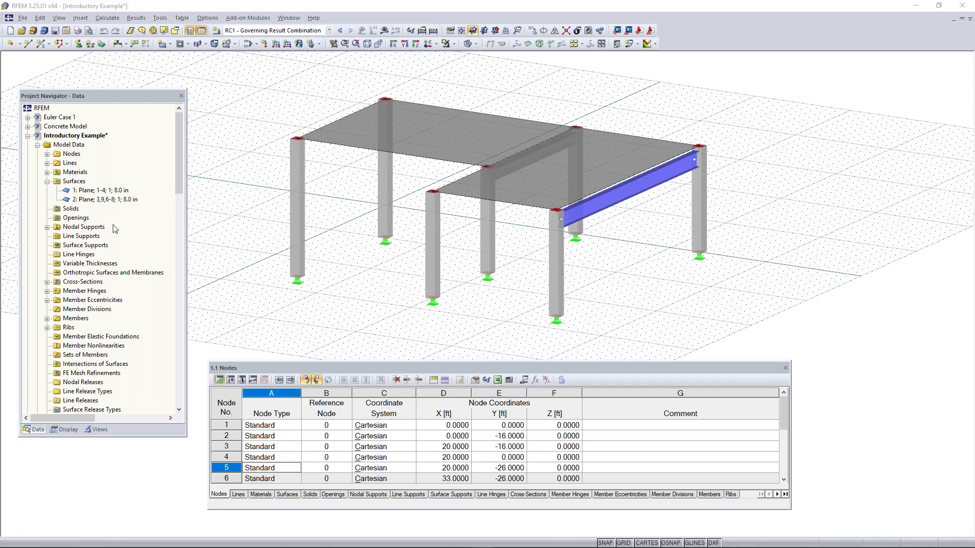
# Expand the cross-sections in the model data, highlighting the members with section W 18x50 and the first plane surface in the model
pyautogui.scroll(-1, 74, 228)
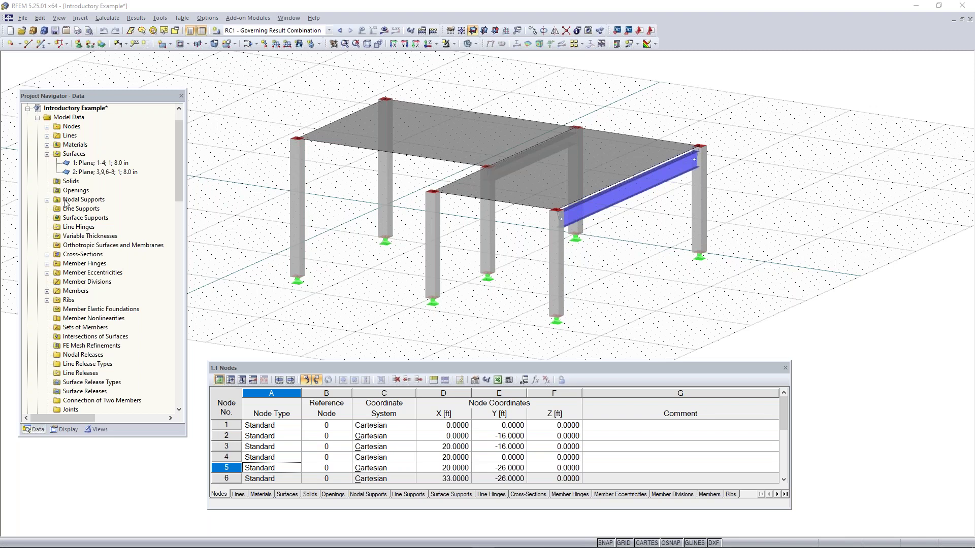
pyautogui.click(47, 127)
pyautogui.click(47, 126)
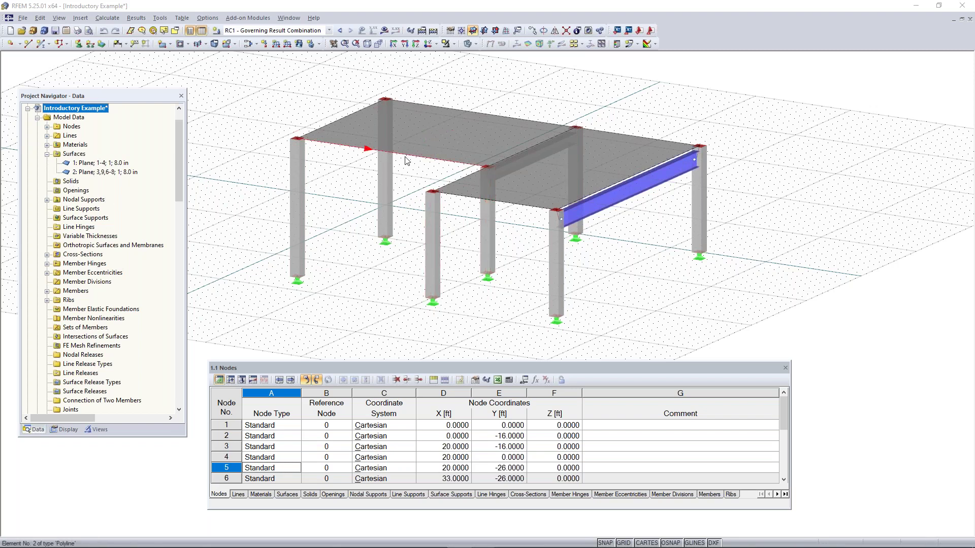
pyautogui.click(47, 255)
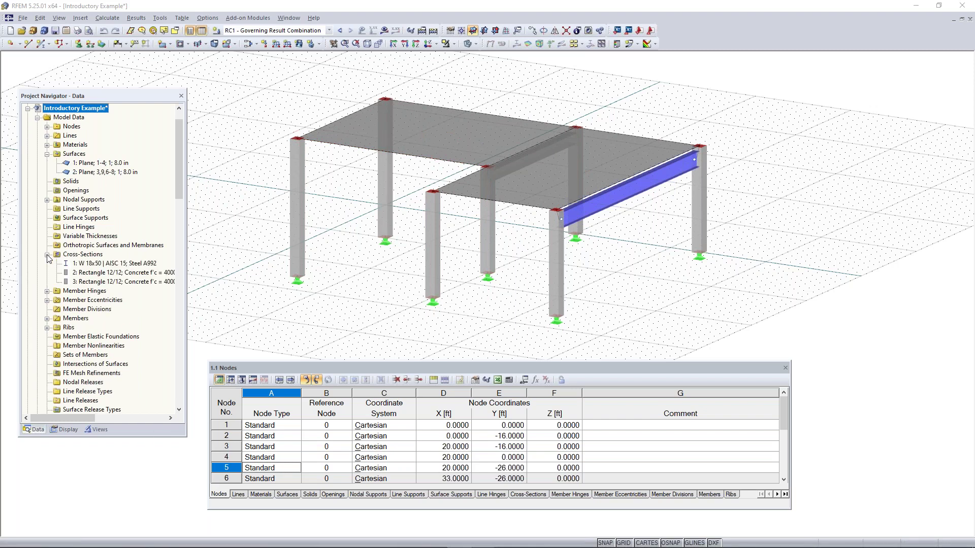
pyautogui.click(113, 264)
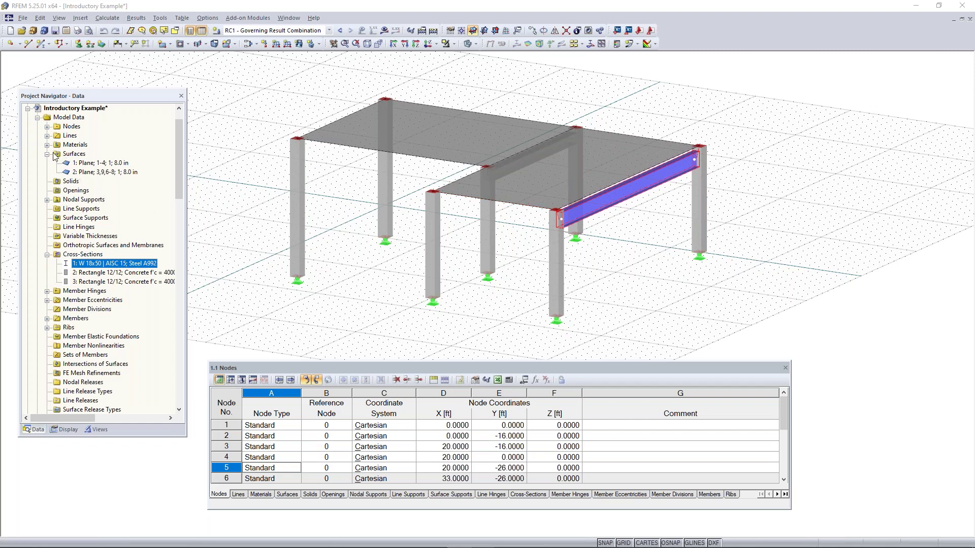
pyautogui.click(93, 164)
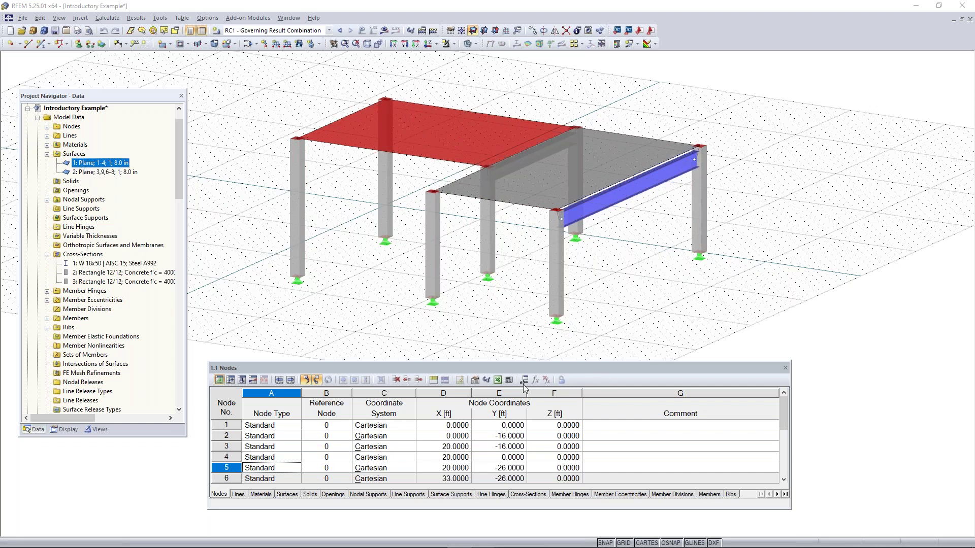
# Reposition the floating input table and look through its Lines, Materials and Nodes data
pyautogui.moveTo(492, 364); pyautogui.dragTo(523, 354)
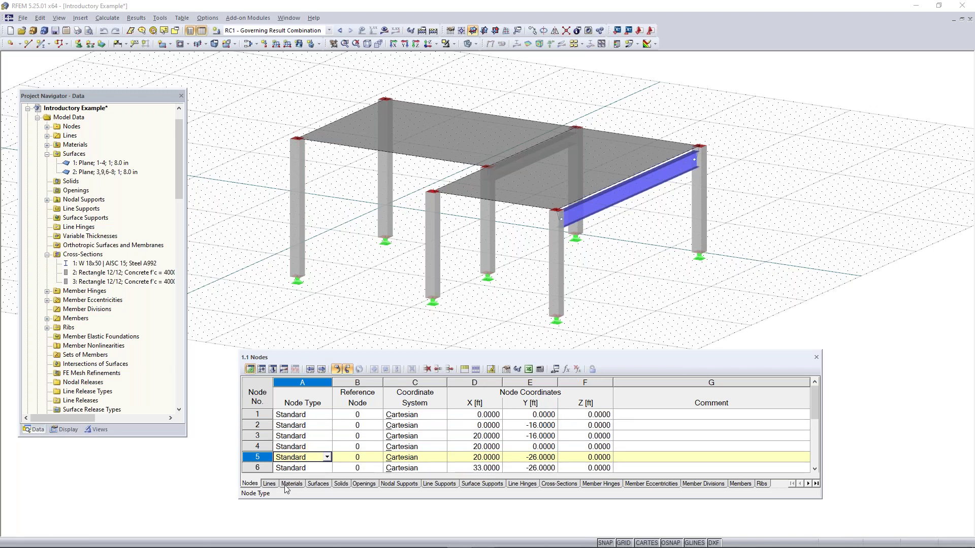
pyautogui.click(269, 483)
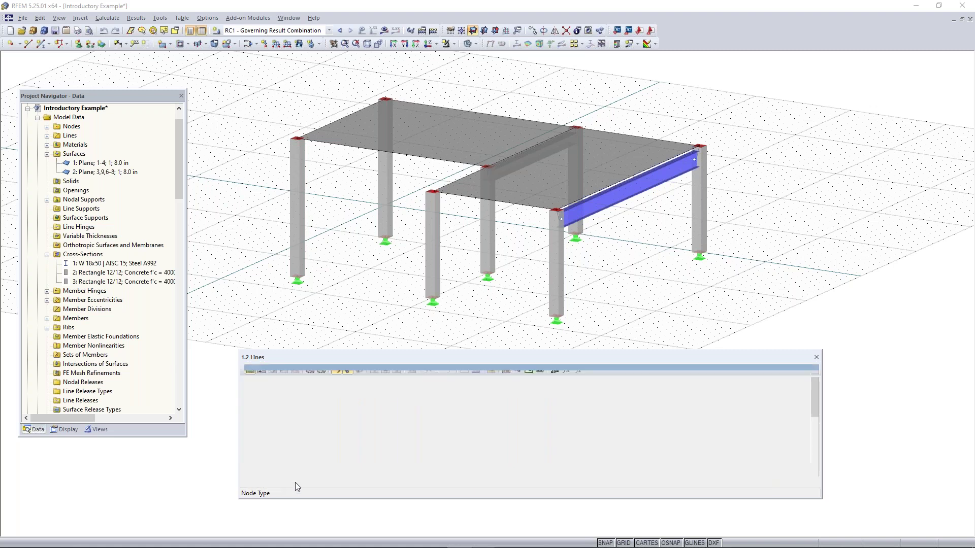
pyautogui.click(292, 484)
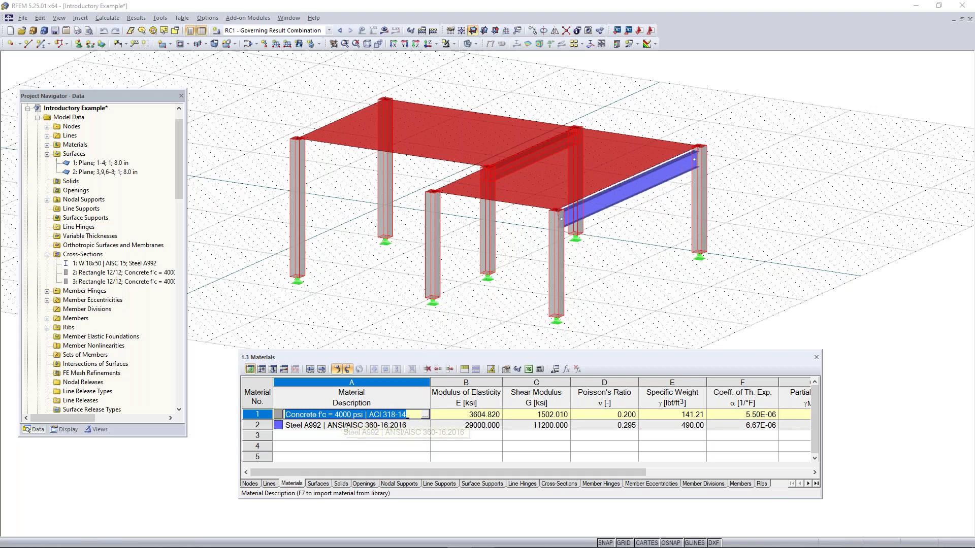
pyautogui.click(250, 484)
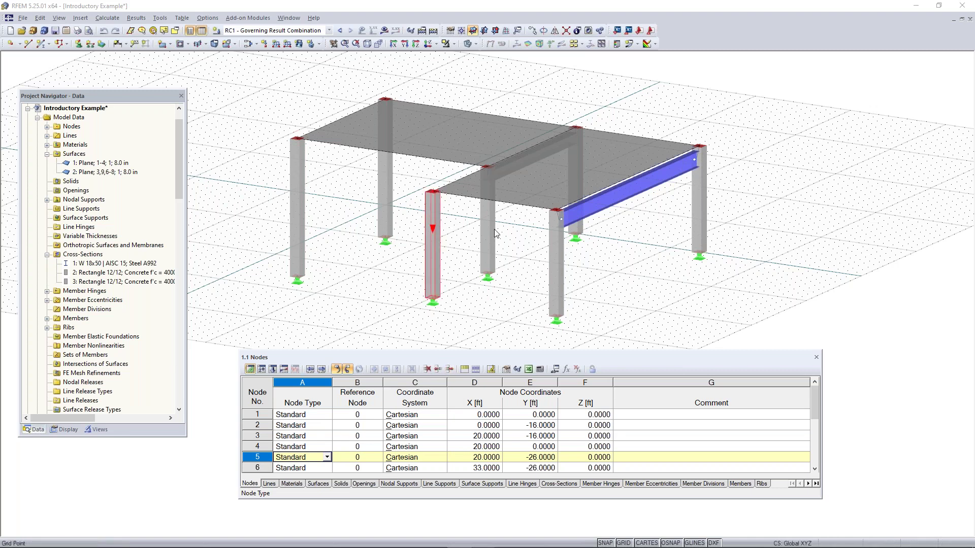
pyautogui.scroll(-1, 467, 250)
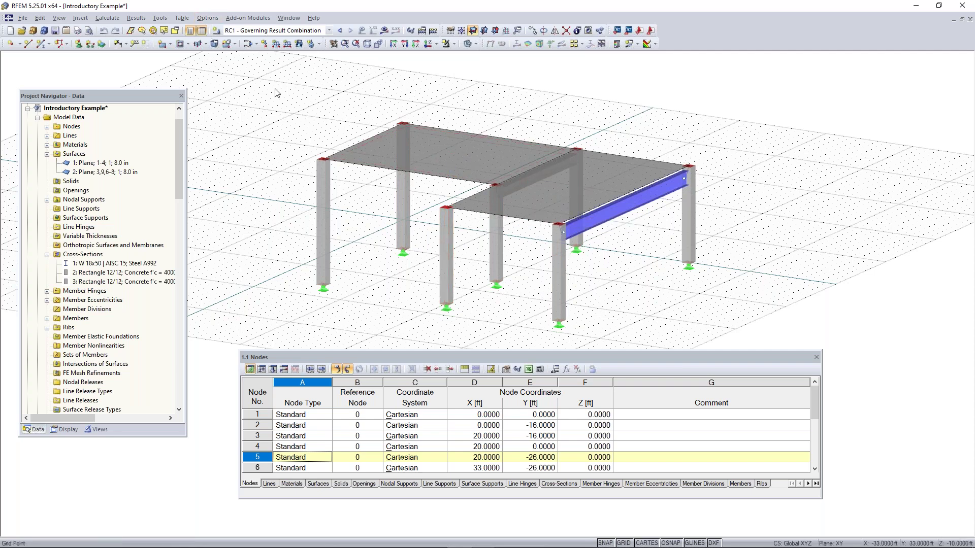
# View the available configurations and their settings in the Configuration Manager, and close it without changes
pyautogui.click(206, 19)
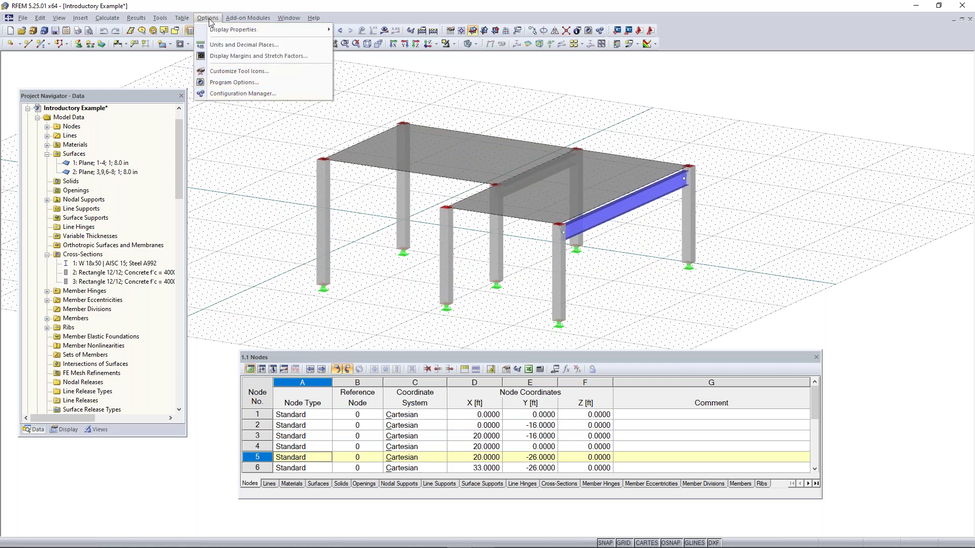
pyautogui.click(383, 146)
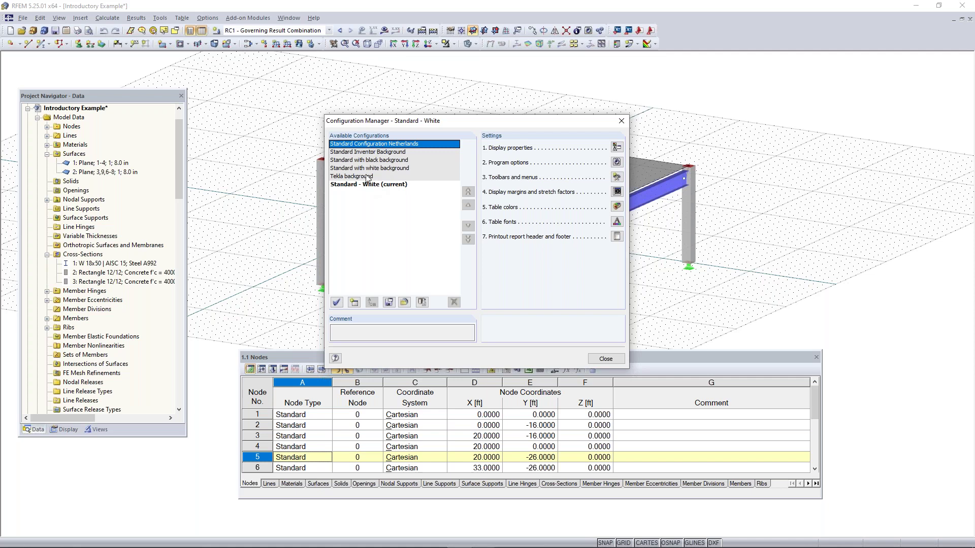
pyautogui.click(621, 121)
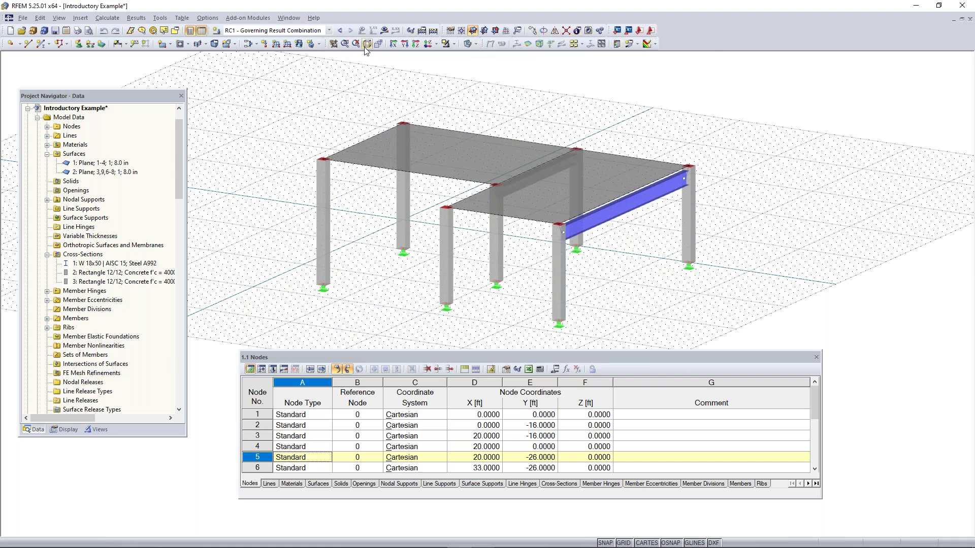
# Reset all toolbars and menus to their default arrangement
pyautogui.rightClick(674, 38)
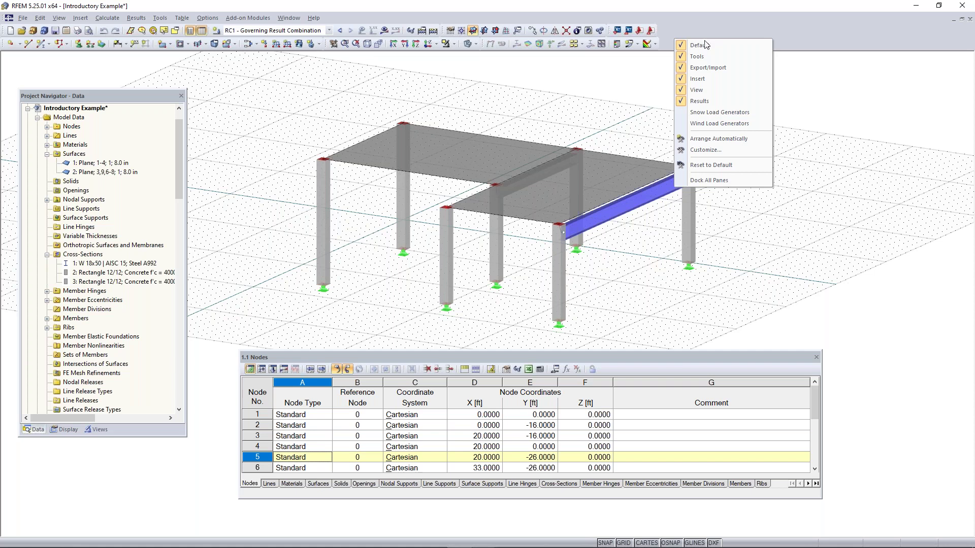
pyautogui.click(715, 166)
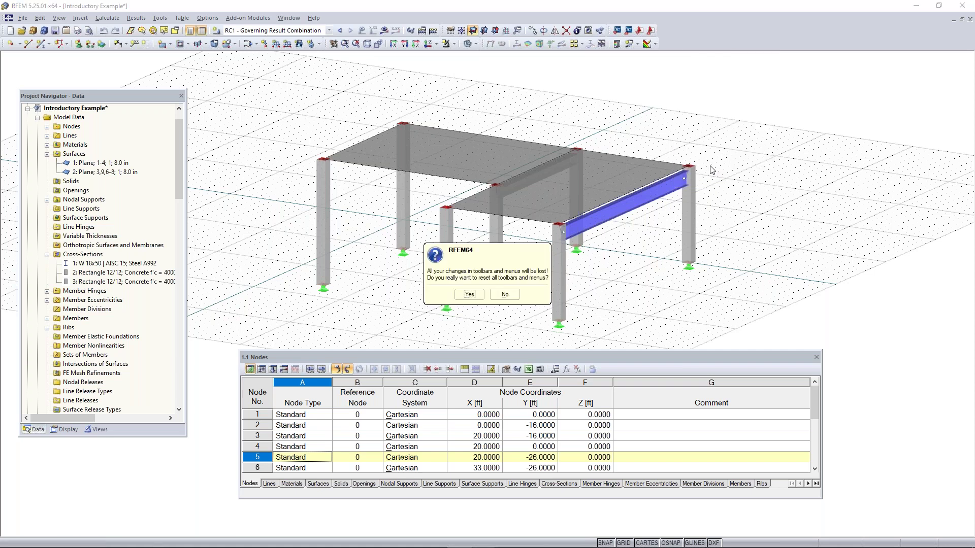
pyautogui.click(469, 295)
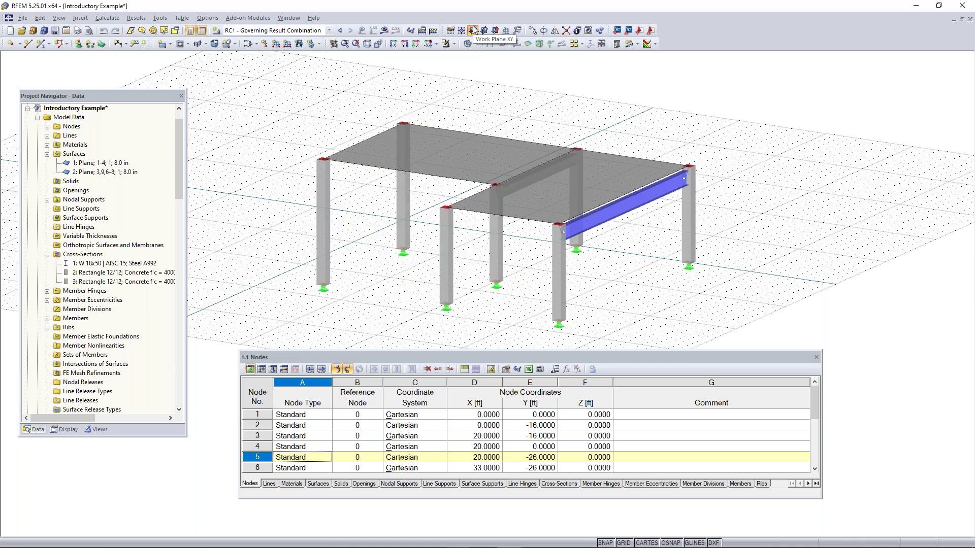
pyautogui.click(80, 18)
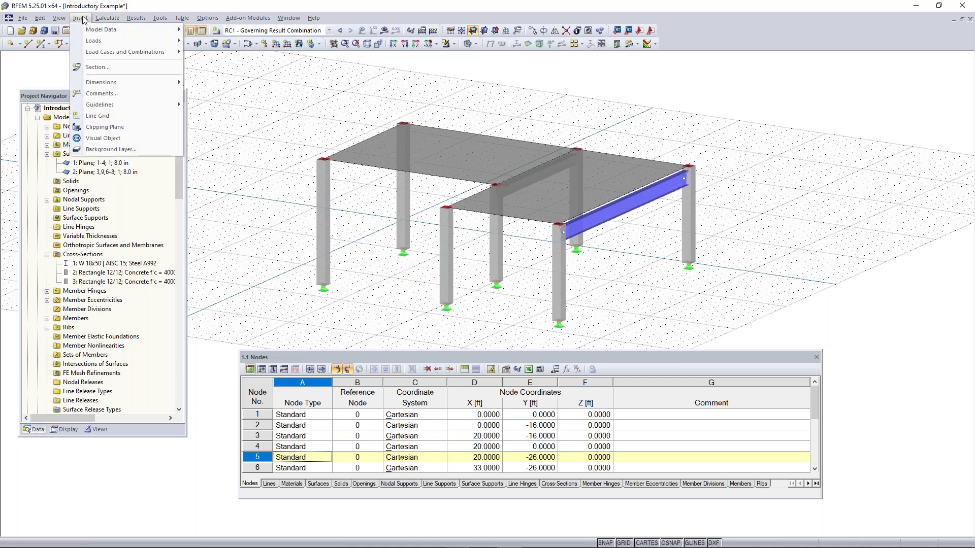
pyautogui.moveTo(94, 31)
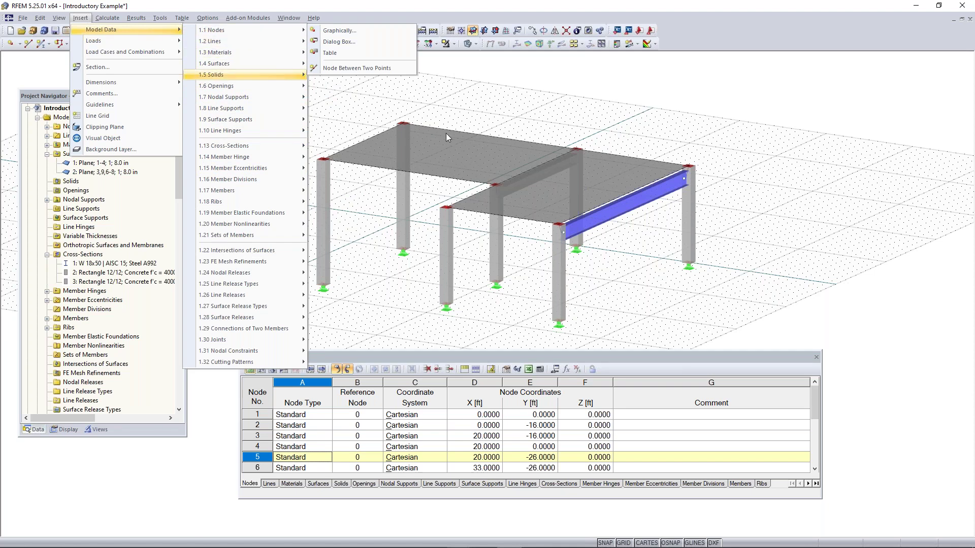
pyautogui.click(392, 88)
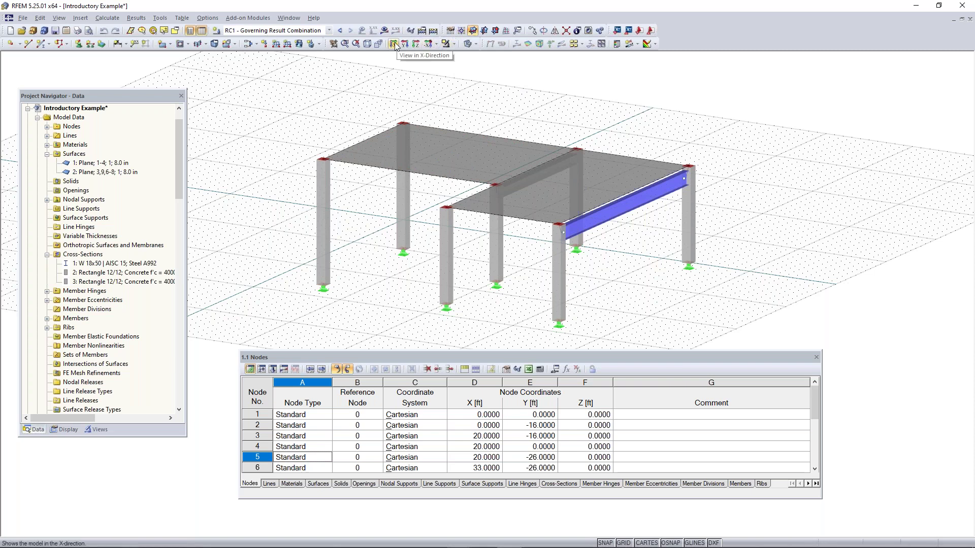
# View the model in the X, Y and Z directions in turn
pyautogui.click(436, 46)
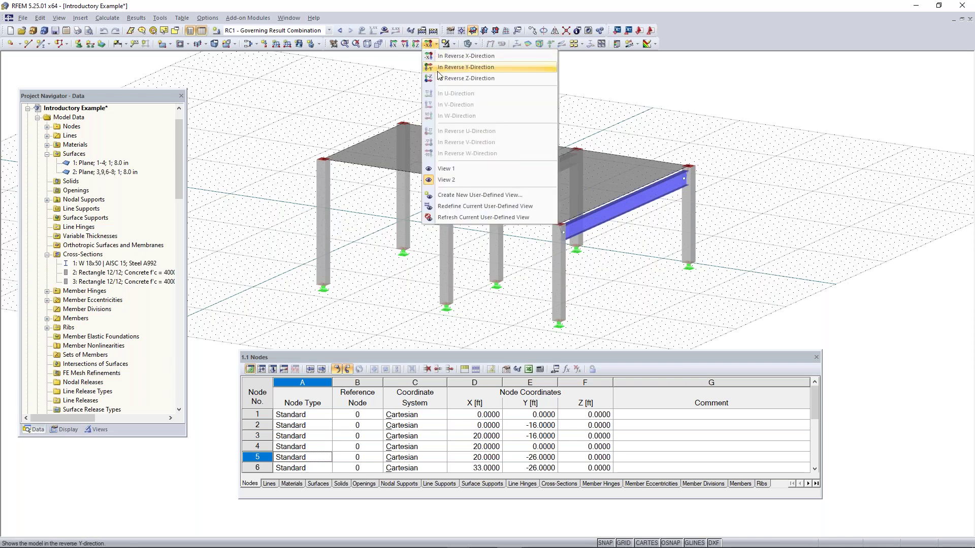
pyautogui.click(394, 44)
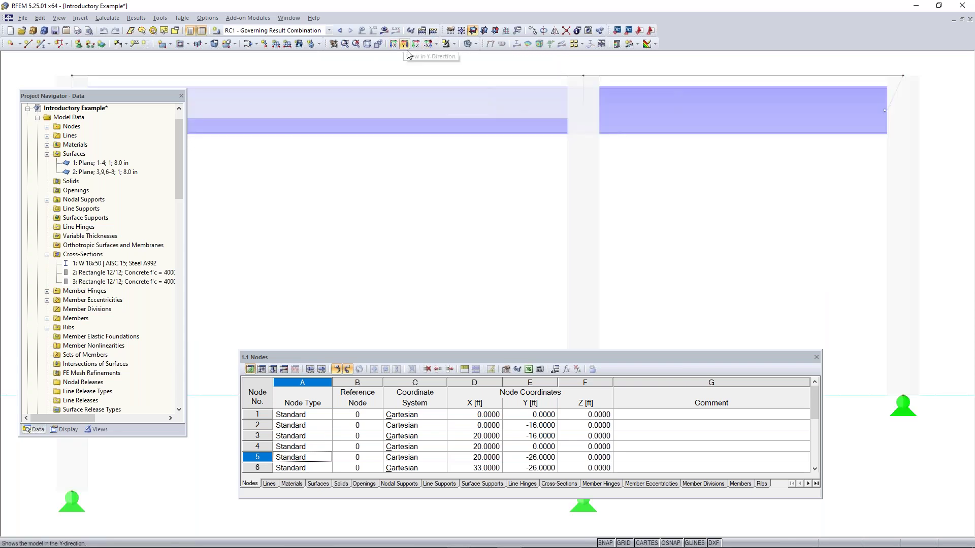
pyautogui.scroll(-5, 437, 129)
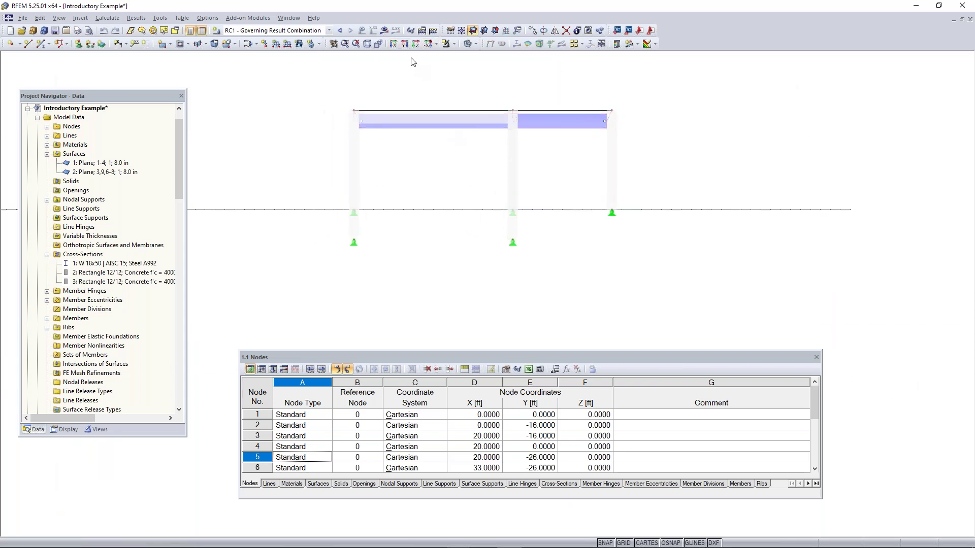
pyautogui.click(416, 44)
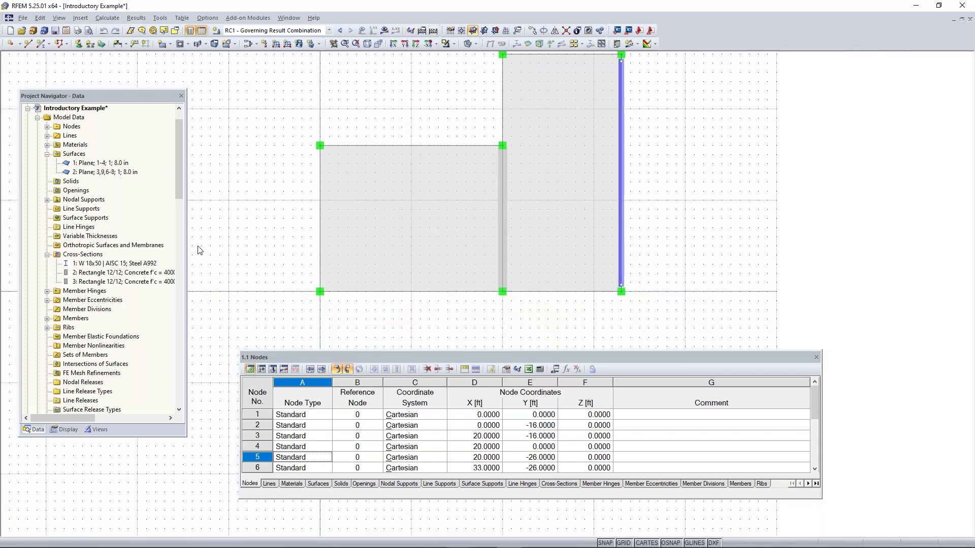
# Look through the available add-on modules, from the favorites to the steel, aluminum, concrete and timber design modules
pyautogui.moveTo(178, 136); pyautogui.dragTo(173, 254)
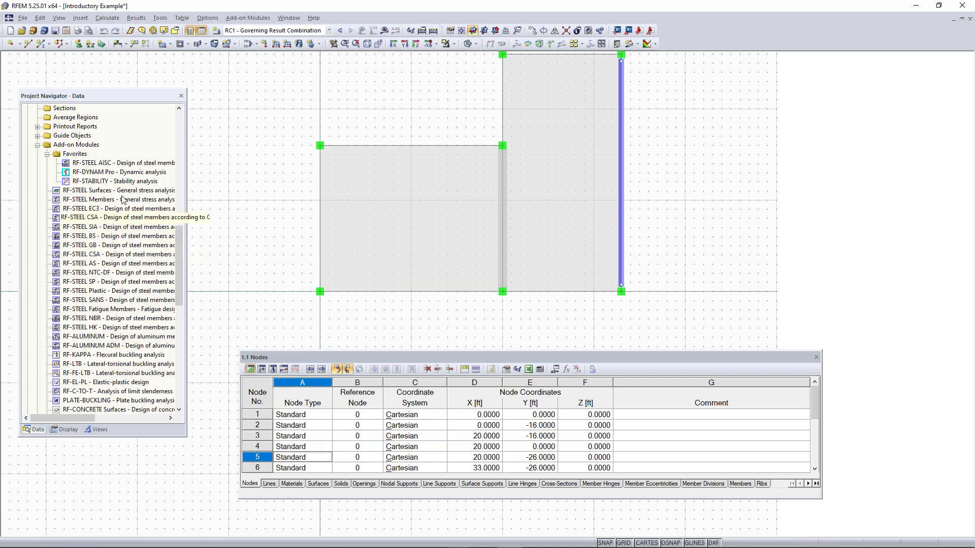
pyautogui.scroll(-1, 150, 231)
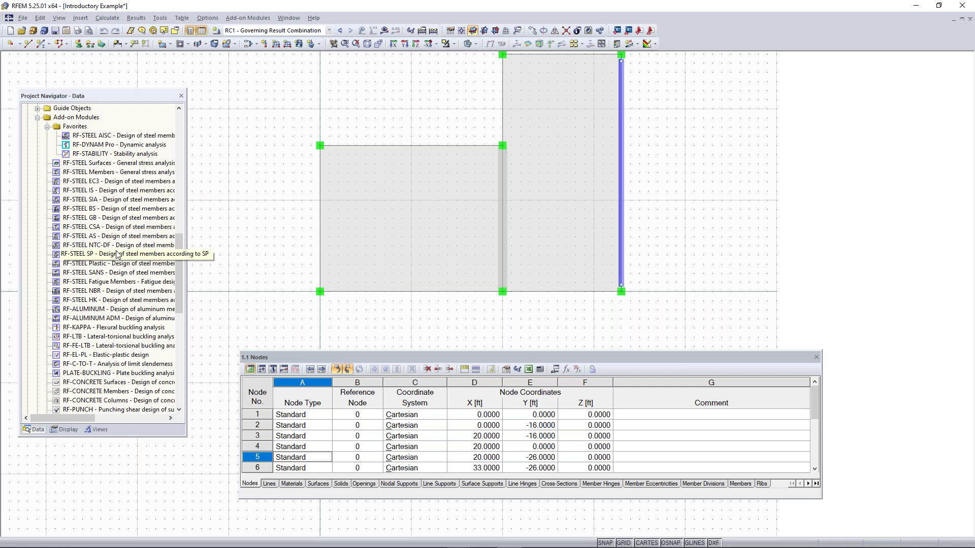
pyautogui.scroll(-2, 116, 254)
pyautogui.scroll(4, 116, 254)
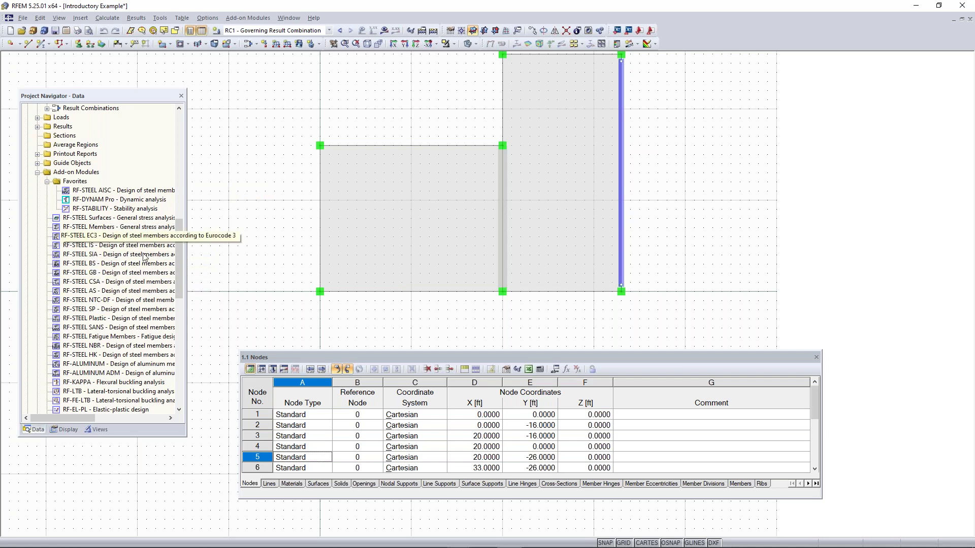
pyautogui.scroll(-3, 137, 297)
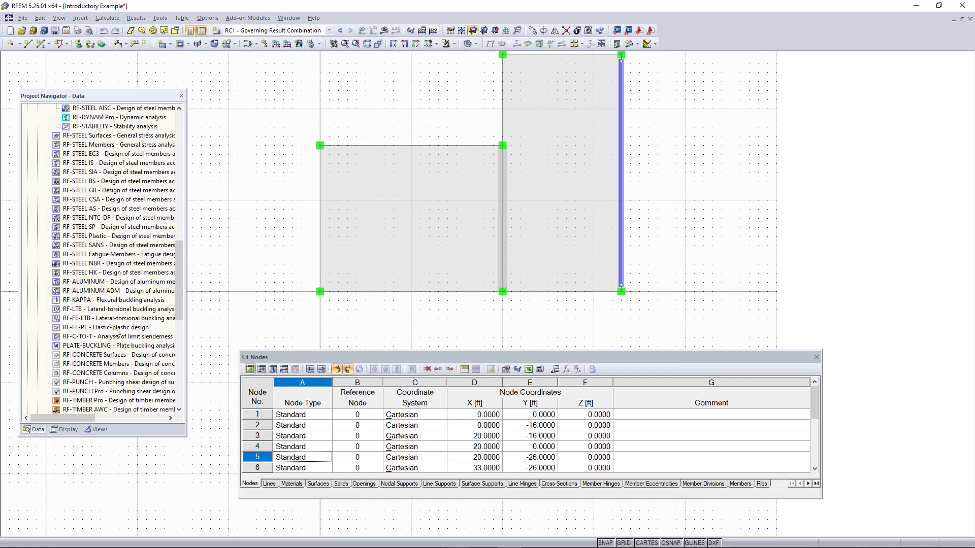
pyautogui.scroll(-1, 122, 239)
pyautogui.scroll(5, 122, 239)
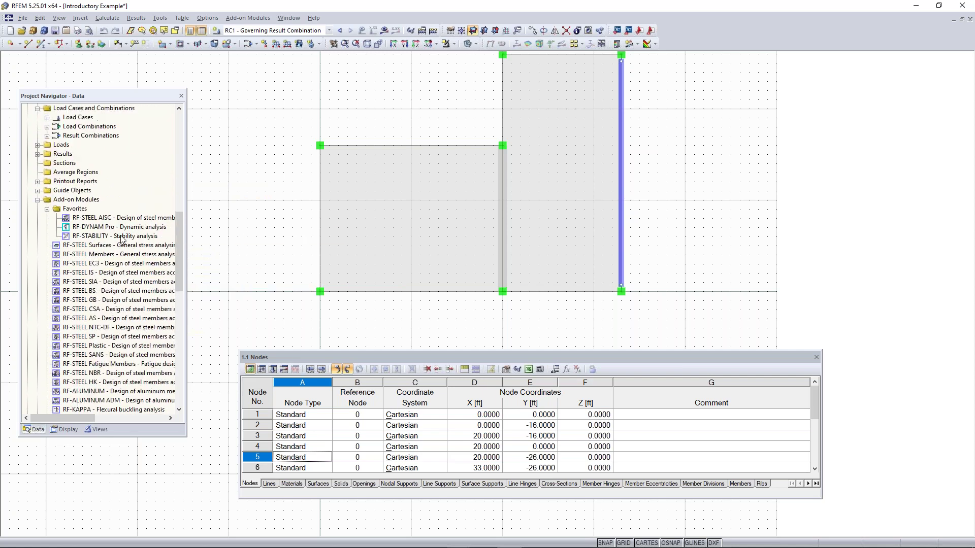
pyautogui.click(249, 18)
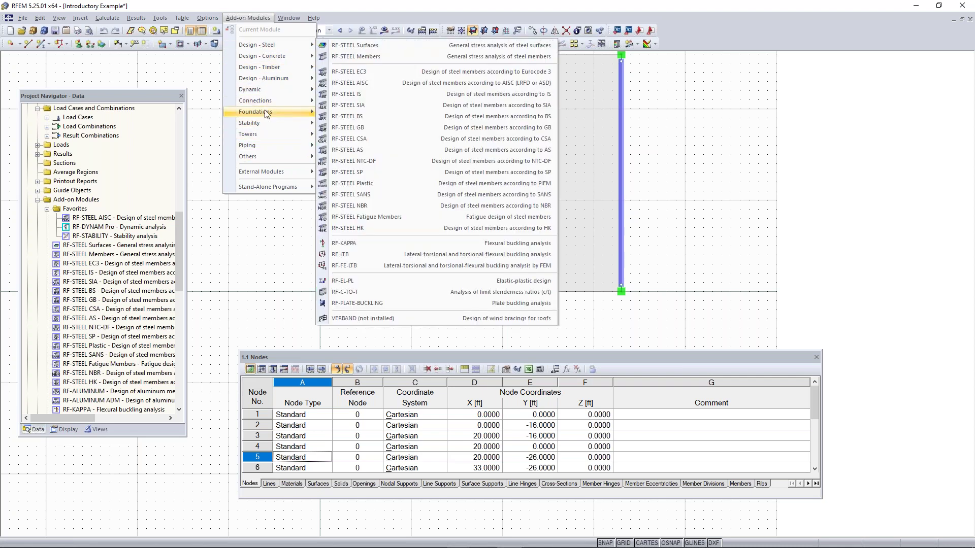
pyautogui.click(208, 73)
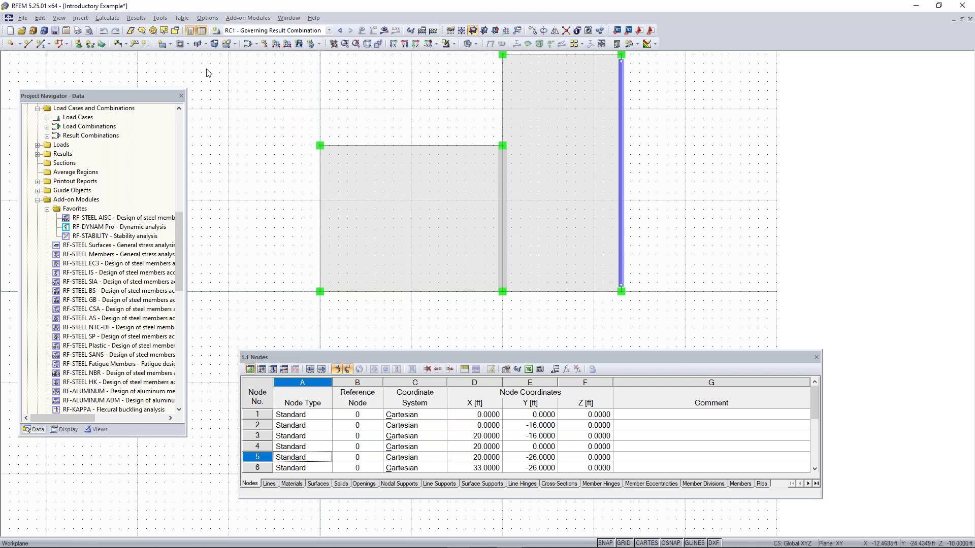
# Reposition the project navigator, showing its display settings, and return the model to the isometric view
pyautogui.moveTo(128, 96); pyautogui.dragTo(144, 71)
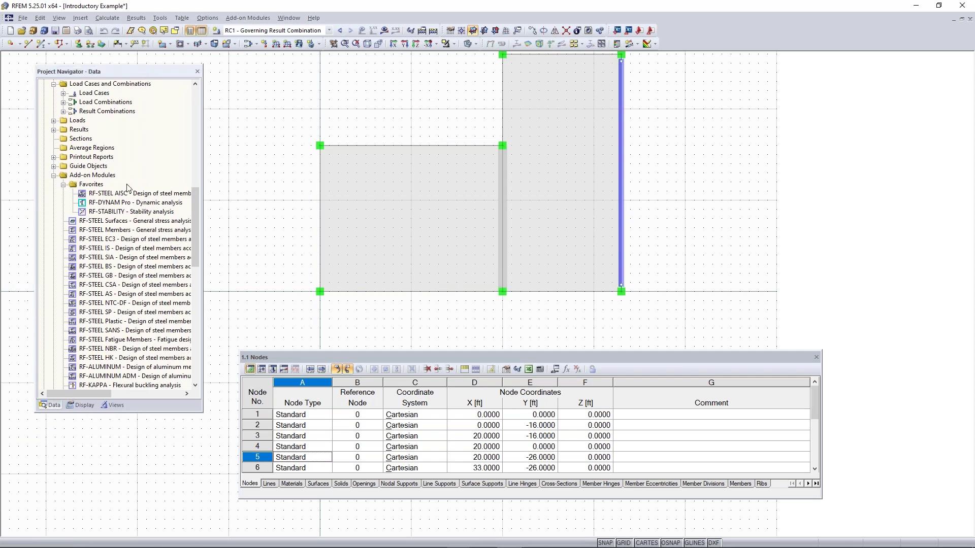
pyautogui.click(80, 405)
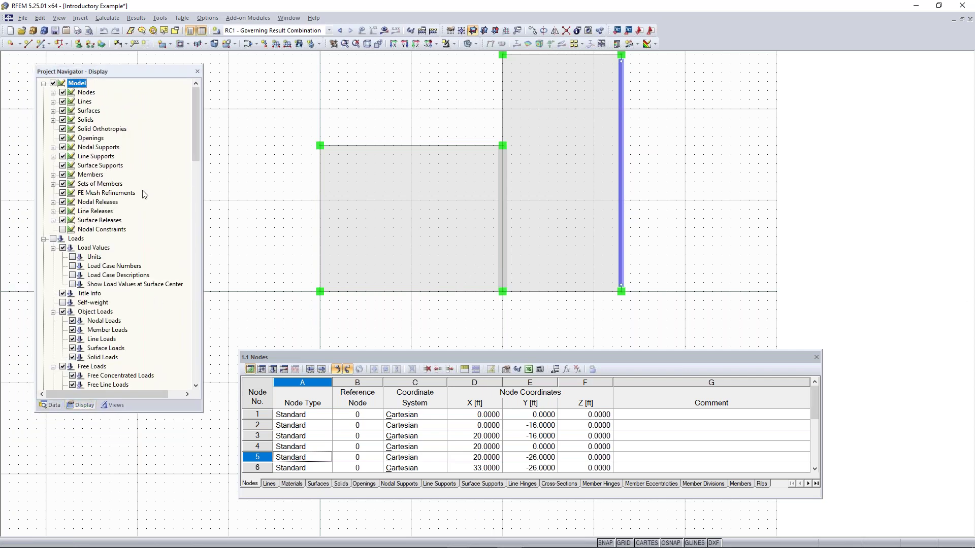
pyautogui.click(367, 44)
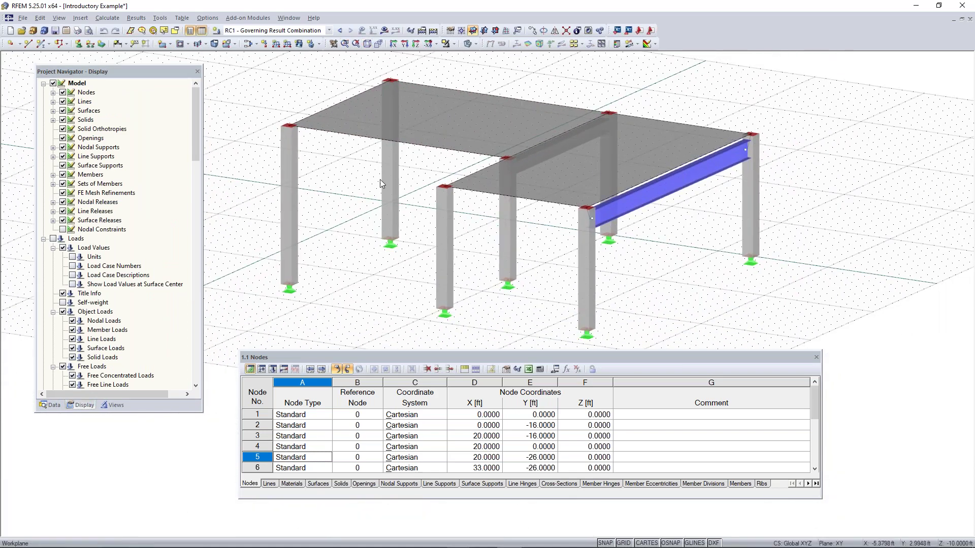
# Hide the model's surfaces through the display settings, and show them again
pyautogui.click(63, 111)
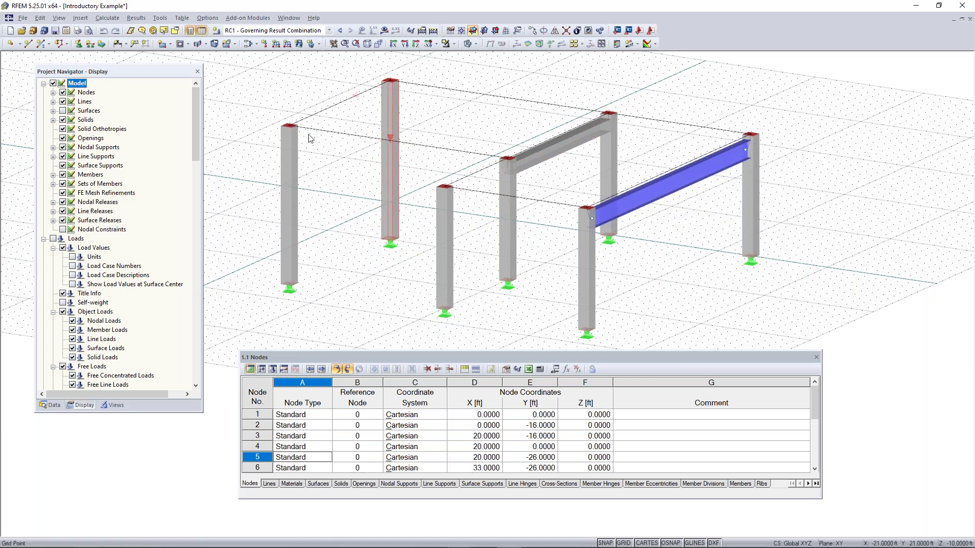
pyautogui.click(63, 111)
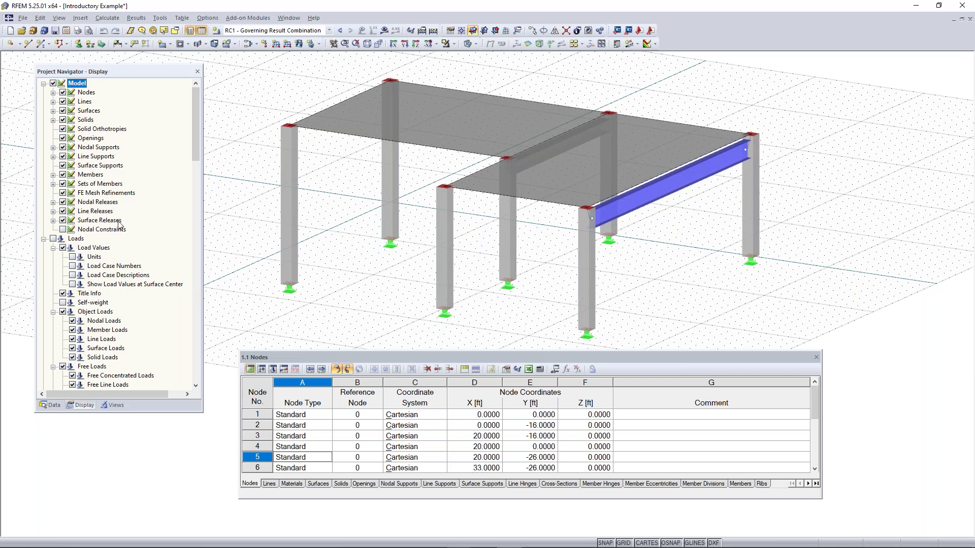
# Look through the display settings for loads, results and FE mesh, collapsing the Model and Loads categories
pyautogui.scroll(-5, 118, 225)
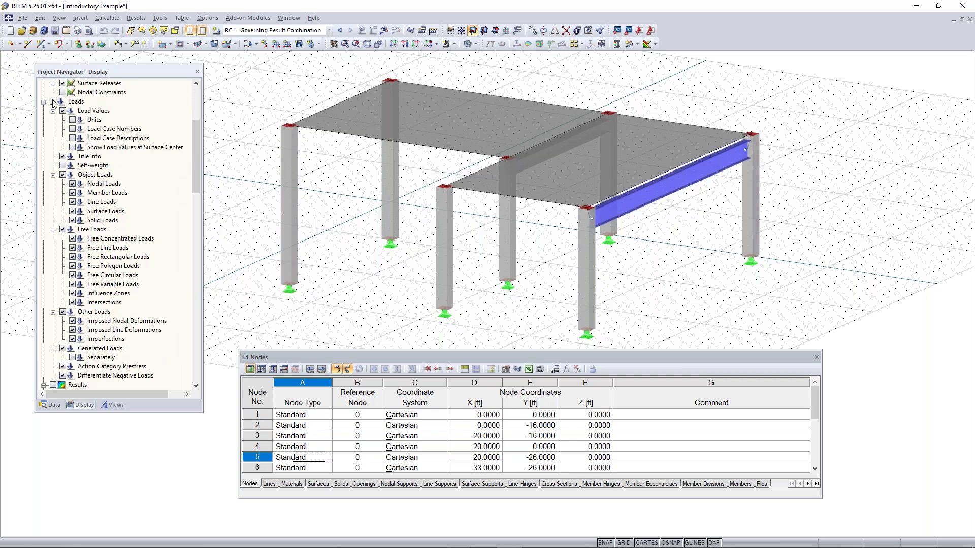
pyautogui.scroll(5, 57, 118)
pyautogui.click(44, 83)
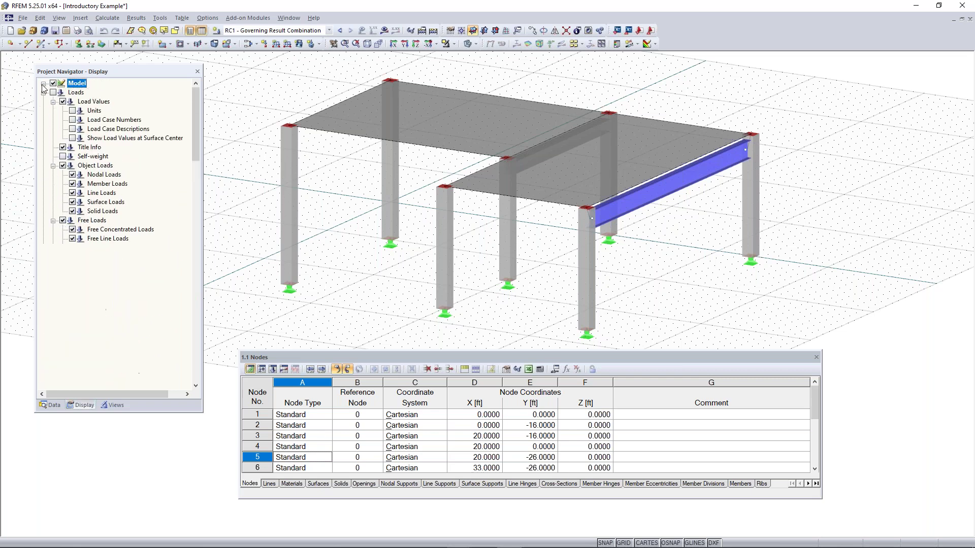
pyautogui.click(43, 92)
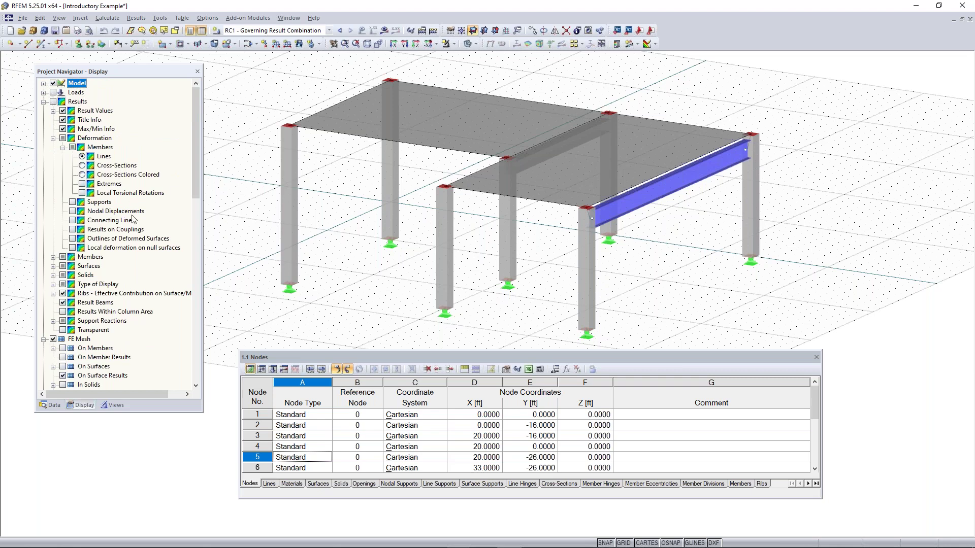
pyautogui.scroll(-1, 133, 226)
pyautogui.scroll(1, 88, 226)
# Turn on the visibilities in the Views navigator to emphasize the Rectangle 12/12 members, and review the other generated groups
pyautogui.click(112, 404)
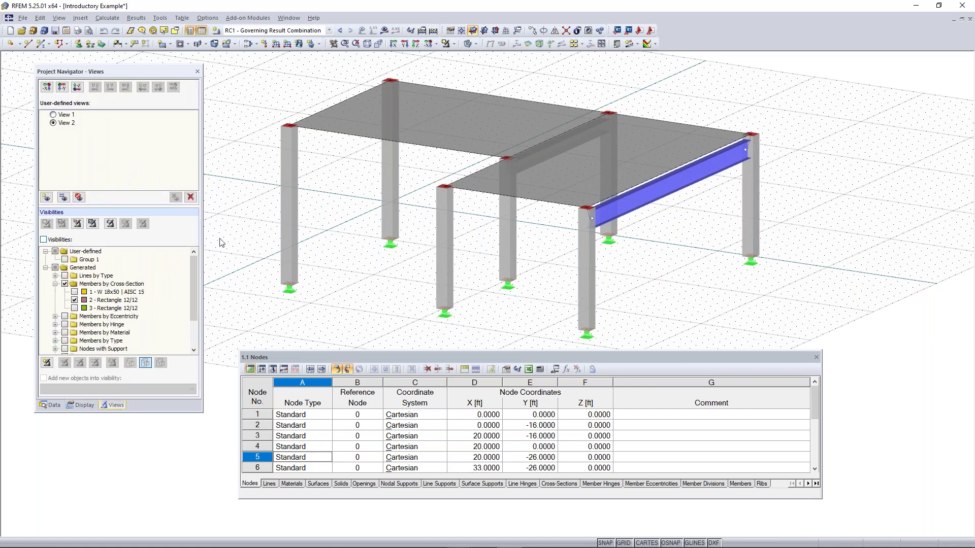
pyautogui.click(43, 239)
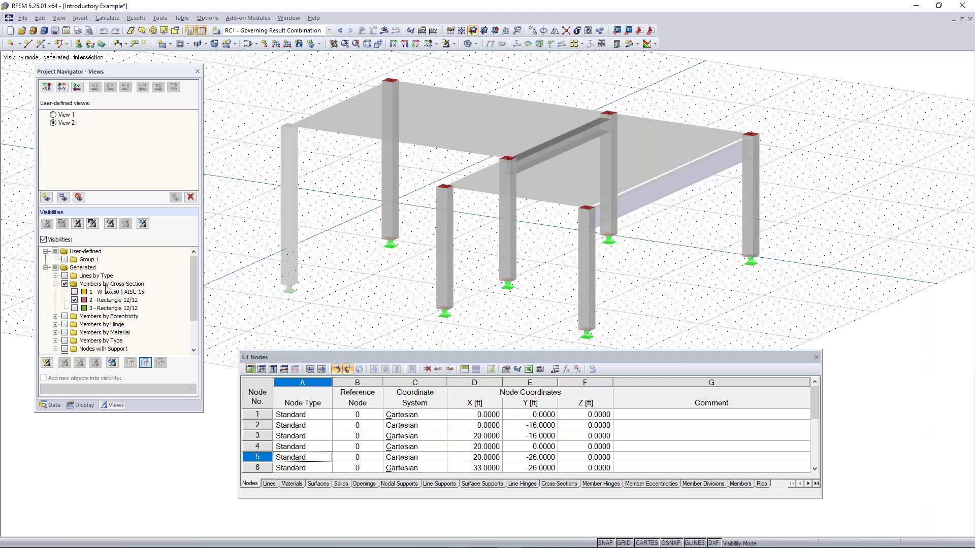
pyautogui.click(123, 284)
pyautogui.scroll(-2, 66, 289)
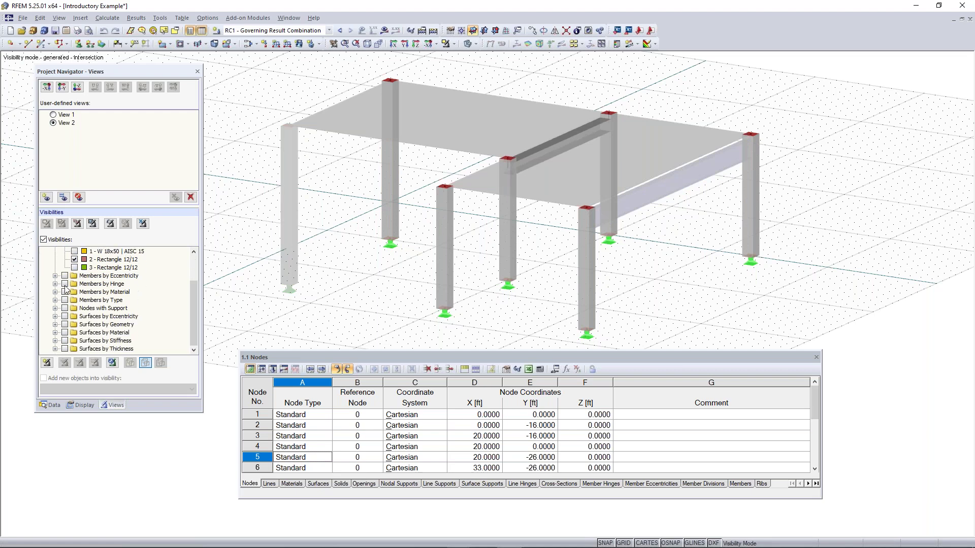
pyautogui.scroll(2, 66, 289)
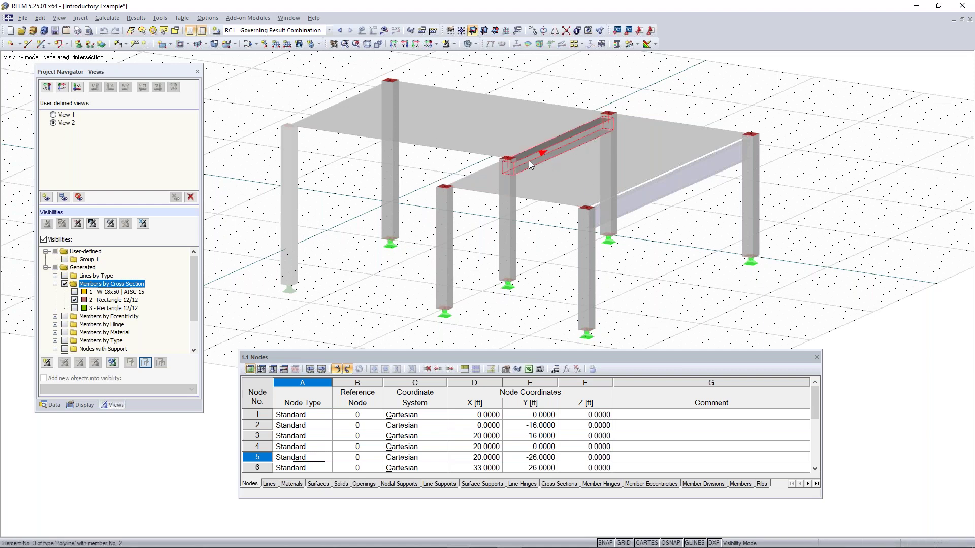
# Replace the cross-section visibility with Members by Material, keeping only the Steel A992 members emphasized
pyautogui.click(75, 301)
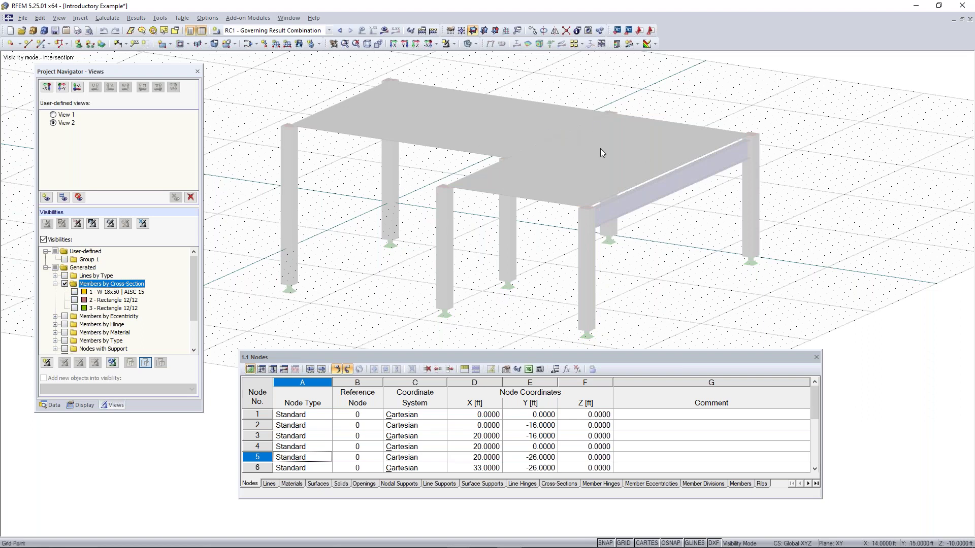
pyautogui.click(55, 285)
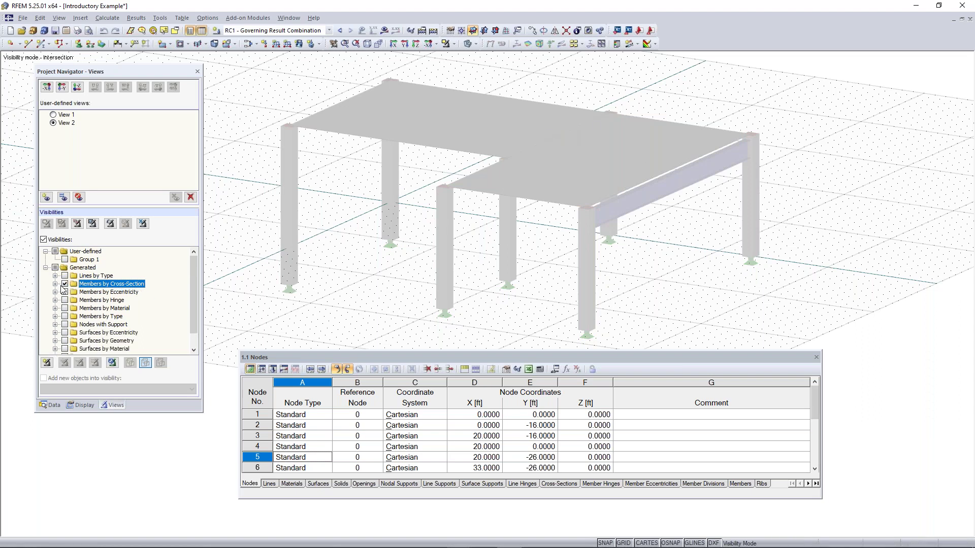
pyautogui.click(65, 308)
pyautogui.click(55, 308)
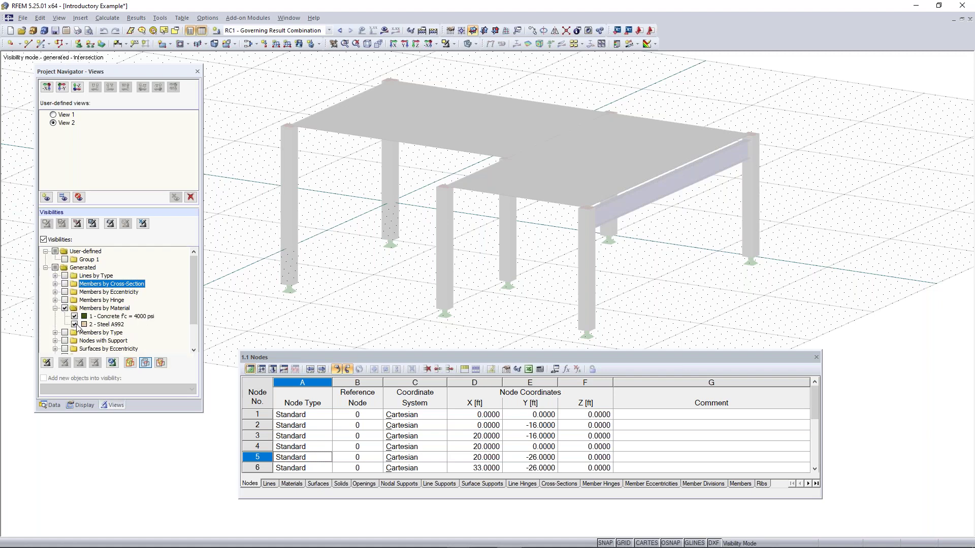
pyautogui.click(75, 317)
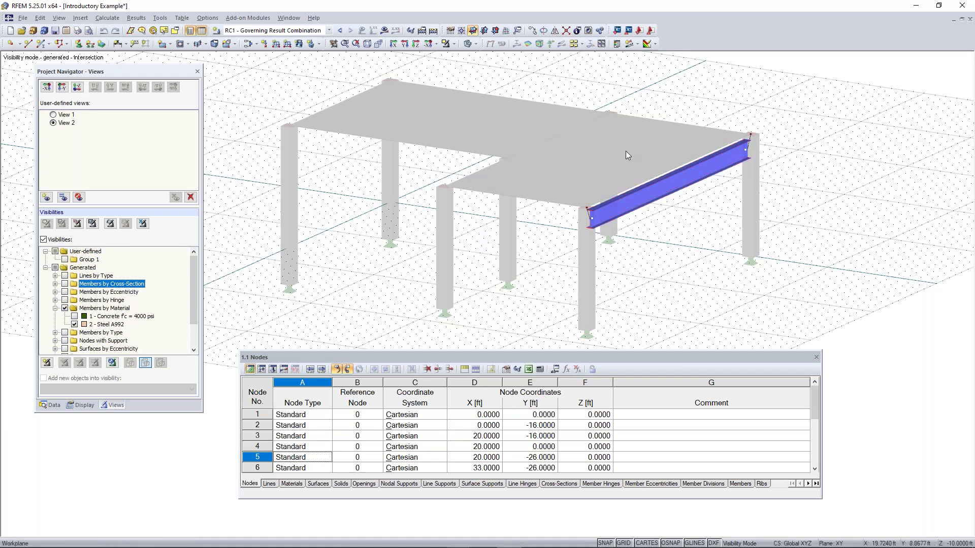
# Switch off the display of hidden objects in the background so only the steel beam is drawn
pyautogui.keyDown('ctrl'); pyautogui.moveTo(446, 275); pyautogui.dragTo(548, 250, button='middle'); pyautogui.keyUp('ctrl')
pyautogui.moveTo(549, 250); pyautogui.dragTo(428, 290, button='right')
pyautogui.click(357, 202)
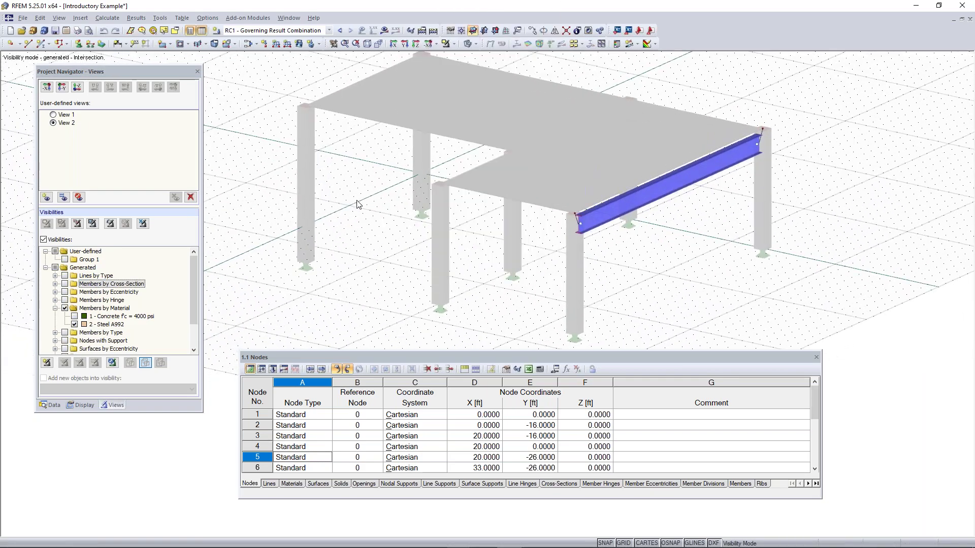
pyautogui.rightClick(379, 178)
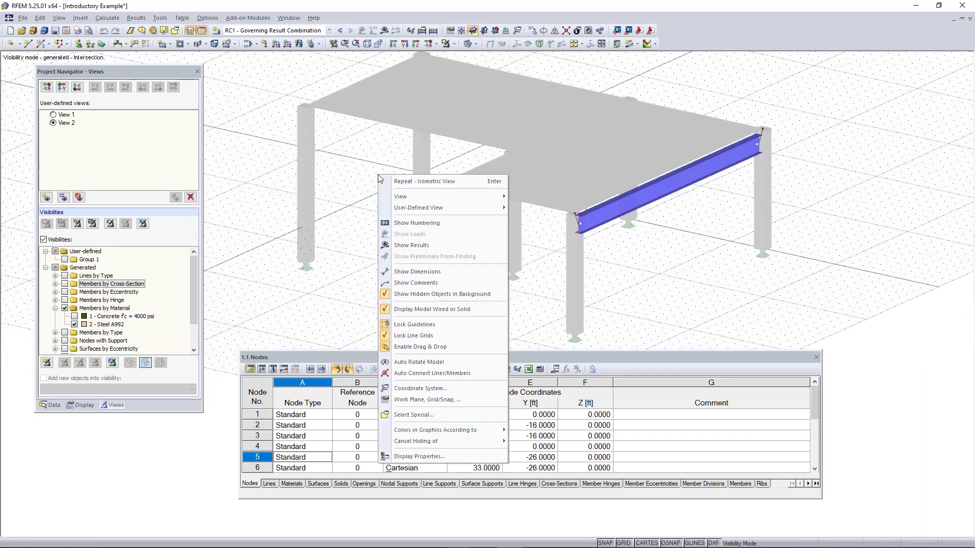
pyautogui.click(432, 299)
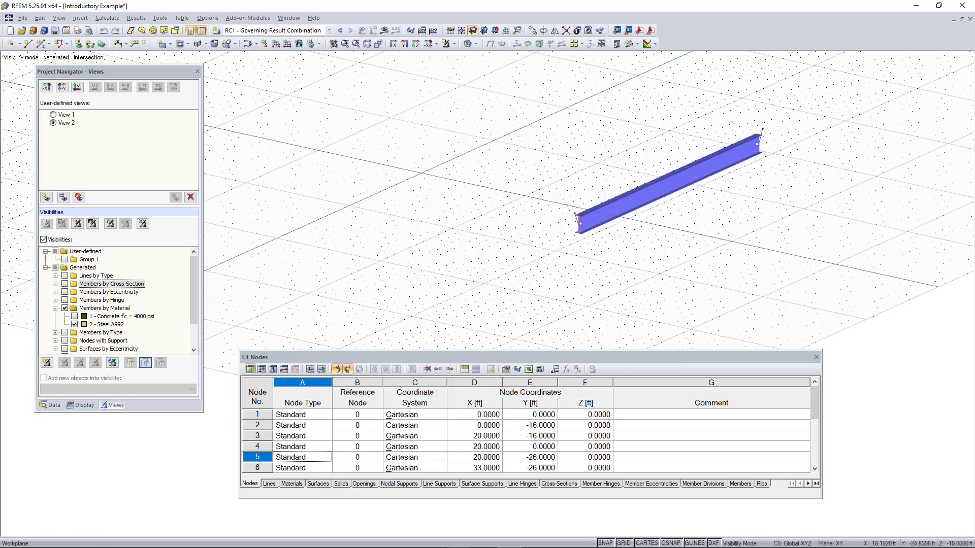
pyautogui.moveTo(723, 254); pyautogui.dragTo(507, 199, button='right')
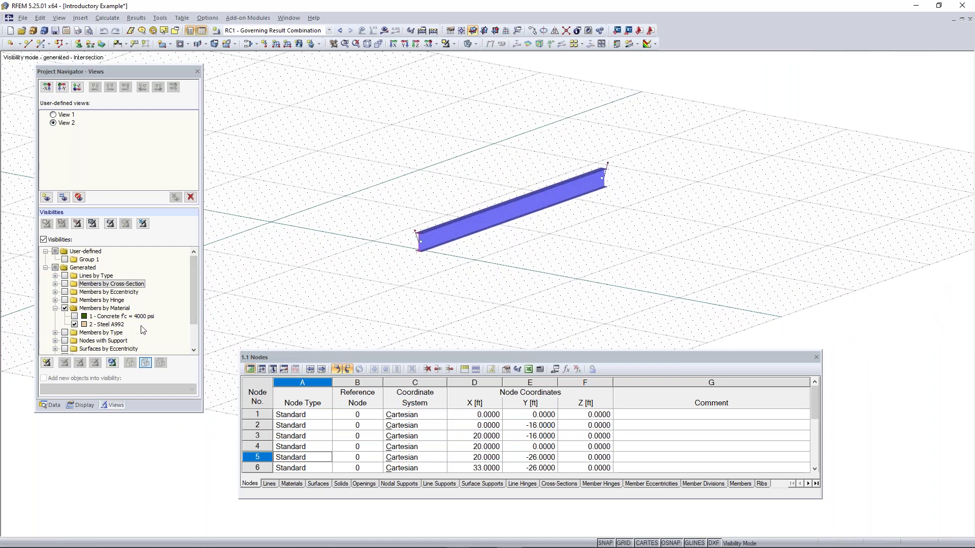
# Turn off the visibilities to bring back the whole model
pyautogui.click(43, 239)
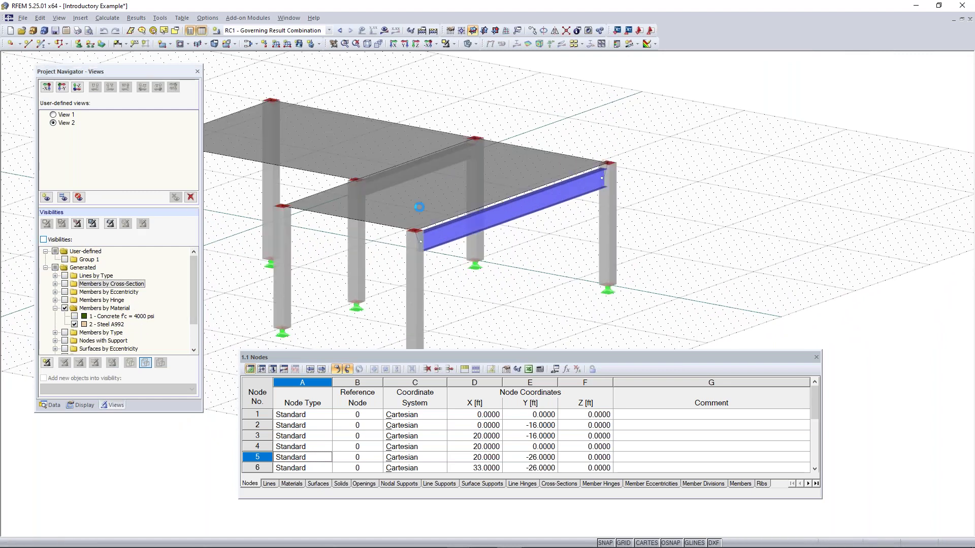
pyautogui.keyDown('ctrl'); pyautogui.moveTo(526, 206); pyautogui.dragTo(564, 226, button='middle'); pyautogui.keyUp('ctrl')
pyautogui.scroll(-1, 559, 218)
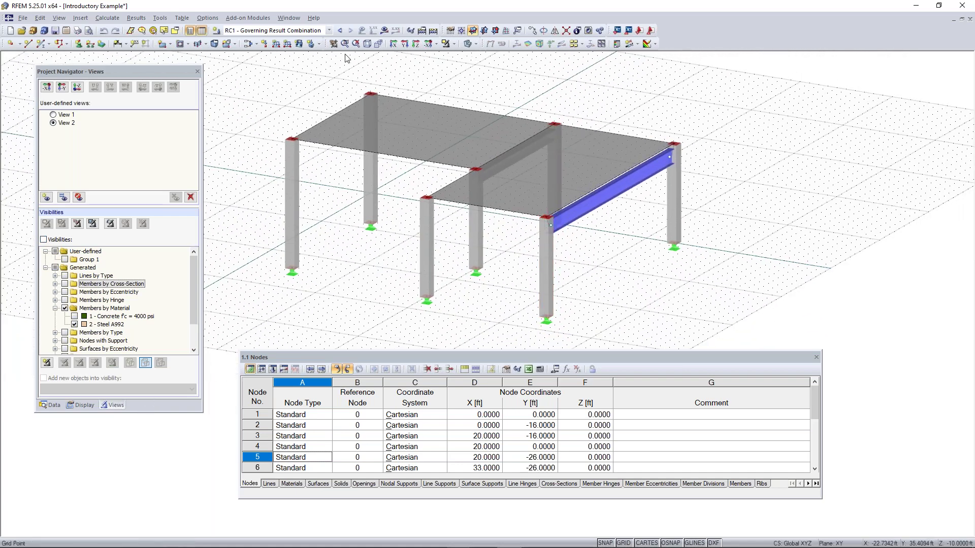
# Show the calculation results, review the member, surface and support result options in the Results navigator, and hide the results again
pyautogui.click(384, 32)
pyautogui.click(139, 406)
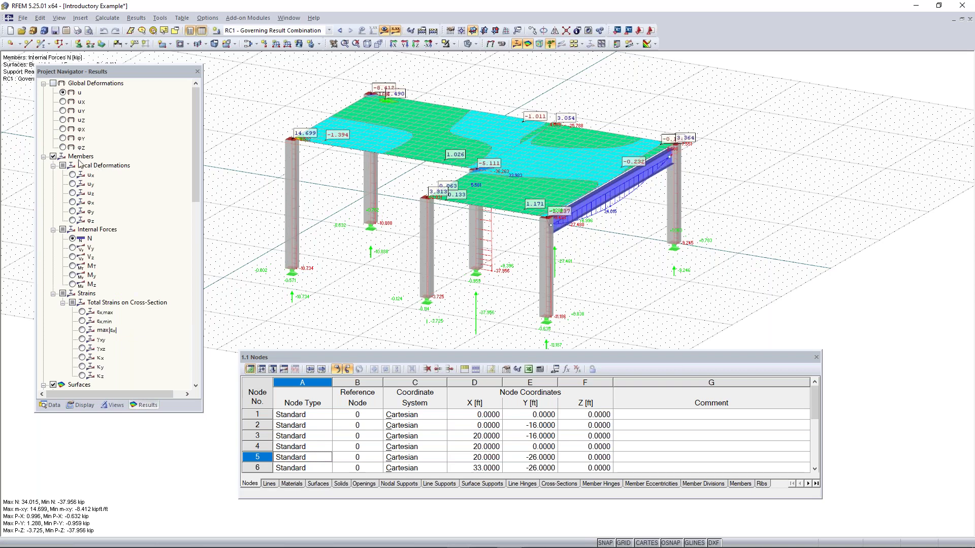
pyautogui.click(44, 157)
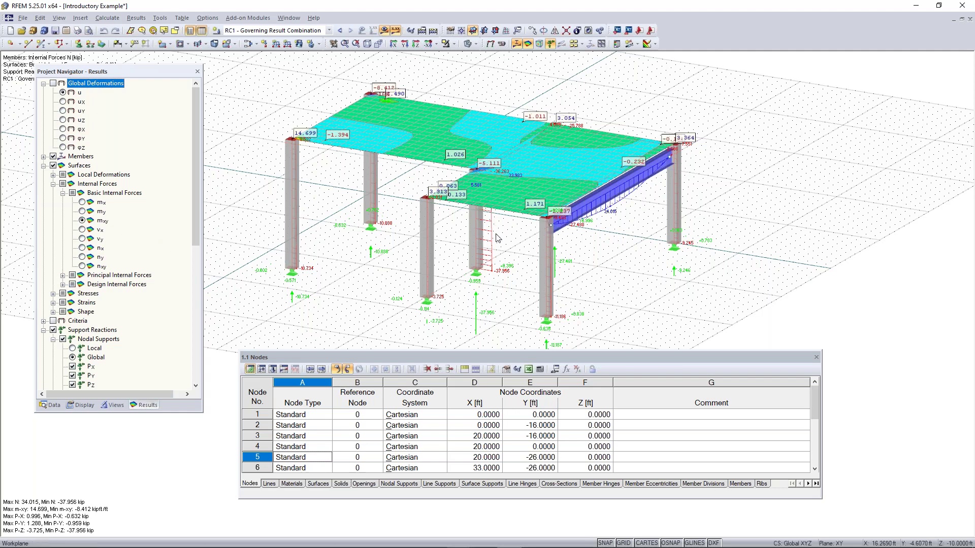
pyautogui.click(386, 32)
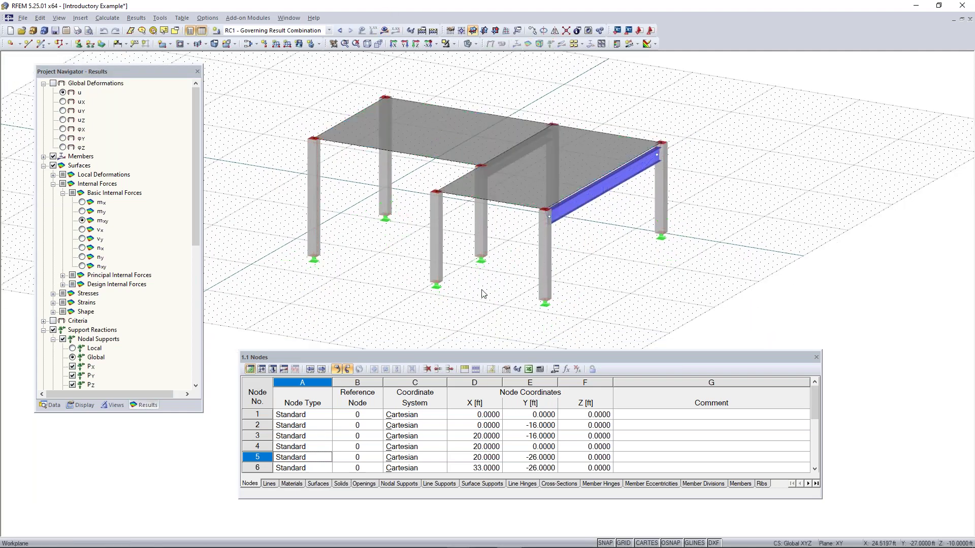
# Move, zoom and rotate the model view directly with the mouse
pyautogui.doubleClick(544, 249)
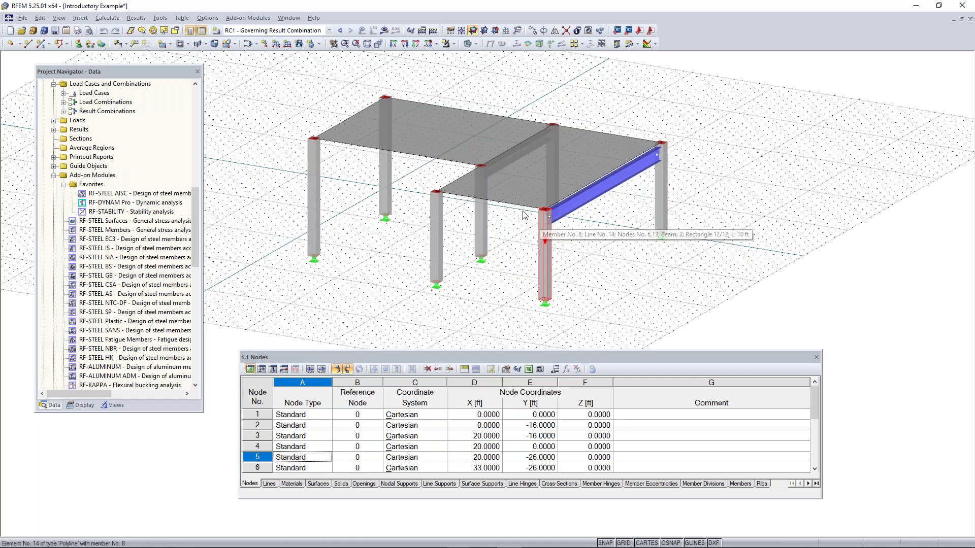
pyautogui.keyDown('ctrl'); pyautogui.moveTo(406, 272); pyautogui.dragTo(425, 258, button='middle'); pyautogui.keyUp('ctrl')
pyautogui.scroll(1, 378, 260)
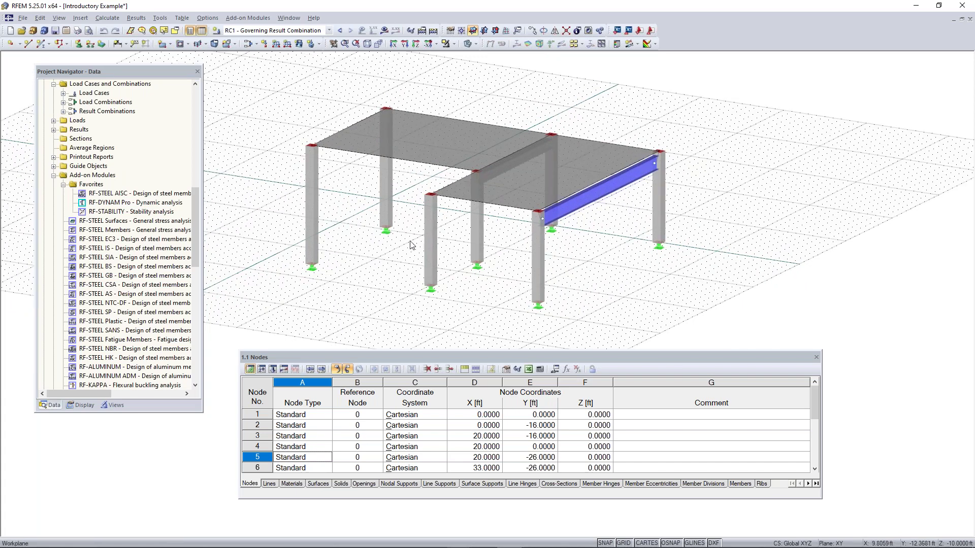
pyautogui.moveTo(392, 256); pyautogui.dragTo(417, 213, button='middle')
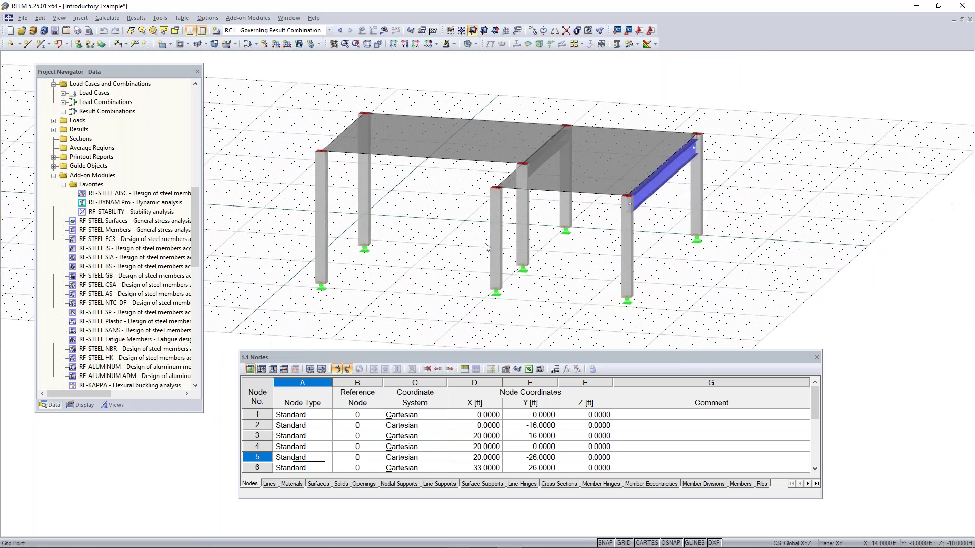
# Try moving, zooming and rotating the model with the combined view tool, and leave the tool
pyautogui.click(333, 45)
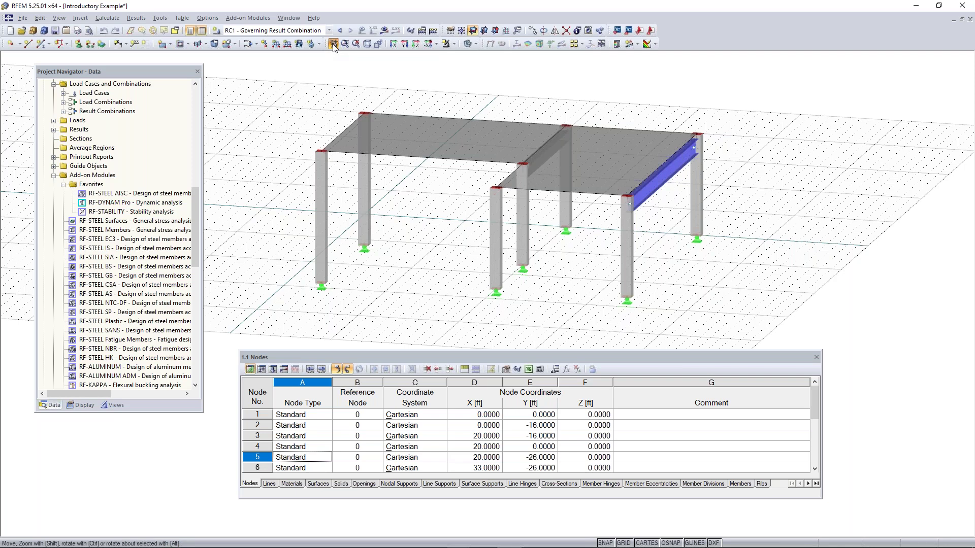
pyautogui.moveTo(469, 232); pyautogui.dragTo(449, 223)
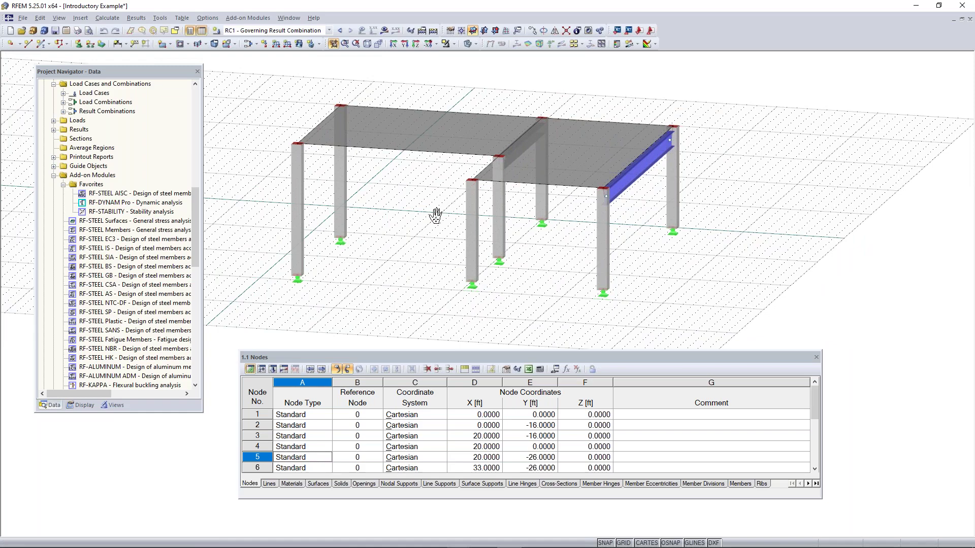
pyautogui.scroll(3, 435, 215)
pyautogui.scroll(-4, 438, 215)
pyautogui.scroll(3, 437, 216)
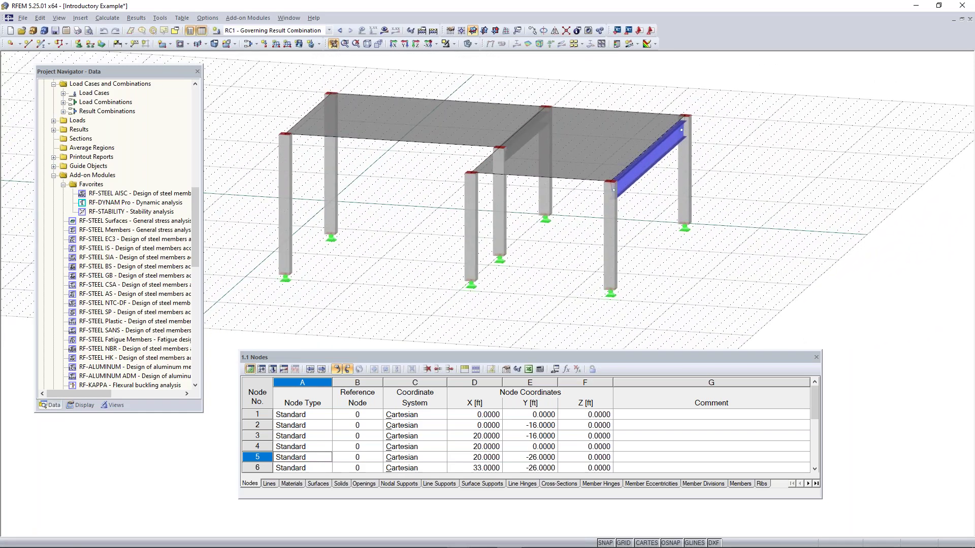
pyautogui.scroll(-4, 431, 186)
pyautogui.scroll(3, 425, 184)
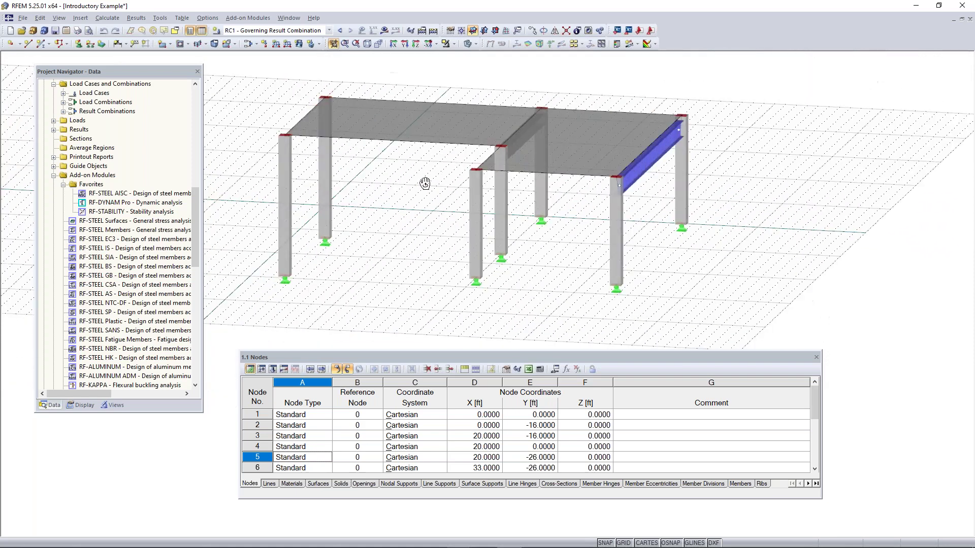
pyautogui.keyDown('ctrl'); pyautogui.moveTo(425, 184); pyautogui.dragTo(407, 193); pyautogui.keyUp('ctrl')
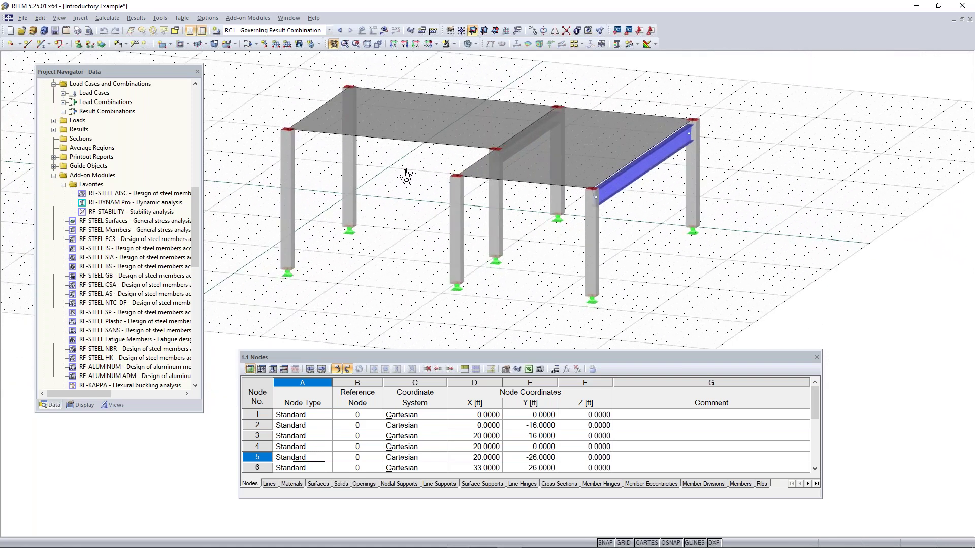
pyautogui.moveTo(414, 178); pyautogui.dragTo(366, 178, button='middle')
pyautogui.press('Right')
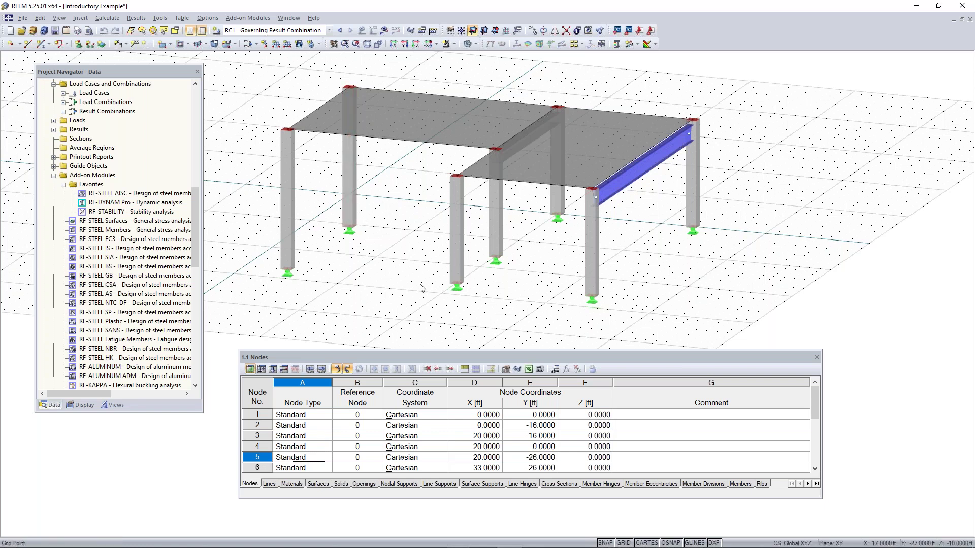
pyautogui.moveTo(401, 238); pyautogui.dragTo(433, 251, button='middle')
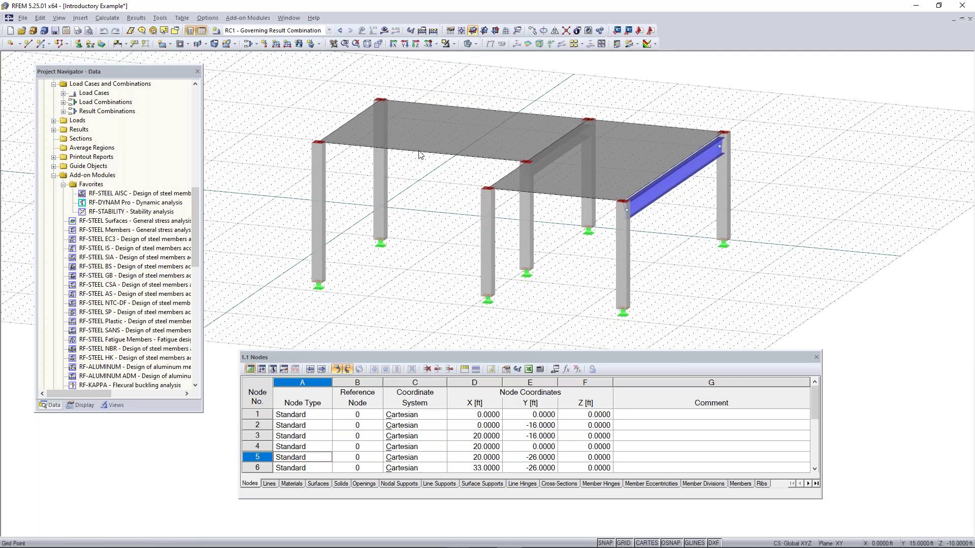
pyautogui.click(10, 30)
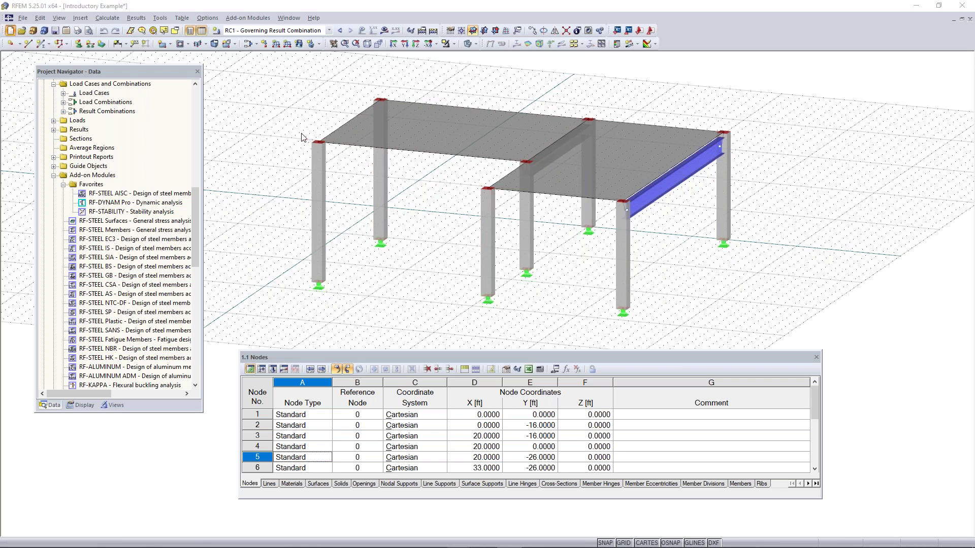
pyautogui.click(10, 30)
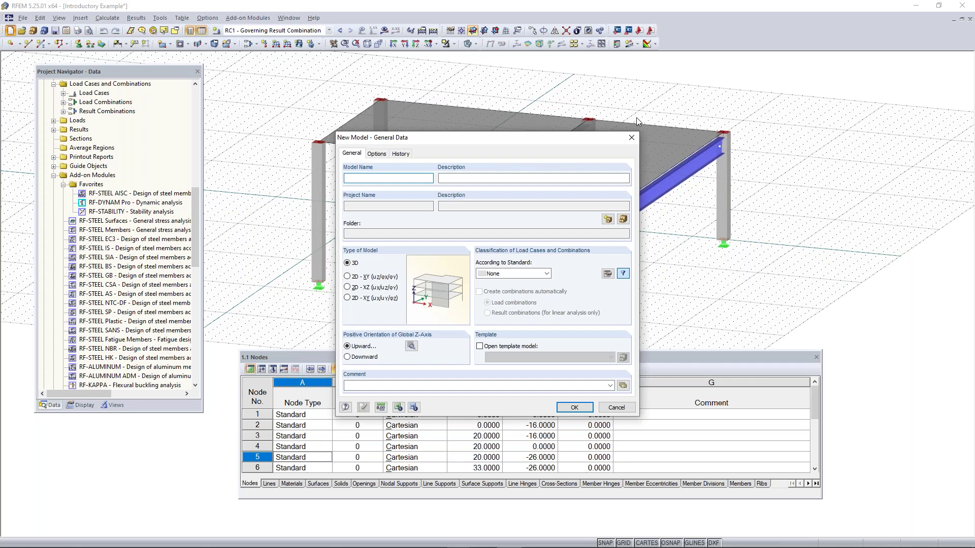
pyautogui.click(632, 138)
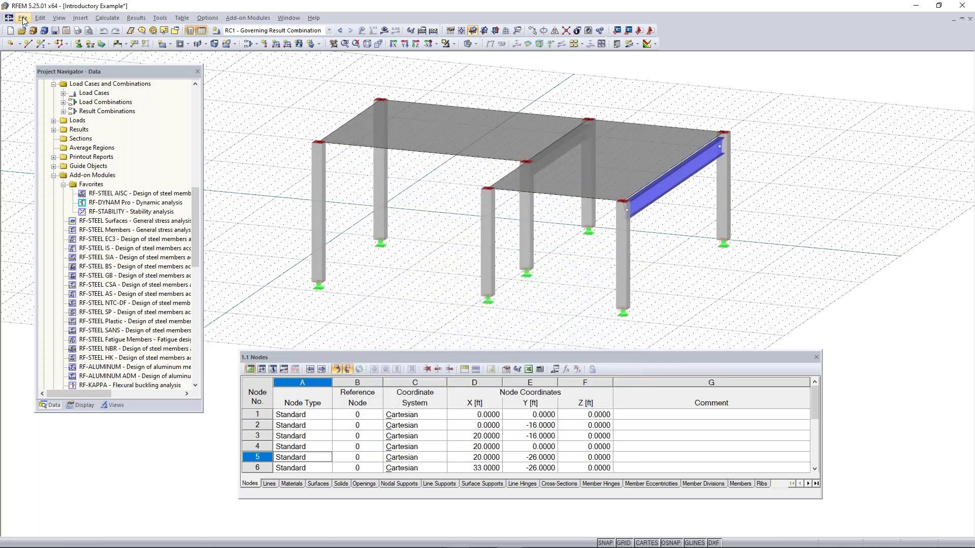
# Start a new model and name it "Continous Plate Example", leaving its description empty
pyautogui.click(23, 18)
pyautogui.click(426, 147)
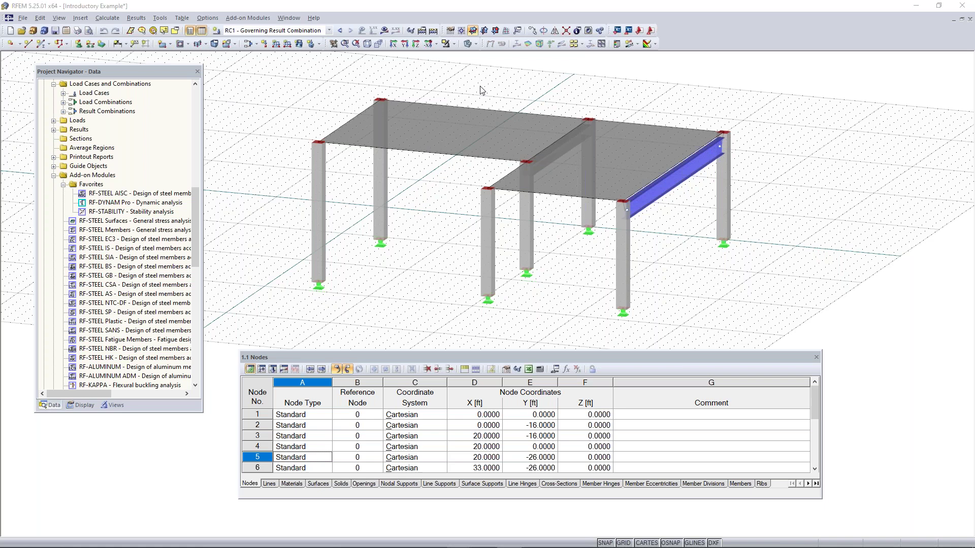
pyautogui.hotkey('ctrl', 'n')
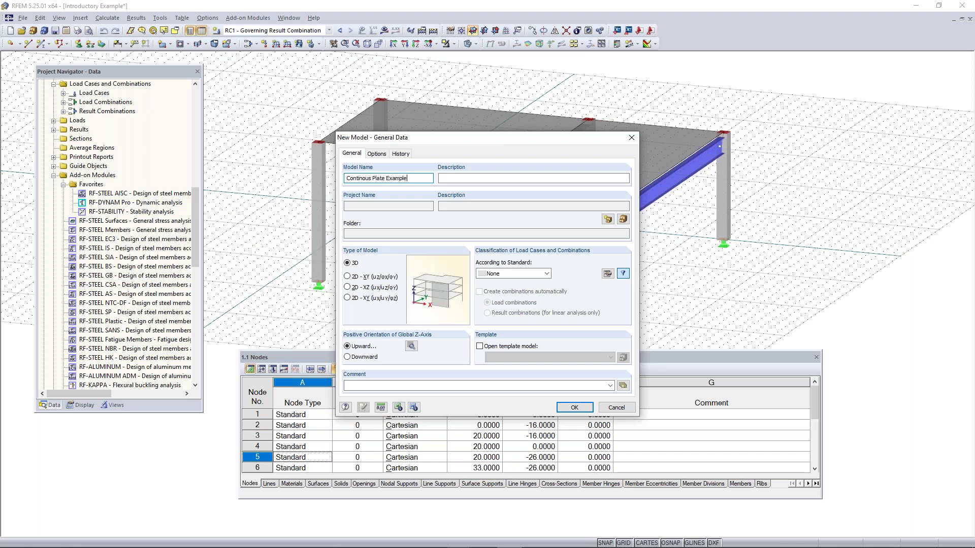
pyautogui.click(567, 181)
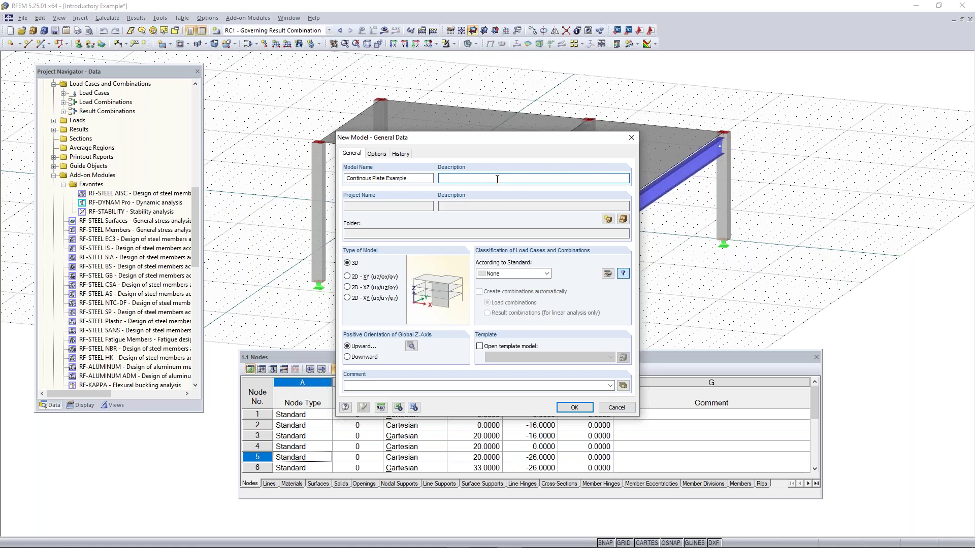
# Preview the XY and XZ 2D model types, and set the type of model back to 3D
pyautogui.click(368, 277)
pyautogui.click(368, 288)
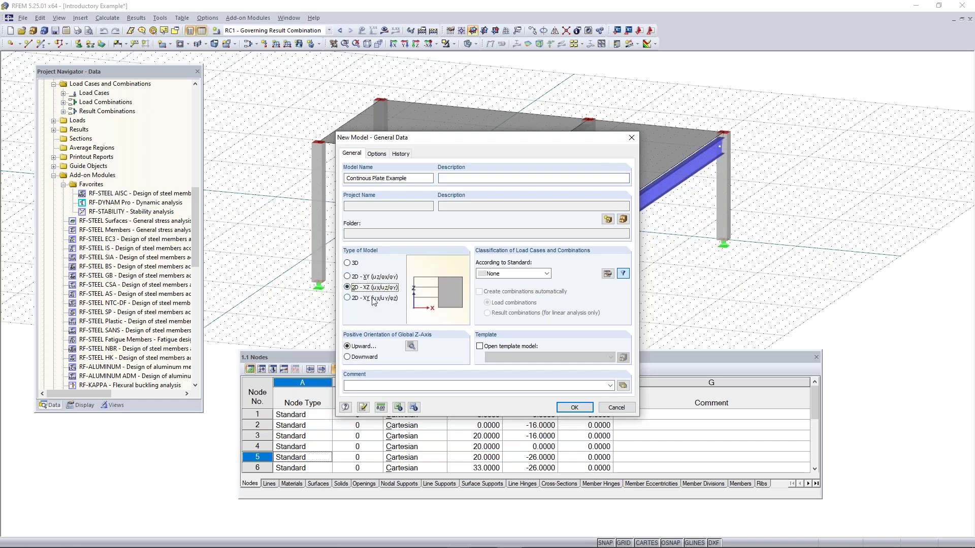
pyautogui.click(373, 301)
pyautogui.click(368, 277)
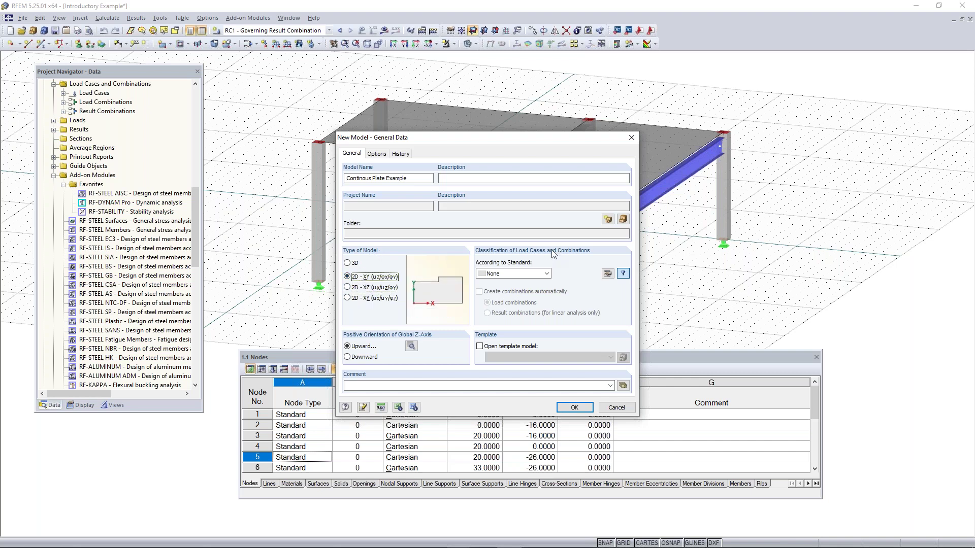
pyautogui.click(348, 263)
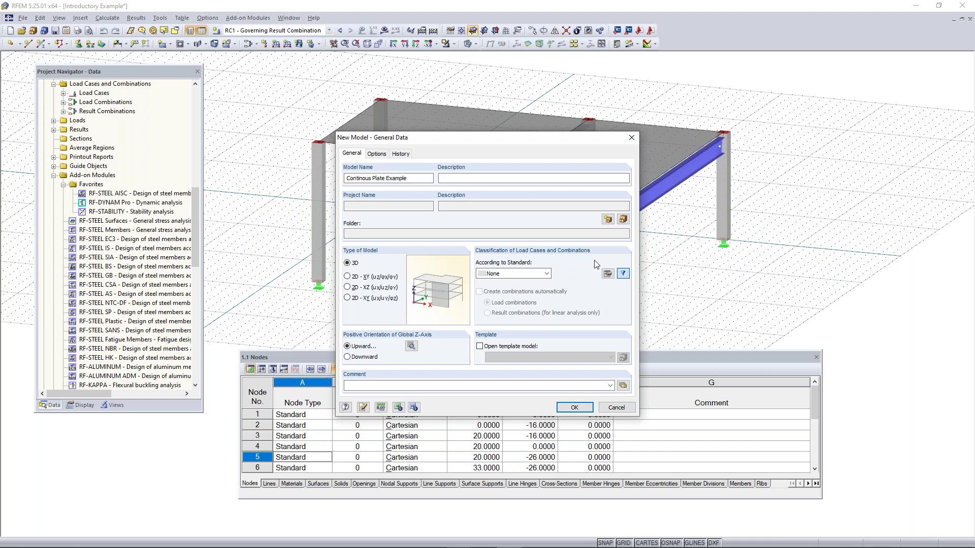
# Try ASCE 7-16 as the standard for classifying load cases and combinations, and set it back to None
pyautogui.click(514, 274)
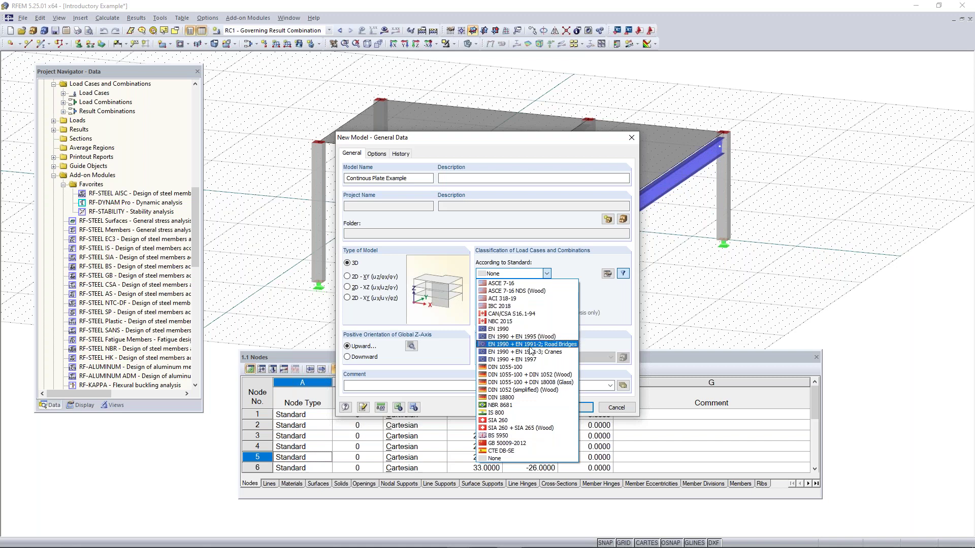
pyautogui.click(504, 275)
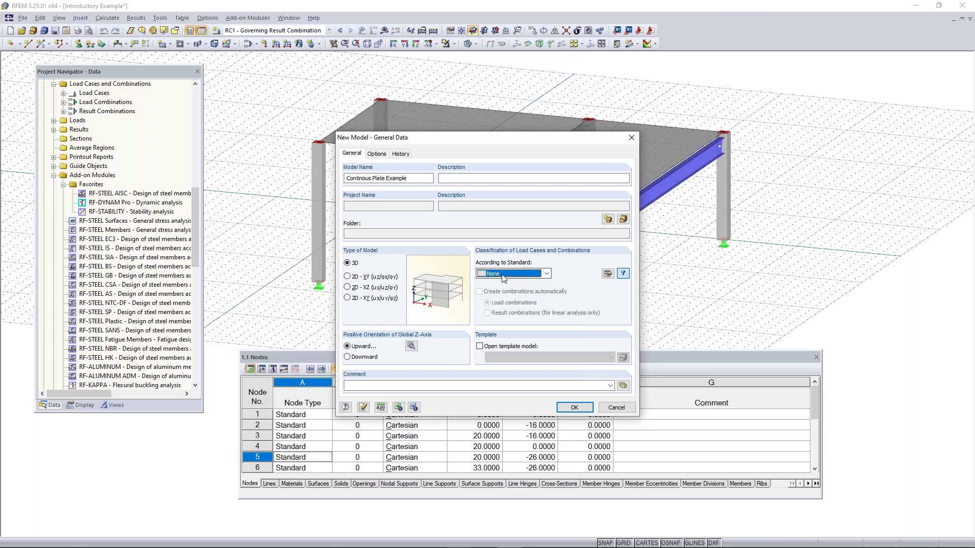
pyautogui.click(505, 275)
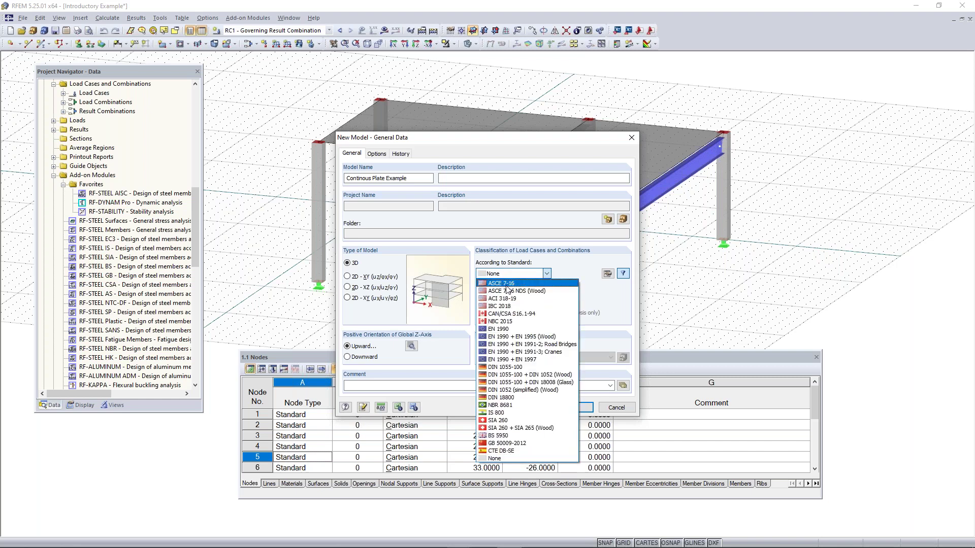
pyautogui.click(508, 284)
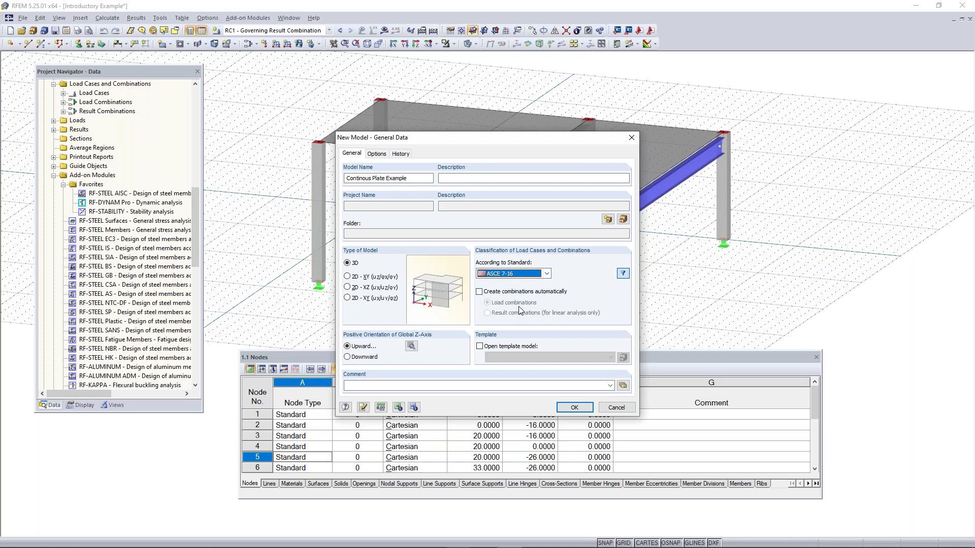
pyautogui.click(515, 274)
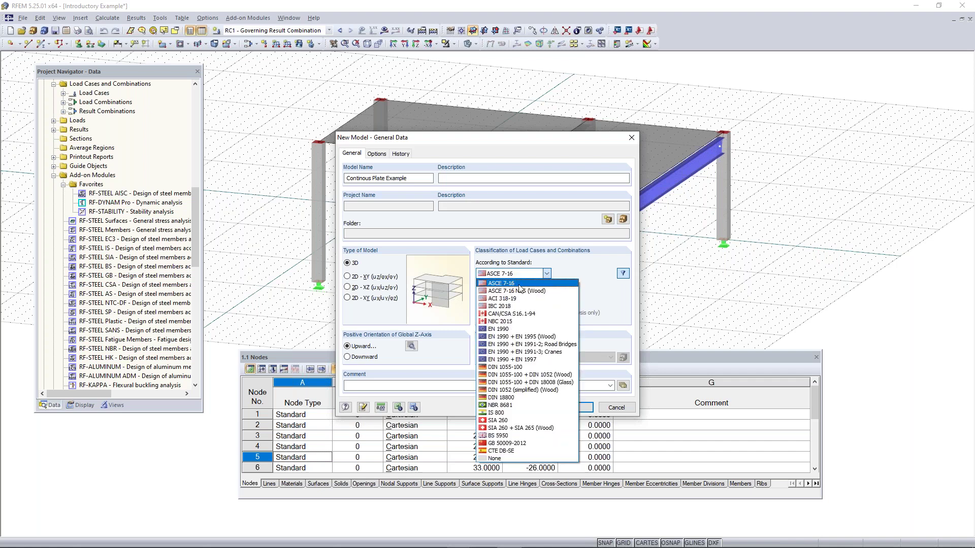
pyautogui.click(509, 459)
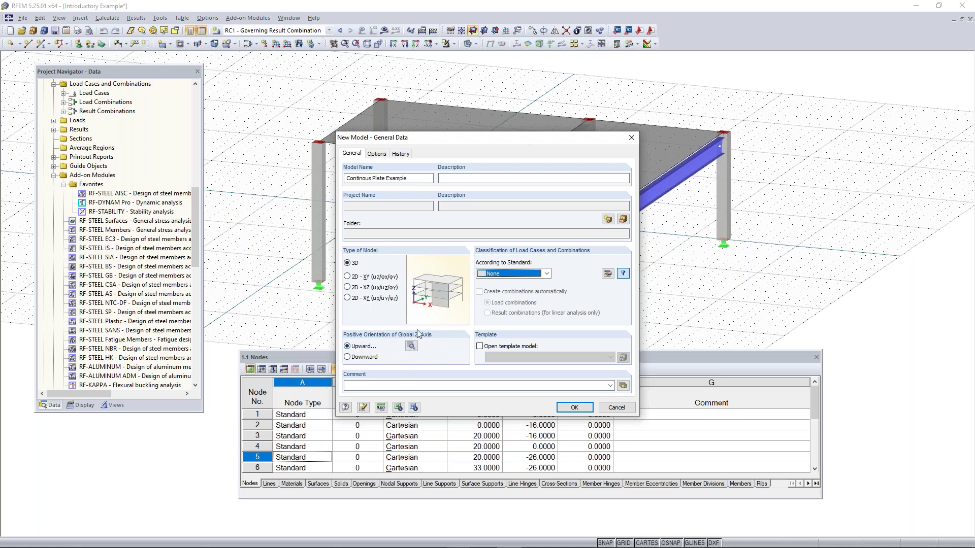
# Review the local z-axis orientation settings and accept the Downward orientation
pyautogui.click(411, 346)
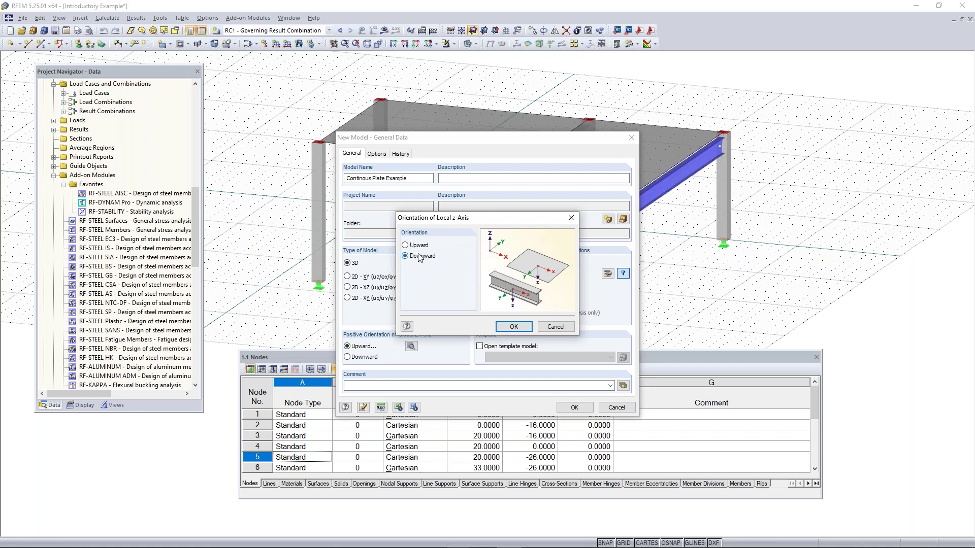
pyautogui.click(513, 327)
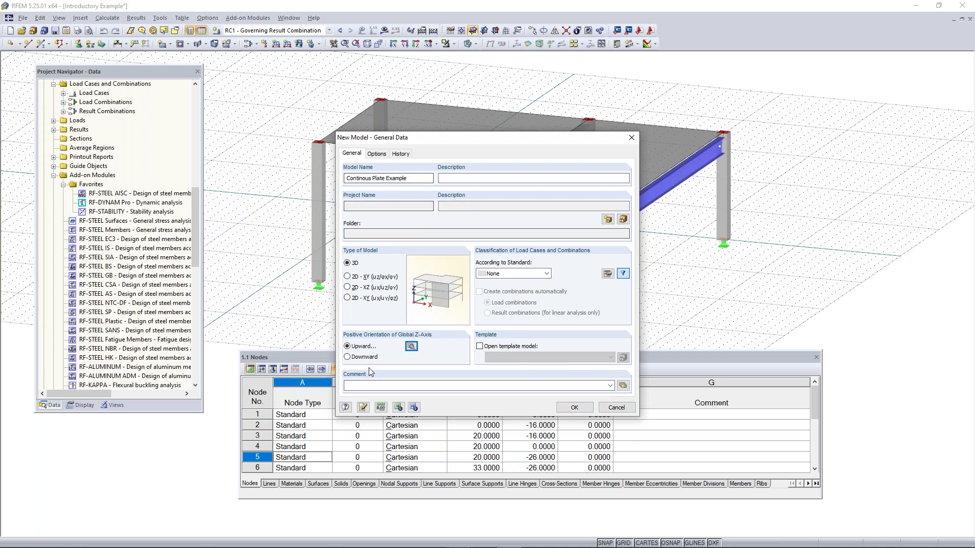
# Try the Metric profile for units and decimal places, reload the Imperial profile, and review the load units
pyautogui.click(380, 409)
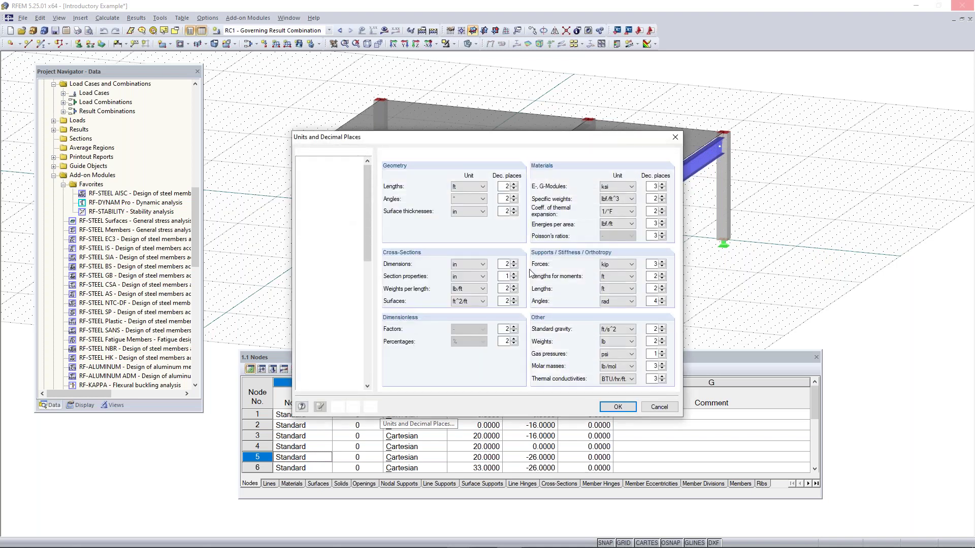
pyautogui.moveTo(506, 142); pyautogui.dragTo(506, 65)
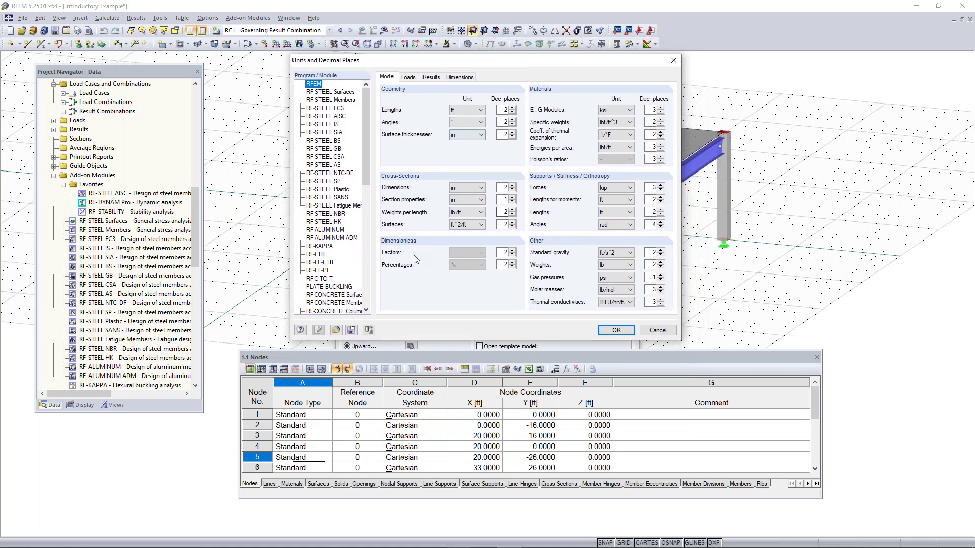
pyautogui.click(335, 331)
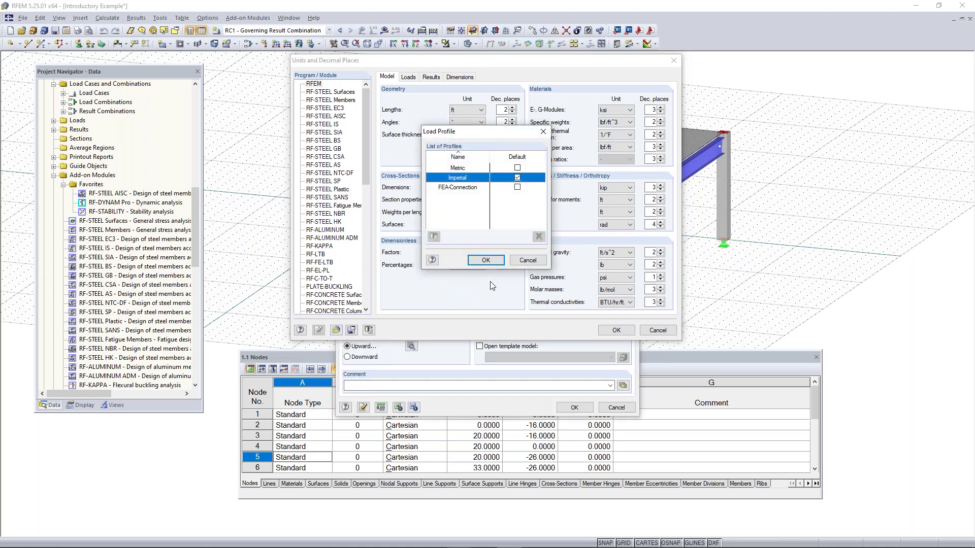
pyautogui.moveTo(485, 137); pyautogui.dragTo(470, 155)
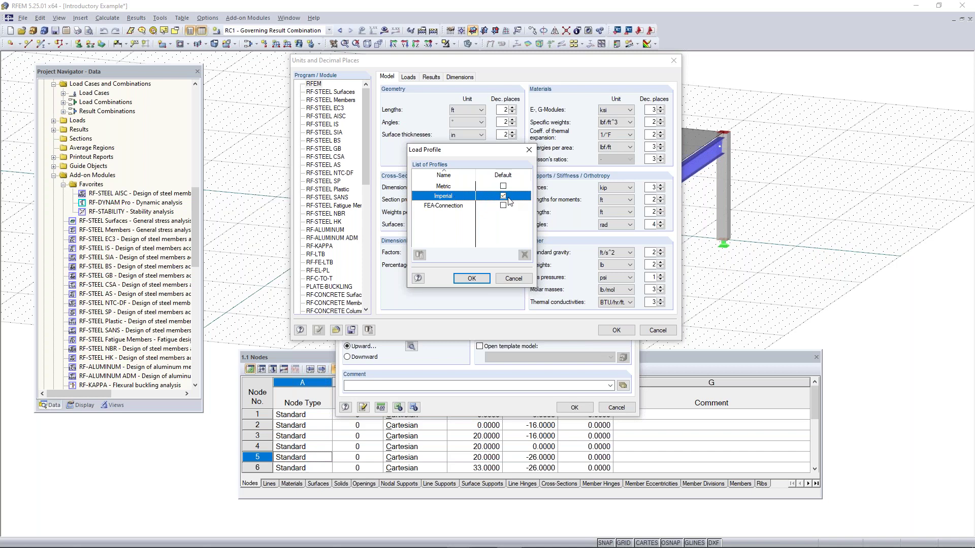
pyautogui.doubleClick(444, 187)
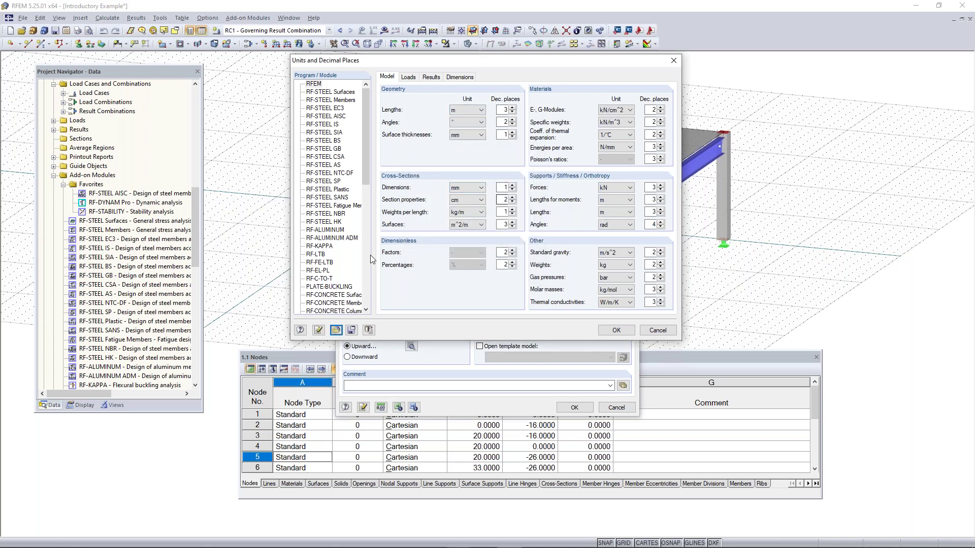
pyautogui.doubleClick(465, 181)
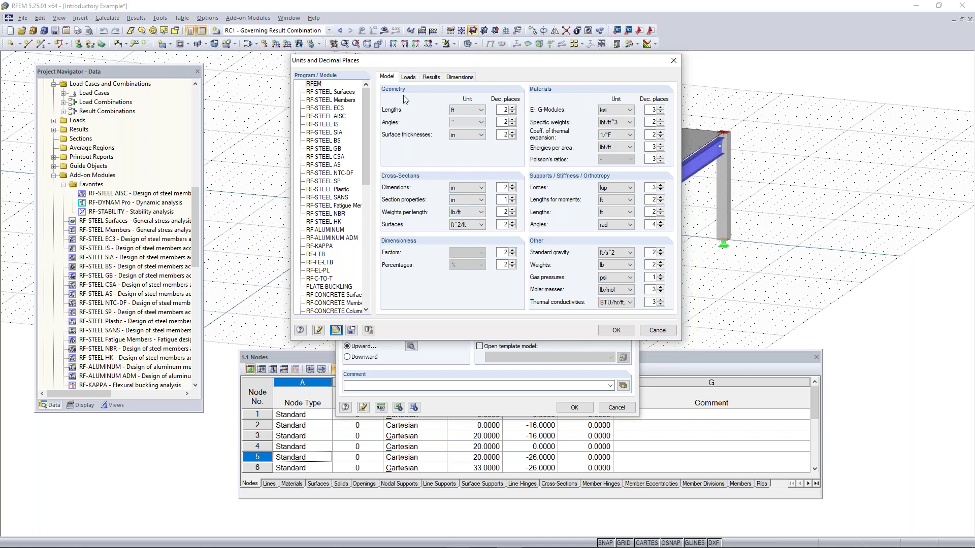
pyautogui.click(414, 78)
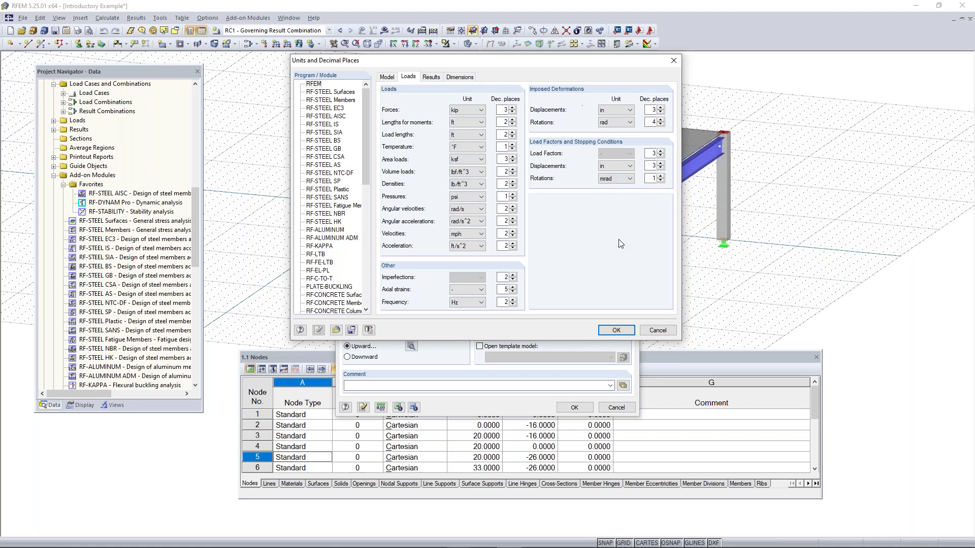
pyautogui.click(616, 331)
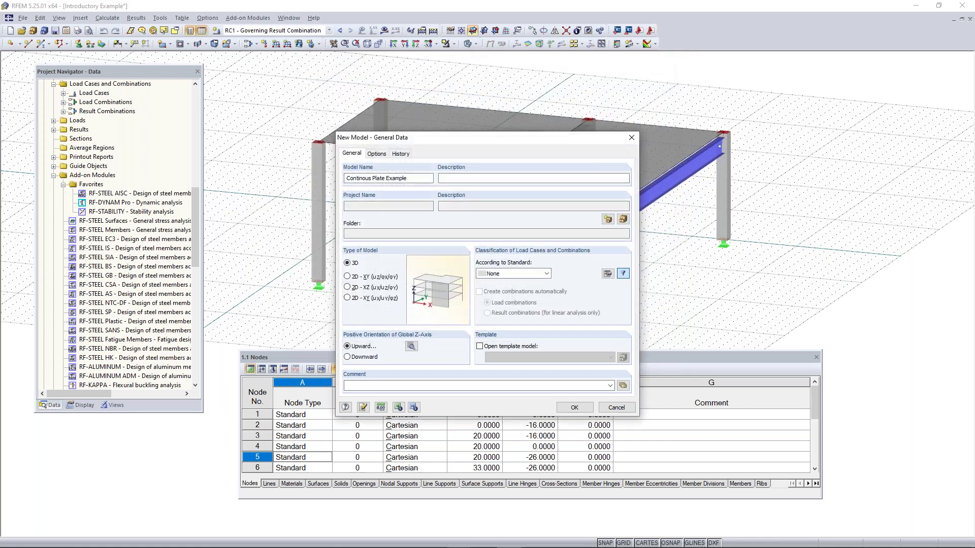
# Create the new model and move the Nodes table to free up more of the work area
pyautogui.click(573, 408)
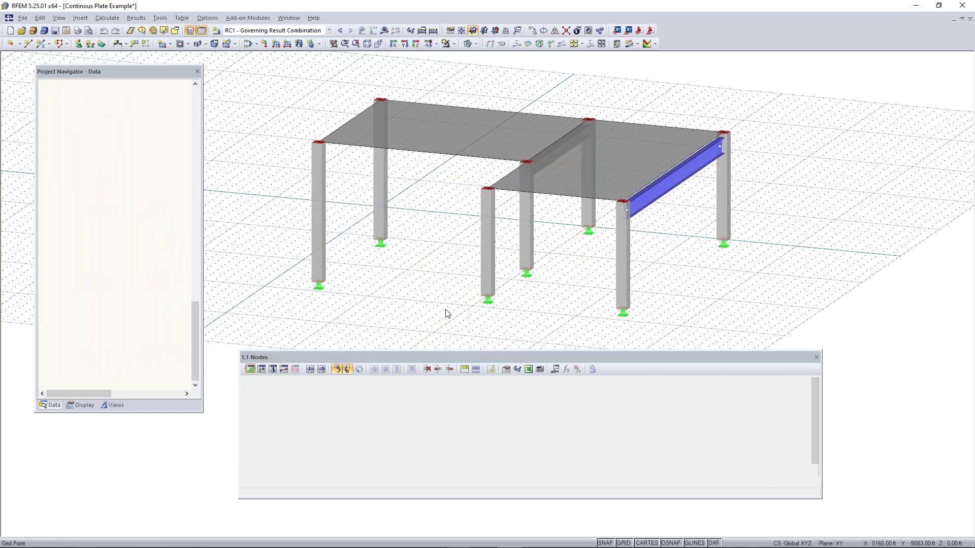
pyautogui.moveTo(449, 312); pyautogui.dragTo(511, 260, button='middle')
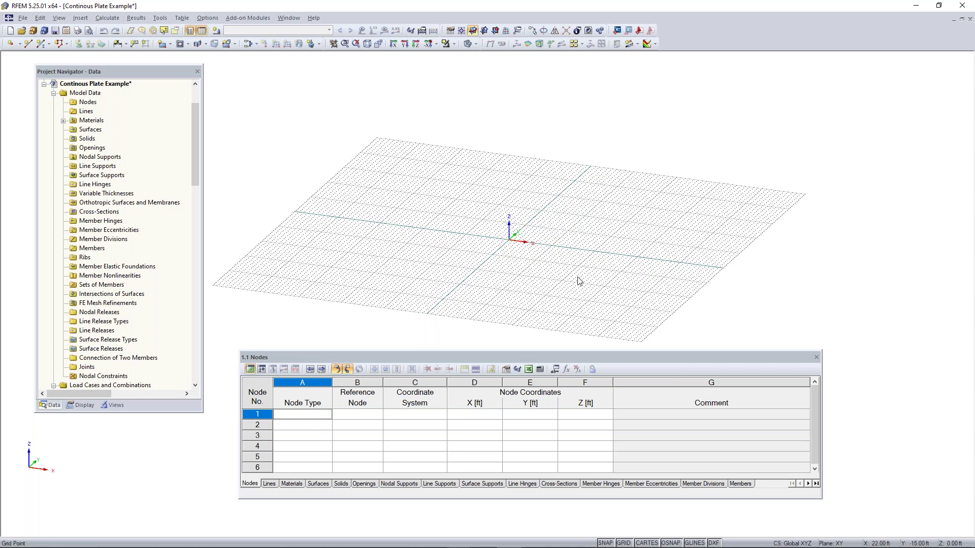
pyautogui.moveTo(508, 357); pyautogui.dragTo(509, 377)
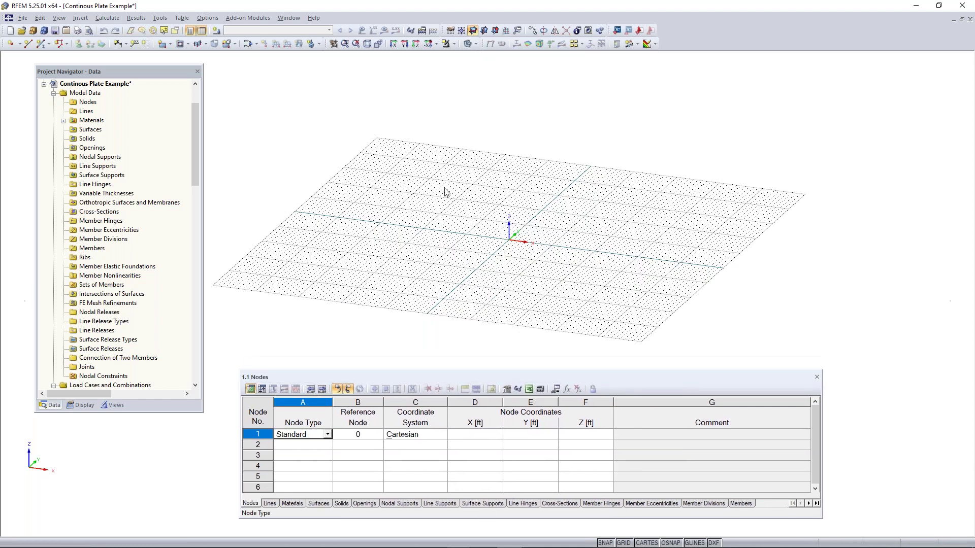
# Expand the Materials in the model data and delete the default materials
pyautogui.doubleClick(92, 120)
pyautogui.click(102, 130)
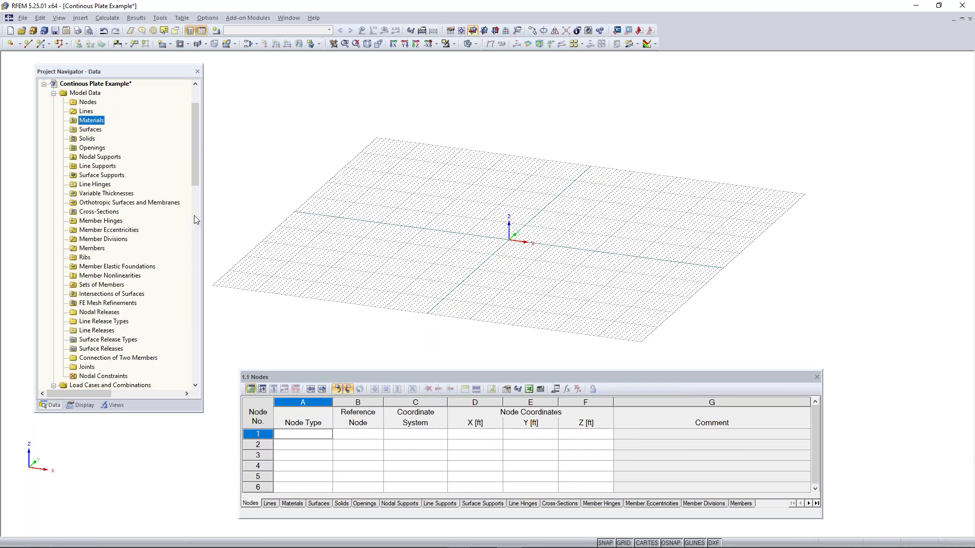
pyautogui.keyDown('ctrl'); pyautogui.moveTo(565, 212); pyautogui.dragTo(579, 266, button='middle'); pyautogui.keyUp('ctrl')
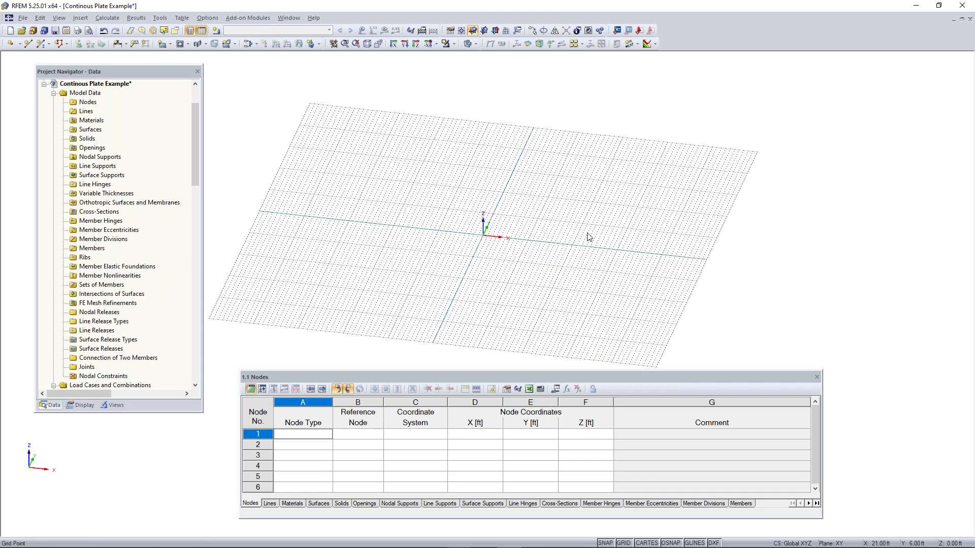
pyautogui.scroll(2, 487, 247)
pyautogui.scroll(1, 494, 236)
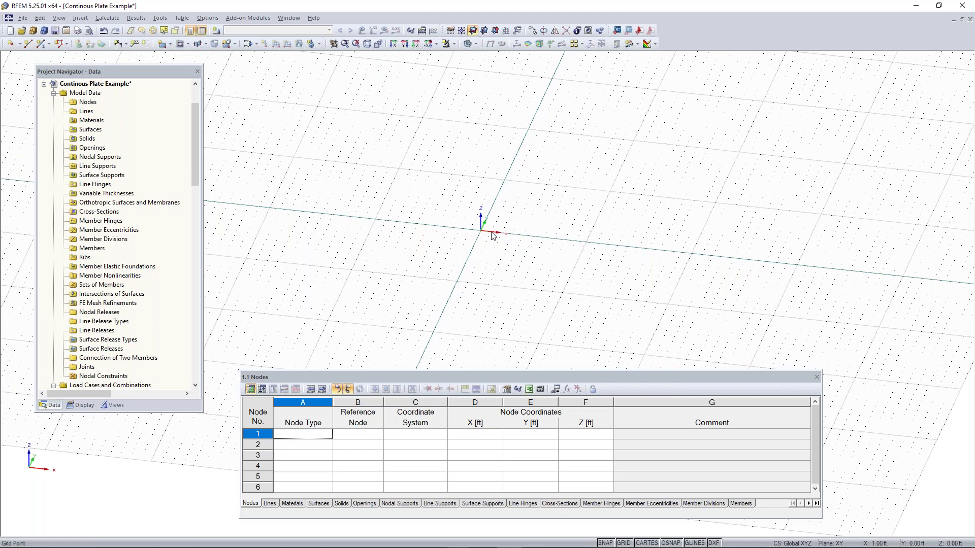
pyautogui.scroll(-1, 499, 238)
pyautogui.scroll(-1, 499, 238)
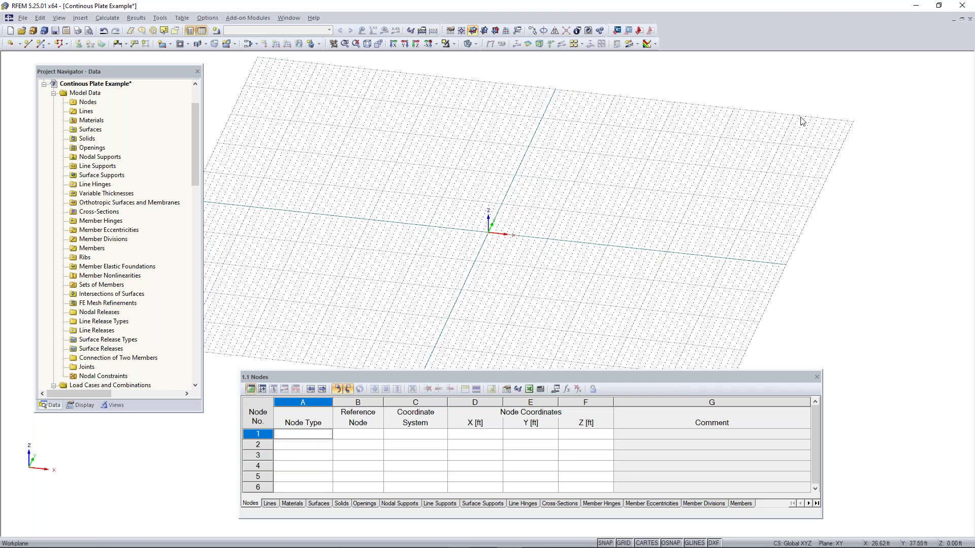
# Review the work plane orientation, number of grid points and grid point spacing in the Work Plane and Grid/Snap settings
pyautogui.click(450, 31)
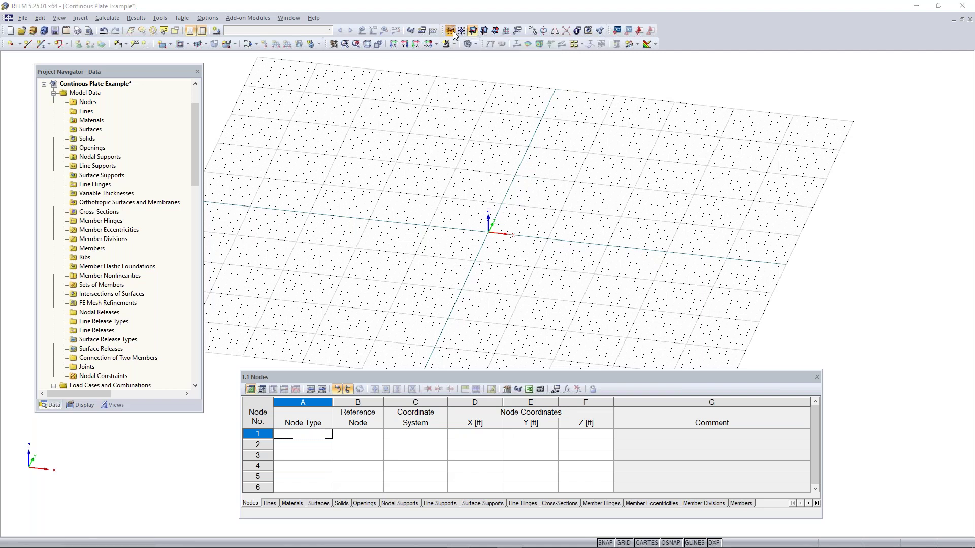
pyautogui.moveTo(447, 135); pyautogui.dragTo(418, 102)
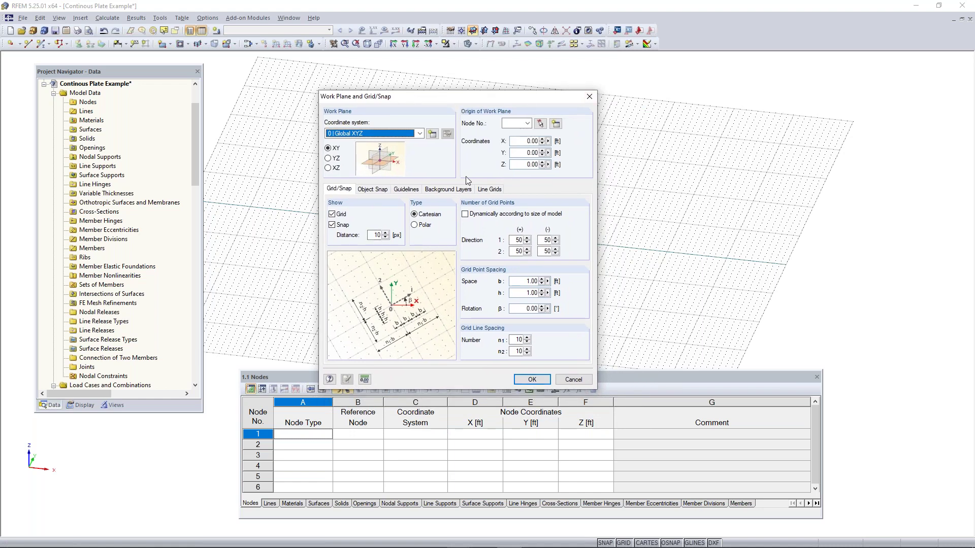
pyautogui.click(329, 157)
pyautogui.click(329, 148)
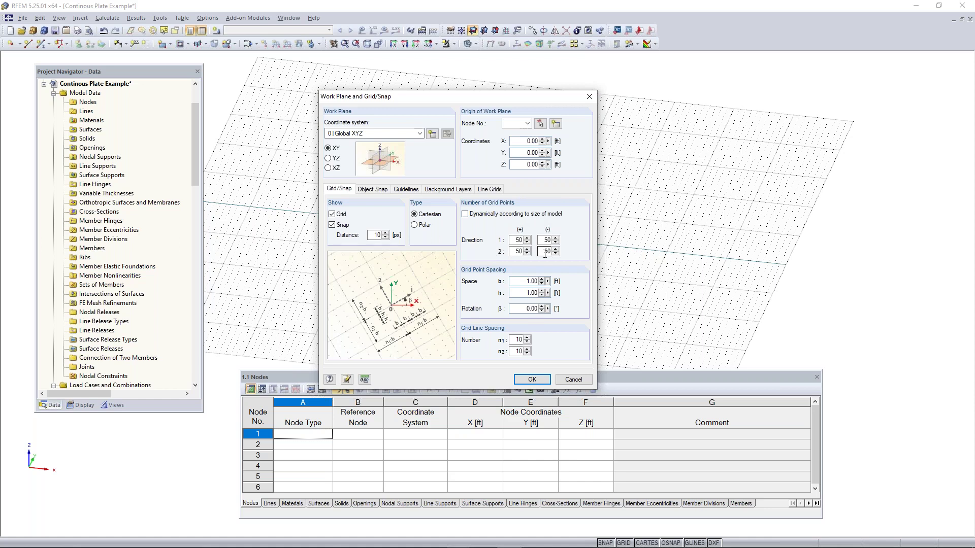
pyautogui.doubleClick(518, 240)
pyautogui.doubleClick(547, 240)
pyautogui.doubleClick(522, 282)
pyautogui.moveTo(521, 293); pyautogui.dragTo(558, 295)
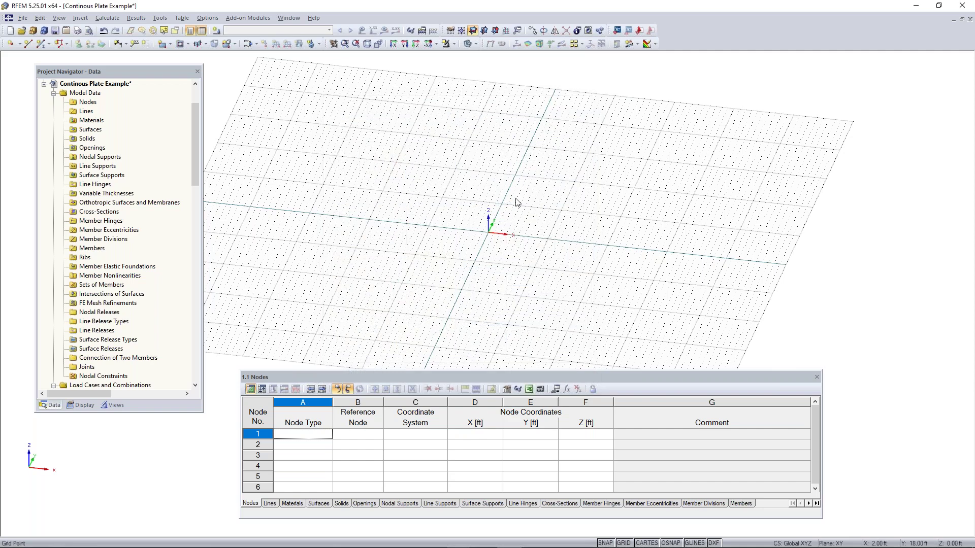
# Move the Project Navigator outward to free up more of the modelling area
pyautogui.moveTo(538, 254); pyautogui.dragTo(405, 247, button='middle')
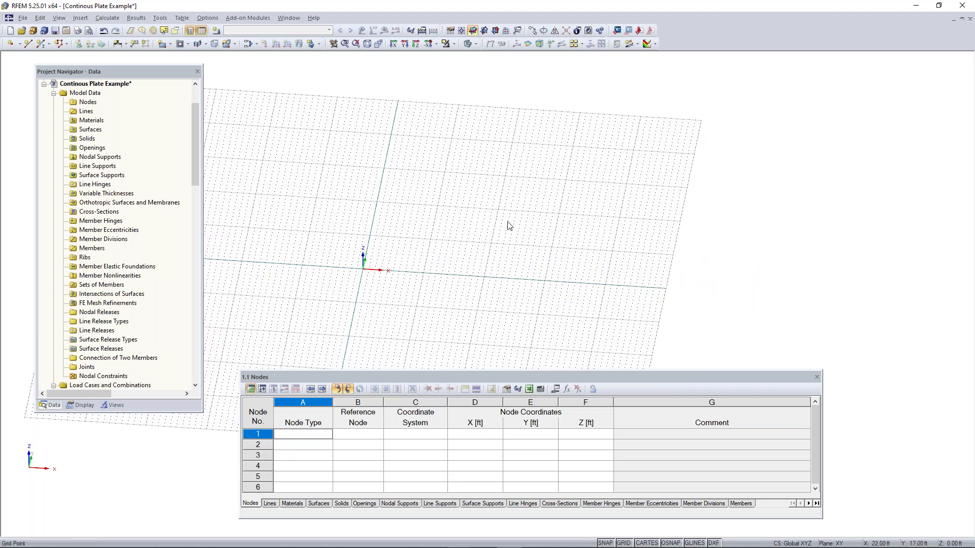
pyautogui.moveTo(107, 76); pyautogui.dragTo(78, 83)
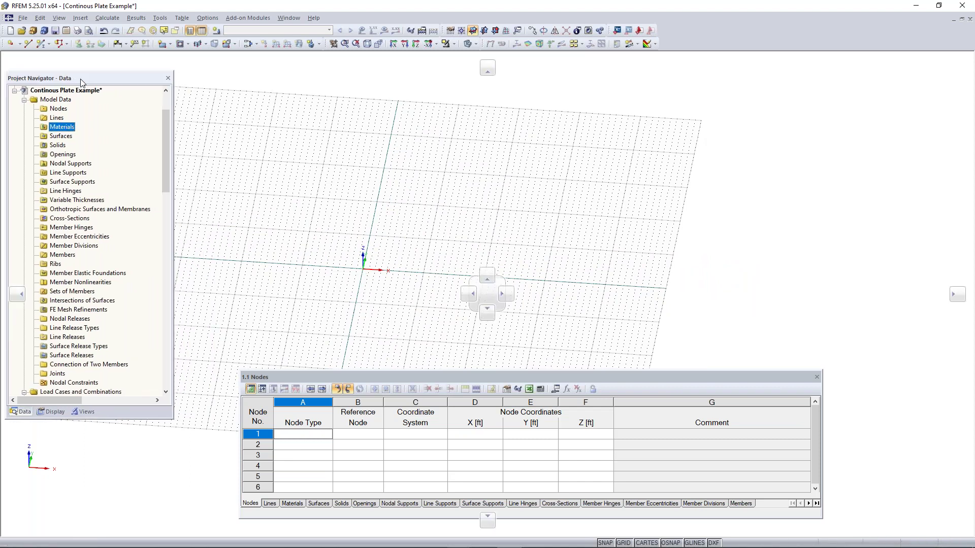
# Examine the insertable model data types, including the graphical shape options for plane surfaces
pyautogui.click(80, 18)
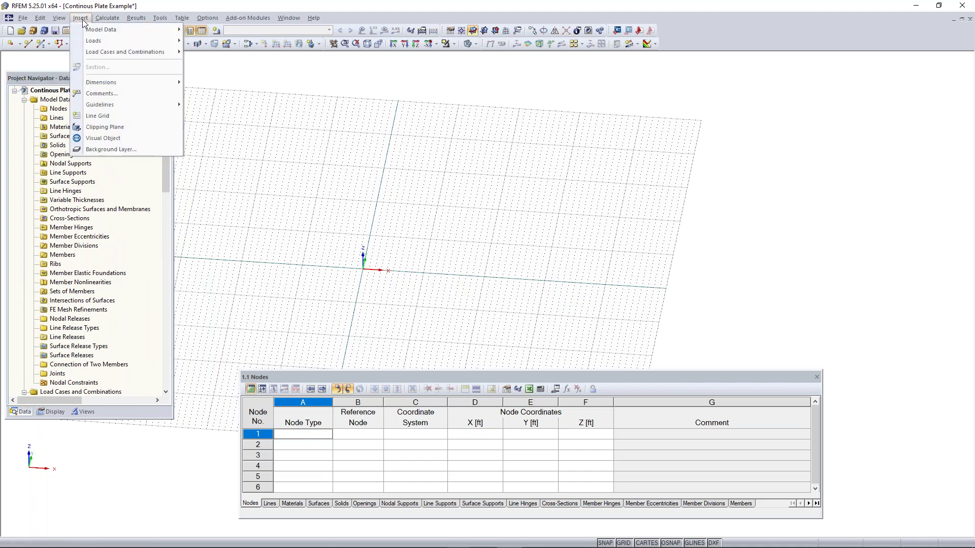
pyautogui.moveTo(101, 30)
pyautogui.moveTo(219, 31)
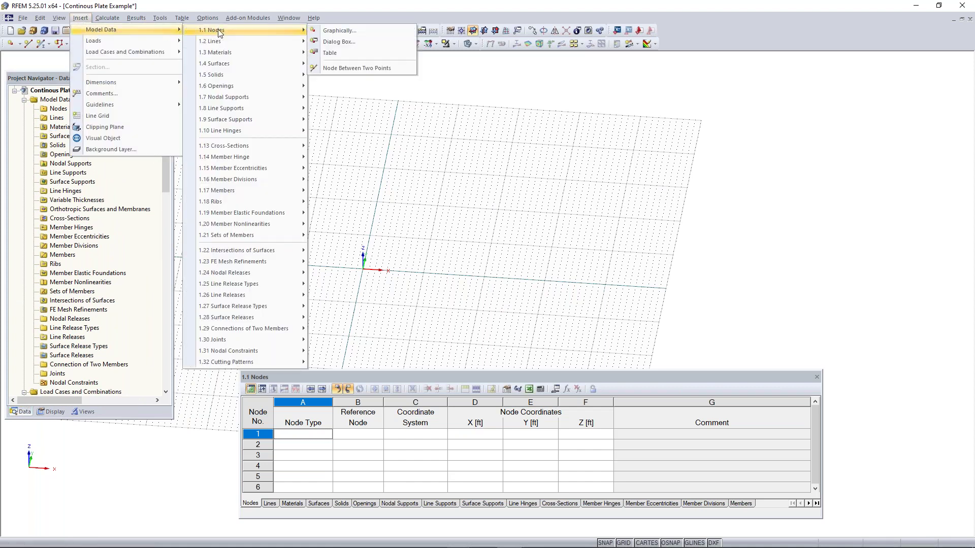
pyautogui.moveTo(230, 61)
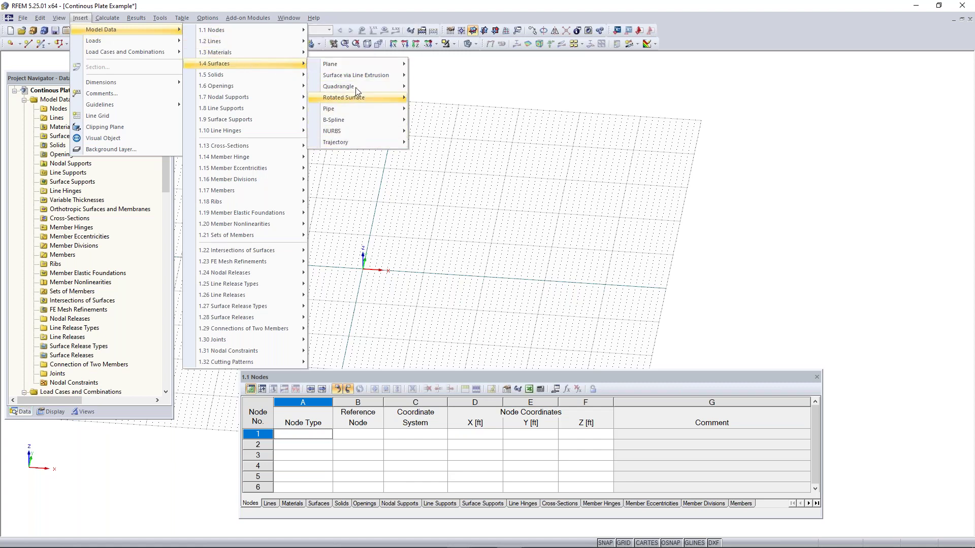
pyautogui.moveTo(352, 66)
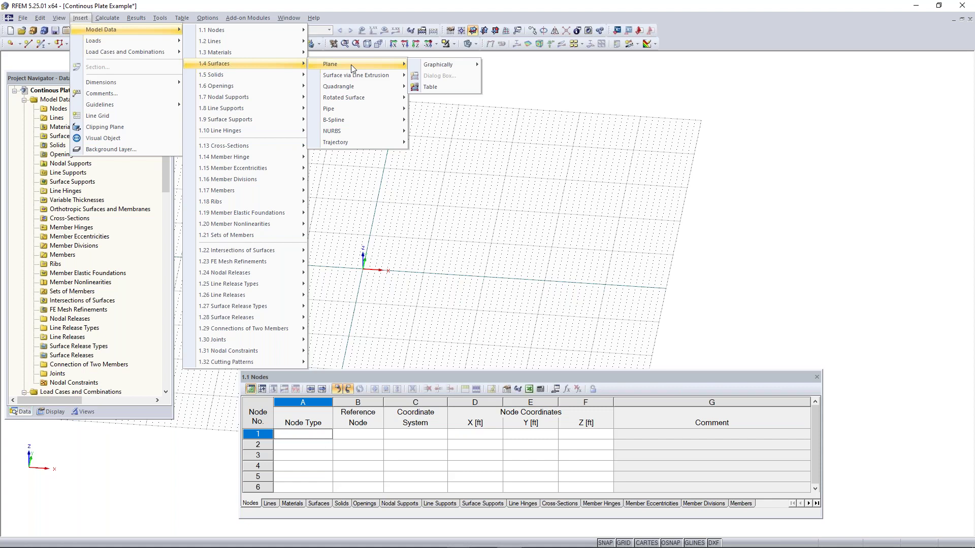
pyautogui.moveTo(449, 65)
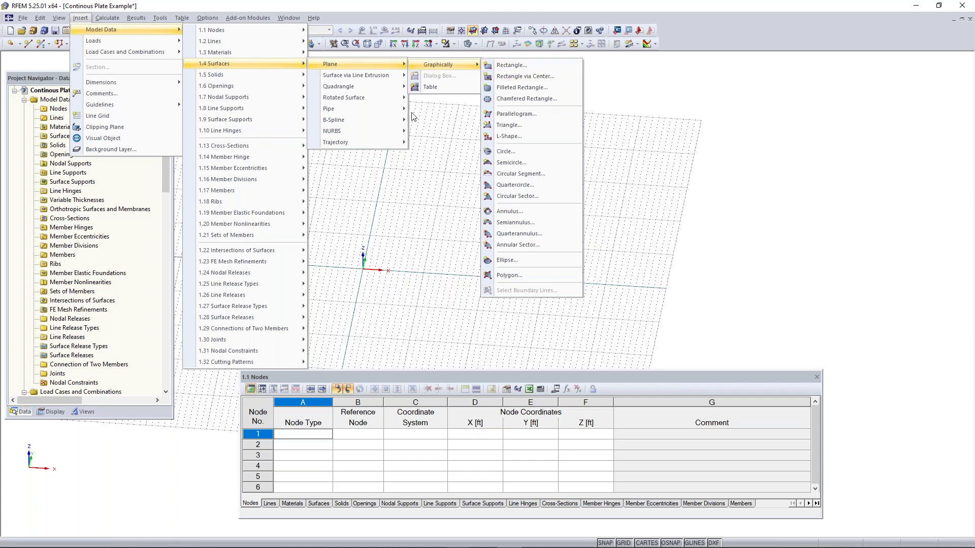
pyautogui.press('Escape')
pyautogui.press('Escape')
pyautogui.press('Escape')
pyautogui.press('Escape')
pyautogui.press('Escape')
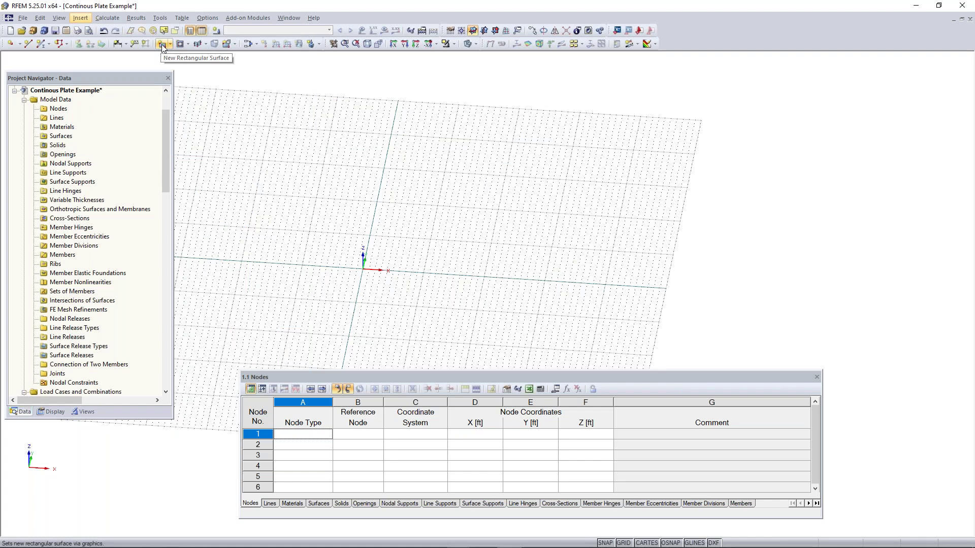
# Start a new rectangular surface and open the material library for its material
pyautogui.click(162, 46)
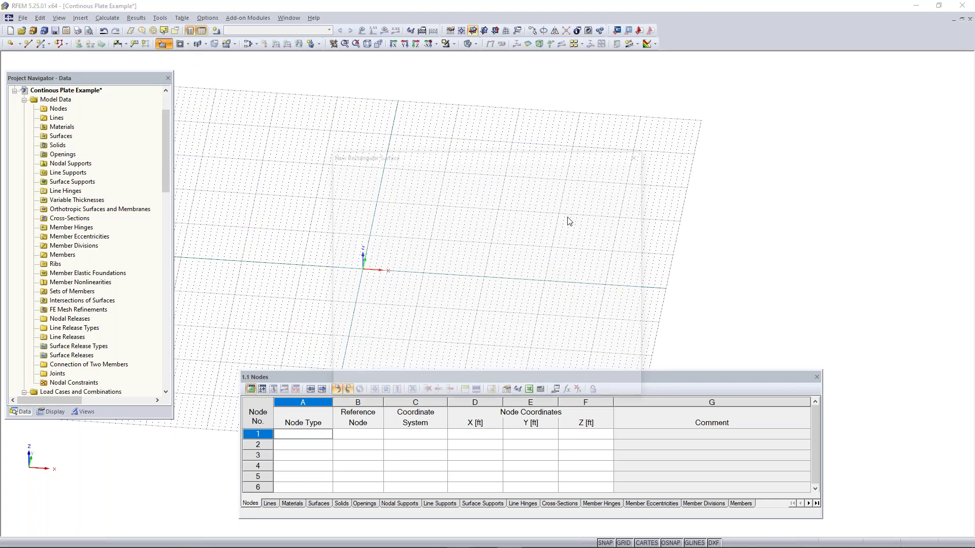
pyautogui.moveTo(486, 162); pyautogui.dragTo(472, 138)
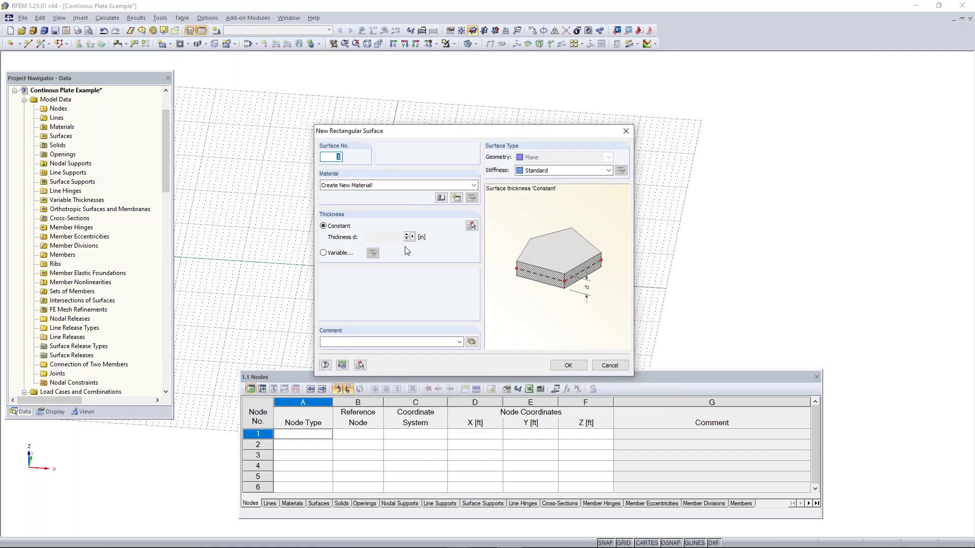
pyautogui.moveTo(474, 138); pyautogui.dragTo(484, 106)
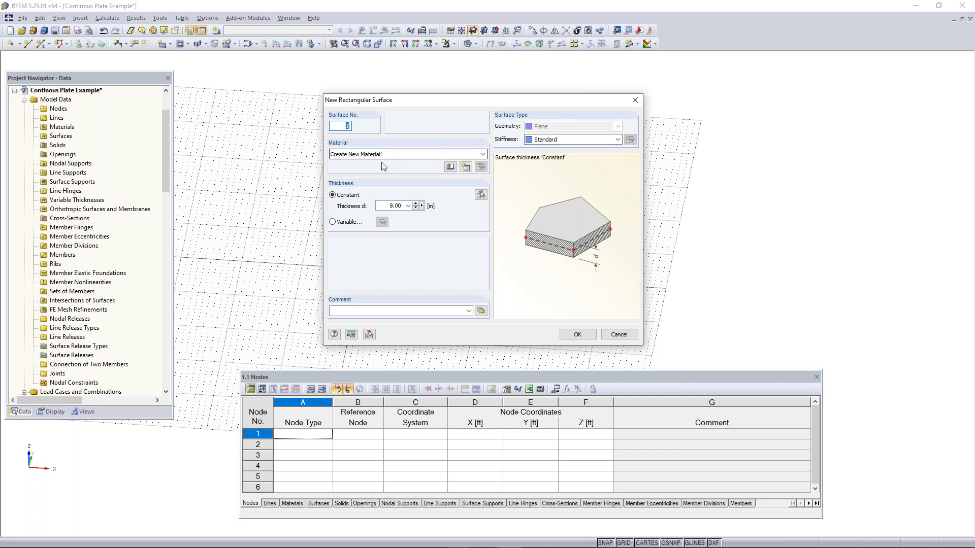
pyautogui.click(394, 205)
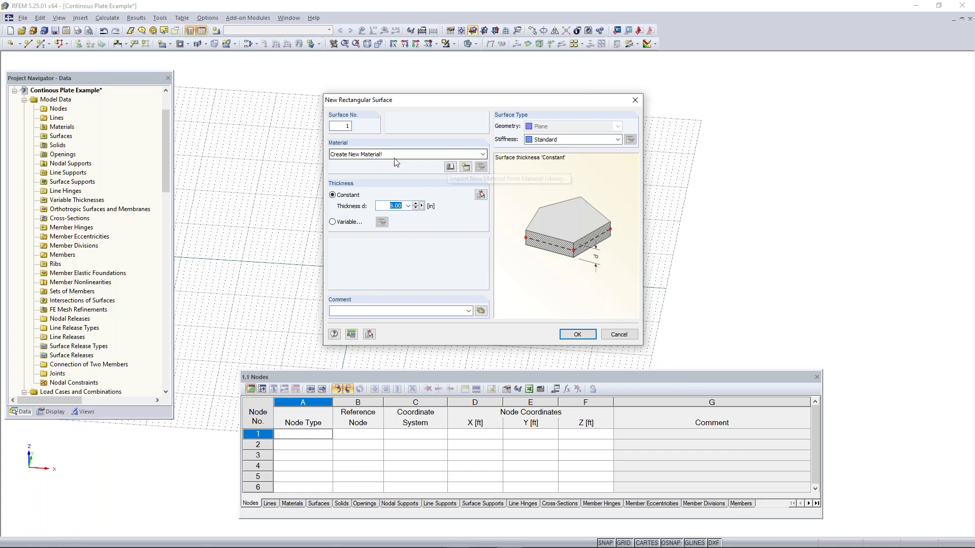
pyautogui.click(449, 167)
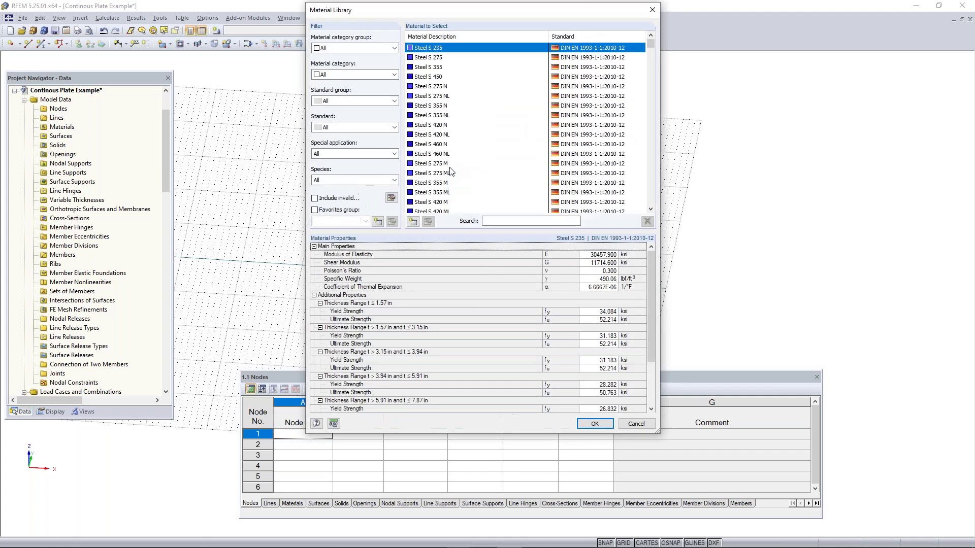
pyautogui.moveTo(459, 14); pyautogui.dragTo(456, 51)
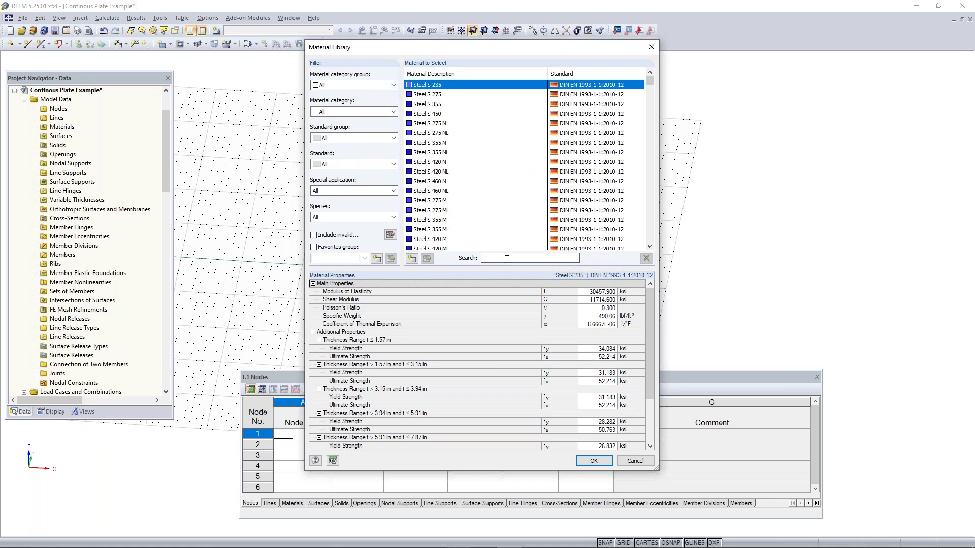
# Filter the library to Concrete under ACI 318-19 and assign Concrete f'c = 4000 psi to the surface
pyautogui.click(357, 85)
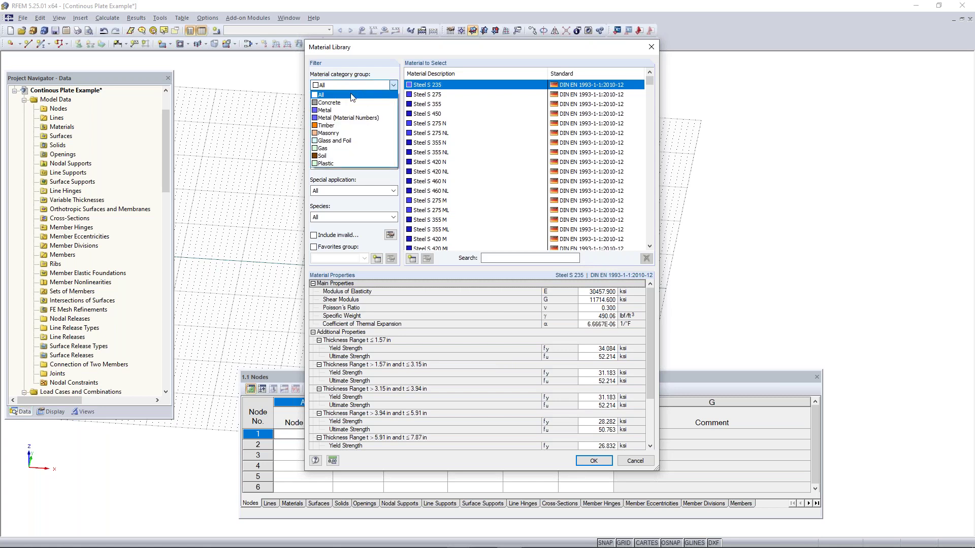
pyautogui.click(348, 103)
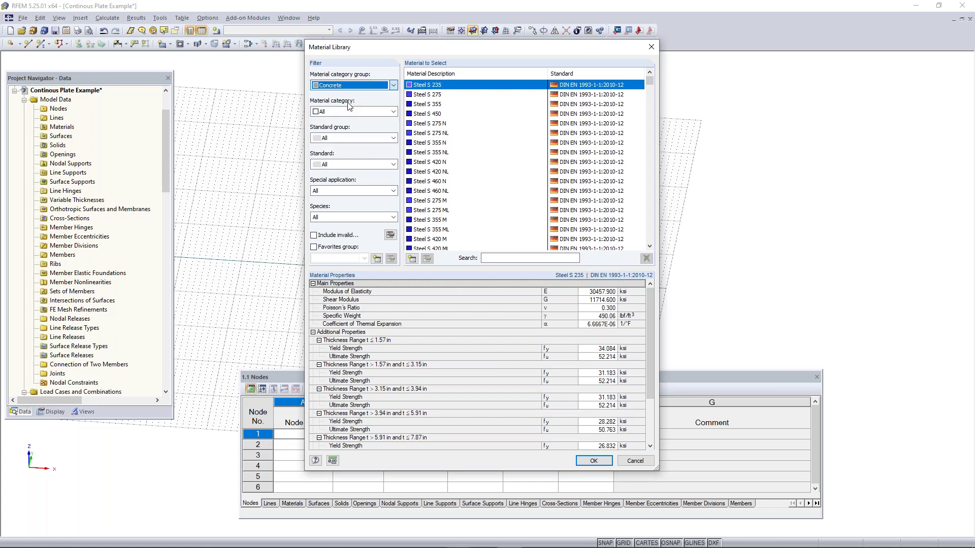
pyautogui.click(349, 111)
pyautogui.click(349, 121)
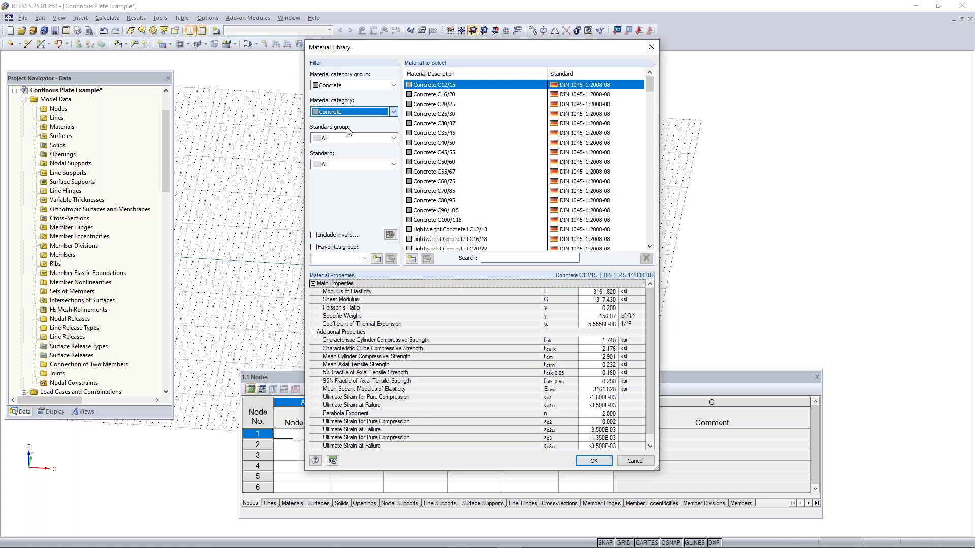
pyautogui.click(344, 137)
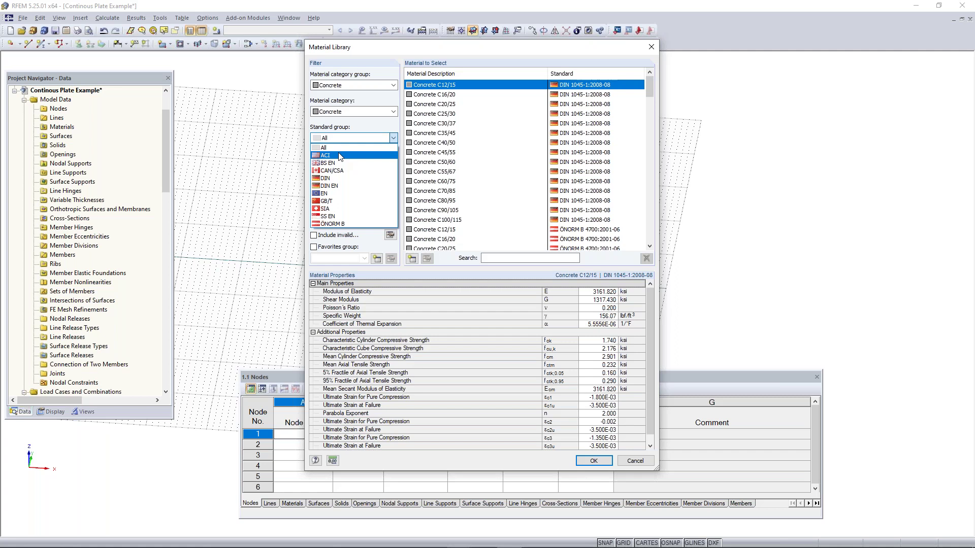
pyautogui.click(340, 155)
pyautogui.click(361, 167)
pyautogui.click(350, 189)
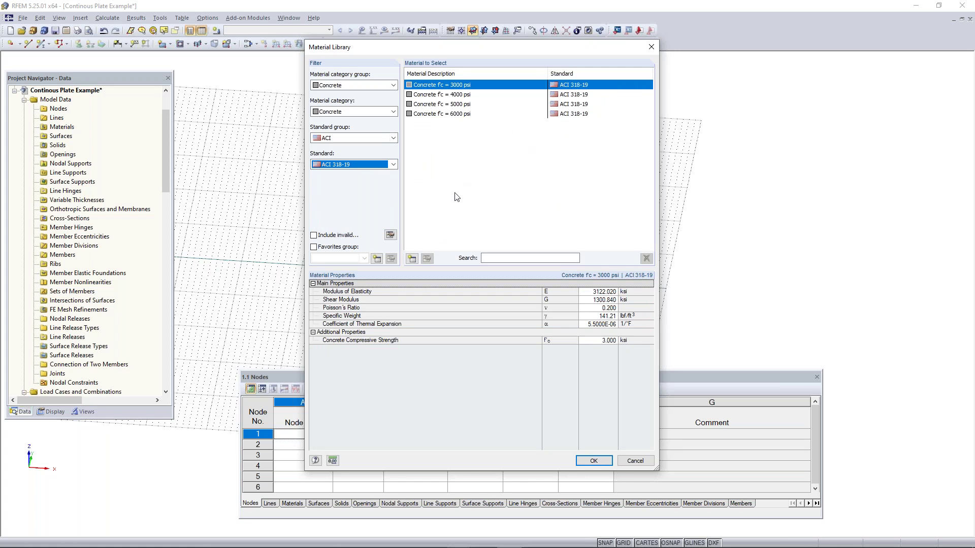
pyautogui.click(464, 95)
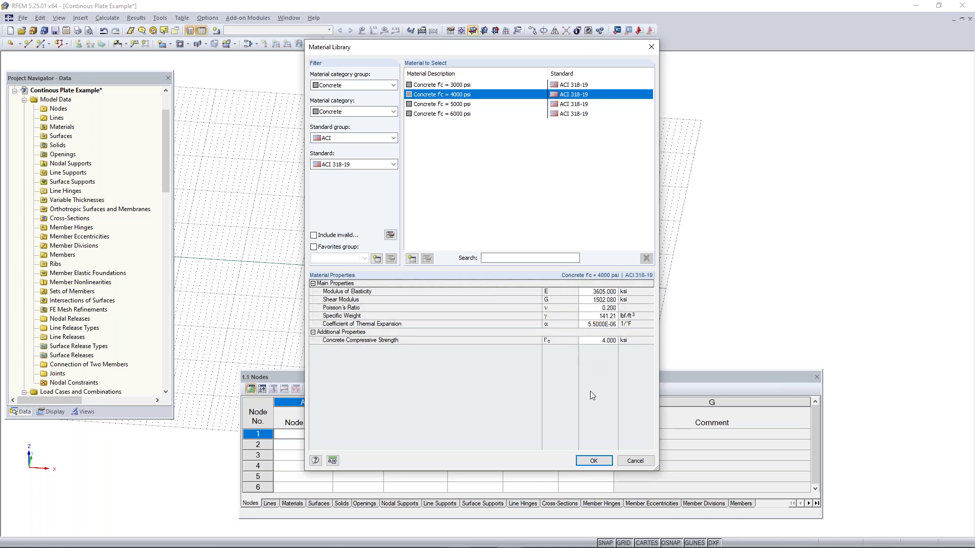
pyautogui.click(599, 463)
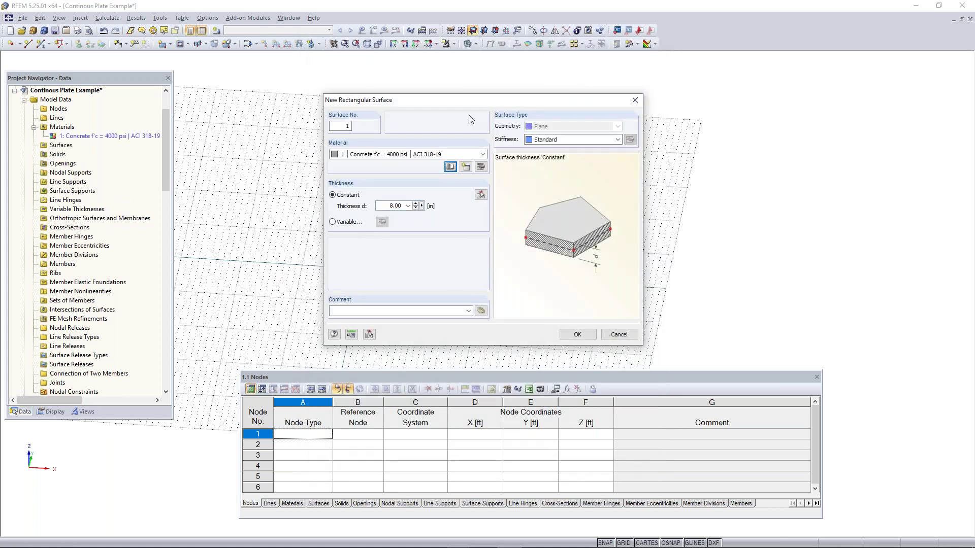
# Set the constant surface thickness to 12 in and draw the rectangle from the origin to X 32 ft, Y 16 ft
pyautogui.doubleClick(391, 205)
pyautogui.write('12')
pyautogui.click(577, 335)
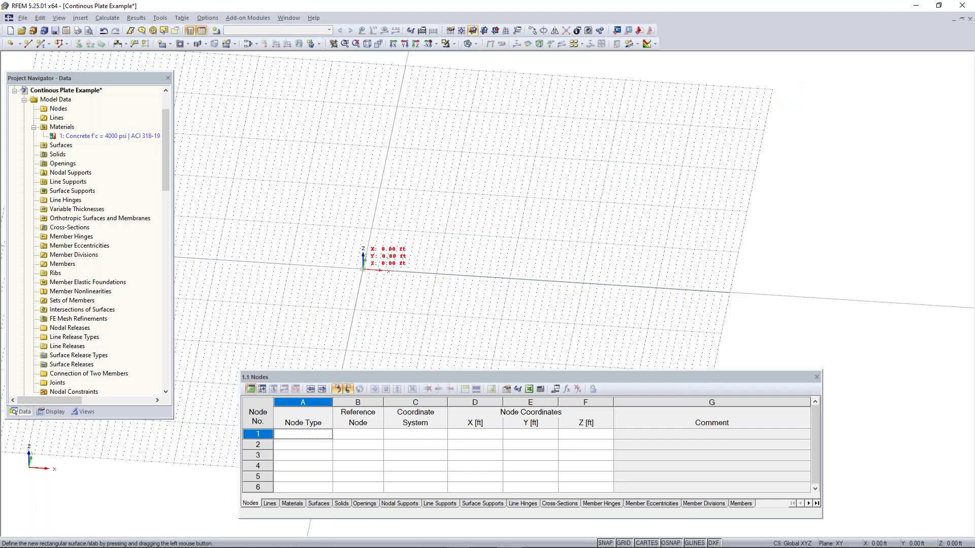
pyautogui.click(364, 269)
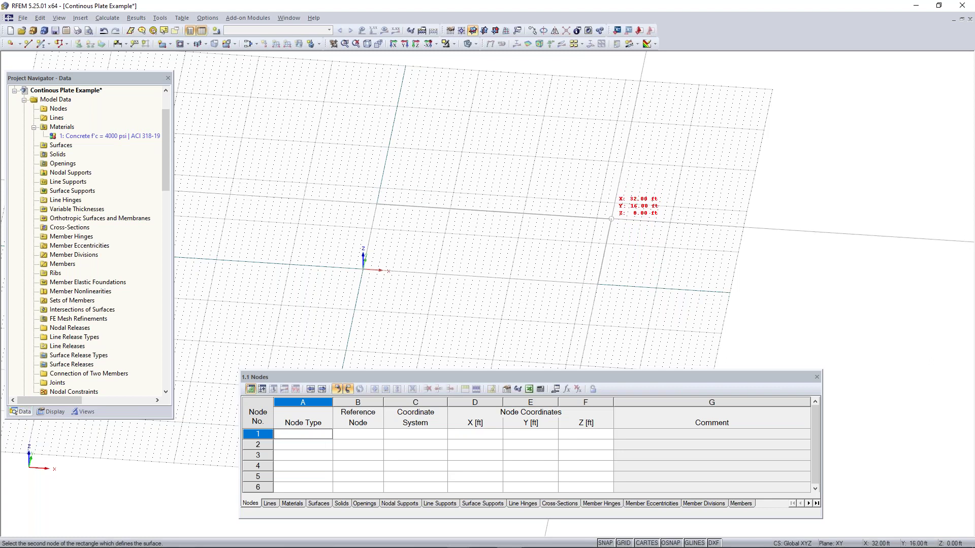
pyautogui.click(611, 218)
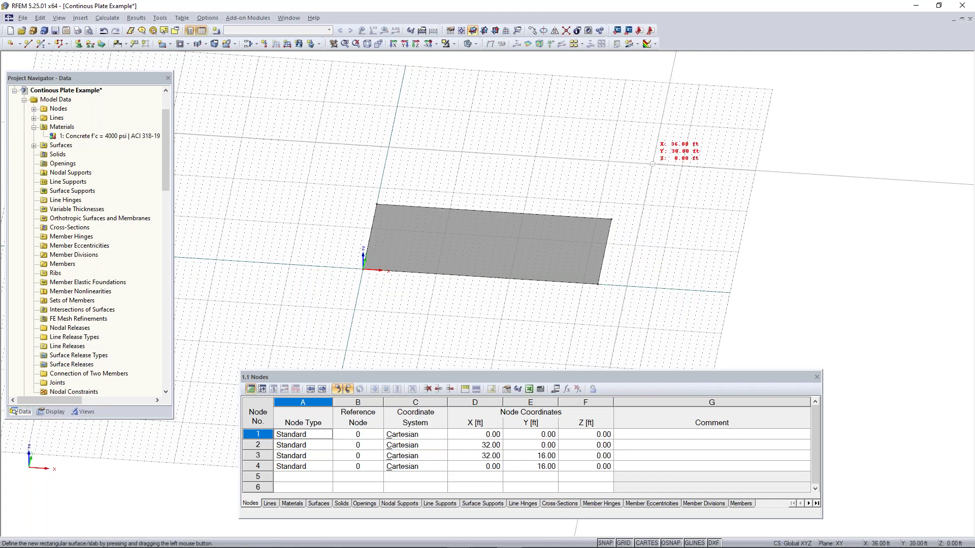
# Inspect the new rectangular plate and its local axes from several 3D viewing angles
pyautogui.keyDown('ctrl'); pyautogui.moveTo(644, 279); pyautogui.dragTo(555, 263, button='middle'); pyautogui.keyUp('ctrl')
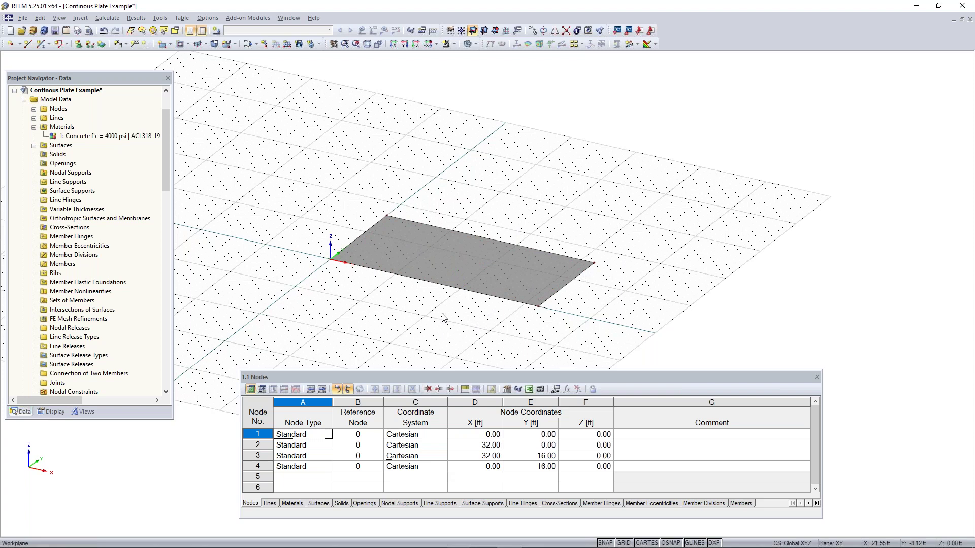
pyautogui.moveTo(465, 311); pyautogui.dragTo(487, 268, button='middle')
pyautogui.scroll(4, 465, 229)
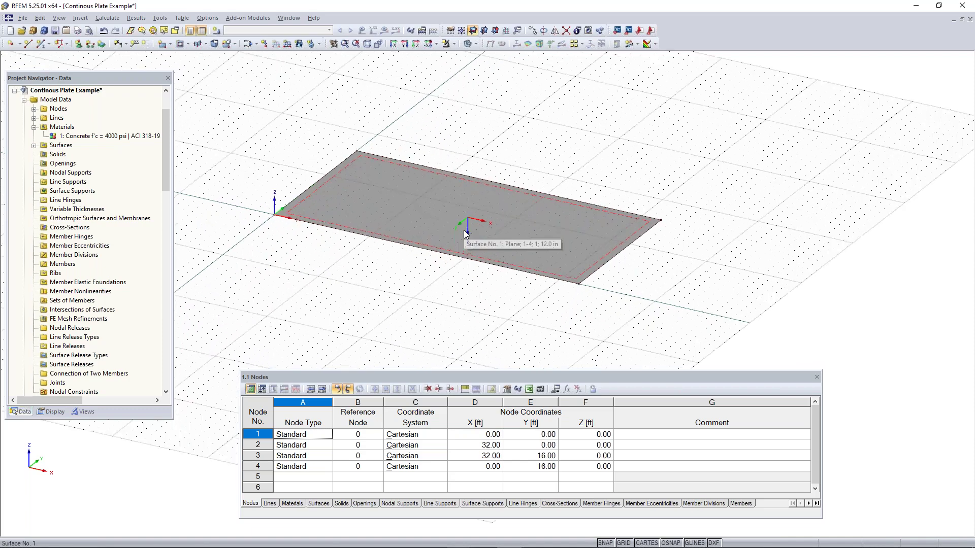
pyautogui.keyDown('ctrl'); pyautogui.moveTo(465, 283); pyautogui.dragTo(490, 234, button='middle'); pyautogui.keyUp('ctrl')
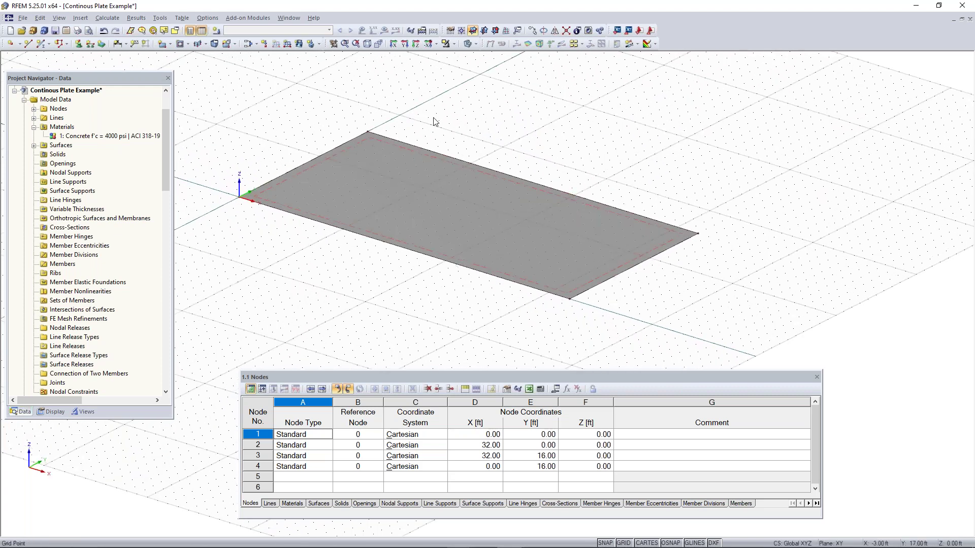
pyautogui.keyDown('ctrl'); pyautogui.moveTo(605, 319); pyautogui.dragTo(520, 305, button='middle'); pyautogui.keyUp('ctrl')
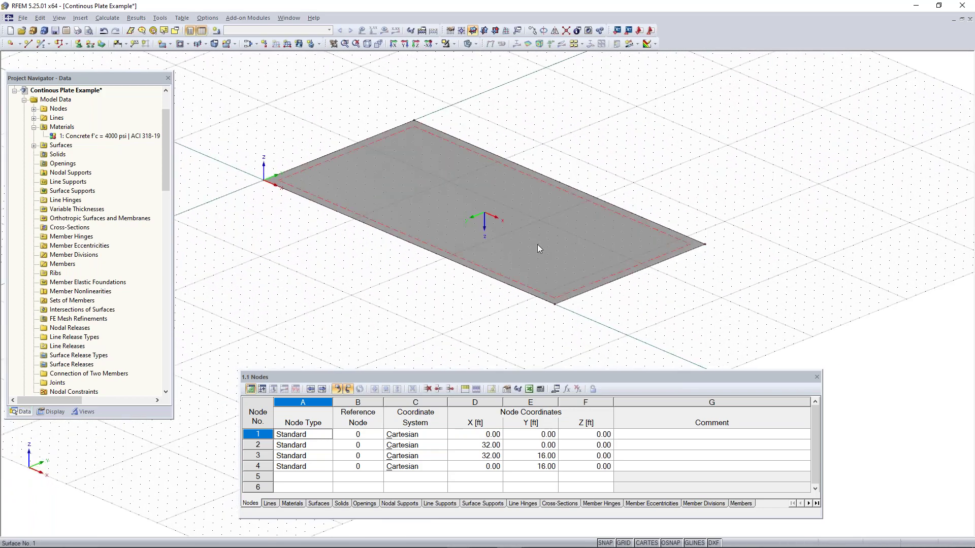
pyautogui.keyDown('ctrl'); pyautogui.moveTo(614, 330); pyautogui.dragTo(570, 292, button='middle'); pyautogui.keyUp('ctrl')
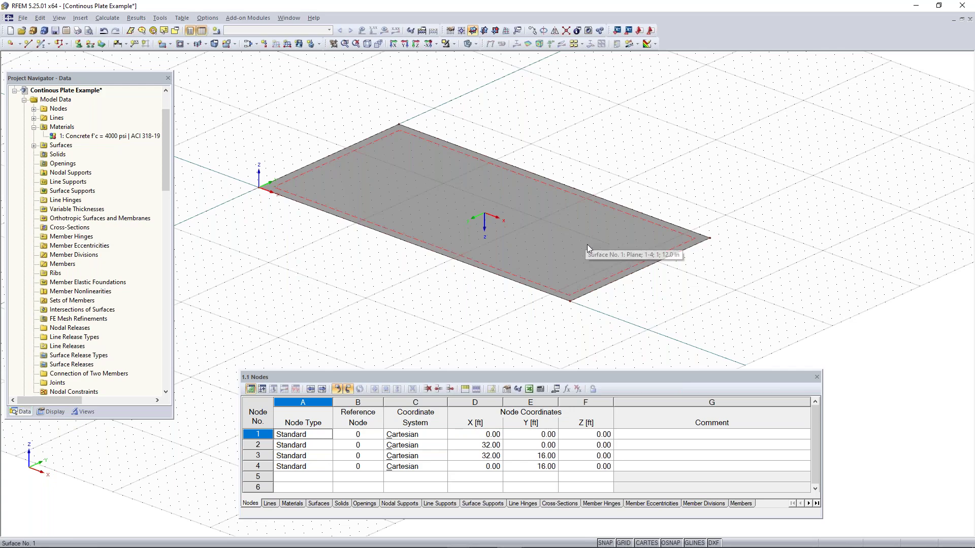
pyautogui.moveTo(598, 323)
pyautogui.keyDown('ctrl'); pyautogui.mouseDown(button='middle')
pyautogui.moveTo(562, 240)
pyautogui.moveTo(600, 308)
pyautogui.mouseUp(button='middle'); pyautogui.keyUp('ctrl')
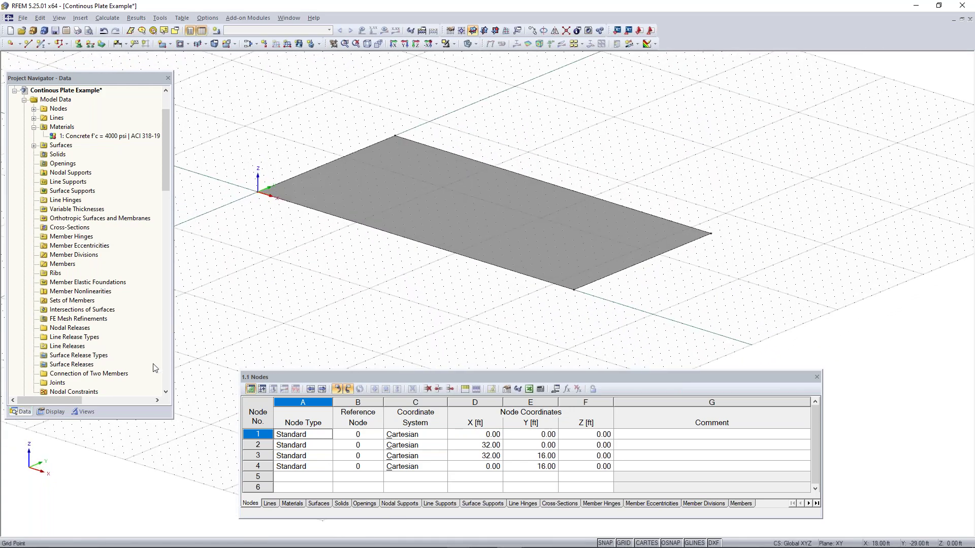
# Set the solid model rendering of surfaces to Filled incl. thickness and inspect the plate's edge up close
pyautogui.click(53, 412)
pyautogui.moveTo(167, 173); pyautogui.dragTo(169, 364)
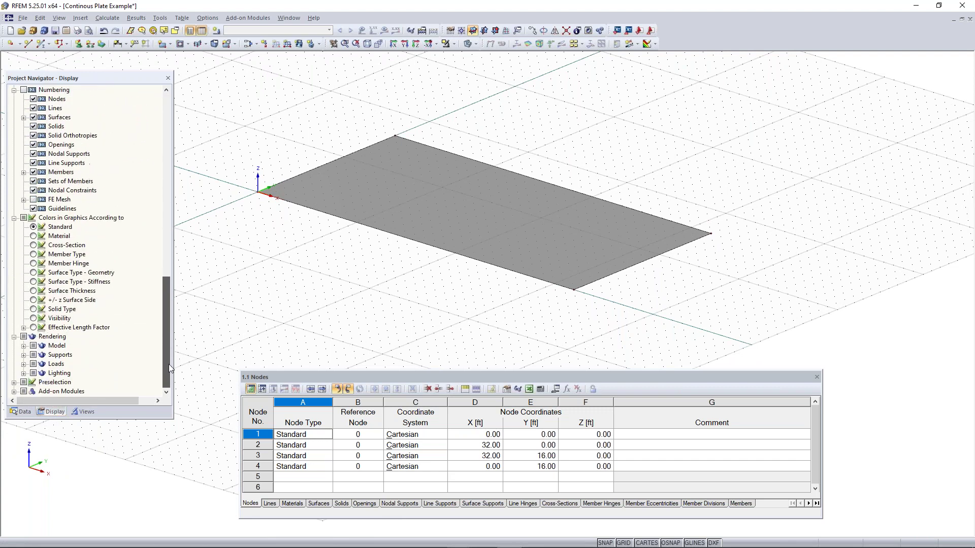
pyautogui.click(23, 345)
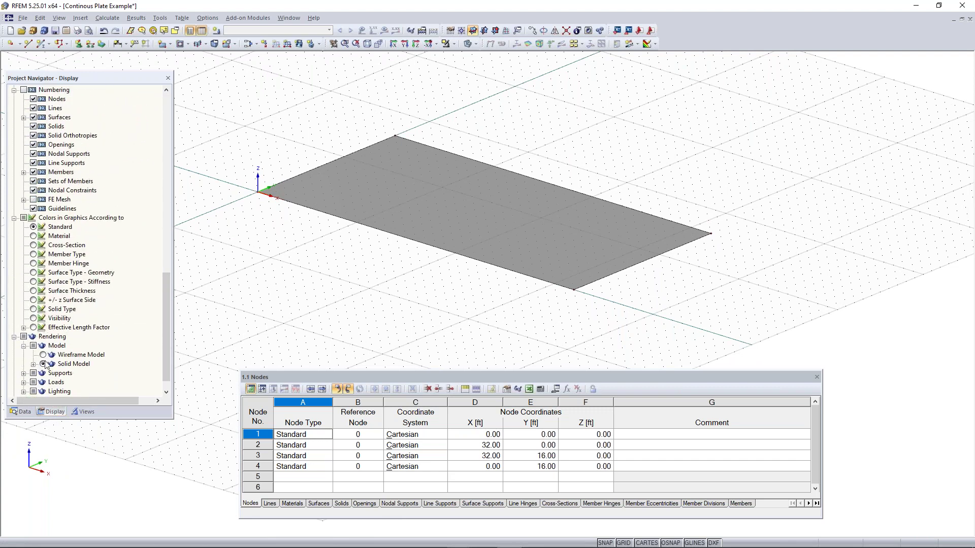
pyautogui.click(33, 364)
pyautogui.scroll(-3, 61, 366)
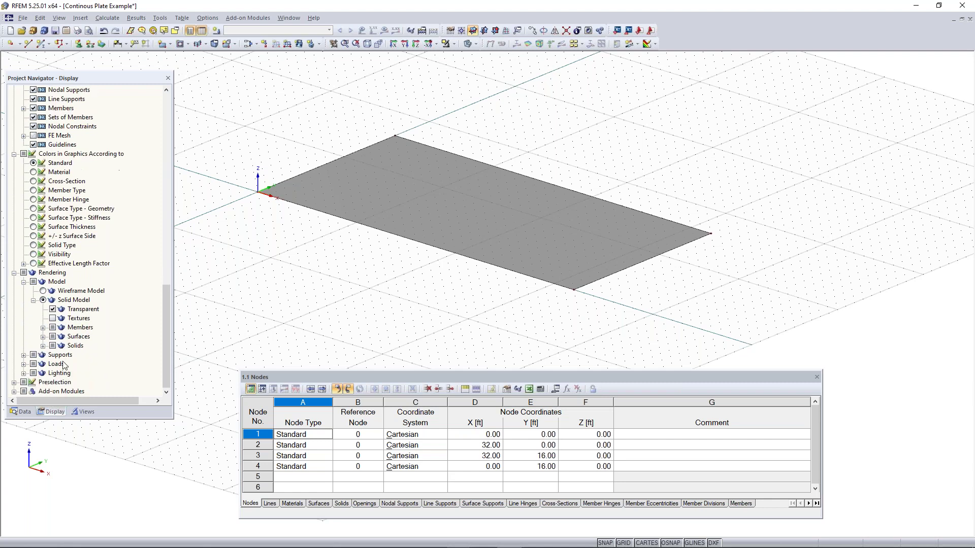
pyautogui.click(43, 336)
pyautogui.scroll(-1, 58, 342)
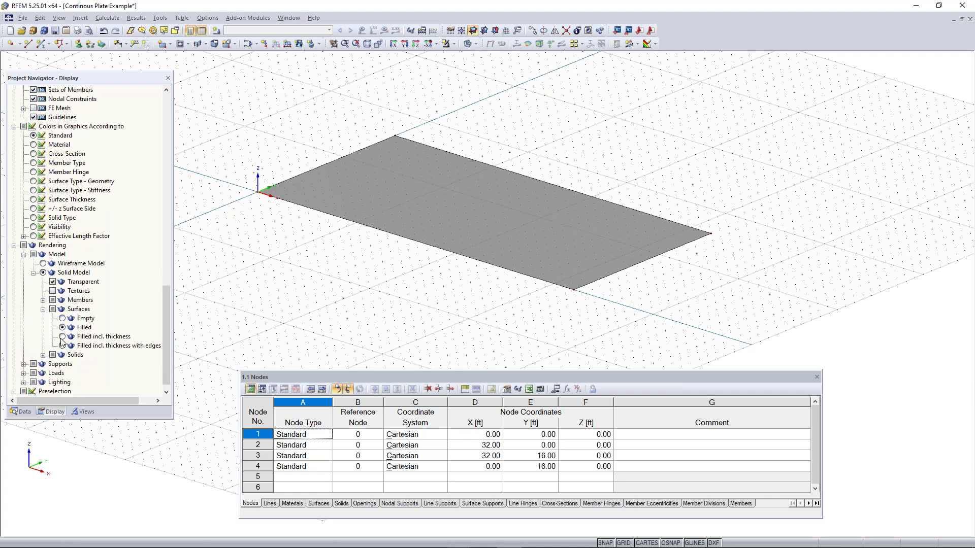
pyautogui.click(62, 337)
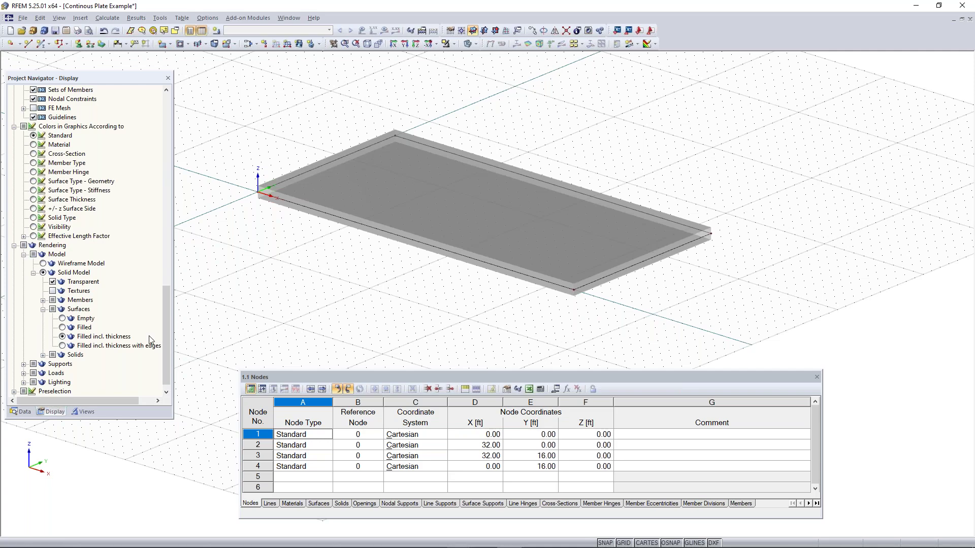
pyautogui.keyDown('ctrl'); pyautogui.moveTo(609, 311); pyautogui.dragTo(496, 281, button='middle'); pyautogui.keyUp('ctrl')
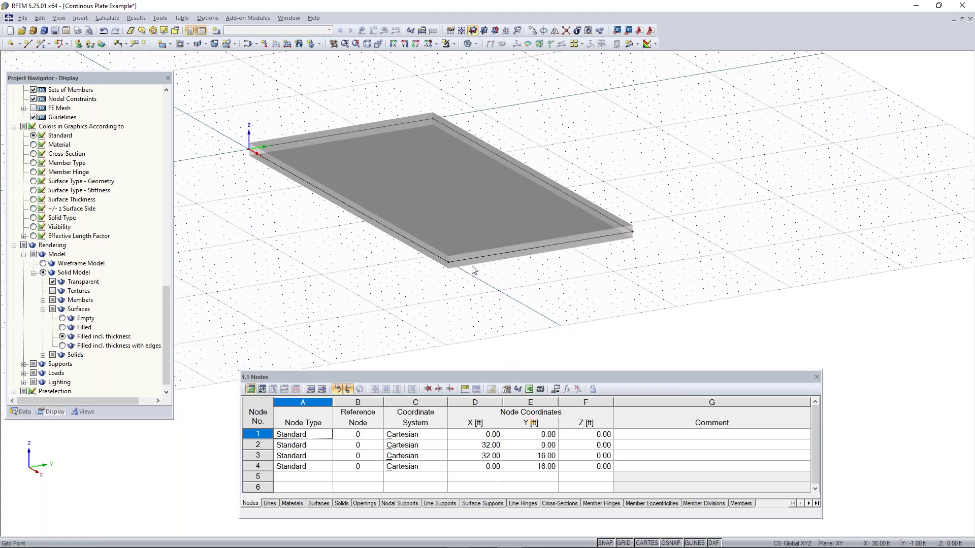
pyautogui.scroll(5, 464, 269)
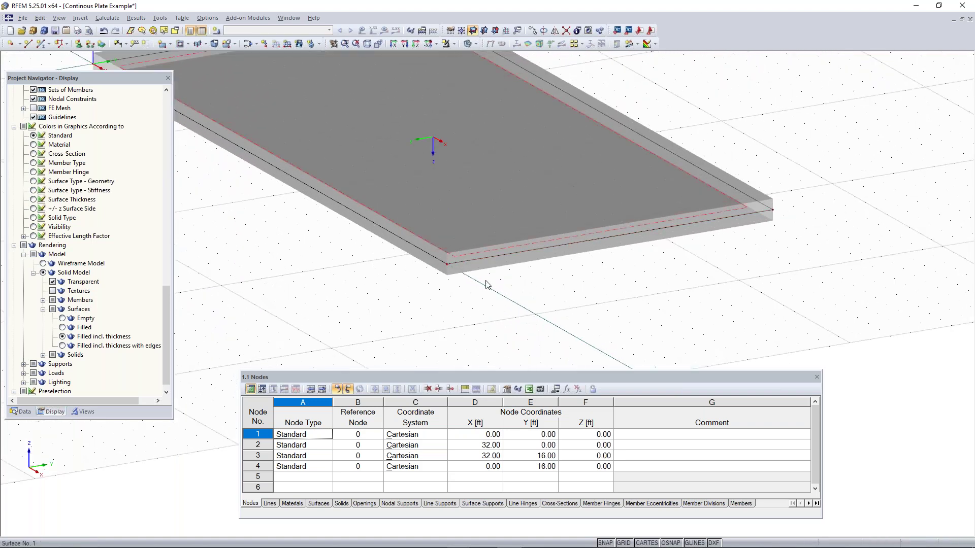
# Set the solid model rendering of surfaces to Filled, without thickness
pyautogui.moveTo(392, 318); pyautogui.dragTo(510, 343, button='middle')
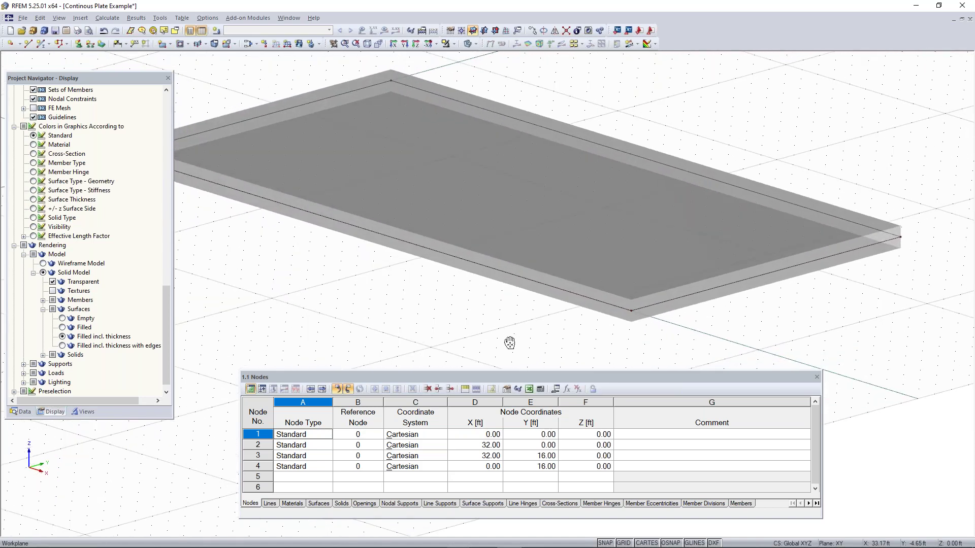
pyautogui.scroll(-3, 508, 341)
pyautogui.click(62, 328)
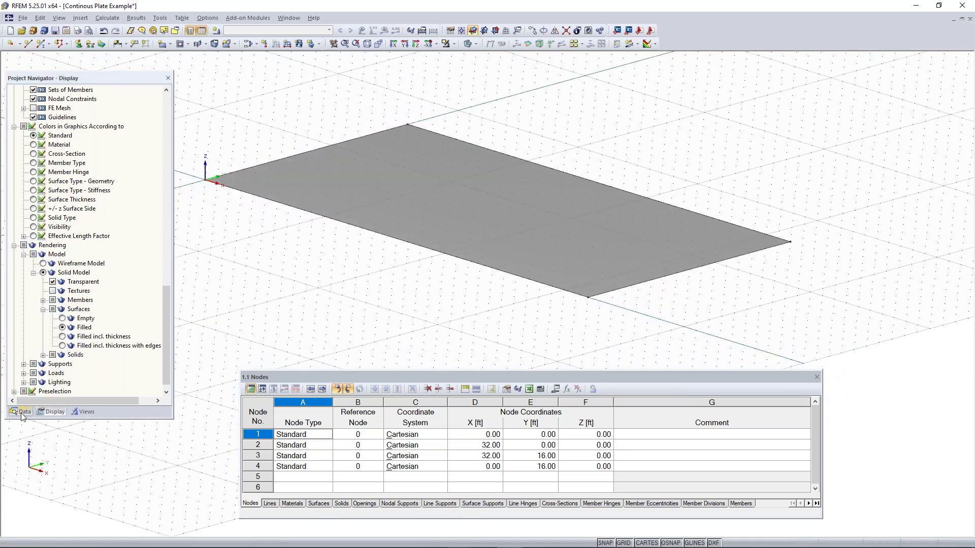
# Draw a second rectangular surface, 32 by 16 ft, parallel to the first plate and starting at X 0, Y 21 ft
pyautogui.click(22, 412)
pyautogui.scroll(-2, 451, 300)
pyautogui.keyDown('ctrl'); pyautogui.moveTo(446, 290); pyautogui.dragTo(492, 325, button='middle'); pyautogui.keyUp('ctrl')
pyautogui.scroll(-1, 492, 326)
pyautogui.moveTo(587, 297); pyautogui.dragTo(511, 327, button='middle')
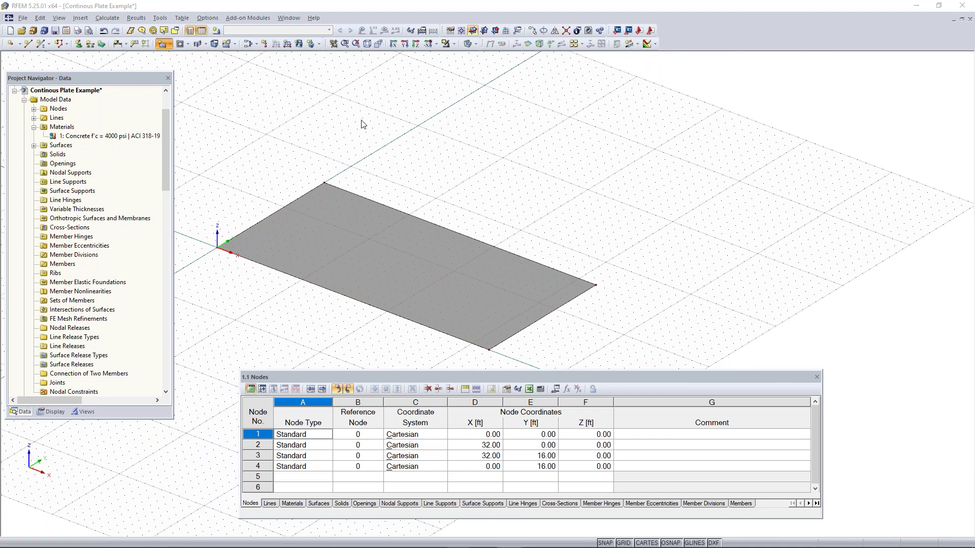
pyautogui.click(578, 389)
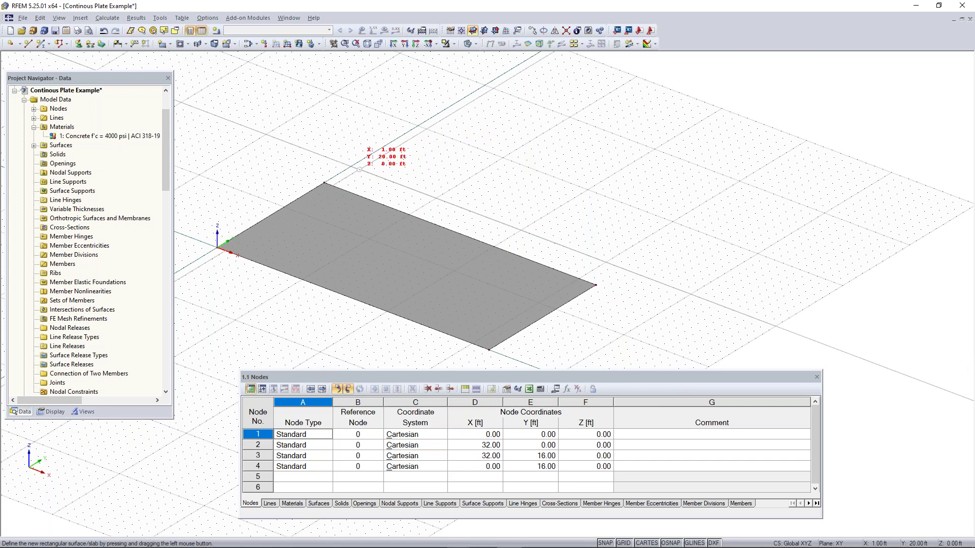
pyautogui.scroll(3, 351, 162)
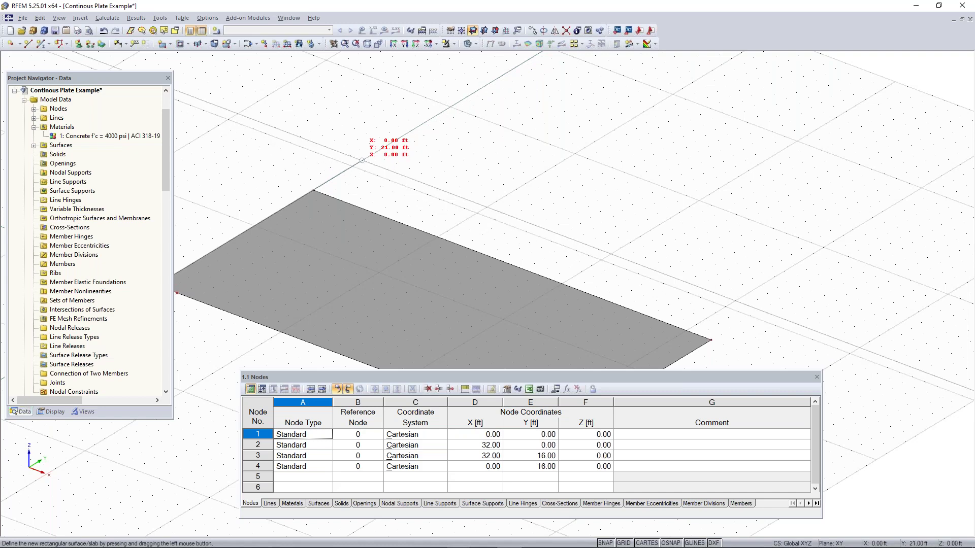
pyautogui.click(362, 161)
pyautogui.moveTo(691, 216); pyautogui.dragTo(731, 318, button='middle')
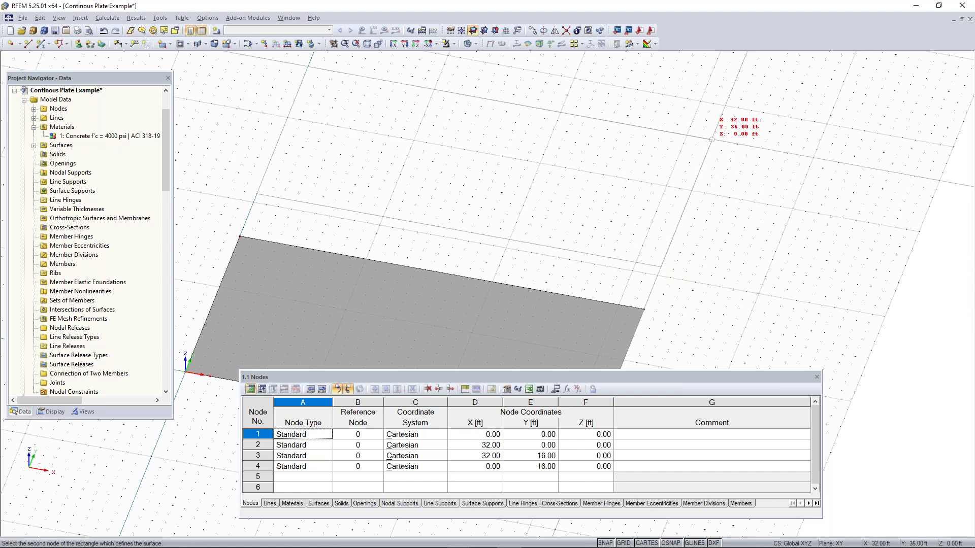
pyautogui.click(711, 139)
pyautogui.moveTo(711, 139); pyautogui.dragTo(619, 292, button='middle')
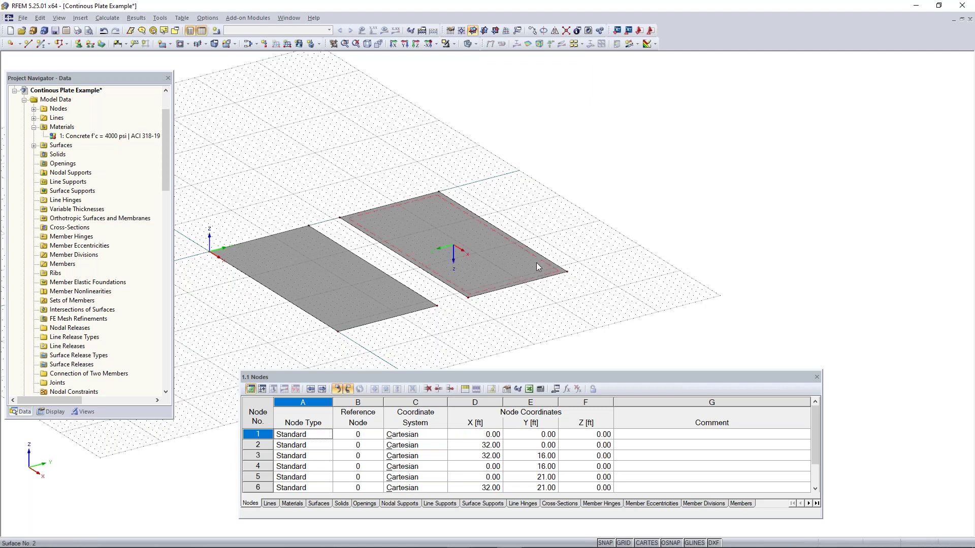
# Select only the second plate and set up Move or Copy to make 1 copy of it
pyautogui.moveTo(565, 282); pyautogui.dragTo(540, 275, button='middle')
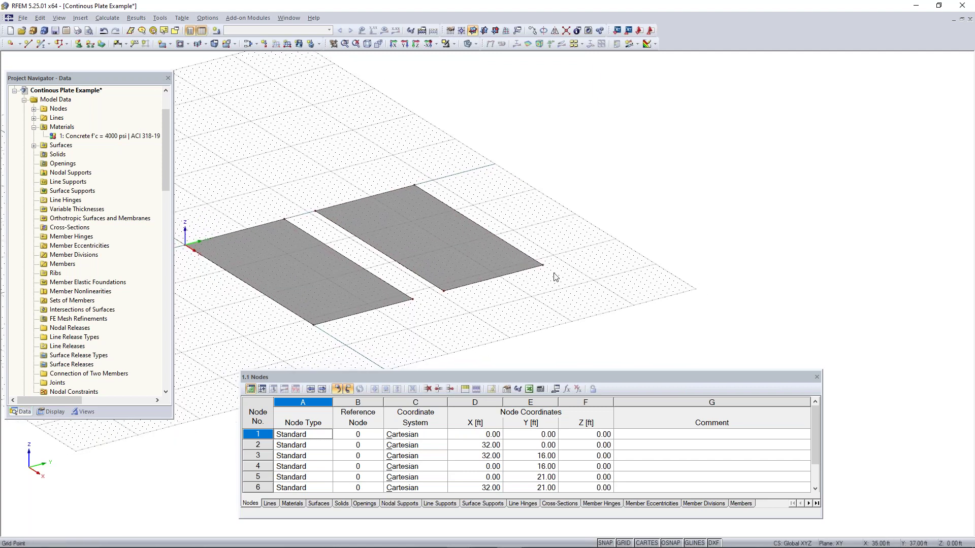
pyautogui.moveTo(424, 282); pyautogui.dragTo(561, 322, button='right')
pyautogui.press('Escape')
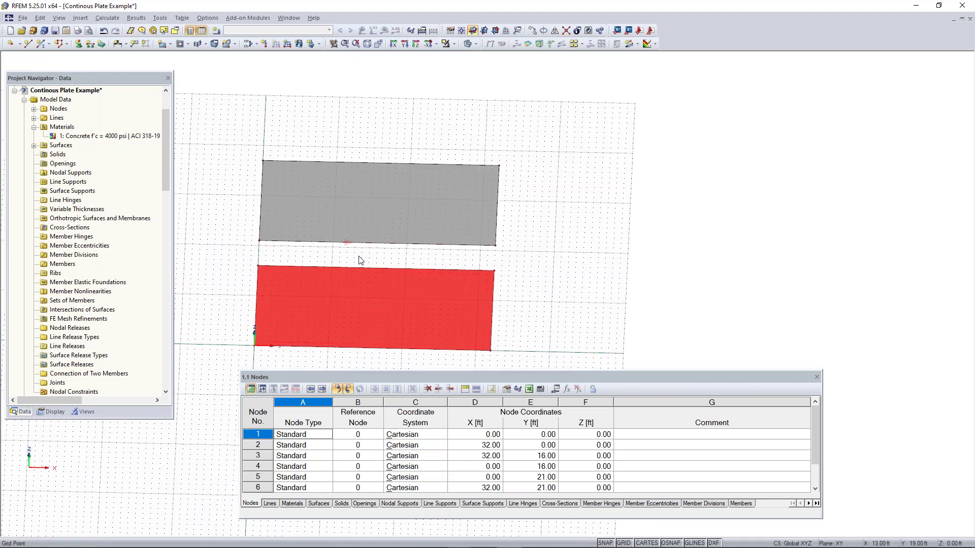
pyautogui.moveTo(562, 116); pyautogui.dragTo(642, 136, button='middle')
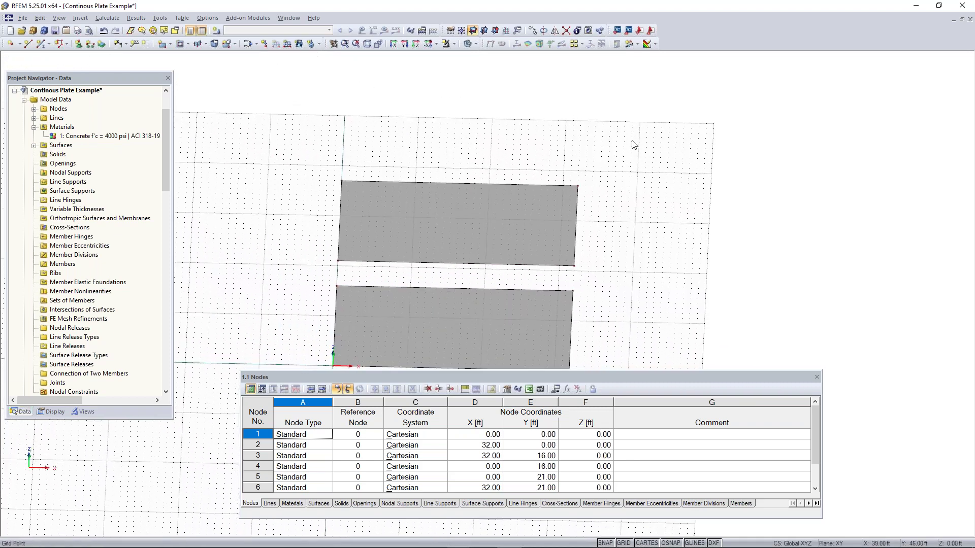
pyautogui.moveTo(631, 140); pyautogui.dragTo(292, 273)
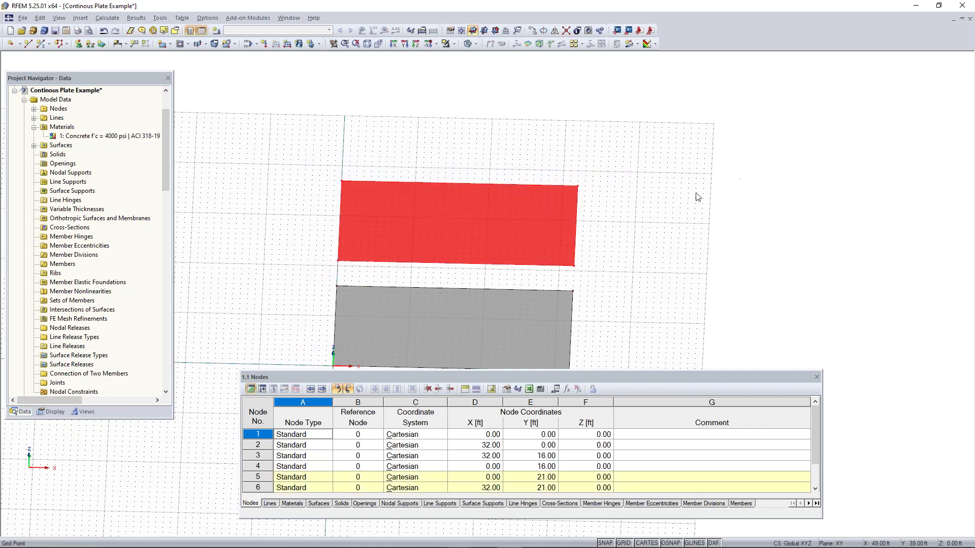
pyautogui.keyDown('ctrl'); pyautogui.moveTo(703, 235); pyautogui.dragTo(549, 204, button='middle'); pyautogui.keyUp('ctrl')
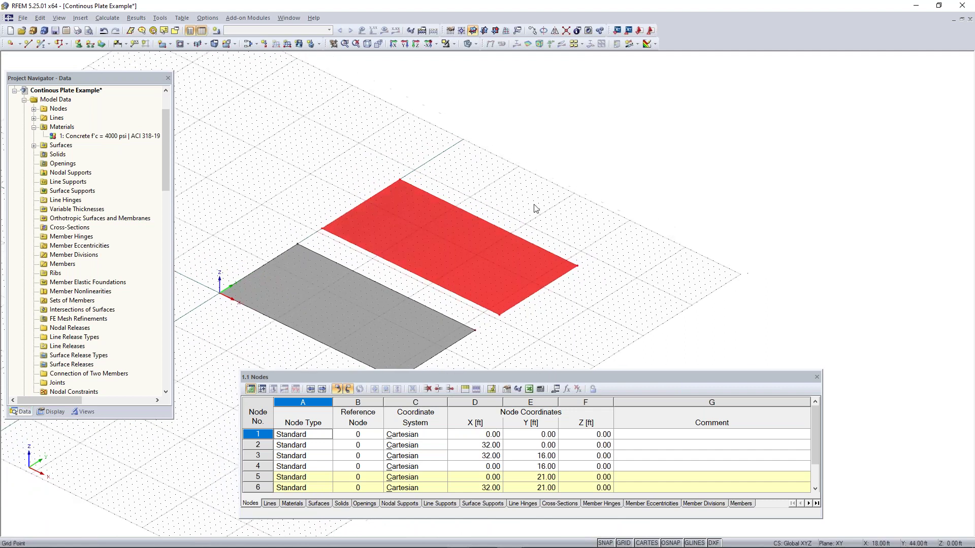
pyautogui.click(533, 30)
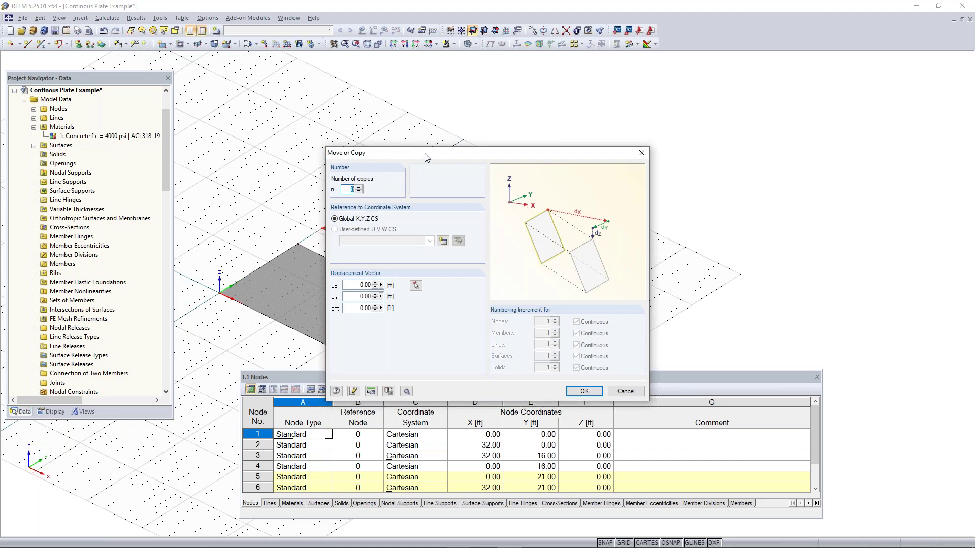
pyautogui.moveTo(415, 158); pyautogui.dragTo(632, 168)
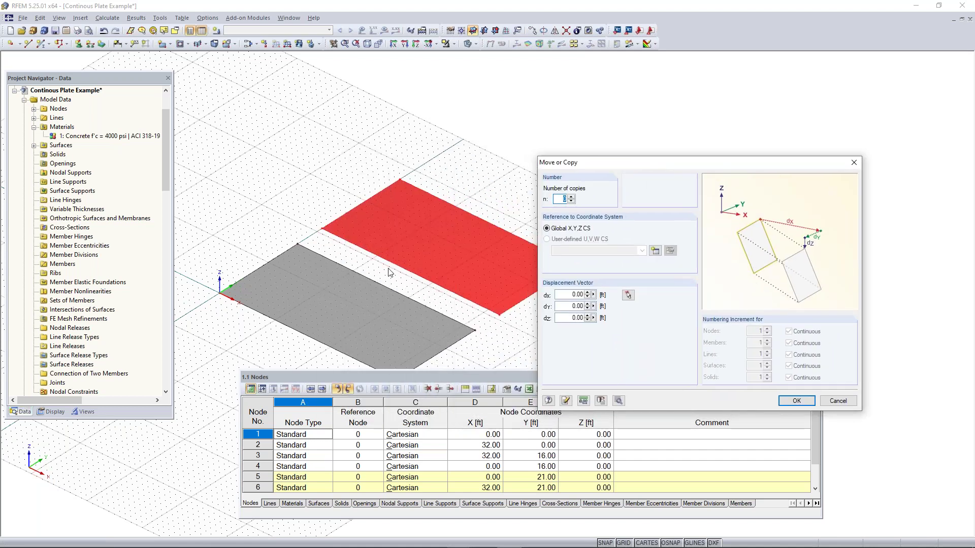
pyautogui.click(572, 198)
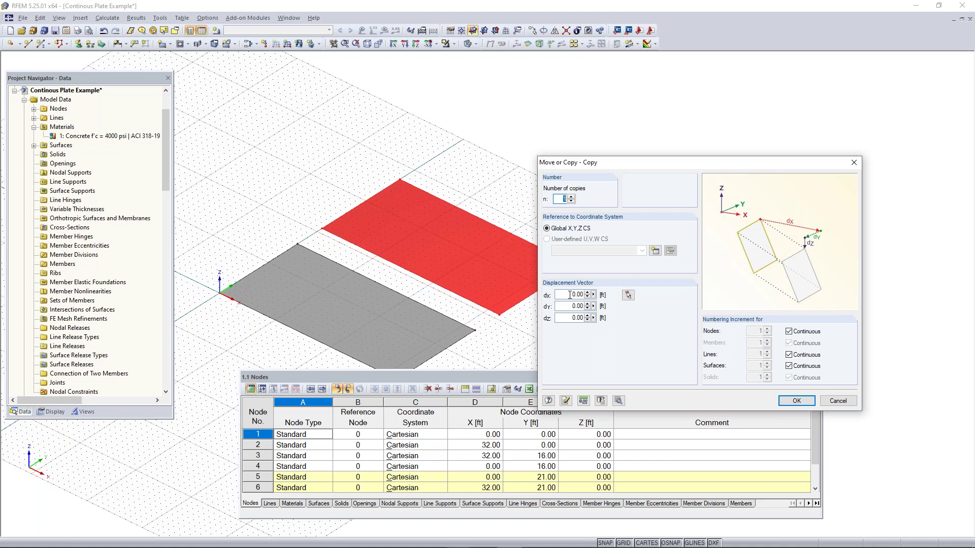
# Pick a displacement of 21 ft along Y from the plate's near corner, create the third plate, and clear the selection
pyautogui.click(628, 295)
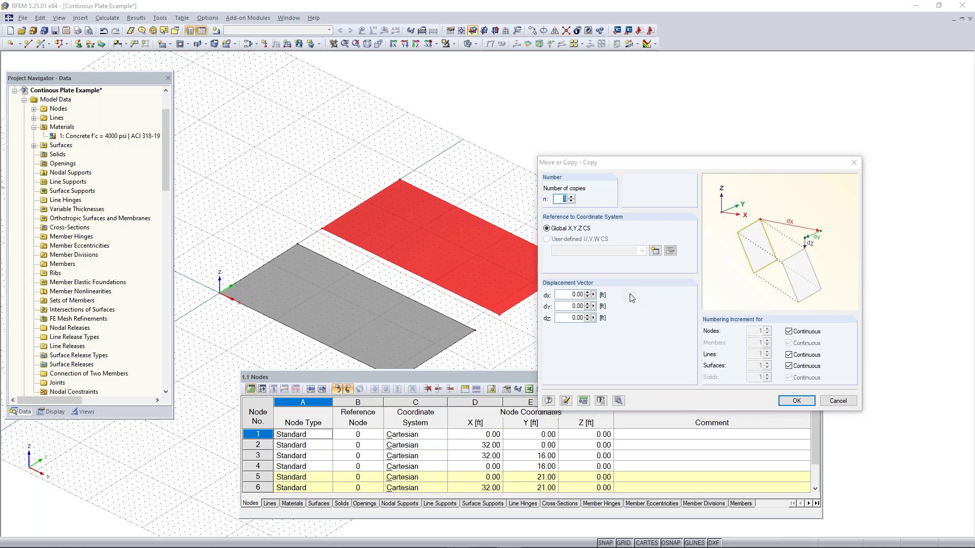
pyautogui.moveTo(456, 256); pyautogui.dragTo(77, 91)
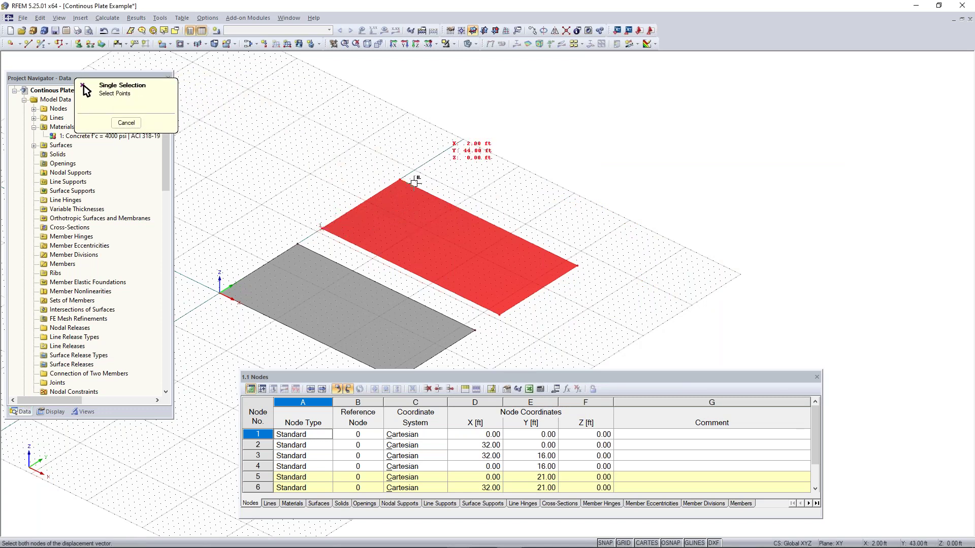
pyautogui.moveTo(440, 177); pyautogui.dragTo(411, 236, button='middle')
pyautogui.scroll(1, 394, 232)
pyautogui.scroll(2, 394, 232)
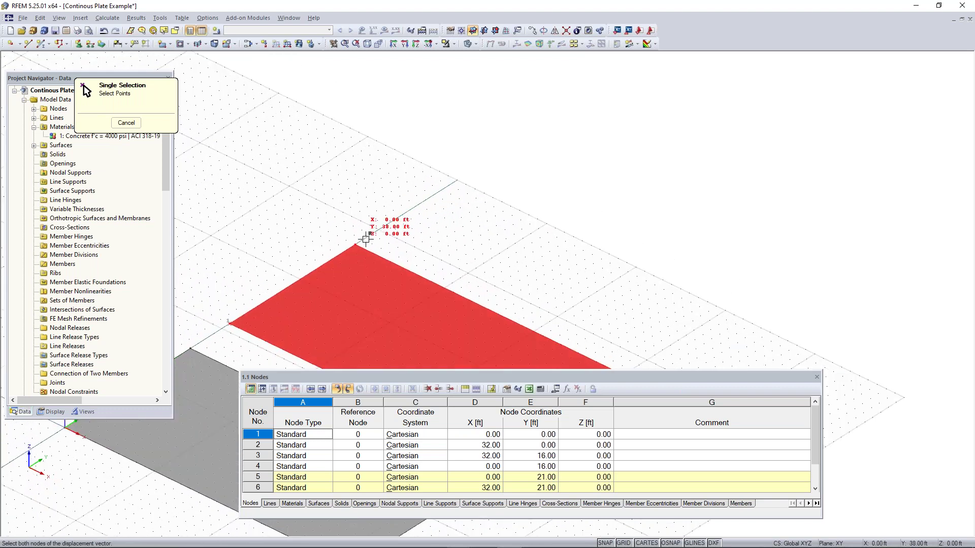
pyautogui.click(394, 218)
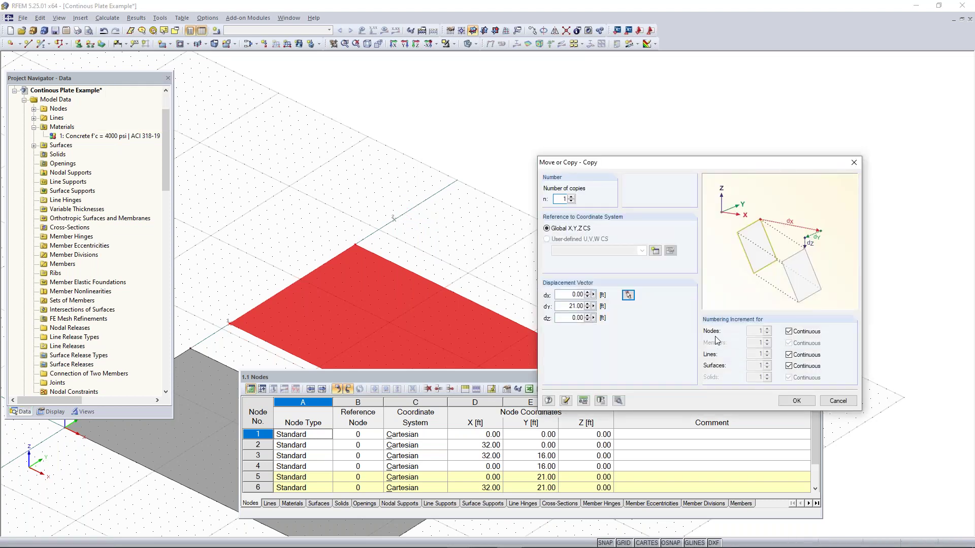
pyautogui.click(796, 401)
pyautogui.scroll(-2, 635, 307)
pyautogui.scroll(2, 559, 236)
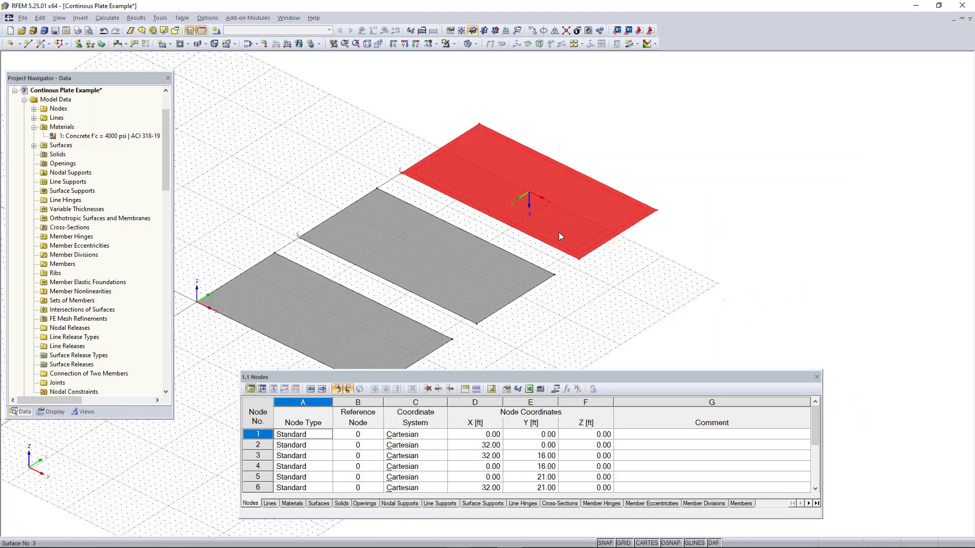
pyautogui.click(587, 300)
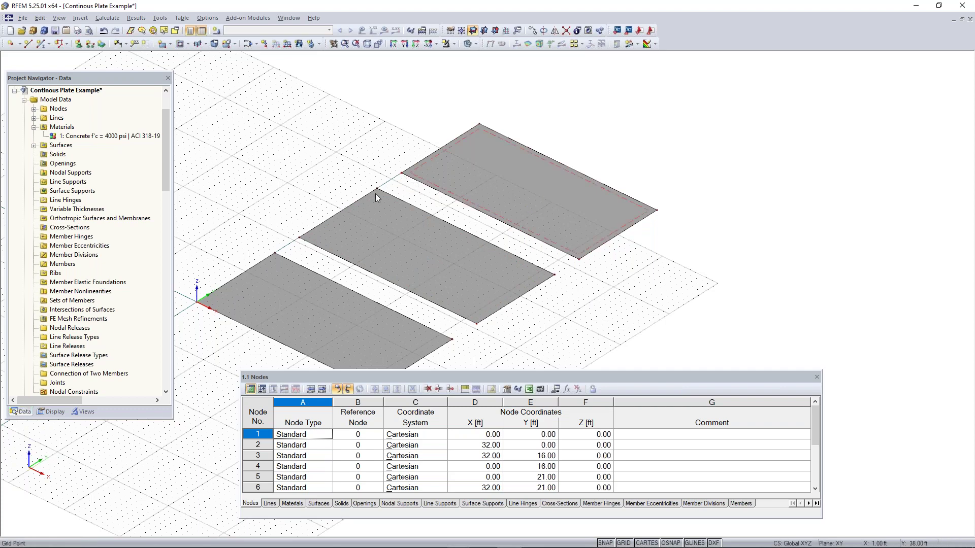
# Move all three plates together by 21 ft in negative Y so the middle plate's corner sits at the origin
pyautogui.scroll(-1, 553, 264)
pyautogui.scroll(-1, 554, 265)
pyautogui.moveTo(554, 265)
pyautogui.keyDown('ctrl'); pyautogui.mouseDown(button='middle')
pyautogui.moveTo(590, 279)
pyautogui.moveTo(546, 249)
pyautogui.mouseUp(button='middle'); pyautogui.keyUp('ctrl')
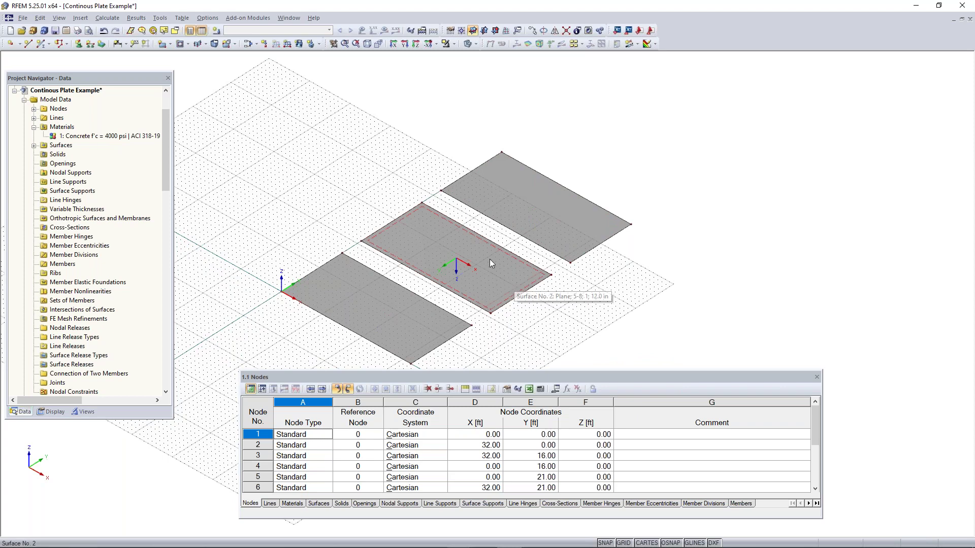
pyautogui.scroll(-1, 489, 259)
pyautogui.moveTo(481, 284); pyautogui.dragTo(576, 269, button='middle')
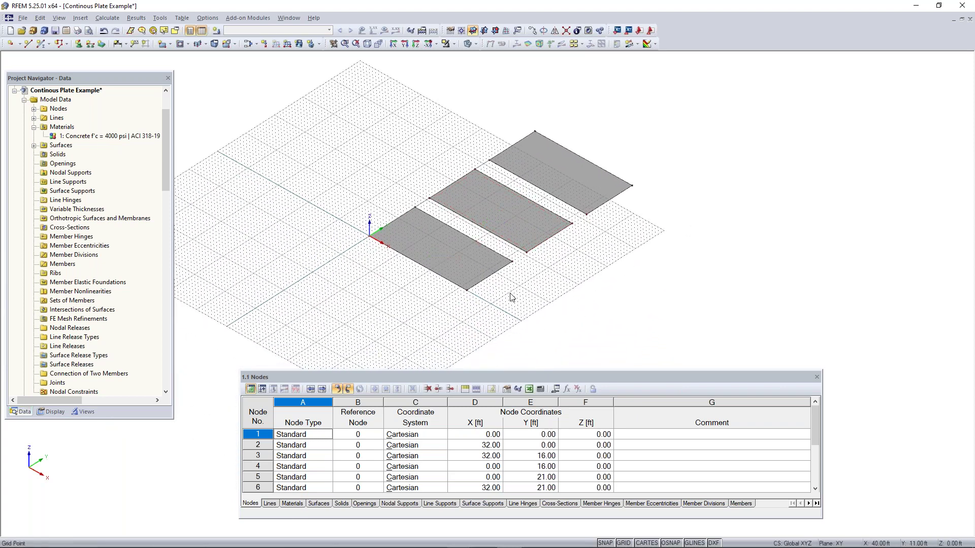
pyautogui.moveTo(650, 261); pyautogui.dragTo(675, 266, button='middle')
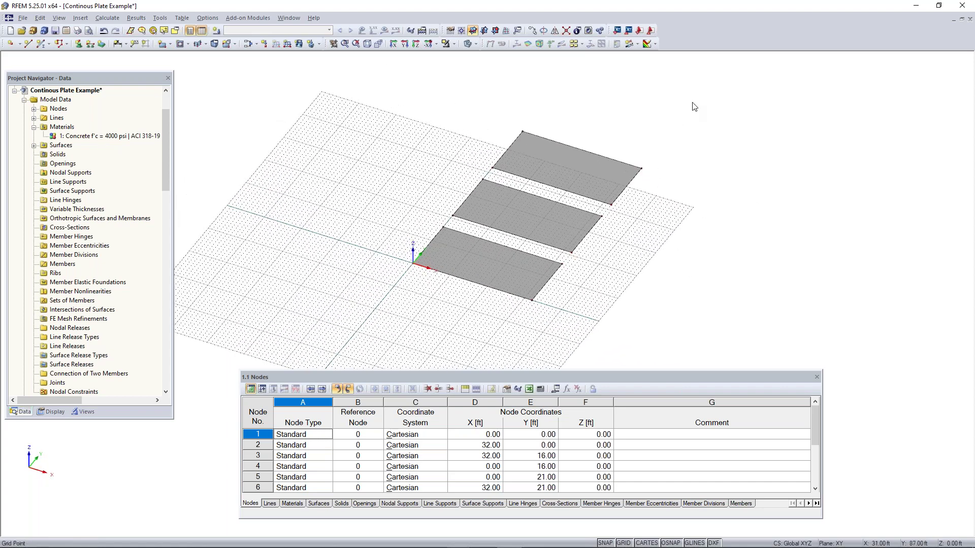
pyautogui.moveTo(695, 106); pyautogui.dragTo(357, 333)
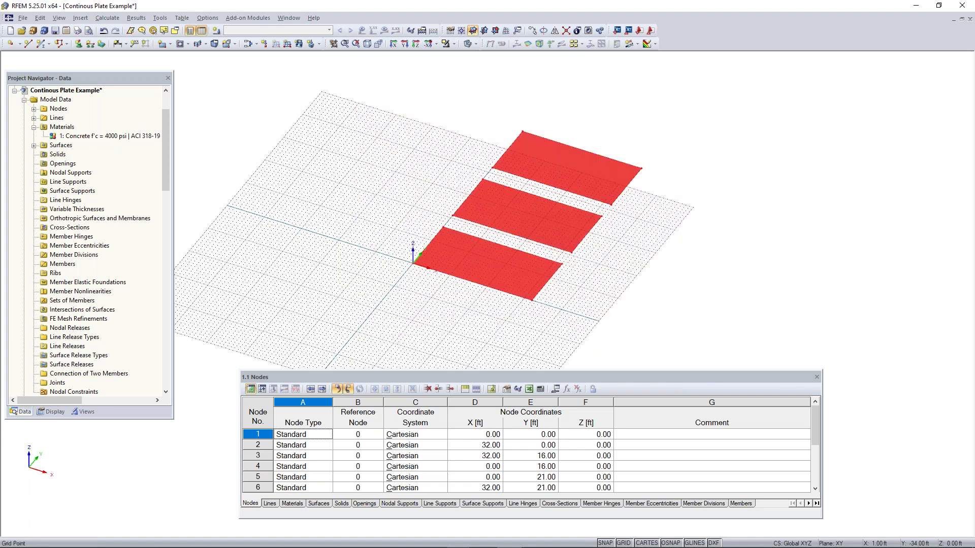
pyautogui.click(454, 219)
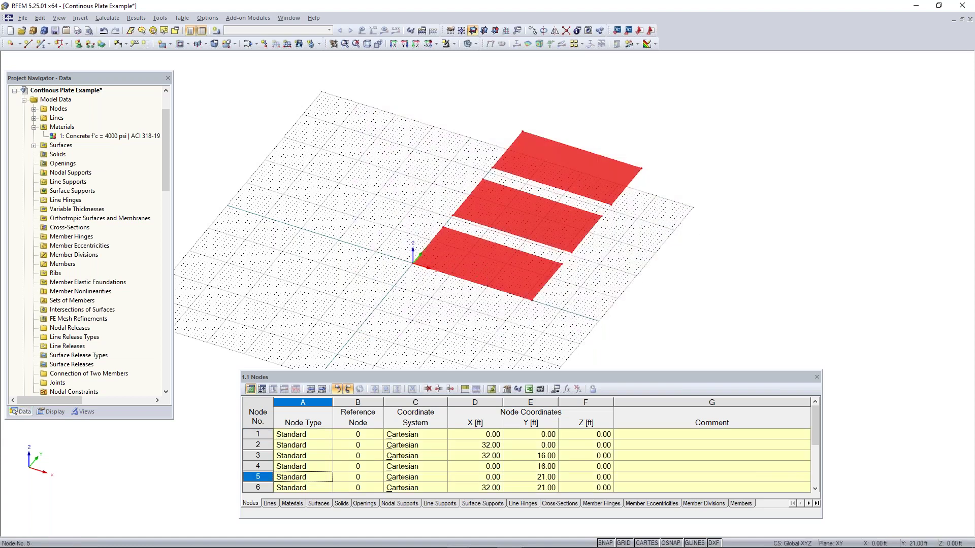
pyautogui.moveTo(449, 219); pyautogui.dragTo(411, 265)
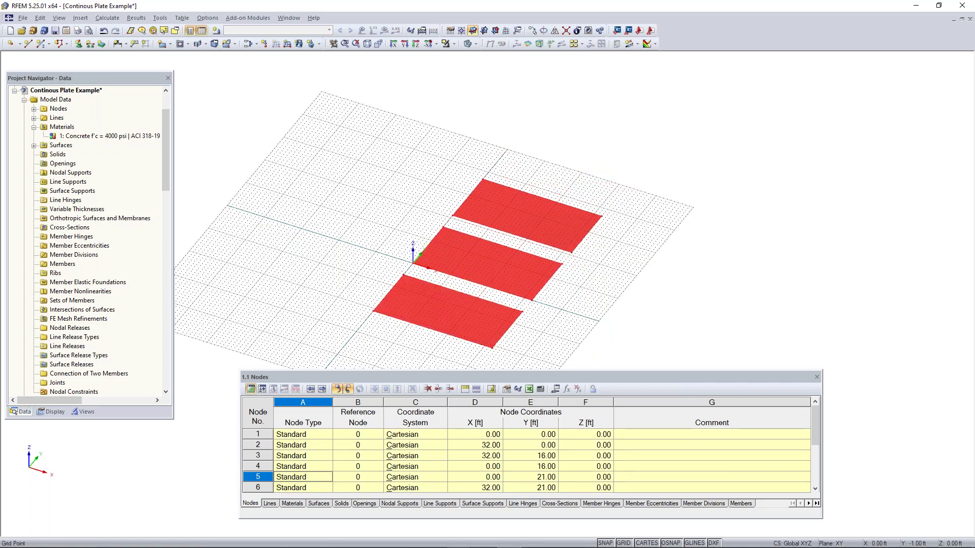
pyautogui.click(392, 252)
# Start a new beam member and choose the massive parametric rectangle as its start cross-section from the library
pyautogui.scroll(-1, 392, 254)
pyautogui.moveTo(392, 254); pyautogui.dragTo(412, 226, button='middle')
pyautogui.moveTo(411, 226)
pyautogui.keyDown('ctrl'); pyautogui.mouseDown(button='middle')
pyautogui.moveTo(462, 233)
pyautogui.moveTo(401, 221)
pyautogui.mouseUp(button='middle'); pyautogui.keyUp('ctrl')
pyautogui.scroll(2, 443, 255)
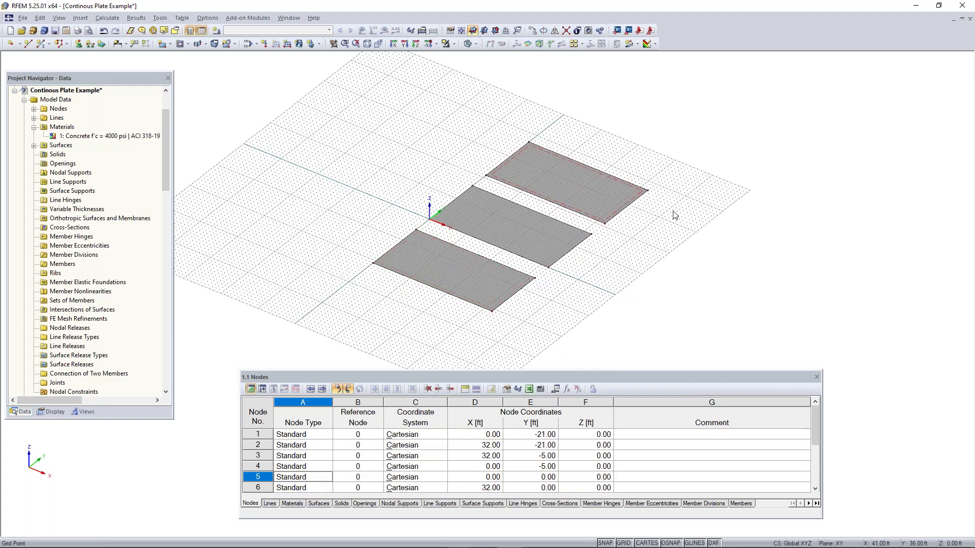
pyautogui.moveTo(675, 210); pyautogui.dragTo(586, 259, button='middle')
pyautogui.scroll(2, 513, 219)
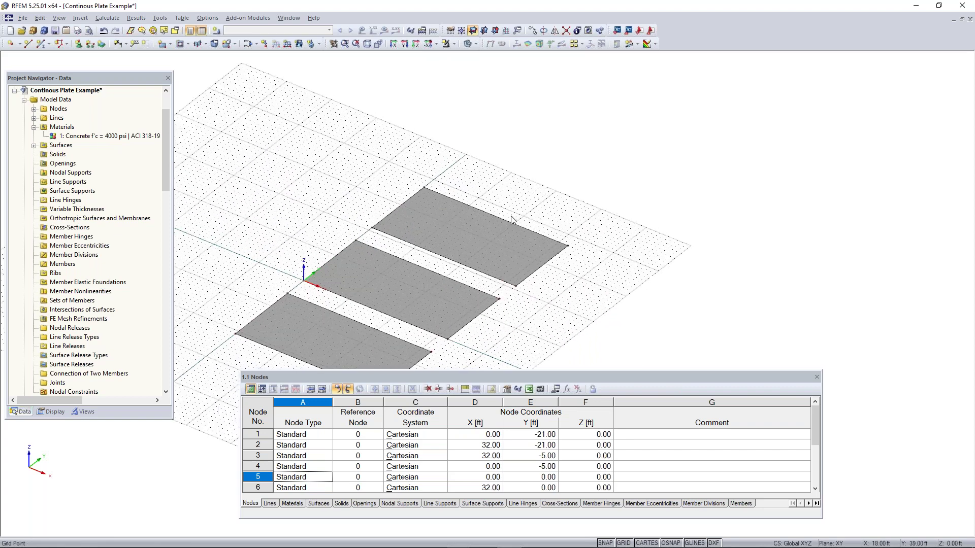
pyautogui.scroll(1, 511, 219)
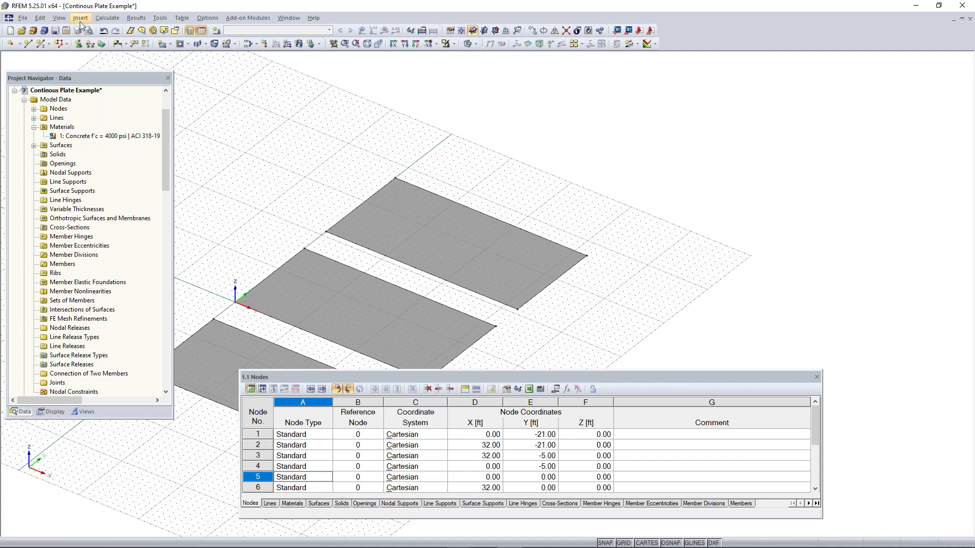
pyautogui.click(39, 45)
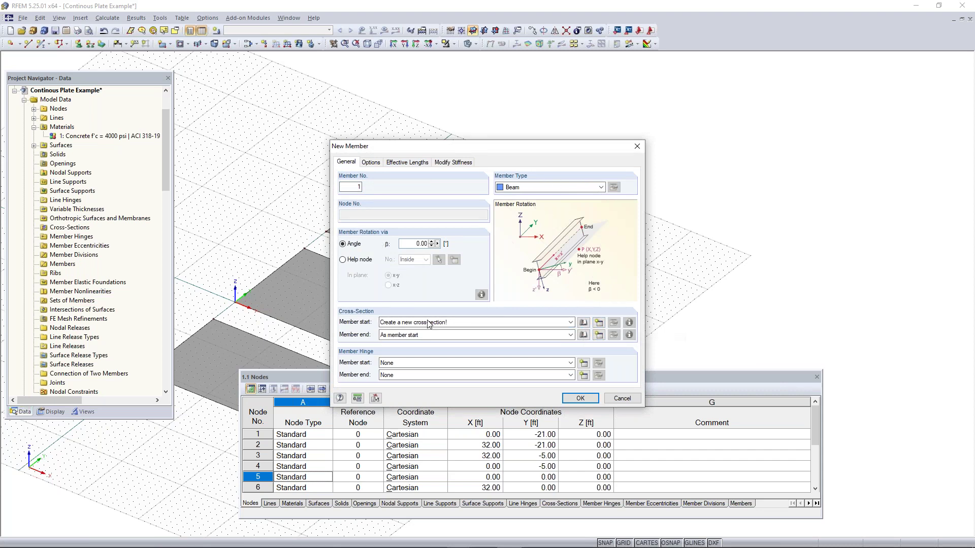
pyautogui.moveTo(465, 148); pyautogui.dragTo(454, 103)
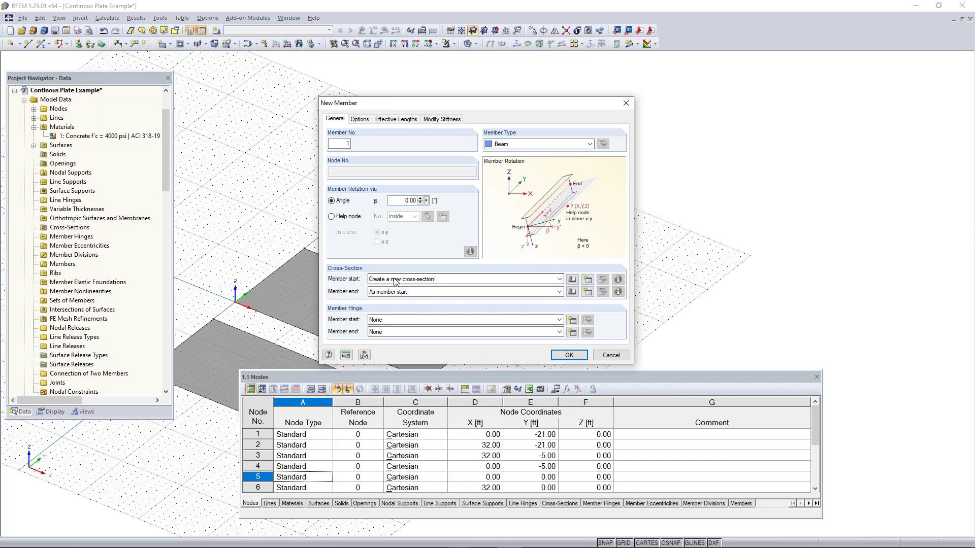
pyautogui.click(574, 283)
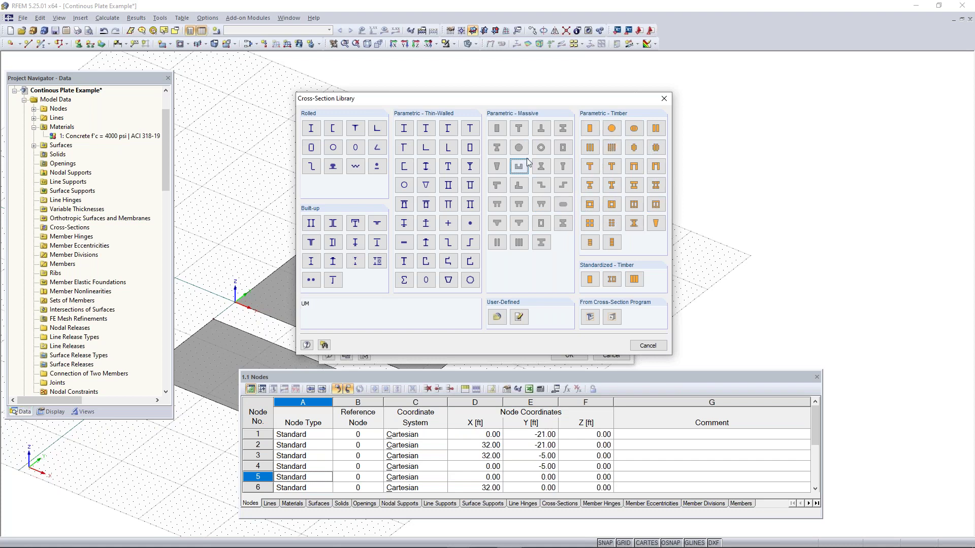
pyautogui.moveTo(509, 101); pyautogui.dragTo(548, 100)
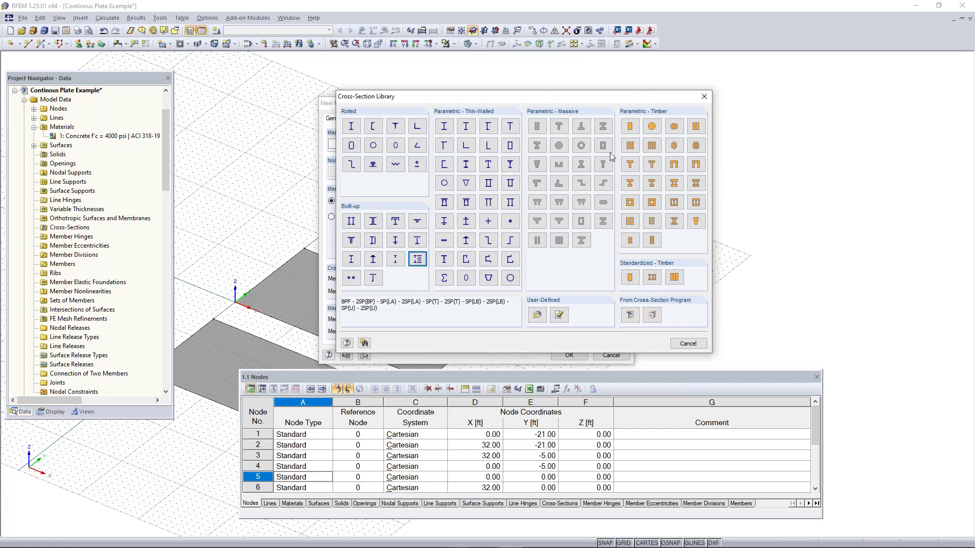
pyautogui.click(537, 127)
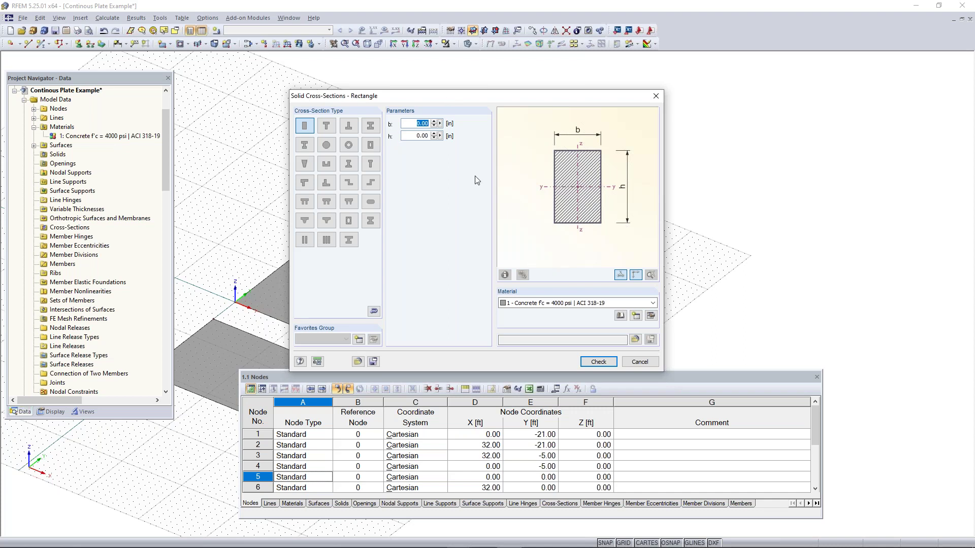
# Define the beam's rectangular section with b 40 in and h 12 in in Concrete f'c = 4000 psi, and accept the member settings
pyautogui.moveTo(503, 98); pyautogui.dragTo(506, 100)
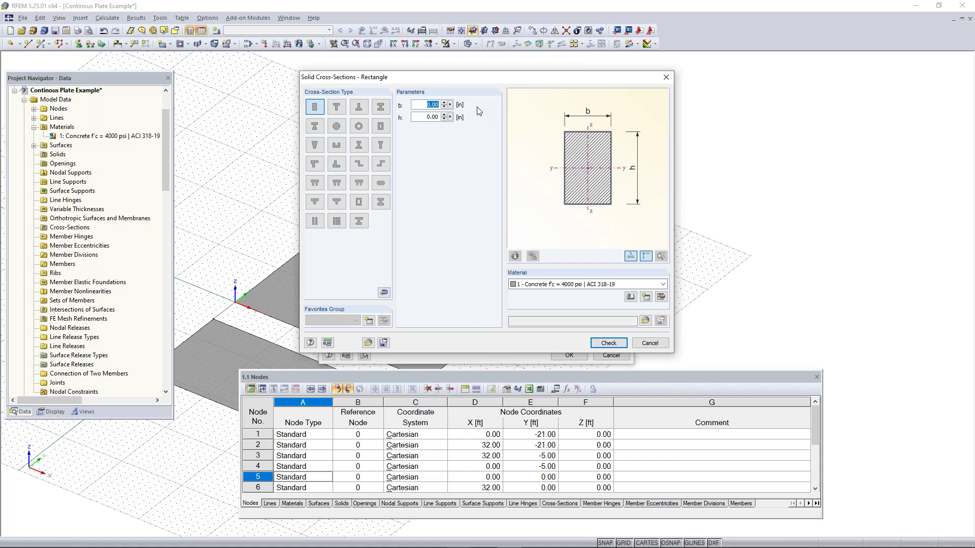
pyautogui.write('40/')
pyautogui.write('12')
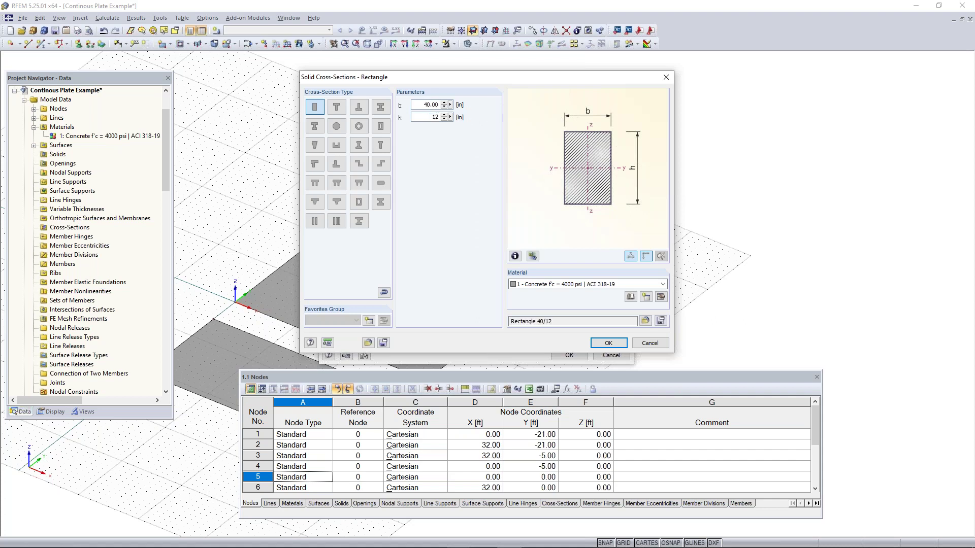
pyautogui.click(567, 290)
pyautogui.click(553, 295)
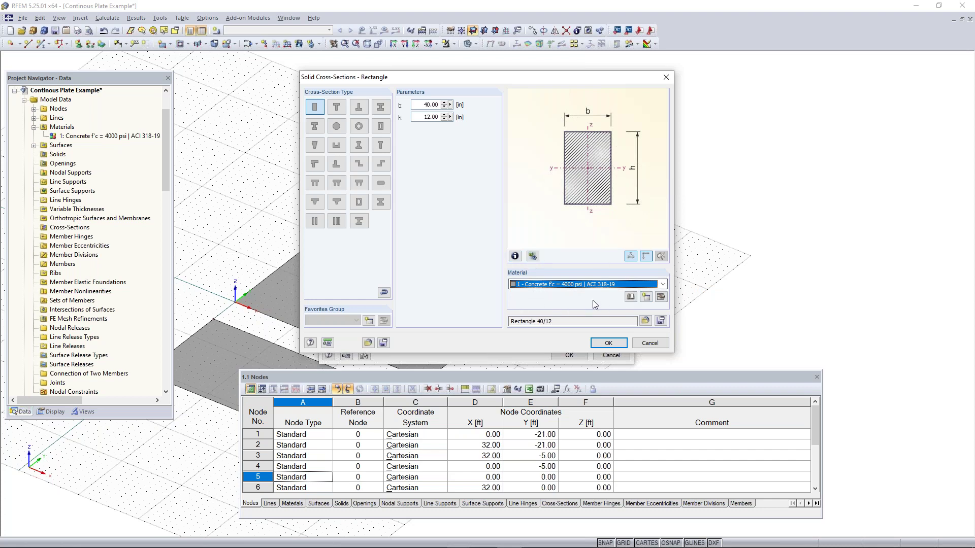
pyautogui.click(610, 343)
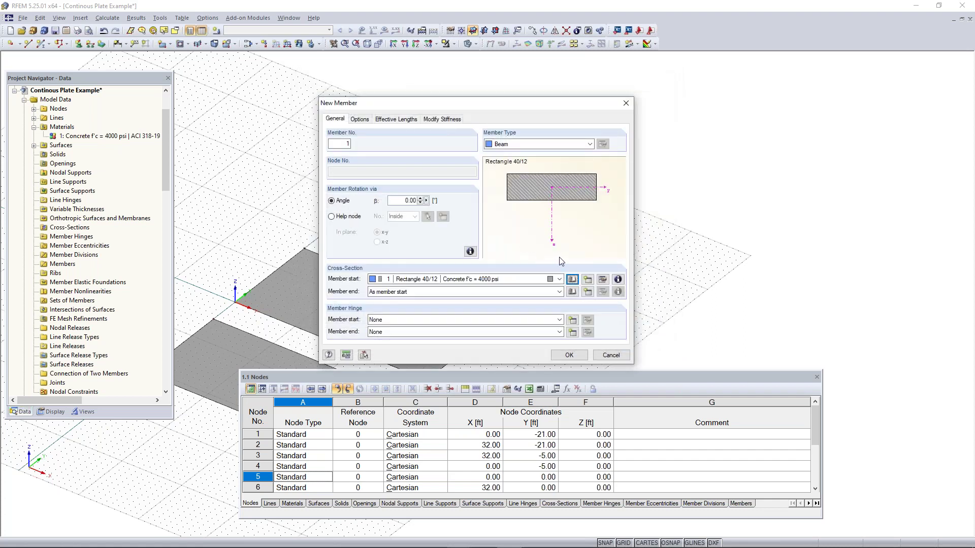
pyautogui.click(569, 355)
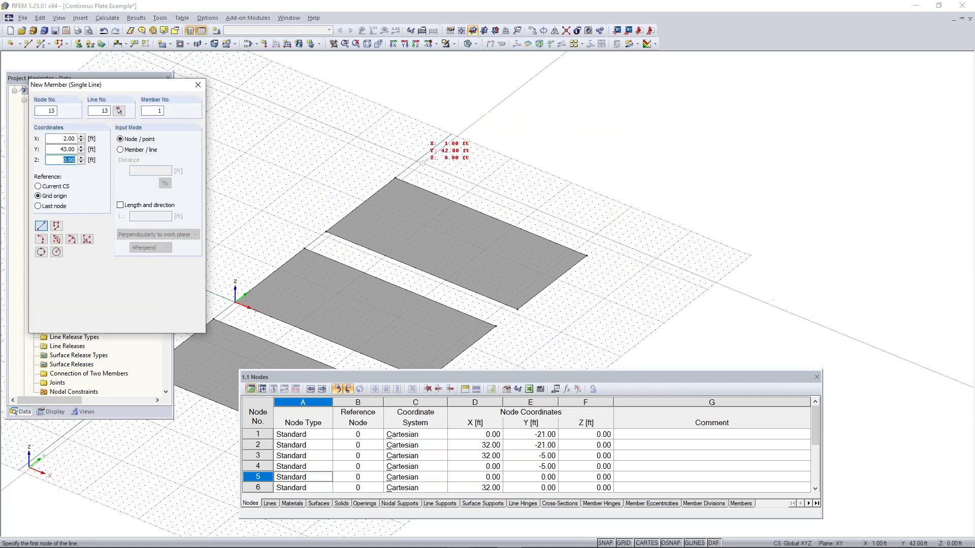
# Draw a 32 ft beam parallel to the third plate's outer long edge, starting at about X 0, Y 42 ft, and end member placement
pyautogui.scroll(5, 420, 160)
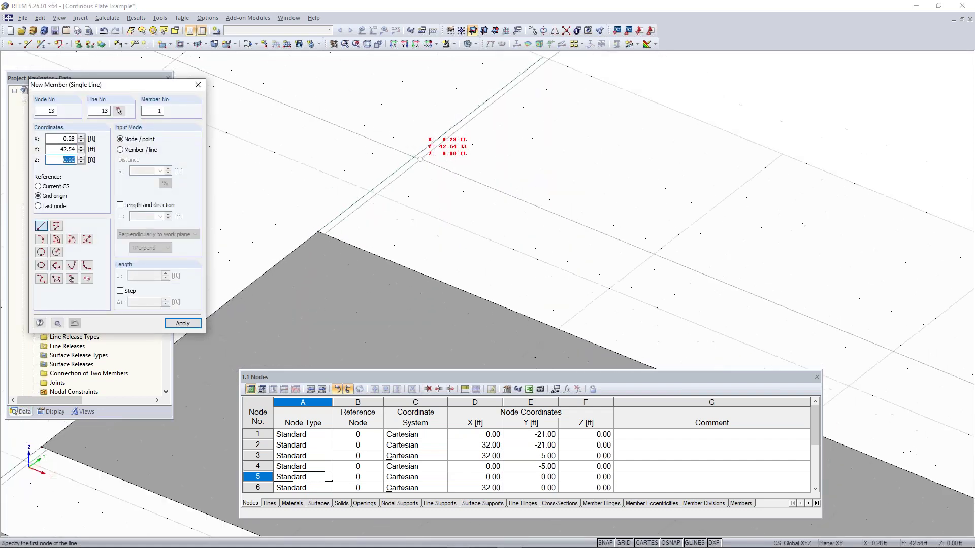
pyautogui.scroll(-1, 420, 159)
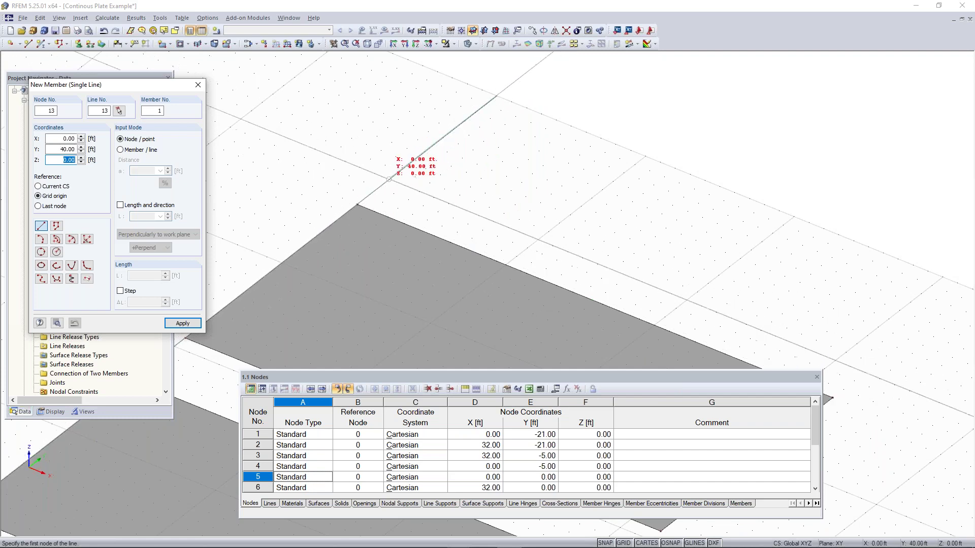
pyautogui.click(411, 162)
pyautogui.moveTo(664, 263); pyautogui.dragTo(353, 130, button='middle')
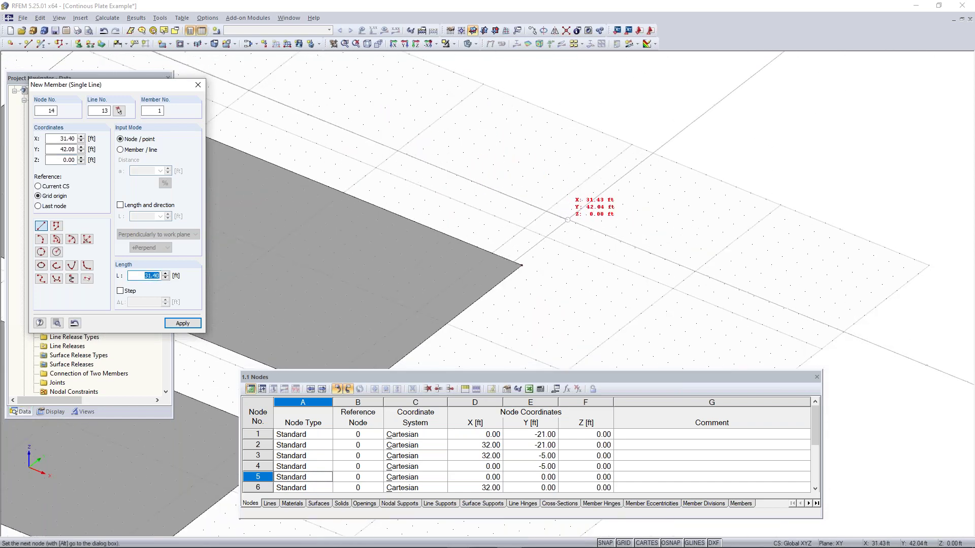
pyautogui.click(575, 223)
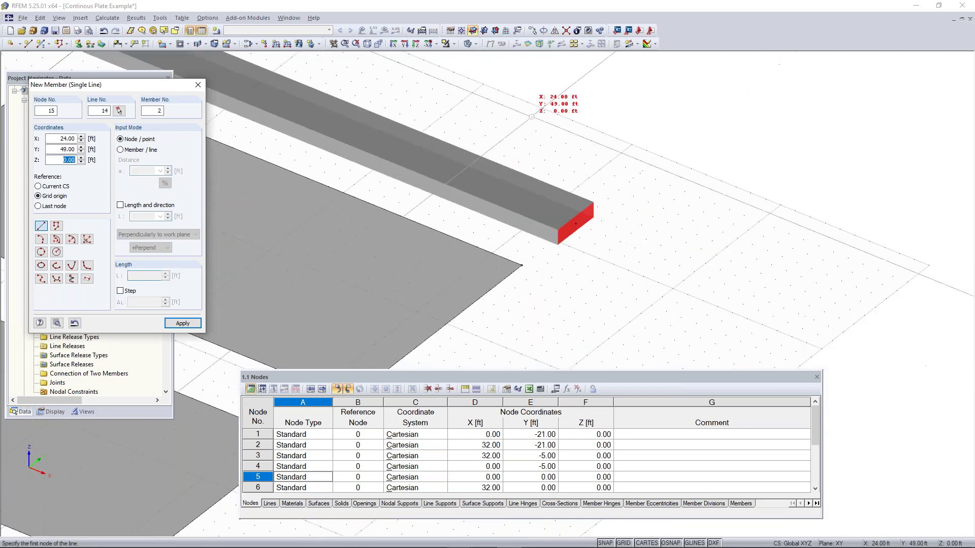
pyautogui.scroll(-5, 527, 120)
pyautogui.press('Escape')
pyautogui.scroll(4, 427, 186)
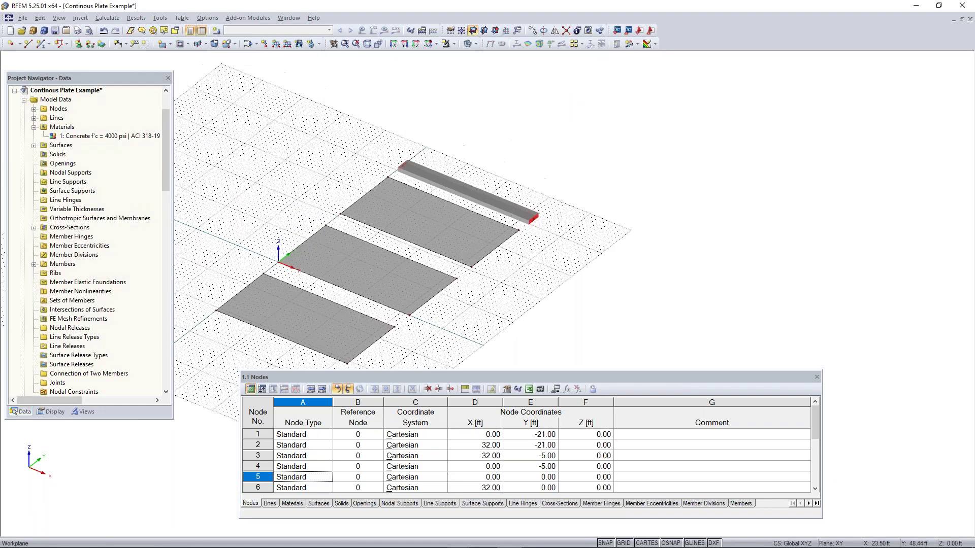
# Examine the beam in solid transparent display, then in wireframe, and read its member information
pyautogui.scroll(1, 426, 185)
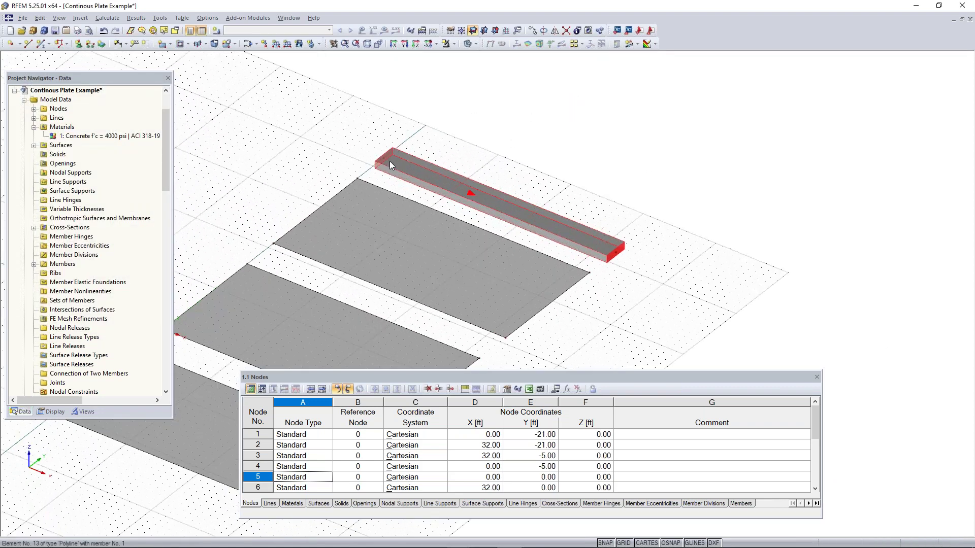
pyautogui.keyDown('ctrl'); pyautogui.moveTo(641, 285); pyautogui.dragTo(613, 282, button='middle'); pyautogui.keyUp('ctrl')
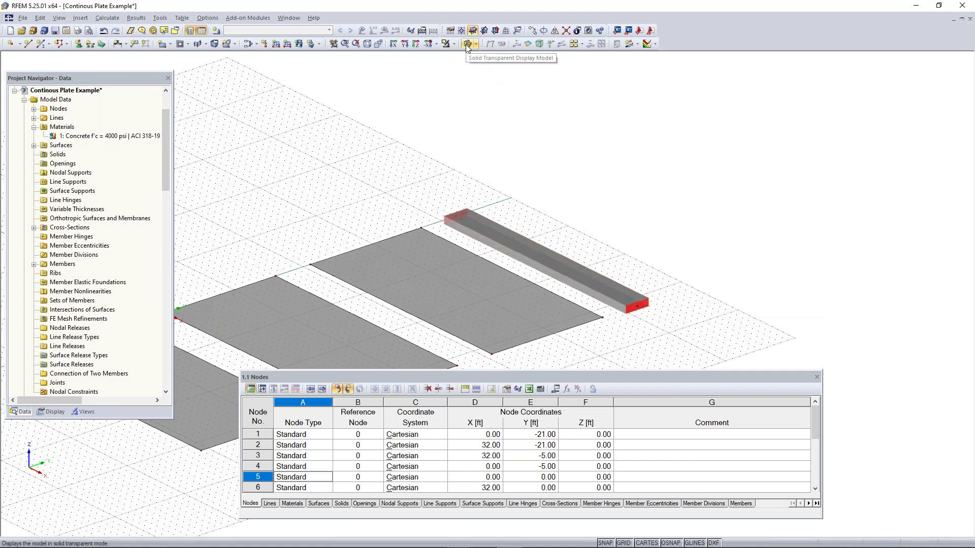
pyautogui.scroll(-2, 455, 140)
pyautogui.moveTo(479, 146); pyautogui.dragTo(548, 103, button='middle')
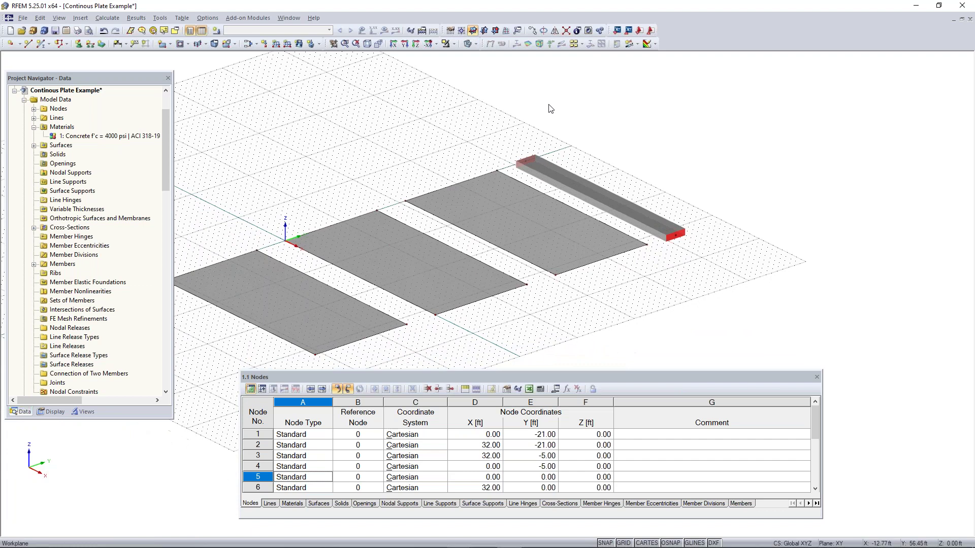
pyautogui.click(469, 44)
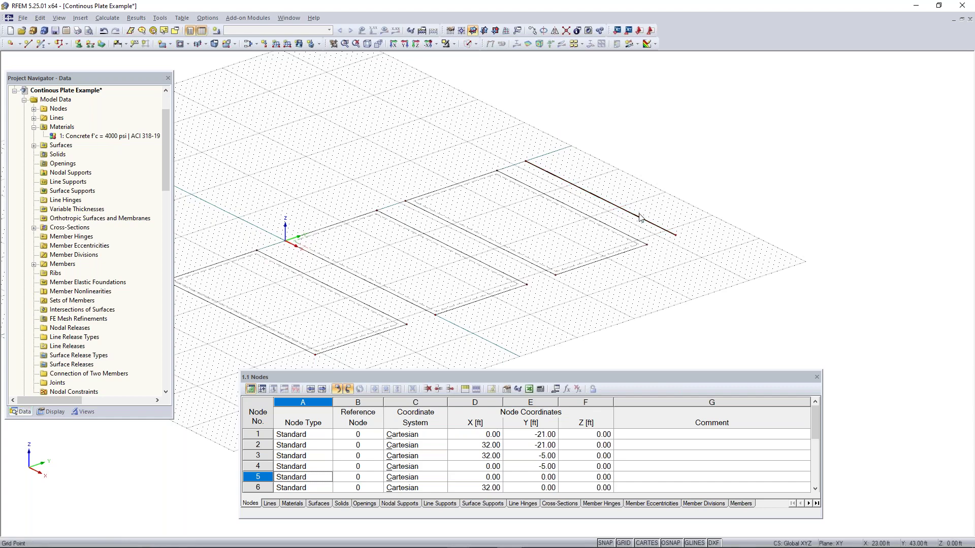
pyautogui.scroll(3, 643, 223)
pyautogui.scroll(-1, 644, 224)
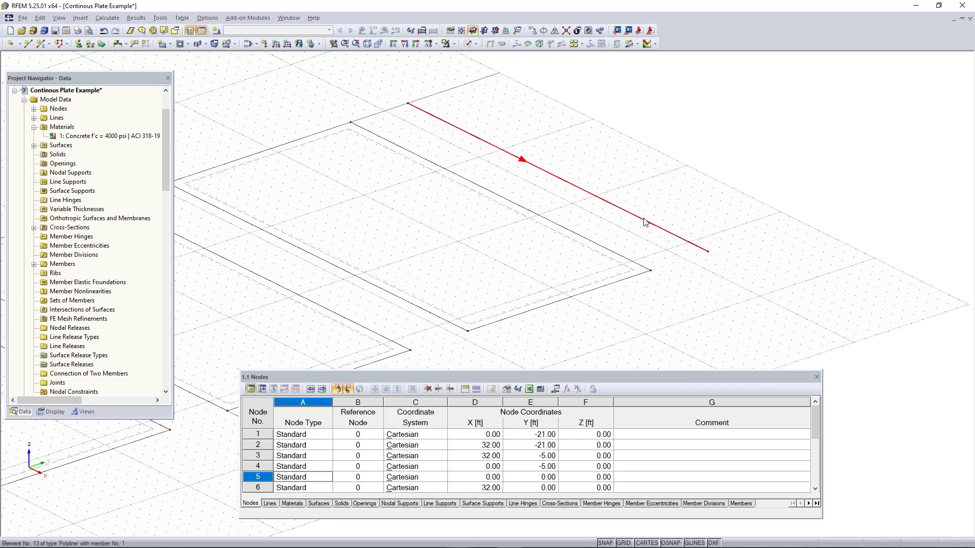
pyautogui.moveTo(651, 226)
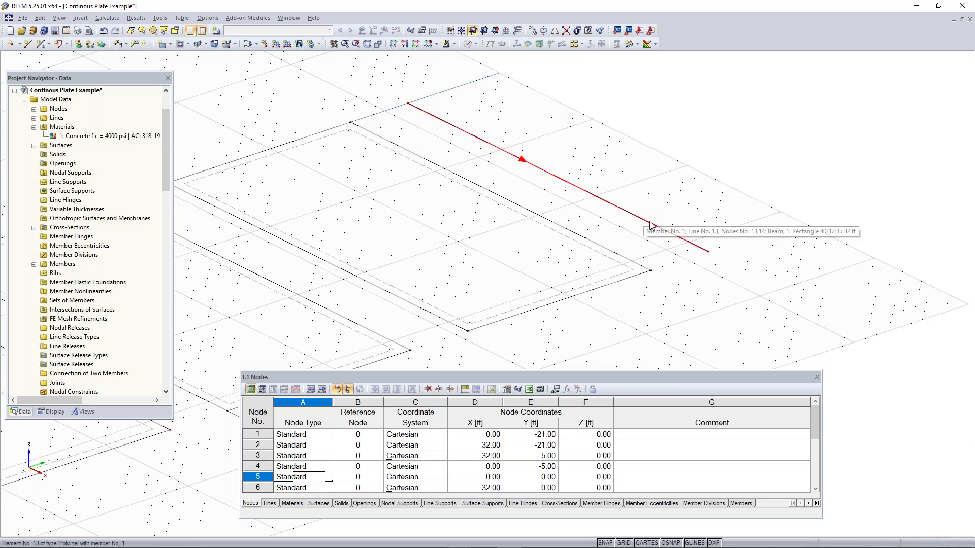
# Compare the beam and plates in solid and wireframe display, finishing with the solid transparent display
pyautogui.click(468, 43)
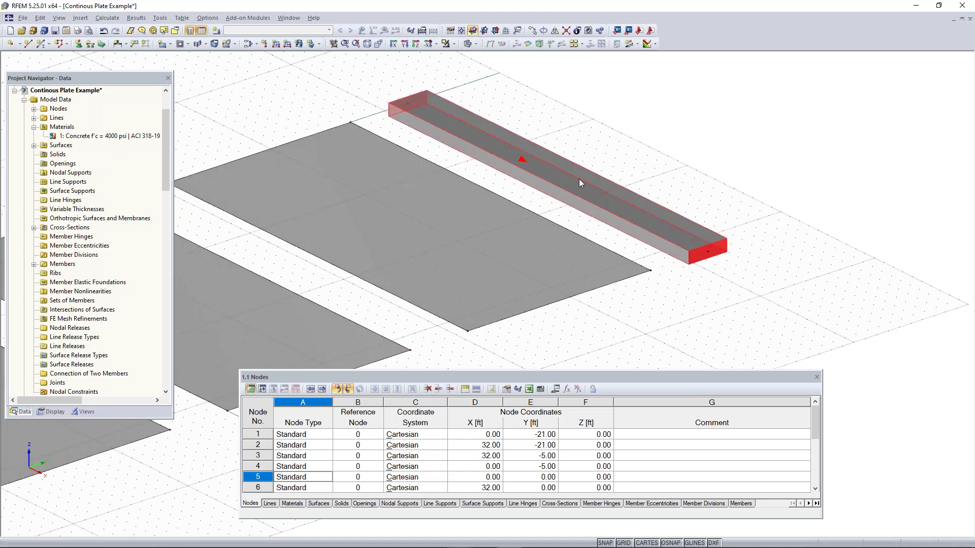
pyautogui.click(467, 43)
pyautogui.click(460, 129)
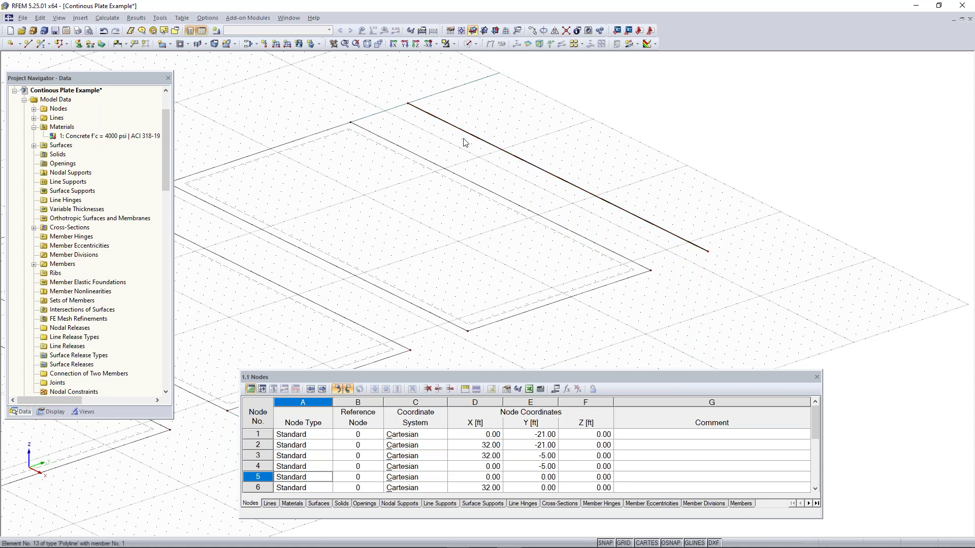
pyautogui.scroll(-2, 483, 152)
pyautogui.moveTo(481, 155); pyautogui.dragTo(622, 139, button='middle')
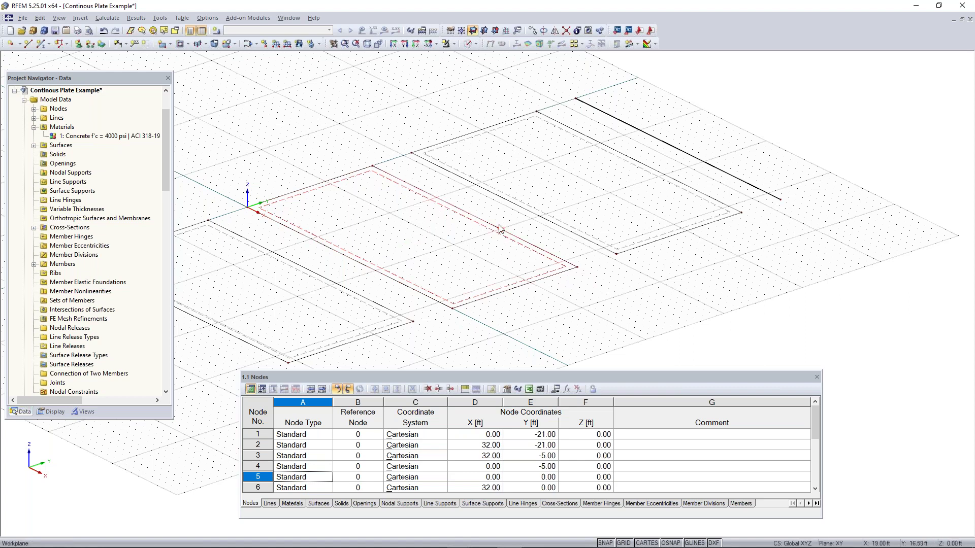
pyautogui.click(434, 31)
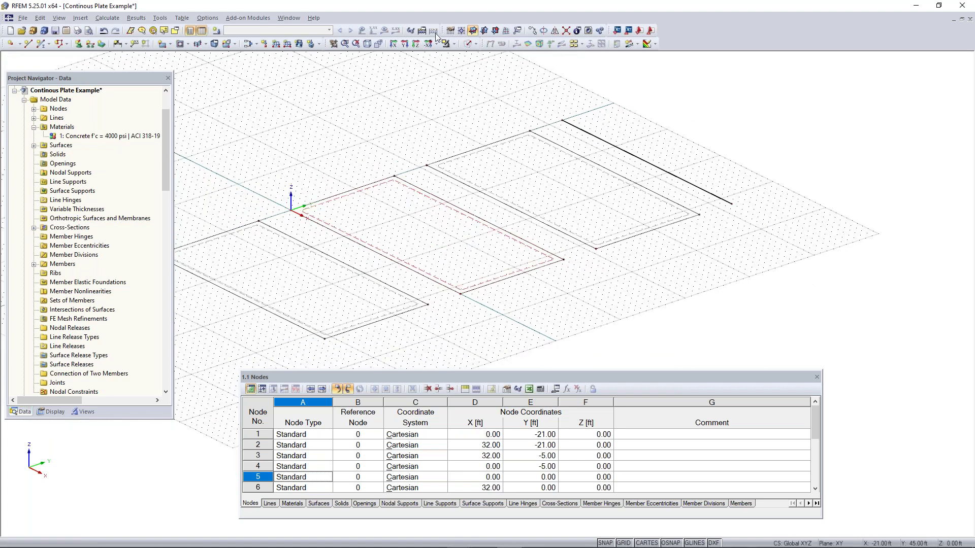
pyautogui.click(468, 44)
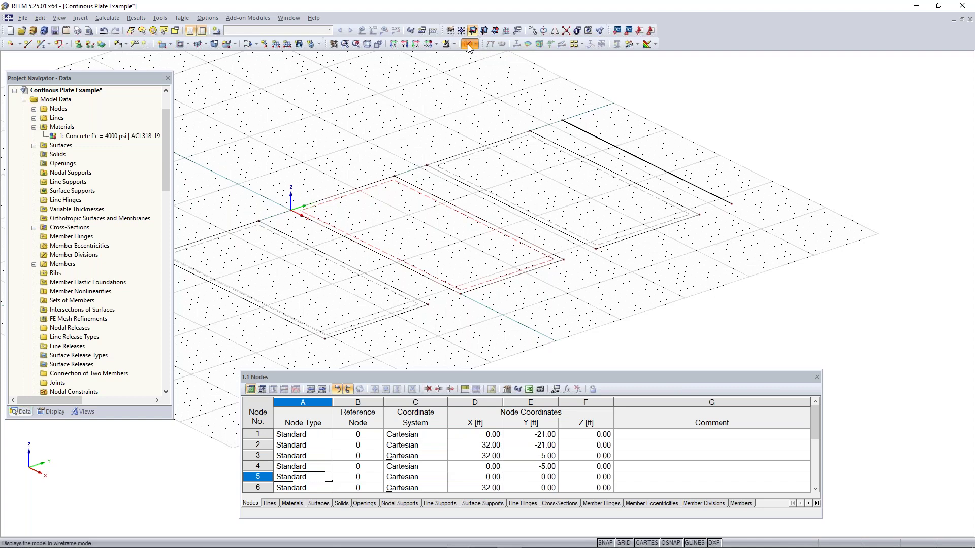
# Graphically divide the first plate's outer long edge at 16 ft from its start
pyautogui.scroll(-1, 627, 299)
pyautogui.keyDown('ctrl'); pyautogui.moveTo(627, 299); pyautogui.dragTo(674, 285, button='middle'); pyautogui.keyUp('ctrl')
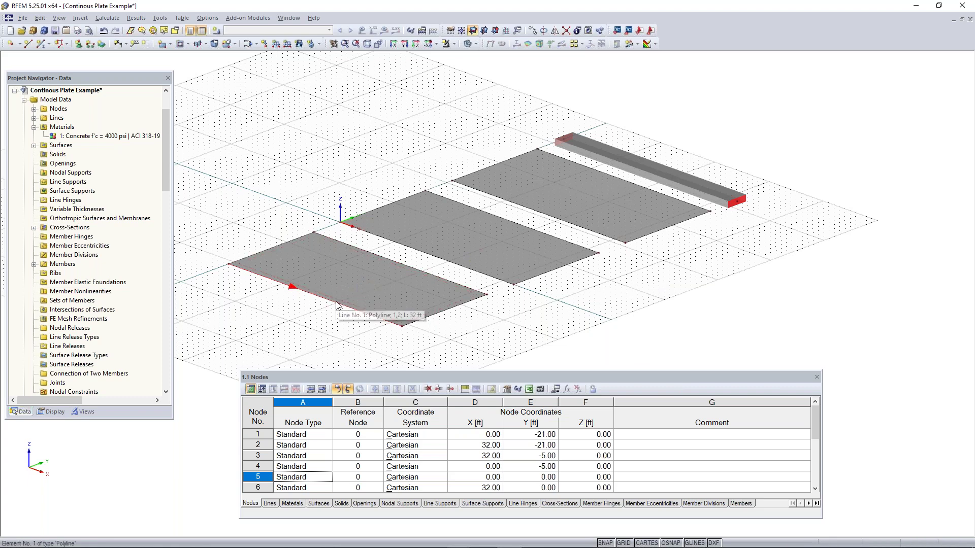
pyautogui.scroll(3, 335, 305)
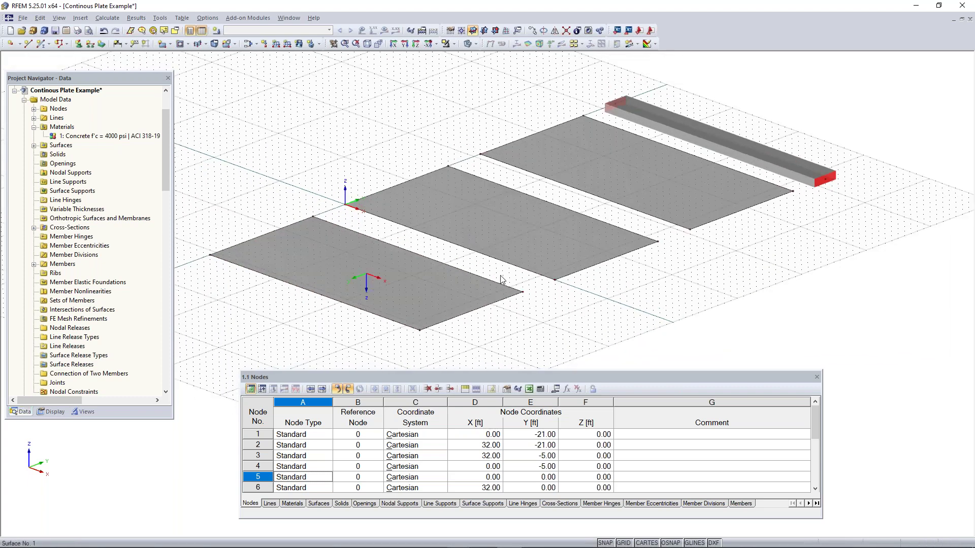
pyautogui.rightClick(330, 301)
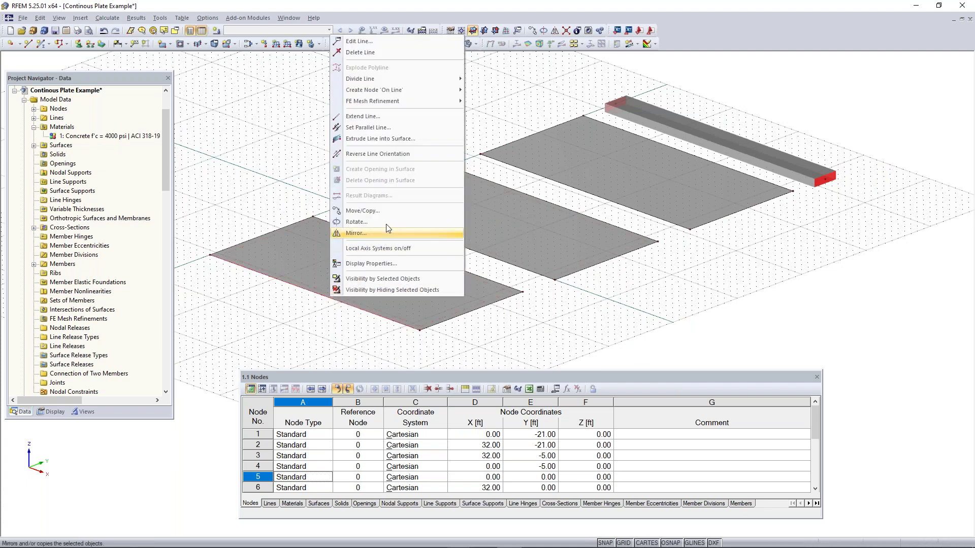
pyautogui.moveTo(373, 79)
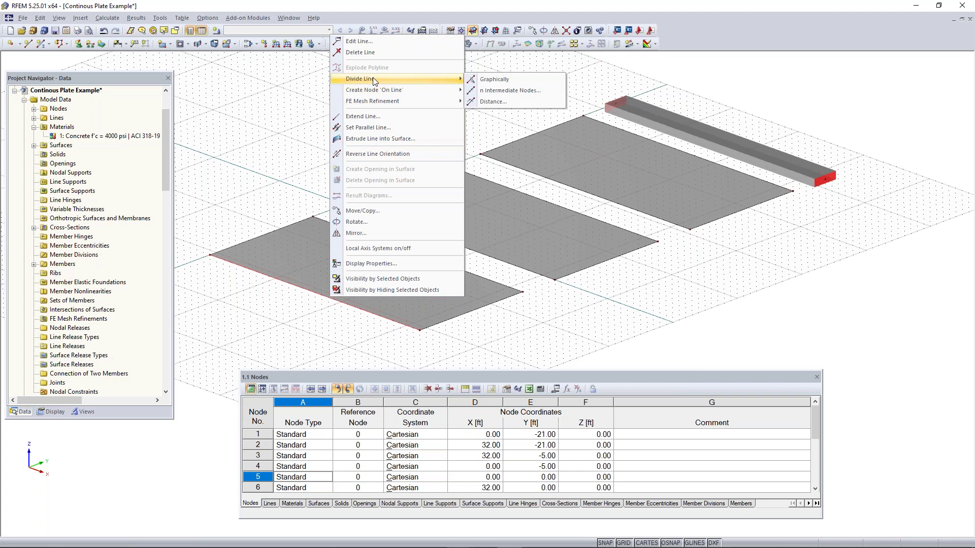
pyautogui.click(517, 82)
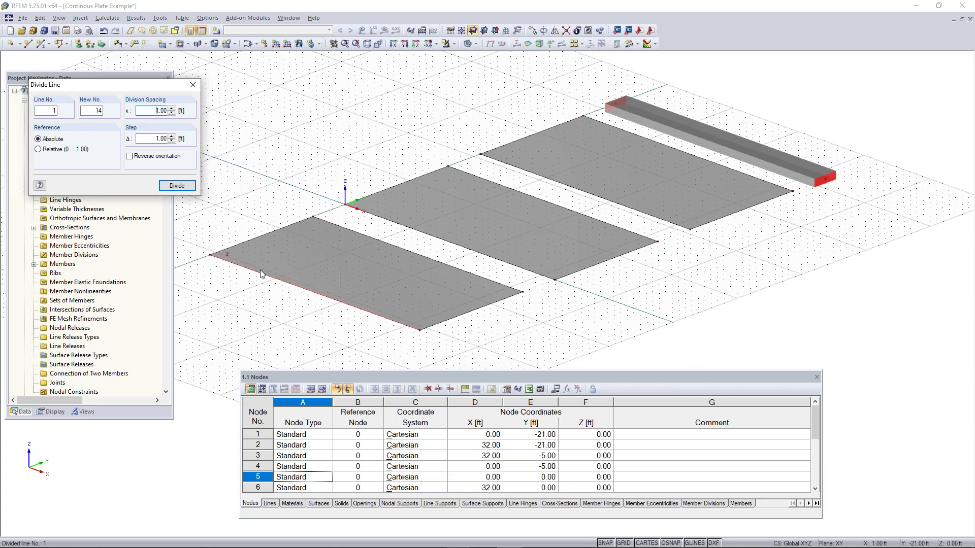
pyautogui.click(316, 297)
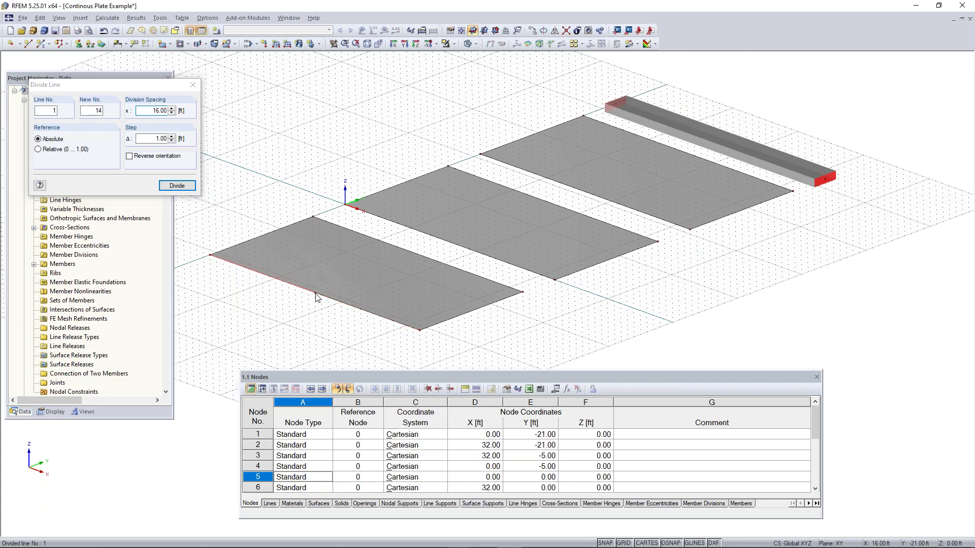
# Graphically divide the first plate's inner long edge at 16 ft and end the line division
pyautogui.click(417, 258)
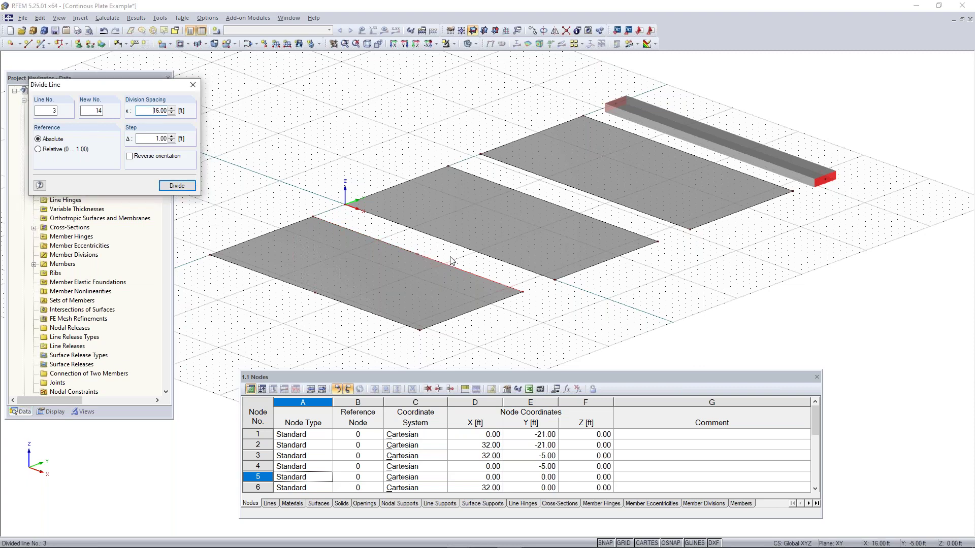
pyautogui.press('Escape')
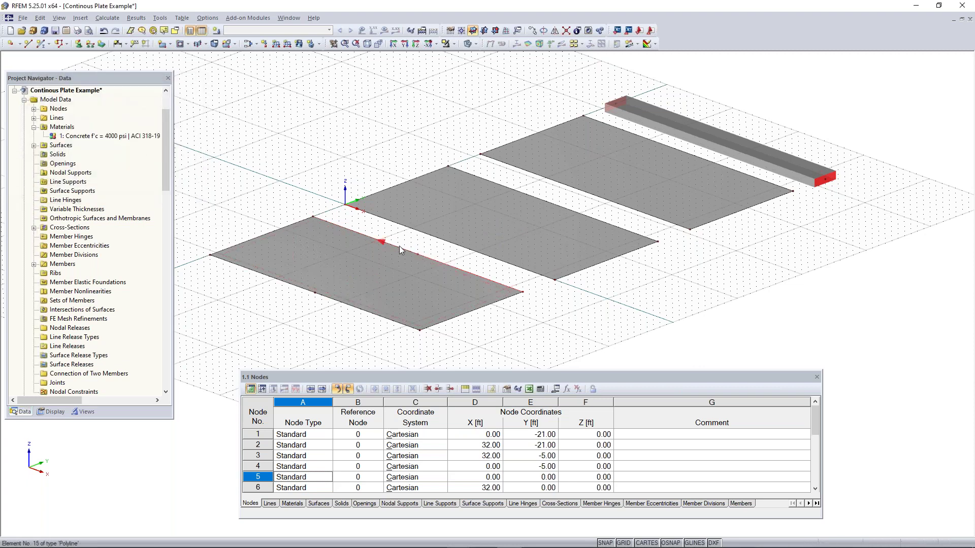
# Divide the second plate's long edge on the X axis with one new intermediate node
pyautogui.keyDown('ctrl'); pyautogui.moveTo(454, 268); pyautogui.dragTo(400, 316, button='middle'); pyautogui.keyUp('ctrl')
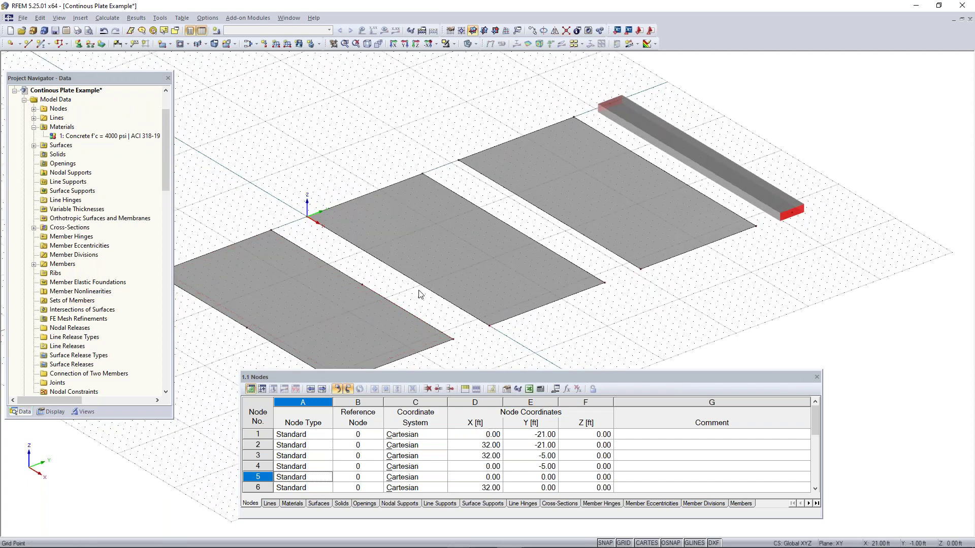
pyautogui.rightClick(397, 276)
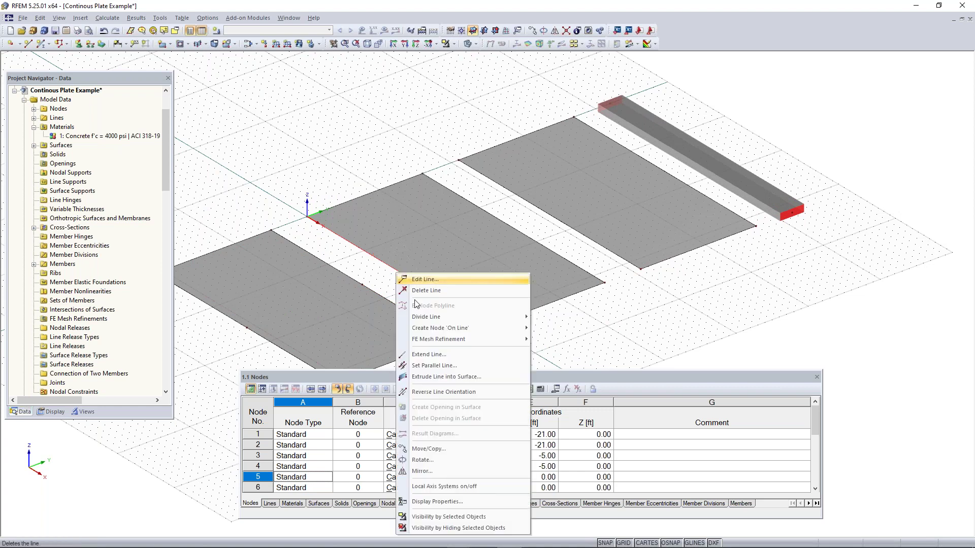
pyautogui.moveTo(452, 318)
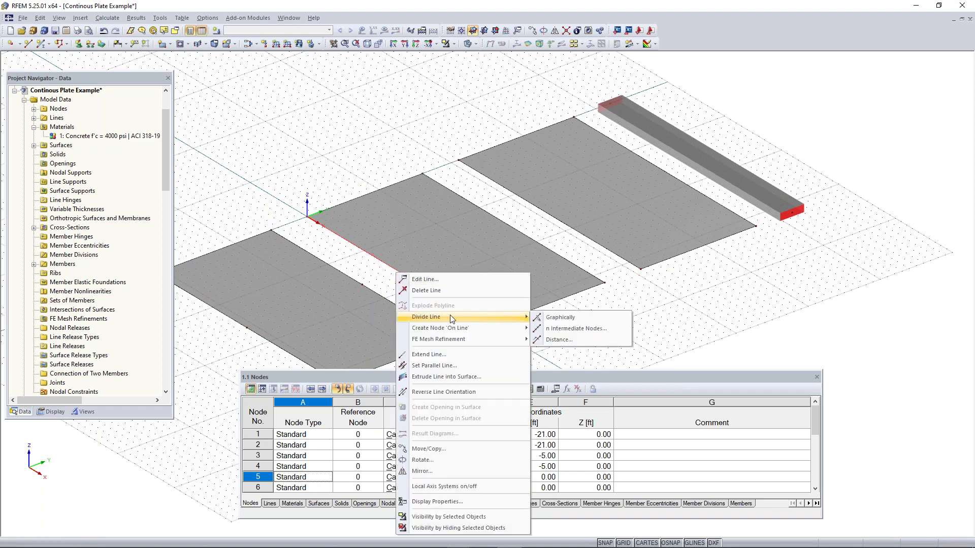
pyautogui.click(568, 331)
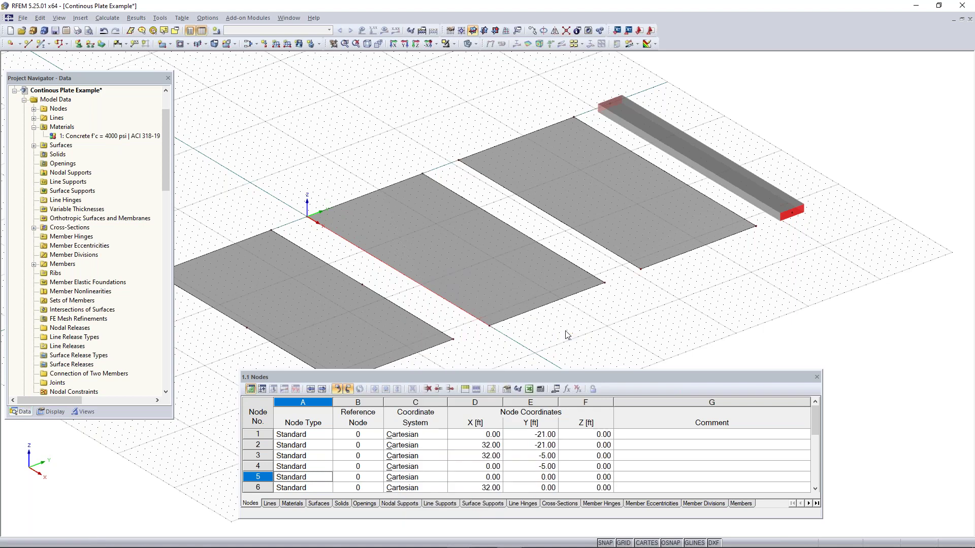
pyautogui.moveTo(508, 182); pyautogui.dragTo(656, 108)
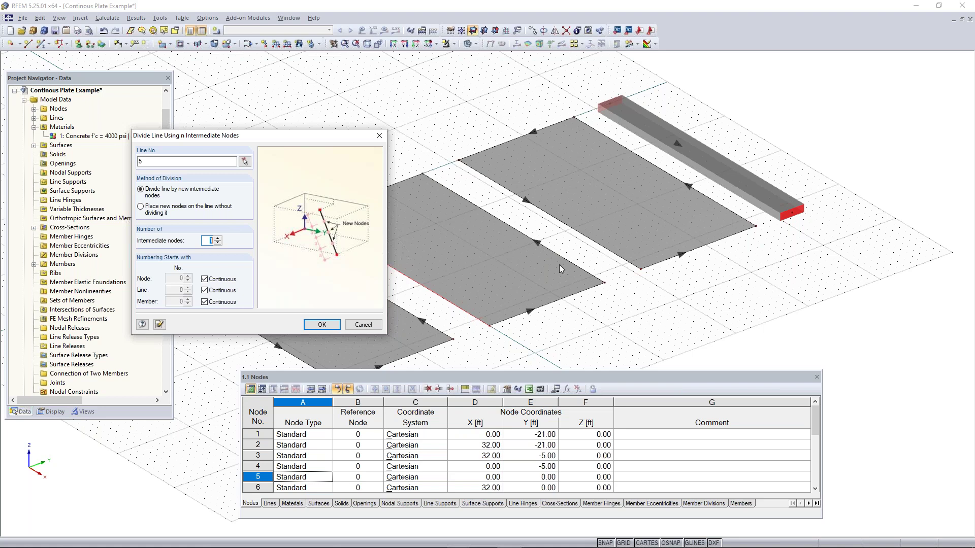
pyautogui.moveTo(310, 140); pyautogui.dragTo(700, 134)
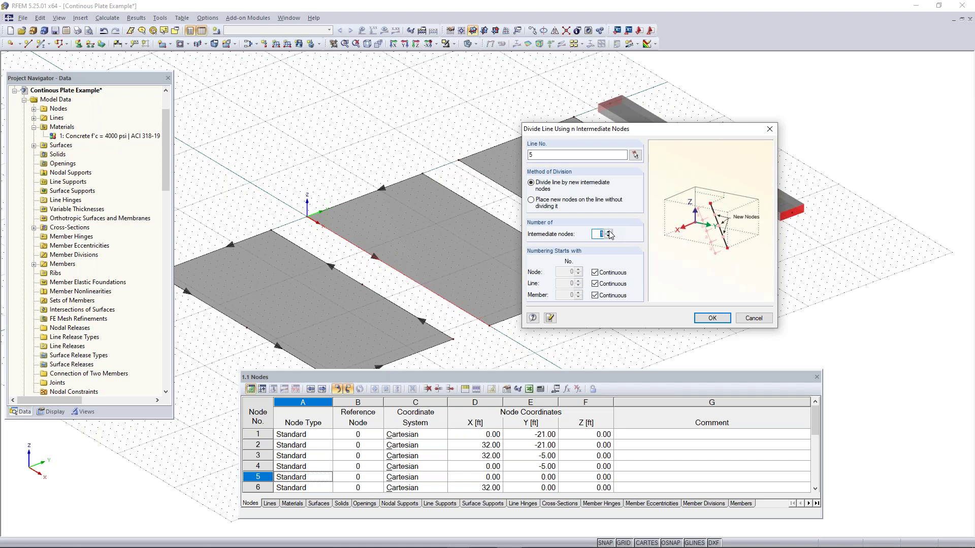
pyautogui.click(716, 317)
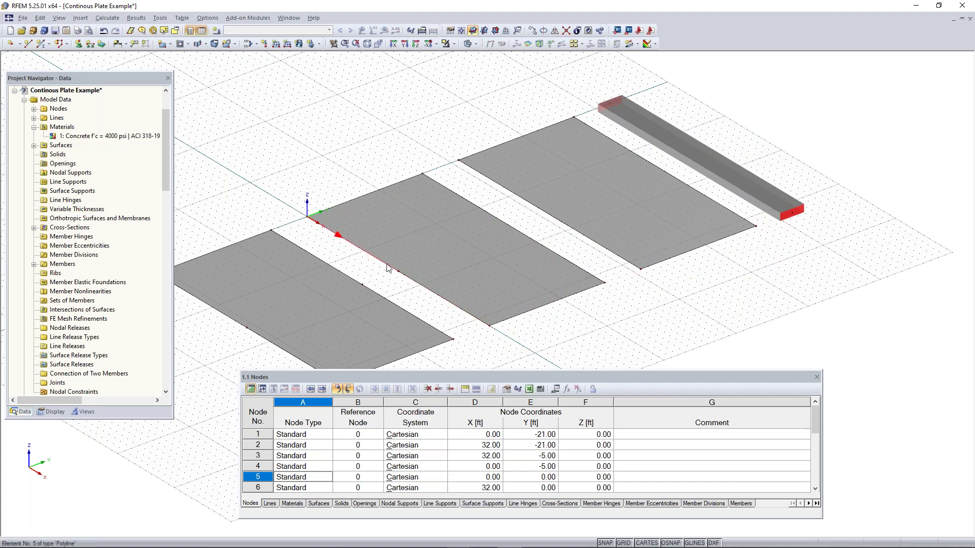
# Divide the second plate's long edge facing the third plate with one new intermediate node
pyautogui.scroll(2, 397, 276)
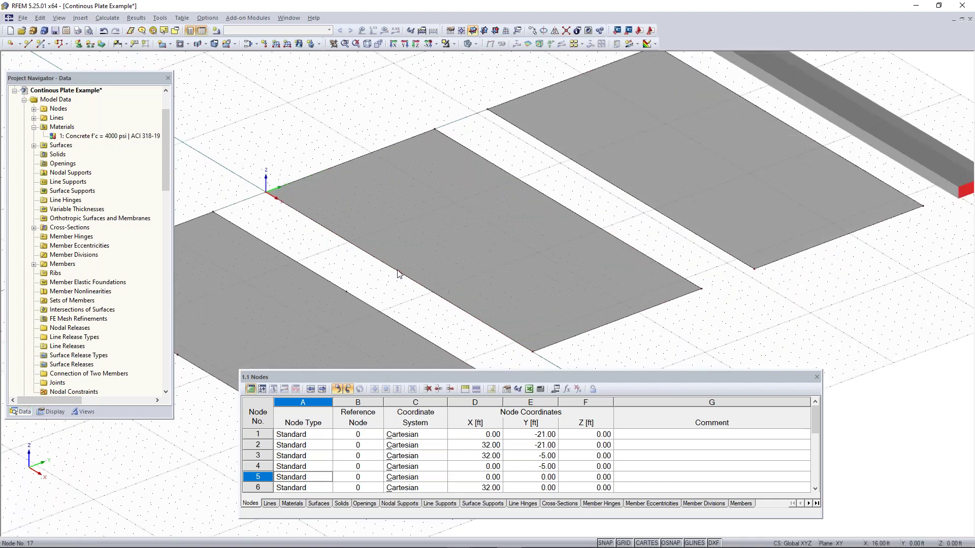
pyautogui.scroll(-1, 447, 257)
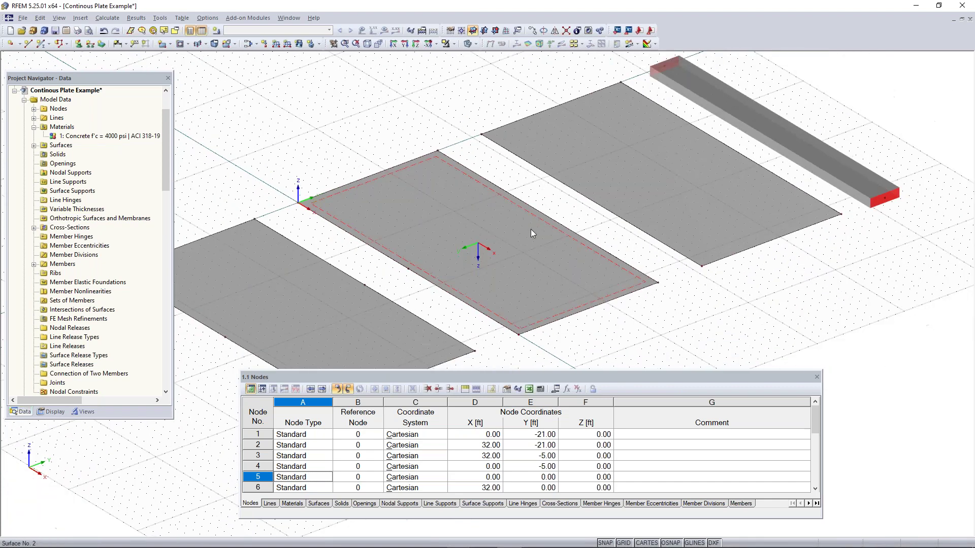
pyautogui.rightClick(559, 223)
pyautogui.moveTo(591, 265)
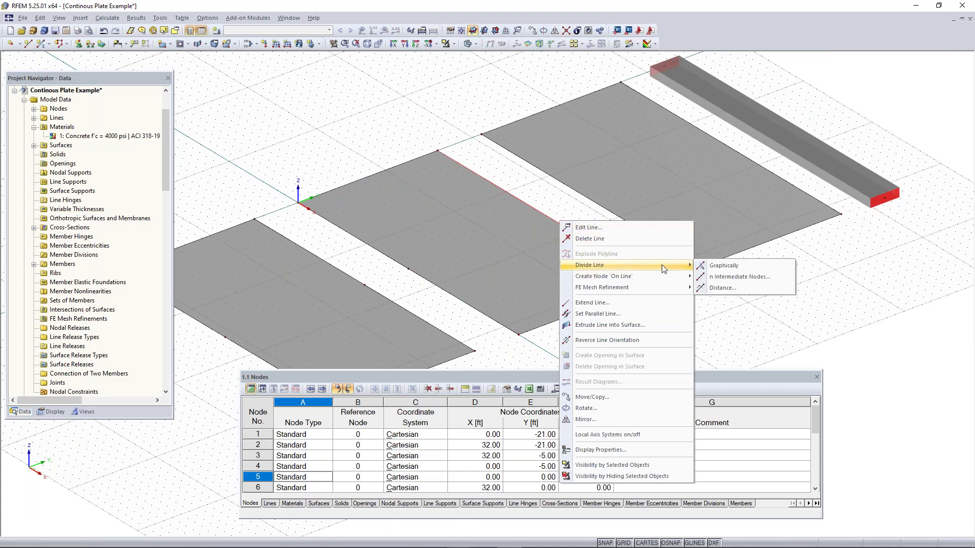
pyautogui.click(720, 266)
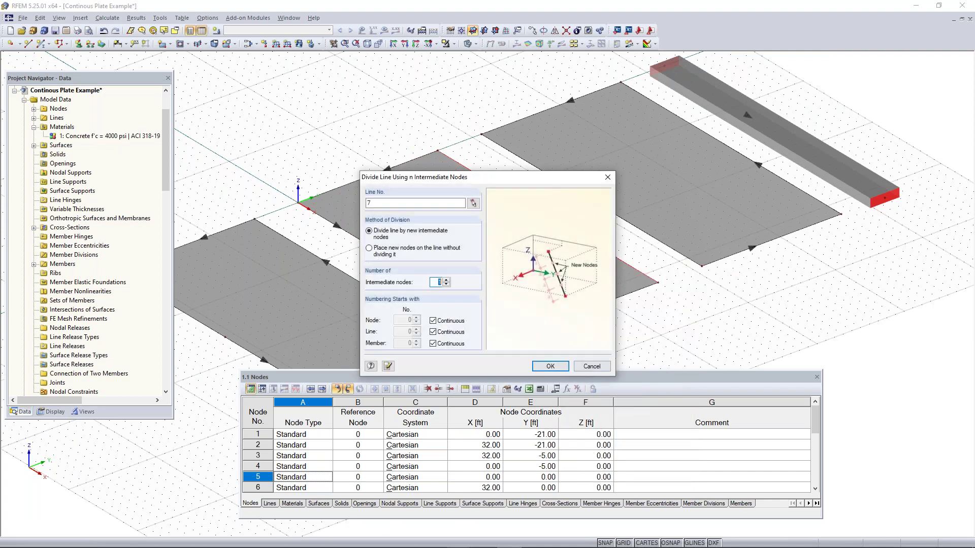
pyautogui.click(554, 366)
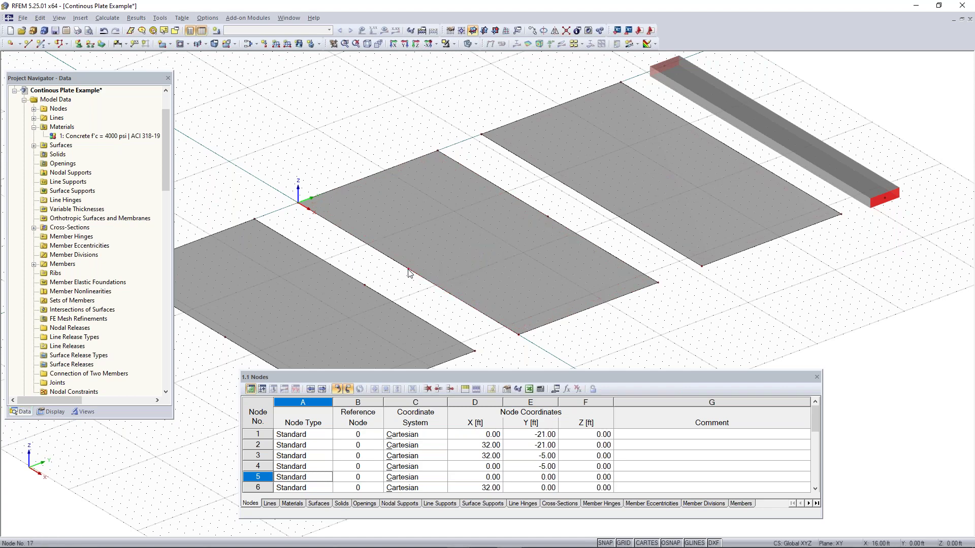
# Divide the third plate's long edge facing the second plate by distance, 16 ft (50%) from the line start and end
pyautogui.scroll(-2, 410, 273)
pyautogui.moveTo(608, 275); pyautogui.dragTo(492, 319, button='middle')
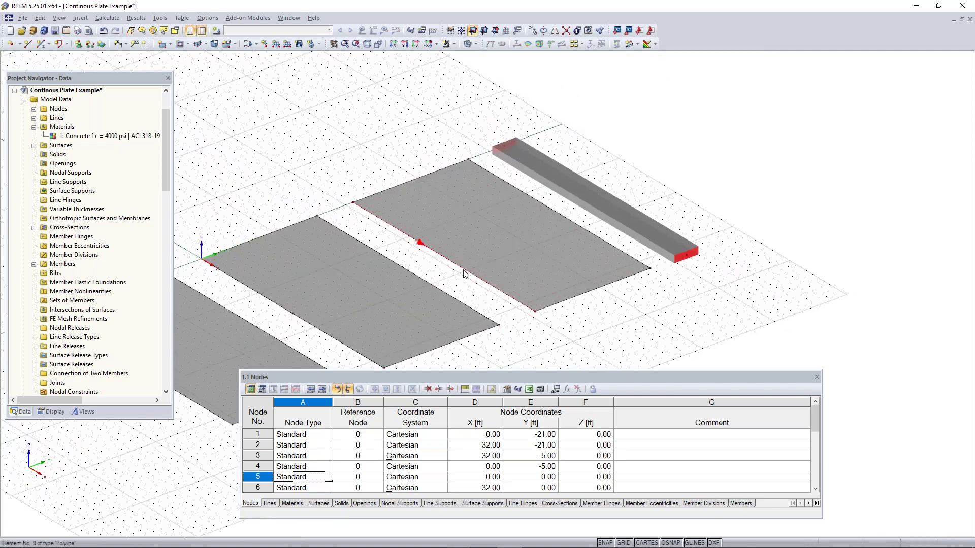
pyautogui.rightClick(463, 269)
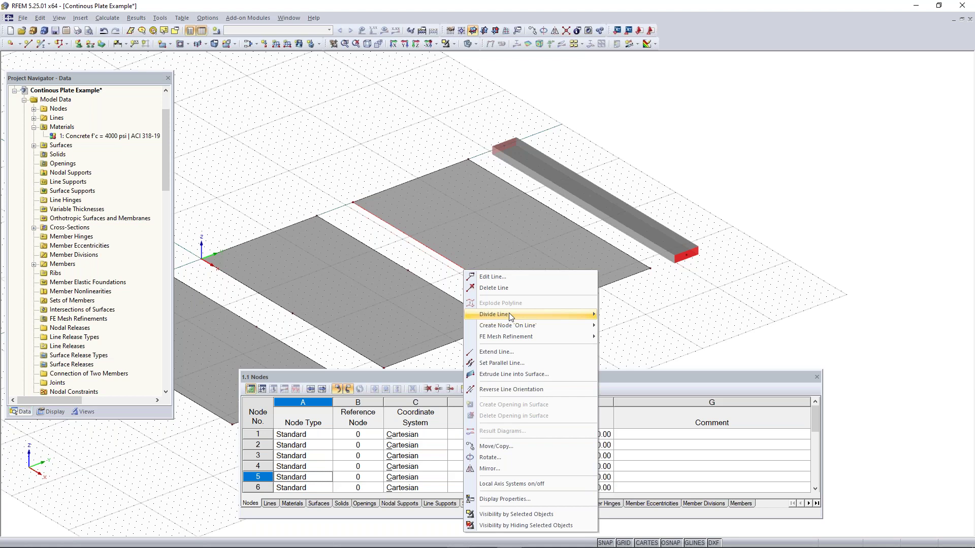
pyautogui.moveTo(508, 312)
pyautogui.click(631, 335)
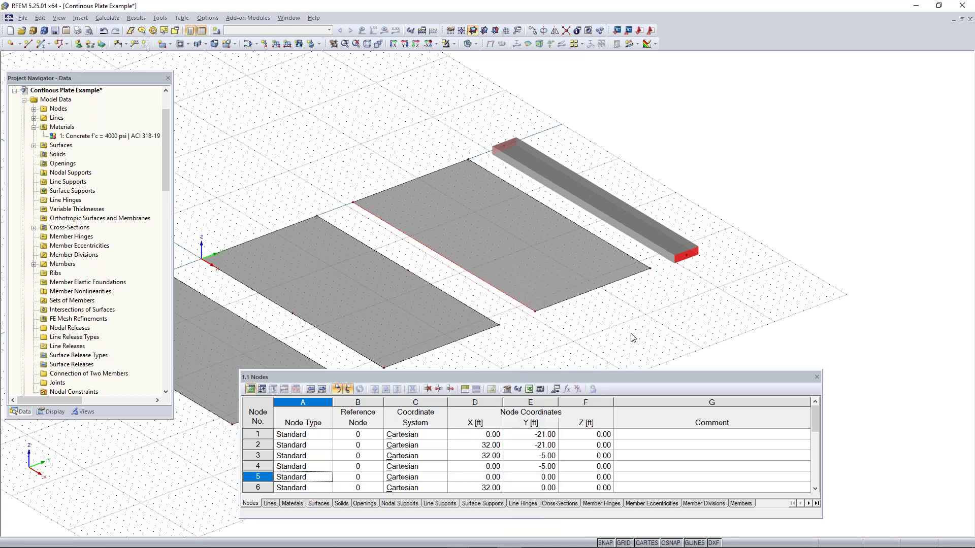
pyautogui.moveTo(481, 154); pyautogui.dragTo(756, 73)
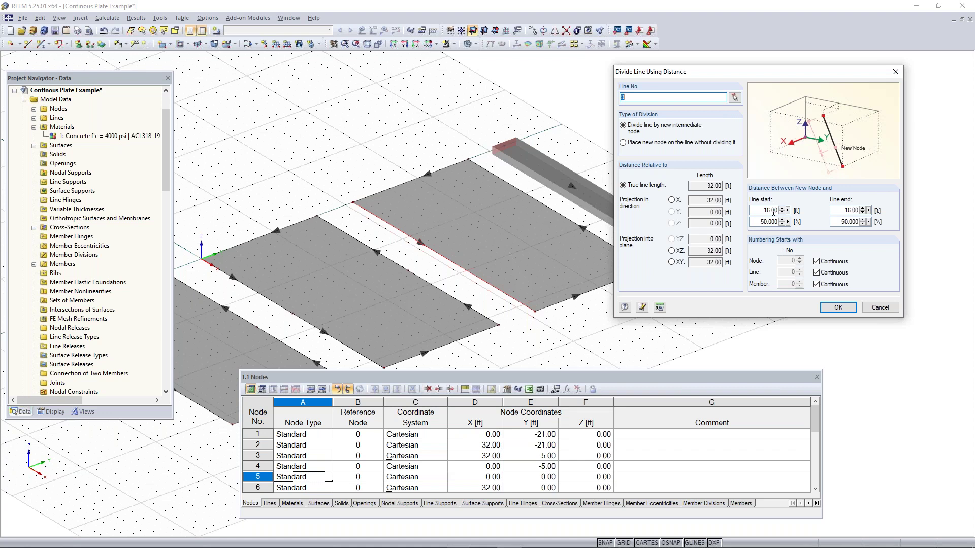
pyautogui.doubleClick(842, 222)
pyautogui.doubleClick(758, 211)
pyautogui.doubleClick(845, 210)
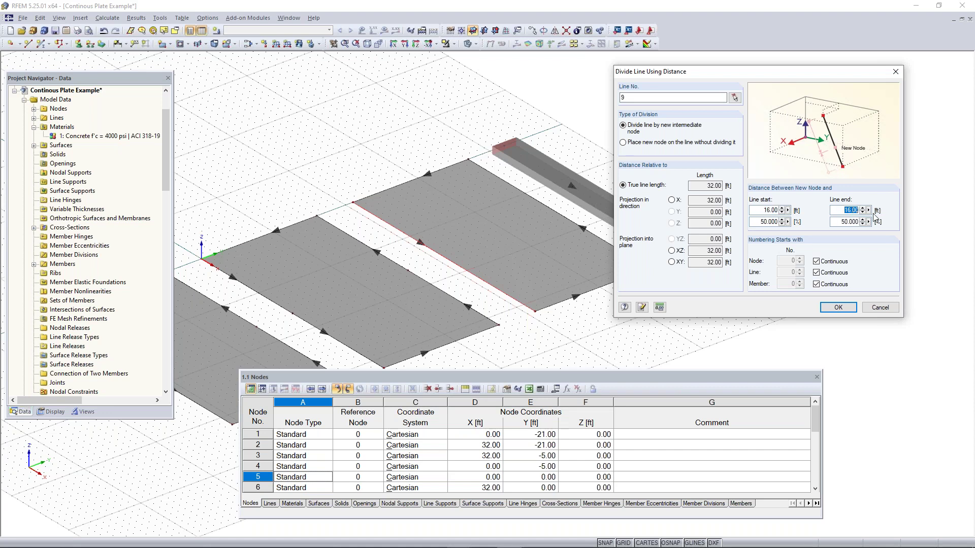
pyautogui.doubleClick(760, 221)
pyautogui.doubleClick(770, 210)
pyautogui.click(839, 308)
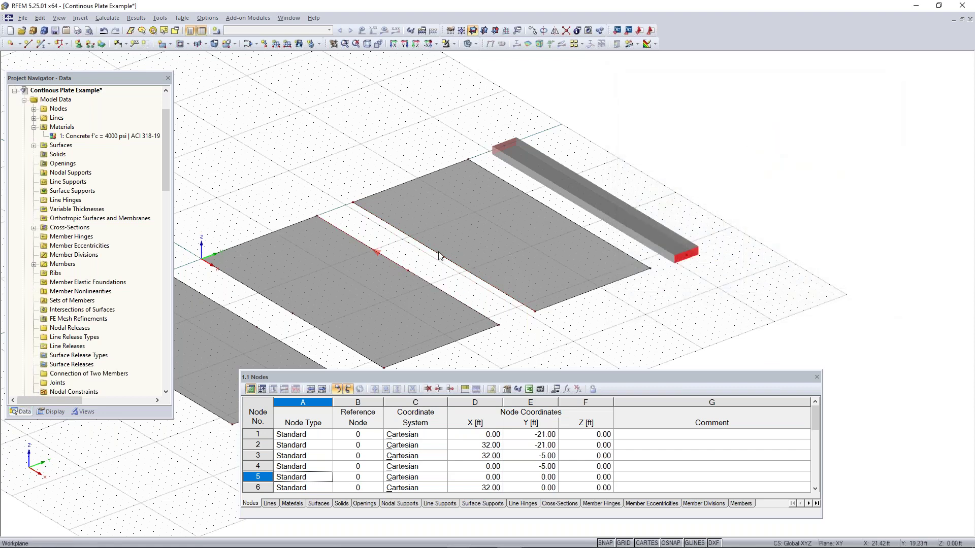
# Divide the third plate's long edge facing the beam by distance, 16 ft from its start
pyautogui.rightClick(570, 220)
pyautogui.moveTo(626, 267)
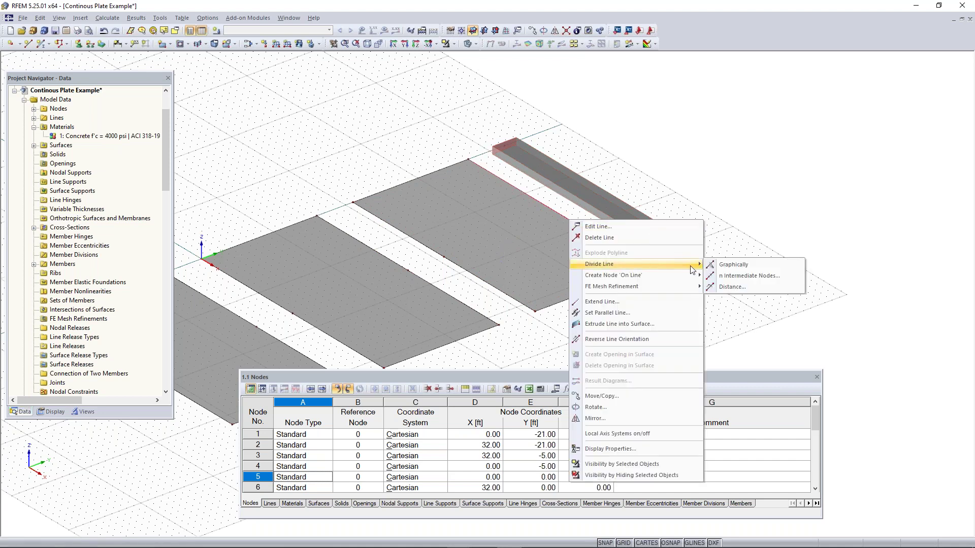
pyautogui.click(740, 284)
pyautogui.click(569, 390)
# Divide the beam member by distance with a new intermediate node 16 ft from its start
pyautogui.scroll(-5, 598, 330)
pyautogui.moveTo(598, 330); pyautogui.dragTo(583, 272, button='middle')
pyautogui.scroll(4, 557, 271)
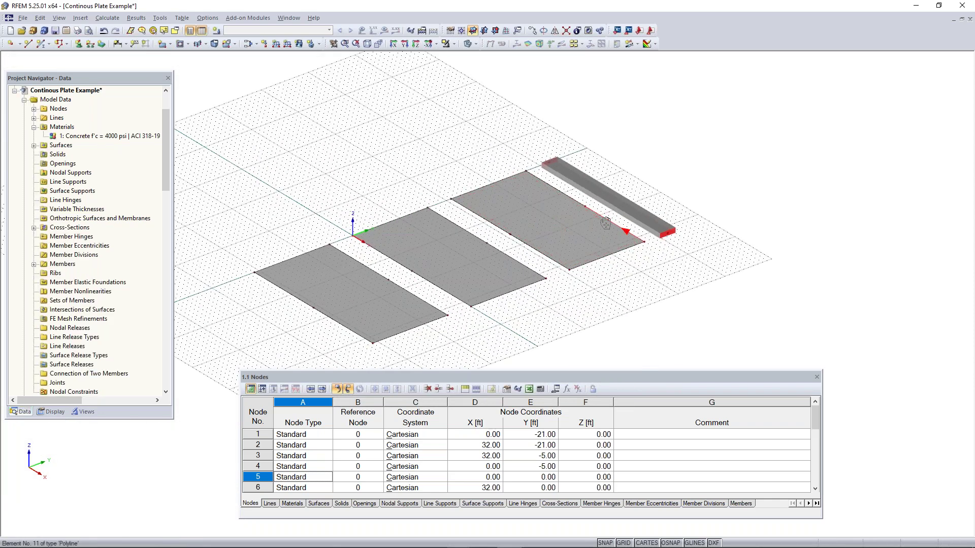
pyautogui.scroll(5, 562, 254)
pyautogui.rightClick(553, 248)
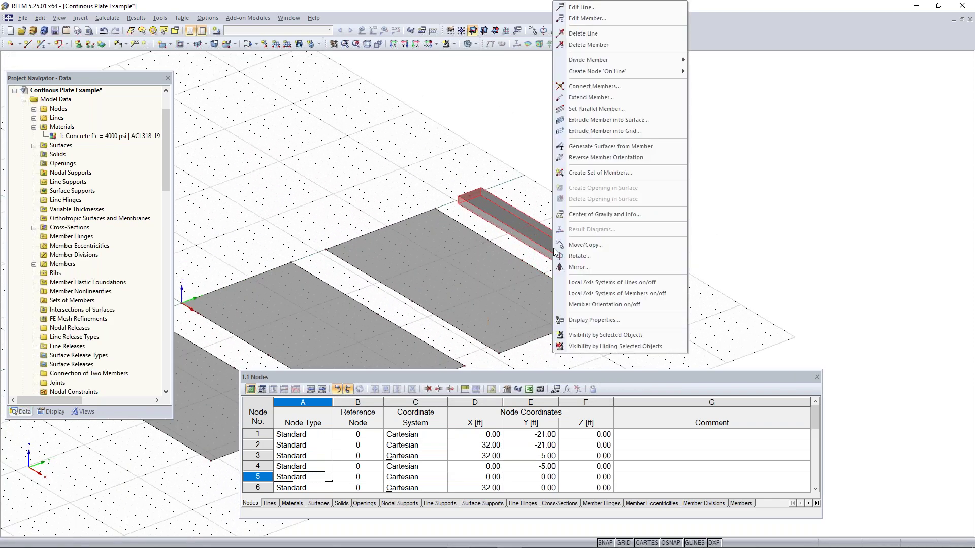
pyautogui.moveTo(598, 66)
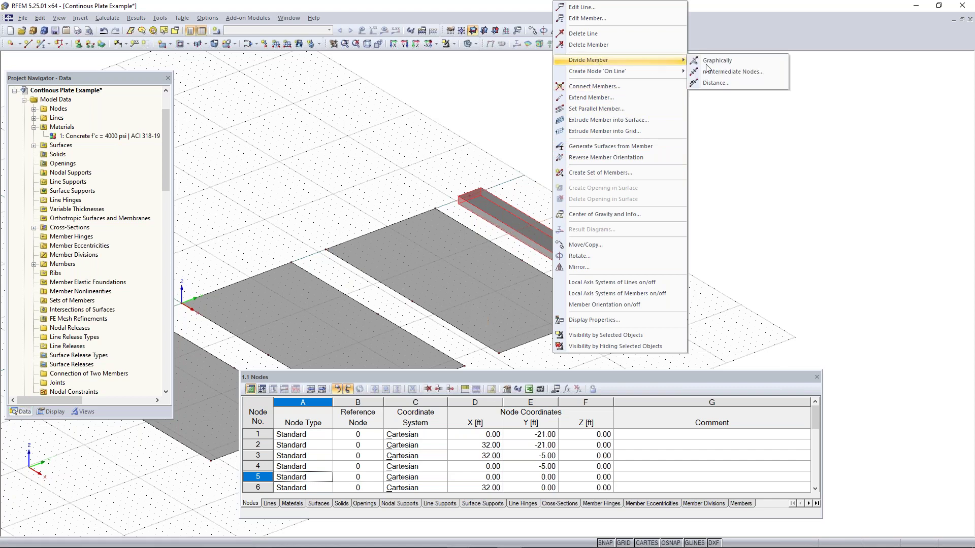
pyautogui.click(731, 85)
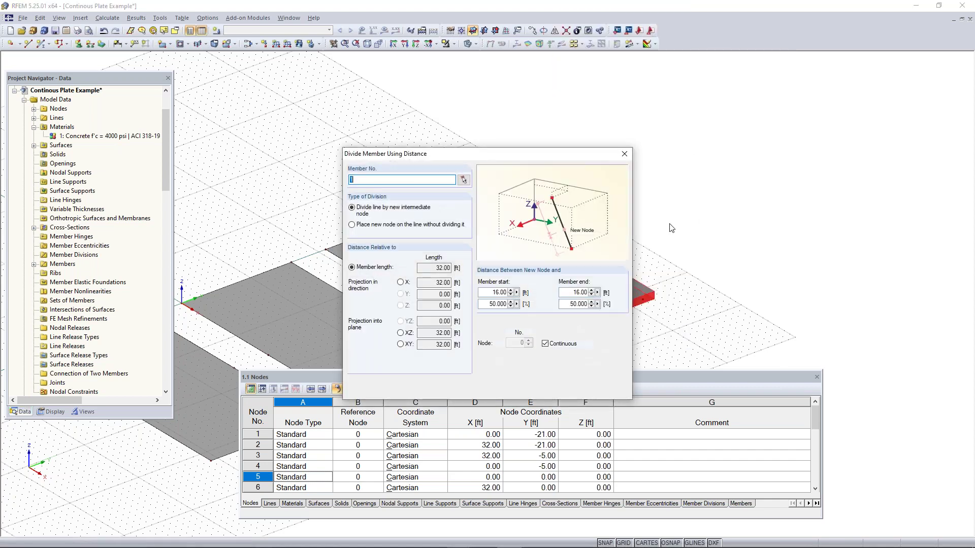
pyautogui.click(568, 390)
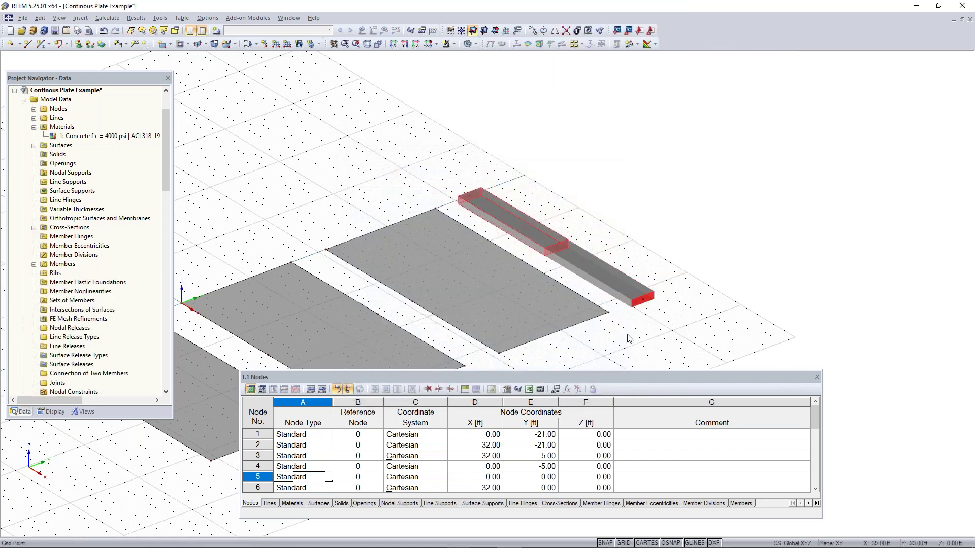
# Draw a line across the first plate between its mid-edge nodes, from X 16, Y -21 ft to X 16, Y -5 ft
pyautogui.scroll(3, 721, 223)
pyautogui.scroll(-1, 743, 239)
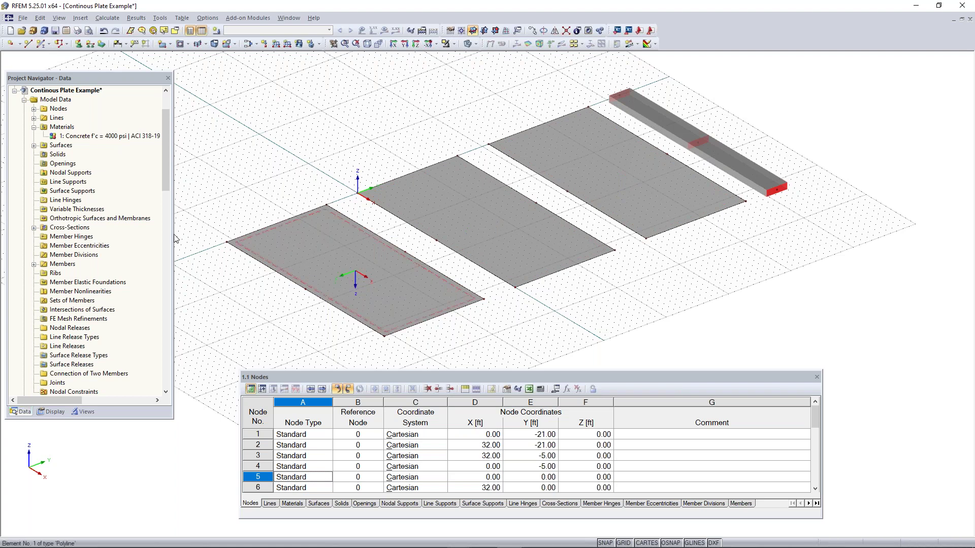
pyautogui.click(28, 45)
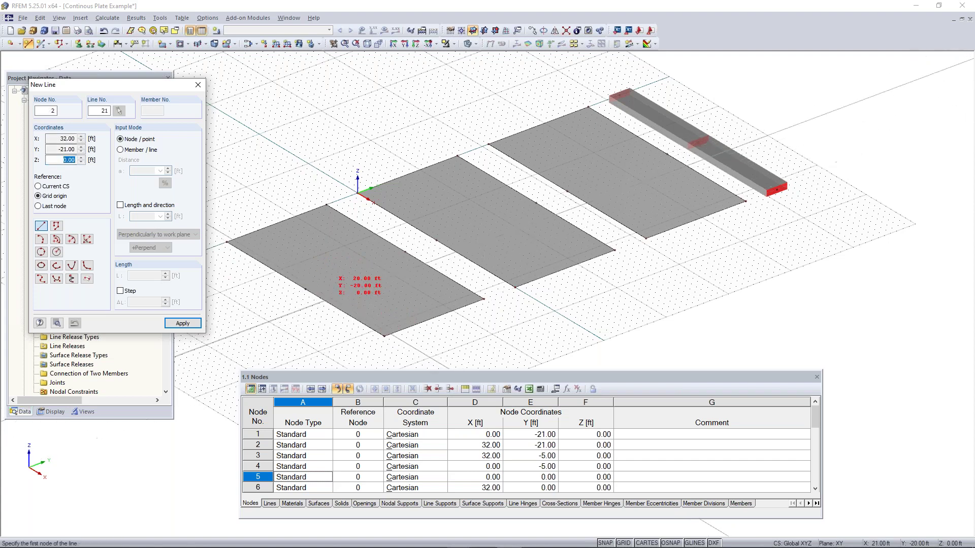
pyautogui.click(306, 290)
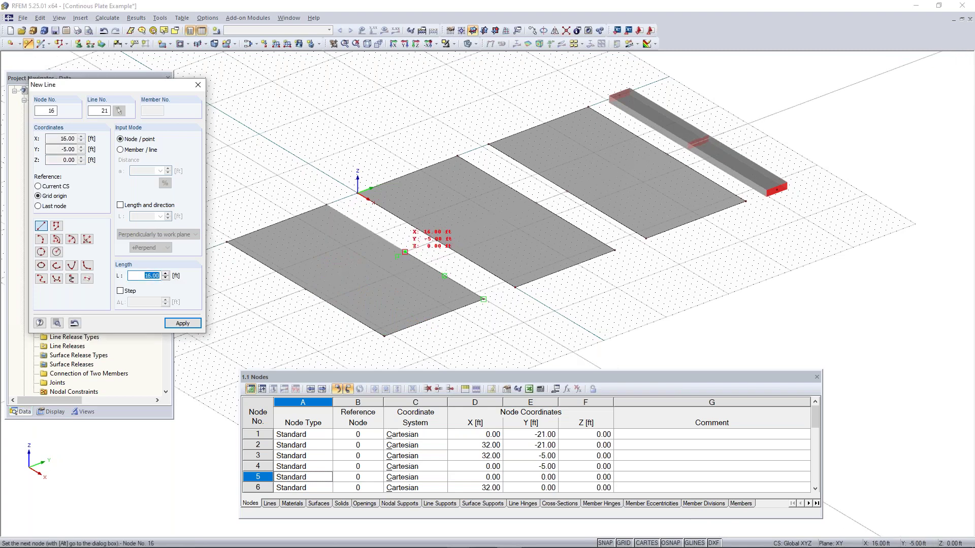
pyautogui.click(405, 252)
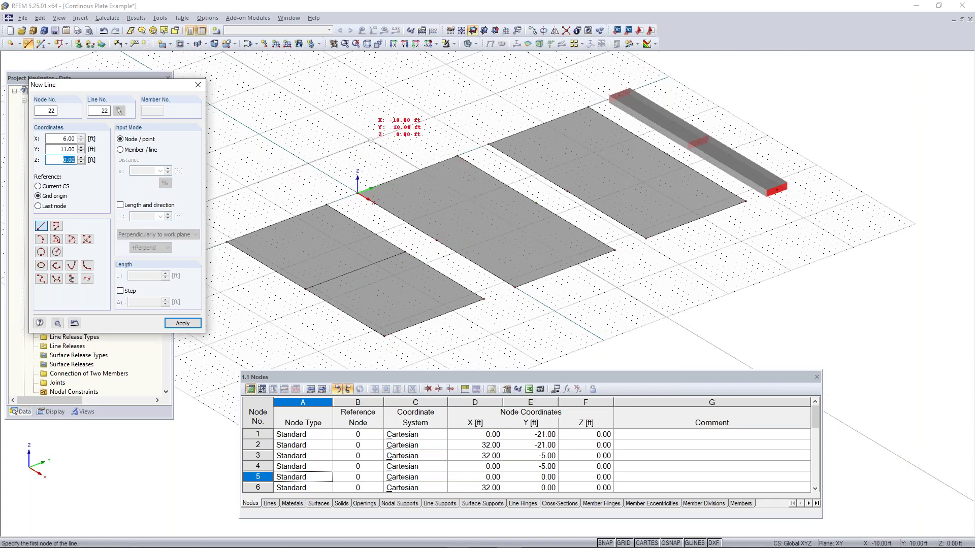
pyautogui.press('Escape')
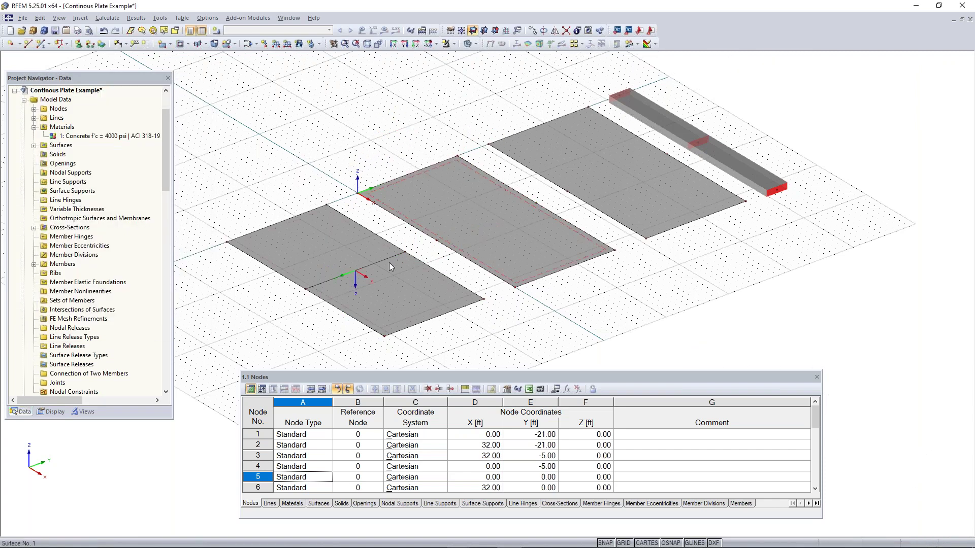
# Copy the first plate's middle line onto the second and third plates, between their mid-edge nodes
pyautogui.scroll(1, 392, 266)
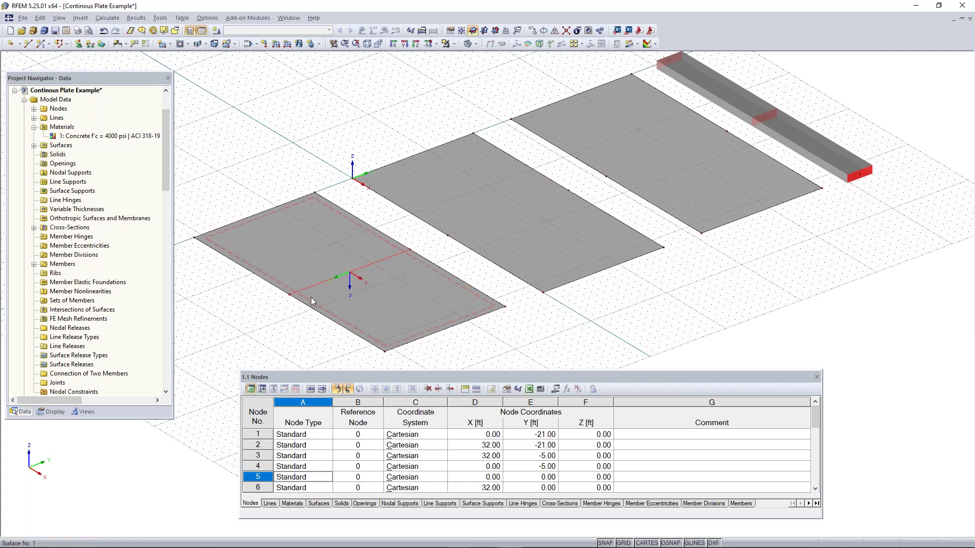
pyautogui.keyDown('ctrl'); pyautogui.moveTo(289, 295); pyautogui.dragTo(449, 236); pyautogui.keyUp('ctrl')
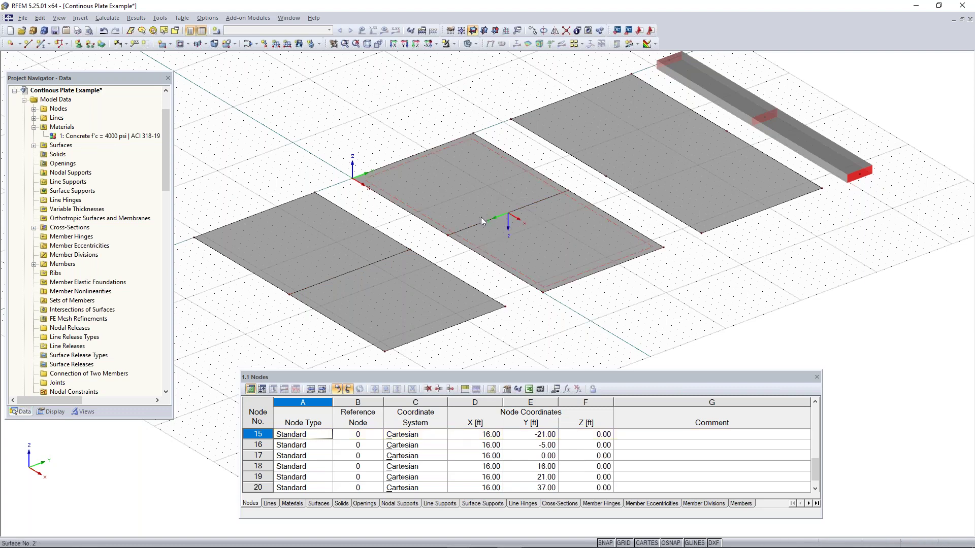
pyautogui.moveTo(629, 229); pyautogui.dragTo(566, 253, button='middle')
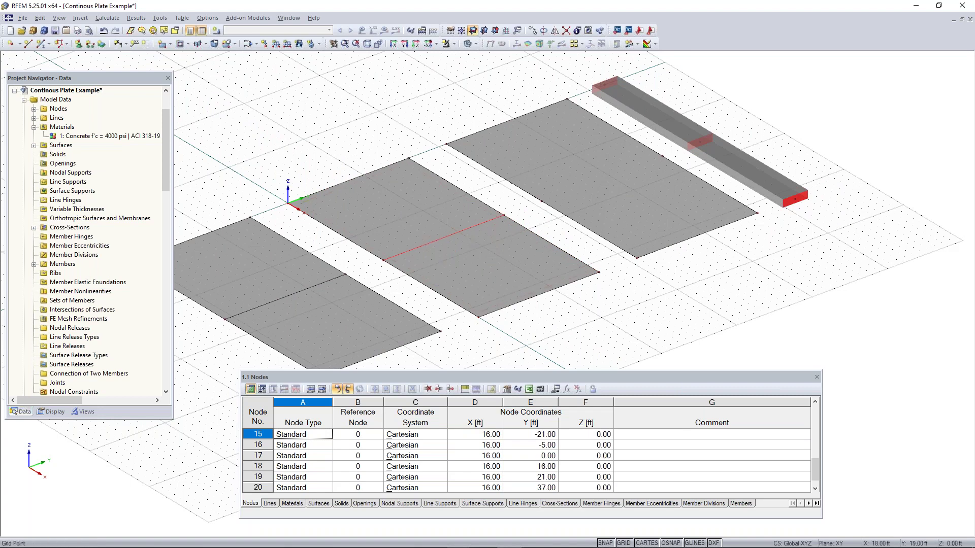
pyautogui.click(383, 261)
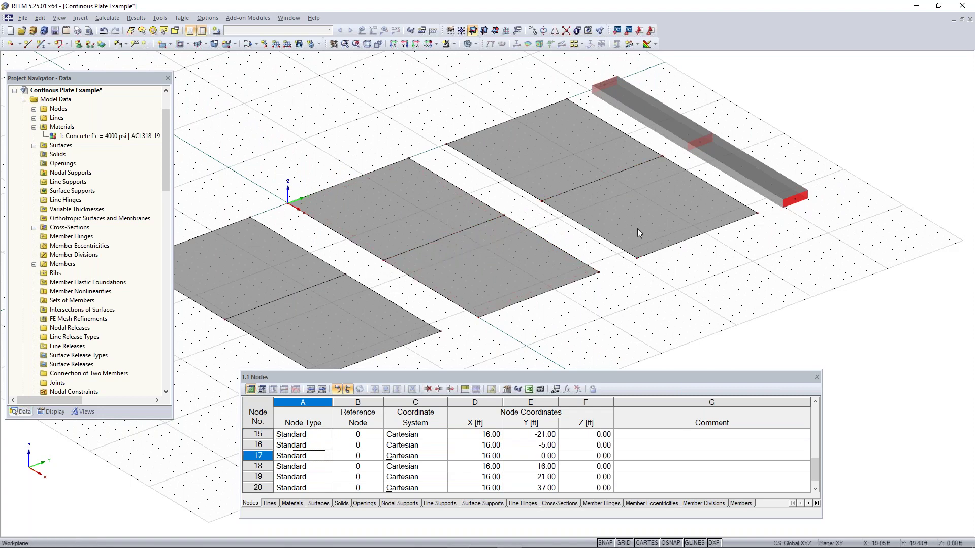
# Place Hinged line supports on the first plate's two short edges and its middle line
pyautogui.scroll(-1, 583, 189)
pyautogui.moveTo(713, 270); pyautogui.dragTo(729, 255, button='middle')
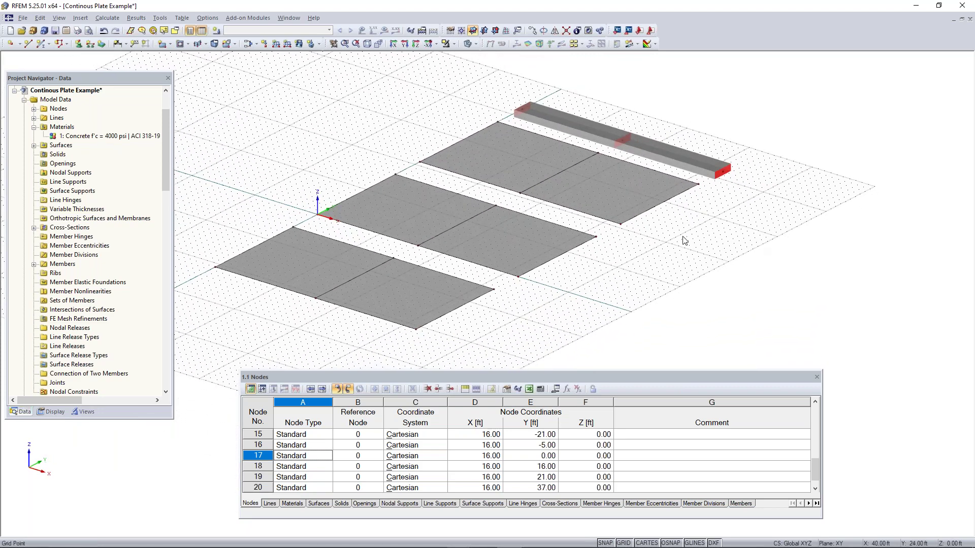
pyautogui.scroll(-1, 683, 237)
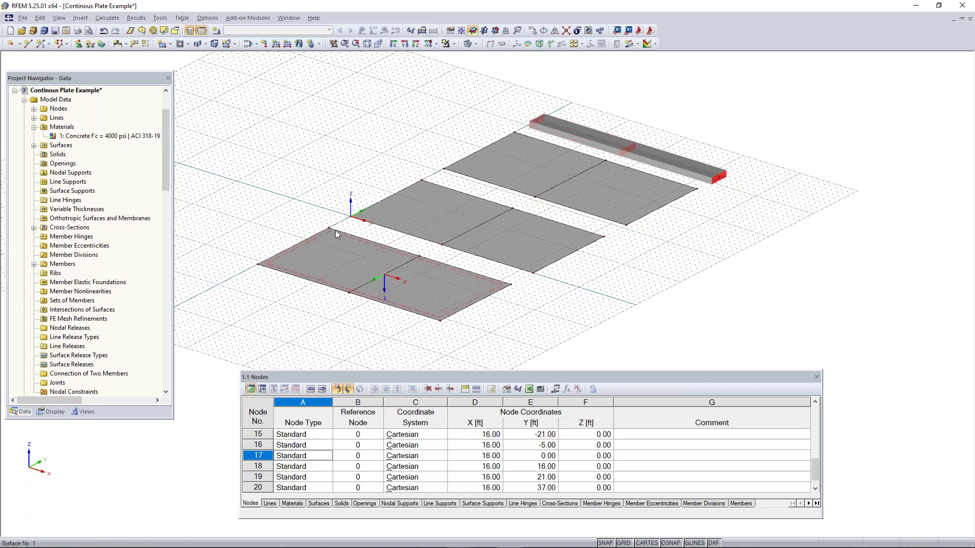
pyautogui.click(91, 44)
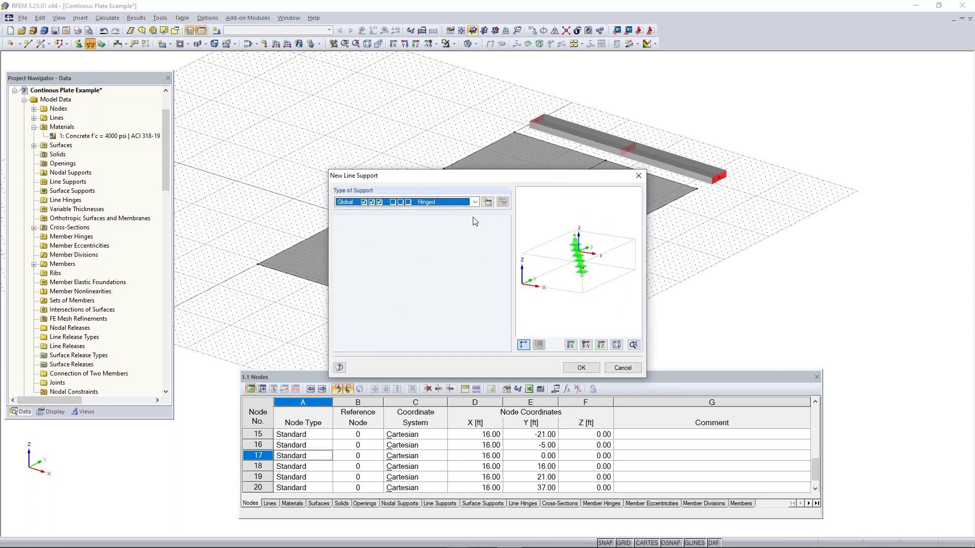
pyautogui.moveTo(541, 182); pyautogui.dragTo(697, 202)
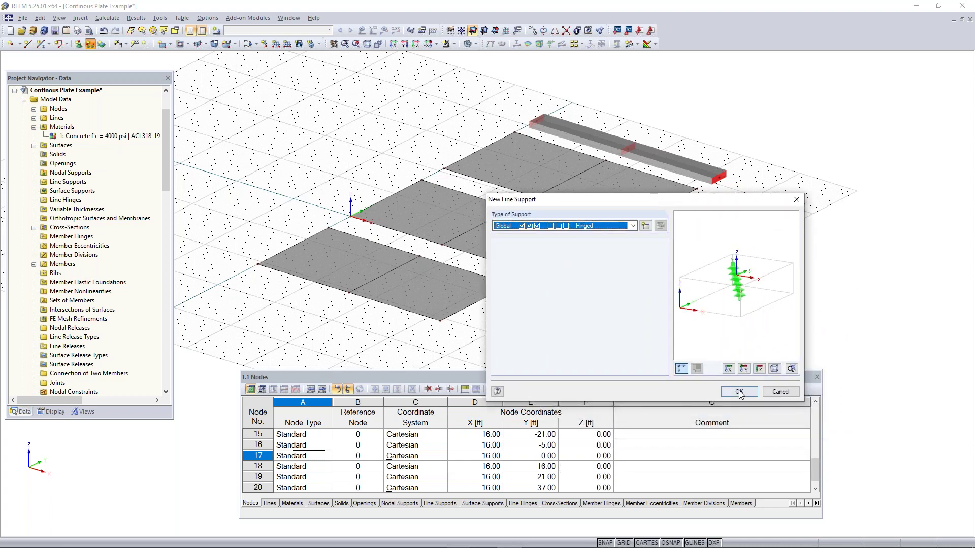
pyautogui.click(633, 226)
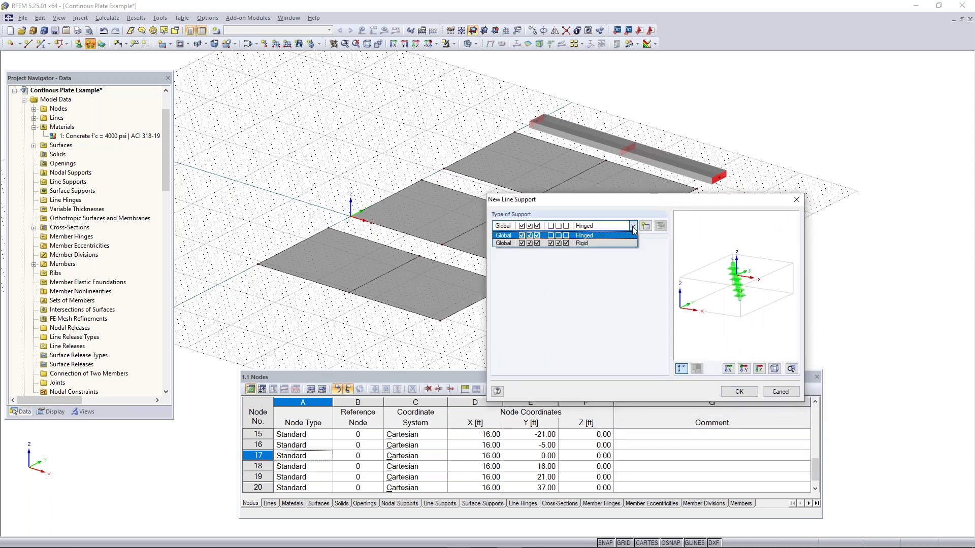
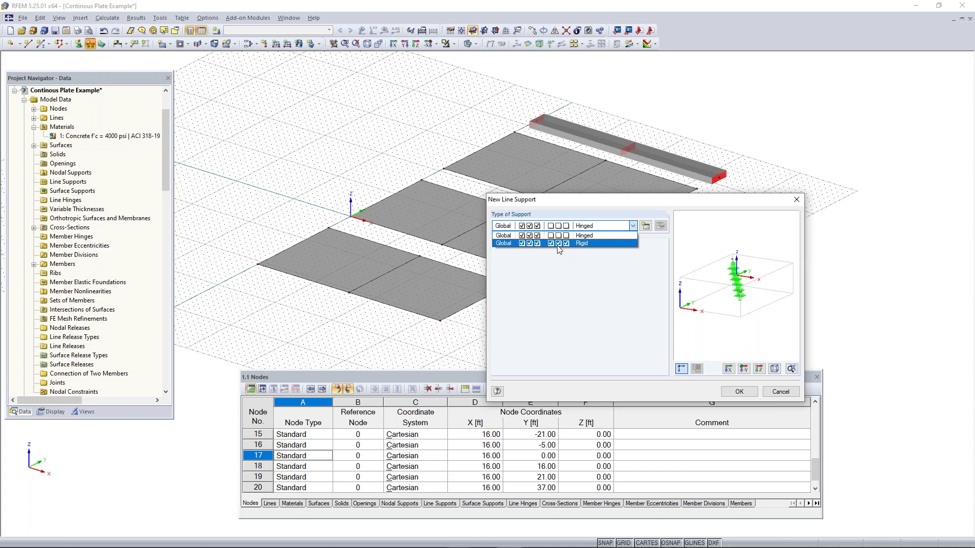
pyautogui.click(582, 237)
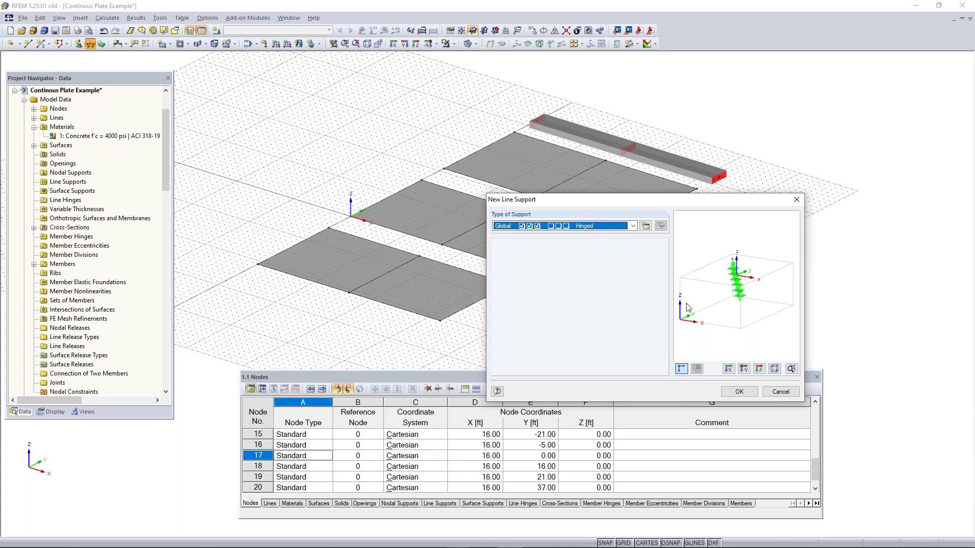
pyautogui.click(742, 395)
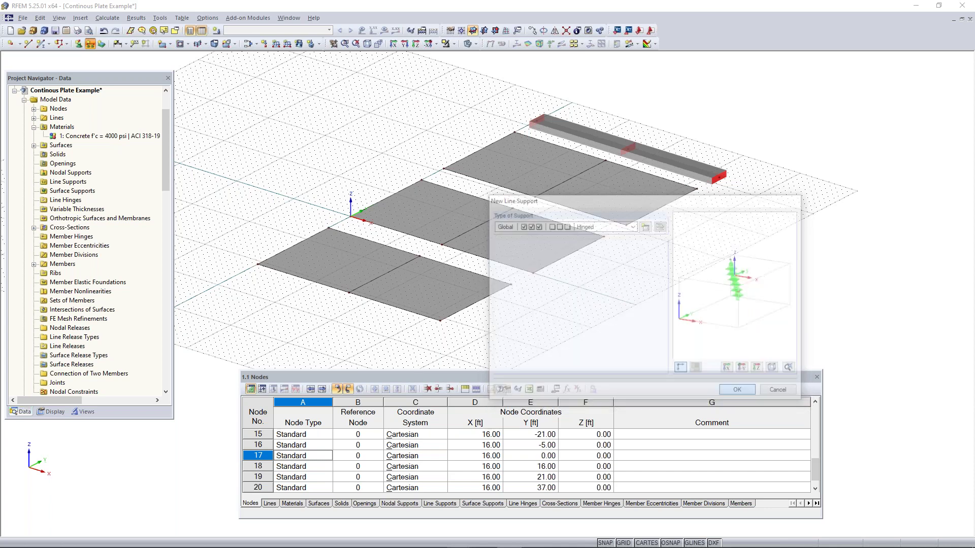
pyautogui.click(299, 241)
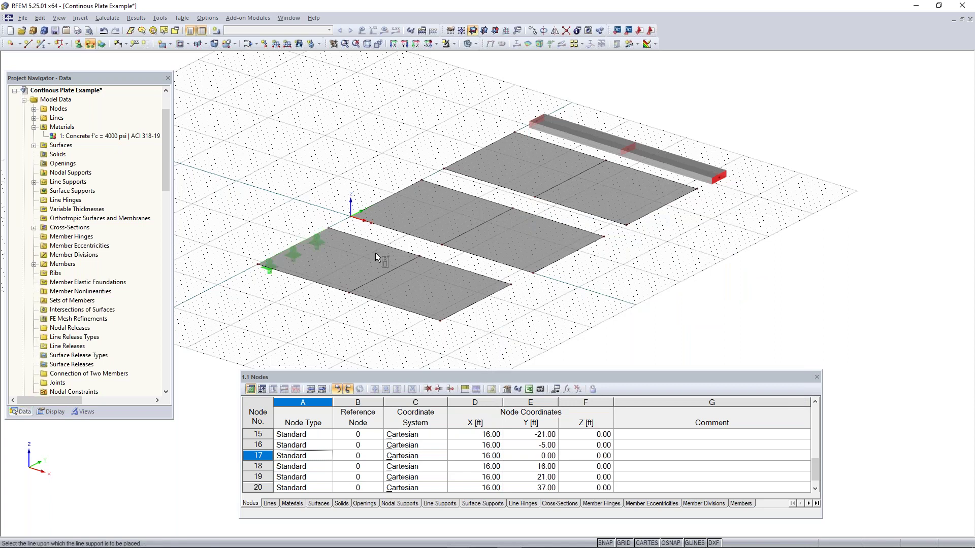
pyautogui.click(388, 272)
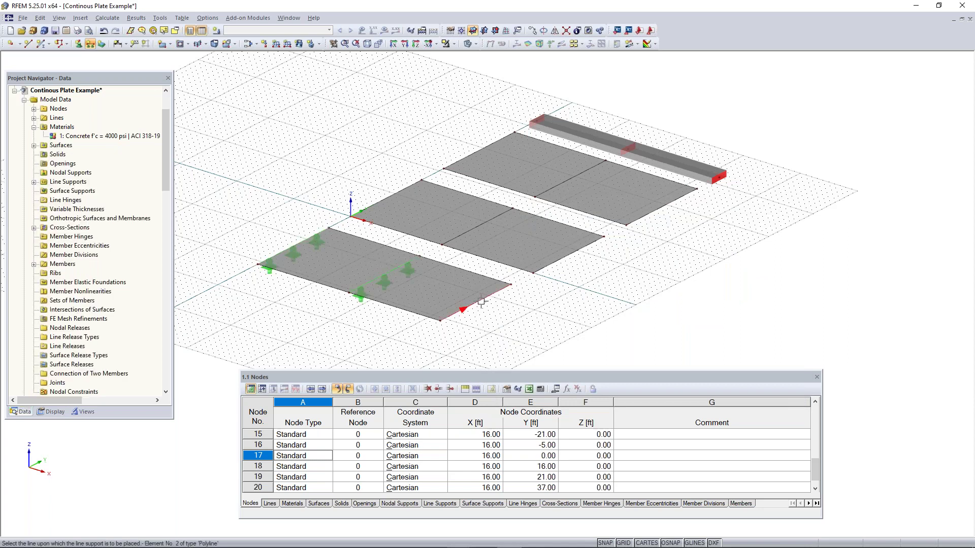
pyautogui.click(475, 303)
# Place the same Hinged line supports on the short edges and middle lines of the second and third plates
pyautogui.click(386, 198)
pyautogui.click(475, 231)
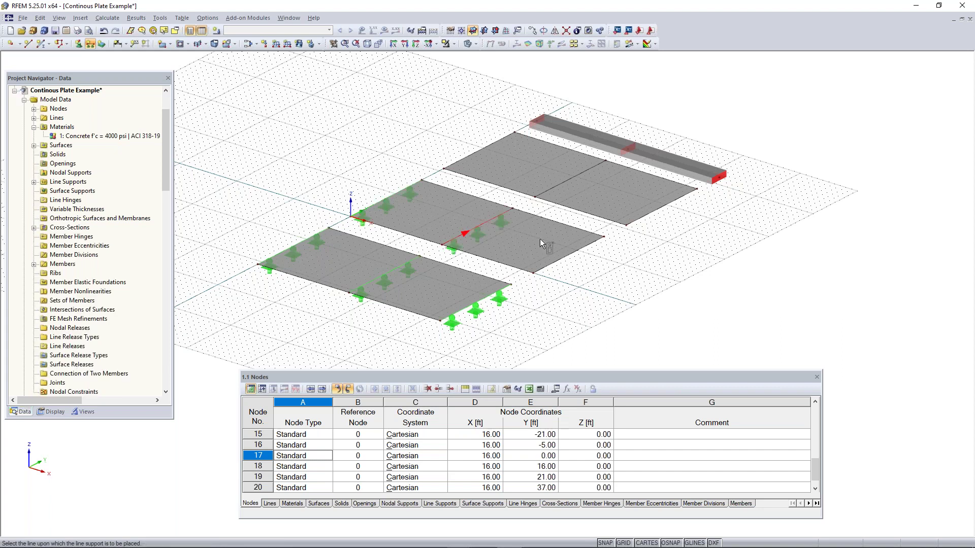
pyautogui.click(568, 254)
pyautogui.click(493, 144)
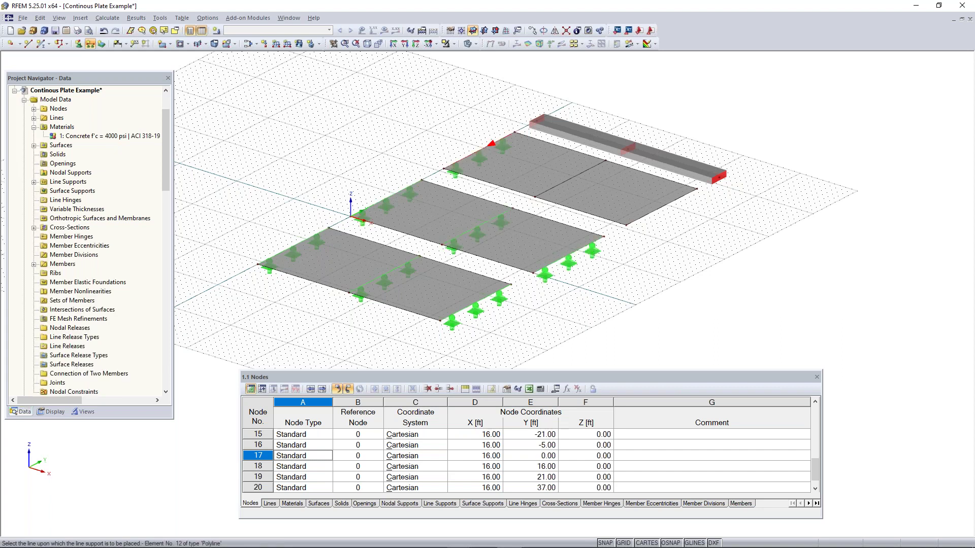
pyautogui.click(563, 181)
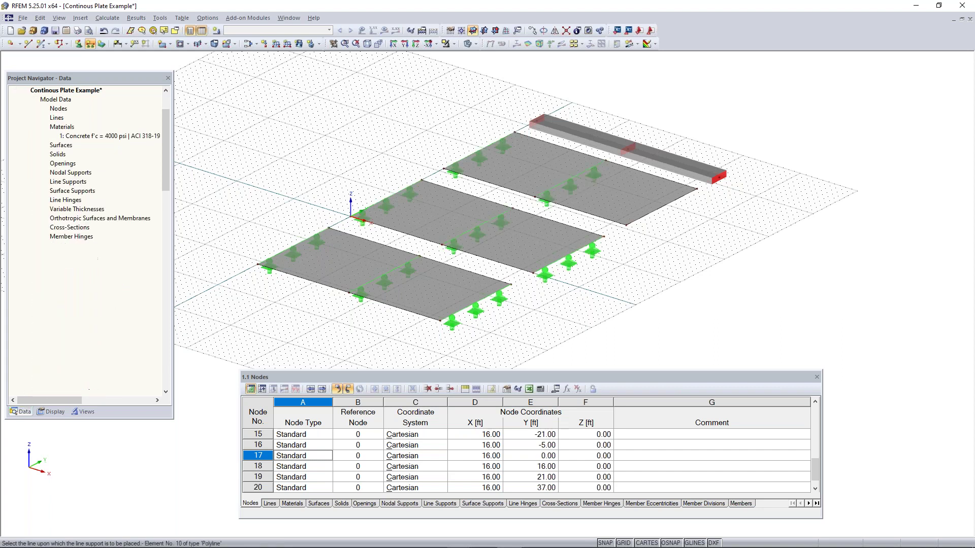
pyautogui.click(666, 205)
# Place Hinged nodal supports on the beam's midspan node and its end node at the far end from the Y axis
pyautogui.keyDown('ctrl'); pyautogui.moveTo(736, 236); pyautogui.dragTo(550, 204, button='middle'); pyautogui.keyUp('ctrl')
pyautogui.scroll(2, 547, 198)
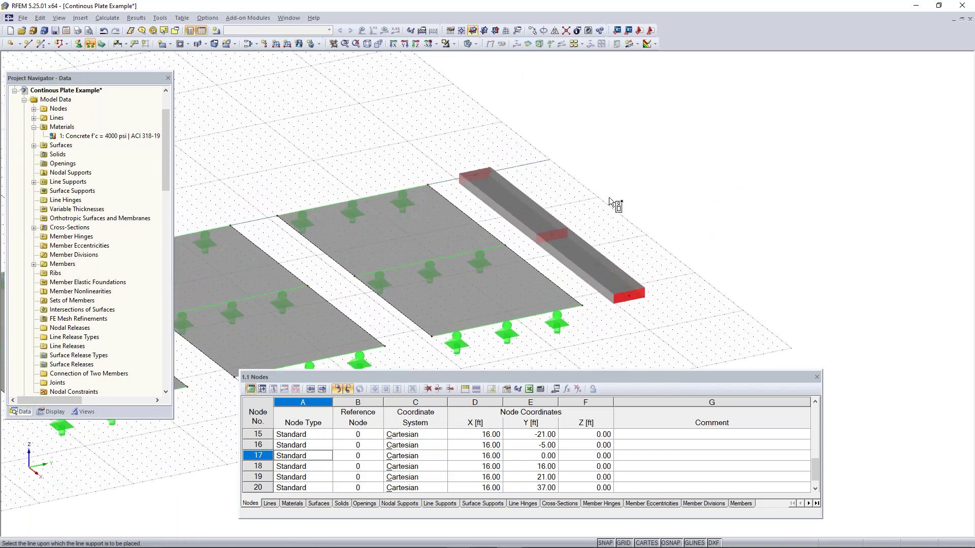
pyautogui.scroll(-2, 464, 220)
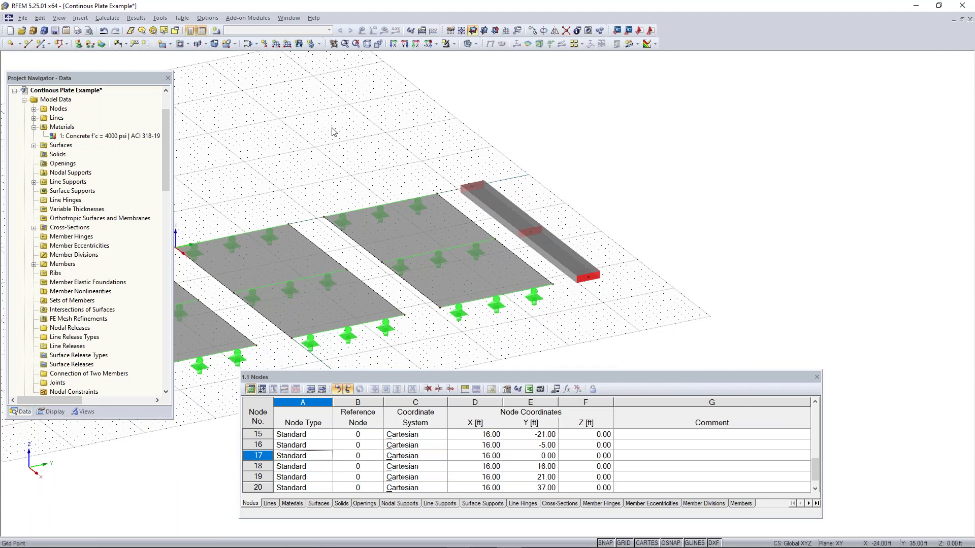
pyautogui.keyDown('ctrl'); pyautogui.moveTo(507, 259); pyautogui.dragTo(603, 284, button='middle'); pyautogui.keyUp('ctrl')
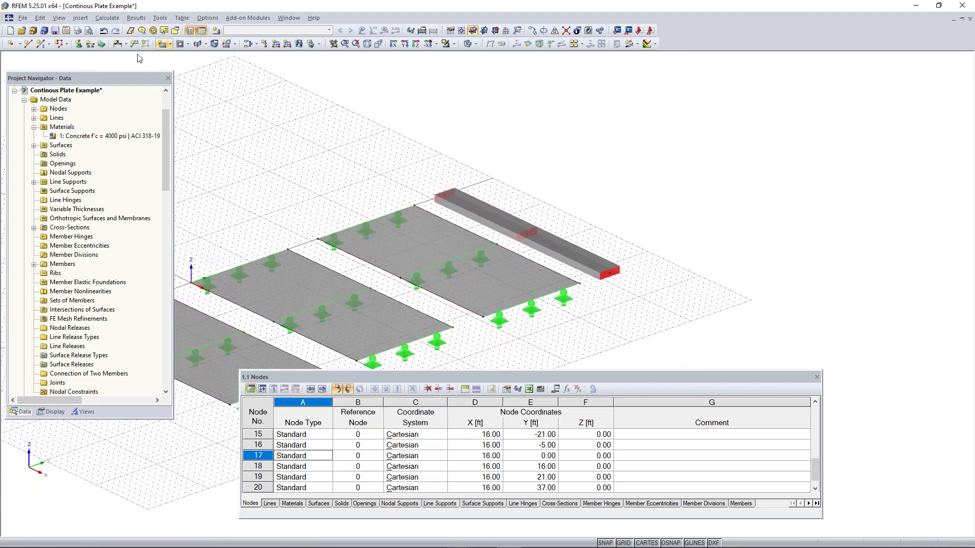
pyautogui.click(79, 45)
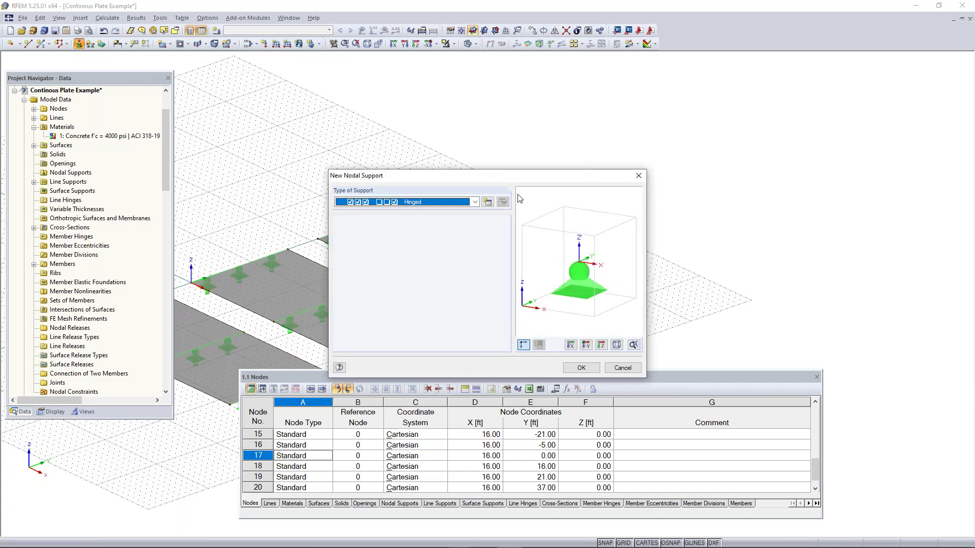
pyautogui.click(474, 203)
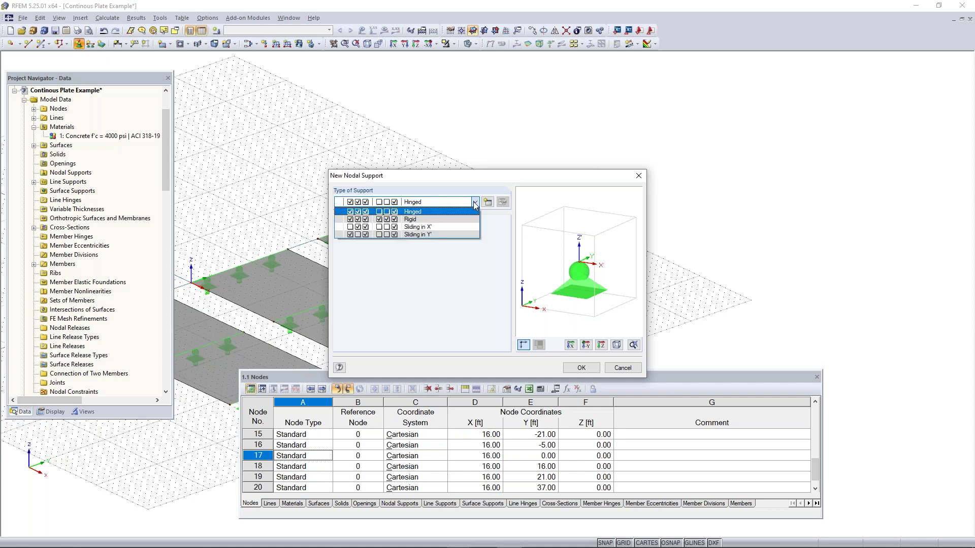
pyautogui.click(449, 228)
pyautogui.click(443, 202)
pyautogui.click(442, 235)
pyautogui.click(436, 203)
pyautogui.click(416, 211)
pyautogui.click(581, 368)
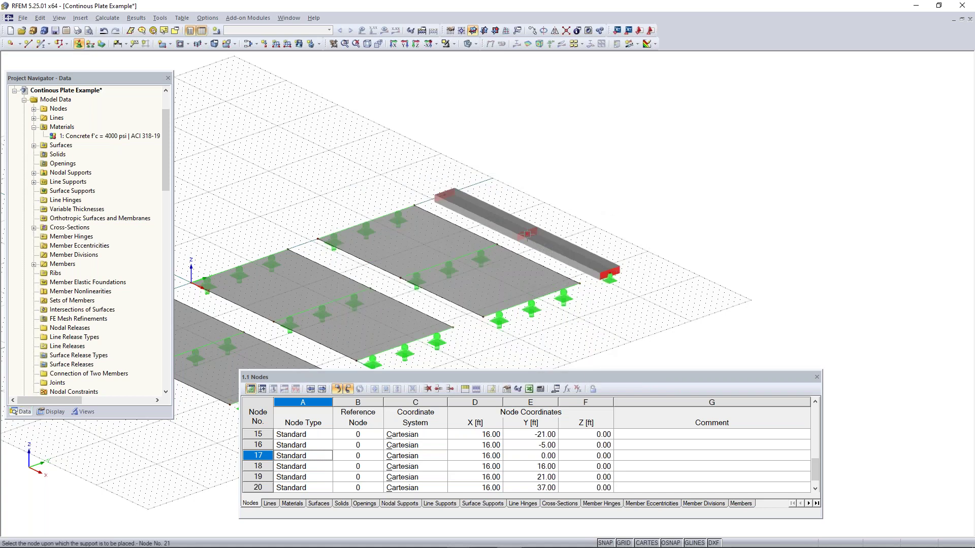
pyautogui.press('Escape')
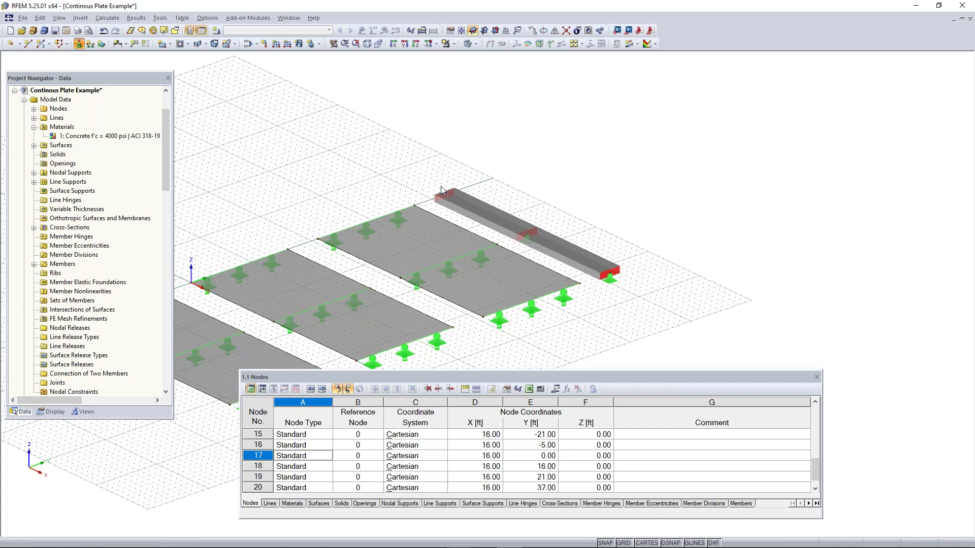
# Define a new nodal support type with rotation about X also restrained, and place it on the beam's start node
pyautogui.moveTo(452, 178); pyautogui.dragTo(213, 151)
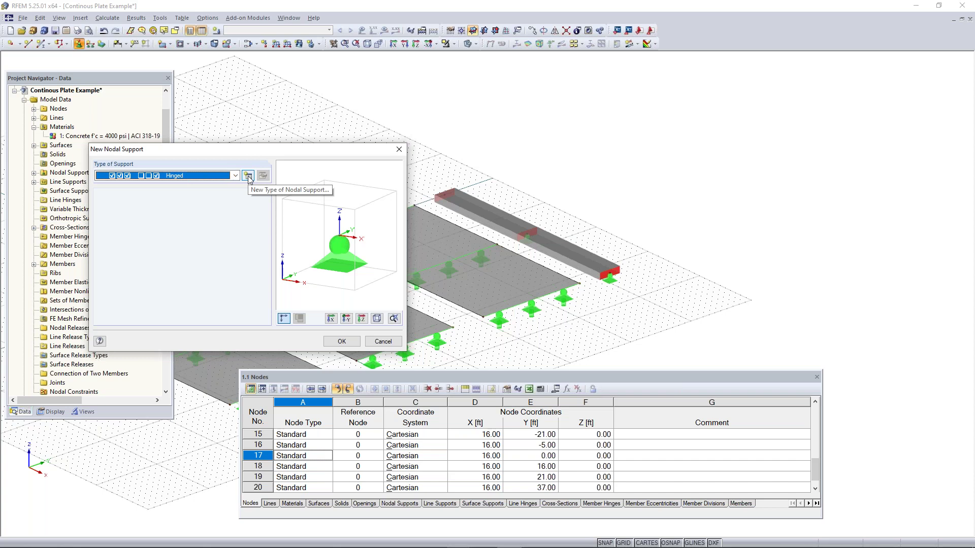
pyautogui.click(248, 176)
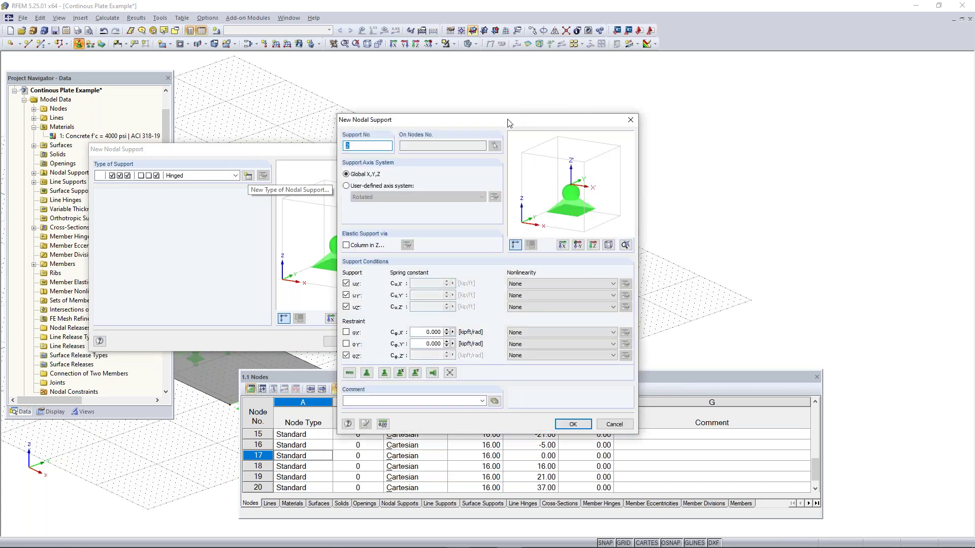
pyautogui.moveTo(508, 123); pyautogui.dragTo(252, 101)
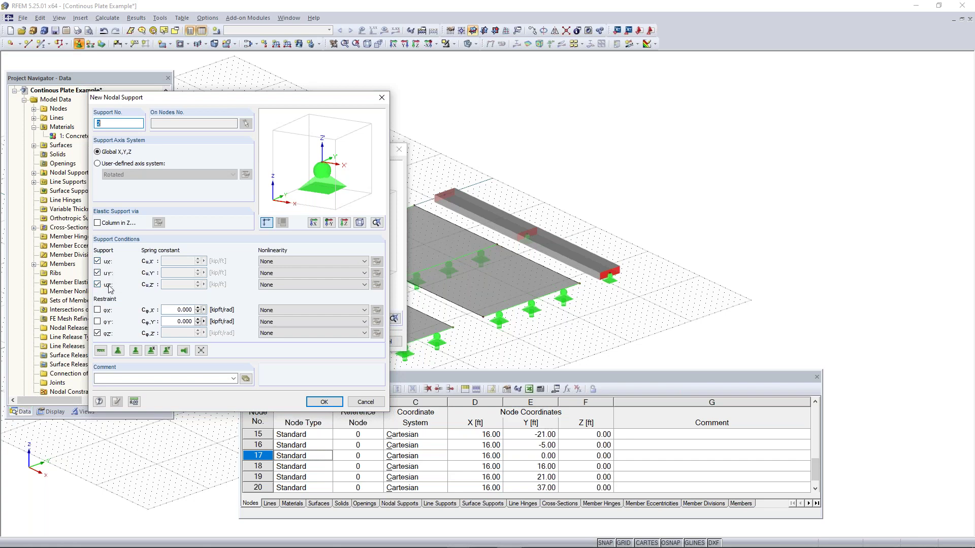
pyautogui.click(98, 310)
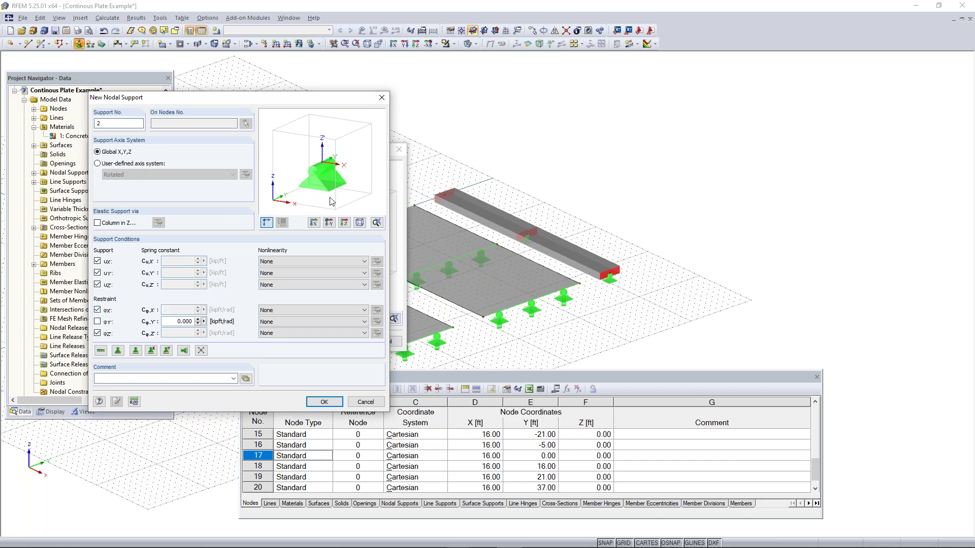
pyautogui.click(324, 402)
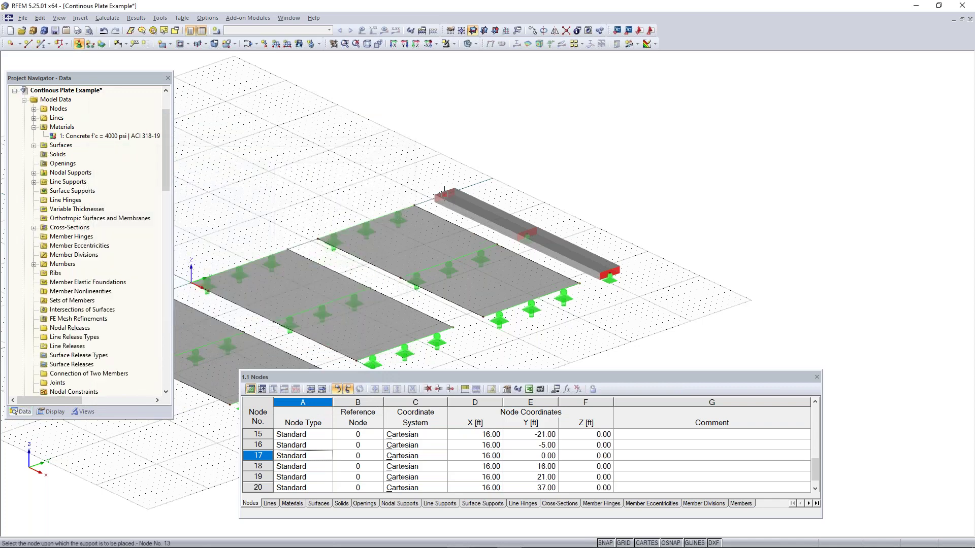
pyautogui.click(532, 232)
# Switch the model display to wireframe and examine the support at the beam's start node
pyautogui.scroll(4, 532, 233)
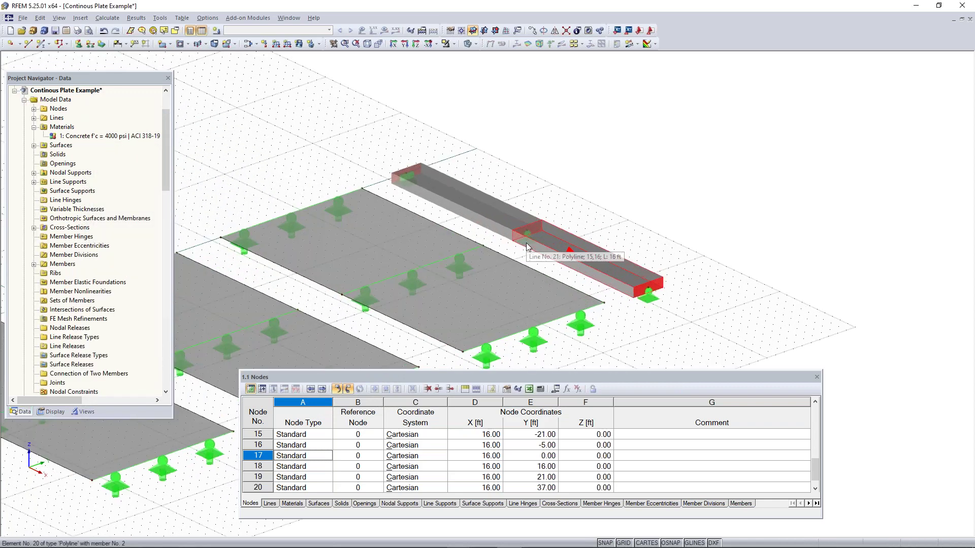
pyautogui.click(468, 44)
pyautogui.click(467, 43)
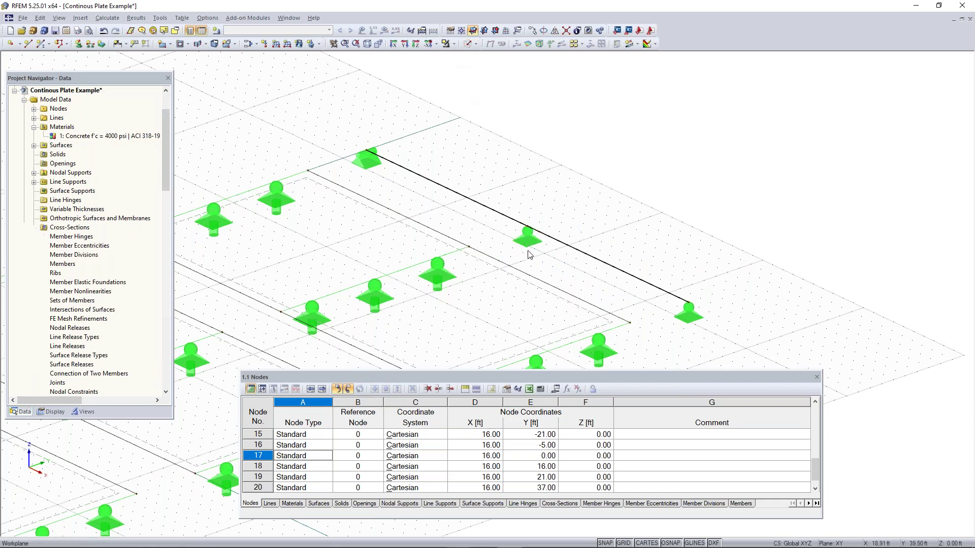
pyautogui.scroll(3, 550, 248)
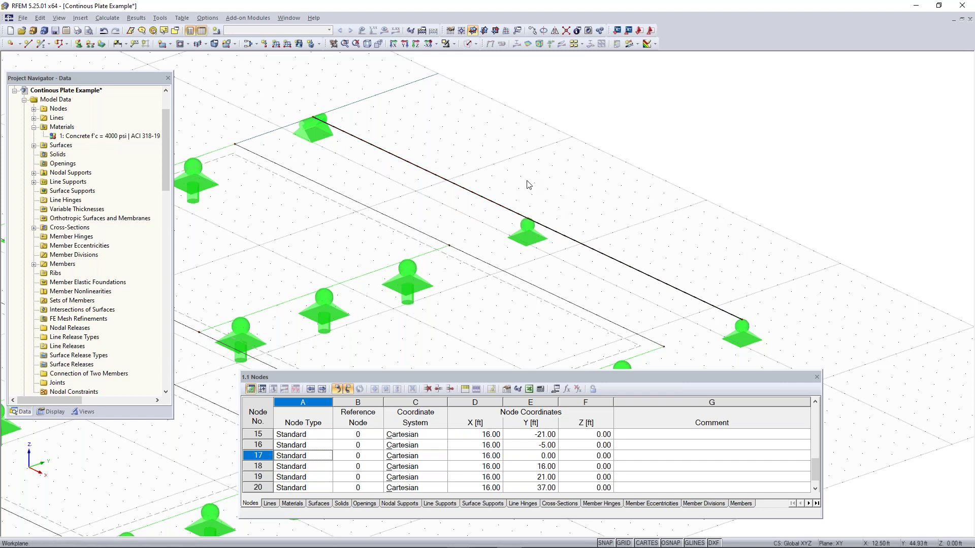
pyautogui.scroll(-2, 538, 184)
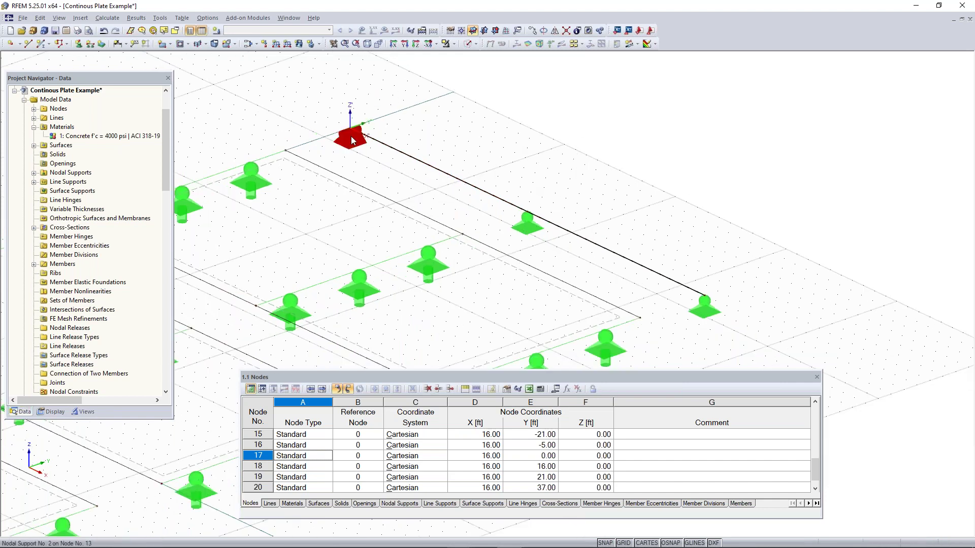
pyautogui.scroll(3, 347, 140)
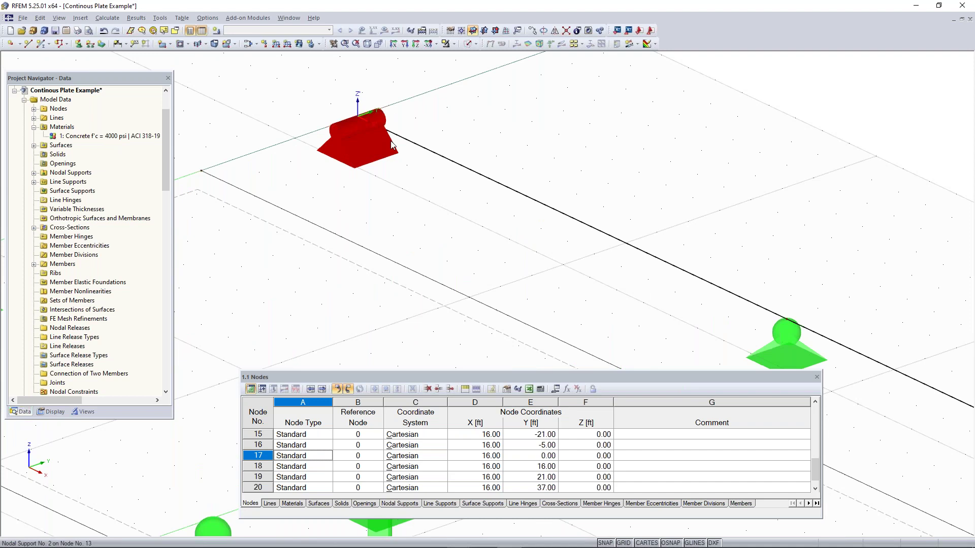
pyautogui.scroll(-2, 396, 155)
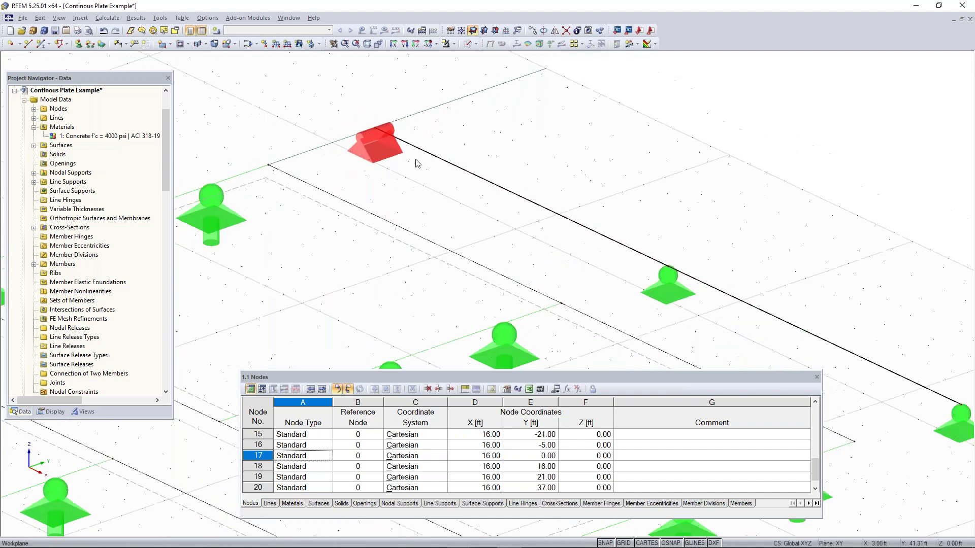
pyautogui.scroll(-2, 380, 143)
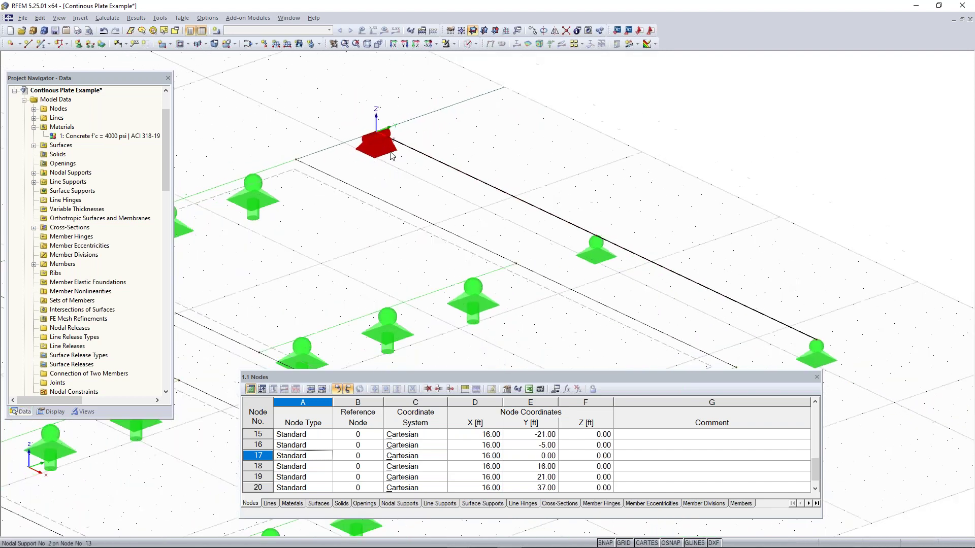
# Show the local axis systems of the beam members
pyautogui.rightClick(462, 176)
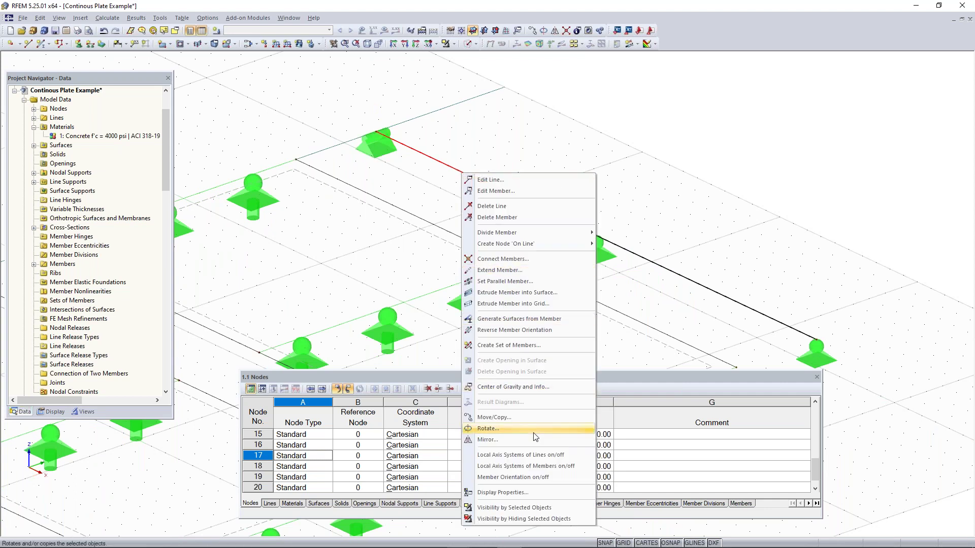
pyautogui.click(526, 466)
pyautogui.moveTo(637, 288); pyautogui.dragTo(560, 263, button='middle')
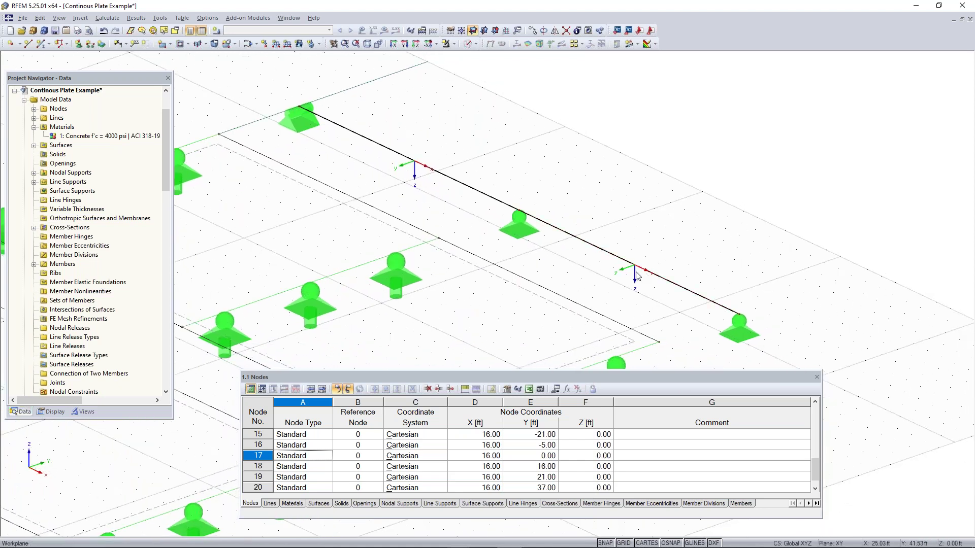
pyautogui.scroll(2, 638, 277)
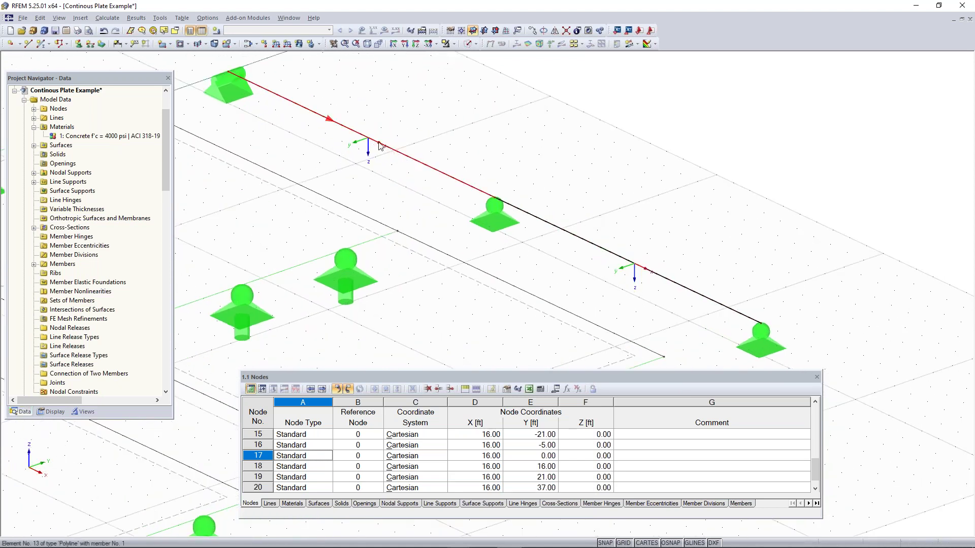
# Hide the local axis systems of the beam members
pyautogui.scroll(-3, 392, 153)
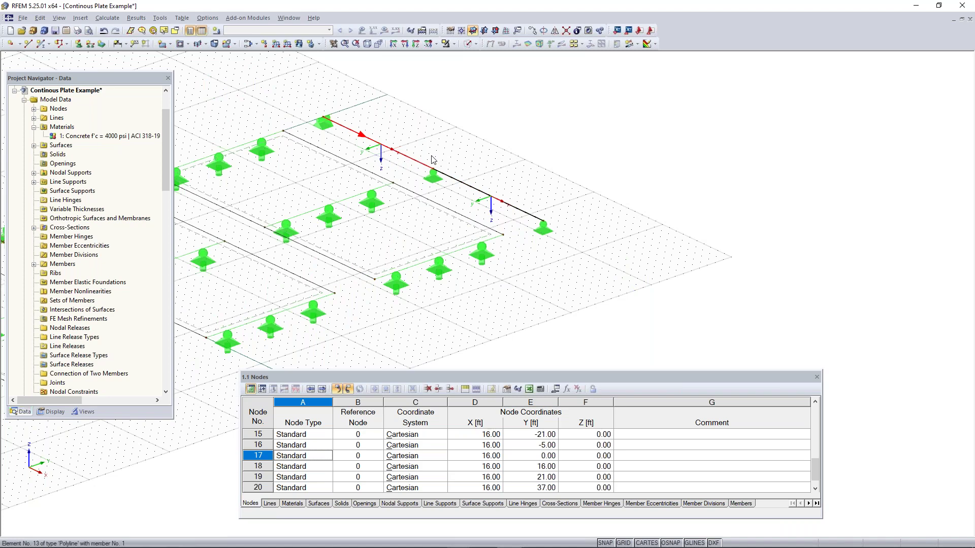
pyautogui.rightClick(394, 150)
pyautogui.click(458, 442)
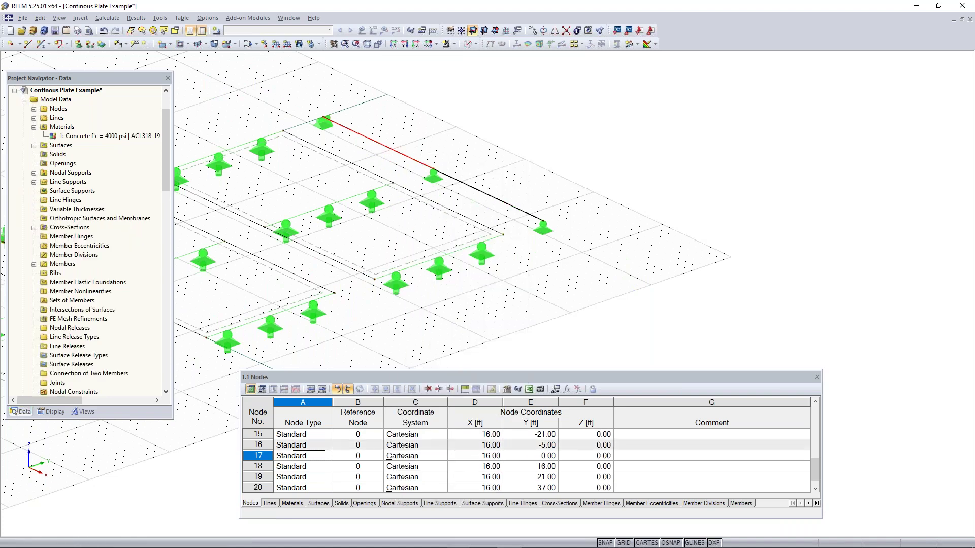
pyautogui.scroll(-3, 609, 264)
pyautogui.click(634, 260)
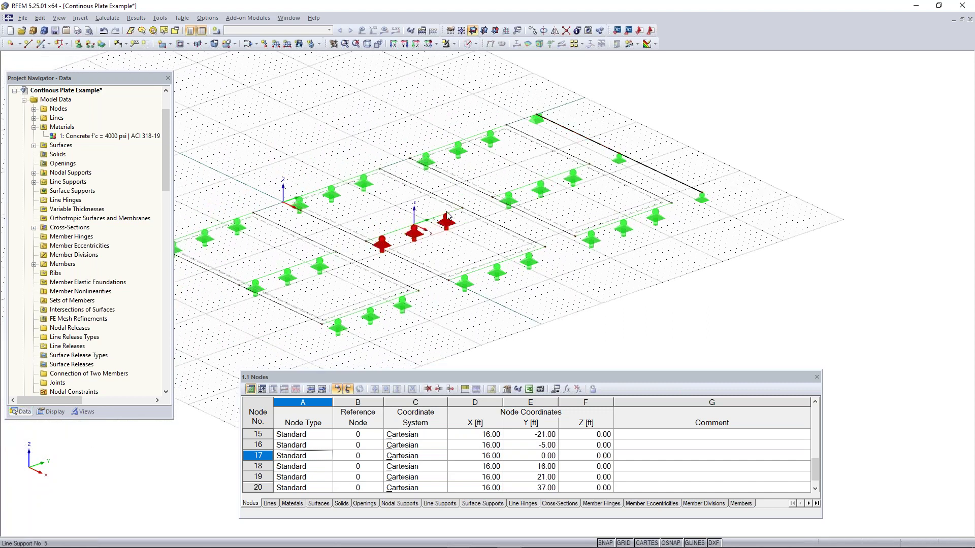
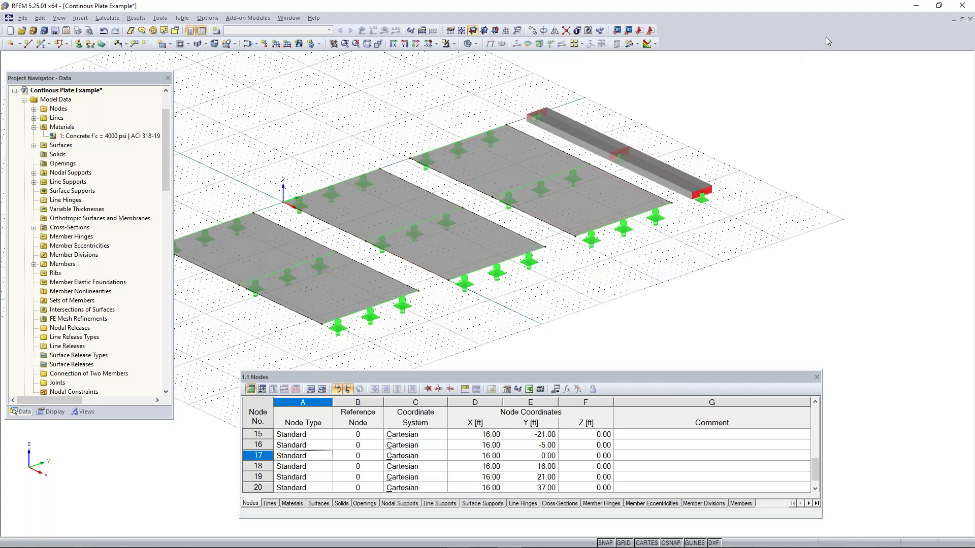
# Create a new load case with the description "Load Case 1" in the Dead action category
pyautogui.moveTo(406, 116); pyautogui.dragTo(474, 107, button='middle')
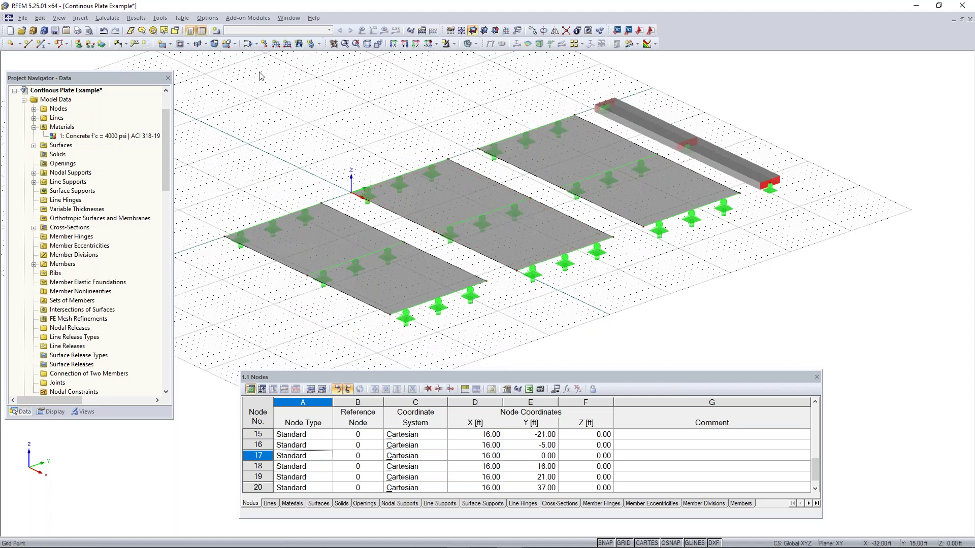
pyautogui.click(217, 32)
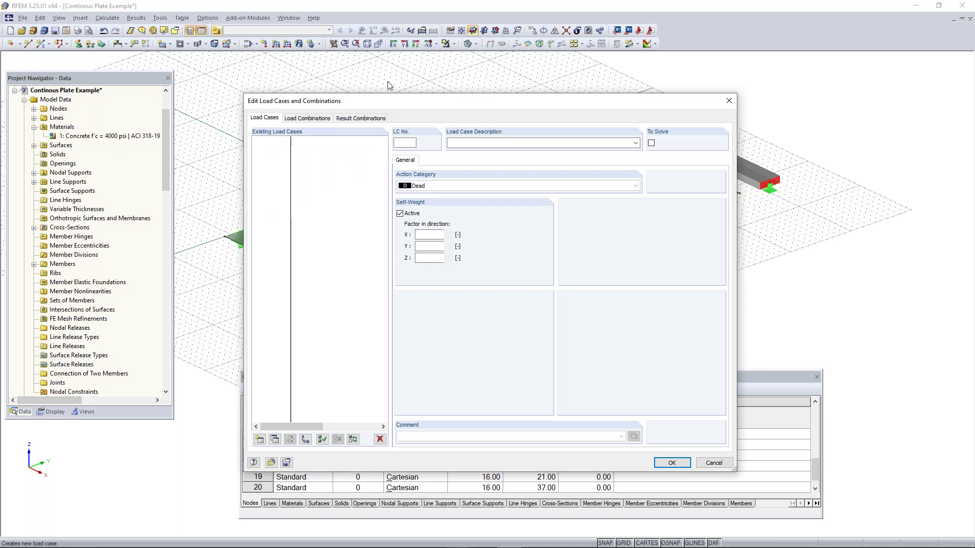
pyautogui.moveTo(411, 83); pyautogui.dragTo(343, 89)
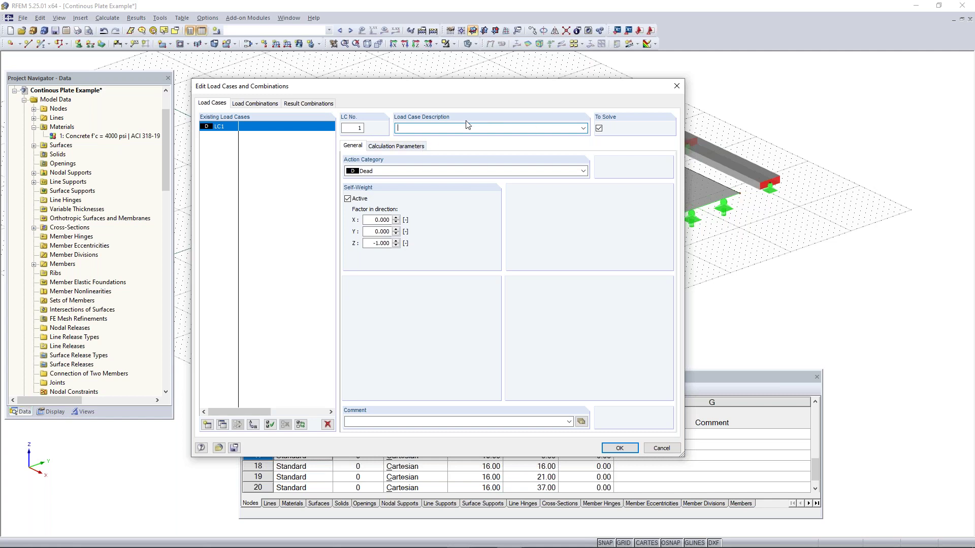
pyautogui.write('oad case ')
pyautogui.write('Case')
# Deactivate the self-weight of Load Case 1 and accept the load case definition
pyautogui.click(358, 200)
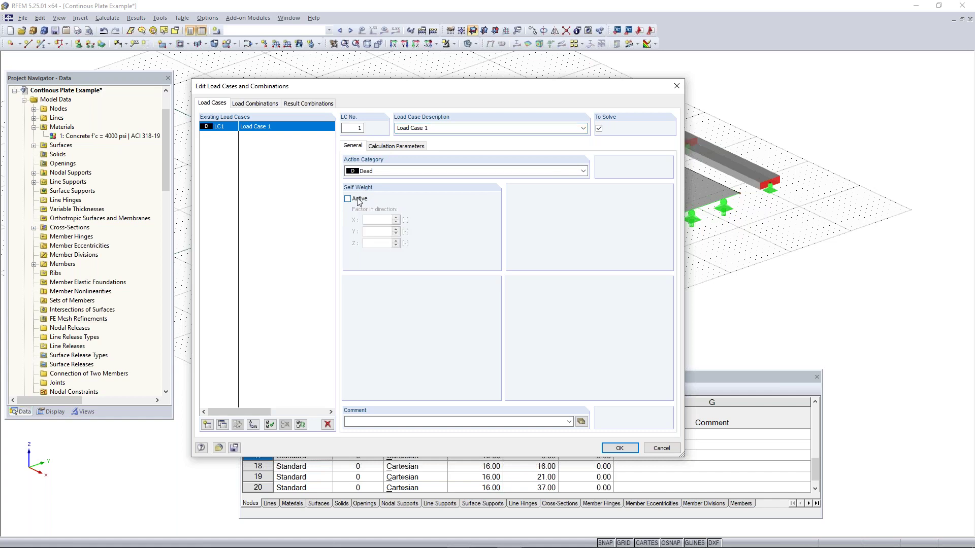
pyautogui.click(359, 201)
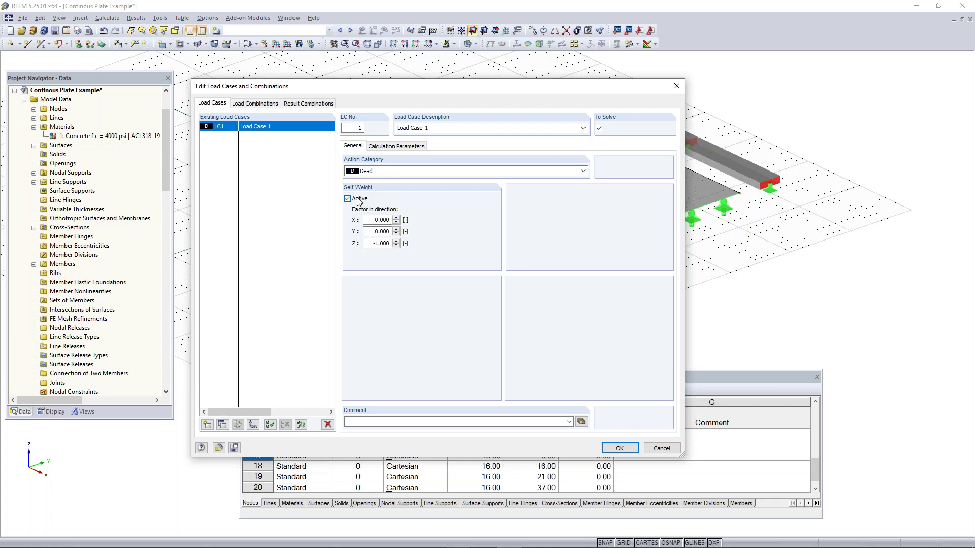
pyautogui.doubleClick(381, 244)
pyautogui.click(371, 244)
pyautogui.click(356, 198)
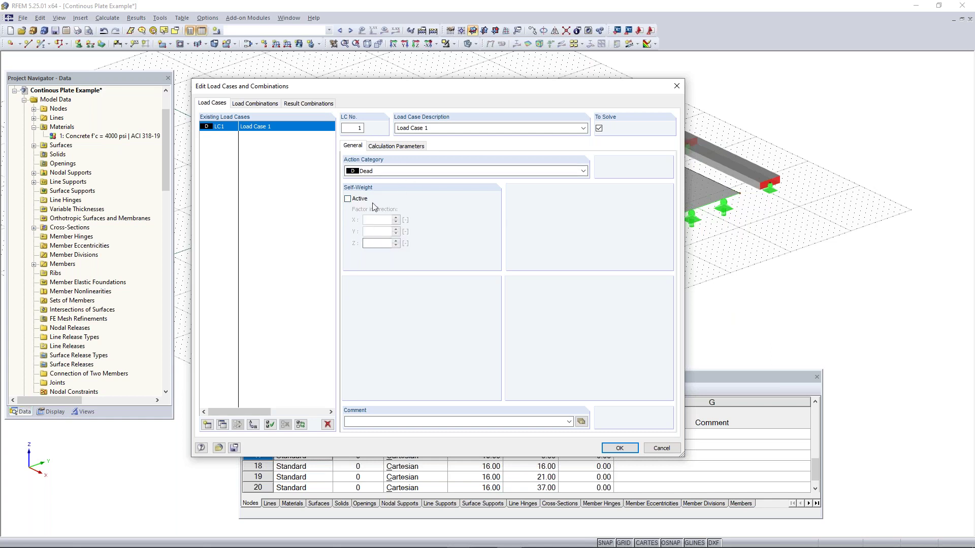
pyautogui.click(620, 447)
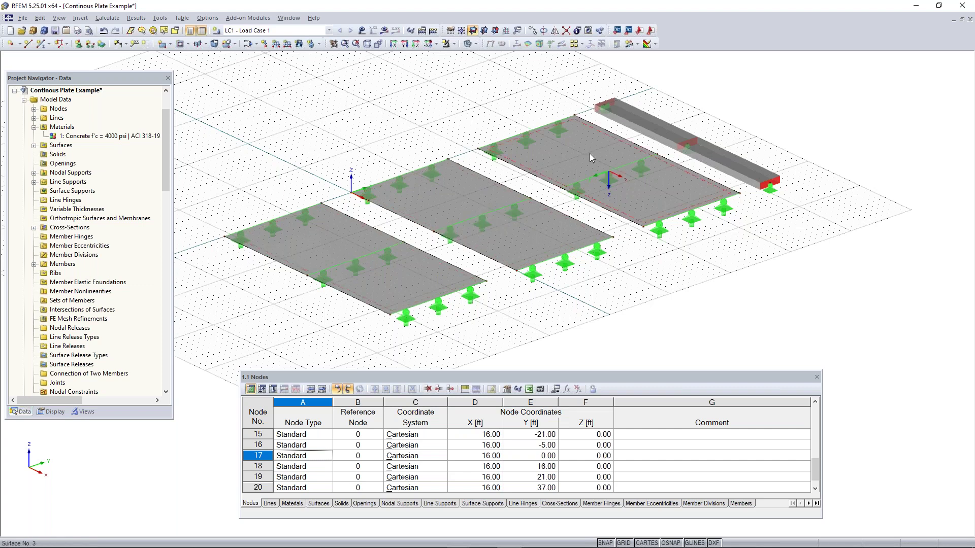
pyautogui.click(300, 46)
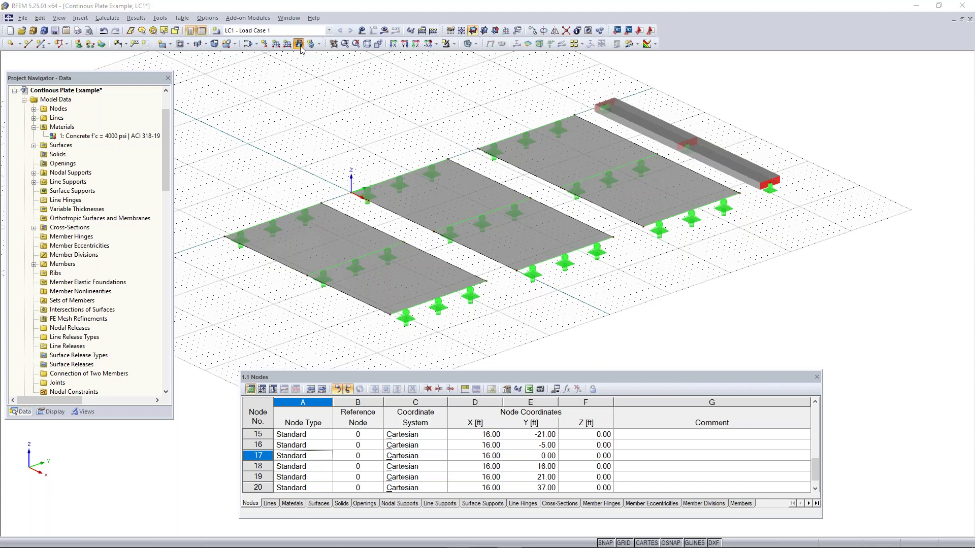
pyautogui.click(681, 121)
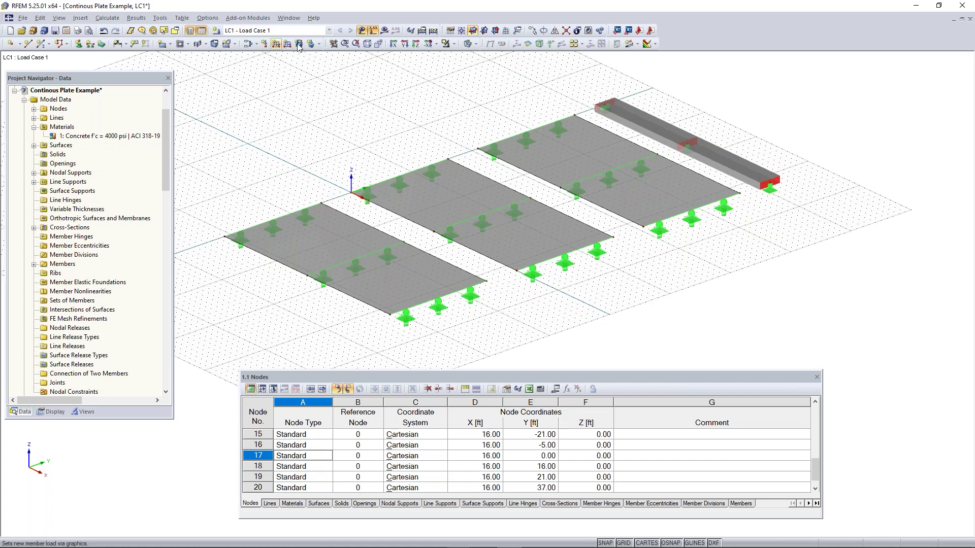
pyautogui.click(79, 17)
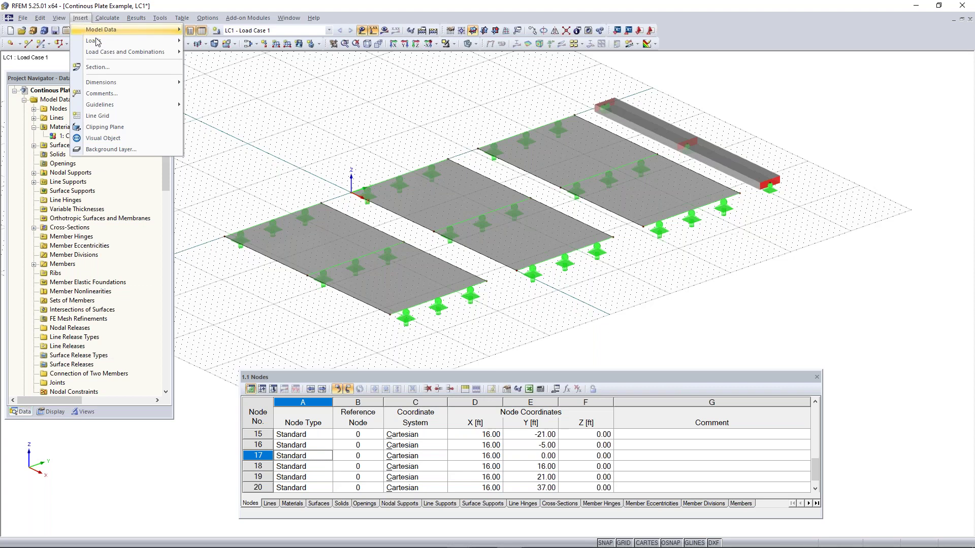
pyautogui.moveTo(97, 43)
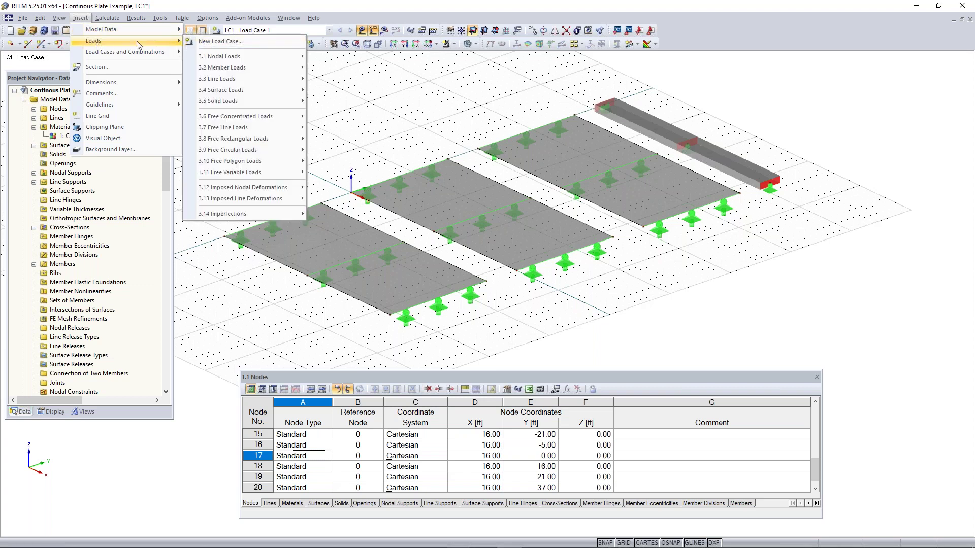
pyautogui.click(354, 89)
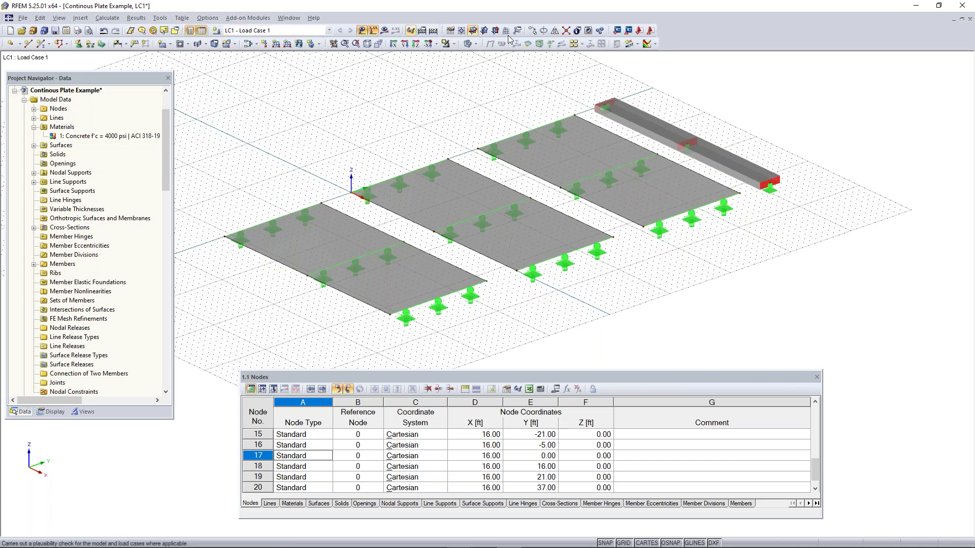
# Apply a uniform surface force load of 0.210 ksf in the global ZL direction to all three plates
pyautogui.click(299, 43)
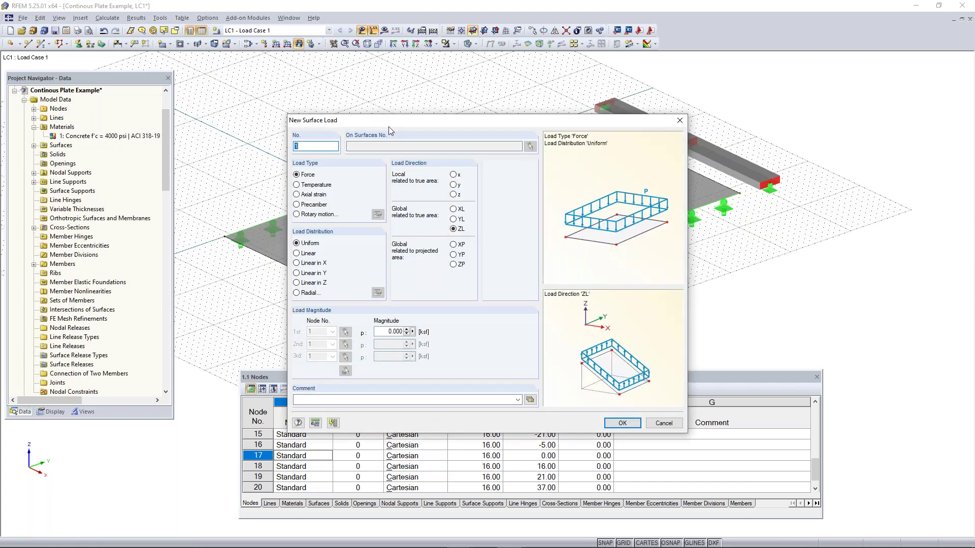
pyautogui.moveTo(388, 124); pyautogui.dragTo(362, 112)
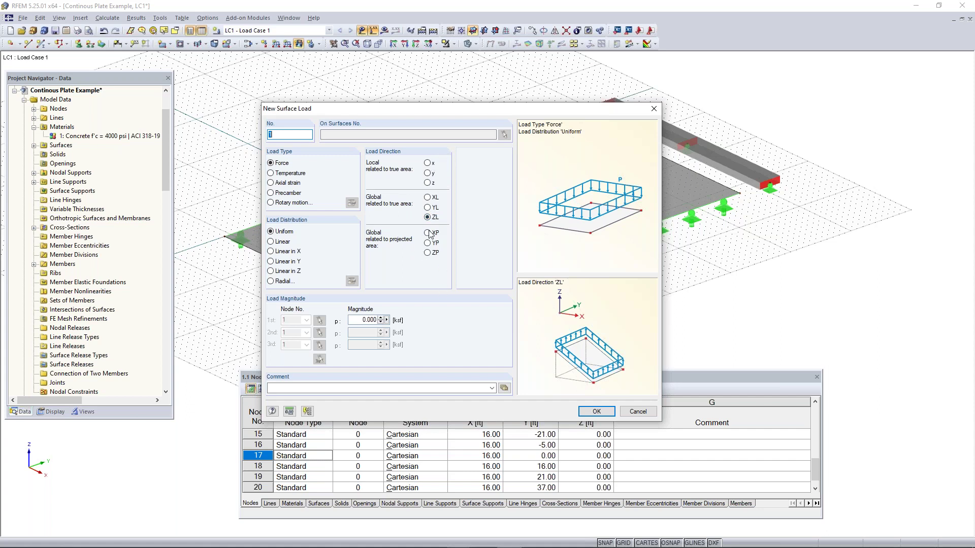
pyautogui.click(368, 320)
pyautogui.write('0.210')
pyautogui.click(608, 411)
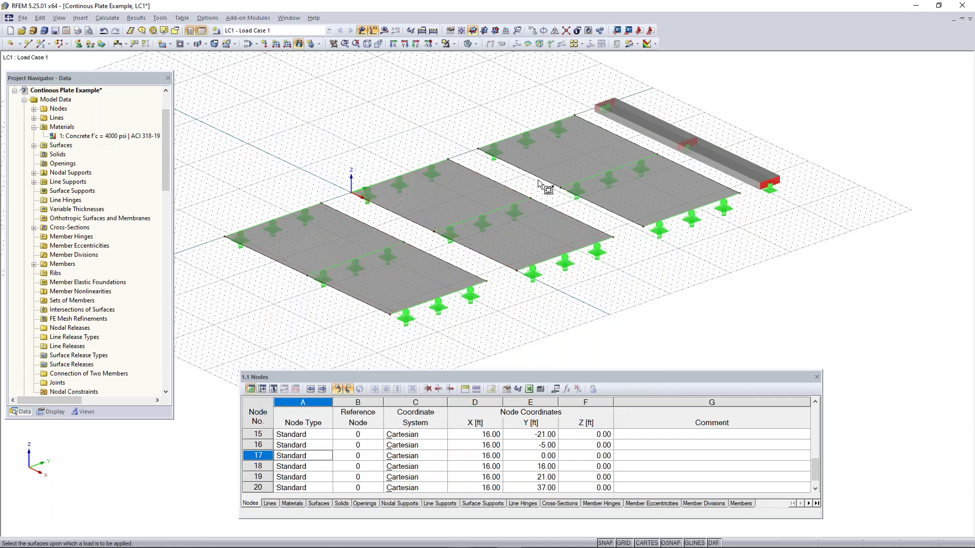
pyautogui.click(312, 246)
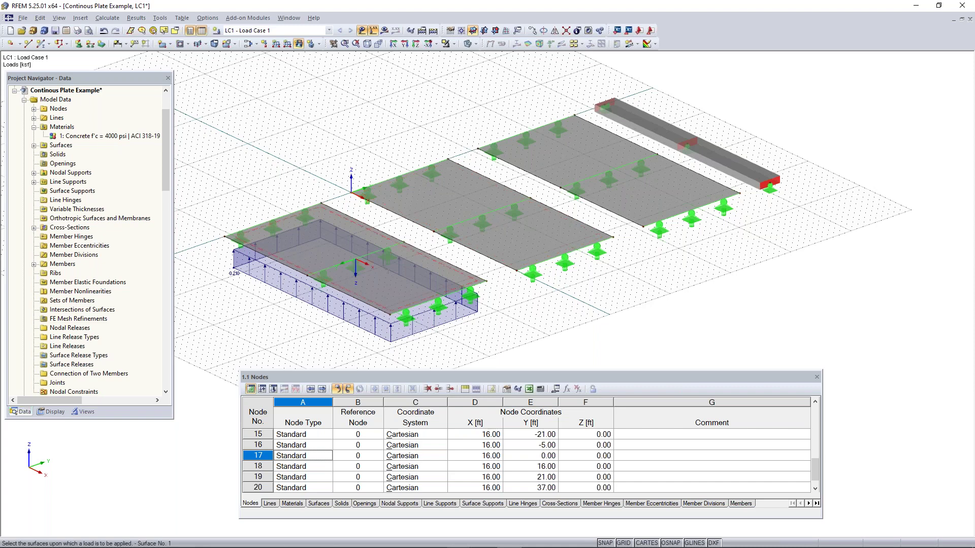
pyautogui.click(462, 196)
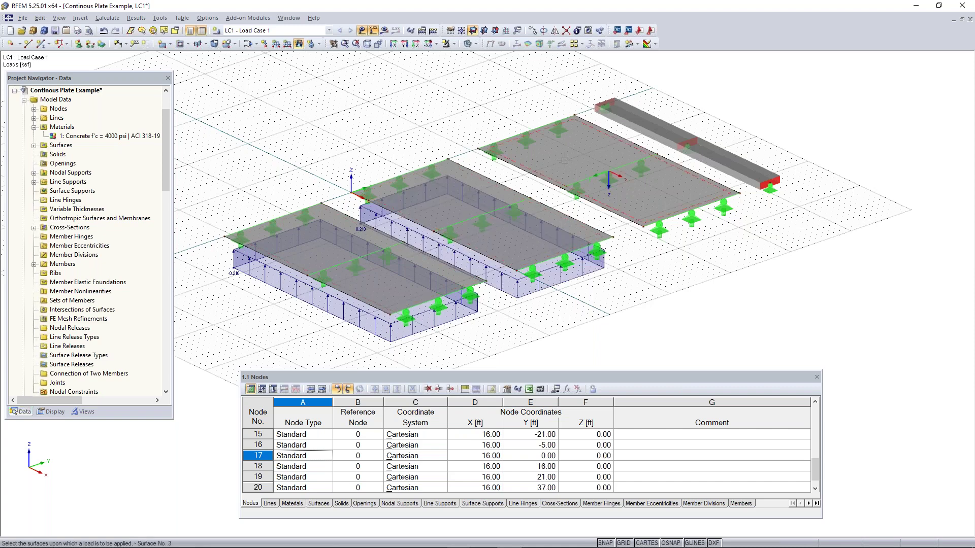
pyautogui.click(608, 173)
# Reverse the surface loads on all three plates by setting their magnitude to -0.210 ksf
pyautogui.keyDown('ctrl'); pyautogui.moveTo(632, 303); pyautogui.dragTo(611, 296, button='middle'); pyautogui.keyUp('ctrl')
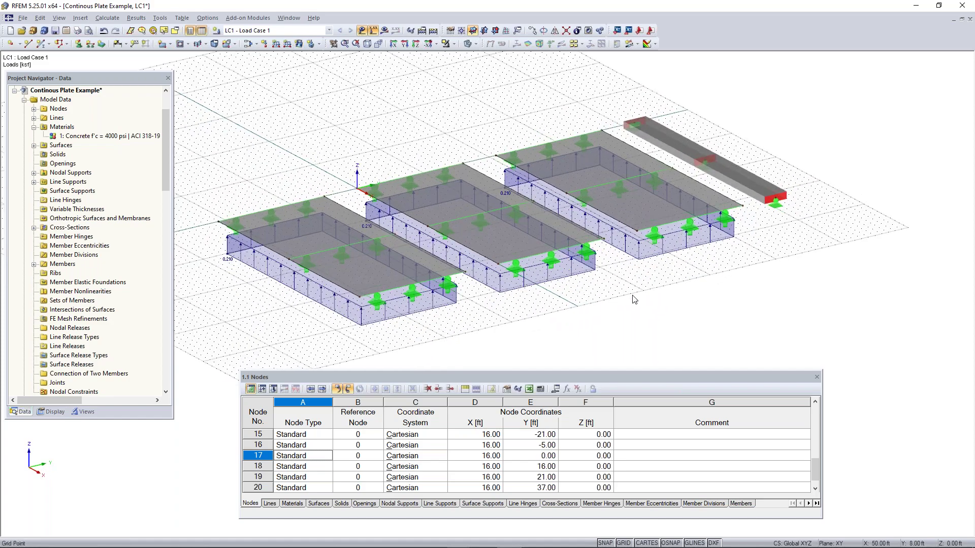
pyautogui.rightClick(634, 300)
pyautogui.click(622, 313)
pyautogui.keyDown('ctrl'); pyautogui.moveTo(638, 318); pyautogui.dragTo(497, 229, button='middle'); pyautogui.keyUp('ctrl')
pyautogui.rightClick(497, 228)
pyautogui.click(725, 246)
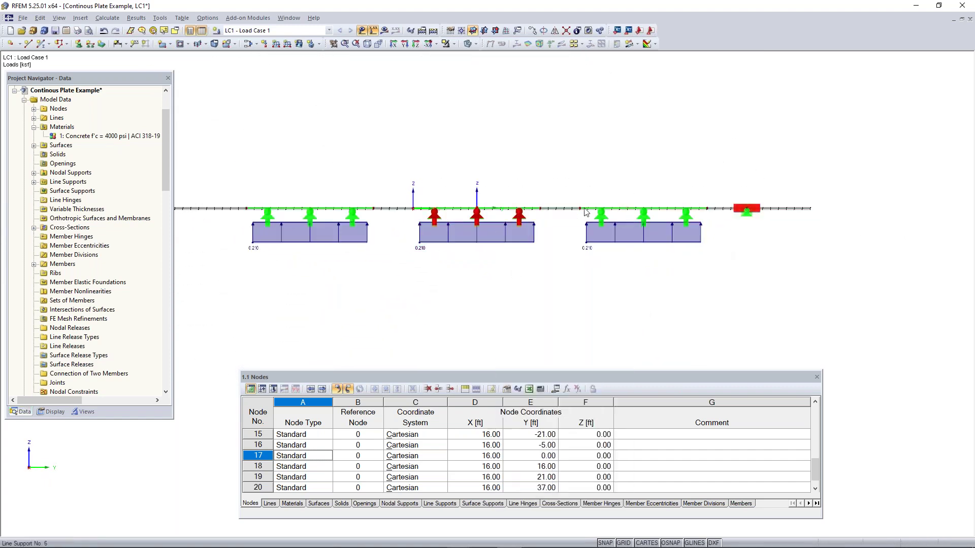
pyautogui.moveTo(726, 232); pyautogui.dragTo(232, 307)
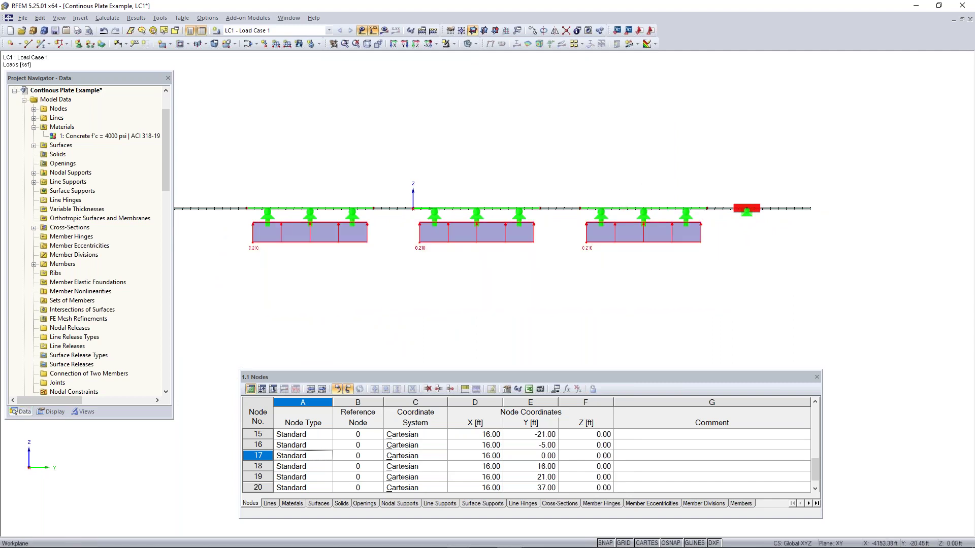
pyautogui.doubleClick(310, 235)
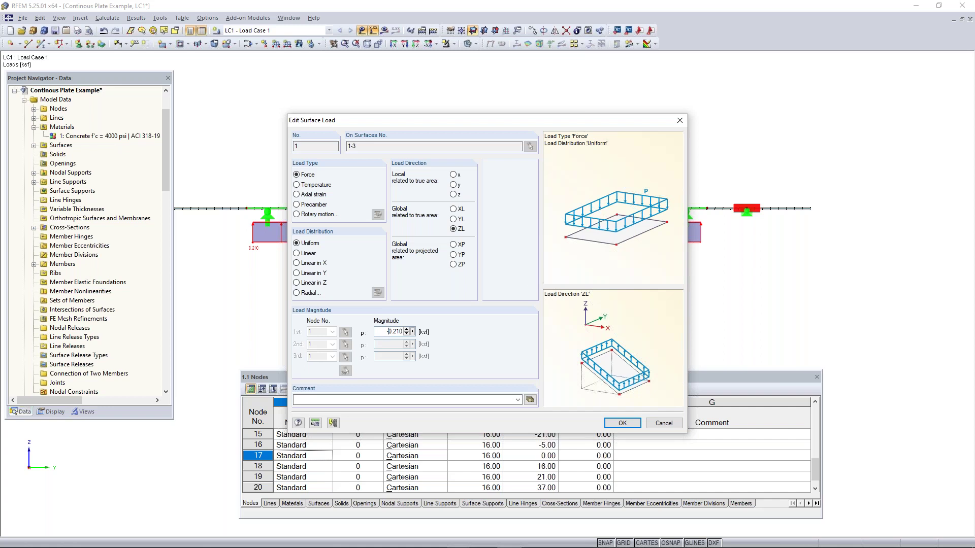
pyautogui.click(623, 426)
pyautogui.keyDown('ctrl'); pyautogui.moveTo(420, 265); pyautogui.dragTo(587, 339, button='middle'); pyautogui.keyUp('ctrl')
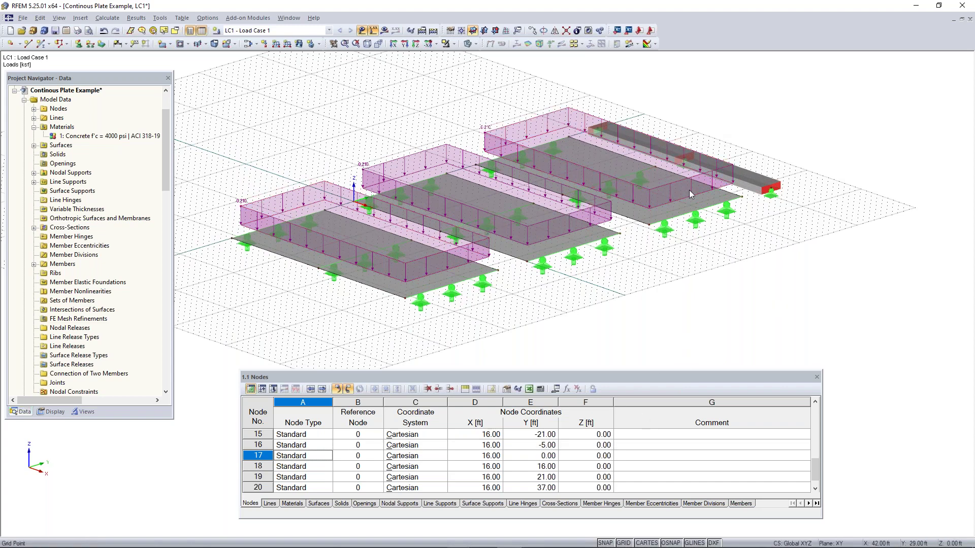
# Turn off the work plane grid display around the plates and the beam
pyautogui.scroll(-2, 455, 244)
pyautogui.moveTo(455, 245); pyautogui.dragTo(573, 278, button='middle')
pyautogui.moveTo(719, 297); pyautogui.dragTo(650, 250, button='middle')
pyautogui.scroll(2, 650, 250)
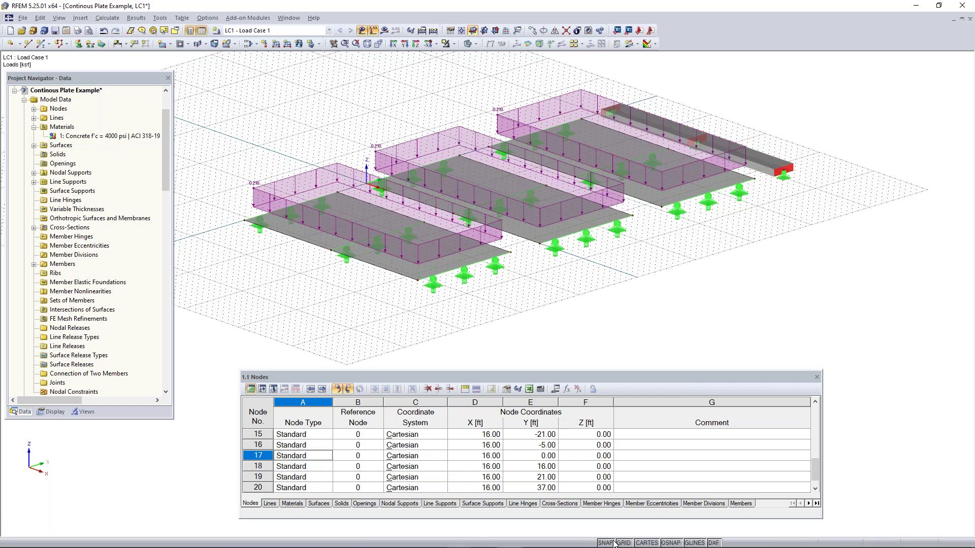
pyautogui.click(653, 544)
pyautogui.click(653, 543)
pyautogui.click(623, 543)
pyautogui.scroll(-1, 528, 307)
pyautogui.keyDown('ctrl'); pyautogui.moveTo(528, 307); pyautogui.dragTo(503, 317, button='middle'); pyautogui.keyUp('ctrl')
pyautogui.moveTo(636, 289); pyautogui.dragTo(604, 298, button='middle')
pyautogui.keyDown('ctrl'); pyautogui.moveTo(603, 298); pyautogui.dragTo(671, 292, button='middle'); pyautogui.keyUp('ctrl')
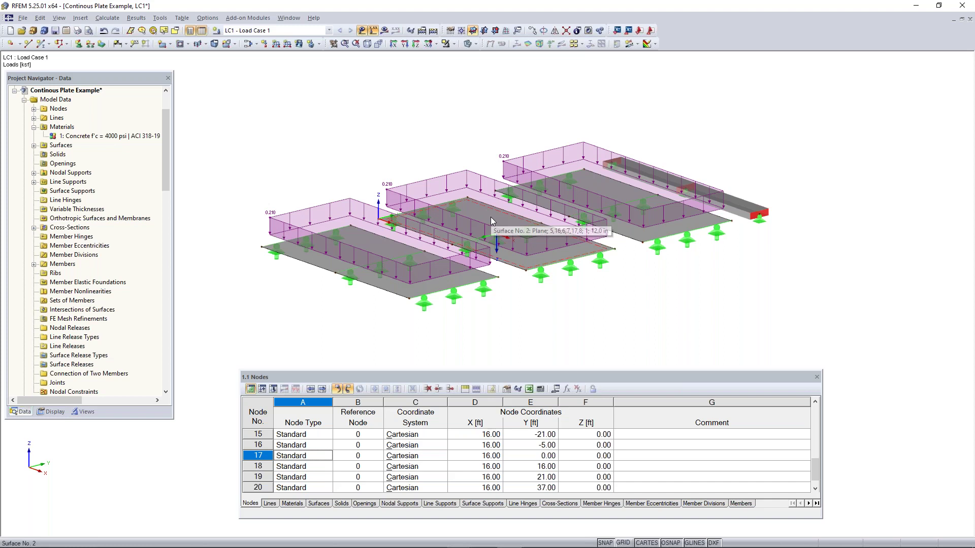
pyautogui.keyDown('ctrl'); pyautogui.moveTo(770, 174); pyautogui.dragTo(678, 173, button='middle'); pyautogui.keyUp('ctrl')
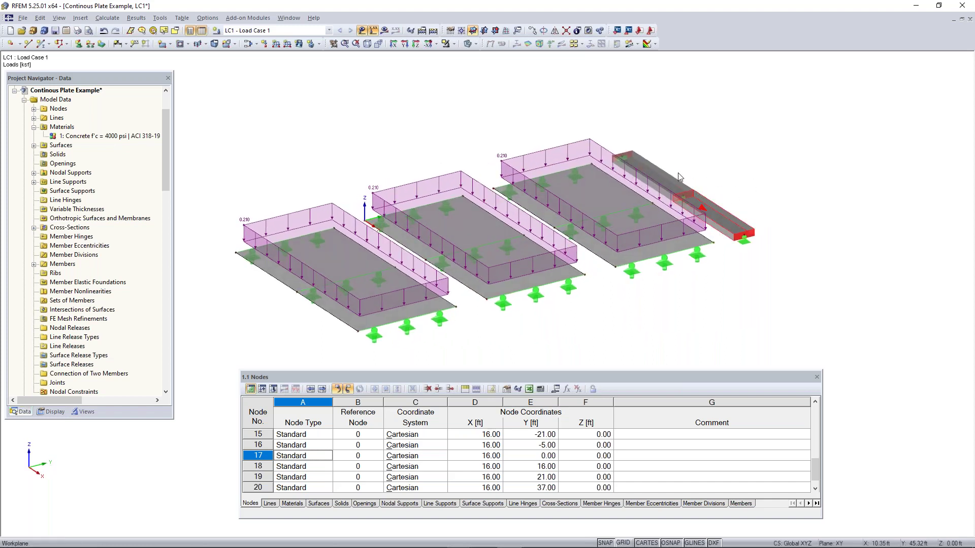
# Apply a uniform member force load of 0.210 kip/ft in the global ZL direction to both beam members
pyautogui.click(275, 44)
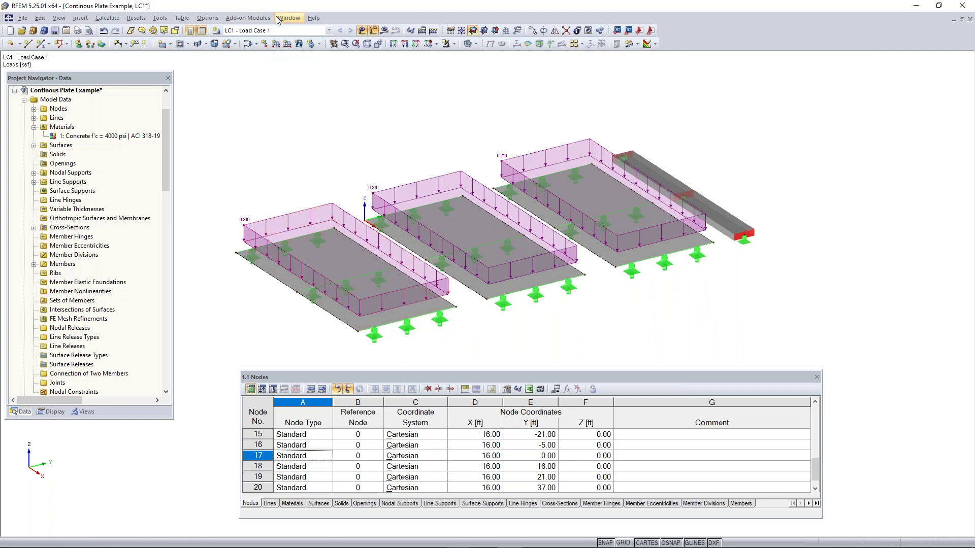
pyautogui.rightClick(288, 43)
pyautogui.click(273, 70)
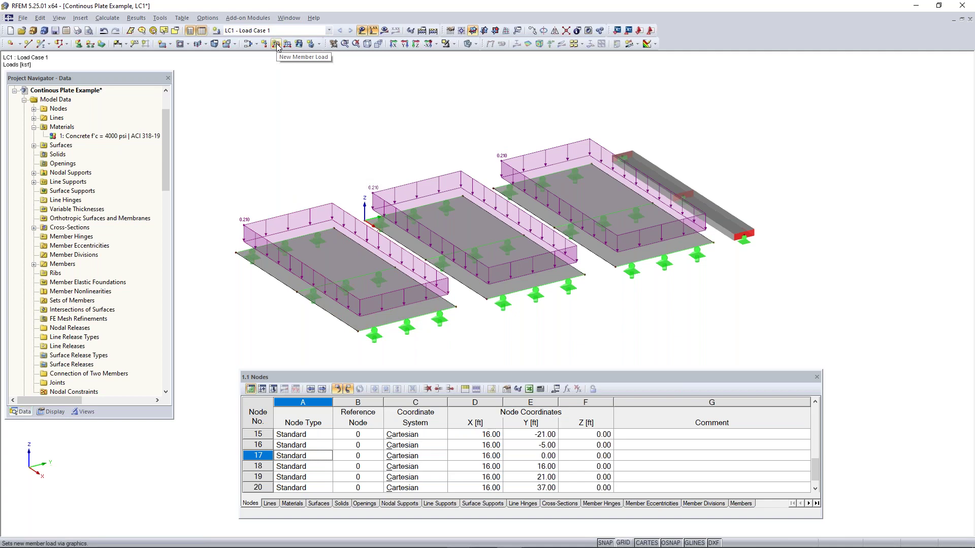
pyautogui.click(277, 45)
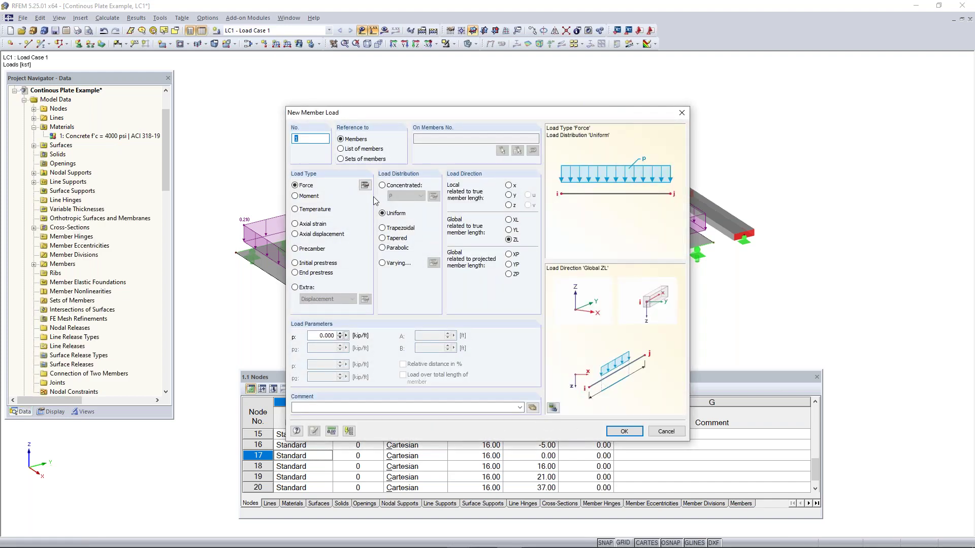
pyautogui.moveTo(412, 112); pyautogui.dragTo(609, 148)
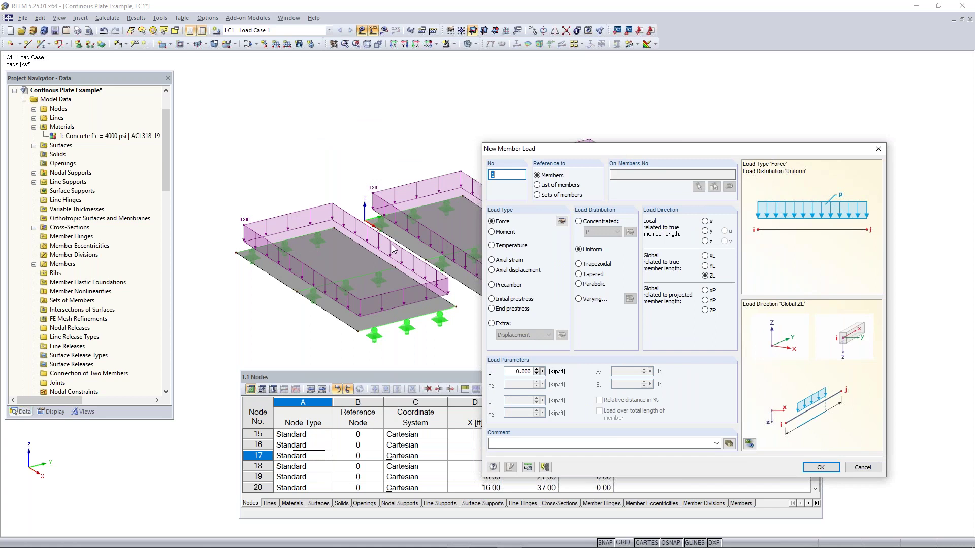
pyautogui.moveTo(672, 152); pyautogui.dragTo(331, 103)
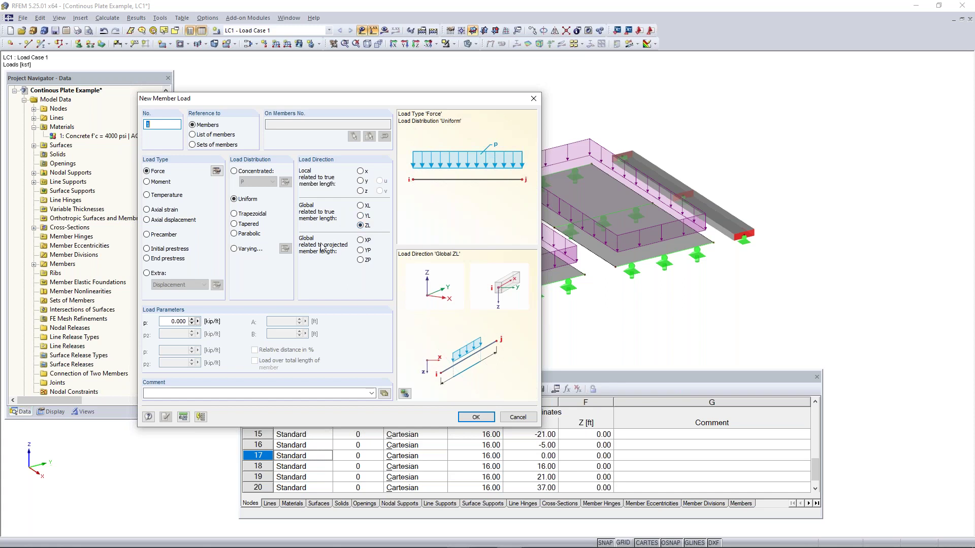
pyautogui.doubleClick(187, 321)
pyautogui.write('0')
pyautogui.click(476, 417)
pyautogui.keyDown('ctrl'); pyautogui.moveTo(695, 246); pyautogui.dragTo(470, 263, button='middle'); pyautogui.keyUp('ctrl')
pyautogui.moveTo(531, 303); pyautogui.dragTo(486, 227, button='middle')
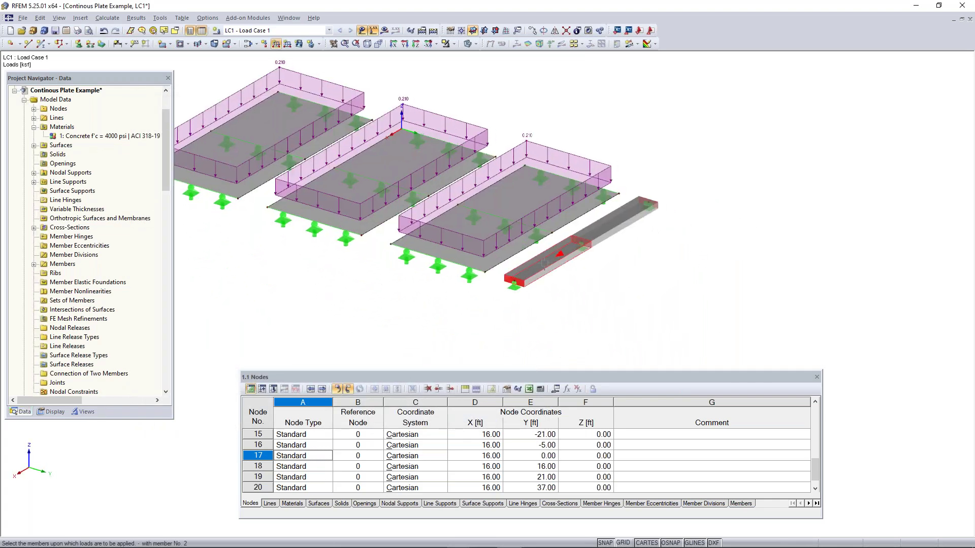
pyautogui.click(546, 263)
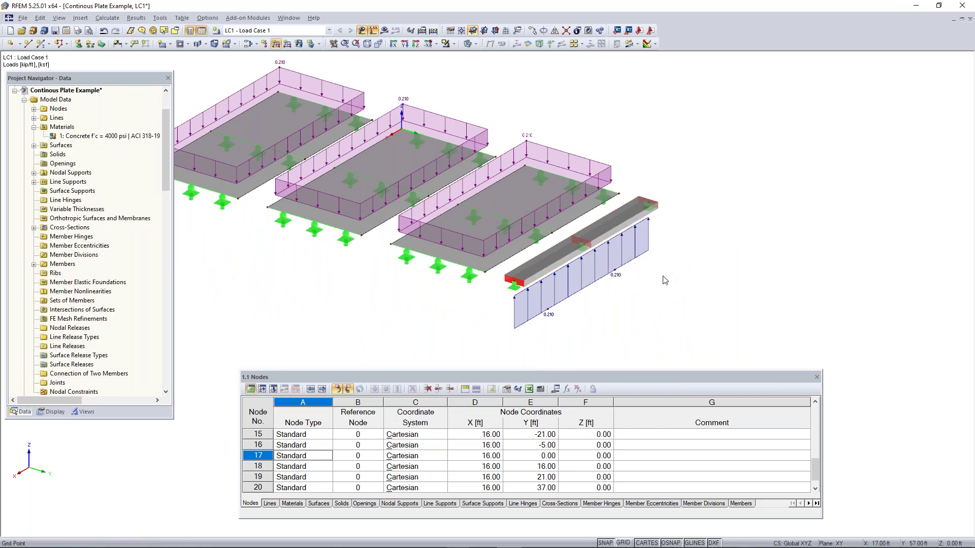
# Reverse the member load on both beams by making its 0.210 kip/ft magnitude negative
pyautogui.keyDown('ctrl'); pyautogui.moveTo(629, 285); pyautogui.dragTo(687, 230, button='middle'); pyautogui.keyUp('ctrl')
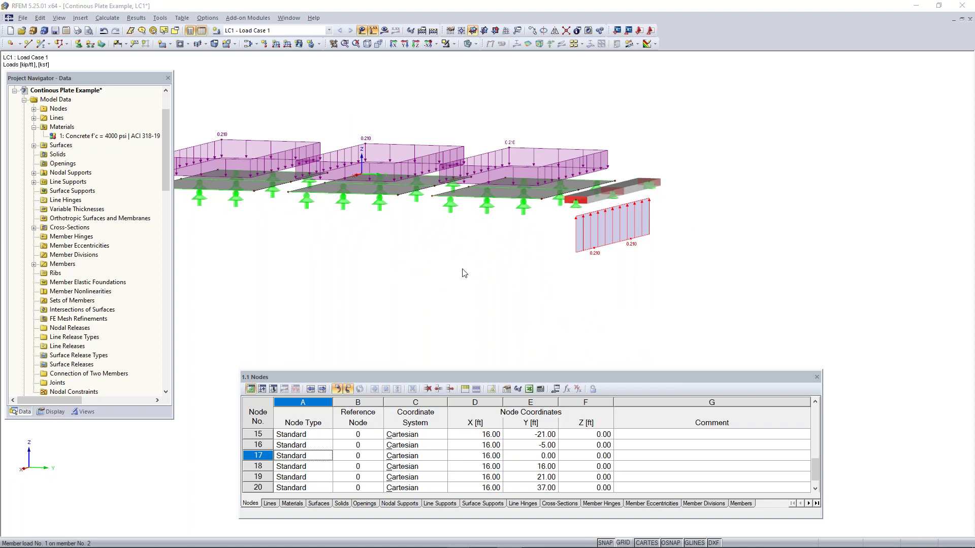
pyautogui.doubleClick(583, 221)
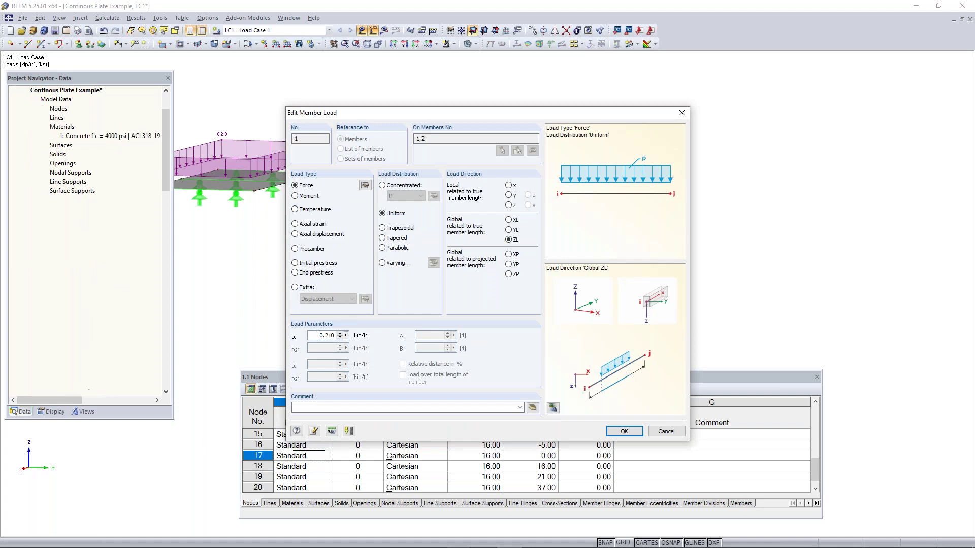
pyautogui.click(623, 431)
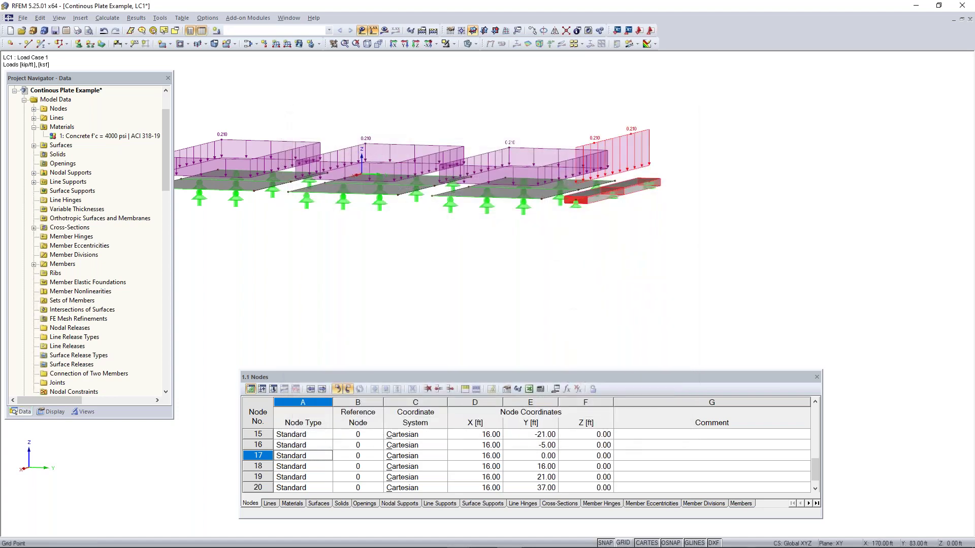
# Deselect the member load and hide the display of all loads on the plates and beams
pyautogui.keyDown('ctrl'); pyautogui.moveTo(300, 250); pyautogui.dragTo(672, 329, button='middle'); pyautogui.keyUp('ctrl')
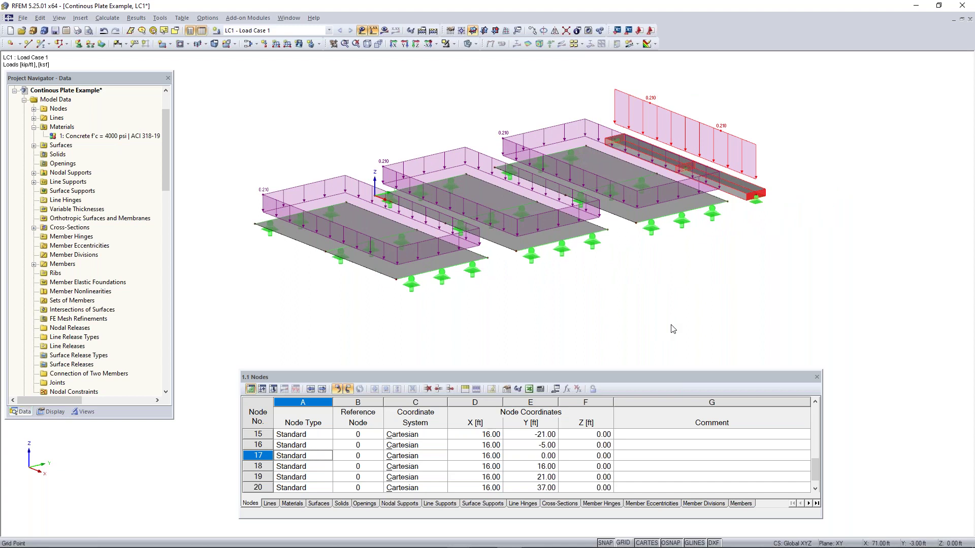
pyautogui.click(783, 237)
pyautogui.keyDown('ctrl'); pyautogui.moveTo(569, 302); pyautogui.dragTo(595, 325, button='middle'); pyautogui.keyUp('ctrl')
pyautogui.click(609, 134)
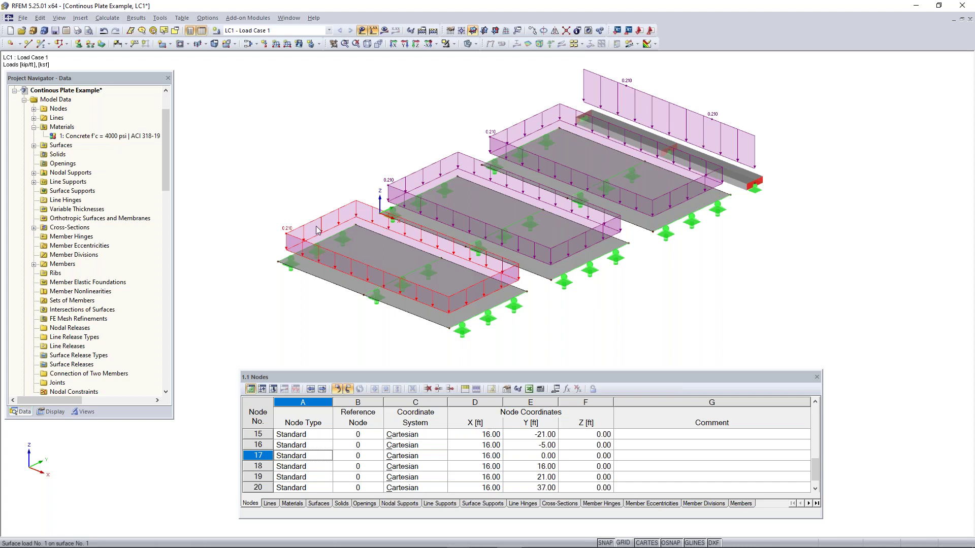
pyautogui.click(374, 31)
pyautogui.keyDown('ctrl'); pyautogui.moveTo(527, 118); pyautogui.dragTo(513, 105, button='middle'); pyautogui.keyUp('ctrl')
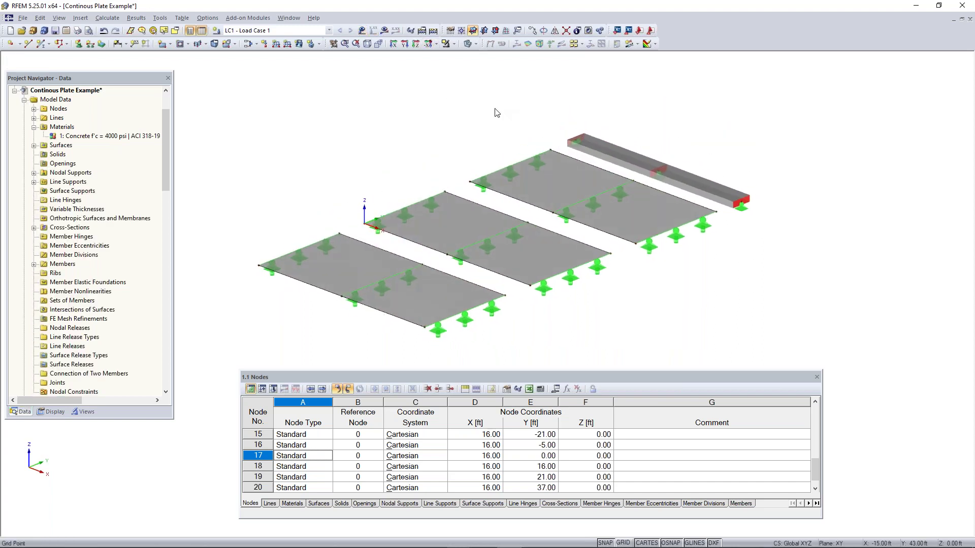
# Generate the FE mesh and switch to the wireframe display model to see it on the plates
pyautogui.click(107, 18)
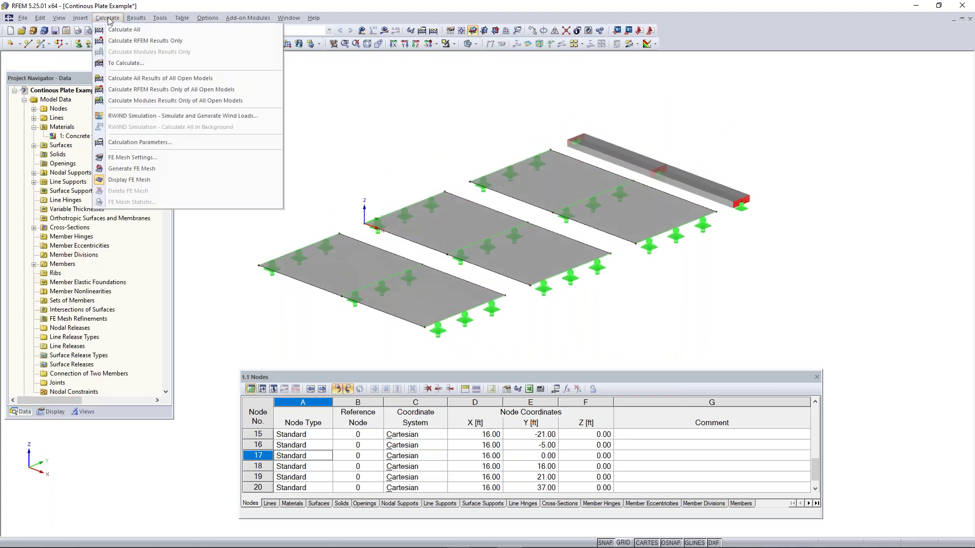
pyautogui.click(151, 170)
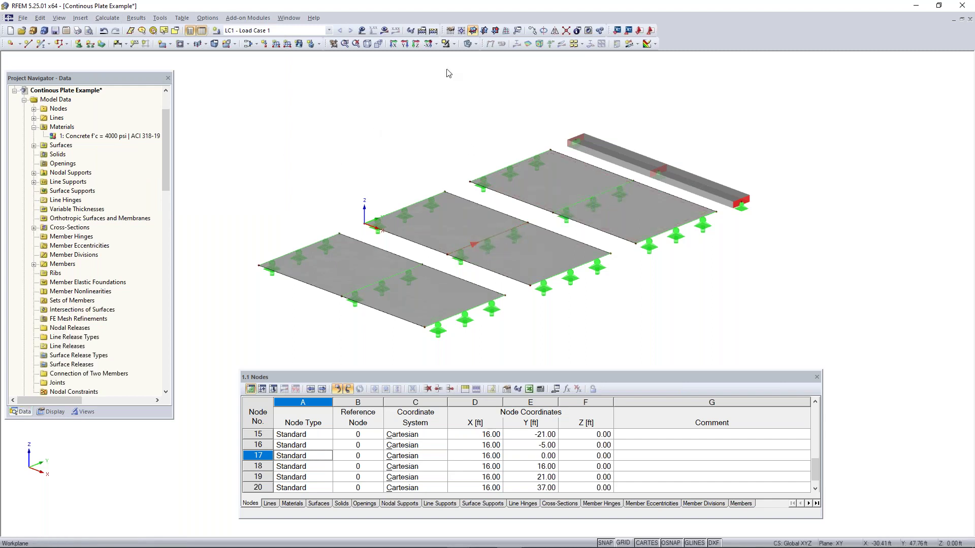
pyautogui.click(468, 45)
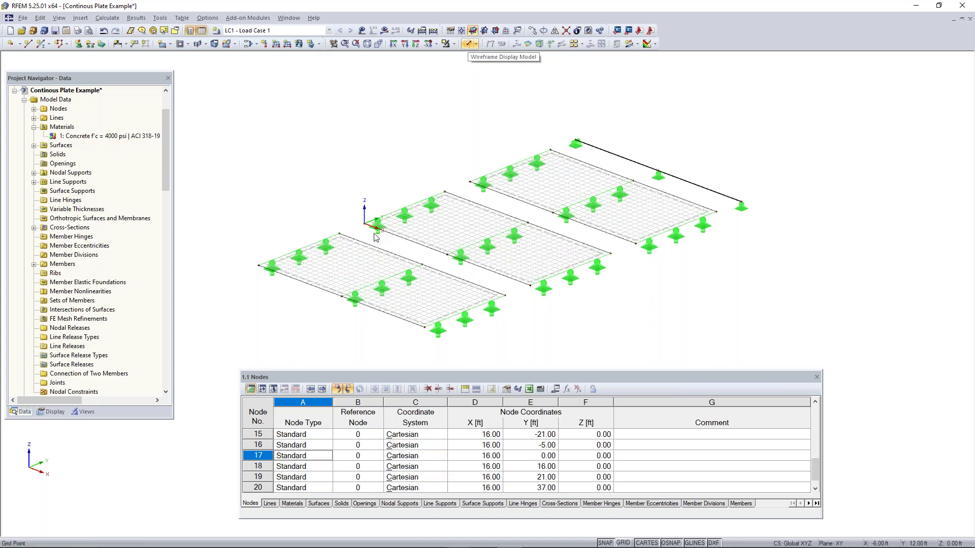
pyautogui.scroll(4, 368, 284)
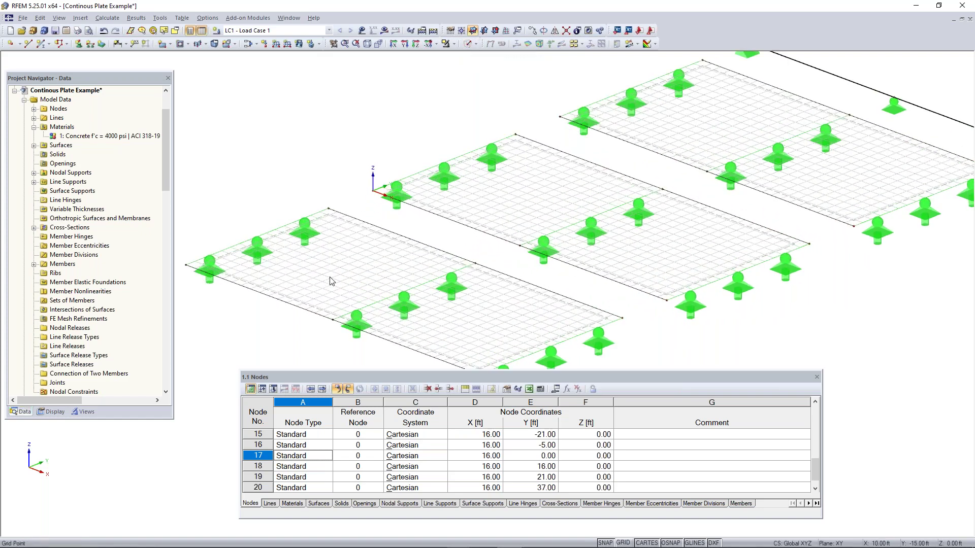
pyautogui.scroll(4, 331, 279)
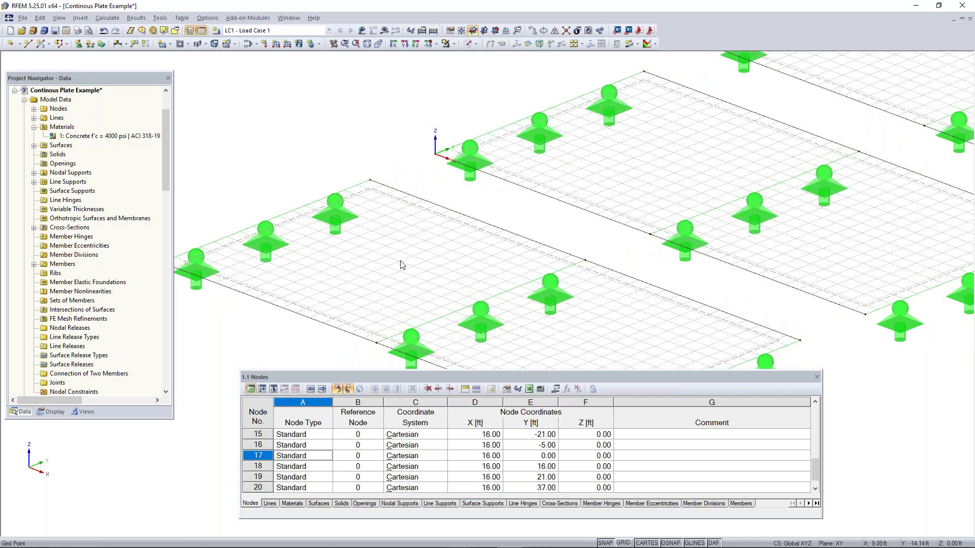
pyautogui.scroll(-3, 608, 205)
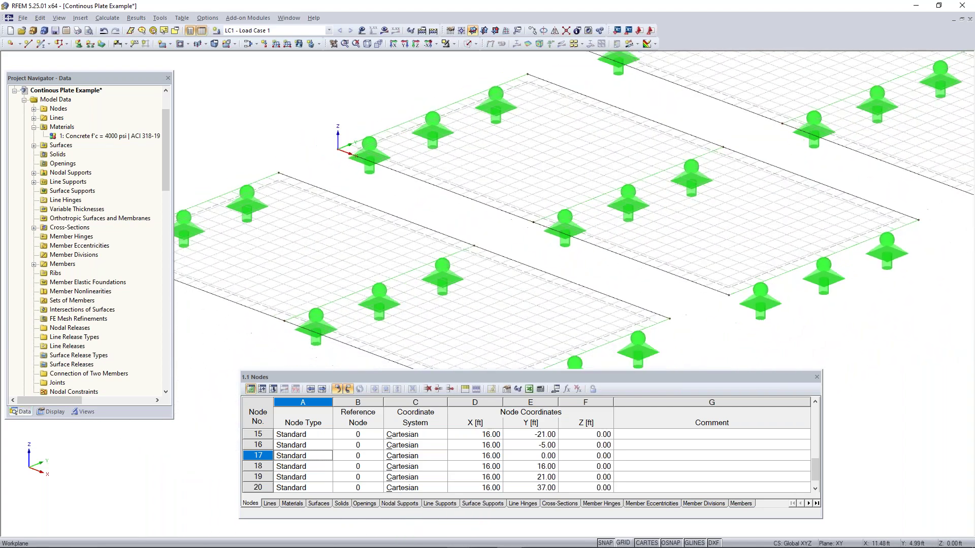
# Review the FE mesh settings, including the target length of finite elements, and close them
pyautogui.click(107, 18)
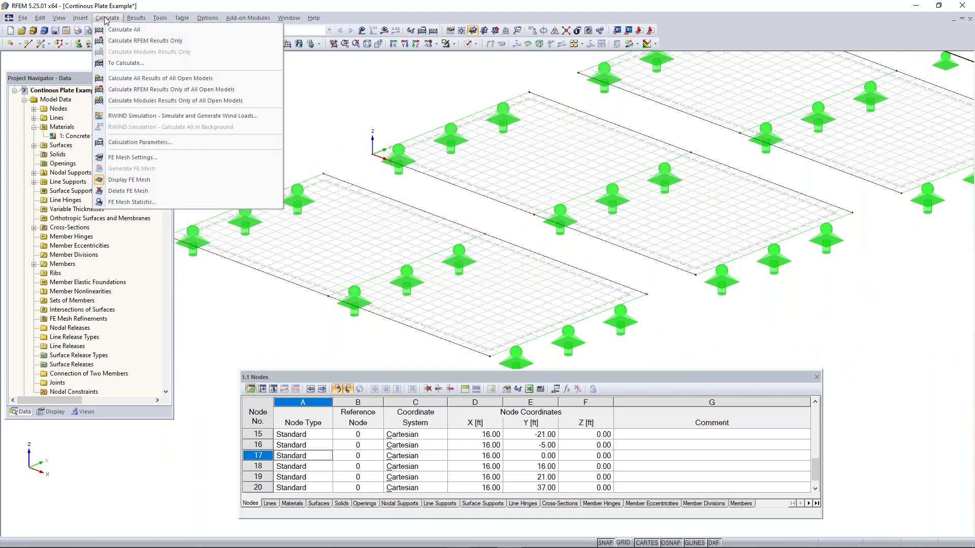
pyautogui.click(127, 158)
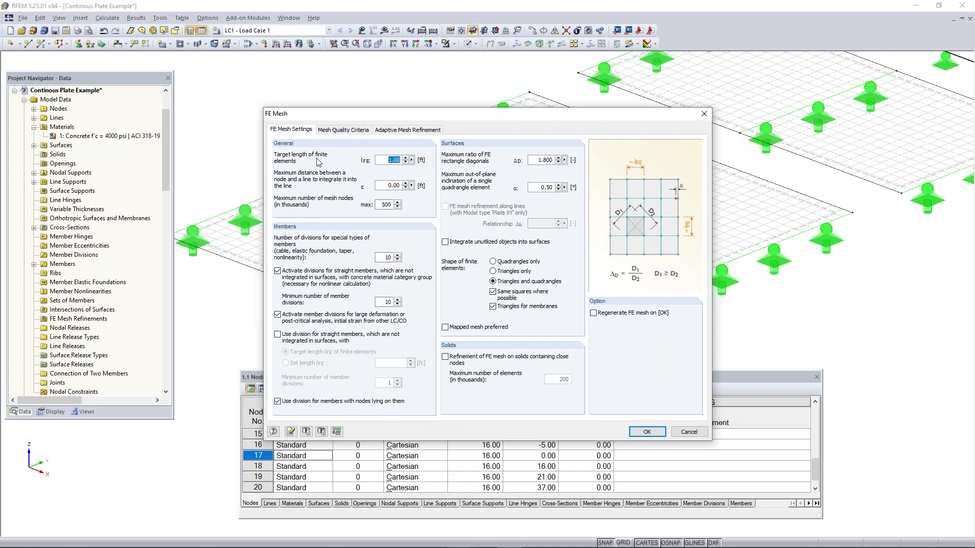
pyautogui.moveTo(394, 121); pyautogui.dragTo(456, 169)
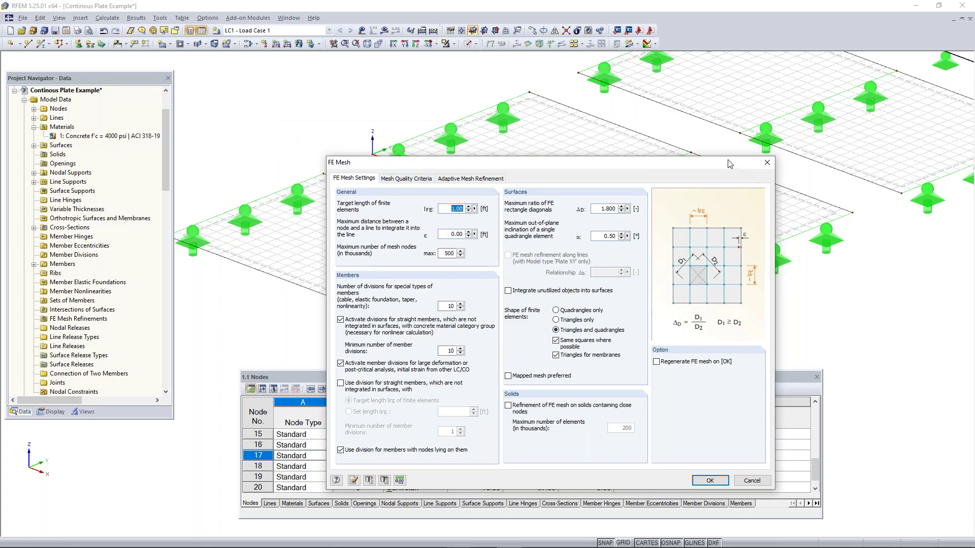
pyautogui.moveTo(729, 163); pyautogui.dragTo(636, 170)
pyautogui.click(678, 173)
# Turn off the FE mesh display on the three plates
pyautogui.scroll(-5, 717, 187)
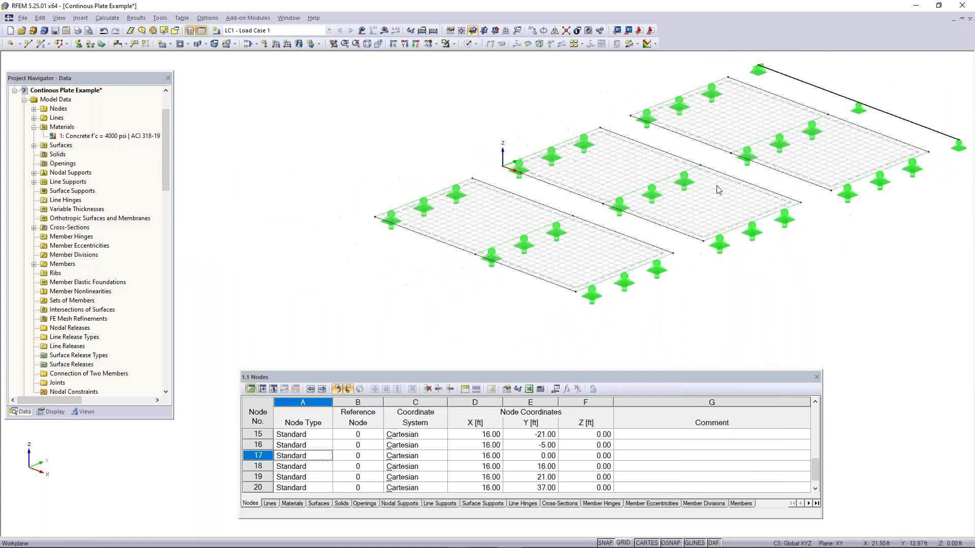
pyautogui.moveTo(718, 190); pyautogui.dragTo(563, 209, button='middle')
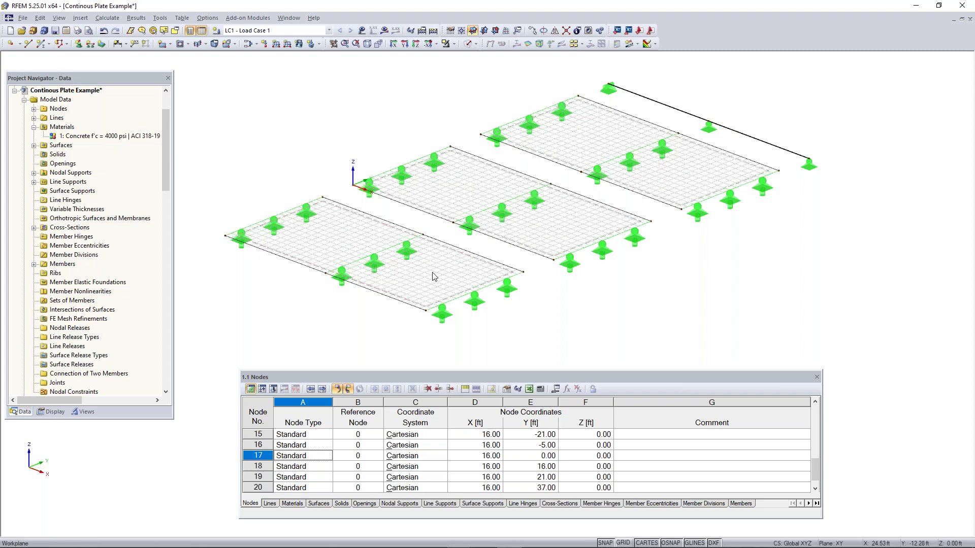
pyautogui.scroll(2, 434, 277)
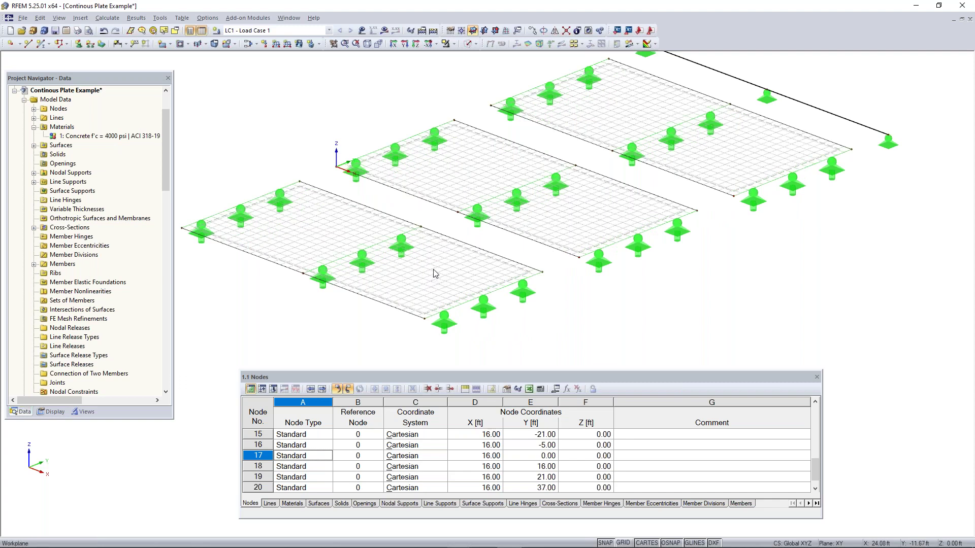
pyautogui.click(476, 259)
pyautogui.click(108, 17)
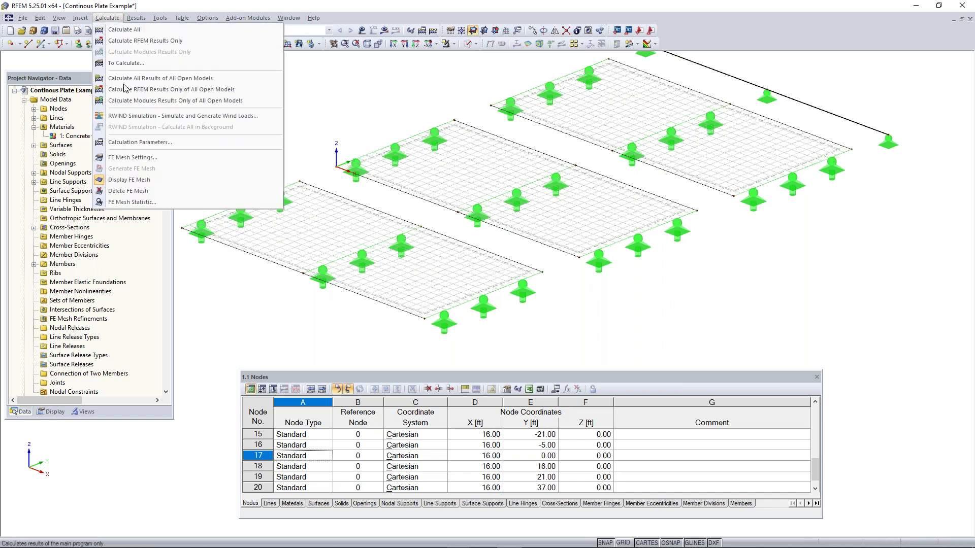
pyautogui.click(143, 180)
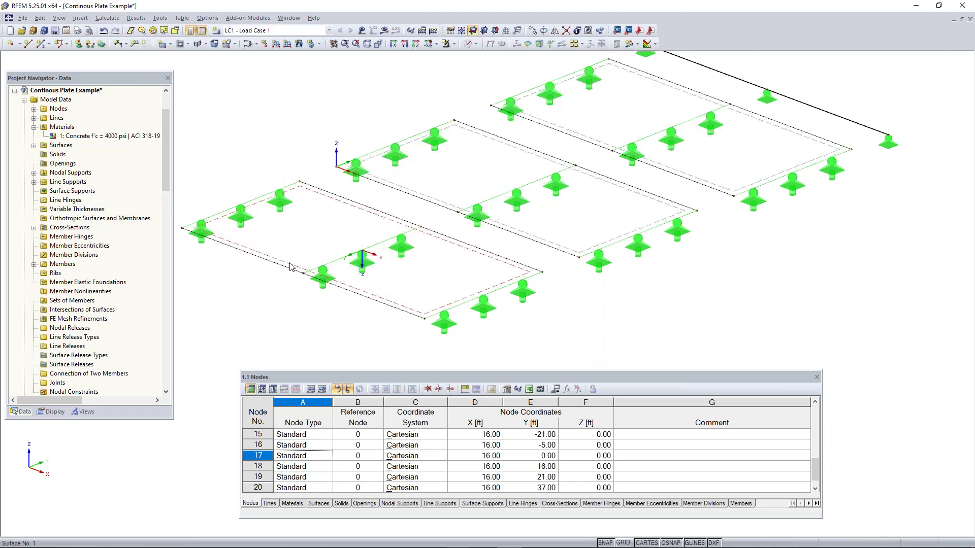
# Switch the model from wireframe back to the solid transparent display
pyautogui.scroll(2, 290, 267)
pyautogui.scroll(1, 290, 267)
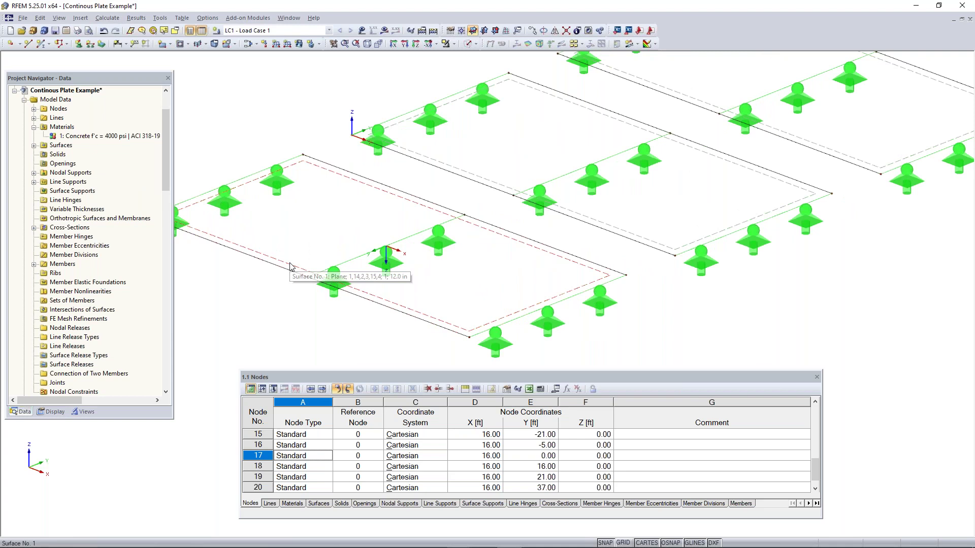
pyautogui.rightClick(290, 267)
pyautogui.click(348, 175)
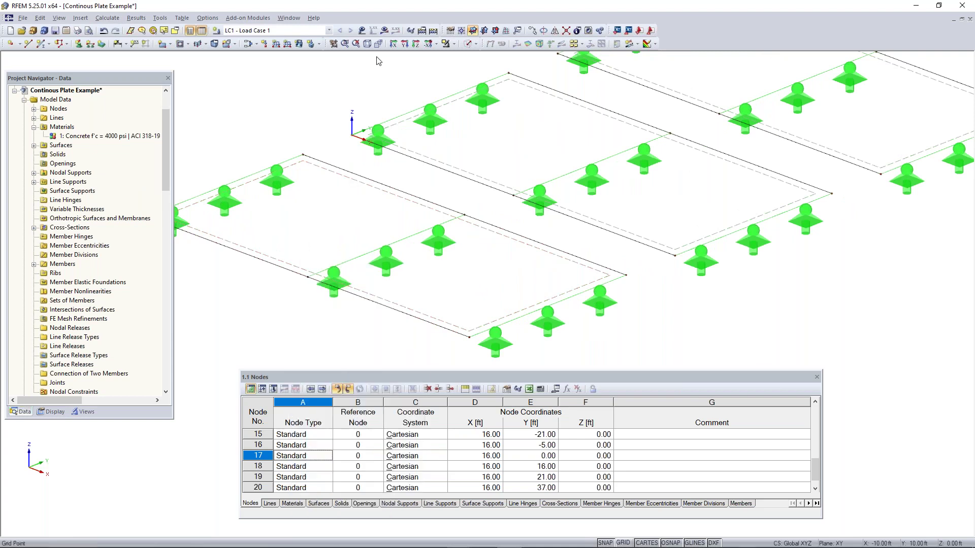
pyautogui.click(467, 45)
pyautogui.click(467, 44)
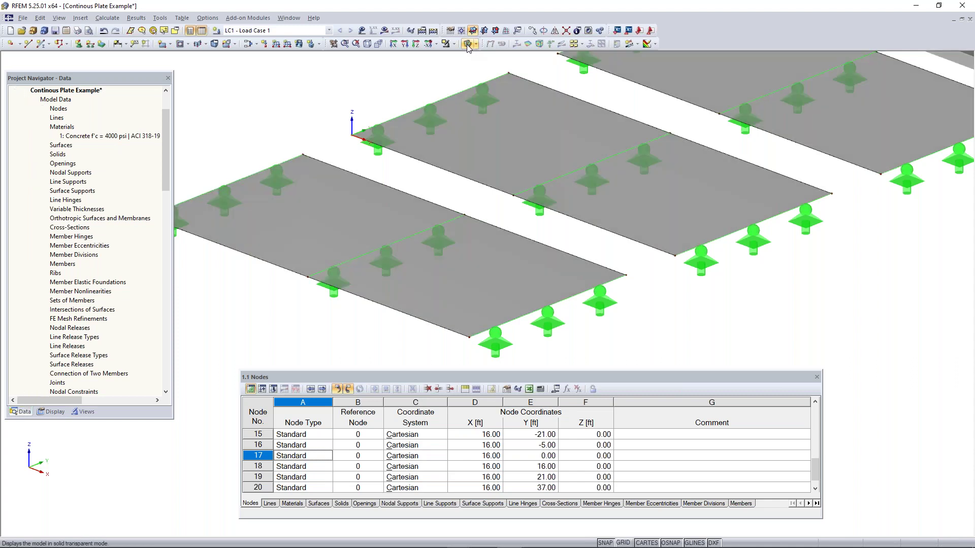
# Create a surface FE mesh refinement with a target FE length of 0.20 ft on the front plate, surface 1
pyautogui.click(481, 266)
pyautogui.rightClick(482, 267)
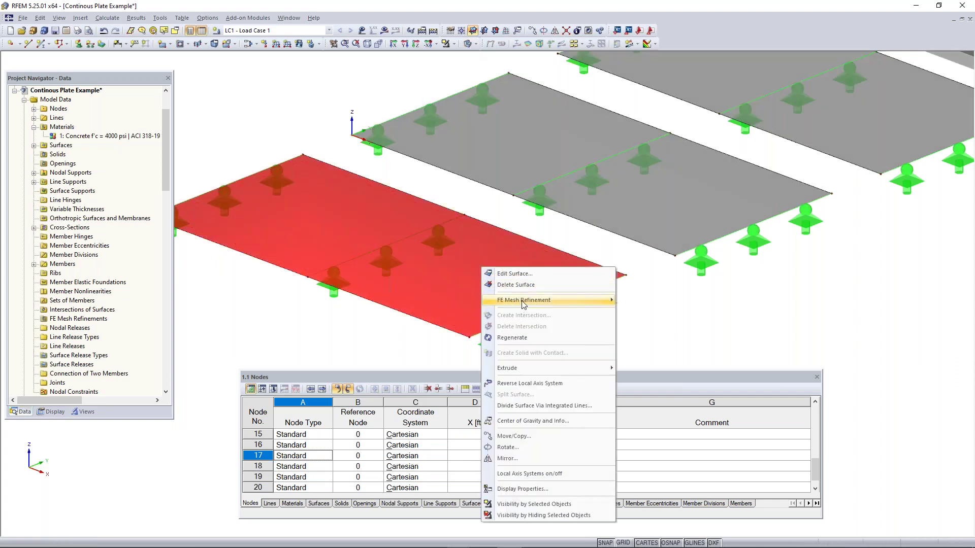
pyautogui.moveTo(564, 307)
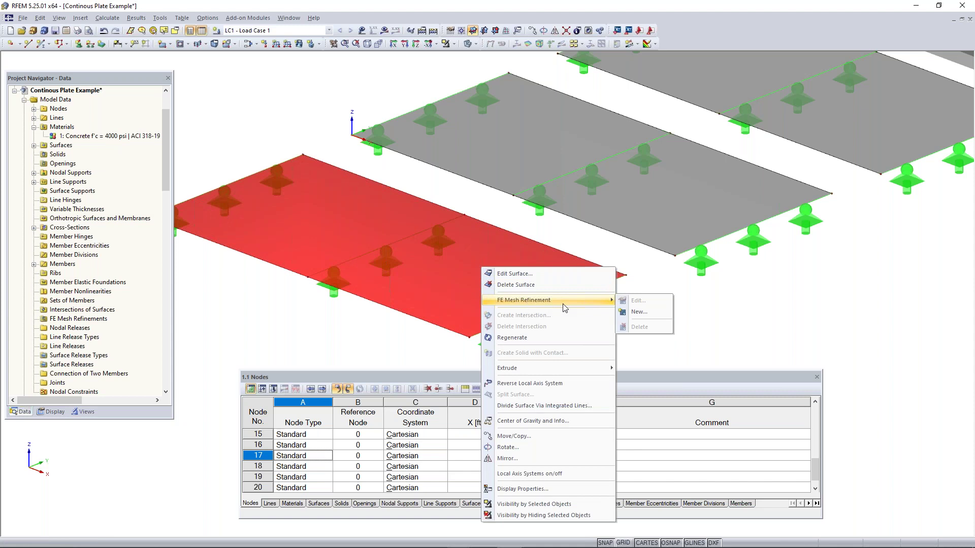
pyautogui.click(648, 311)
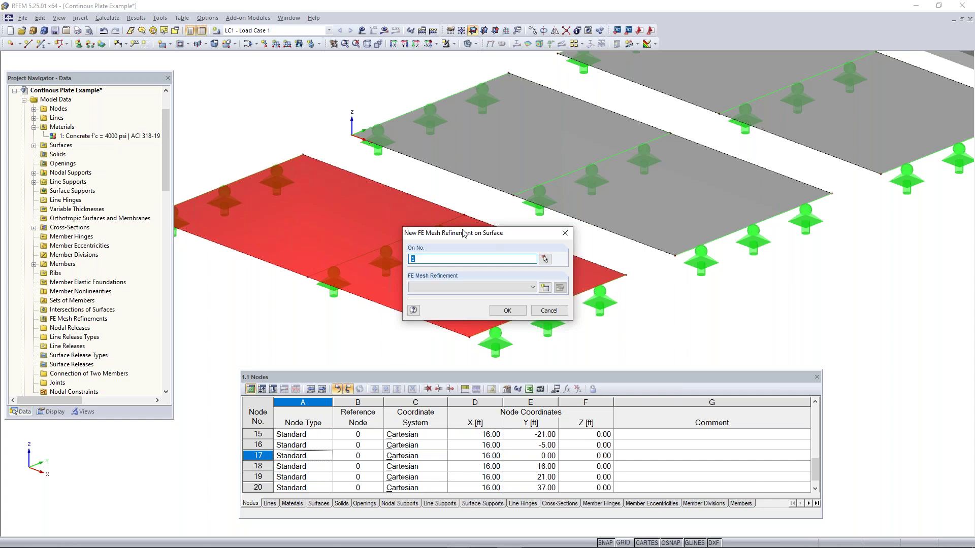
pyautogui.moveTo(469, 238); pyautogui.dragTo(417, 206)
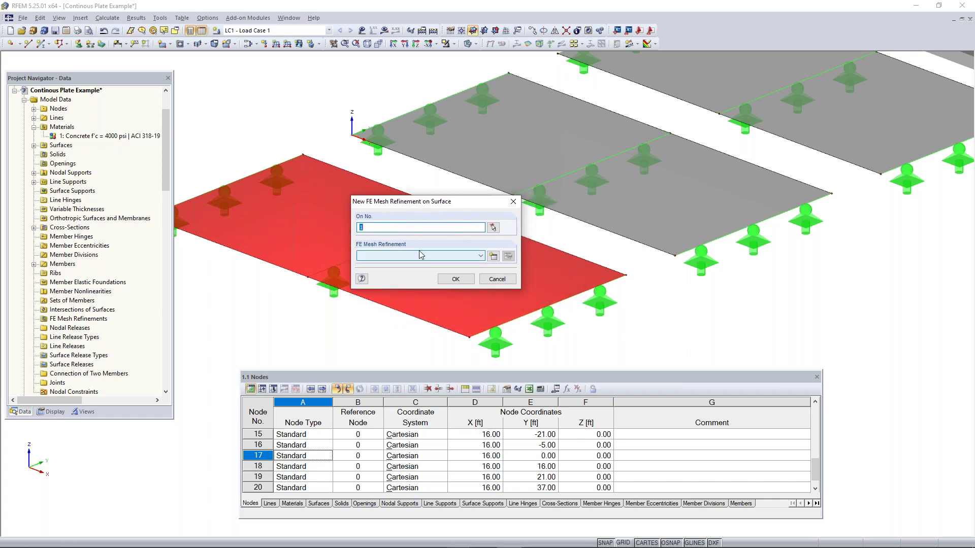
pyautogui.click(494, 257)
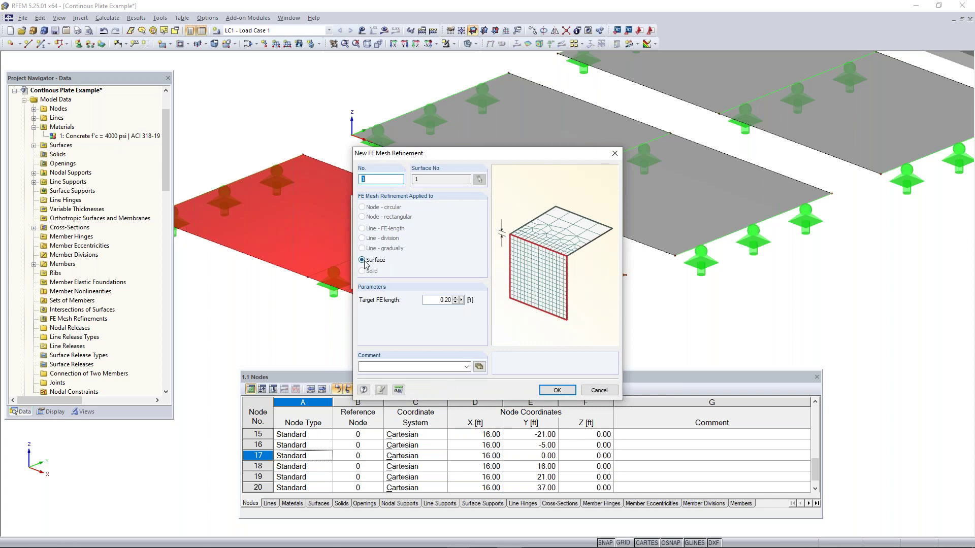
pyautogui.click(436, 300)
pyautogui.click(556, 391)
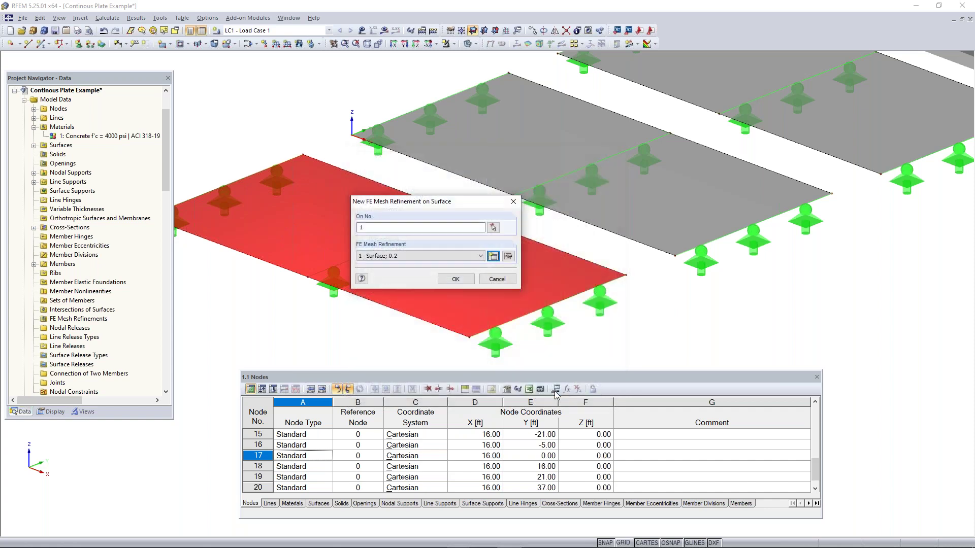
pyautogui.click(450, 280)
pyautogui.click(301, 312)
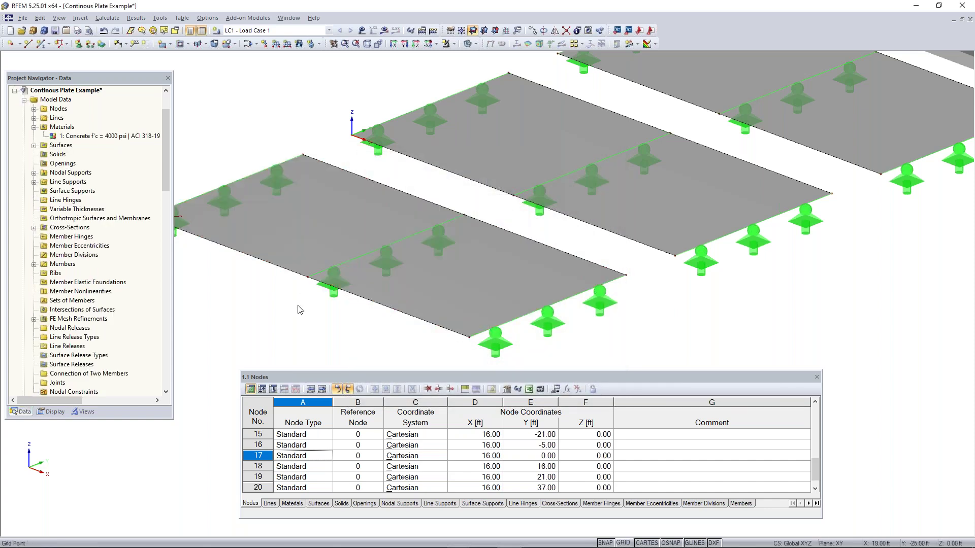
# Create a surface FE mesh refinement with a target FE length of 0.4 ft on the middle plate, surface 2
pyautogui.scroll(-2, 301, 313)
pyautogui.keyDown('ctrl'); pyautogui.moveTo(597, 280); pyautogui.dragTo(510, 325, button='middle'); pyautogui.keyUp('ctrl')
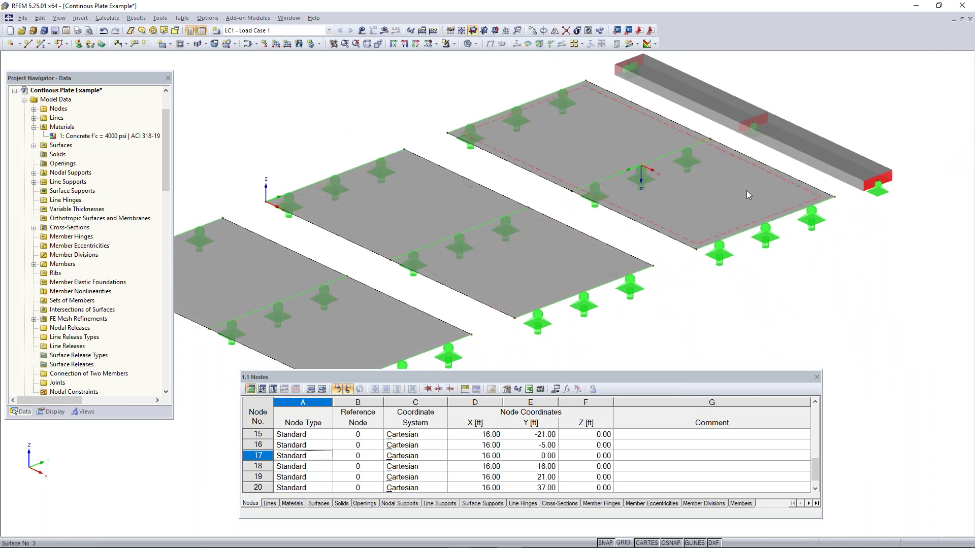
pyautogui.rightClick(550, 267)
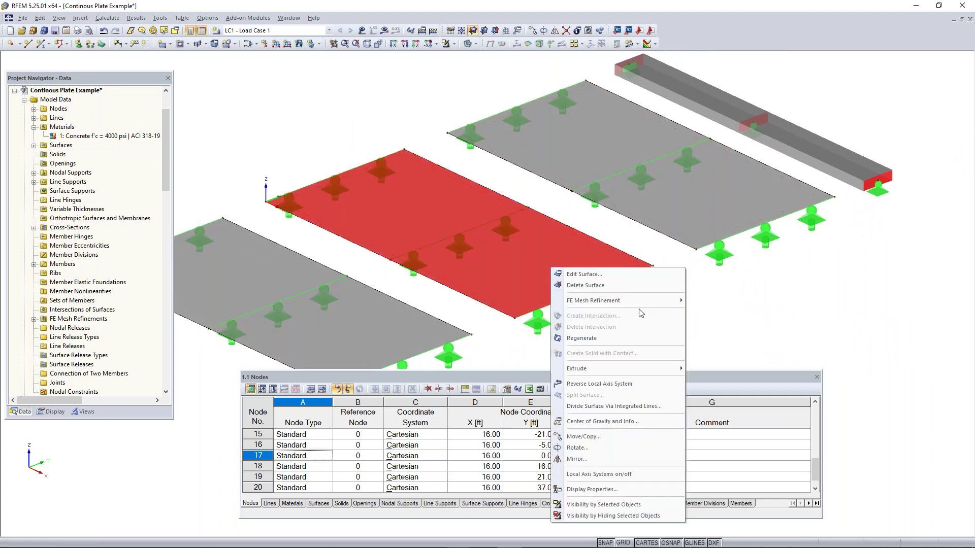
pyautogui.moveTo(614, 305)
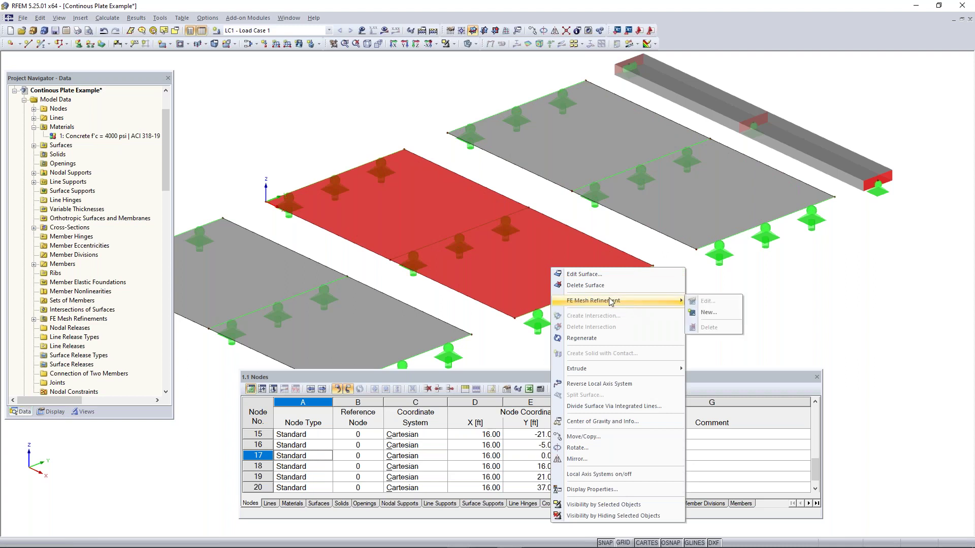
pyautogui.click(706, 313)
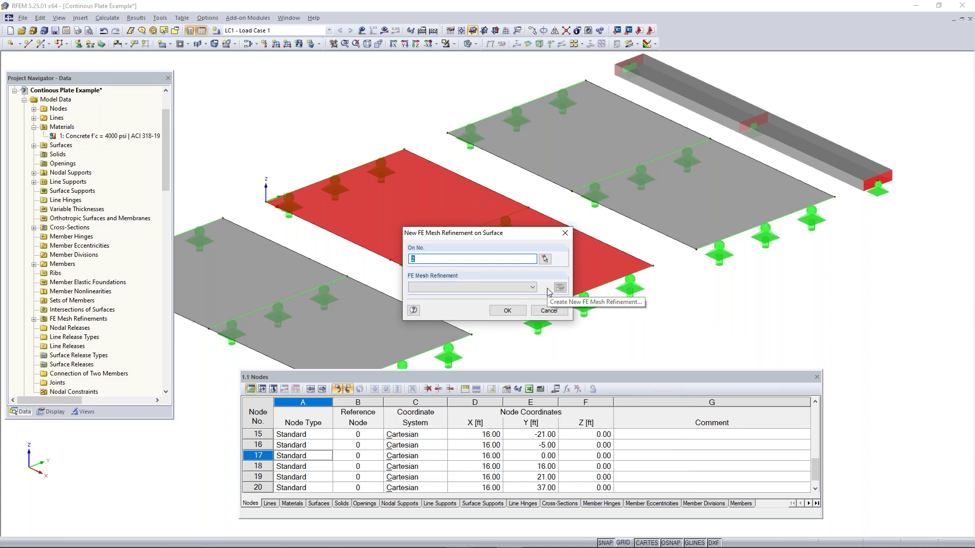
pyautogui.click(559, 287)
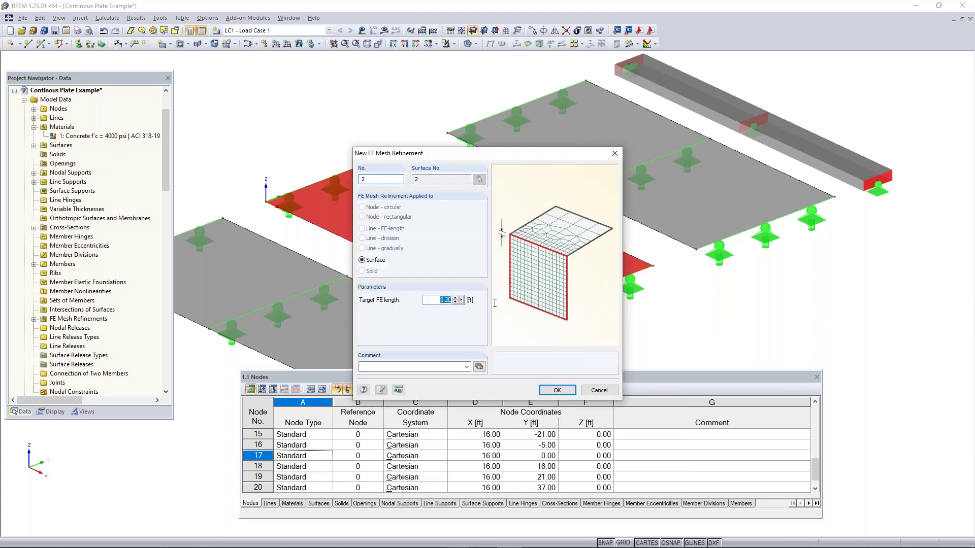
pyautogui.write('0.')
pyautogui.click(557, 390)
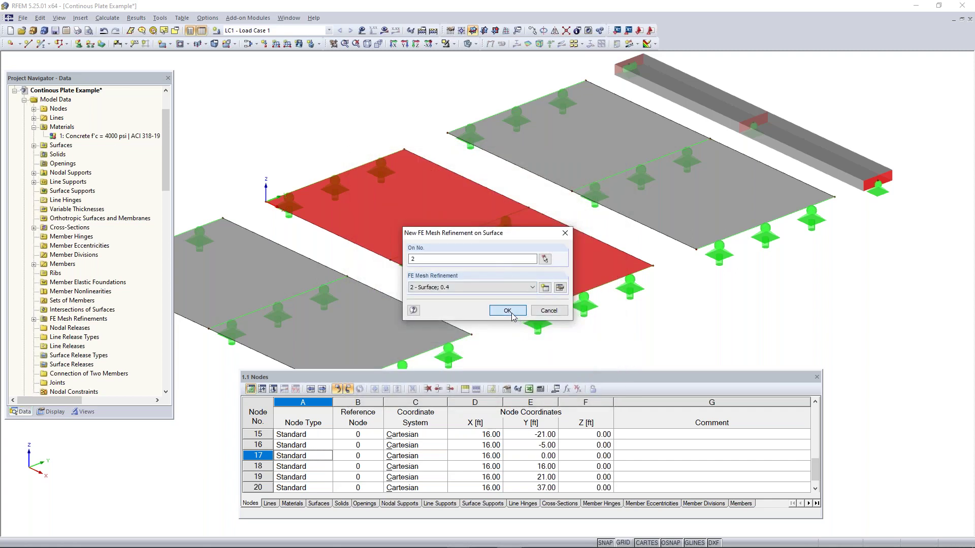
pyautogui.click(507, 310)
# Create a new surface FE mesh refinement with a target FE length of 0.6 ft on the plate nearest the beam, surface 3
pyautogui.moveTo(681, 278); pyautogui.dragTo(585, 305, button='middle')
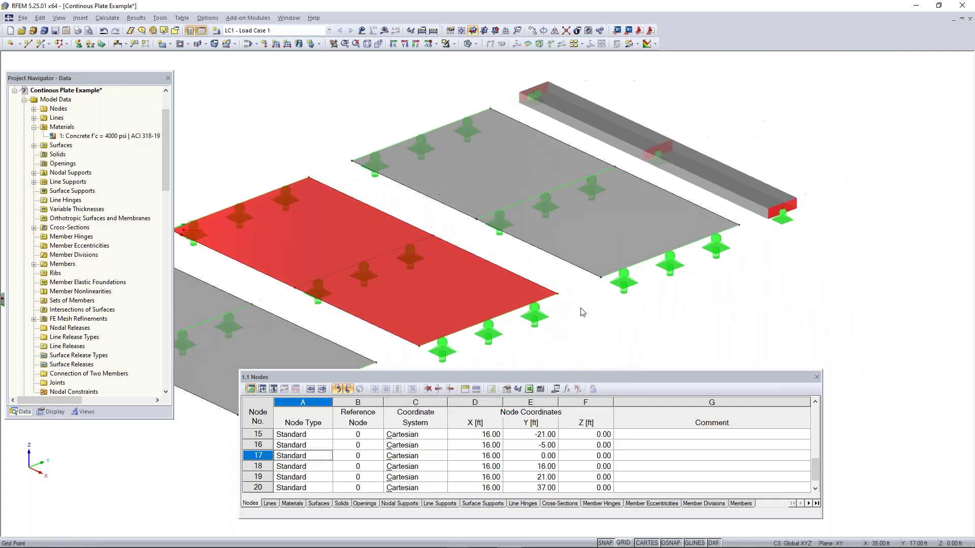
pyautogui.rightClick(573, 233)
pyautogui.moveTo(614, 271)
pyautogui.click(670, 278)
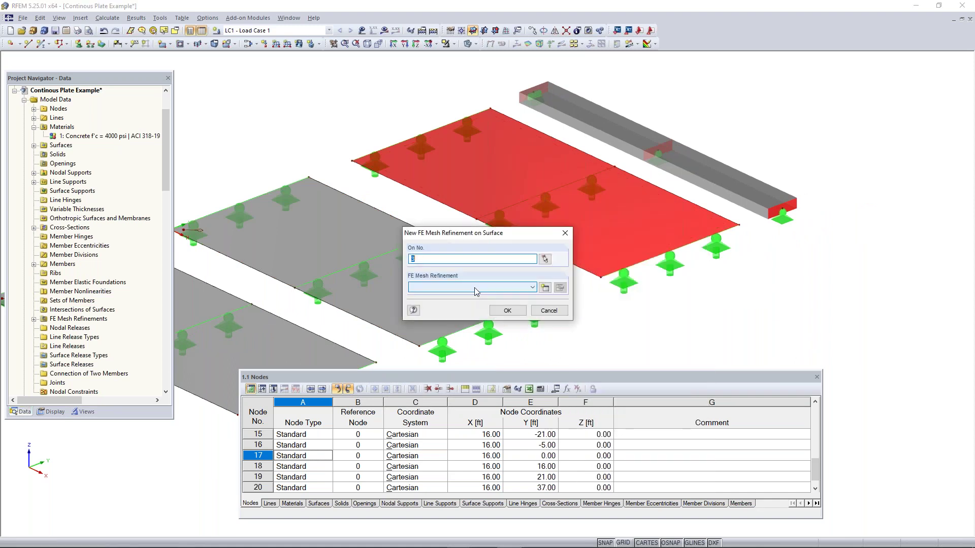
pyautogui.click(532, 287)
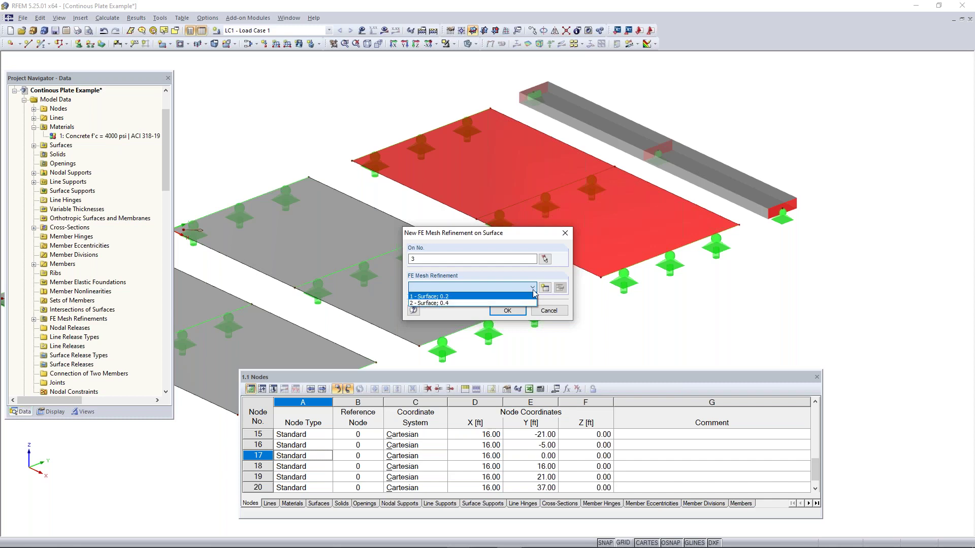
pyautogui.click(532, 289)
pyautogui.click(560, 288)
pyautogui.doubleClick(437, 300)
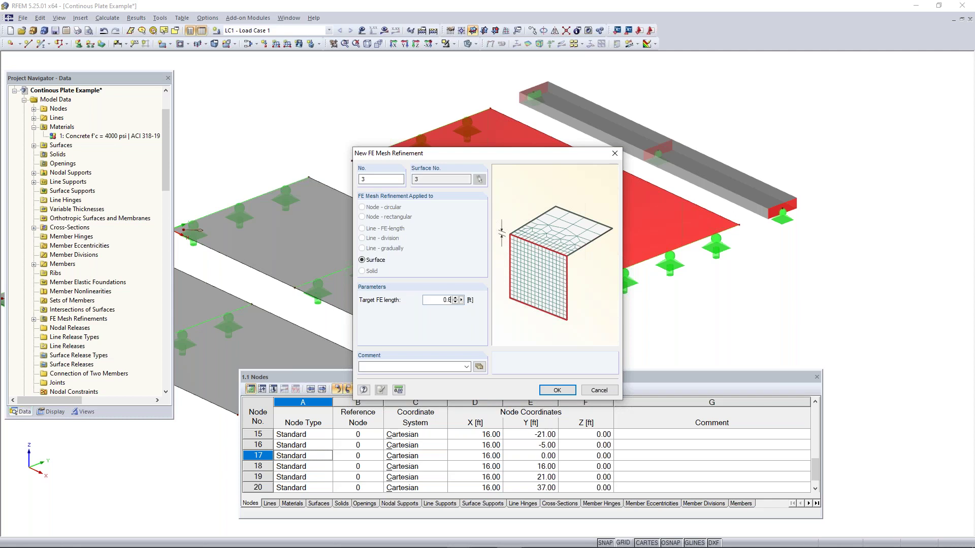
pyautogui.click(556, 391)
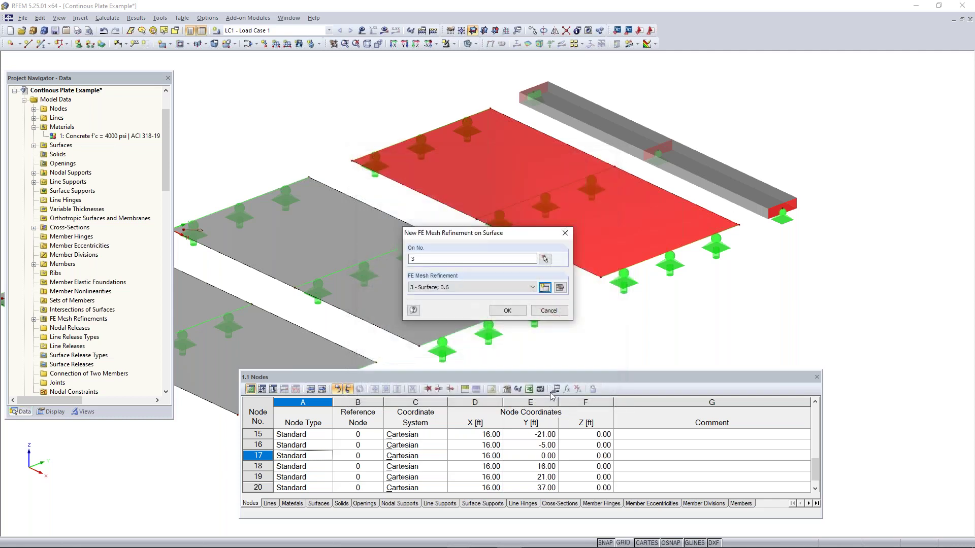
pyautogui.click(509, 311)
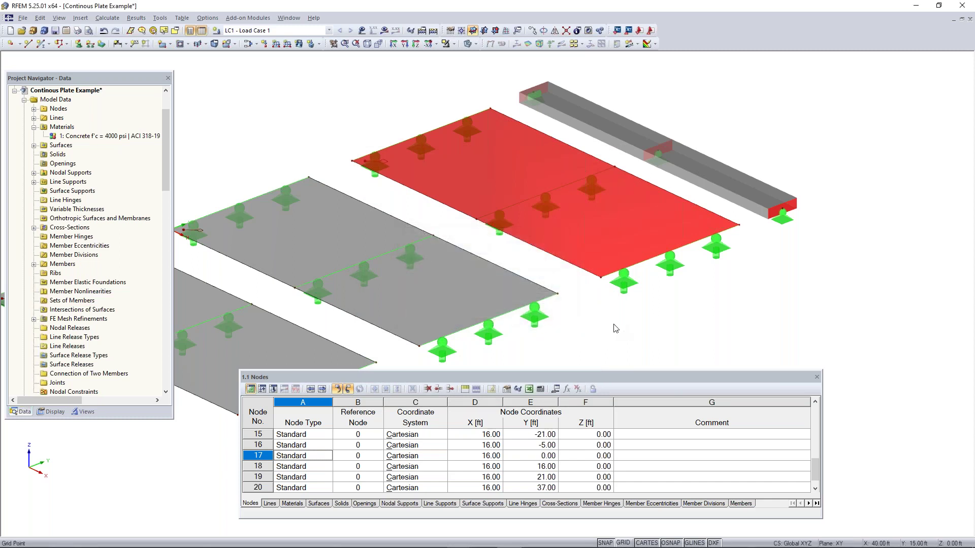
# Clear the surface selection and generate the FE mesh for the model with the new refinements
pyautogui.scroll(-3, 612, 328)
pyautogui.moveTo(619, 300); pyautogui.dragTo(638, 283, button='middle')
pyautogui.click(663, 231)
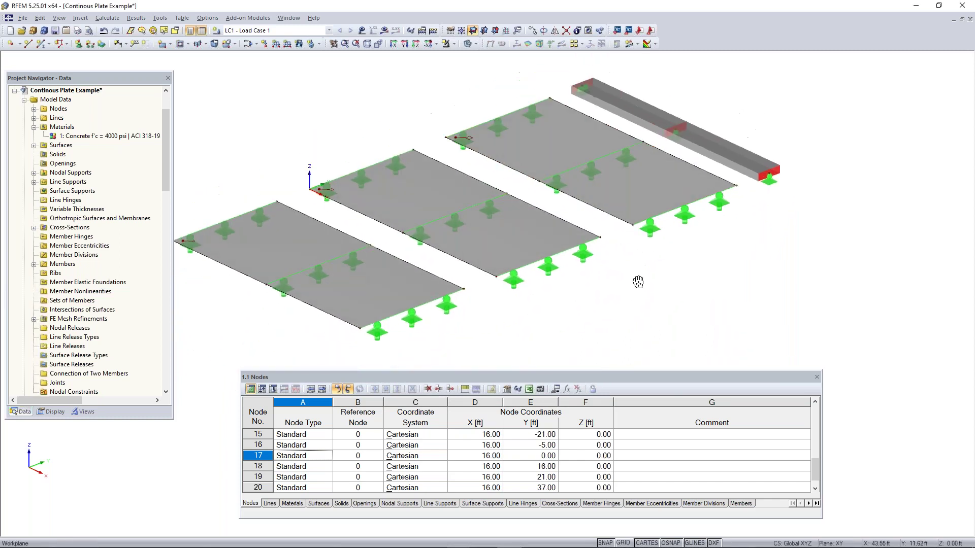
pyautogui.click(107, 18)
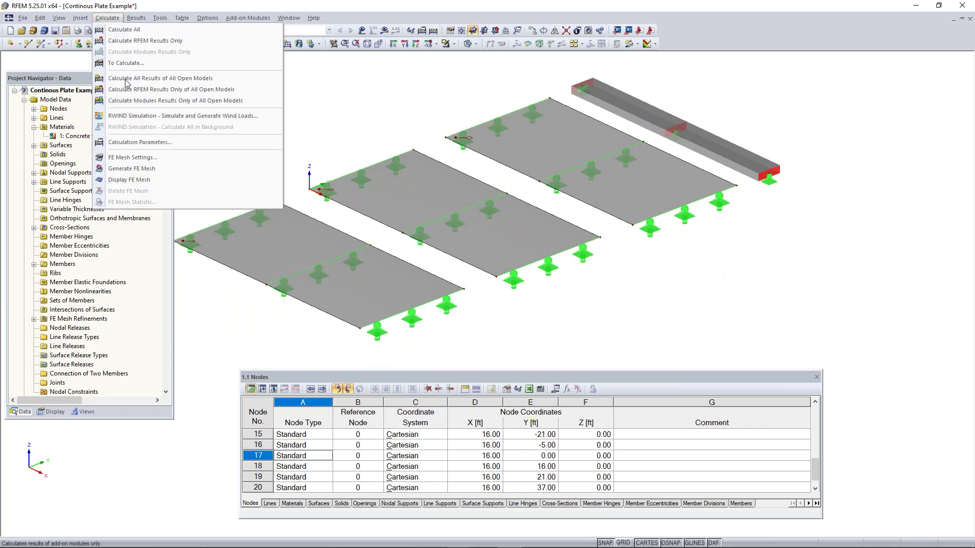
pyautogui.click(138, 171)
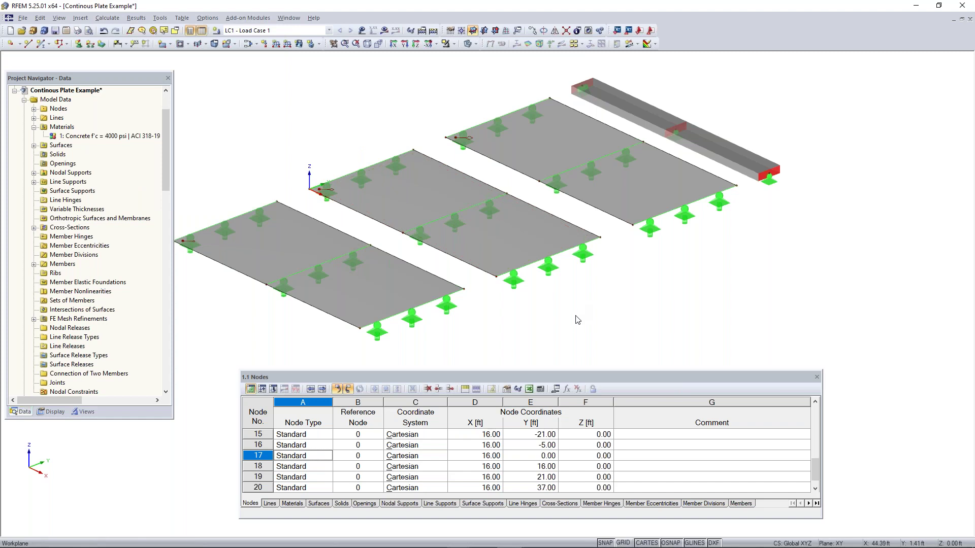
# Switch the model to the wireframe display and turn on the FE mesh display
pyautogui.click(467, 44)
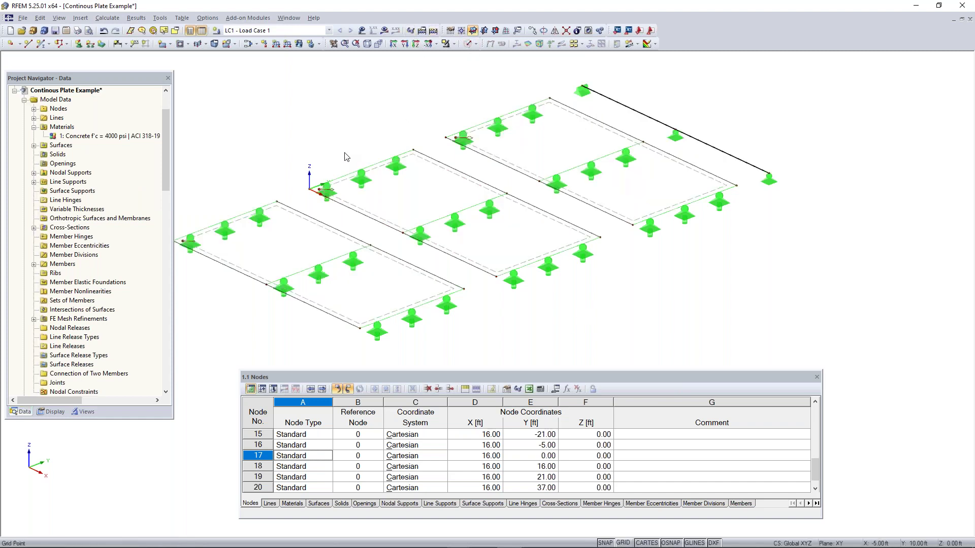
pyautogui.click(107, 18)
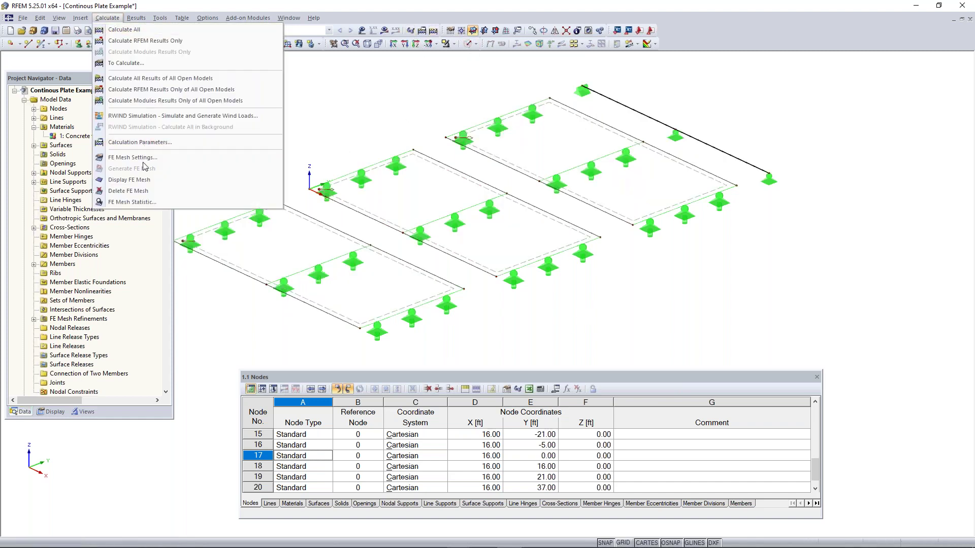
pyautogui.click(142, 180)
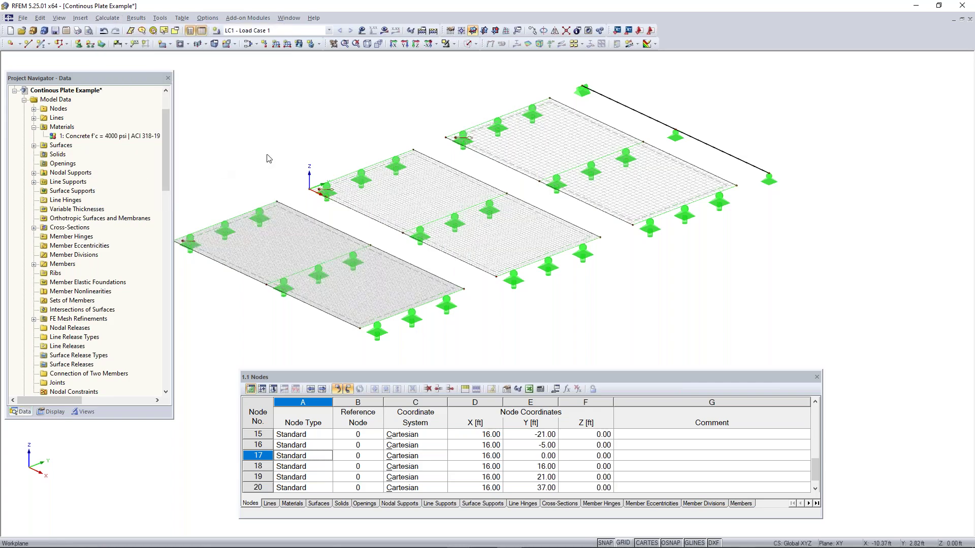
# Inspect the FE mesh refinement markers at the corners of the three plates
pyautogui.keyDown('ctrl'); pyautogui.moveTo(244, 166); pyautogui.dragTo(293, 156, button='middle'); pyautogui.keyUp('ctrl')
pyautogui.moveTo(272, 189); pyautogui.dragTo(363, 156, button='middle')
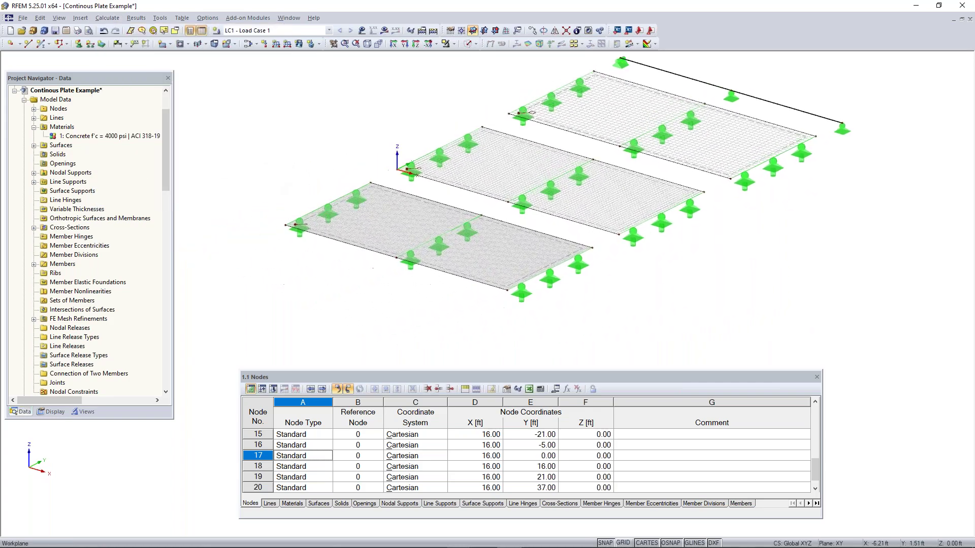
pyautogui.scroll(5, 297, 223)
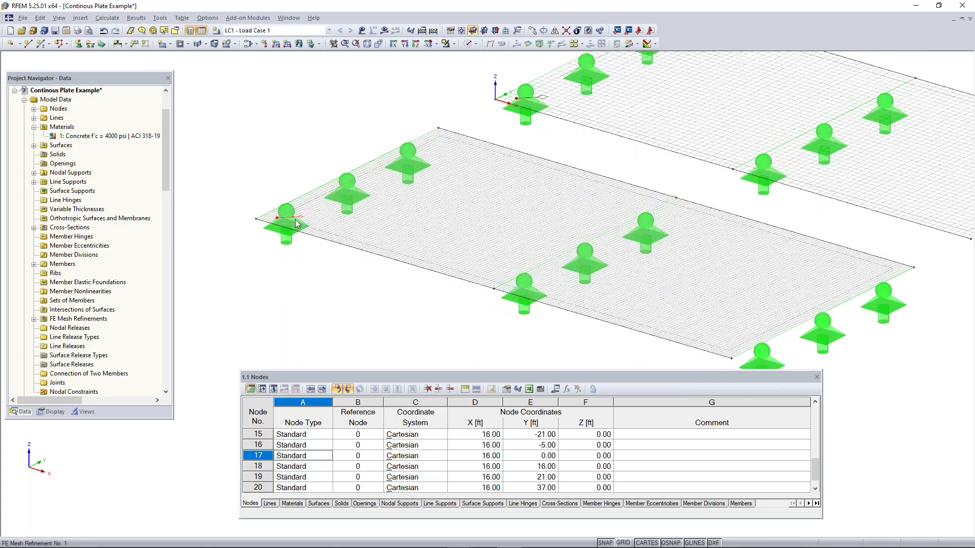
pyautogui.scroll(2, 299, 221)
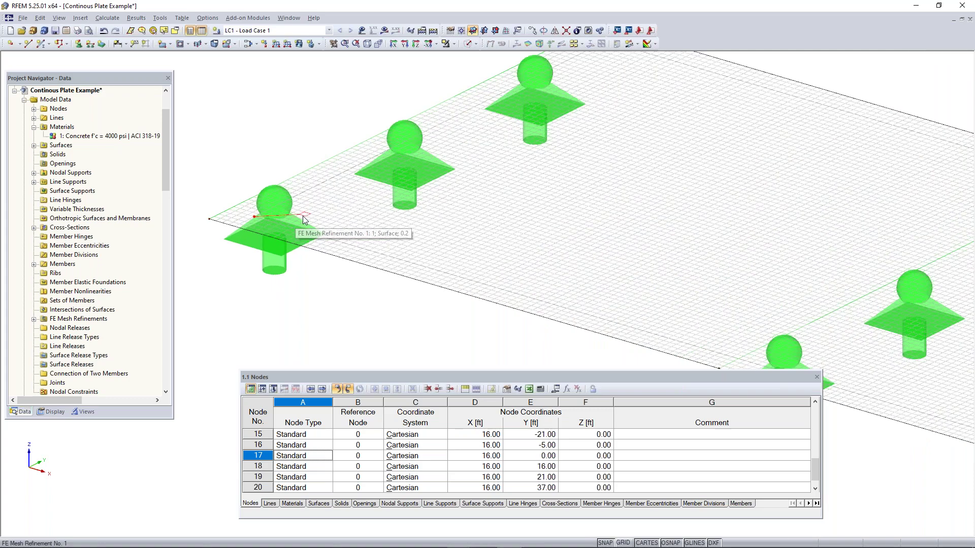
pyautogui.moveTo(599, 66); pyautogui.dragTo(367, 253, button='middle')
pyautogui.moveTo(450, 179); pyautogui.dragTo(302, 270, button='middle')
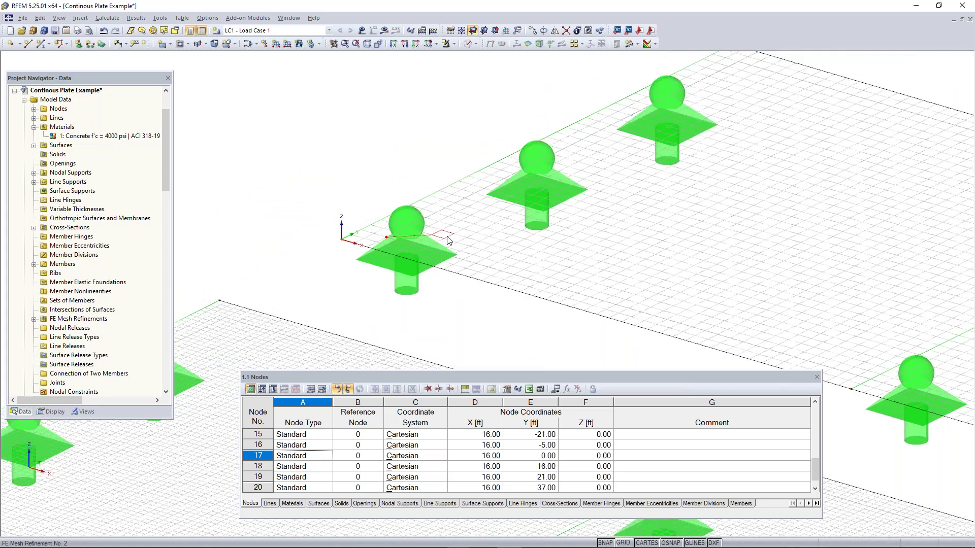
pyautogui.moveTo(722, 145); pyautogui.dragTo(401, 308, button='middle')
pyautogui.moveTo(650, 147); pyautogui.dragTo(489, 225, button='middle')
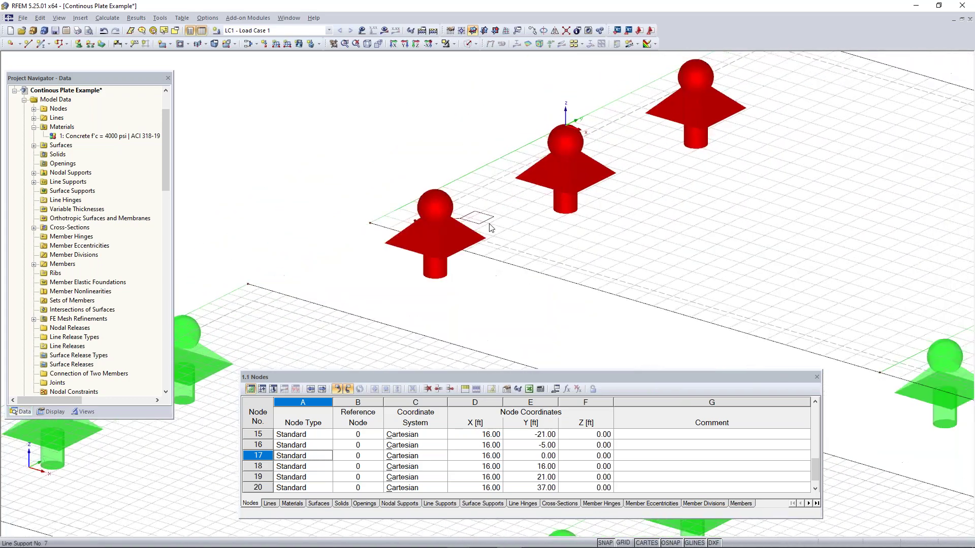
# Compare the FE mesh density of the three plates up close, from surface 1 through surface 3
pyautogui.moveTo(325, 269); pyautogui.dragTo(551, 104, button='middle')
pyautogui.moveTo(369, 225); pyautogui.dragTo(589, 94, button='middle')
pyautogui.scroll(-1, 405, 189)
pyautogui.moveTo(274, 310); pyautogui.dragTo(507, 178, button='middle')
pyautogui.moveTo(253, 244); pyautogui.dragTo(428, 173, button='middle')
pyautogui.scroll(5, 330, 208)
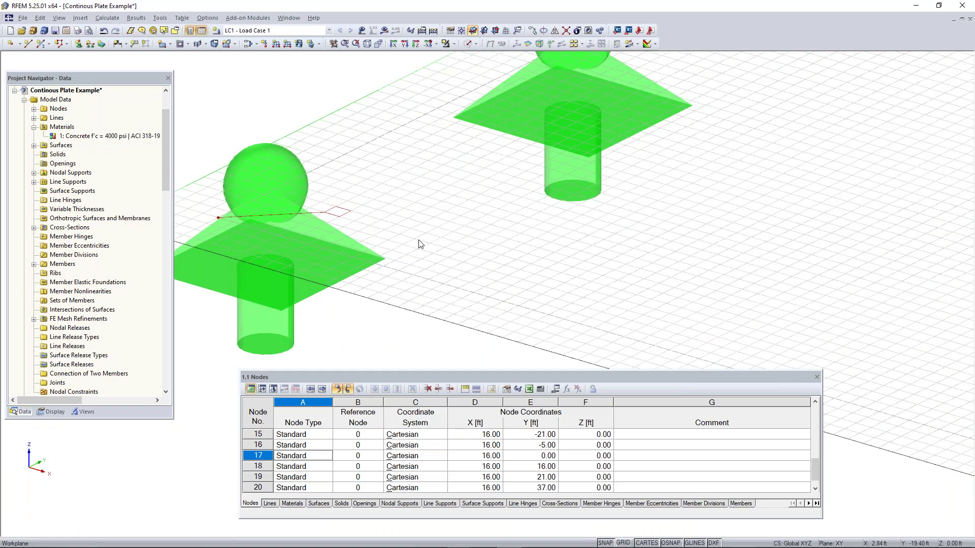
pyautogui.scroll(-1, 506, 256)
pyautogui.scroll(-2, 505, 256)
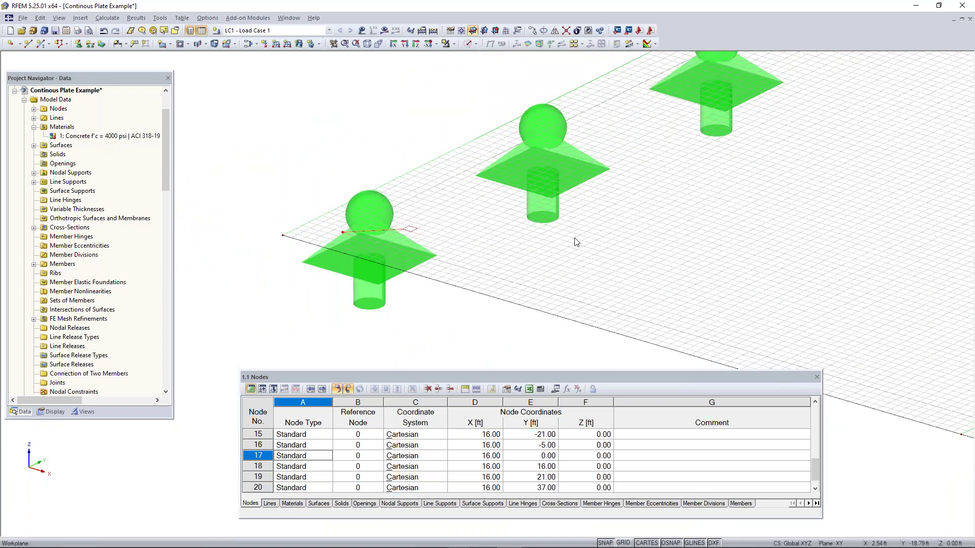
pyautogui.scroll(-1, 711, 254)
pyautogui.moveTo(725, 259); pyautogui.dragTo(348, 336, button='middle')
pyautogui.scroll(-3, 565, 257)
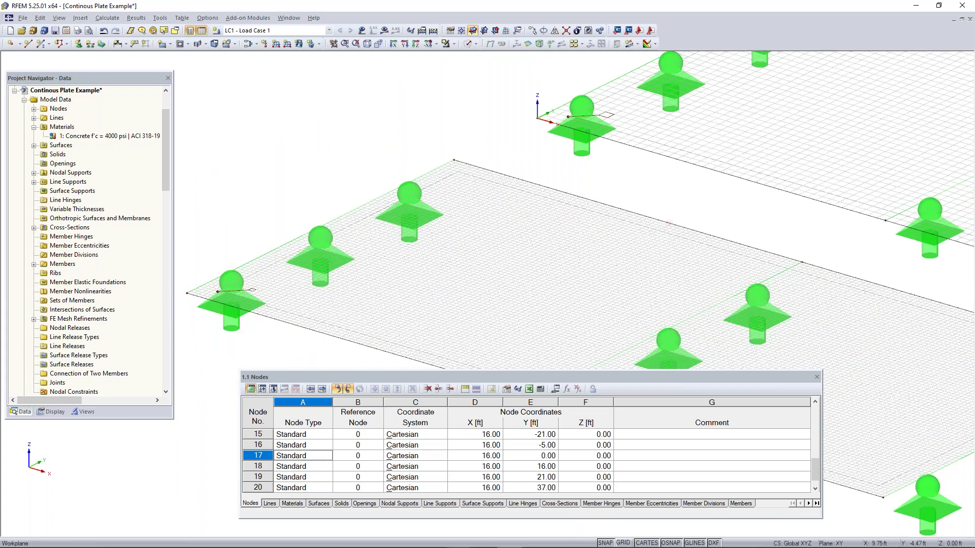
pyautogui.moveTo(679, 219); pyautogui.dragTo(417, 348, button='middle')
pyautogui.moveTo(607, 223); pyautogui.dragTo(362, 332, button='middle')
pyautogui.moveTo(539, 279); pyautogui.dragTo(473, 313, button='middle')
pyautogui.scroll(-2, 474, 313)
pyautogui.scroll(-2, 345, 365)
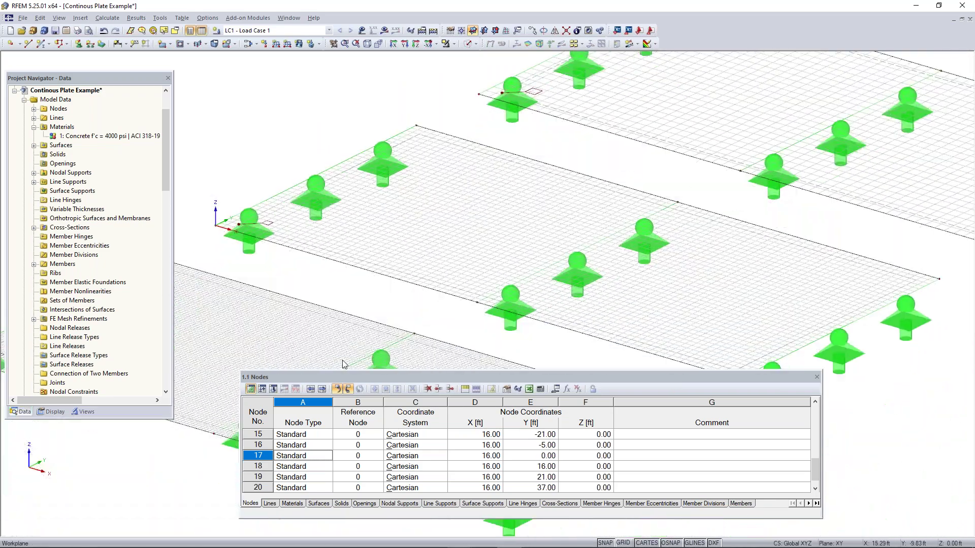
pyautogui.scroll(3, 569, 216)
pyautogui.scroll(-3, 570, 217)
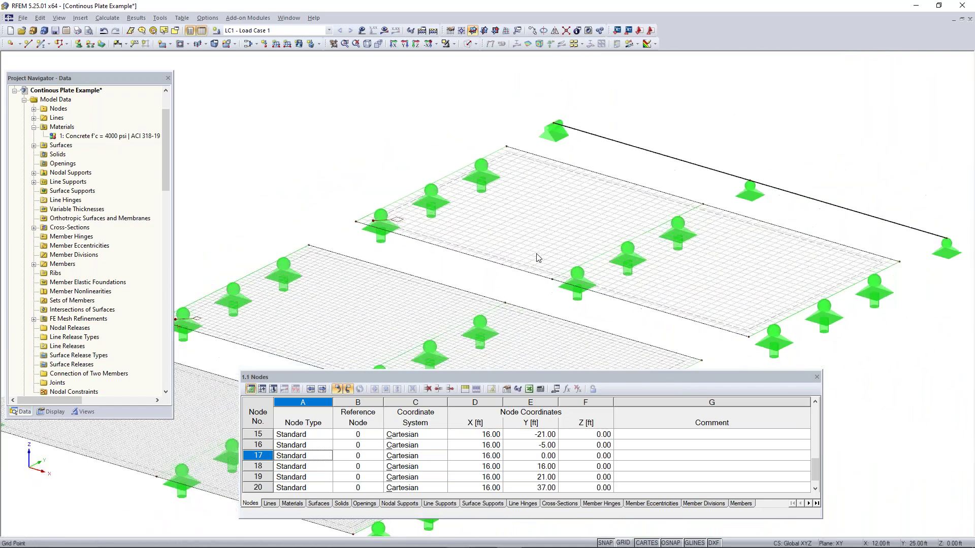
# Examine the differing FE mesh densities of all three plates together in one overall view
pyautogui.scroll(2, 566, 213)
pyautogui.keyDown('ctrl'); pyautogui.moveTo(552, 204); pyautogui.dragTo(529, 198, button='middle'); pyautogui.keyUp('ctrl')
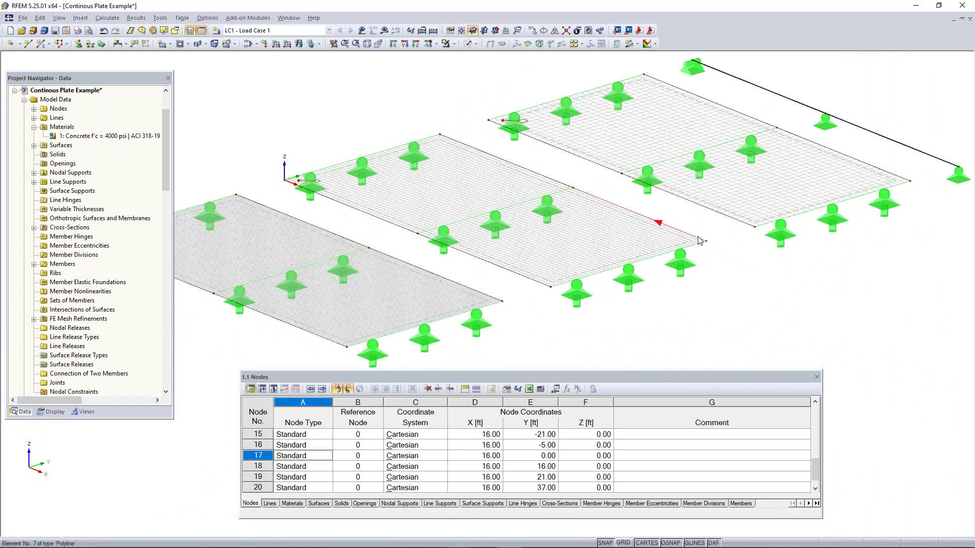
pyautogui.scroll(-1, 701, 241)
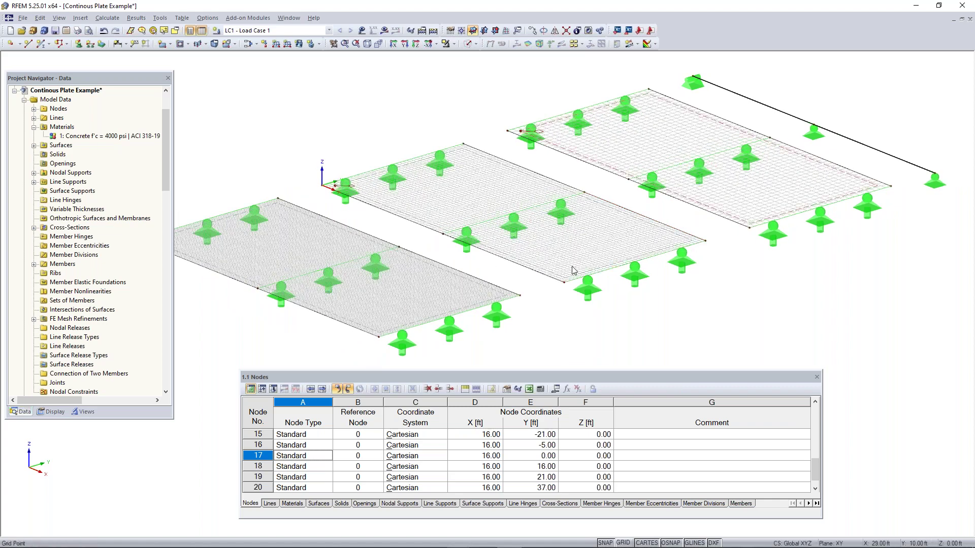
pyautogui.scroll(-1, 567, 273)
pyautogui.keyDown('ctrl'); pyautogui.moveTo(566, 272); pyautogui.dragTo(576, 280, button='middle'); pyautogui.keyUp('ctrl')
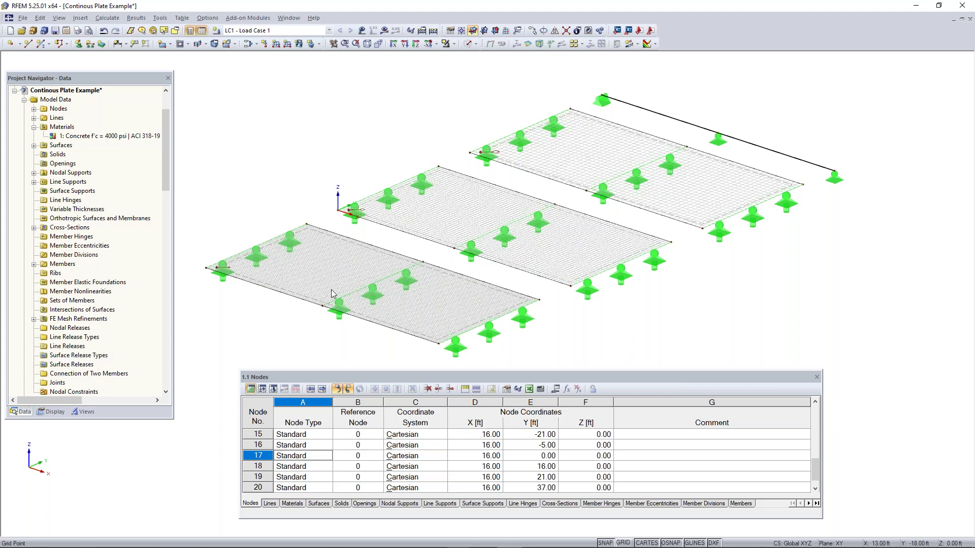
pyautogui.moveTo(530, 298)
pyautogui.keyDown('ctrl'); pyautogui.mouseDown(button='middle')
pyautogui.moveTo(507, 305)
pyautogui.moveTo(526, 306)
pyautogui.mouseUp(button='middle'); pyautogui.keyUp('ctrl')
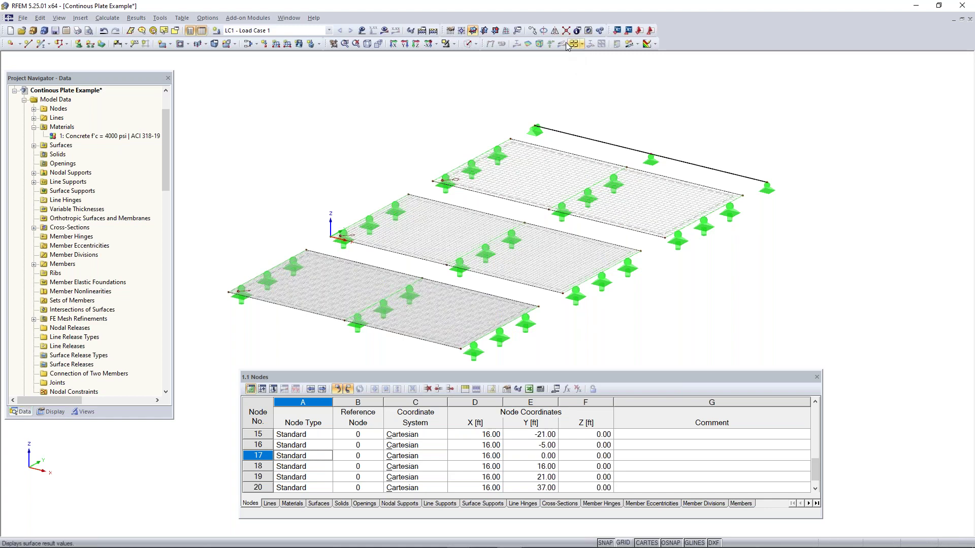
# Define a numerical section AA across the finest-meshed plate, picking end-support midpoints (0, -13, 0) ft and (32, -13, 0) ft as edge points
pyautogui.click(638, 45)
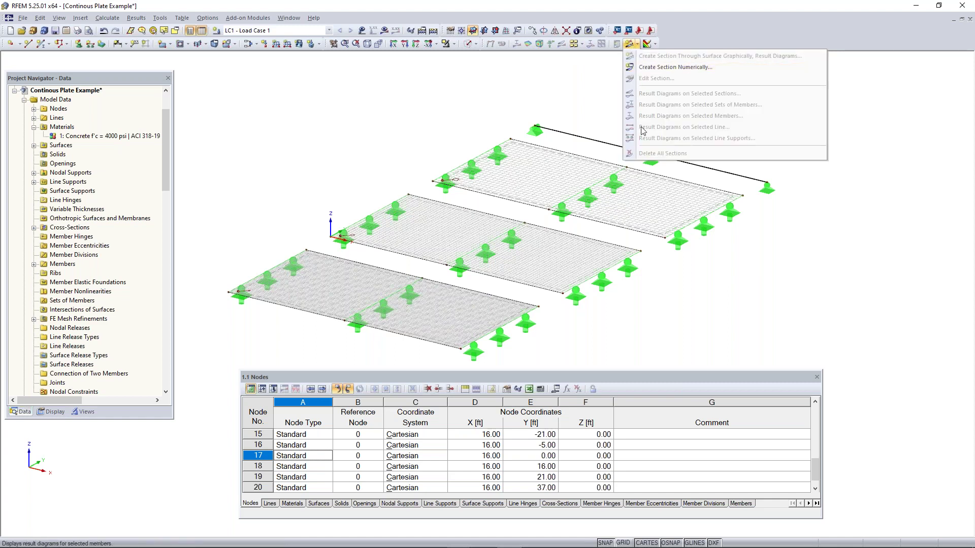
pyautogui.click(658, 68)
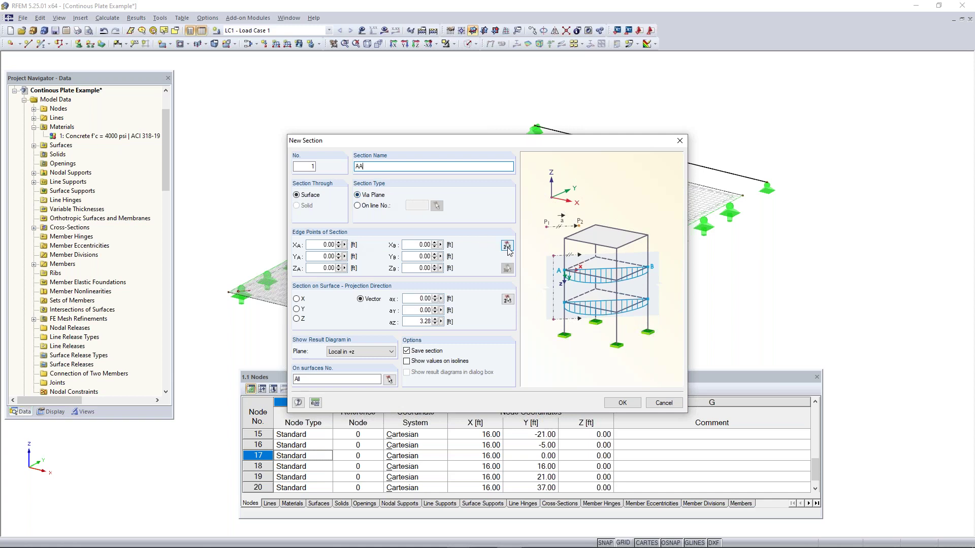
pyautogui.click(328, 246)
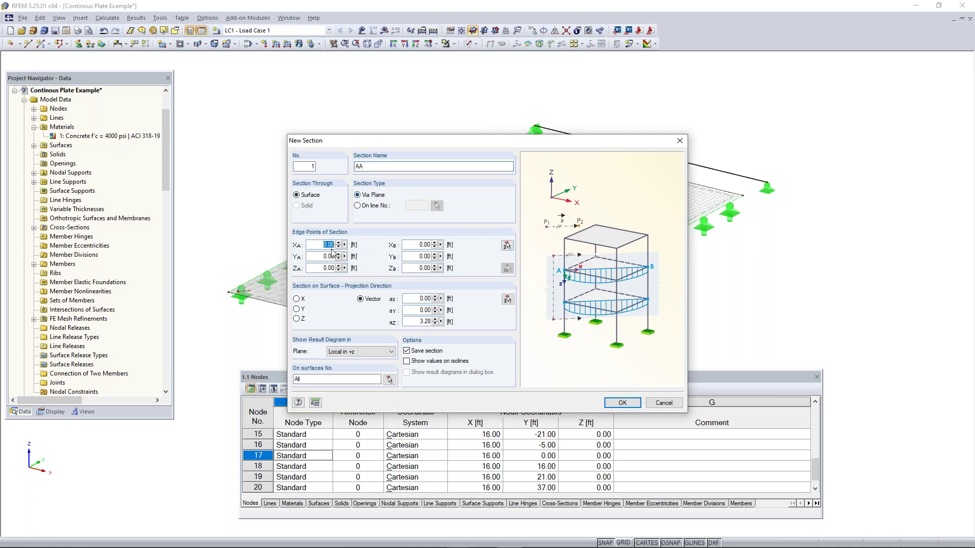
pyautogui.click(507, 246)
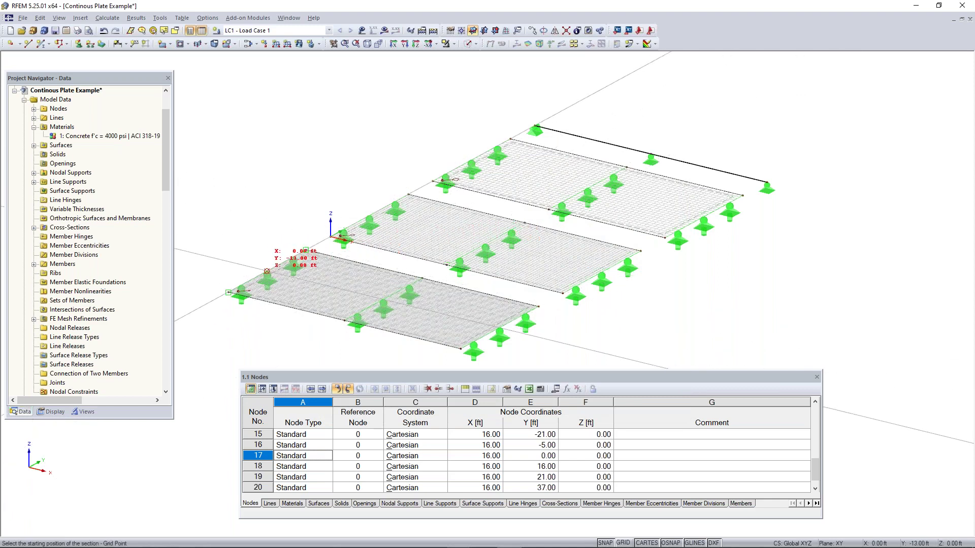
pyautogui.click(267, 272)
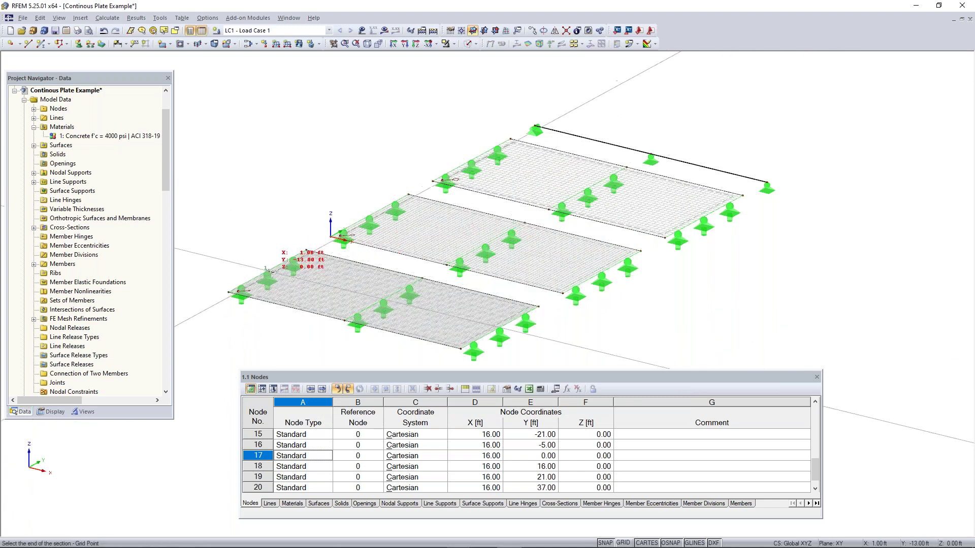
pyautogui.click(499, 328)
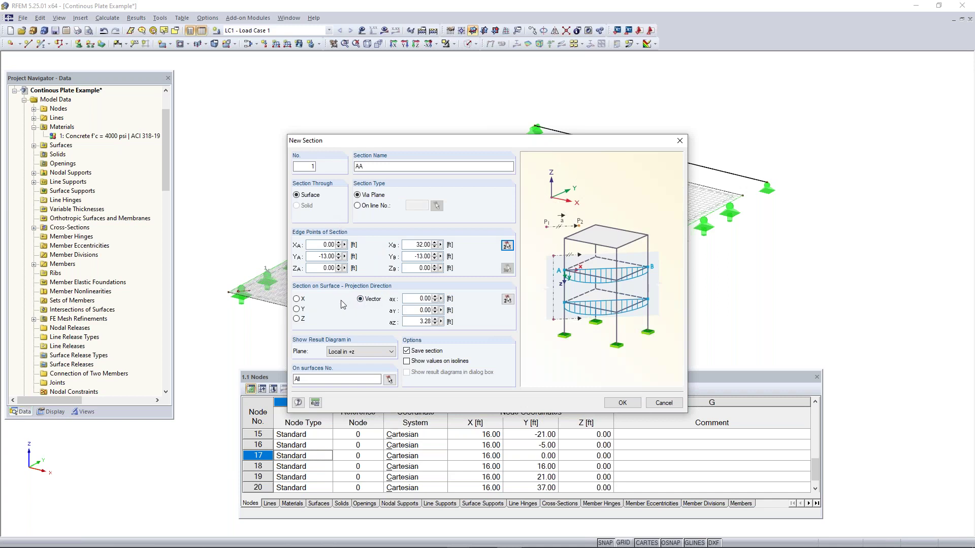
# Show section AA's result diagram in the Local in +z plane and create it with Save section enabled
pyautogui.click(358, 352)
pyautogui.click(357, 361)
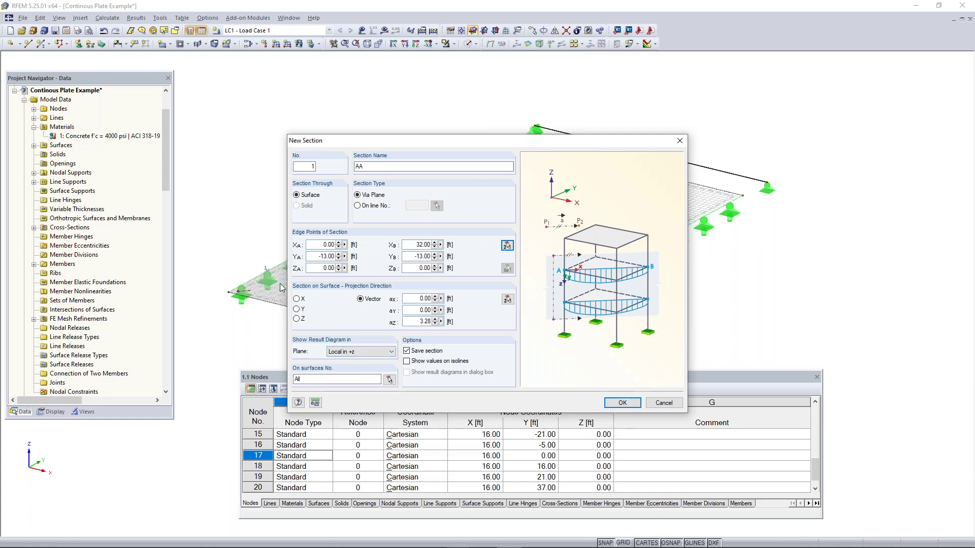
pyautogui.click(374, 352)
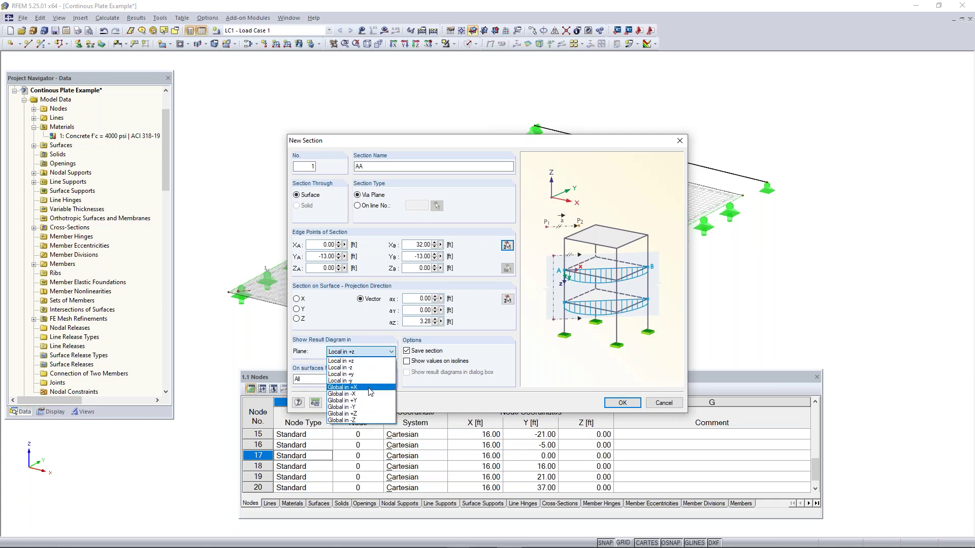
pyautogui.click(390, 352)
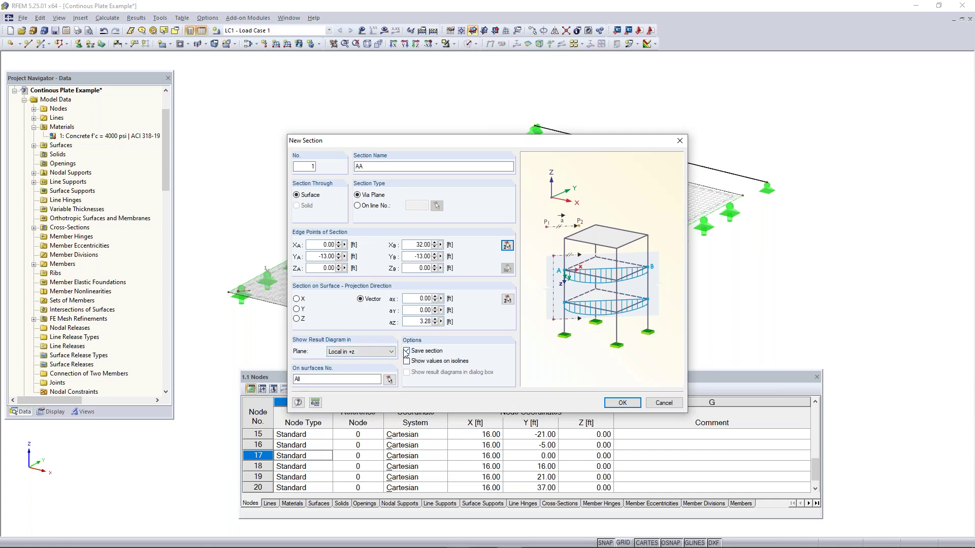
pyautogui.click(622, 403)
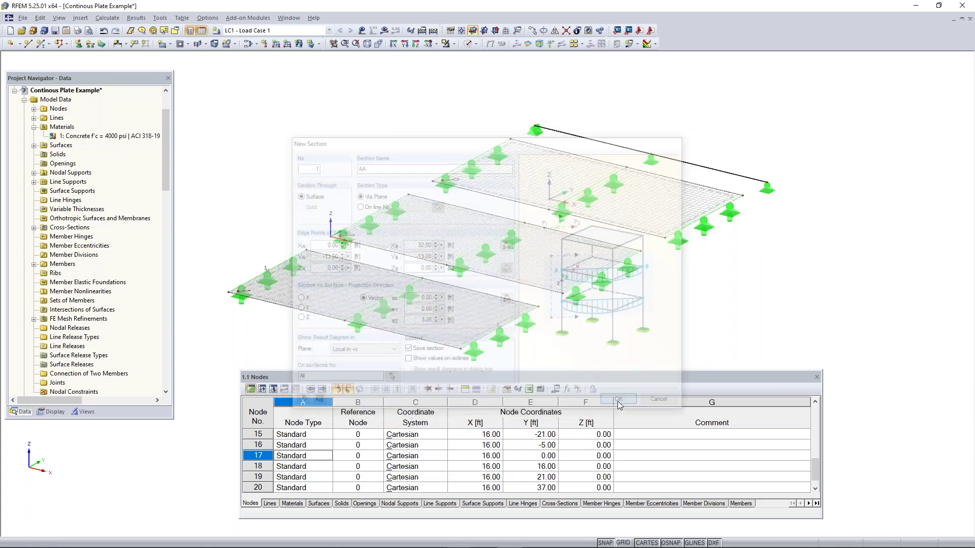
# Try to copy section AA from the finest-meshed plate onto the middle plate
pyautogui.scroll(3, 254, 244)
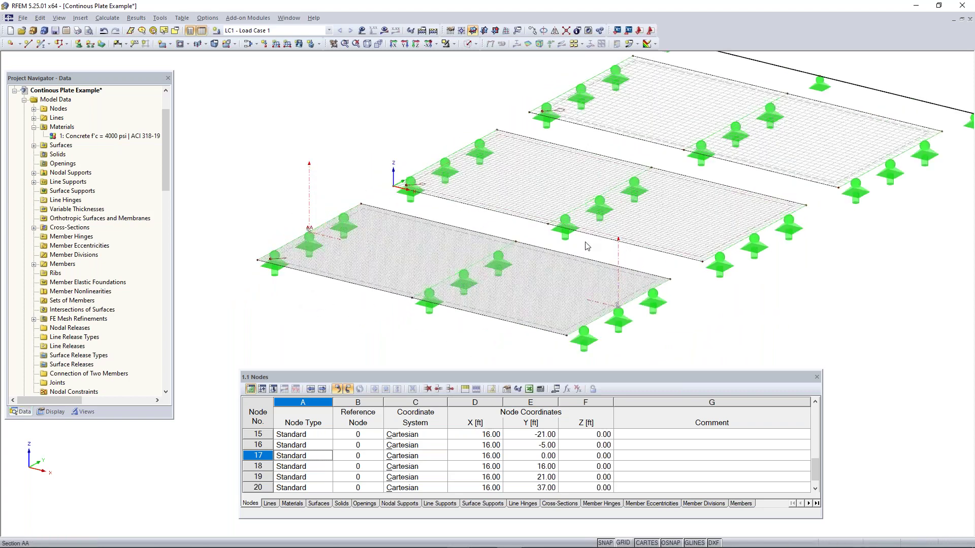
pyautogui.scroll(-3, 314, 241)
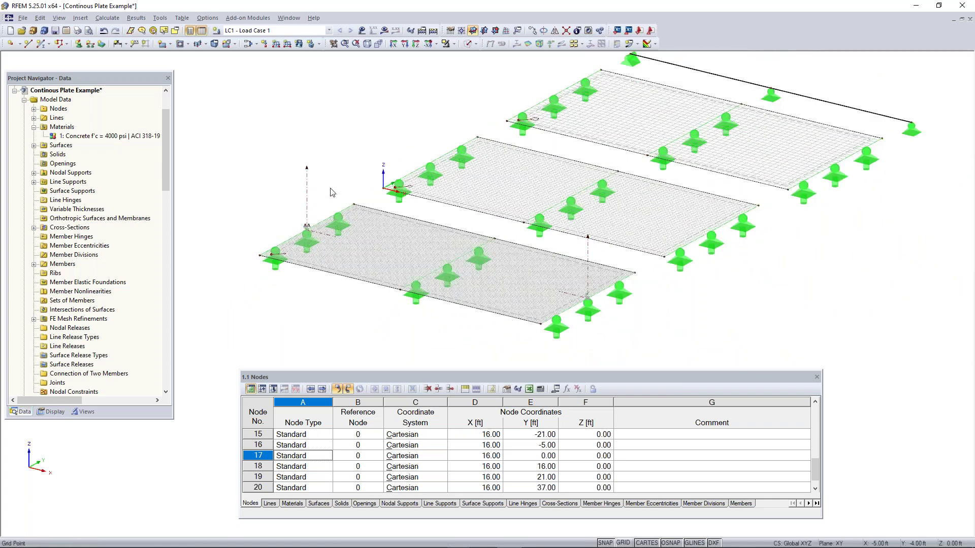
pyautogui.scroll(-2, 577, 344)
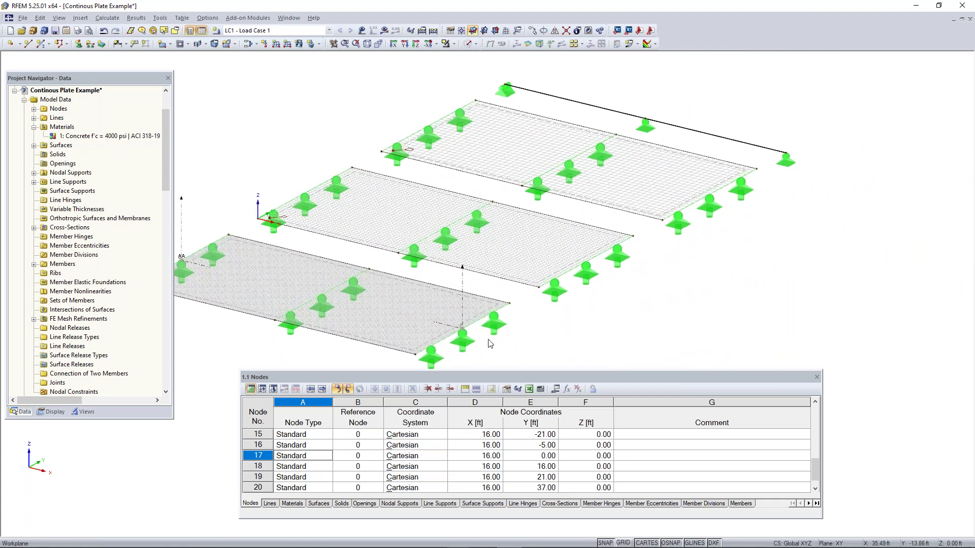
pyautogui.scroll(2, 492, 345)
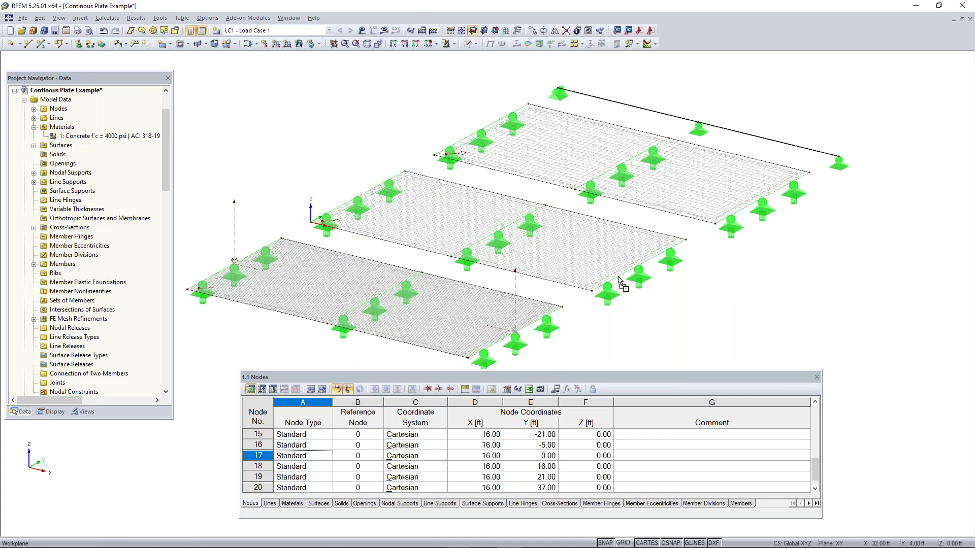
pyautogui.click(639, 267)
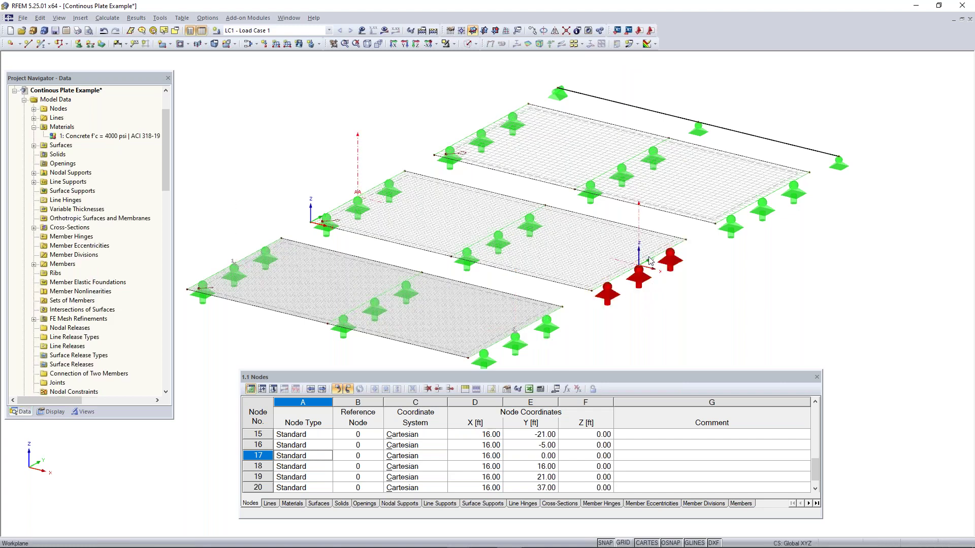
pyautogui.moveTo(641, 260)
pyautogui.mouseDown()
pyautogui.moveTo(513, 341)
pyautogui.moveTo(639, 278)
pyautogui.moveTo(642, 259)
pyautogui.mouseUp()
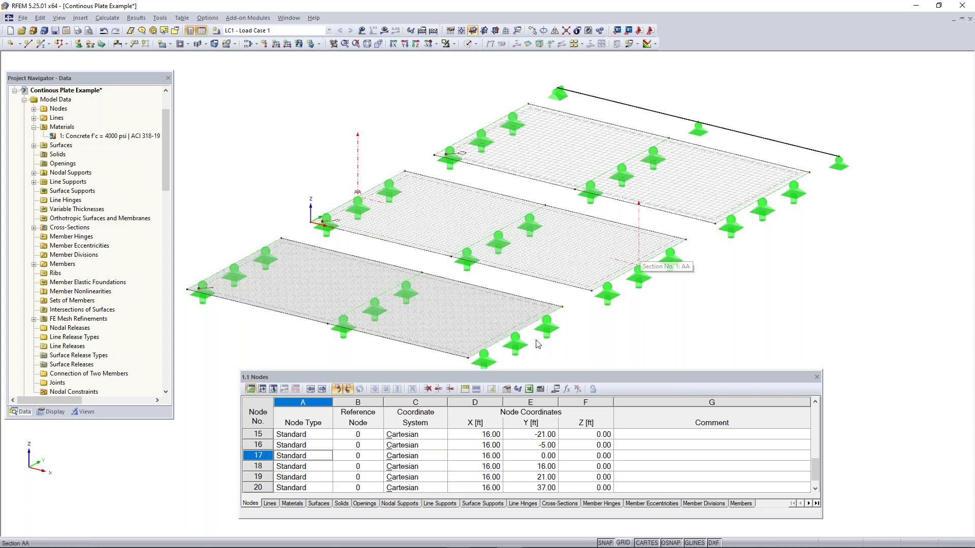
pyautogui.moveTo(587, 312); pyautogui.dragTo(613, 331, button='middle')
pyautogui.scroll(1, 528, 307)
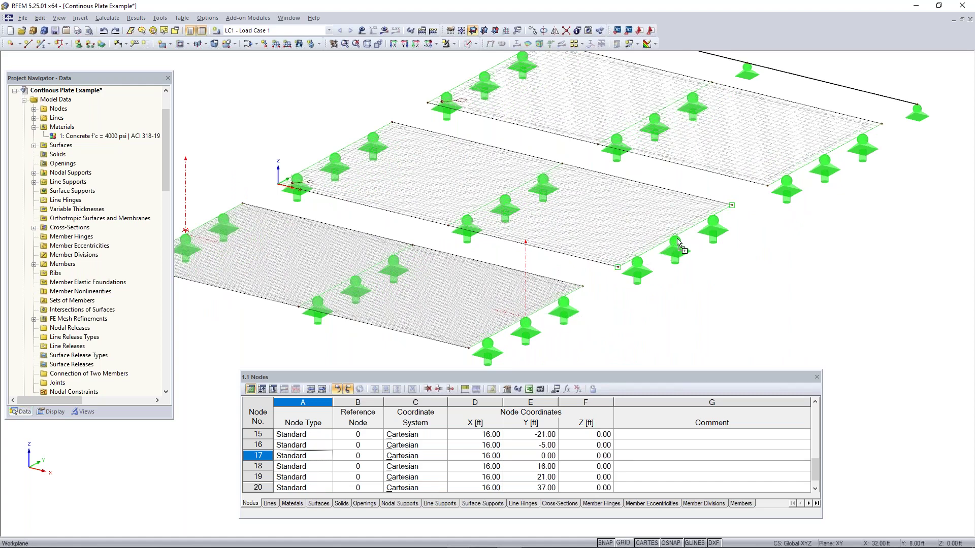
pyautogui.scroll(-1, 682, 243)
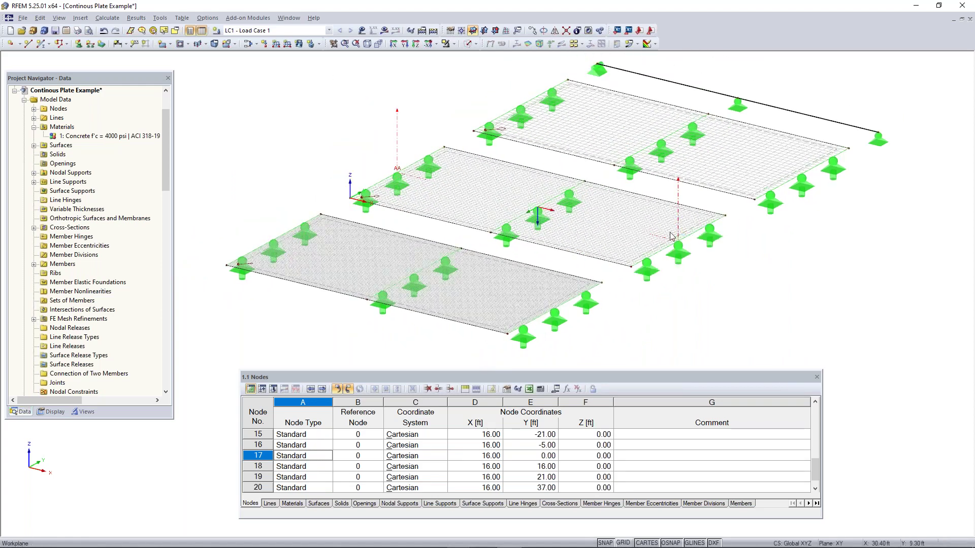
pyautogui.scroll(1, 682, 244)
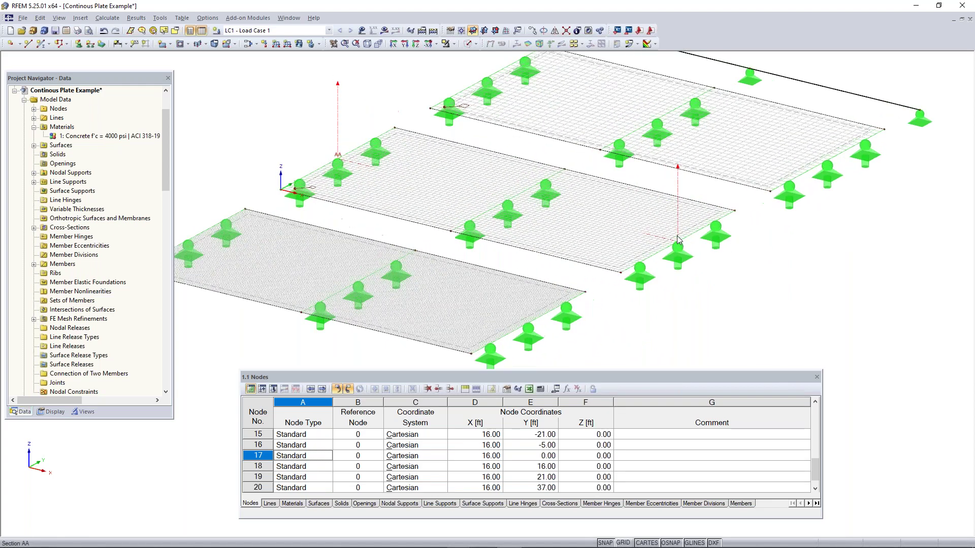
pyautogui.click(528, 328)
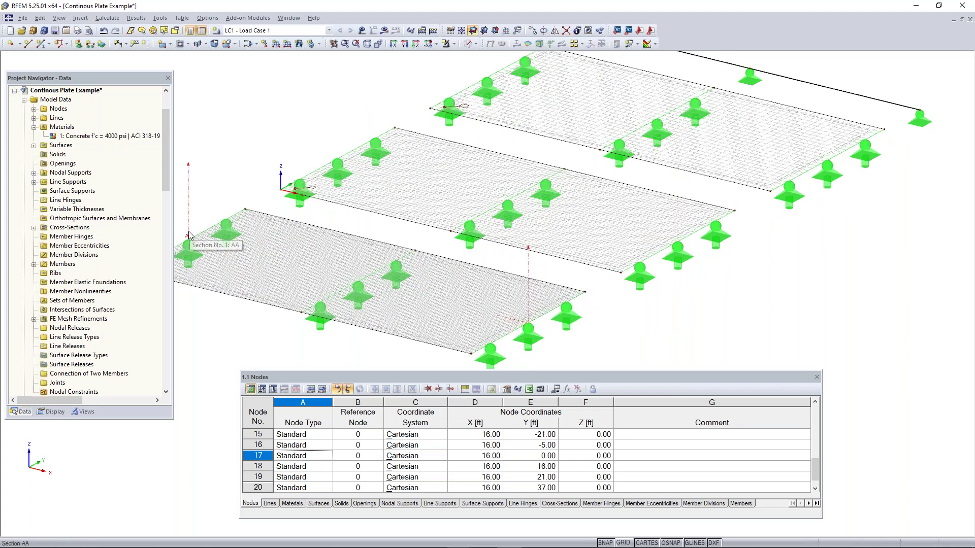
# Copy section AA to the middle plate and on to the far plate, placing each copy at the end-support midpoints
pyautogui.keyDown('ctrl'); pyautogui.moveTo(187, 235); pyautogui.dragTo(337, 158); pyautogui.keyUp('ctrl')
pyautogui.moveTo(807, 300); pyautogui.dragTo(705, 330, button='middle')
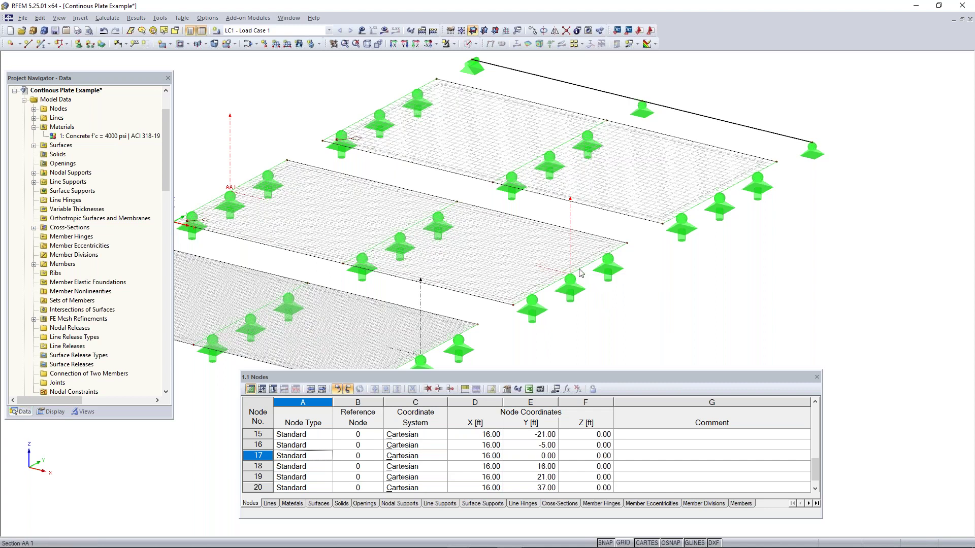
pyautogui.moveTo(719, 193); pyautogui.dragTo(719, 193)
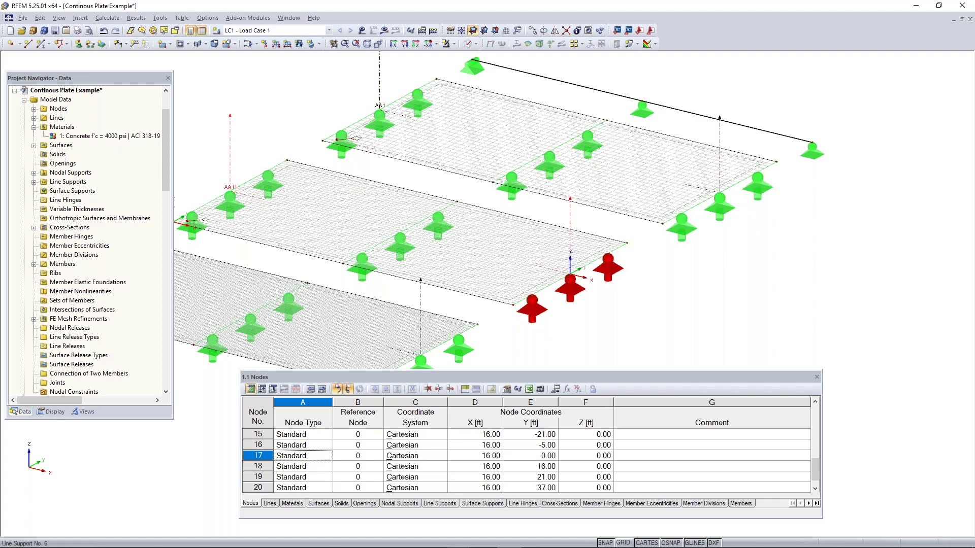
pyautogui.scroll(-2, 672, 314)
pyautogui.moveTo(672, 314); pyautogui.dragTo(812, 275, button='middle')
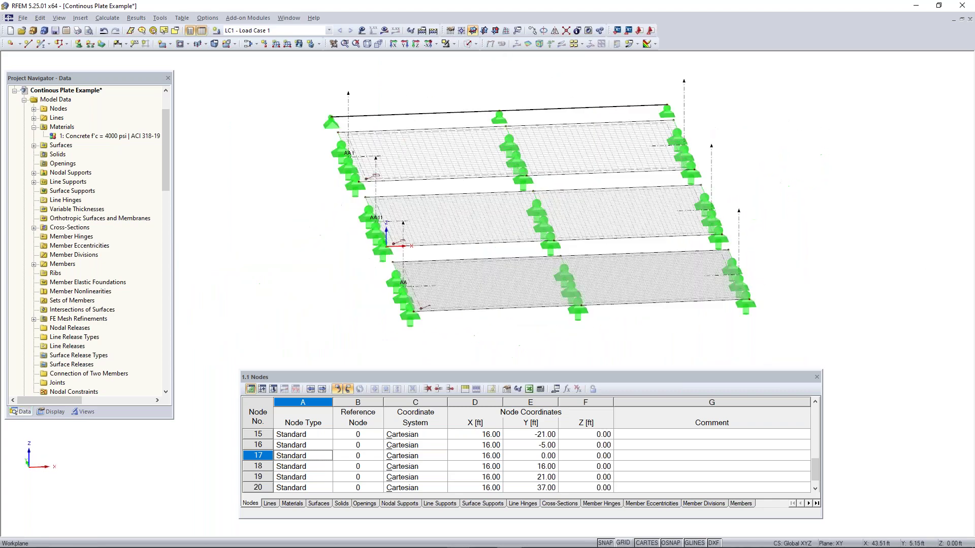
pyautogui.moveTo(835, 213); pyautogui.dragTo(780, 209, button='middle')
pyautogui.keyDown('ctrl'); pyautogui.moveTo(710, 284); pyautogui.dragTo(563, 317, button='middle'); pyautogui.keyUp('ctrl')
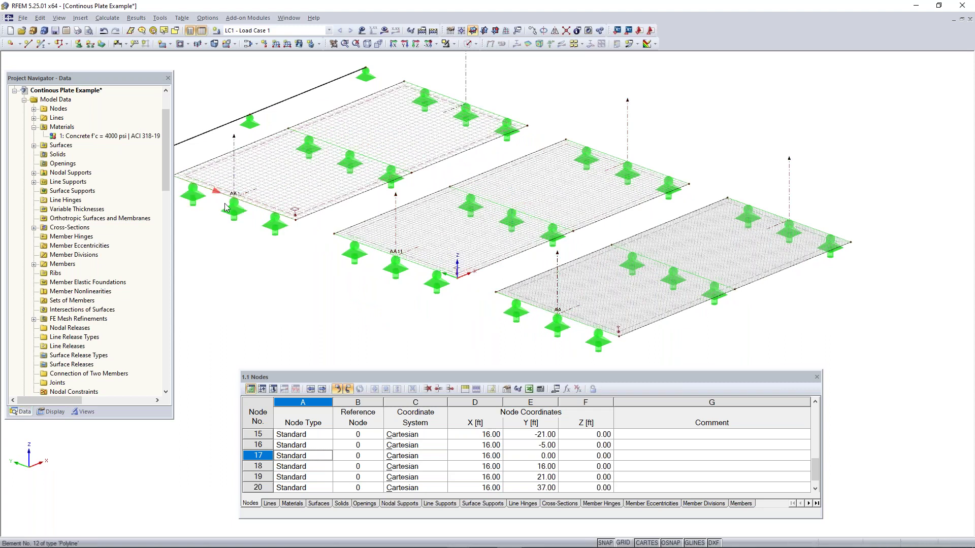
# Find the model's list of sections and rename section No. 2, on the far plate, as AB
pyautogui.scroll(-7, 148, 240)
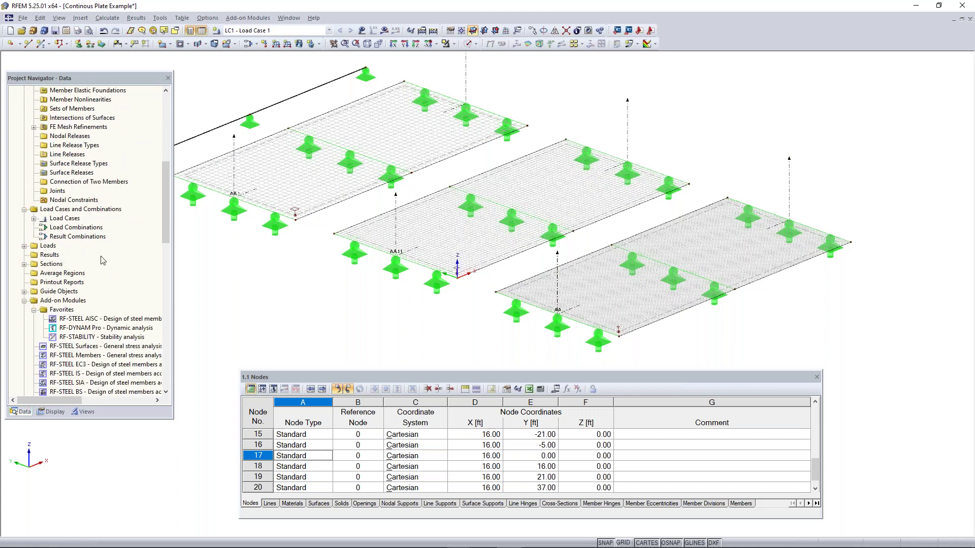
pyautogui.rightClick(48, 264)
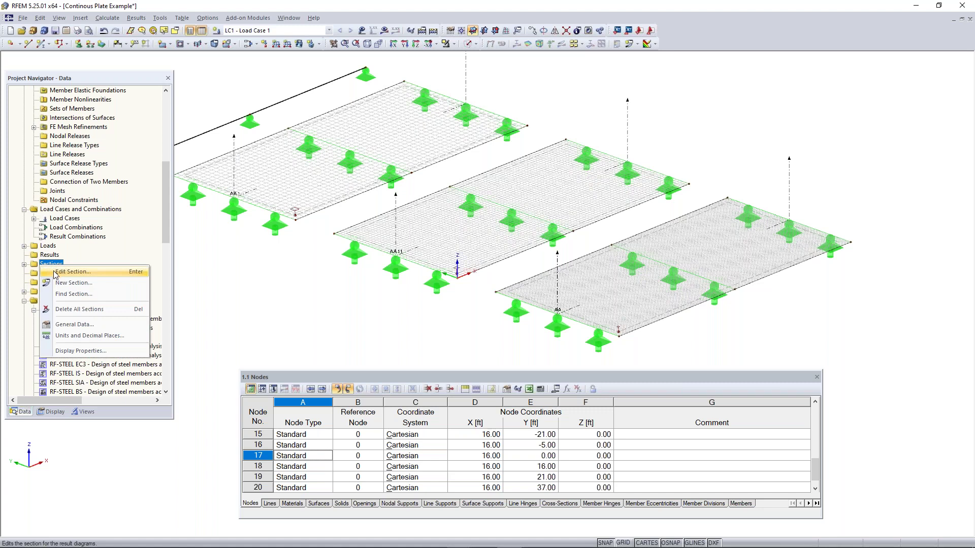
pyautogui.click(119, 257)
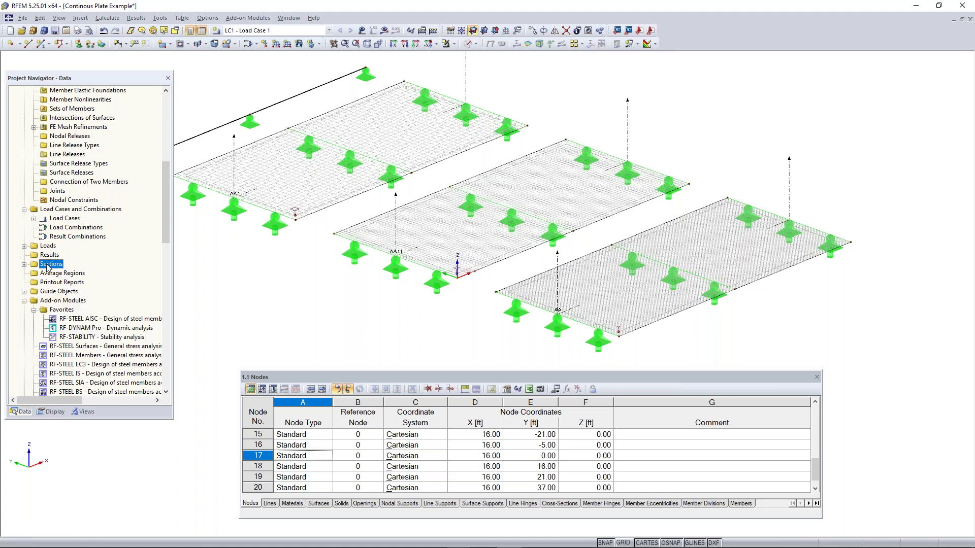
pyautogui.click(24, 265)
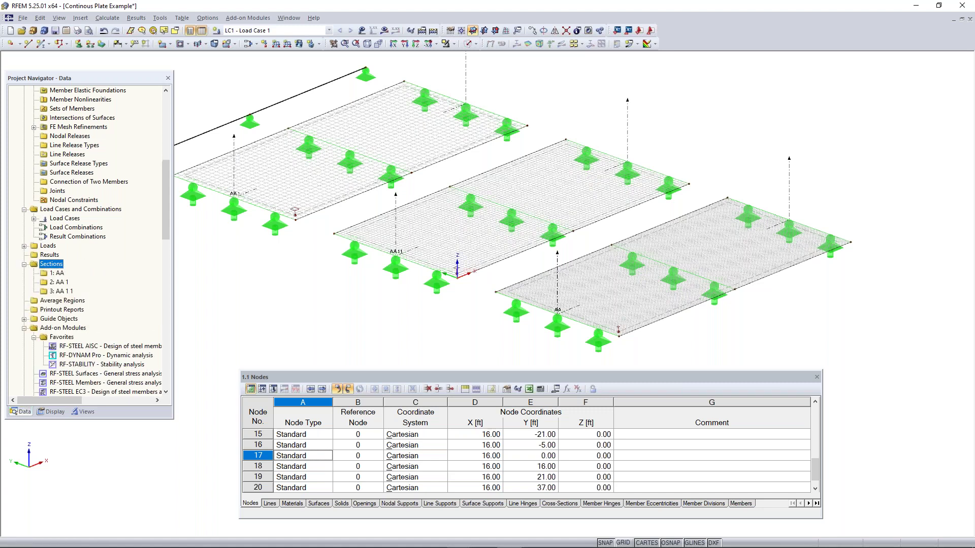
pyautogui.click(60, 283)
pyautogui.click(438, 167)
pyautogui.press('BackSpace')
pyautogui.press('BackSpace')
pyautogui.press('BackSpace')
pyautogui.write('B')
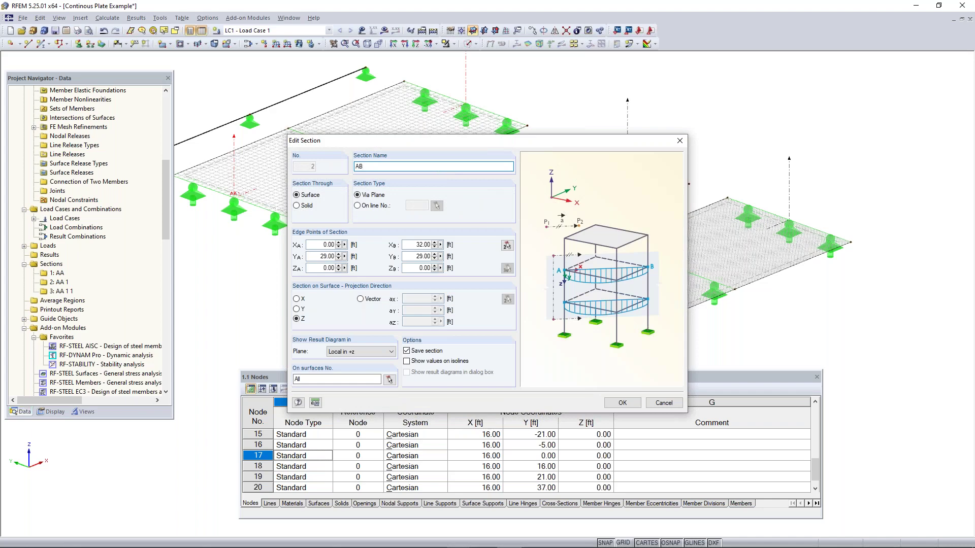
# Confirm the name AB for section 2 and rename section 3 to AC
pyautogui.click(624, 402)
pyautogui.click(60, 293)
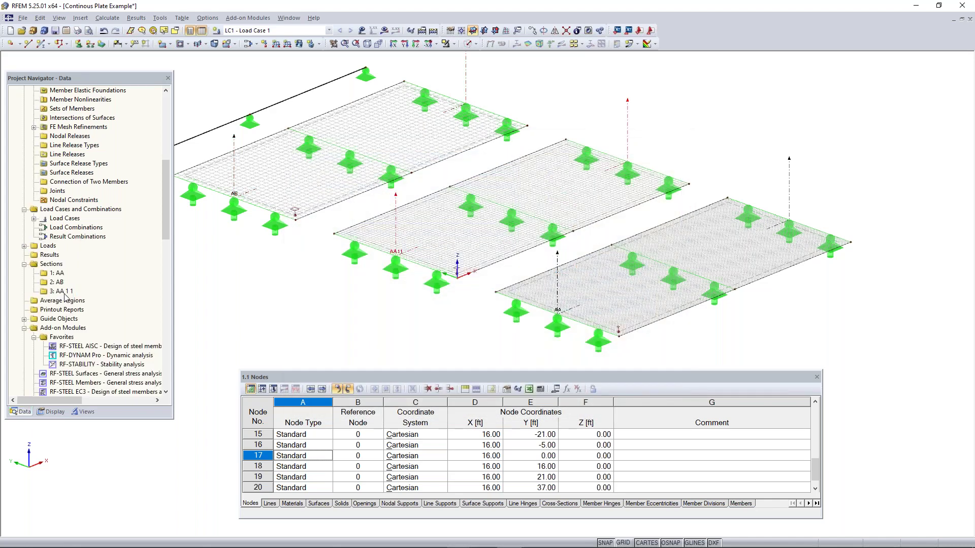
pyautogui.doubleClick(65, 295)
pyautogui.press('End')
pyautogui.press('BackSpace')
pyautogui.press('BackSpace')
pyautogui.press('BackSpace')
pyautogui.press('BackSpace')
pyautogui.press('BackSpace')
pyautogui.write('C')
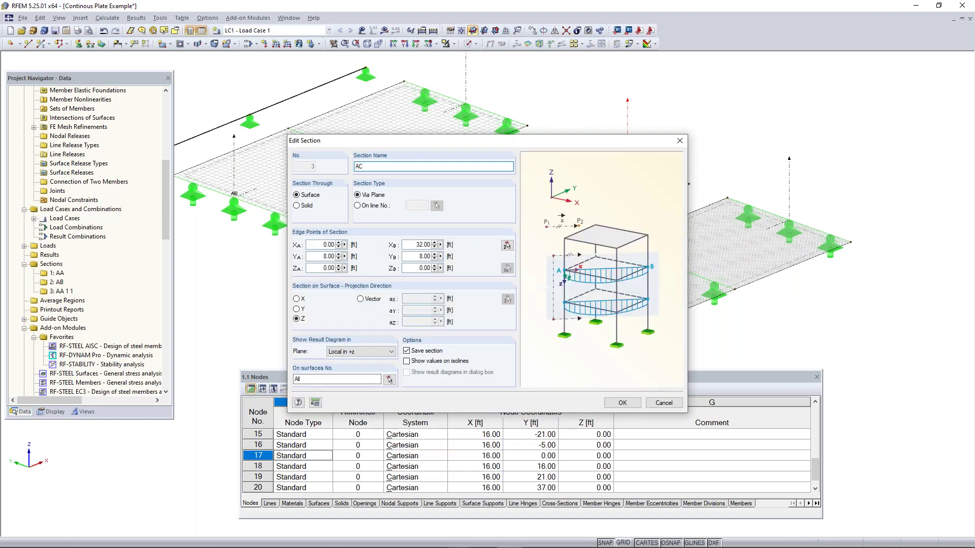
pyautogui.click(623, 403)
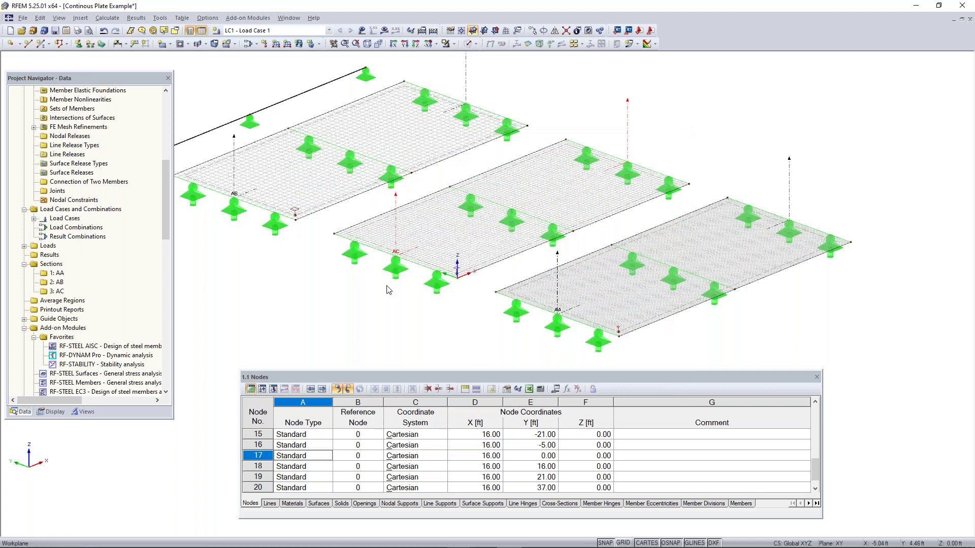
# Orbit the model to see the plates and beam from the opposite side and display it as a transparent solid model
pyautogui.scroll(-1, 391, 285)
pyautogui.keyDown('ctrl'); pyautogui.moveTo(782, 223); pyautogui.dragTo(377, 209, button='middle'); pyautogui.keyUp('ctrl')
pyautogui.scroll(-1, 467, 156)
pyautogui.moveTo(672, 162); pyautogui.dragTo(678, 184, button='middle')
pyautogui.click(468, 43)
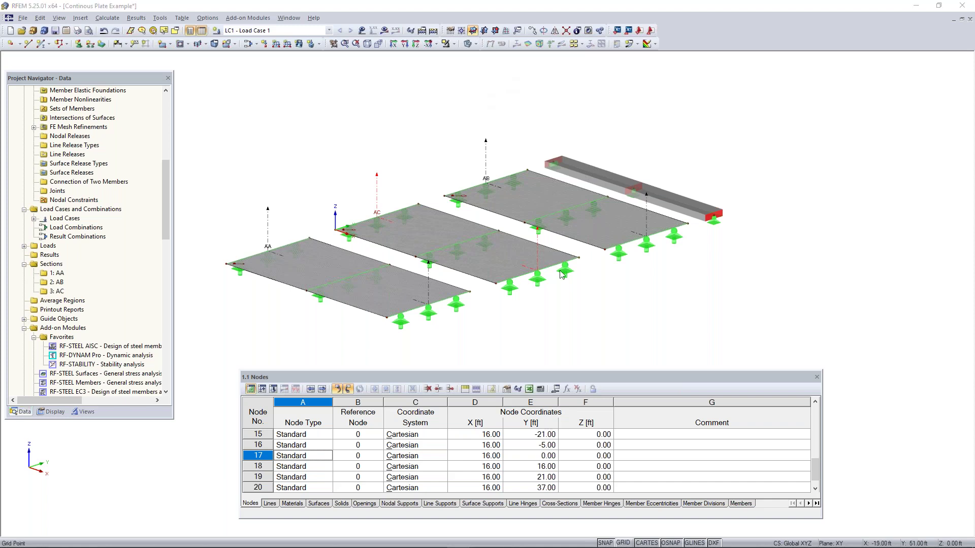
# Switch to the PowerPoint slide show, view the Continuous Plate slide and advance to the Any Questions slide
pyautogui.press('super')
pyautogui.moveTo(462, 538)
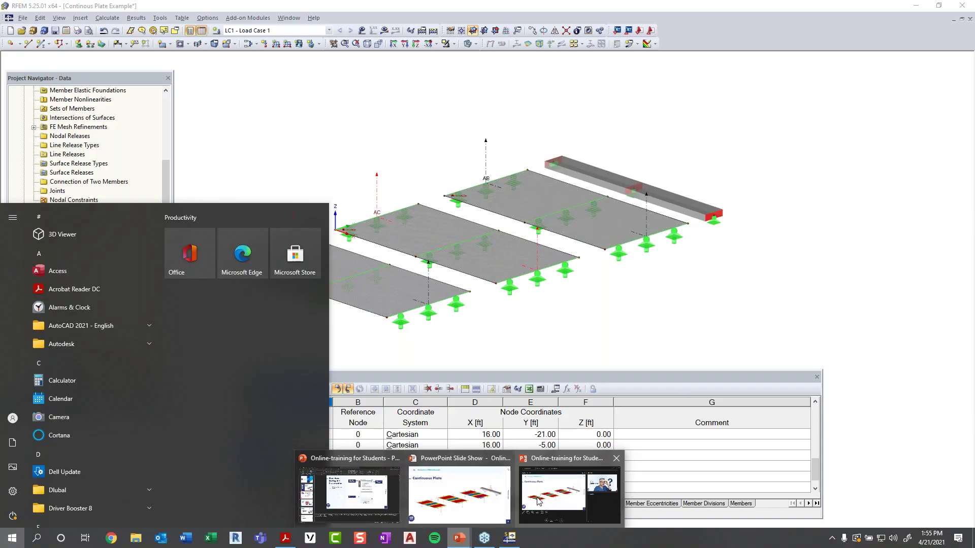
pyautogui.click(544, 500)
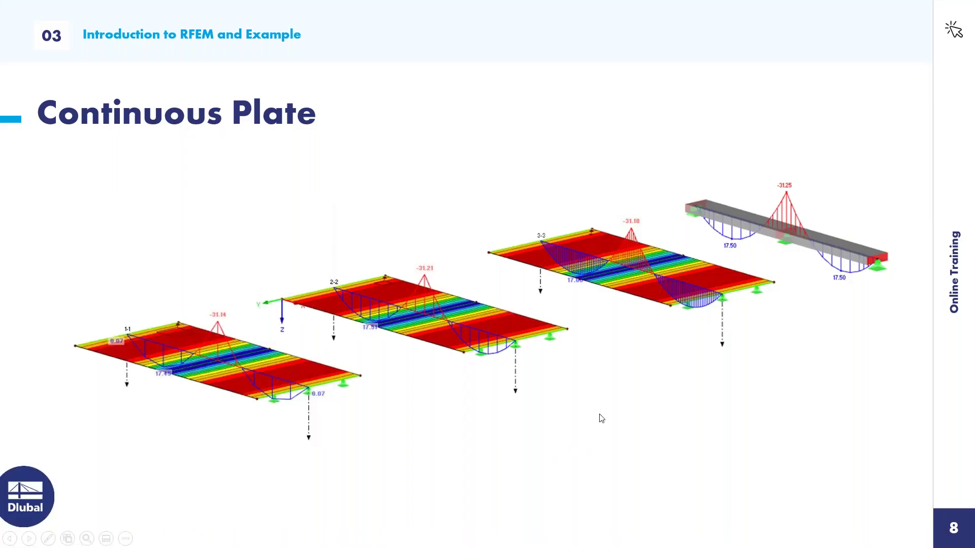
pyautogui.click(599, 415)
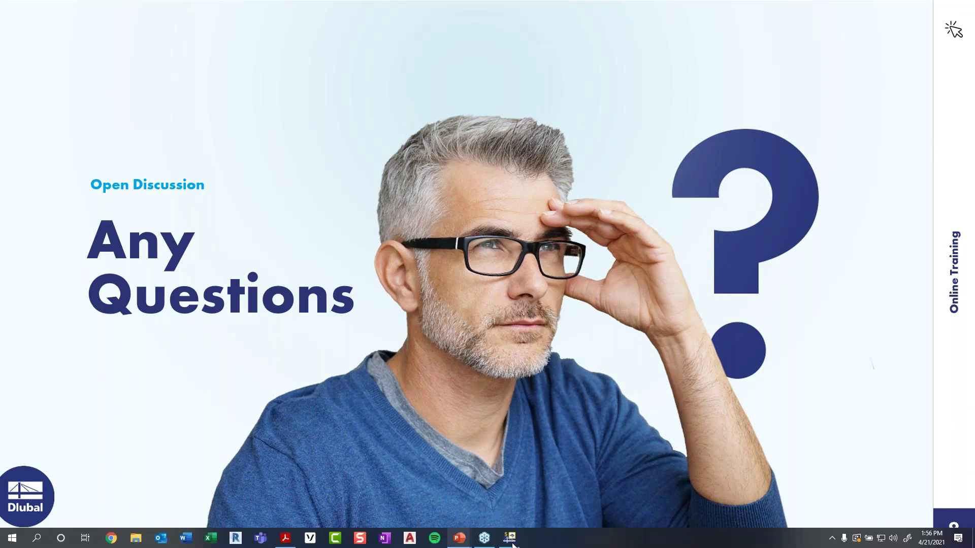
# Switch back to RFEM, try ASCE 7-16 as the load combination standard for a new model, and discard the new model
pyautogui.click(510, 541)
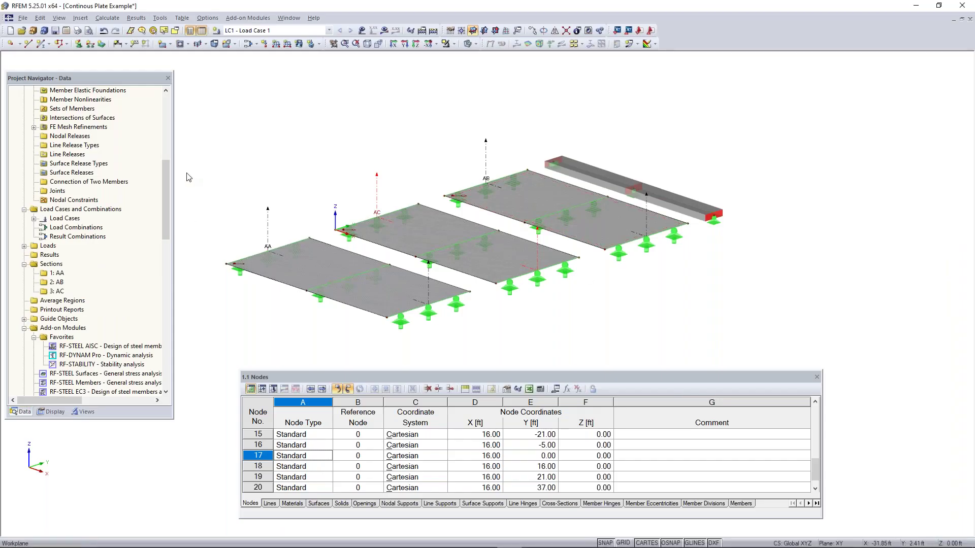
pyautogui.moveTo(168, 191); pyautogui.dragTo(167, 125)
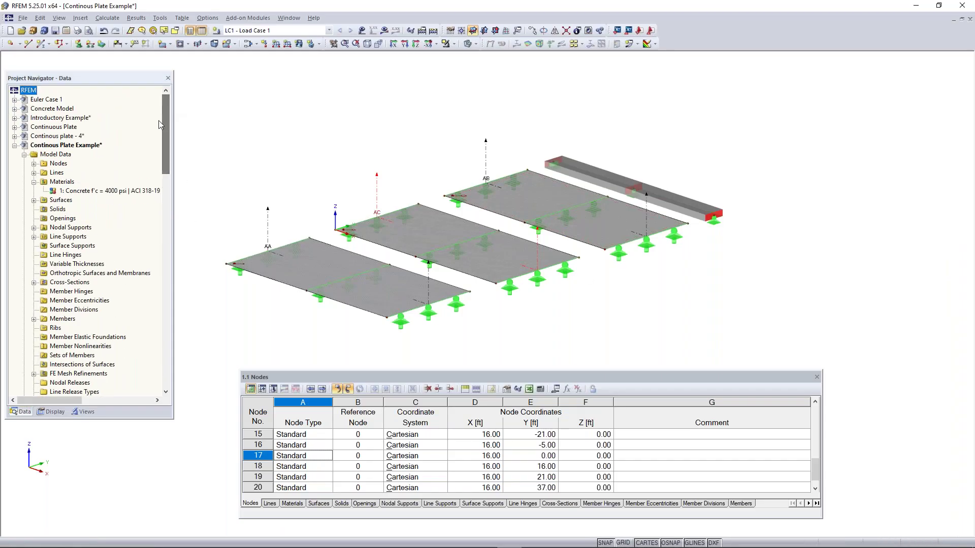
pyautogui.click(8, 31)
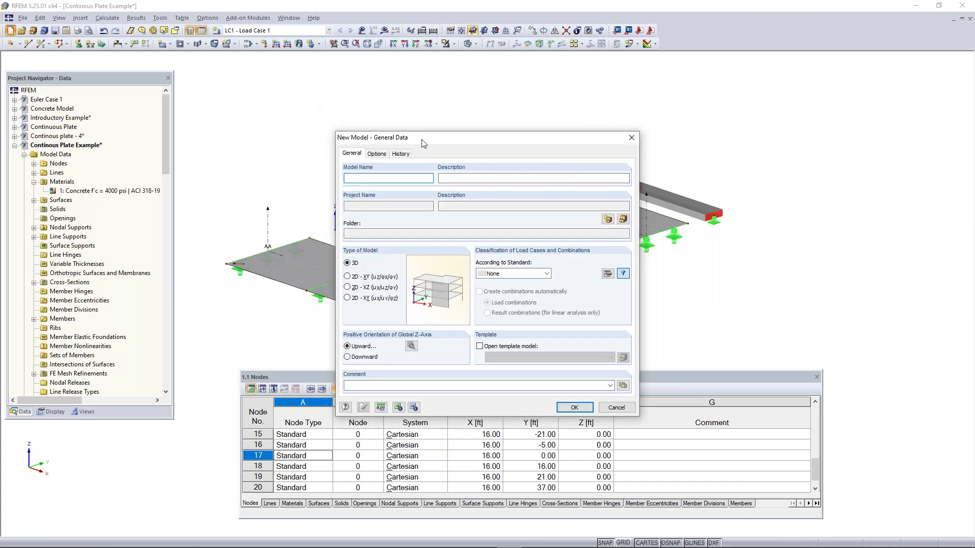
pyautogui.moveTo(435, 138); pyautogui.dragTo(419, 106)
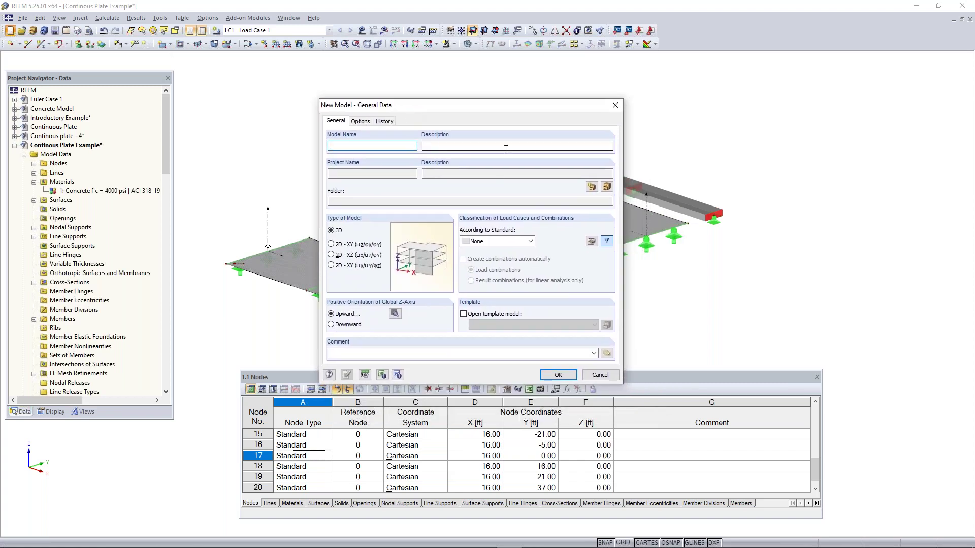
pyautogui.click(517, 244)
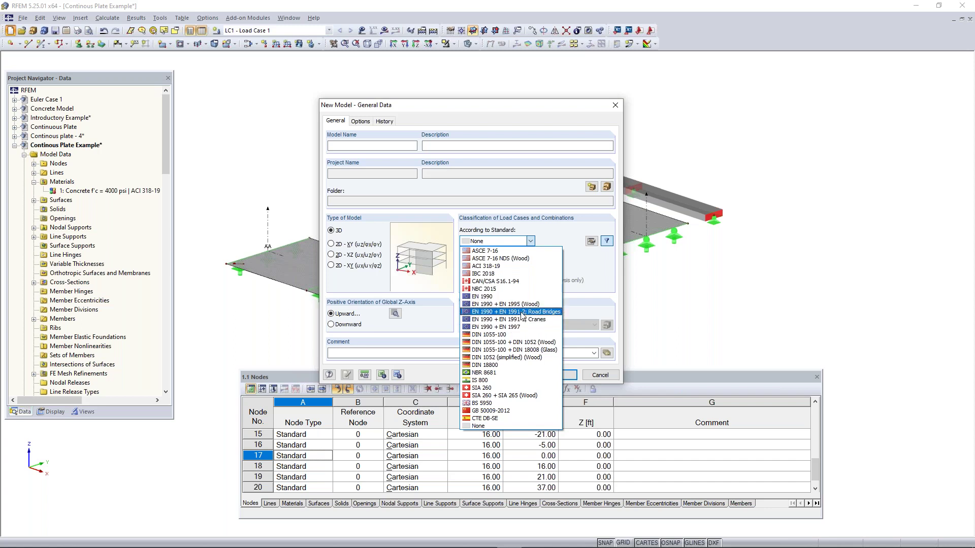
pyautogui.click(507, 251)
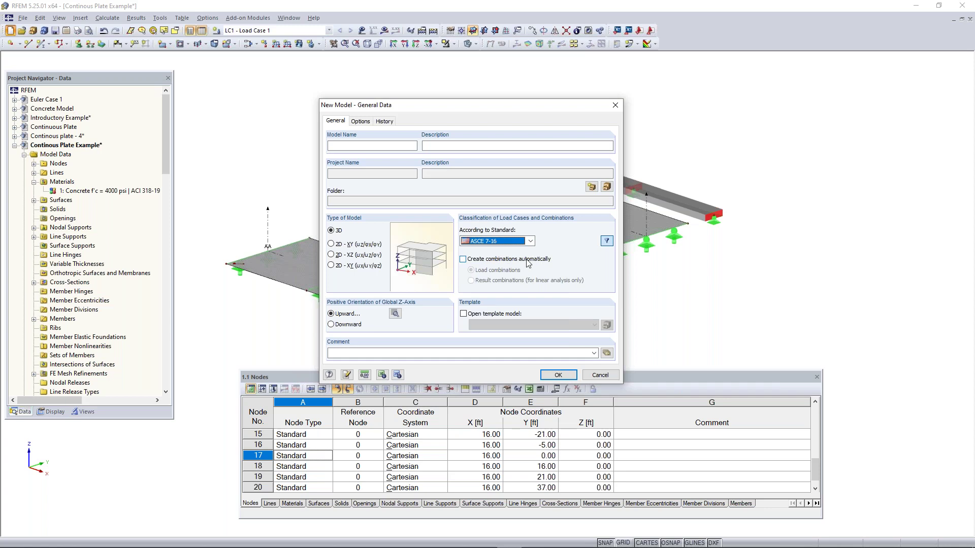
pyautogui.click(615, 105)
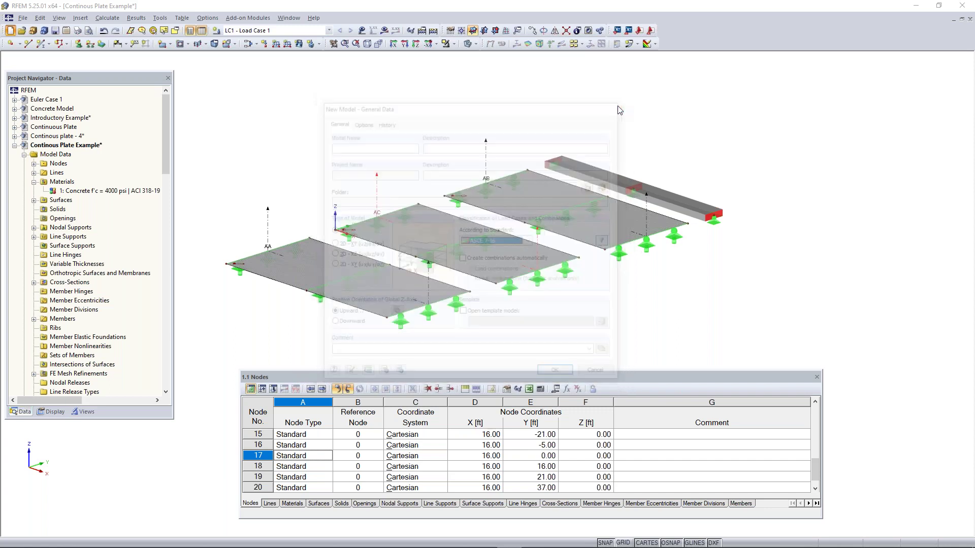
# Review the load combination standards available in the Continous Plate Example's general data and close it without changes
pyautogui.scroll(-2, 77, 160)
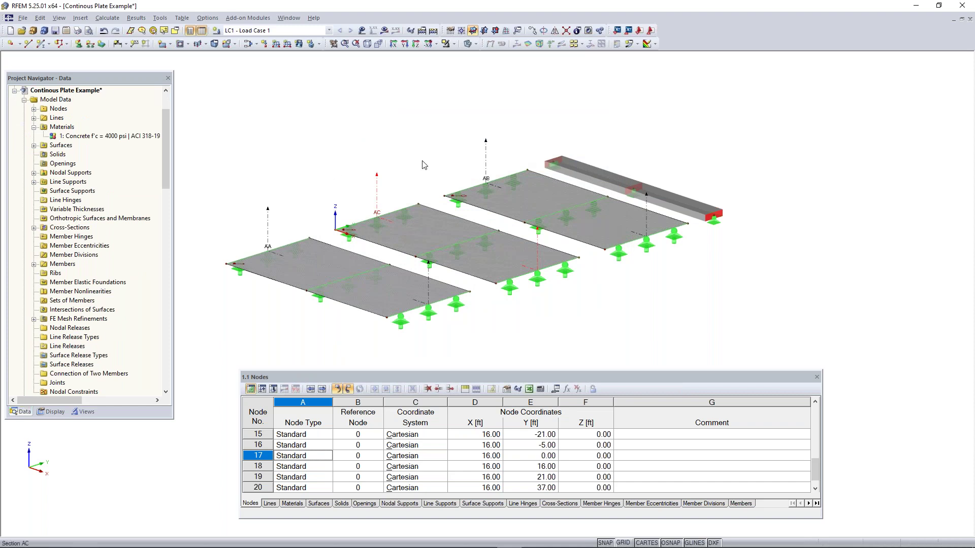
pyautogui.click(72, 92)
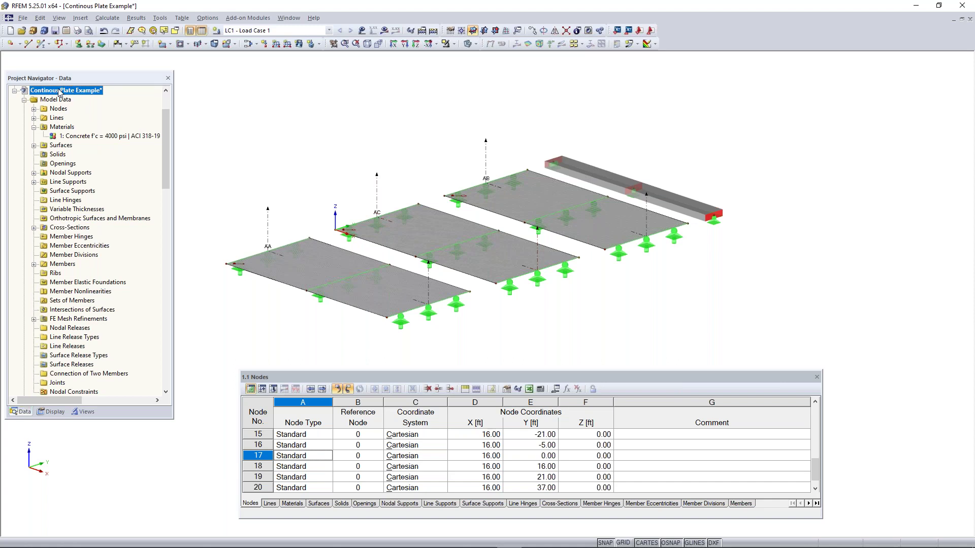
pyautogui.rightClick(59, 93)
pyautogui.click(85, 96)
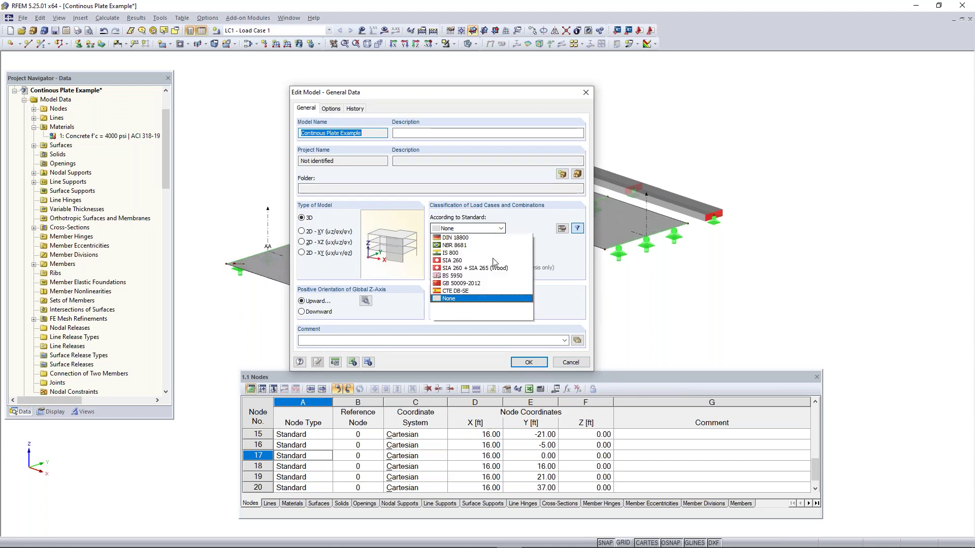
pyautogui.click(482, 230)
pyautogui.click(495, 237)
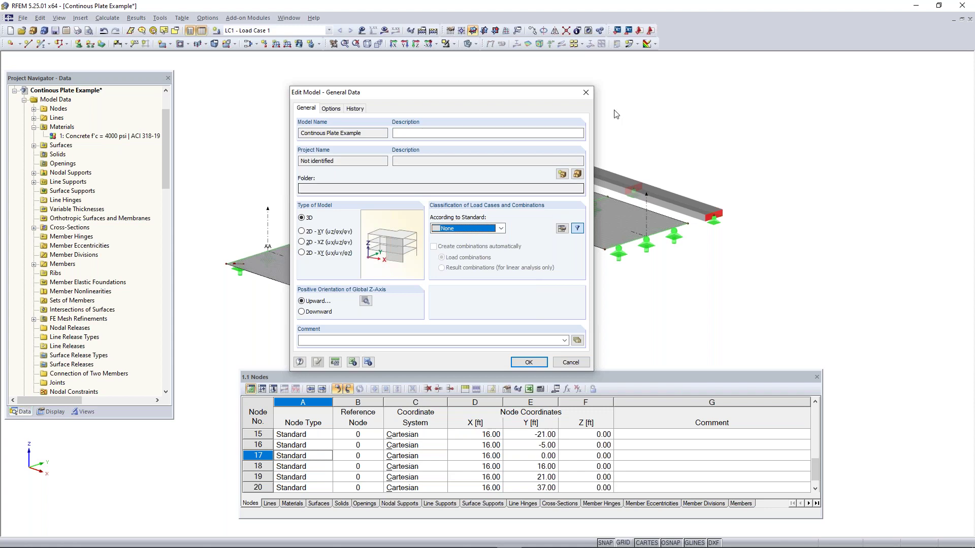
pyautogui.click(586, 93)
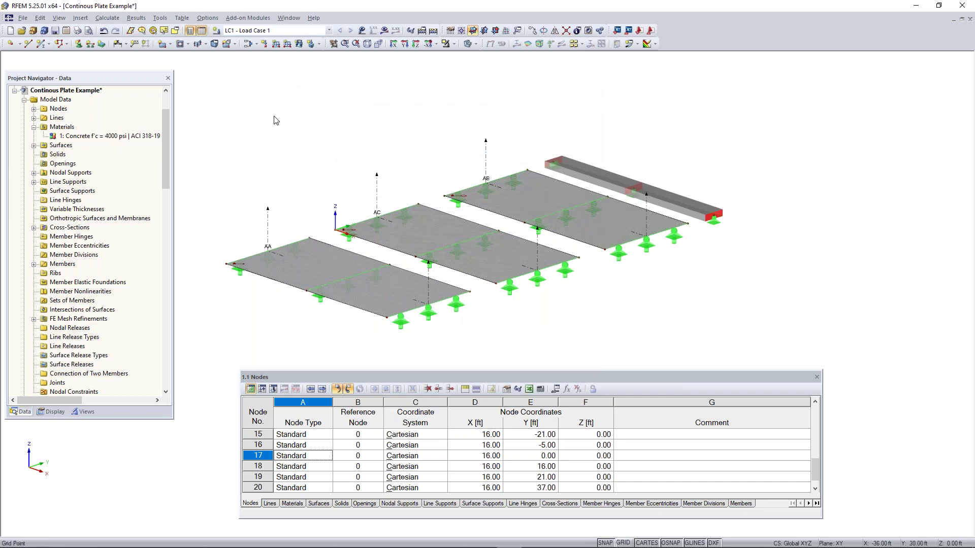
# Activate self-weight for Load Case 1 with a factor of -1.000 in the Z direction
pyautogui.click(250, 46)
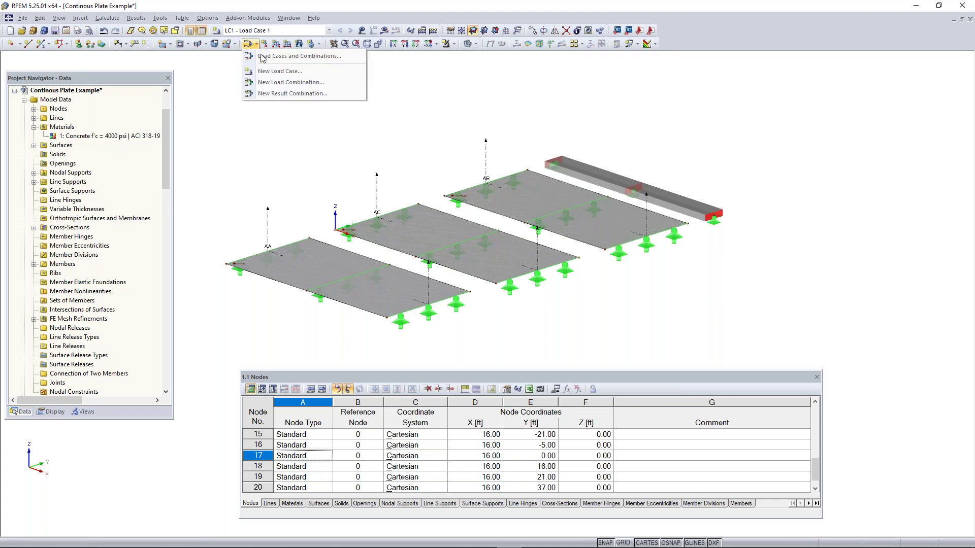
pyautogui.click(264, 58)
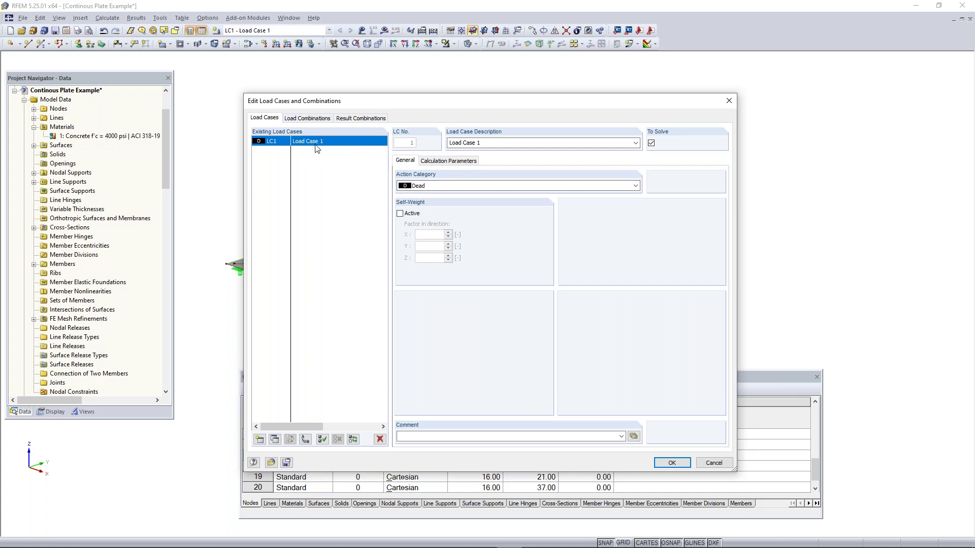
pyautogui.click(400, 213)
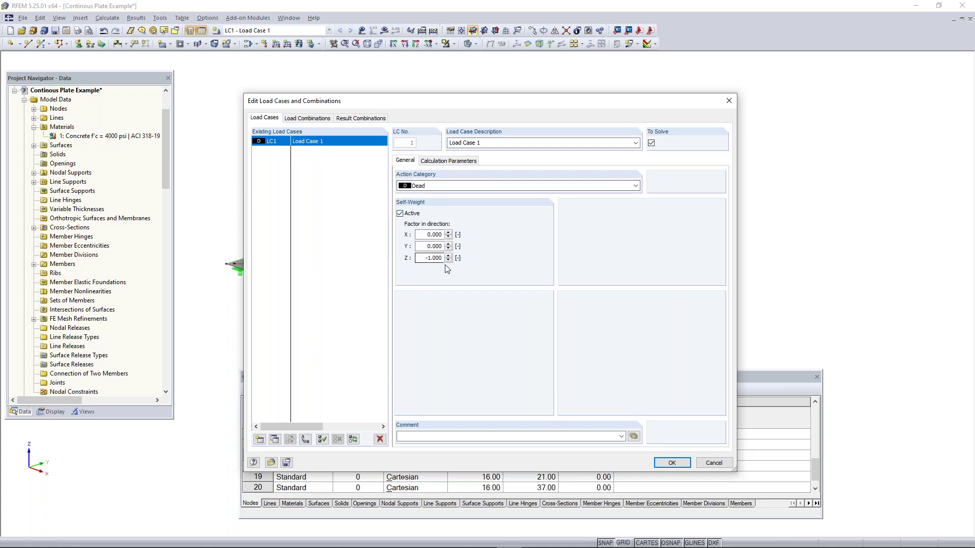
pyautogui.click(400, 213)
pyautogui.click(400, 214)
pyautogui.click(672, 462)
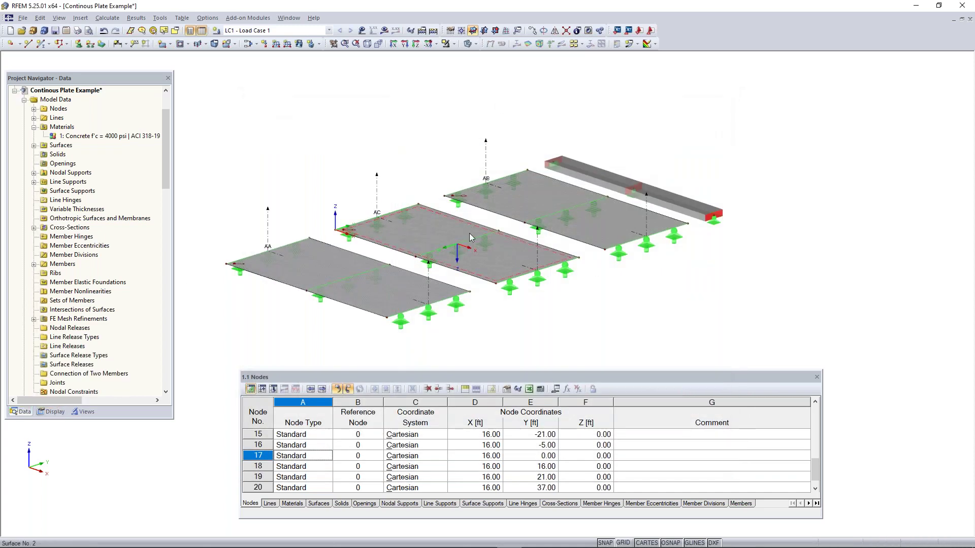
# Expand the Loads display settings and turn on the display of loads on the plates and beam
pyautogui.click(52, 412)
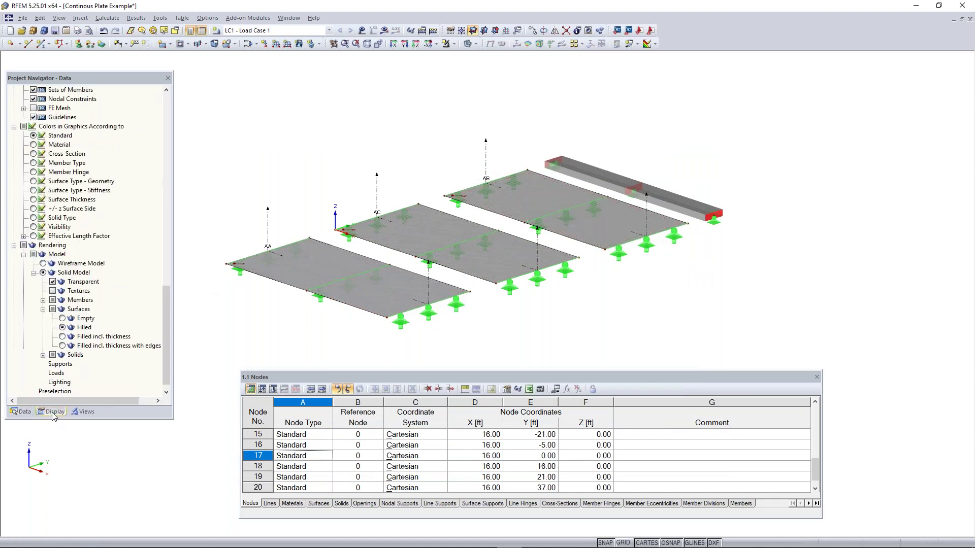
pyautogui.moveTo(166, 304); pyautogui.dragTo(170, 113)
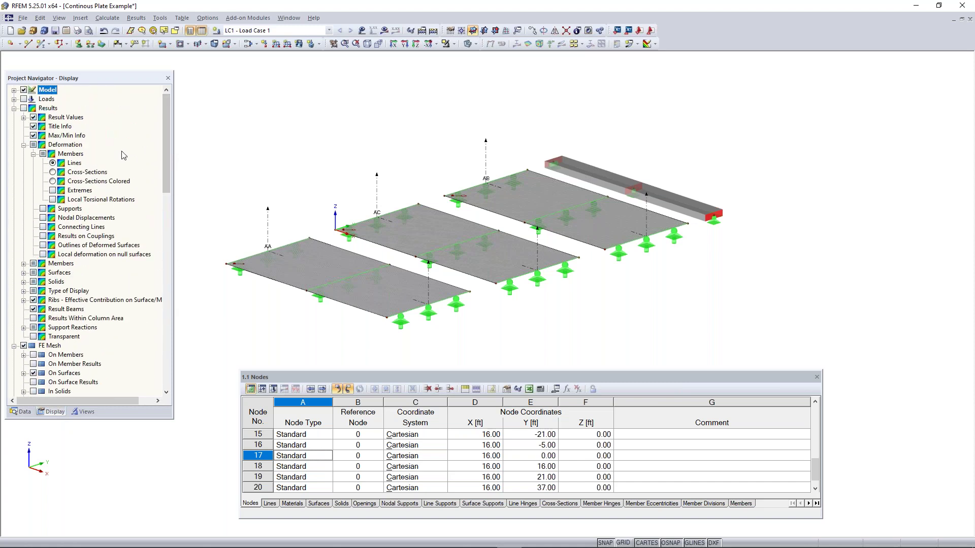
pyautogui.scroll(-5, 122, 154)
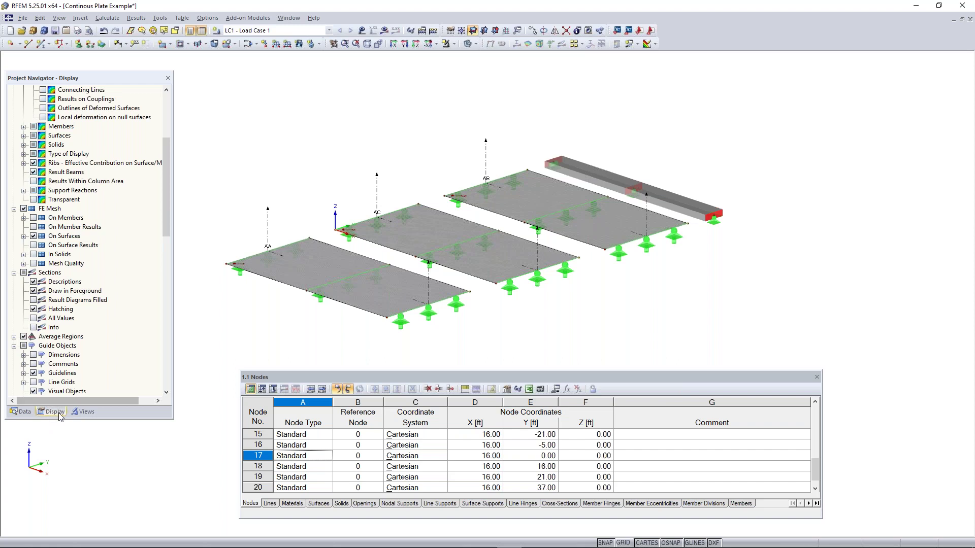
pyautogui.scroll(-3, 69, 367)
pyautogui.scroll(4, 69, 367)
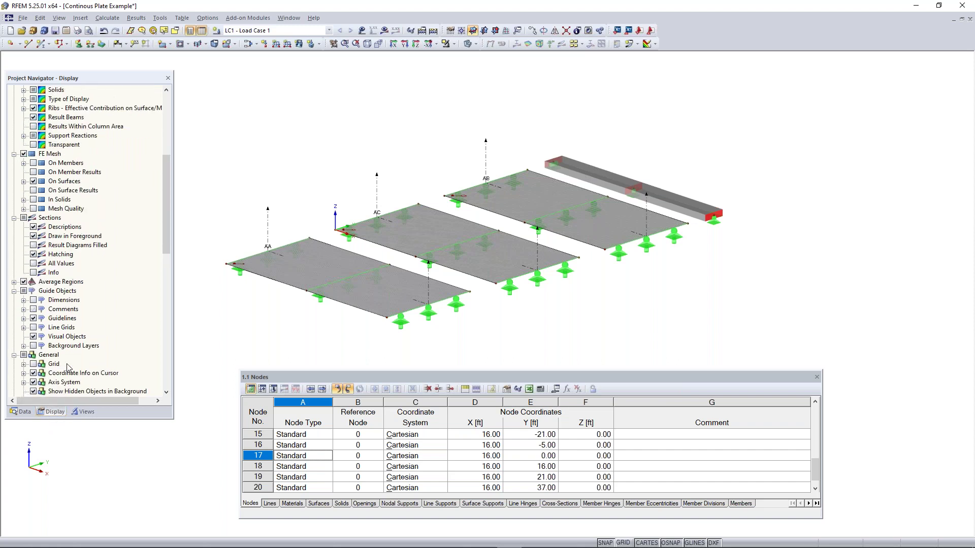
pyautogui.scroll(4, 87, 331)
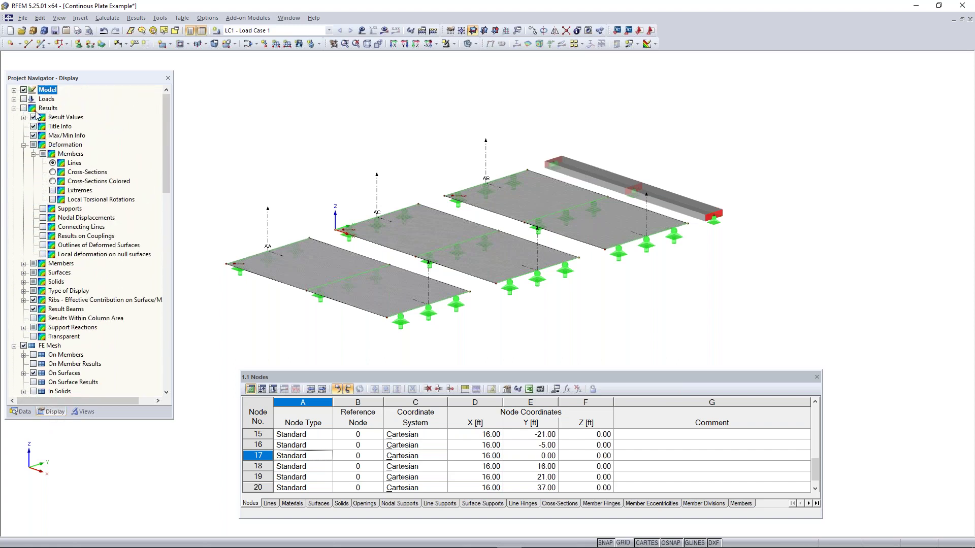
pyautogui.click(15, 99)
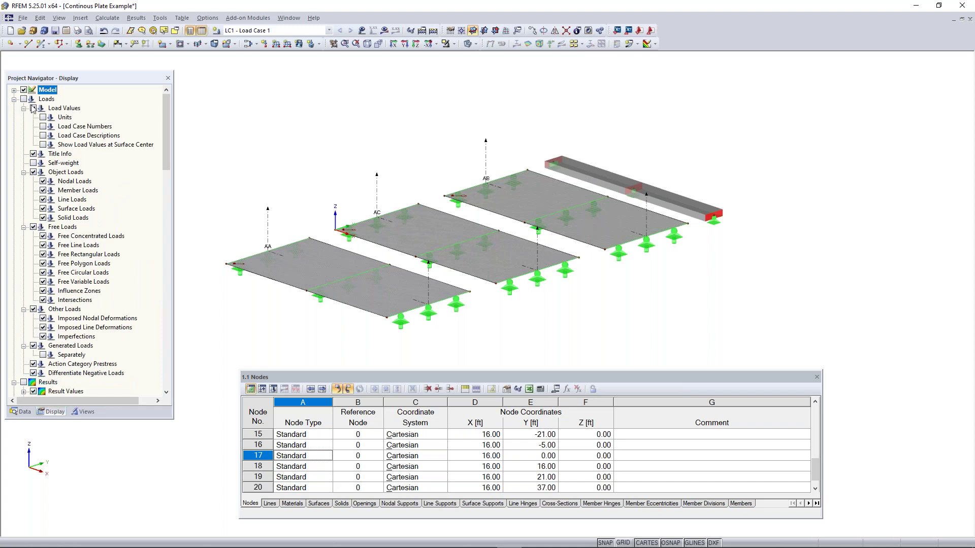
pyautogui.click(24, 99)
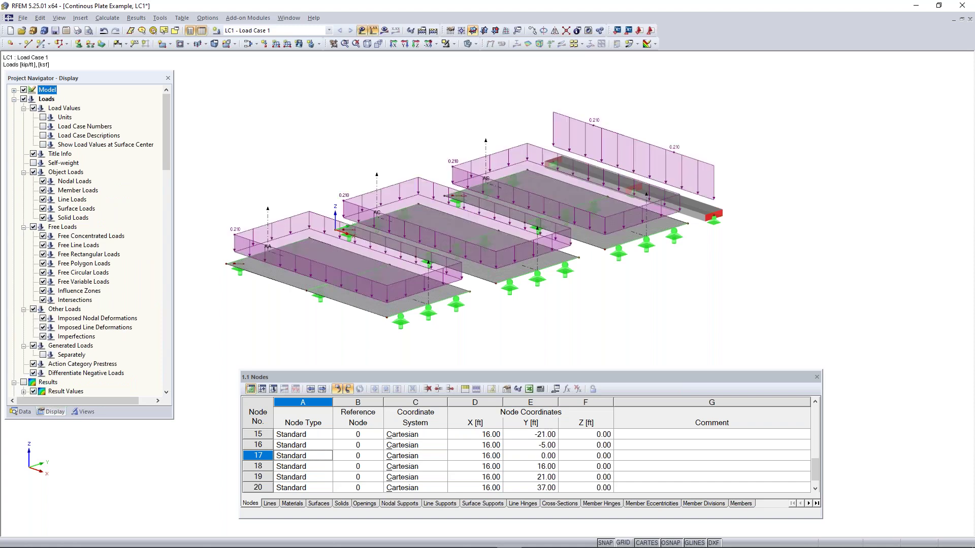
pyautogui.click(24, 99)
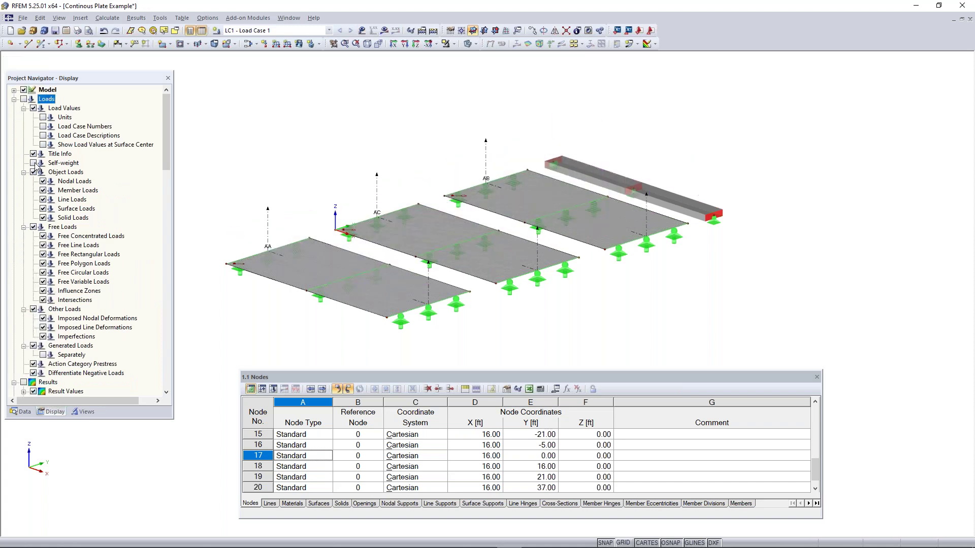
pyautogui.click(23, 99)
# Temporarily display the self-weight loads to inspect them on the plates and beam, and hide them again
pyautogui.click(33, 163)
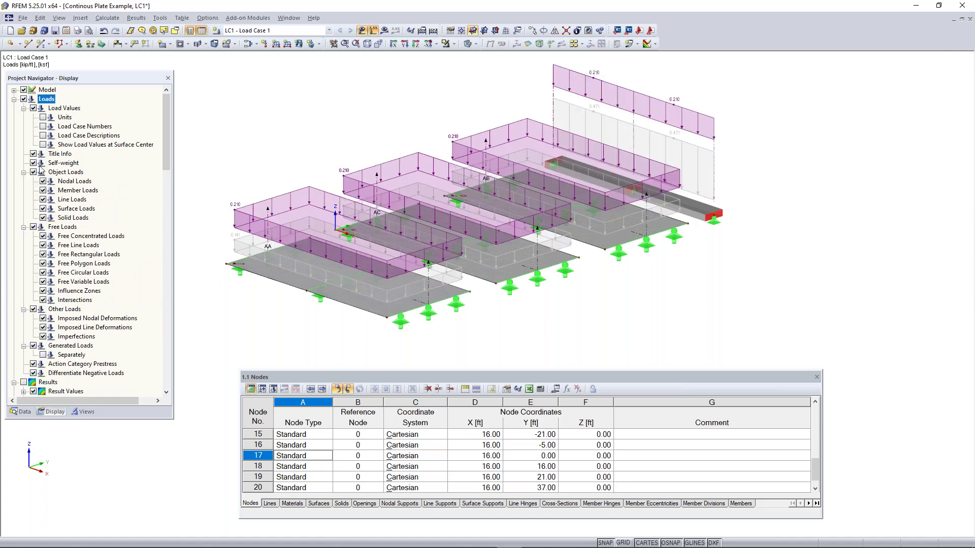
pyautogui.keyDown('ctrl'); pyautogui.moveTo(756, 242); pyautogui.dragTo(655, 154, button='middle'); pyautogui.keyUp('ctrl')
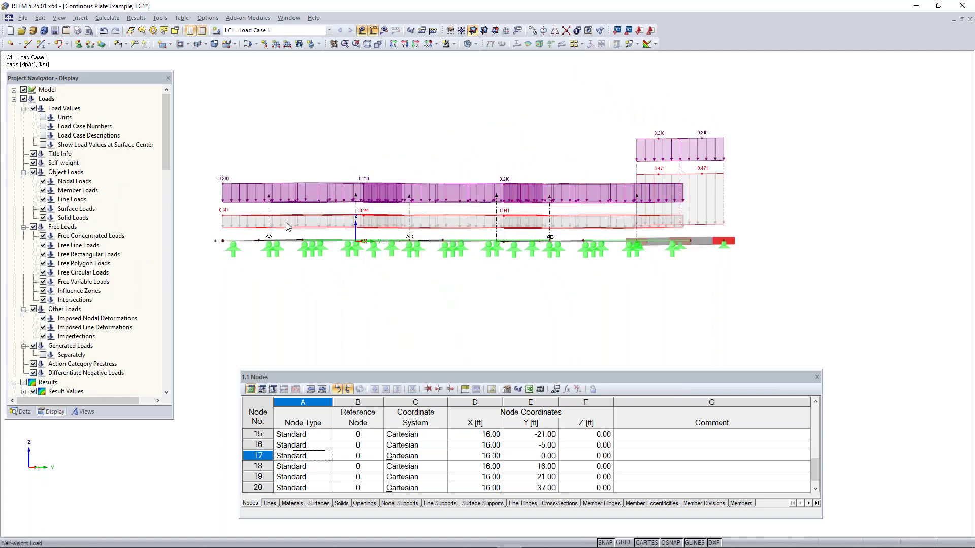
pyautogui.keyDown('ctrl'); pyautogui.moveTo(451, 152); pyautogui.dragTo(470, 190, button='middle'); pyautogui.keyUp('ctrl')
pyautogui.rightClick(470, 189)
pyautogui.click(169, 137)
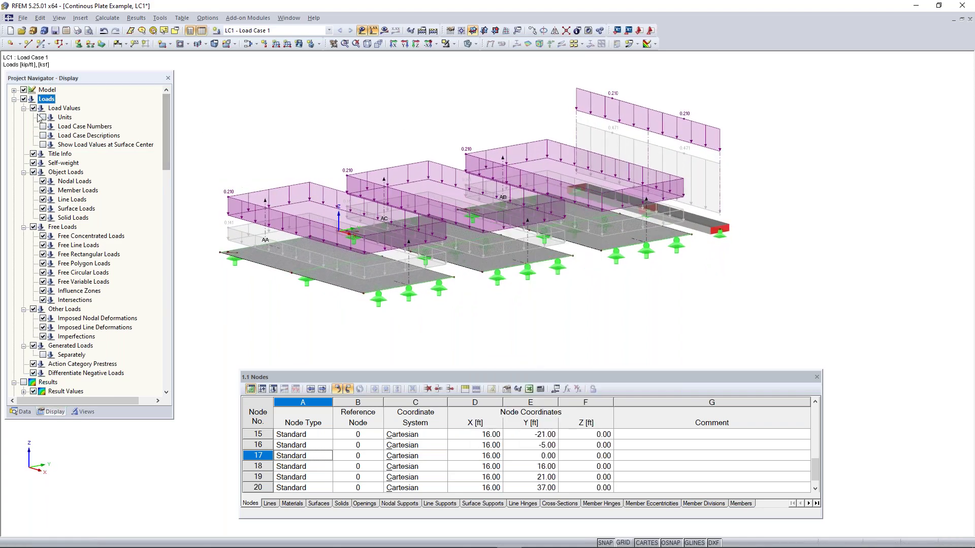
pyautogui.click(34, 163)
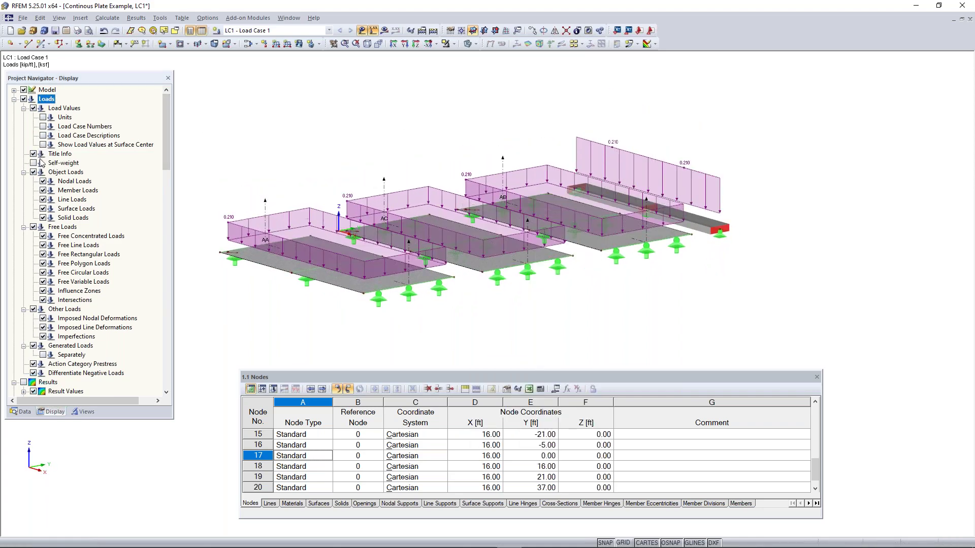
# Collapse the Loads display settings and turn off the display of all loads
pyautogui.click(15, 99)
pyautogui.click(23, 99)
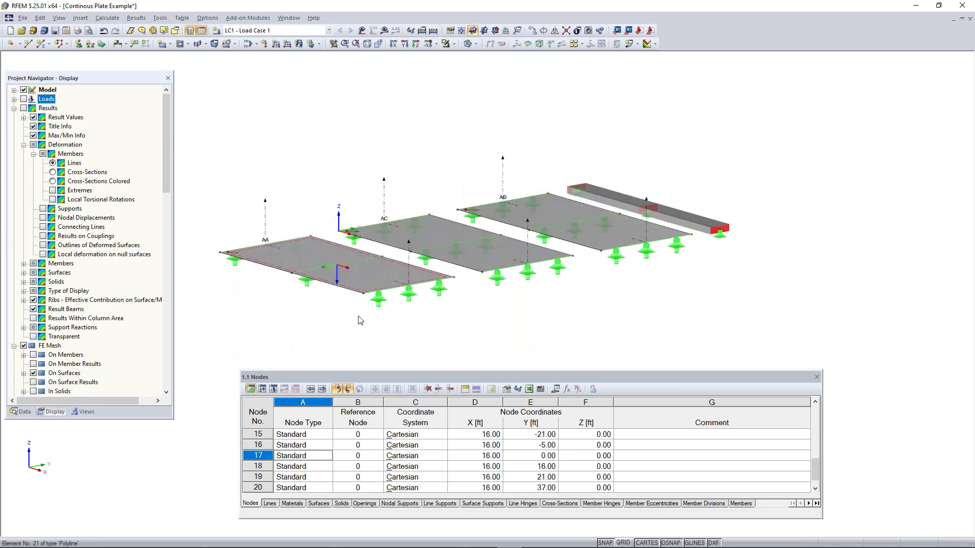
pyautogui.press('super')
pyautogui.moveTo(461, 541)
pyautogui.click(473, 503)
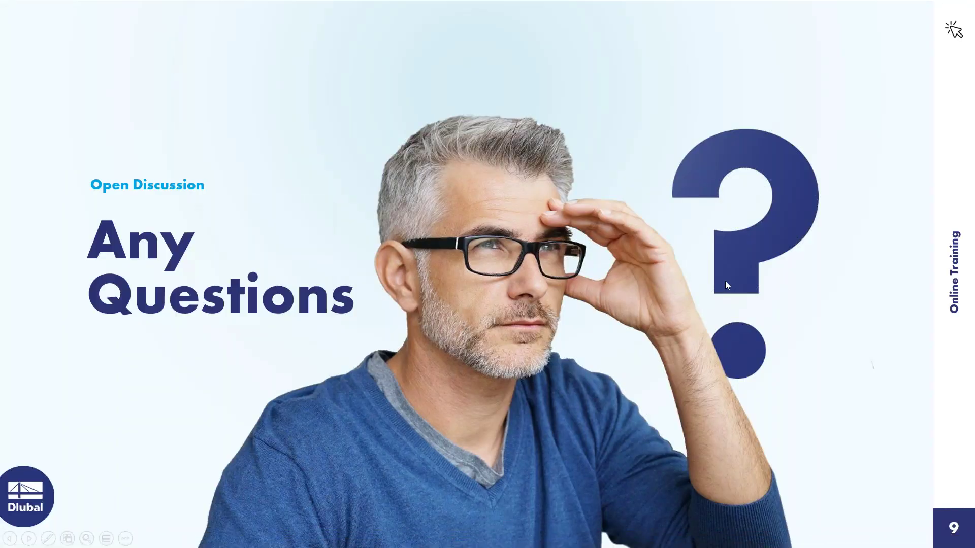
pyautogui.click(755, 280)
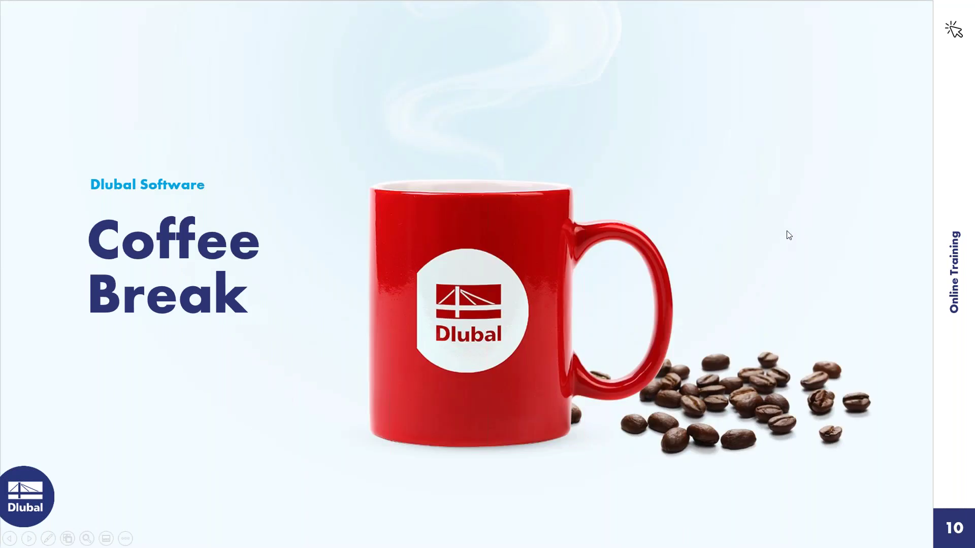
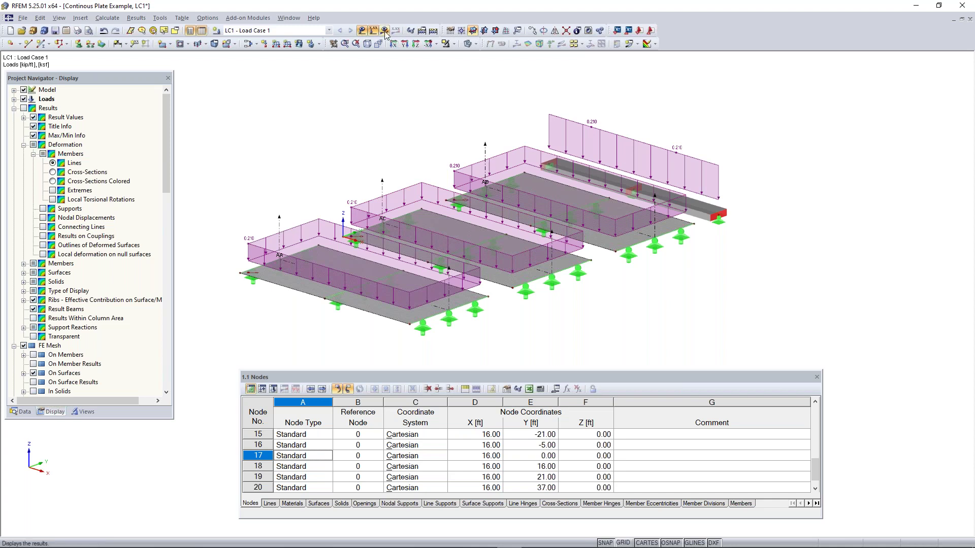
# Keep Load Case 1 as the current load case and calculate and show its results
pyautogui.click(329, 33)
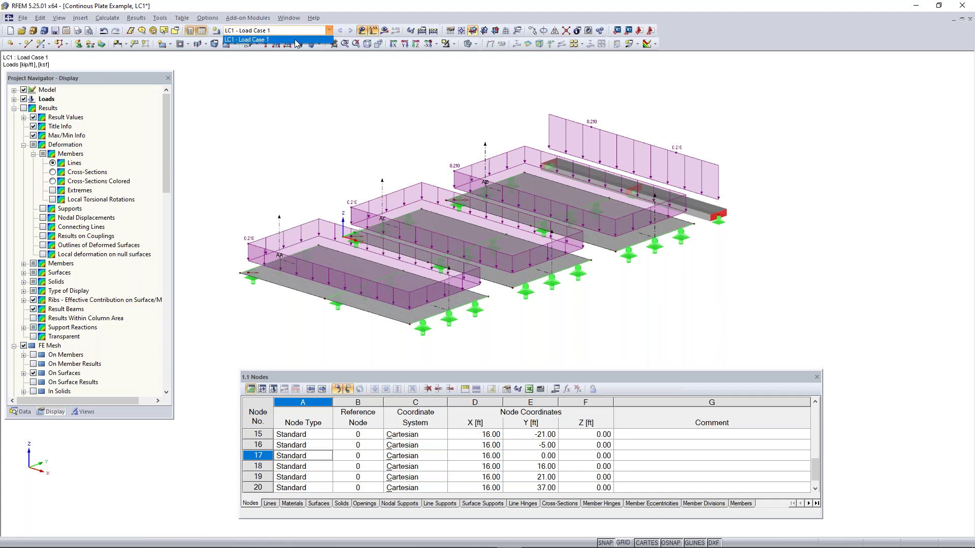
pyautogui.click(303, 32)
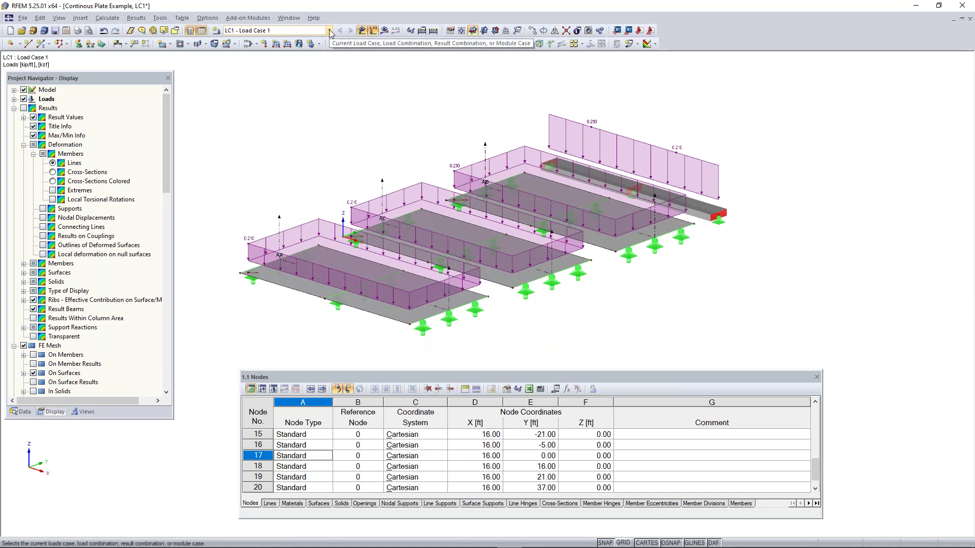
pyautogui.click(384, 33)
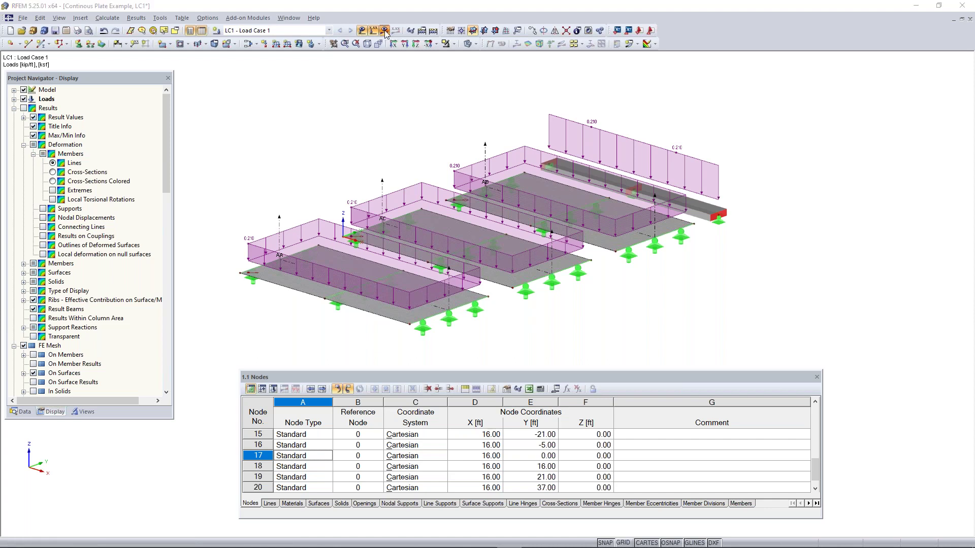
pyautogui.click(469, 295)
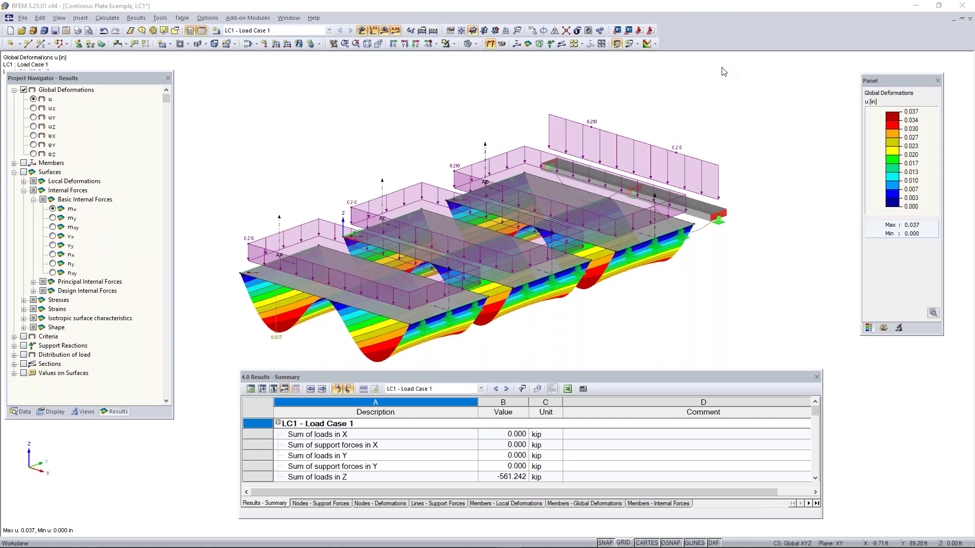
# Hide the loads on the deformed plates and beam, and move the Global Deformations colour-scale panel closer to the model
pyautogui.keyDown('ctrl'); pyautogui.moveTo(625, 301); pyautogui.dragTo(496, 128, button='middle'); pyautogui.keyUp('ctrl')
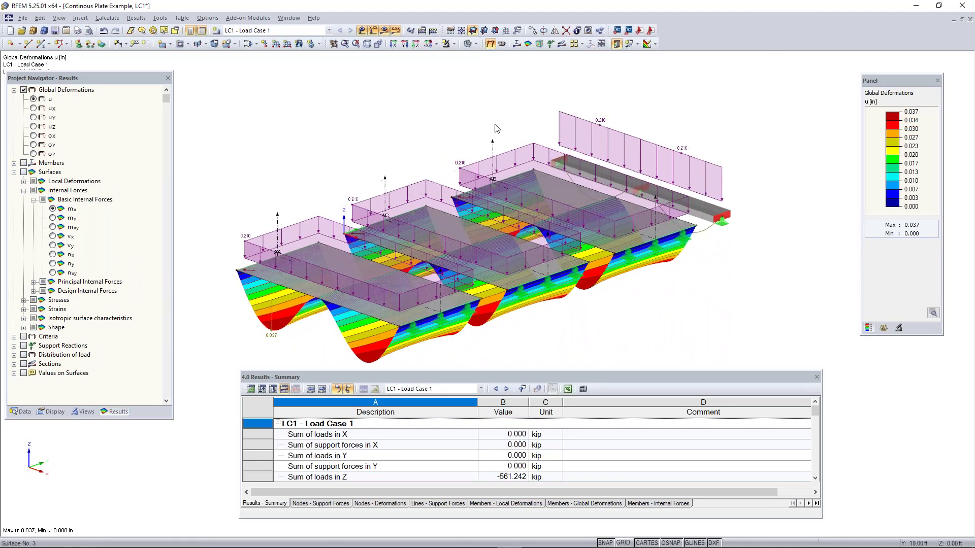
pyautogui.click(374, 30)
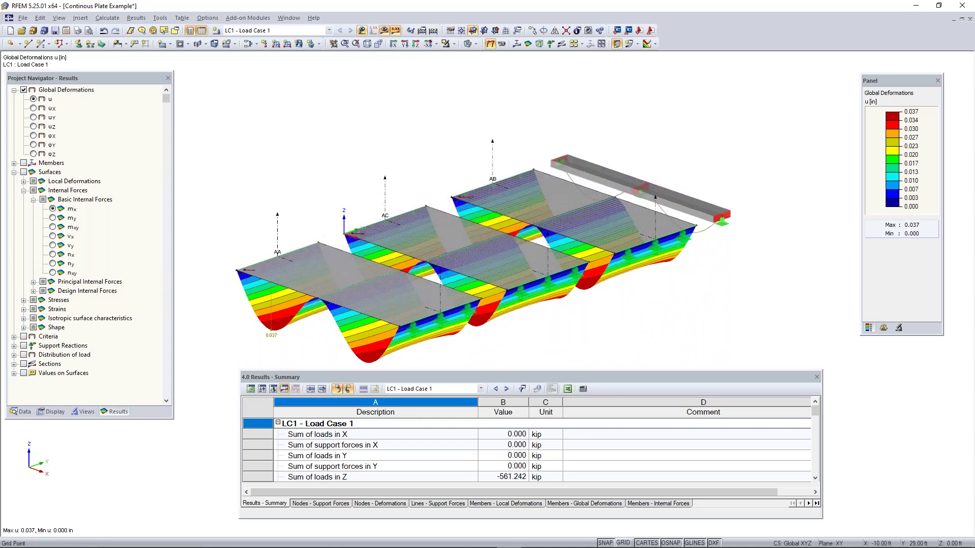
pyautogui.moveTo(442, 169); pyautogui.dragTo(447, 124, button='middle')
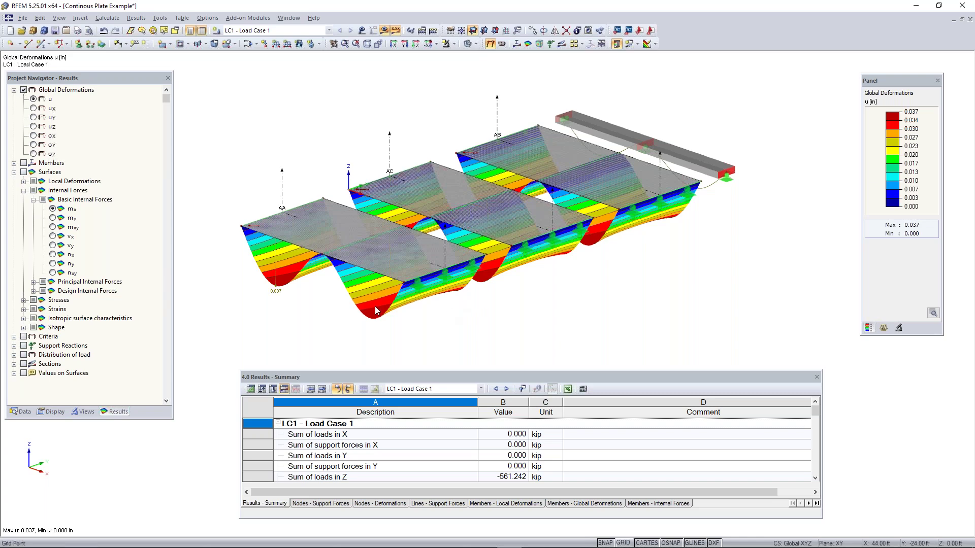
pyautogui.keyDown('ctrl'); pyautogui.moveTo(354, 330); pyautogui.dragTo(300, 295, button='middle'); pyautogui.keyUp('ctrl')
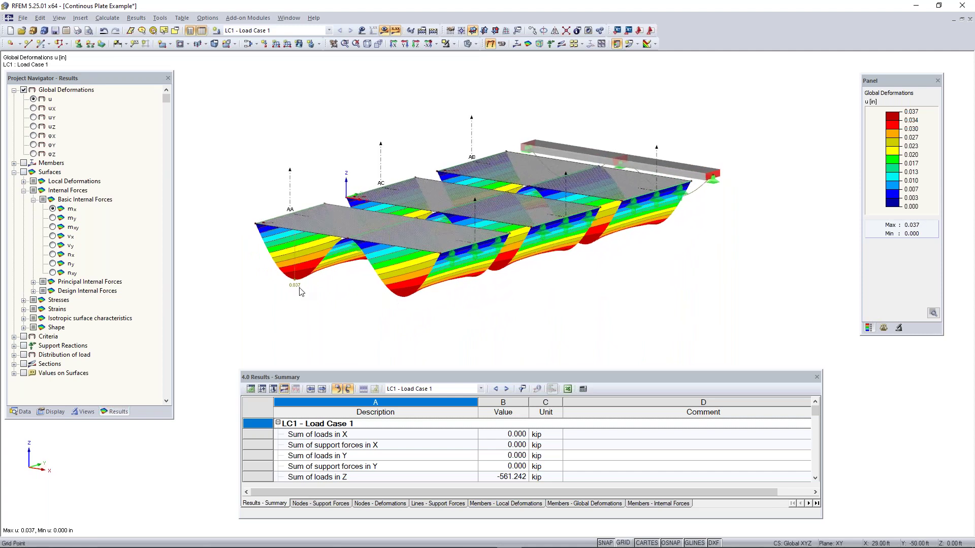
pyautogui.moveTo(903, 81); pyautogui.dragTo(809, 87)
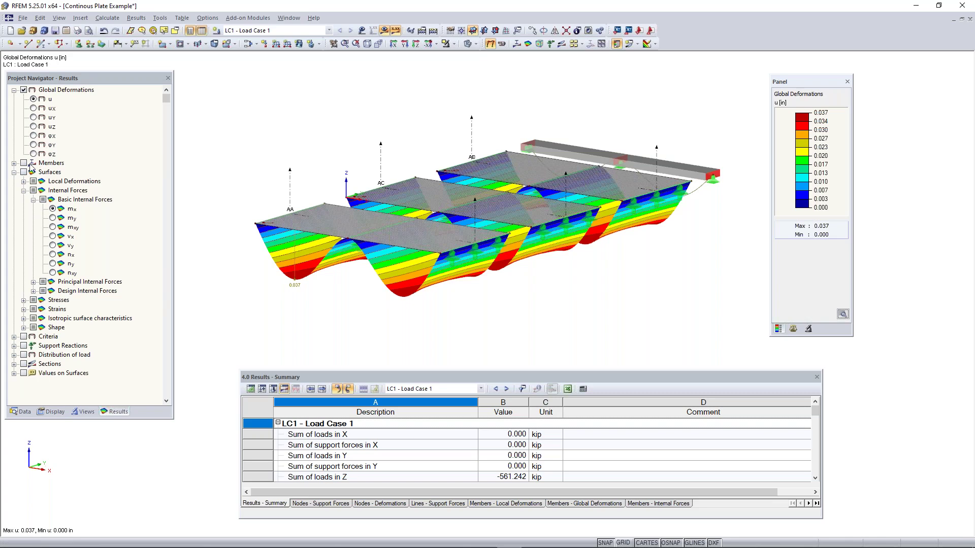
# Change the member deformation display from lines to Cross-Sections Colored for the beam
pyautogui.keyDown('ctrl'); pyautogui.moveTo(624, 223); pyautogui.dragTo(209, 282, button='middle'); pyautogui.keyUp('ctrl')
pyautogui.scroll(4, 415, 227)
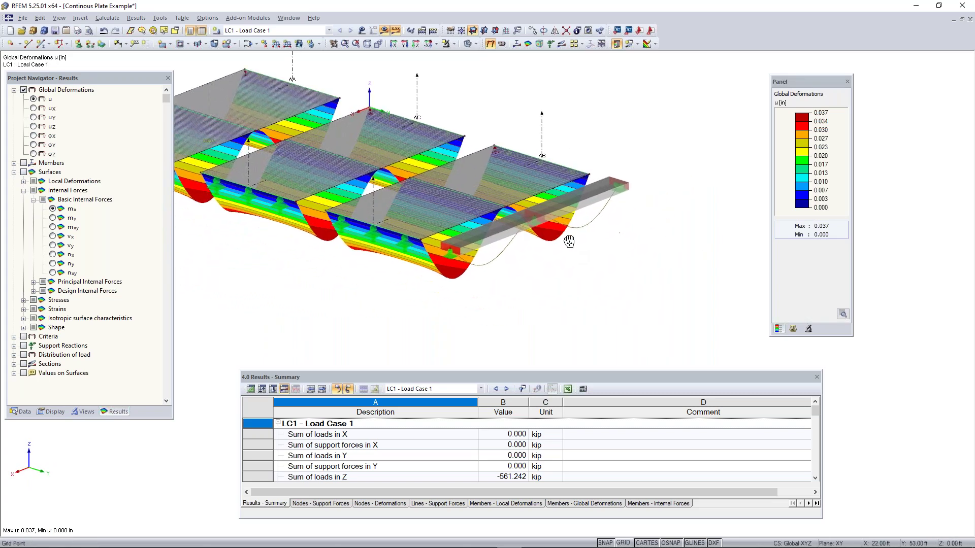
pyautogui.keyDown('ctrl'); pyautogui.moveTo(464, 262); pyautogui.dragTo(455, 184, button='middle'); pyautogui.keyUp('ctrl')
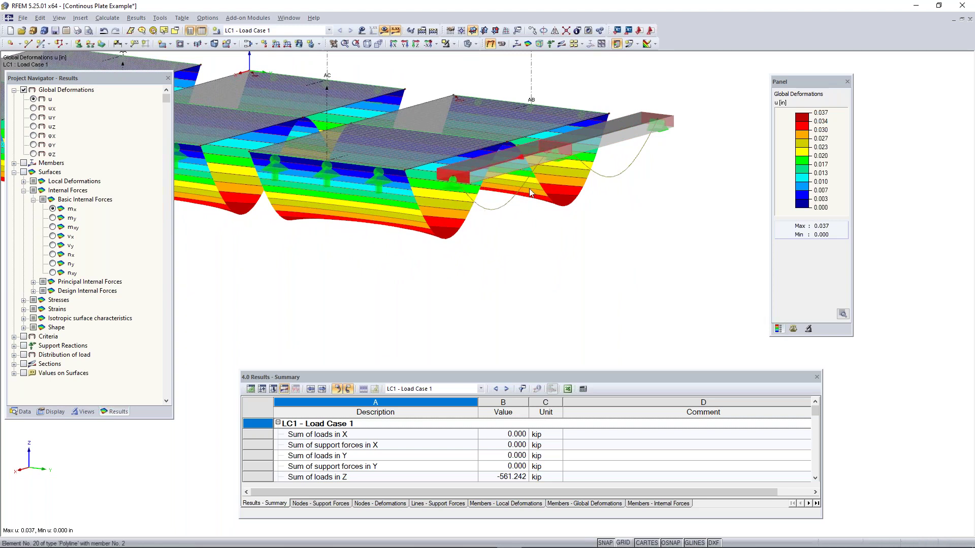
pyautogui.click(54, 413)
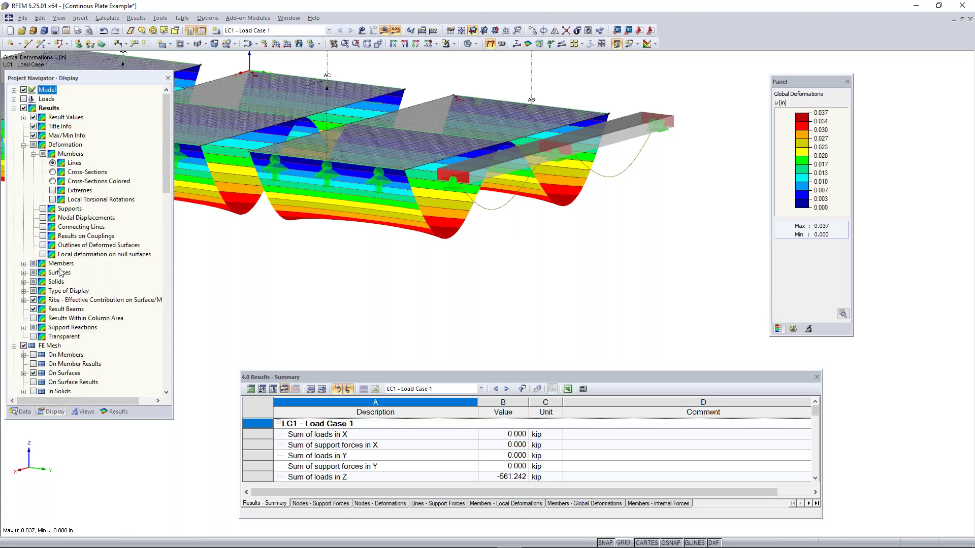
pyautogui.scroll(-5, 60, 272)
pyautogui.scroll(-3, 57, 247)
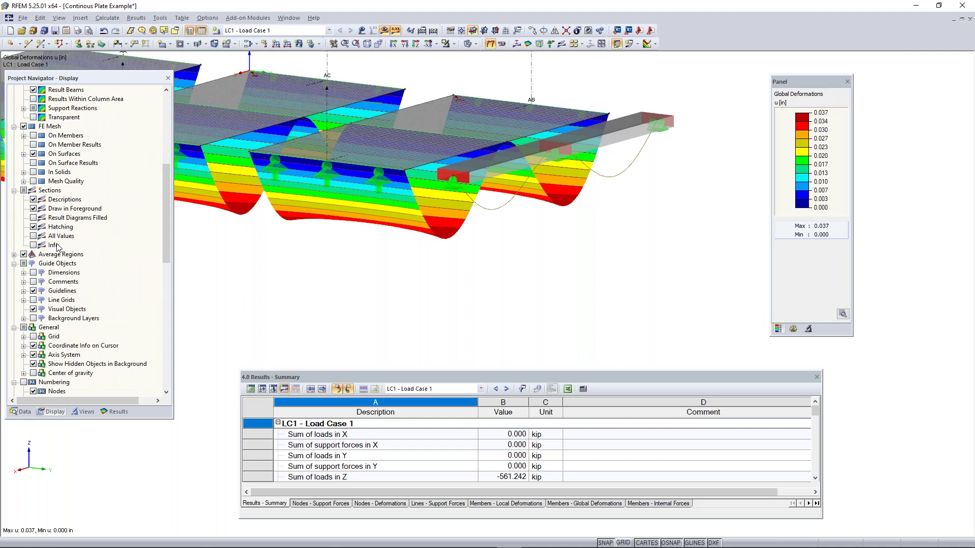
pyautogui.scroll(8, 57, 247)
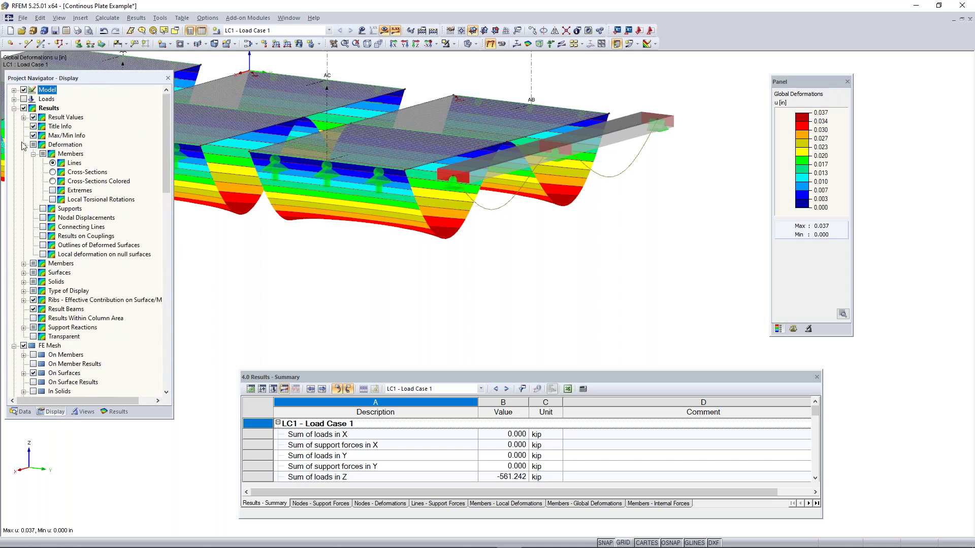
pyautogui.click(64, 144)
pyautogui.click(67, 154)
pyautogui.click(53, 181)
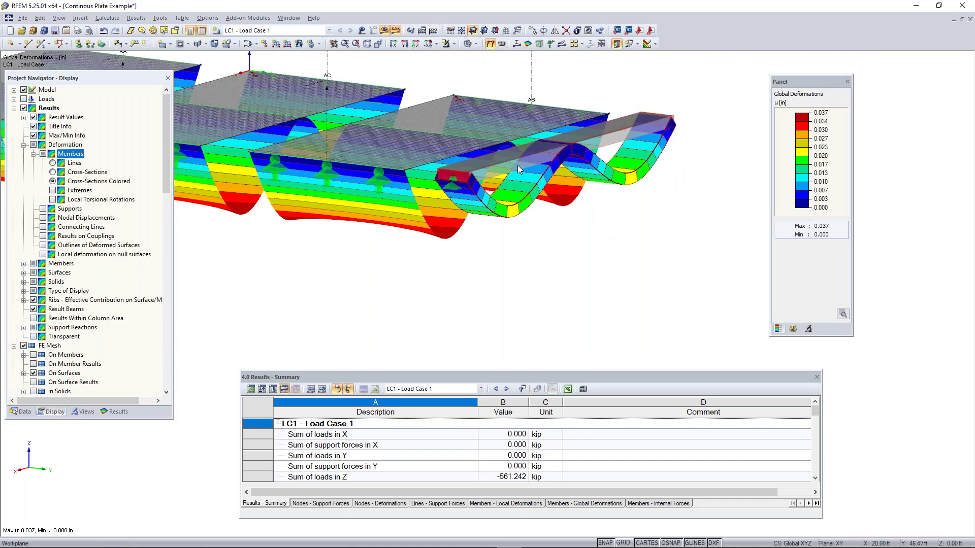
# Collapse the Results display settings and turn off the Global Deformations results
pyautogui.keyDown('ctrl'); pyautogui.moveTo(381, 278); pyautogui.dragTo(580, 263, button='middle'); pyautogui.keyUp('ctrl')
pyautogui.moveTo(468, 300); pyautogui.dragTo(580, 263, button='middle')
pyautogui.rightClick(473, 298)
pyautogui.click(617, 255)
pyautogui.moveTo(610, 199); pyautogui.dragTo(609, 245, button='middle')
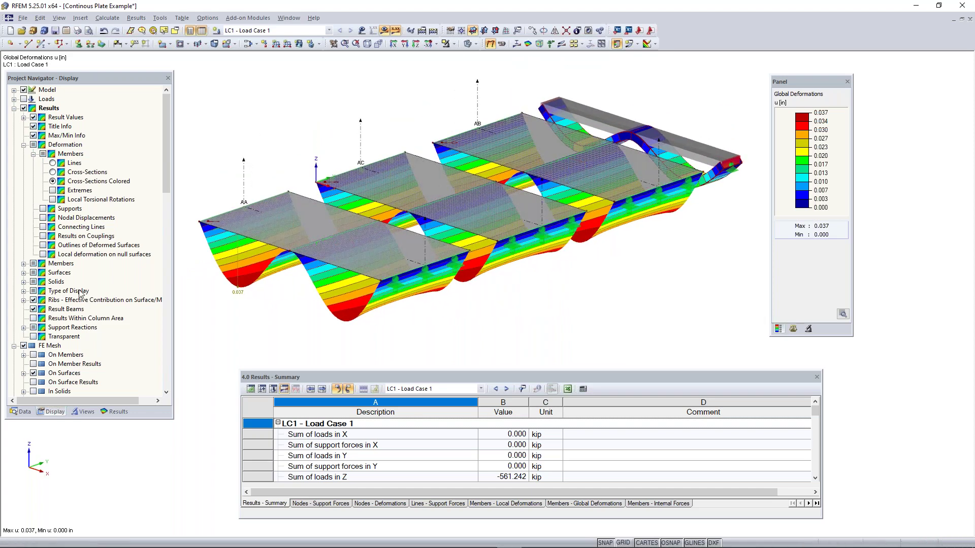
pyautogui.click(14, 108)
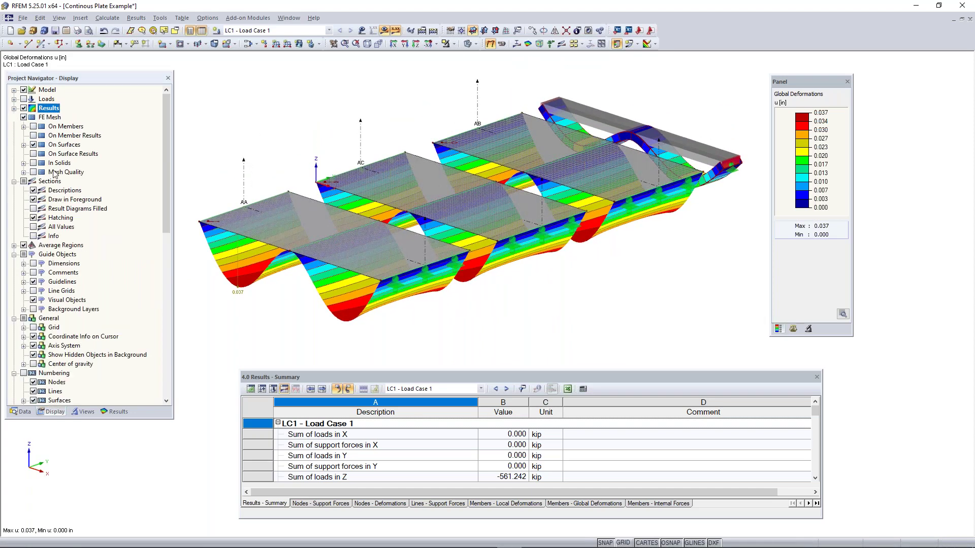
pyautogui.click(115, 412)
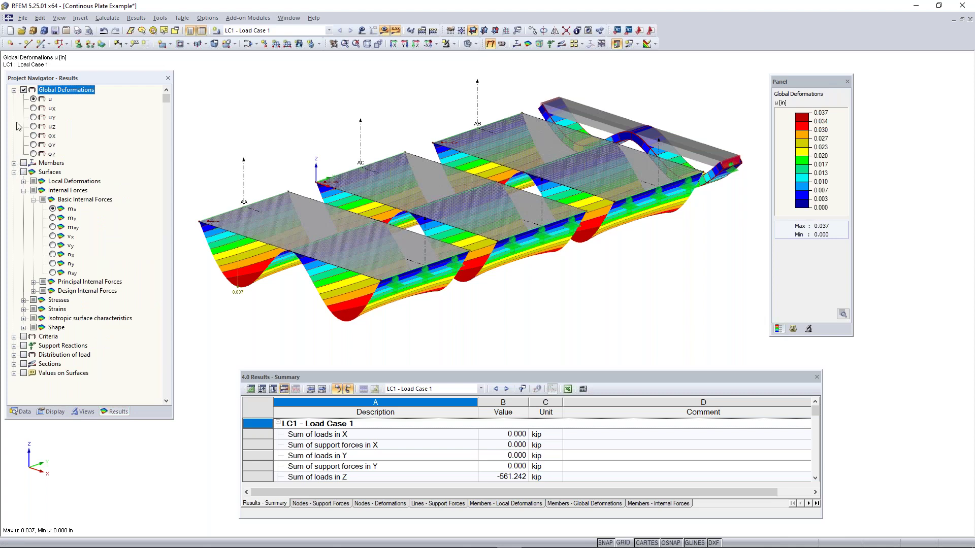
pyautogui.click(24, 90)
pyautogui.keyDown('ctrl'); pyautogui.moveTo(412, 328); pyautogui.dragTo(437, 312, button='middle'); pyautogui.keyUp('ctrl')
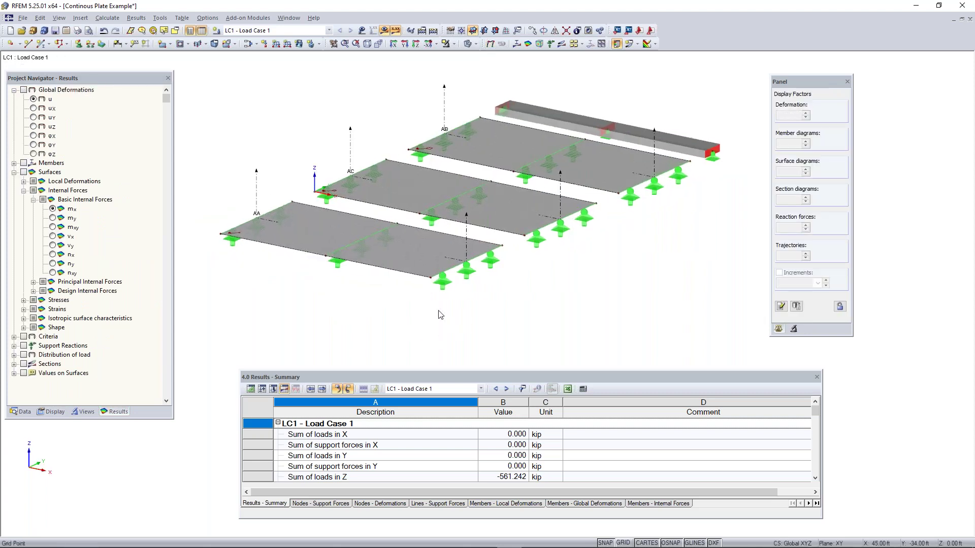
# Turn on the member results, view the axial force N and switch to the shear force Vz
pyautogui.click(24, 163)
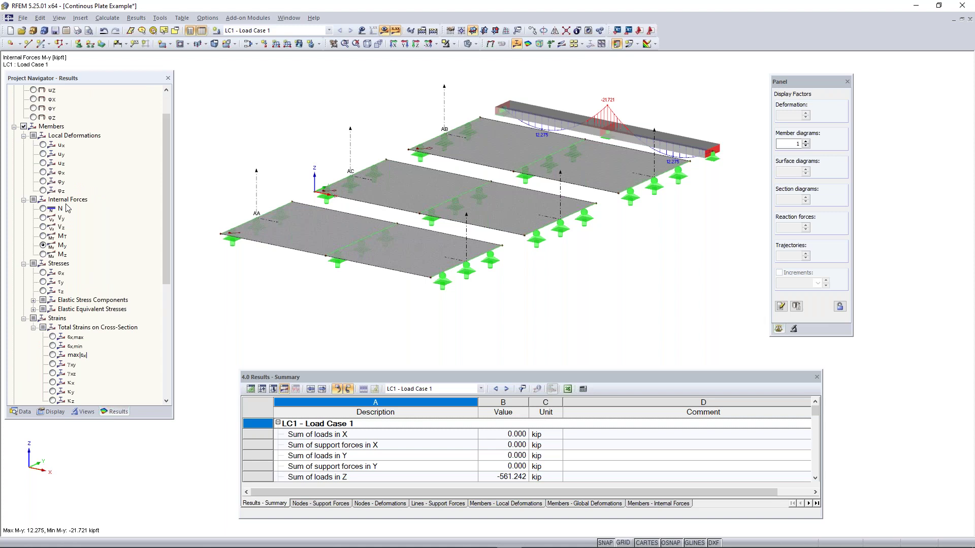
pyautogui.moveTo(573, 191); pyautogui.dragTo(543, 230, button='middle')
pyautogui.click(43, 209)
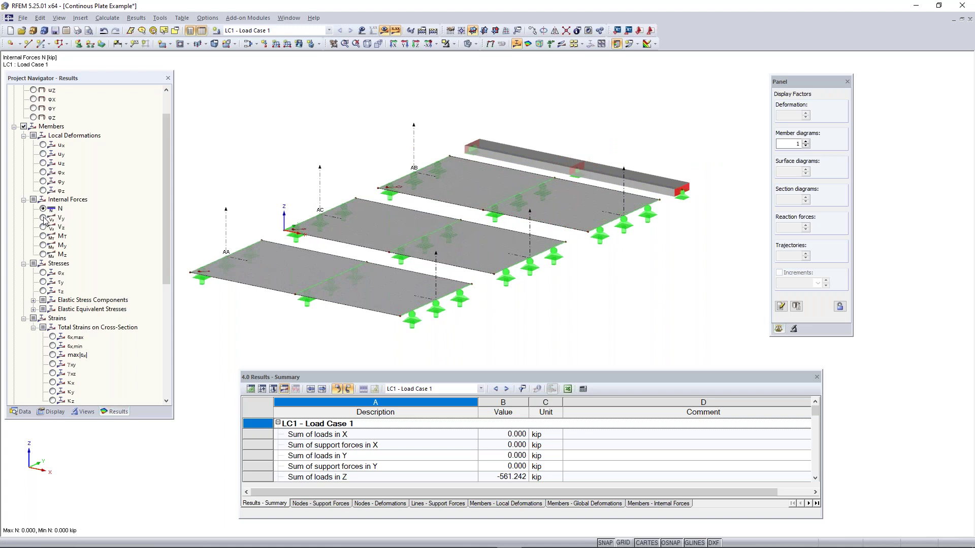
pyautogui.click(43, 227)
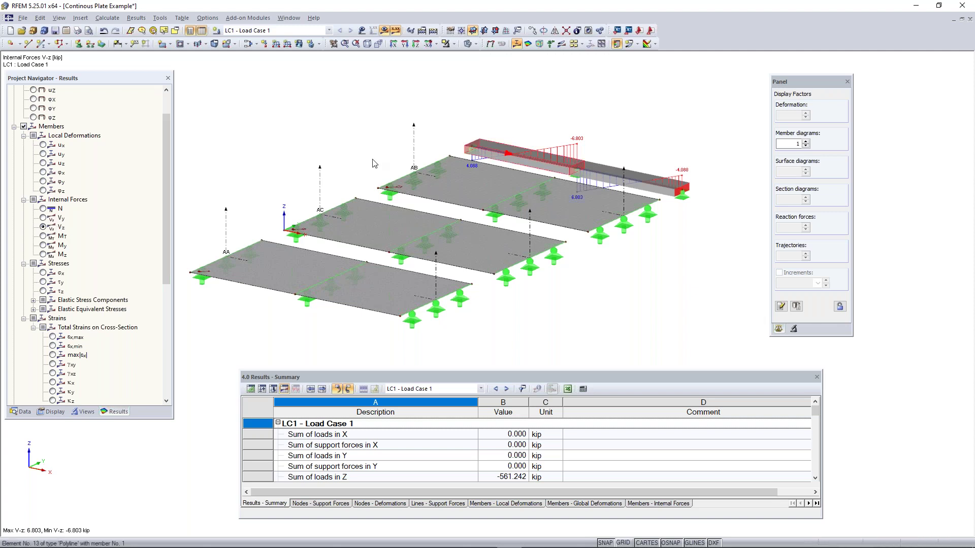
# Turn on the local axis systems of the members on the beam
pyautogui.scroll(1, 554, 168)
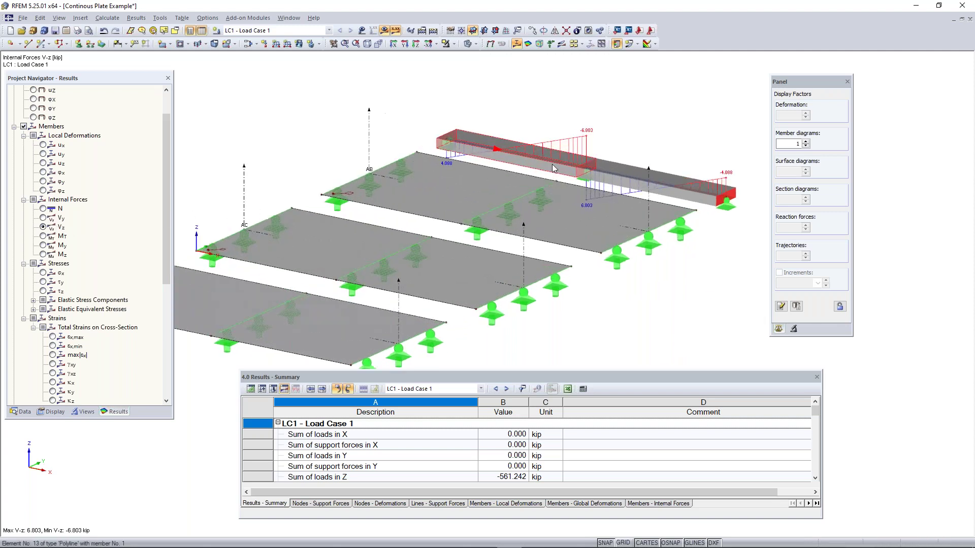
pyautogui.rightClick(554, 168)
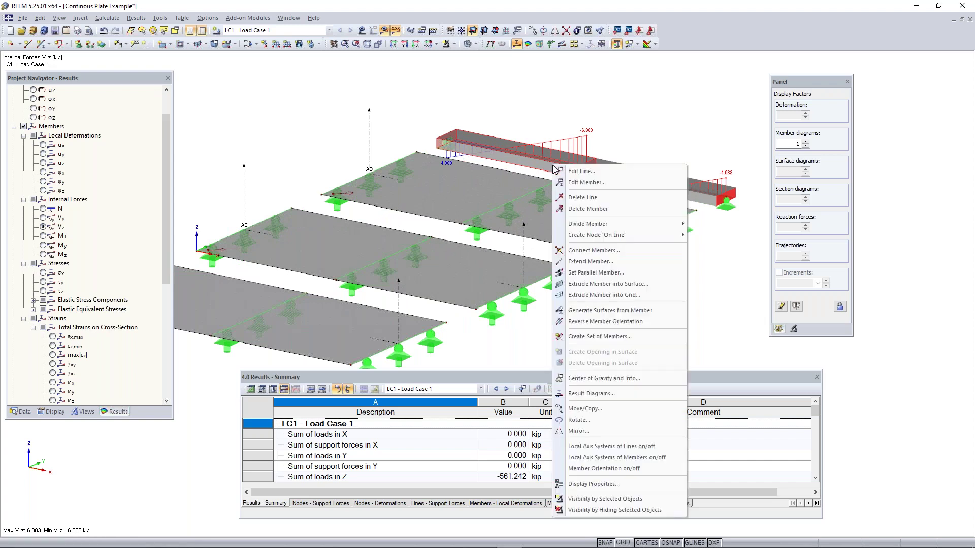
pyautogui.click(614, 460)
pyautogui.scroll(1, 567, 119)
pyautogui.moveTo(566, 119); pyautogui.dragTo(476, 140, button='middle')
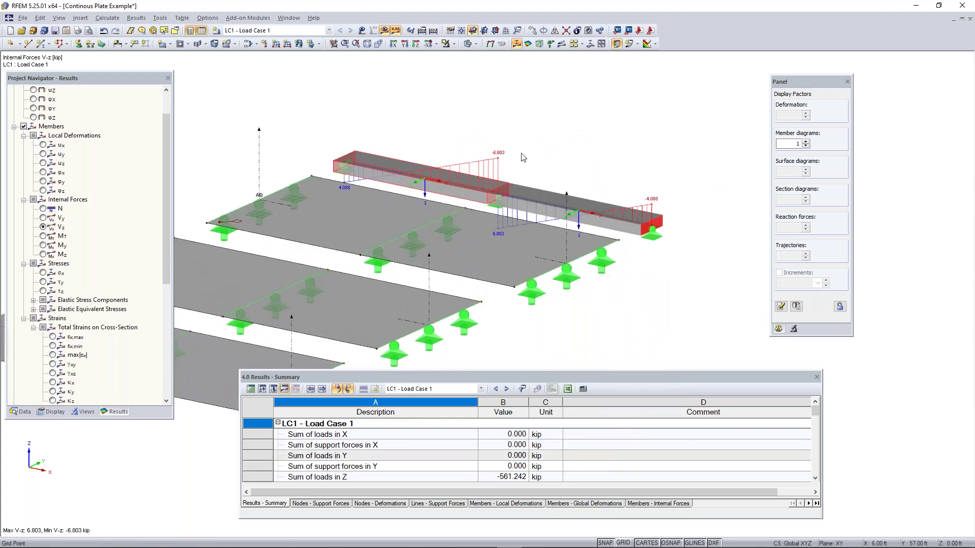
# Switch the model to wireframe display and examine the beam's Vz diagram against the local member axes
pyautogui.scroll(4, 574, 224)
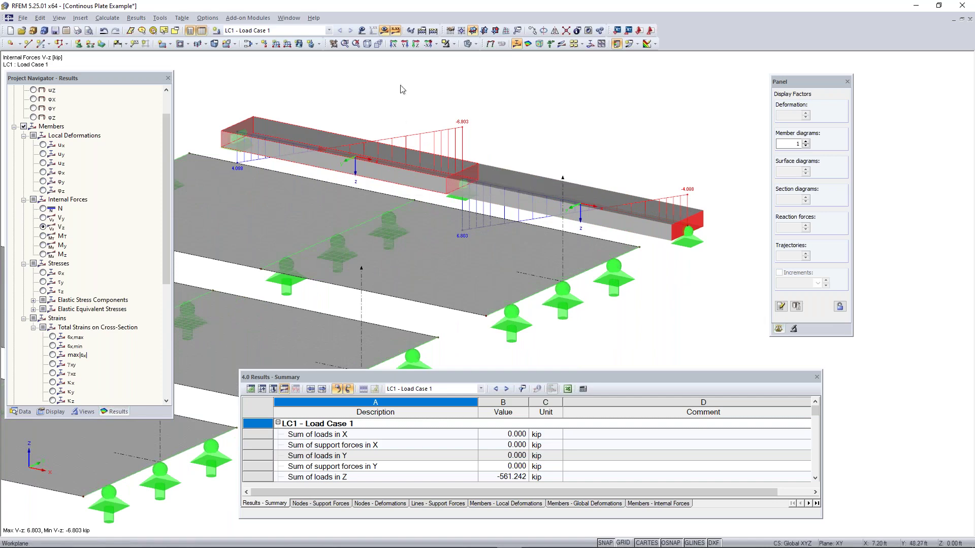
pyautogui.scroll(-5, 475, 180)
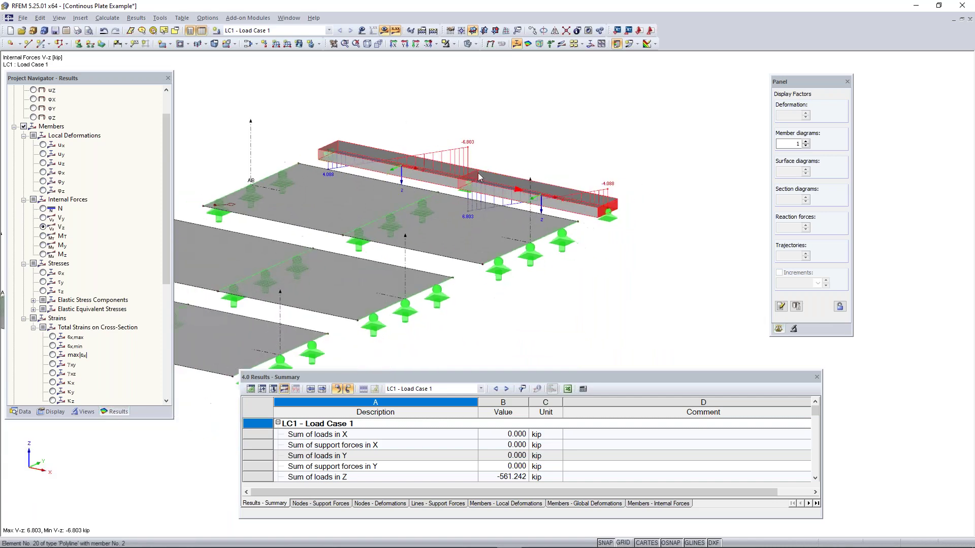
pyautogui.scroll(3, 376, 161)
pyautogui.click(467, 44)
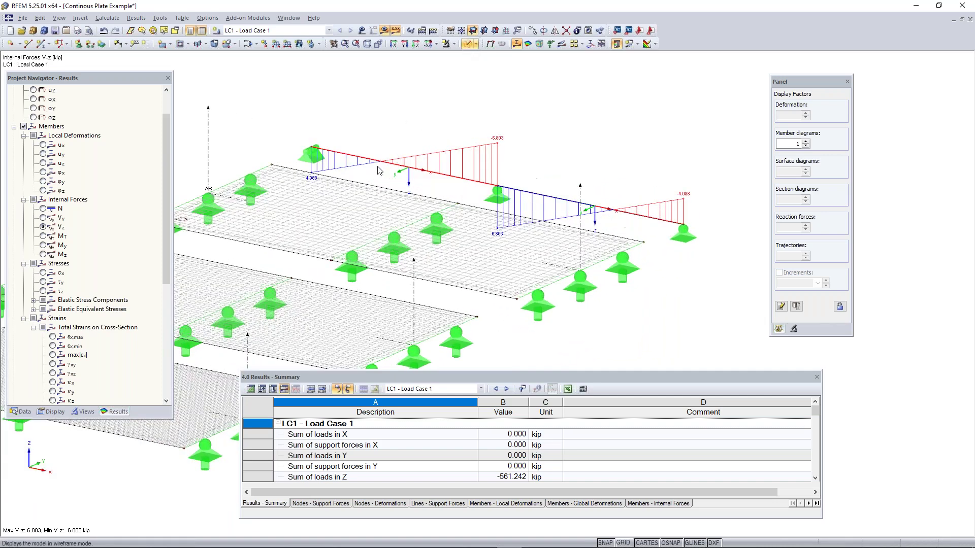
pyautogui.keyDown('ctrl'); pyautogui.moveTo(373, 174); pyautogui.dragTo(345, 179, button='middle'); pyautogui.keyUp('ctrl')
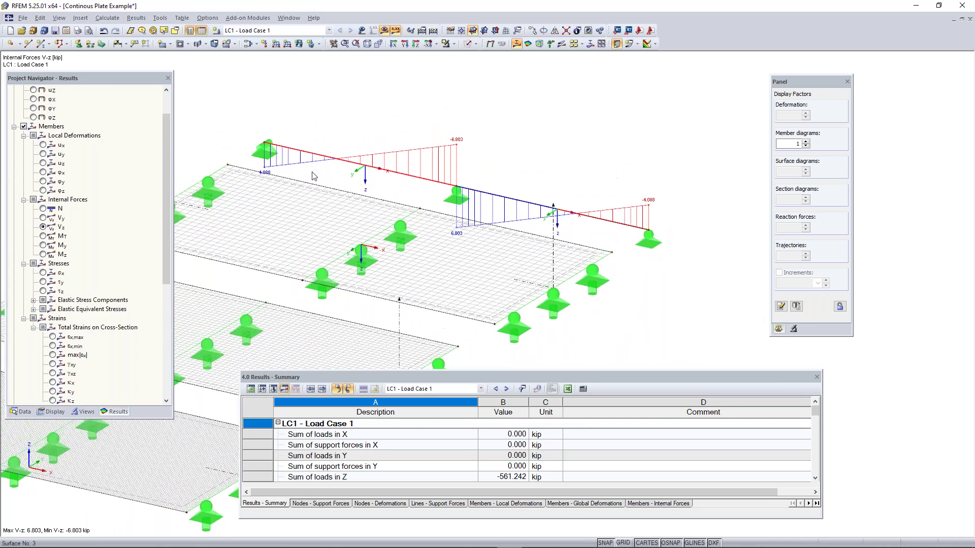
pyautogui.scroll(3, 275, 171)
pyautogui.scroll(1, 274, 171)
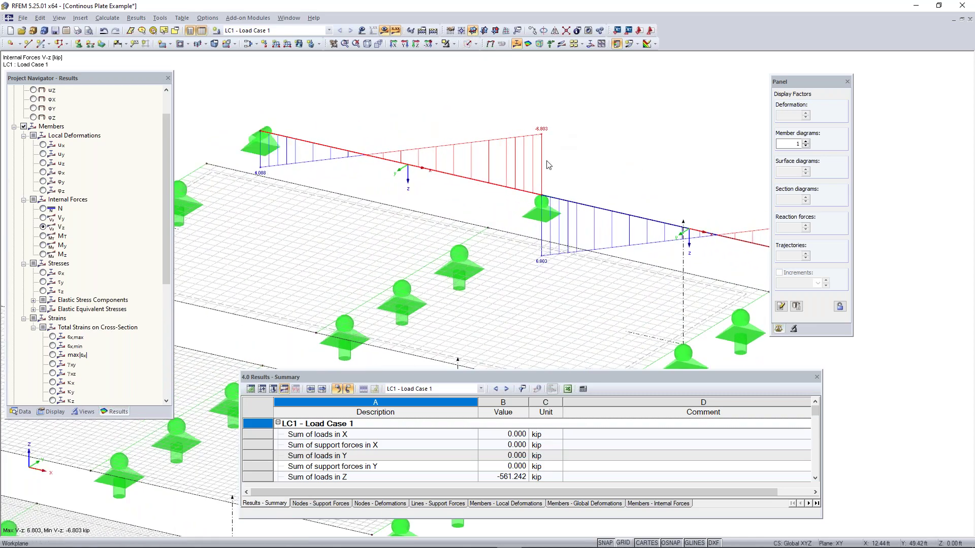
pyautogui.scroll(-4, 515, 172)
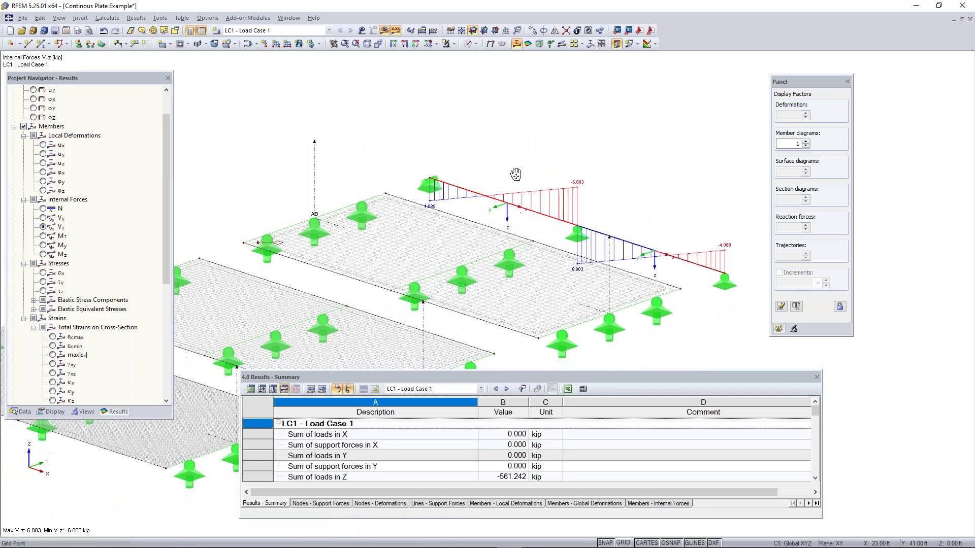
# Switch the member results to the bending moment My and view the beam's diagram
pyautogui.scroll(-2, 515, 171)
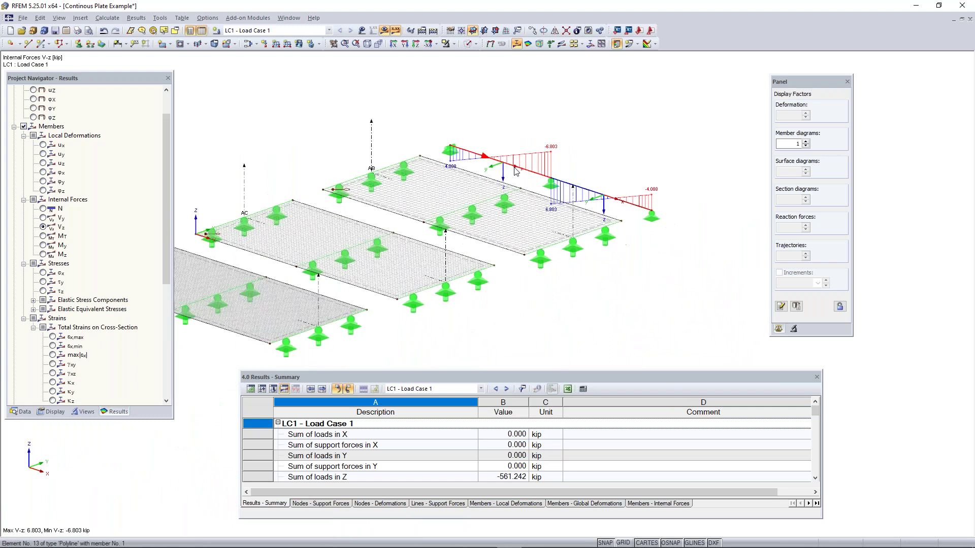
pyautogui.click(43, 246)
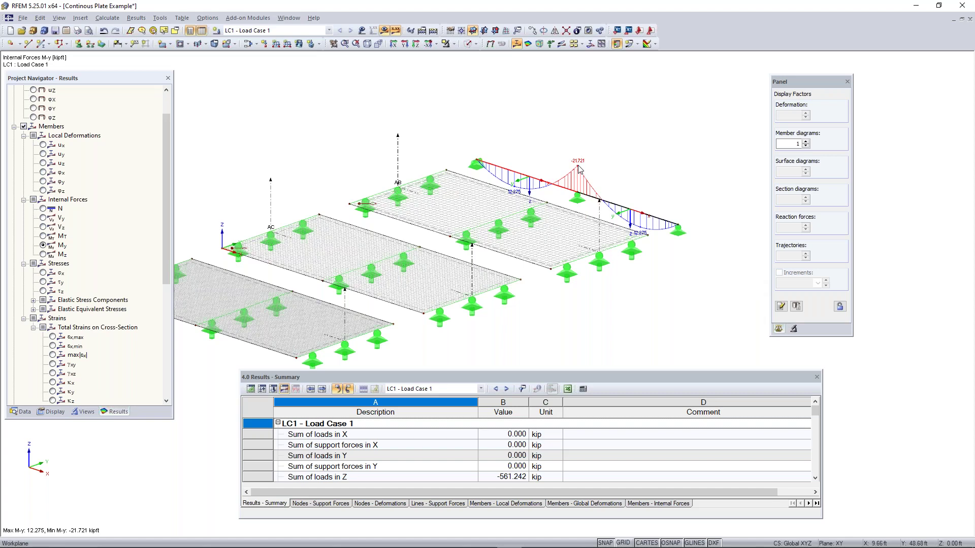
pyautogui.scroll(2, 580, 168)
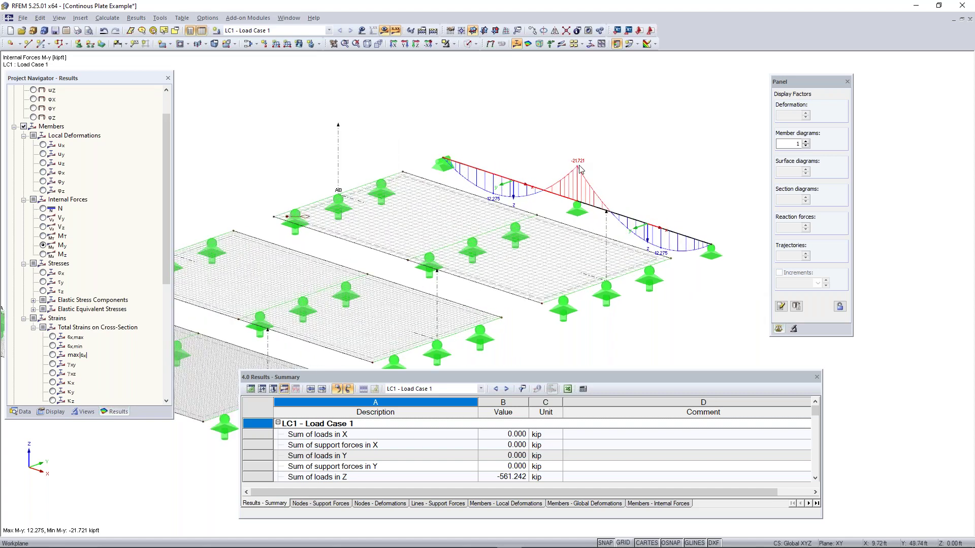
pyautogui.scroll(-2, 580, 169)
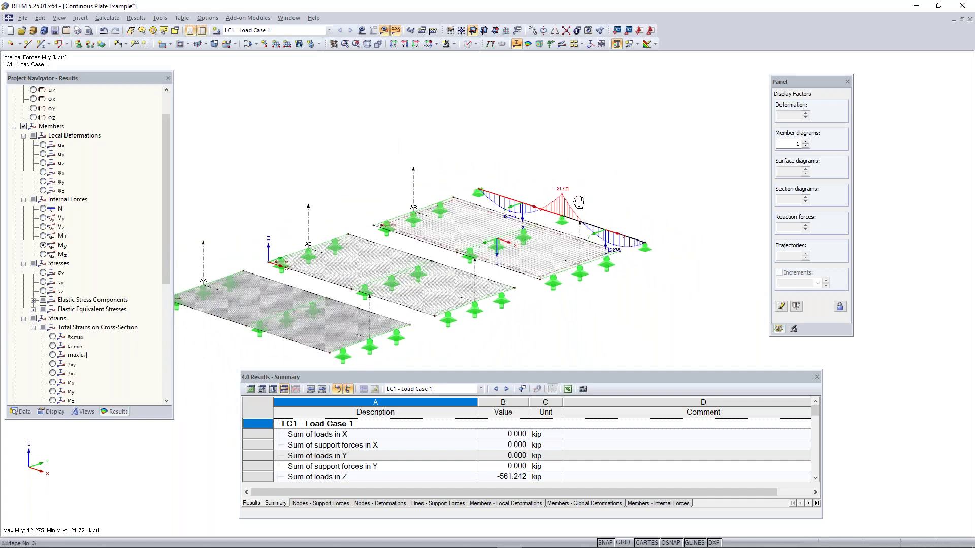
pyautogui.moveTo(579, 202); pyautogui.dragTo(631, 152, button='middle')
# Turn on the surface results to show the basic internal force mx on the plates
pyautogui.scroll(-7, 53, 195)
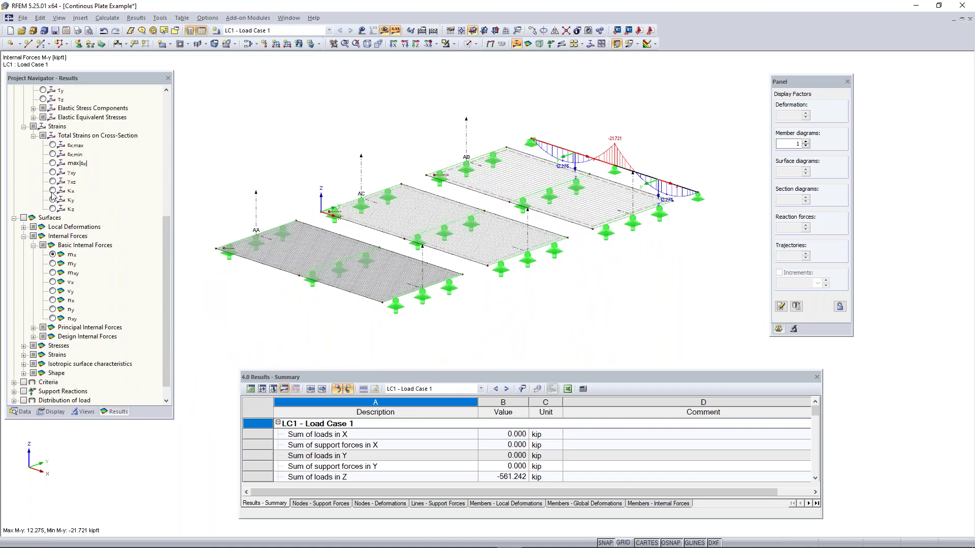
pyautogui.scroll(-1, 54, 195)
pyautogui.click(23, 200)
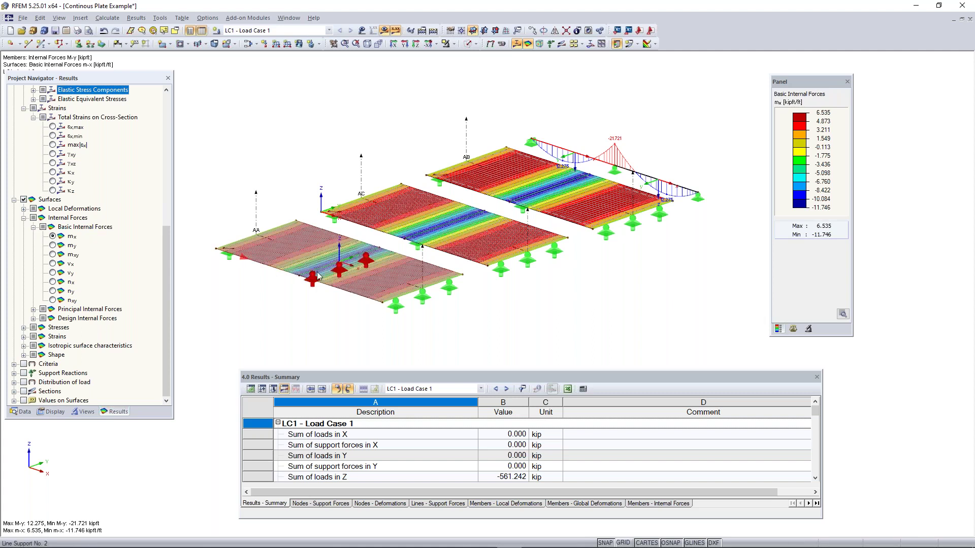
# Turn on the local axis systems of the plate surfaces
pyautogui.rightClick(292, 248)
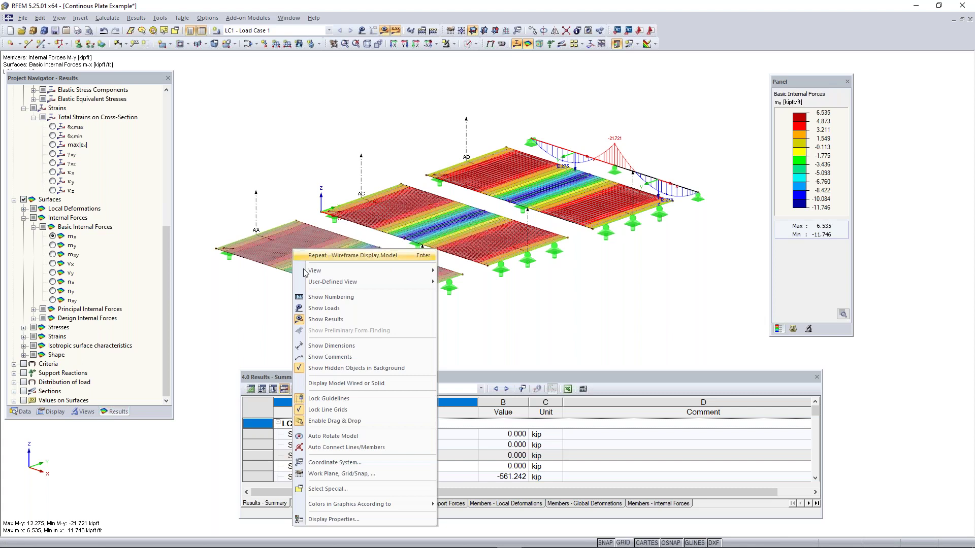
pyautogui.click(409, 387)
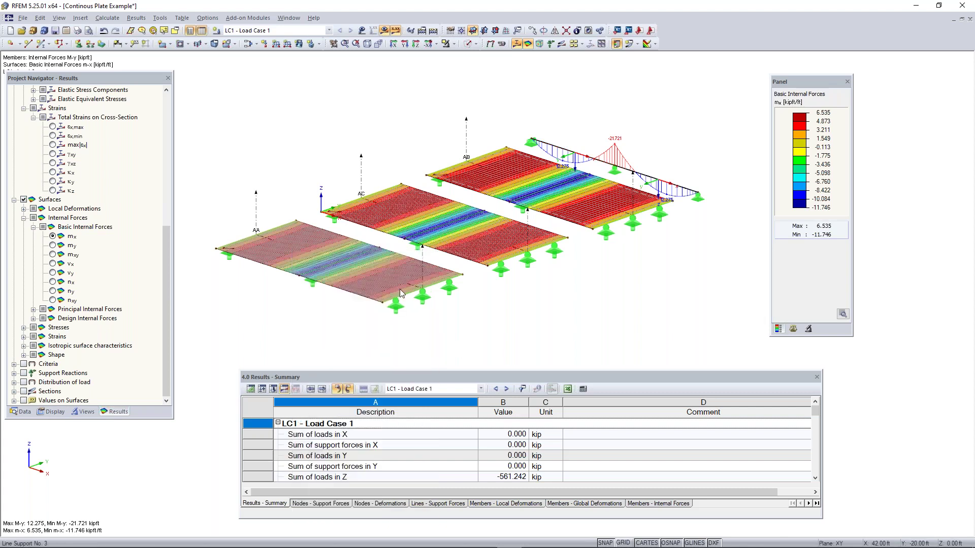
pyautogui.rightClick(345, 291)
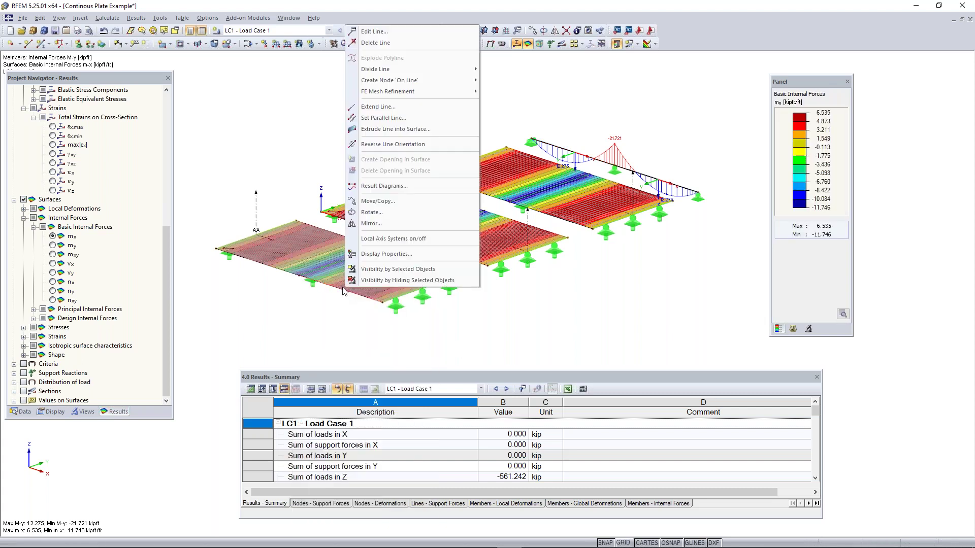
pyautogui.click(340, 290)
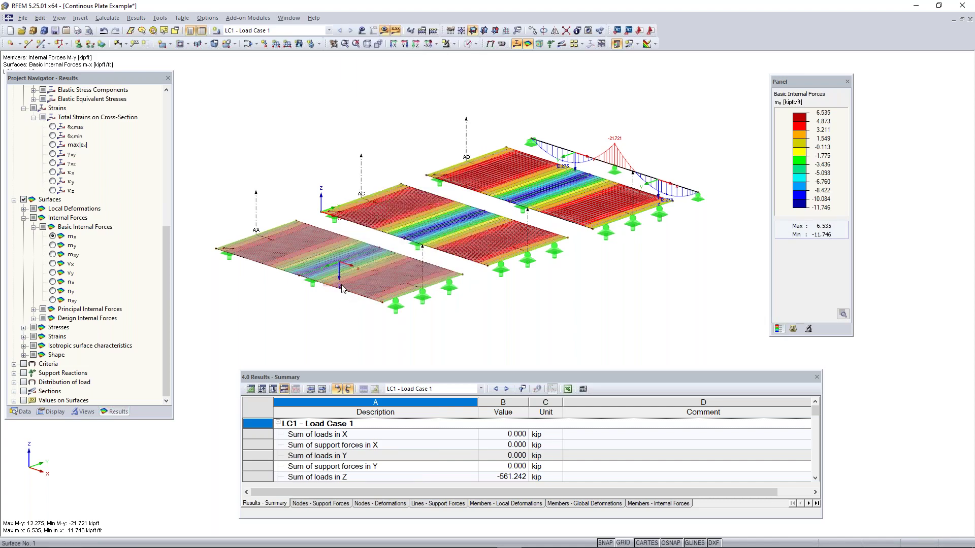
pyautogui.scroll(2, 339, 289)
pyautogui.rightClick(339, 289)
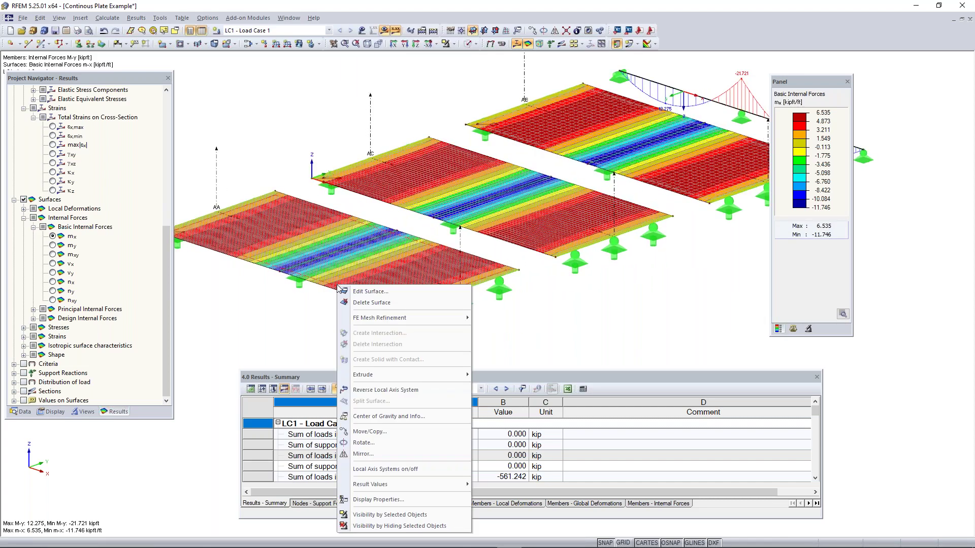
pyautogui.click(405, 470)
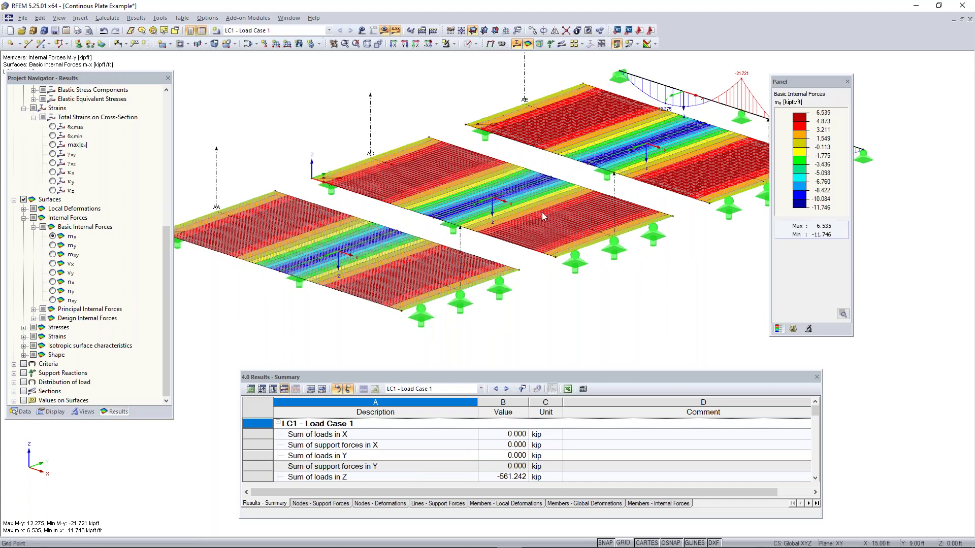
# Compare the plates' mx contours with the beam's My diagram and move the colour scale panel clear of the model
pyautogui.moveTo(638, 163); pyautogui.dragTo(567, 186, button='middle')
pyautogui.scroll(-1, 701, 154)
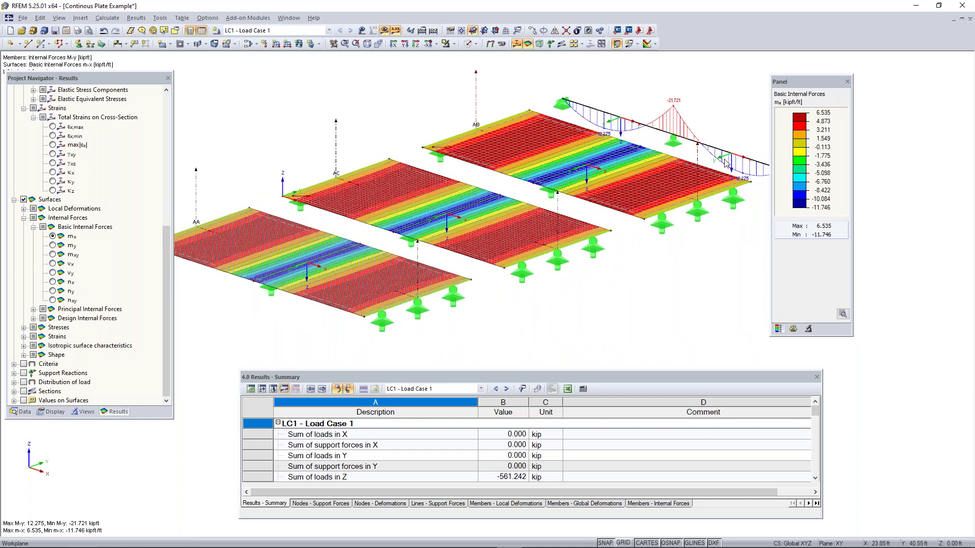
pyautogui.moveTo(468, 245); pyautogui.dragTo(525, 253, button='middle')
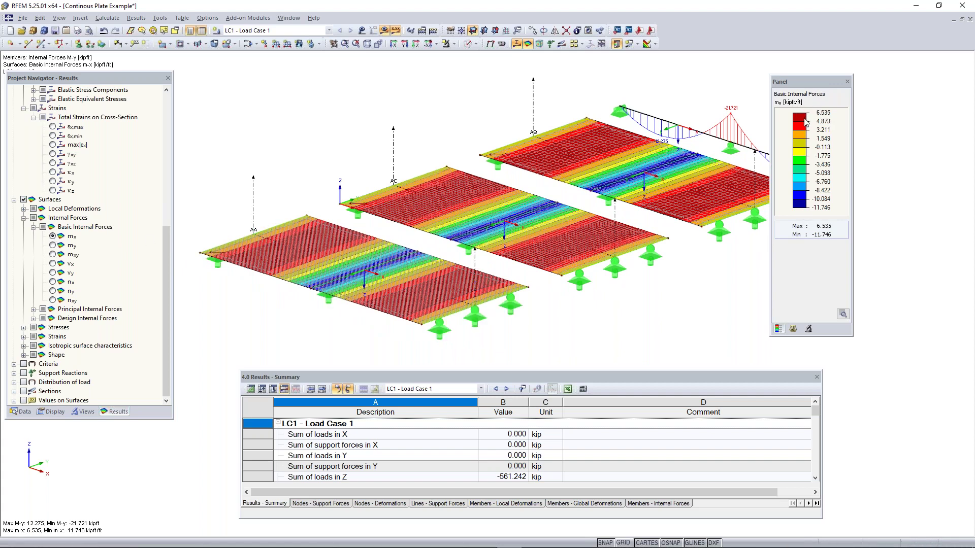
pyautogui.moveTo(801, 84); pyautogui.dragTo(868, 87)
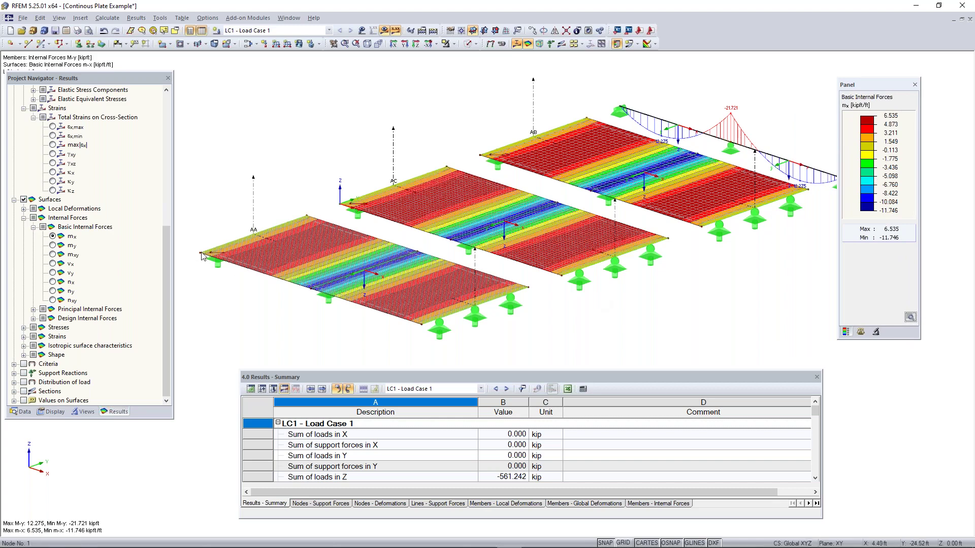
# View the surface shear forces vy and vx and the axial forces nx, ny and nxy on the plates
pyautogui.click(54, 274)
pyautogui.click(53, 264)
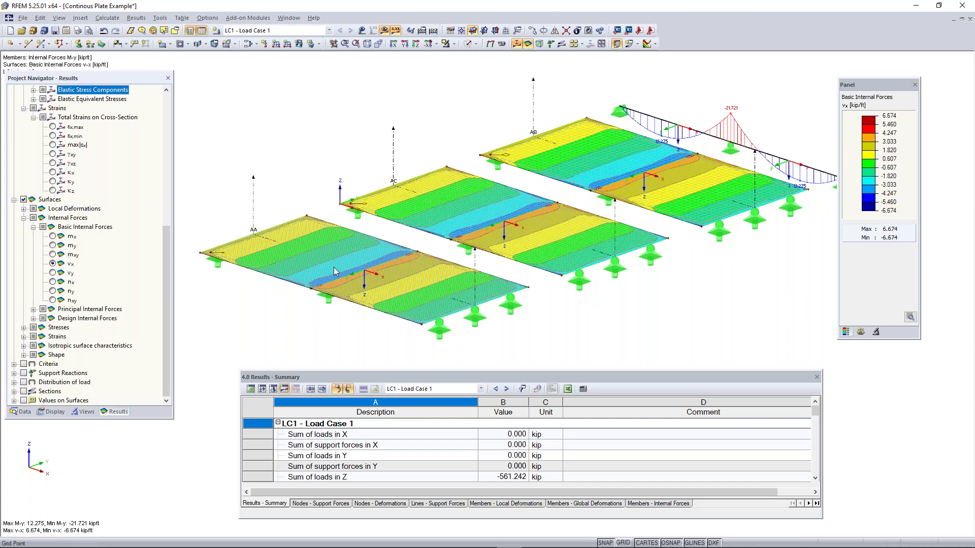
pyautogui.click(53, 282)
pyautogui.click(70, 291)
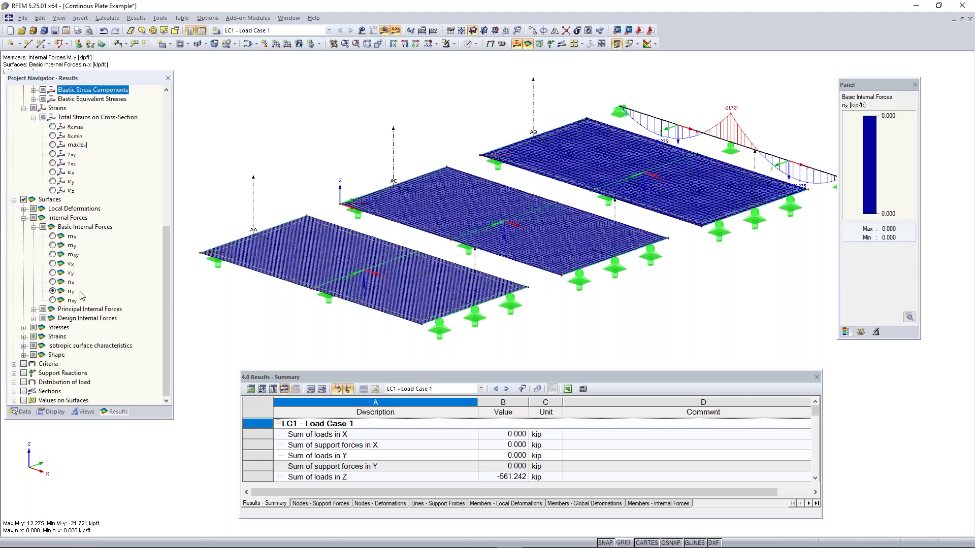
pyautogui.click(53, 300)
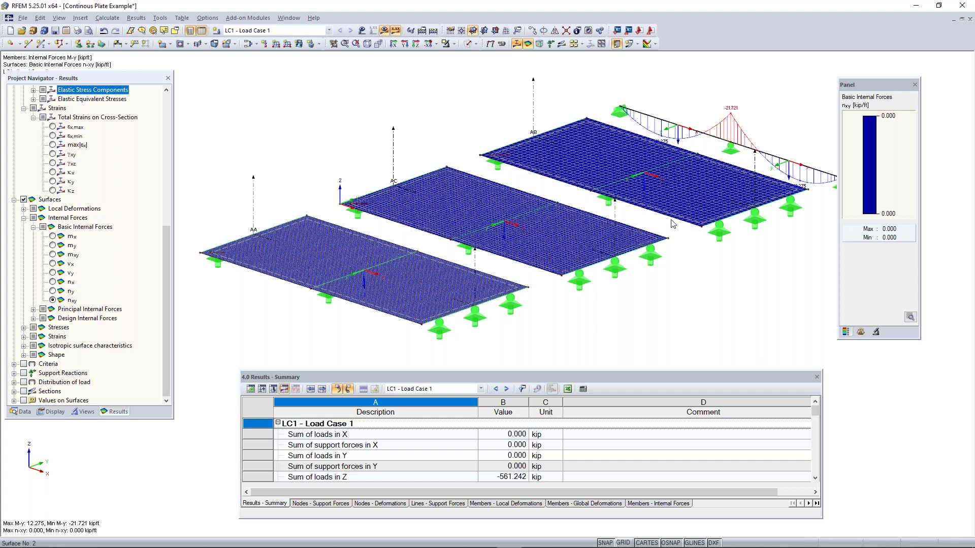
pyautogui.click(53, 282)
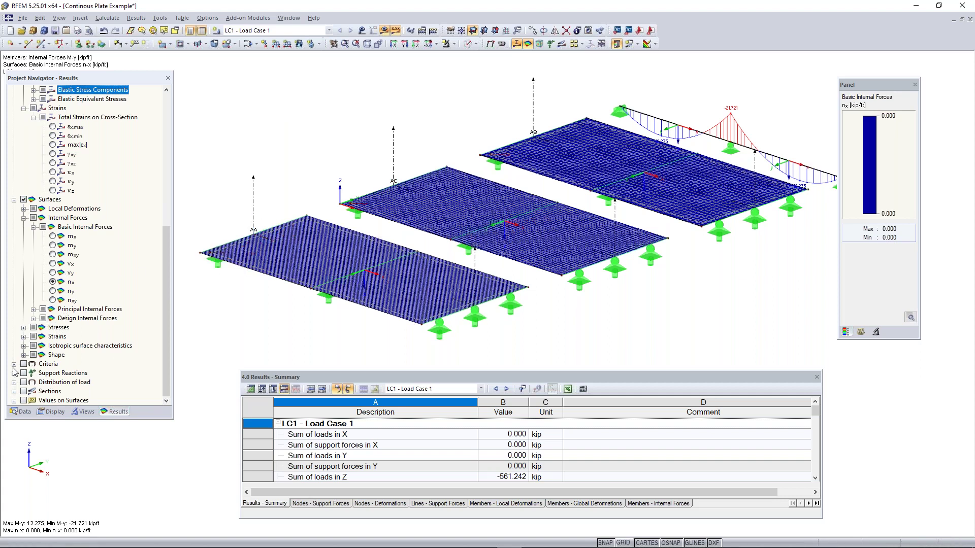
# Return the surface results to the shear forces, viewing vy and leaving vx displayed
pyautogui.scroll(1, 70, 252)
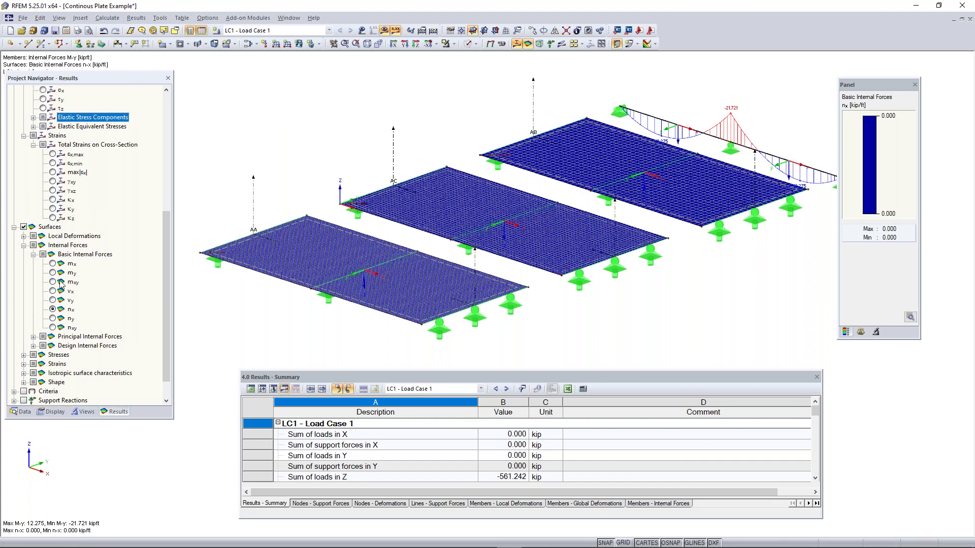
pyautogui.click(54, 300)
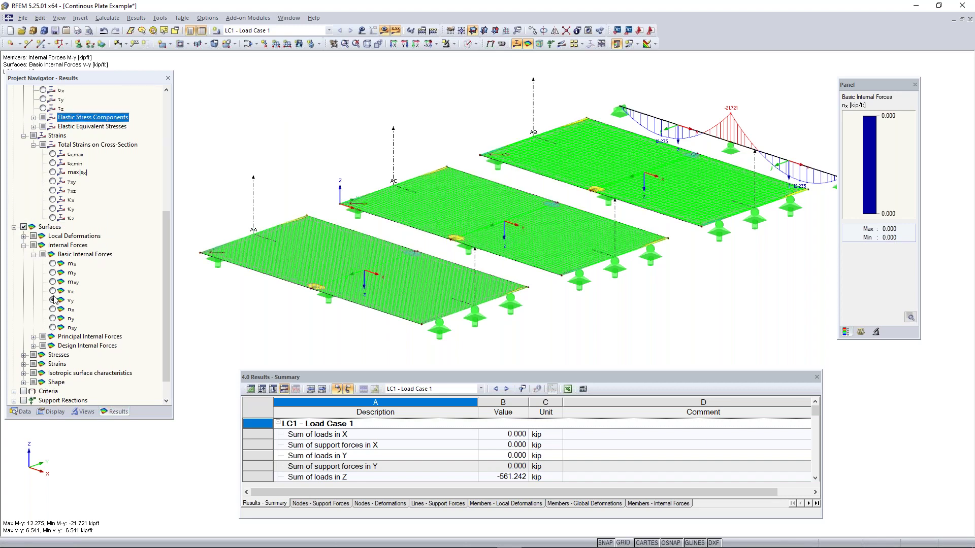
pyautogui.click(53, 291)
pyautogui.scroll(-1, 41, 325)
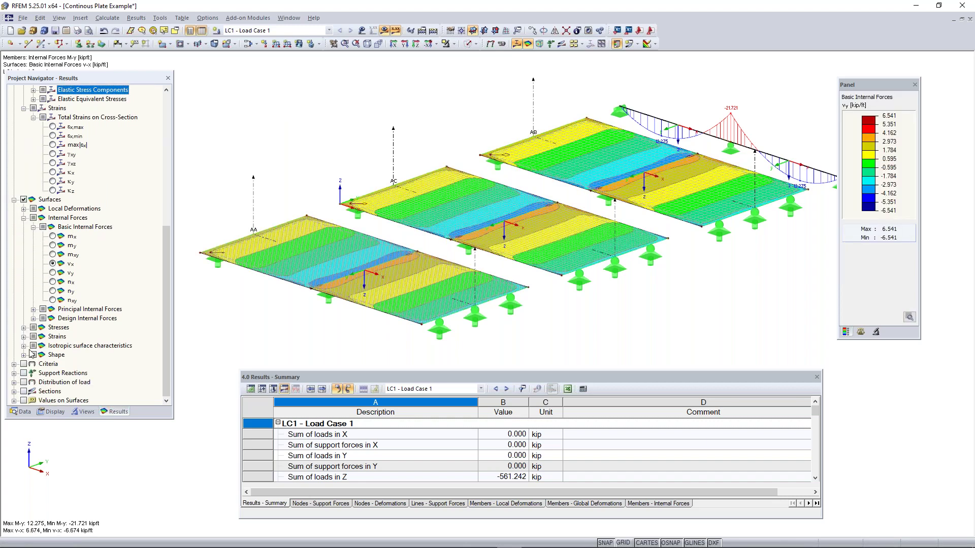
# Expand the support reaction options and turn on the support reactions in the model
pyautogui.click(15, 374)
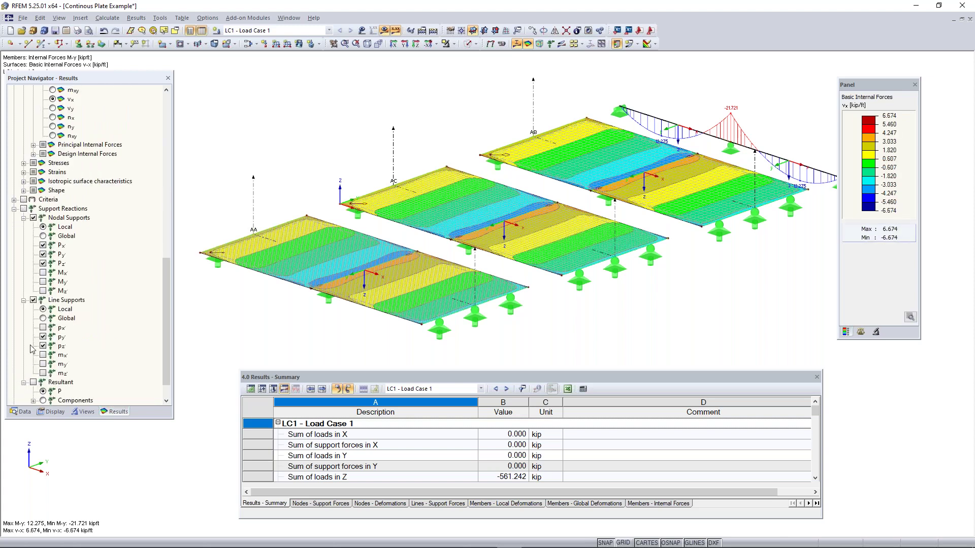
pyautogui.scroll(-1, 31, 348)
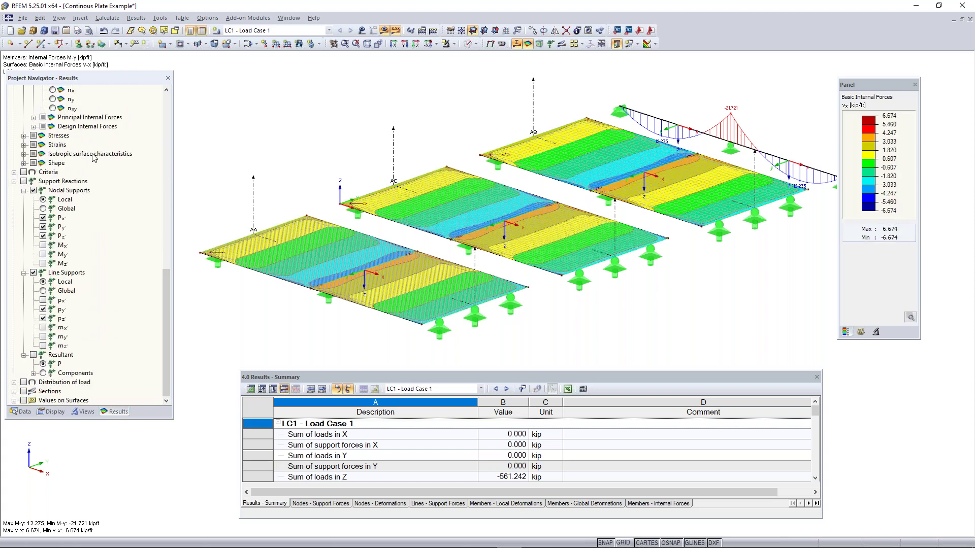
pyautogui.click(23, 181)
# Examine the line support reactions under the plates and the nodal support reactions under the beam from several angles
pyautogui.moveTo(666, 218); pyautogui.dragTo(406, 259, button='middle')
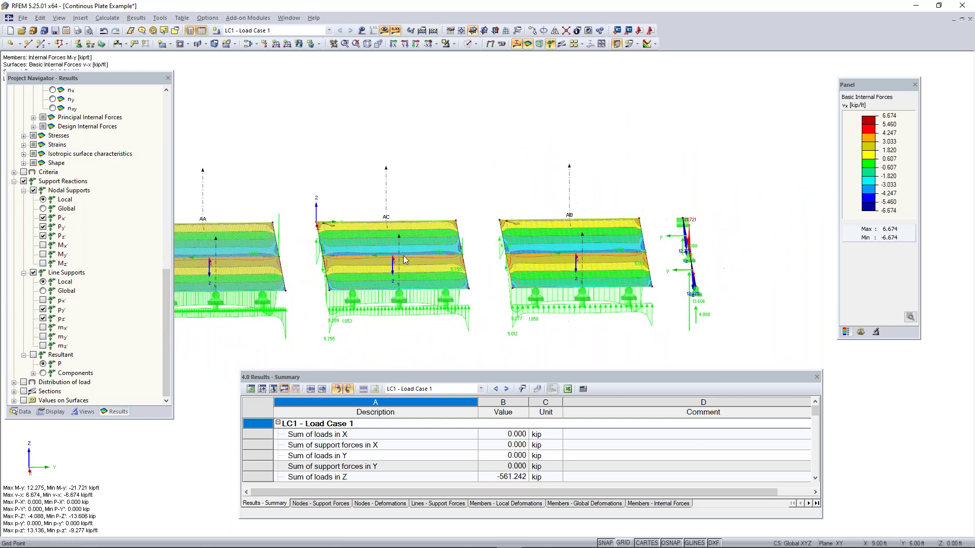
pyautogui.moveTo(497, 351); pyautogui.dragTo(760, 273, button='middle')
pyautogui.scroll(3, 317, 260)
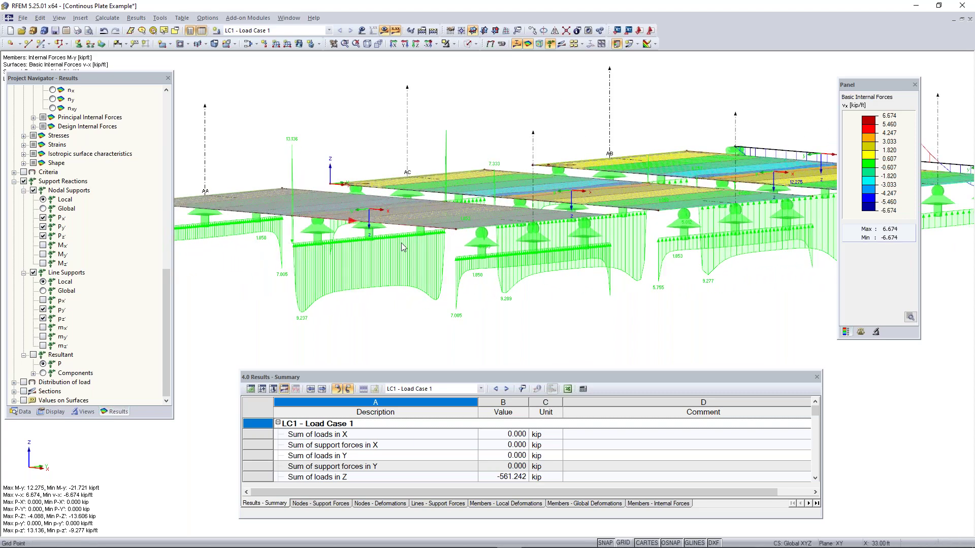
pyautogui.scroll(-2, 361, 278)
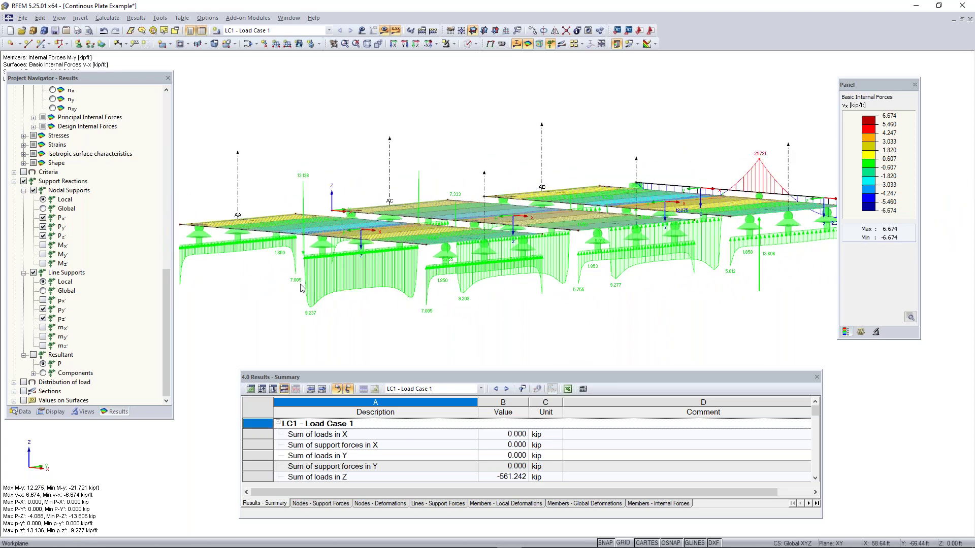
pyautogui.scroll(-1, 507, 277)
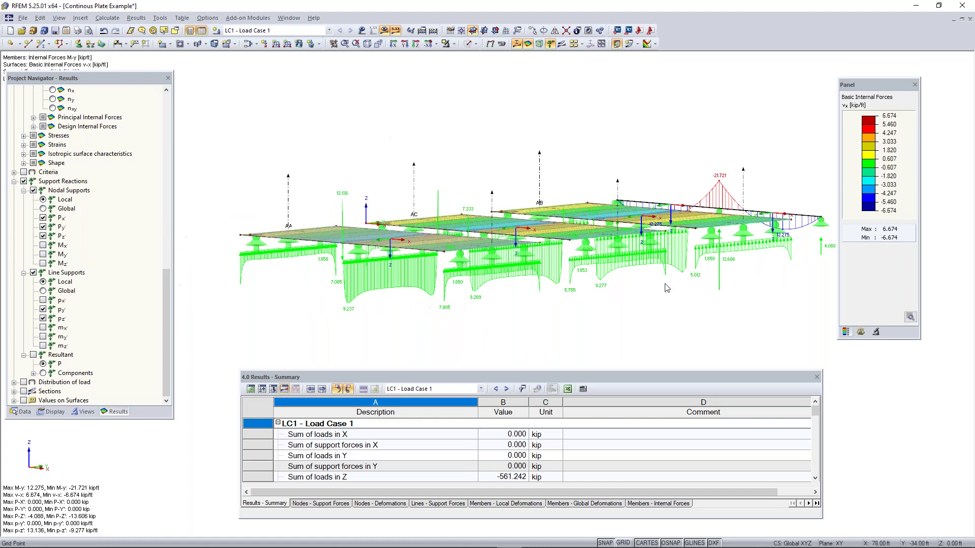
pyautogui.moveTo(782, 260); pyautogui.dragTo(555, 292, button='middle')
pyautogui.keyDown('ctrl'); pyautogui.moveTo(615, 284); pyautogui.dragTo(300, 313, button='middle'); pyautogui.keyUp('ctrl')
pyautogui.scroll(1, 538, 296)
pyautogui.moveTo(538, 295); pyautogui.dragTo(526, 246, button='middle')
pyautogui.scroll(1, 526, 246)
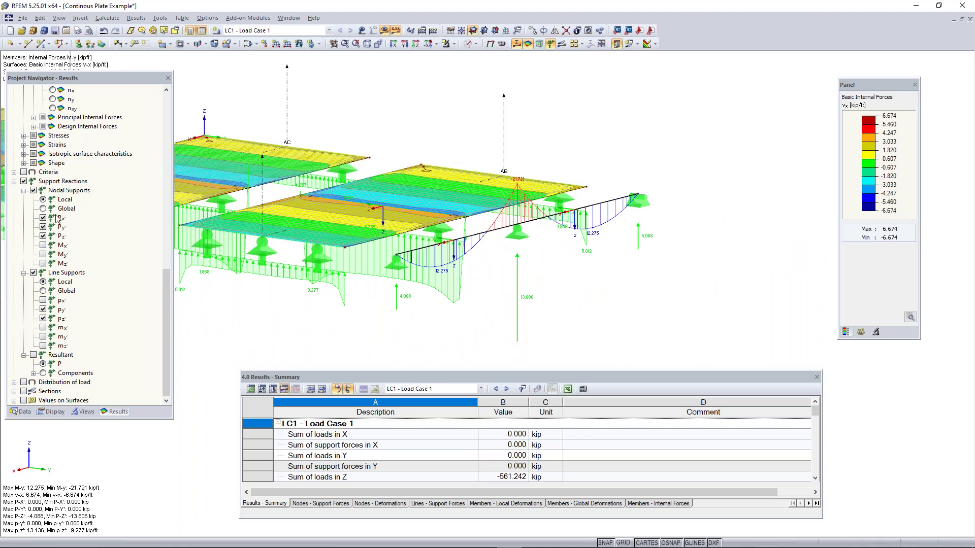
# Add the moment reactions Mx', My' and Mz' to the displayed nodal support results
pyautogui.click(43, 254)
pyautogui.click(43, 263)
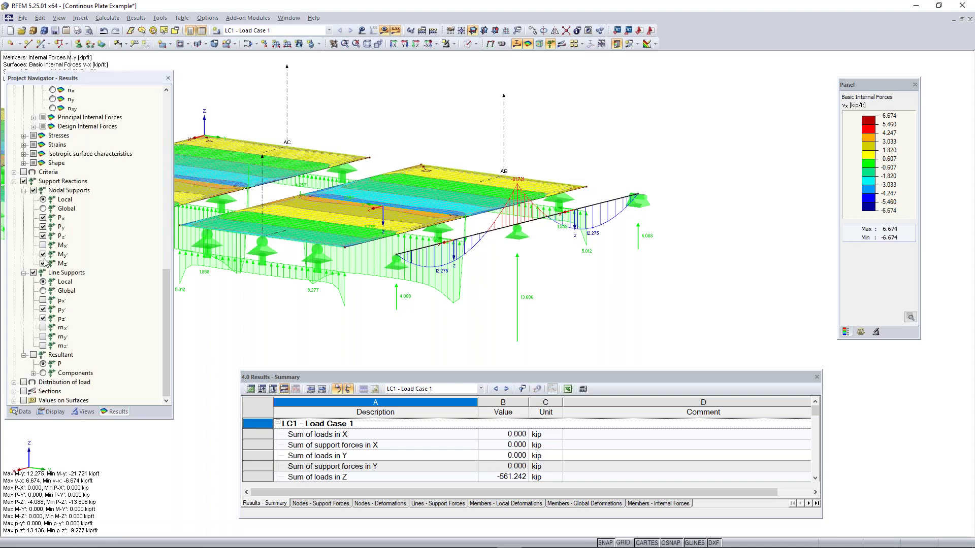
pyautogui.click(44, 255)
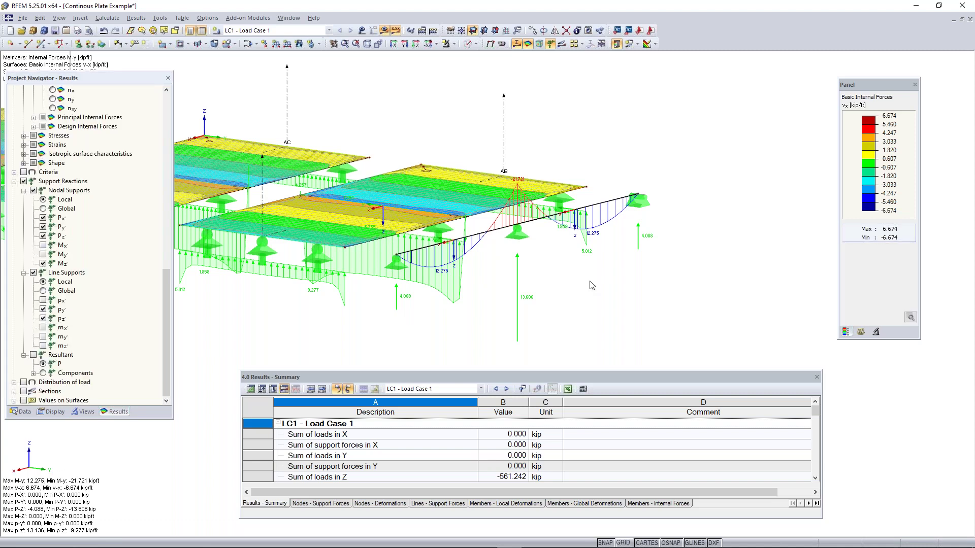
pyautogui.scroll(-5, 592, 285)
pyautogui.keyDown('ctrl'); pyautogui.moveTo(553, 307); pyautogui.dragTo(552, 338, button='middle'); pyautogui.keyUp('ctrl')
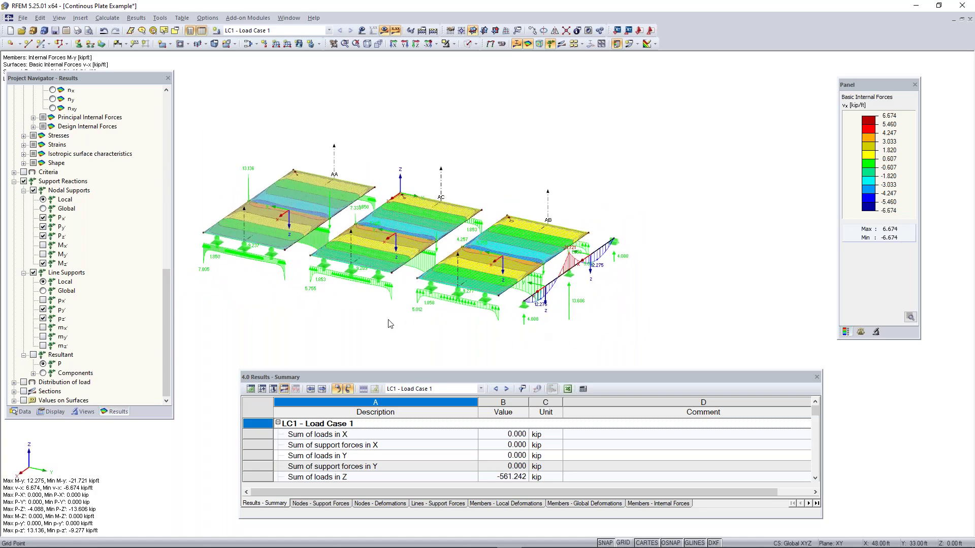
pyautogui.click(44, 255)
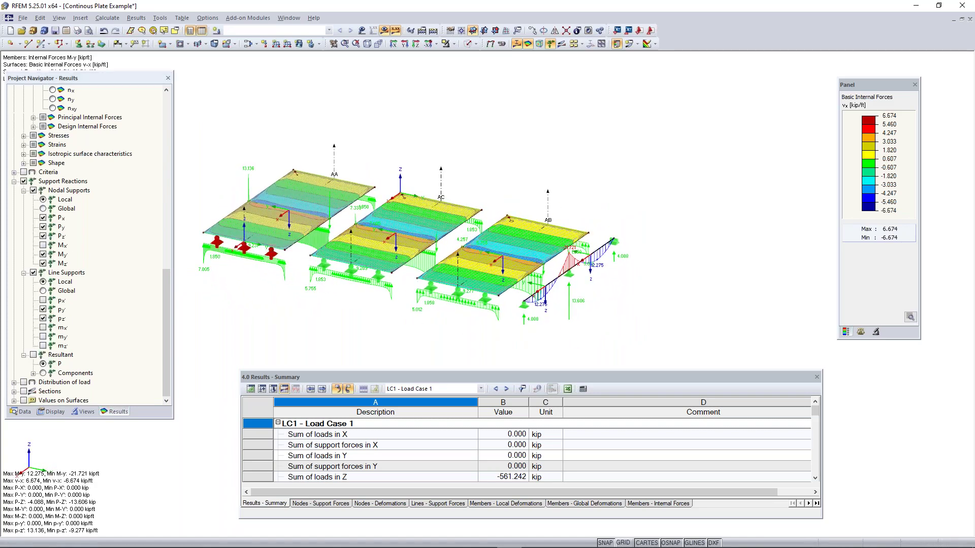
pyautogui.click(43, 245)
# View the reactions from the opposite side of the model and turn off the support reaction results
pyautogui.keyDown('ctrl'); pyautogui.moveTo(320, 318); pyautogui.dragTo(601, 292, button='middle'); pyautogui.keyUp('ctrl')
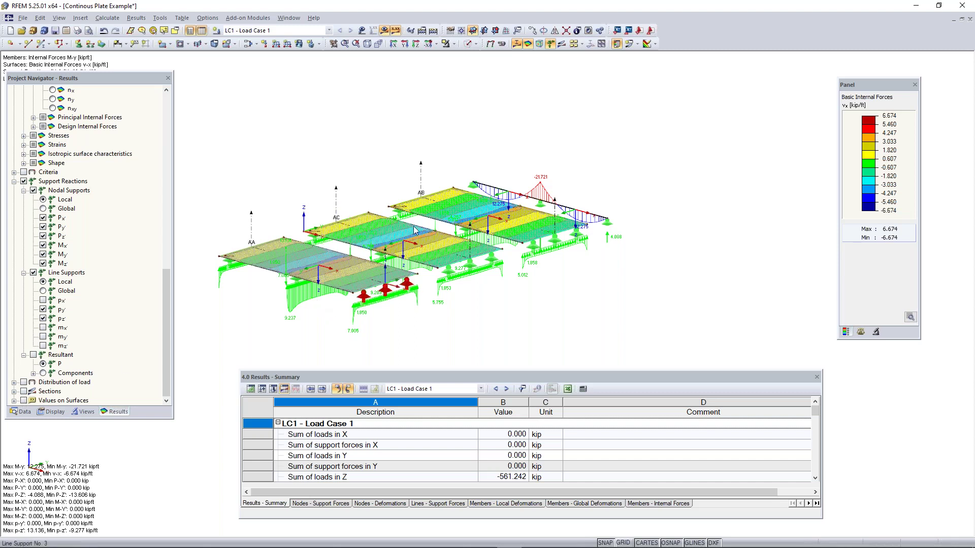
pyautogui.click(23, 181)
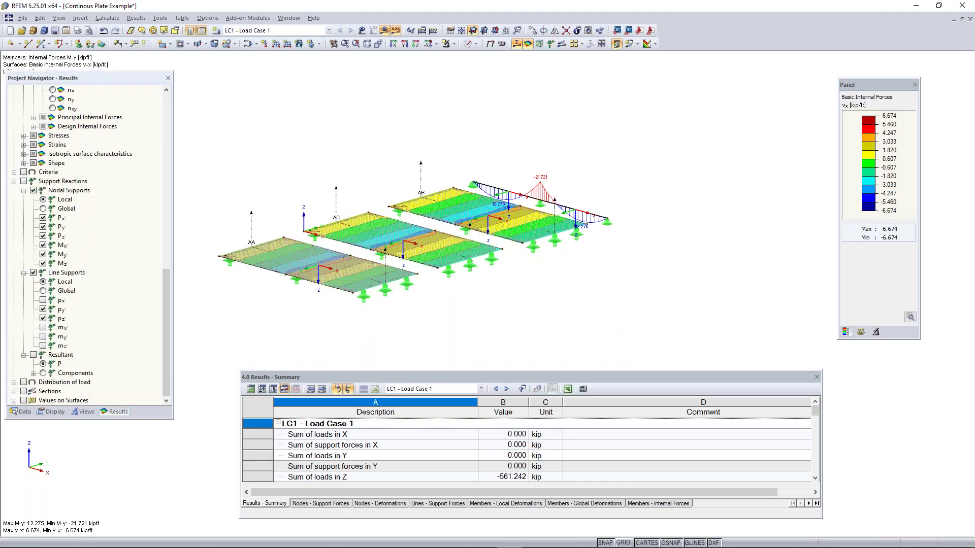
# Display the vx values on the plate surfaces, inspect them from a closer angle and turn them off again
pyautogui.click(24, 401)
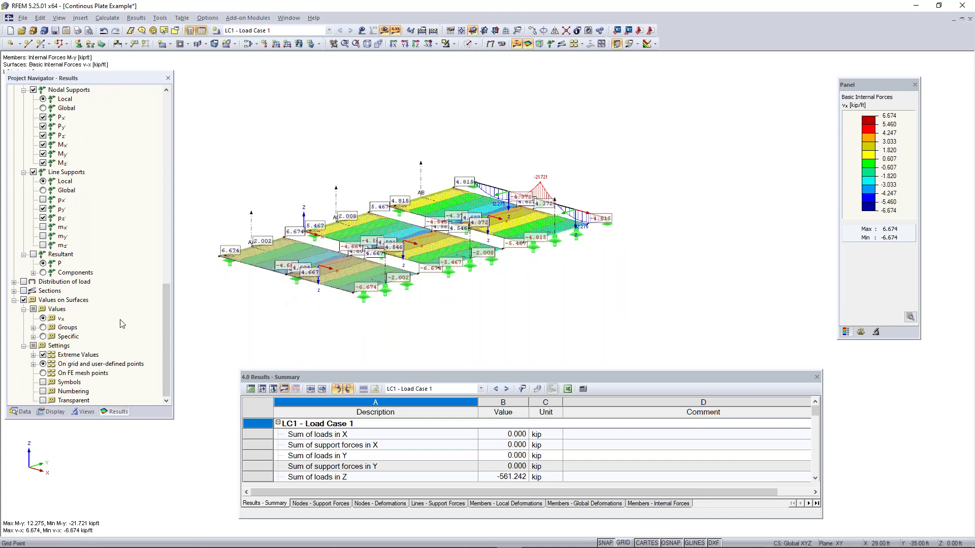
pyautogui.moveTo(298, 285); pyautogui.dragTo(318, 326, button='right')
pyautogui.click(293, 329)
pyautogui.scroll(3, 325, 282)
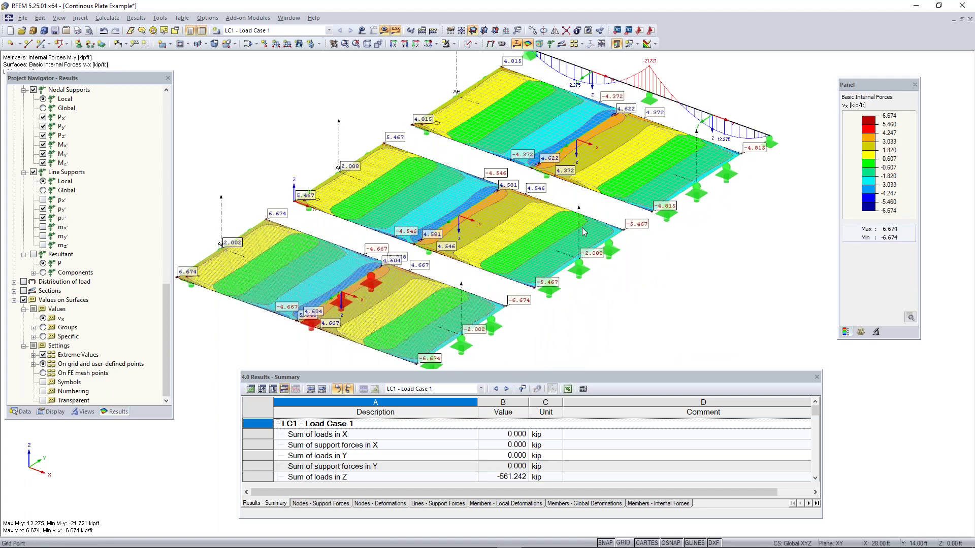
pyautogui.scroll(-2, 581, 228)
pyautogui.rightClick(579, 245)
pyautogui.click(311, 172)
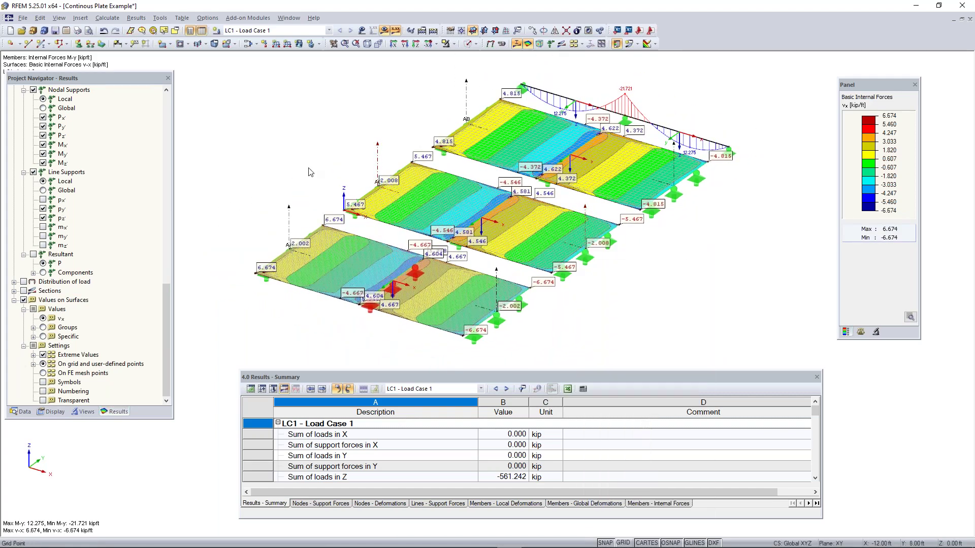
pyautogui.click(23, 300)
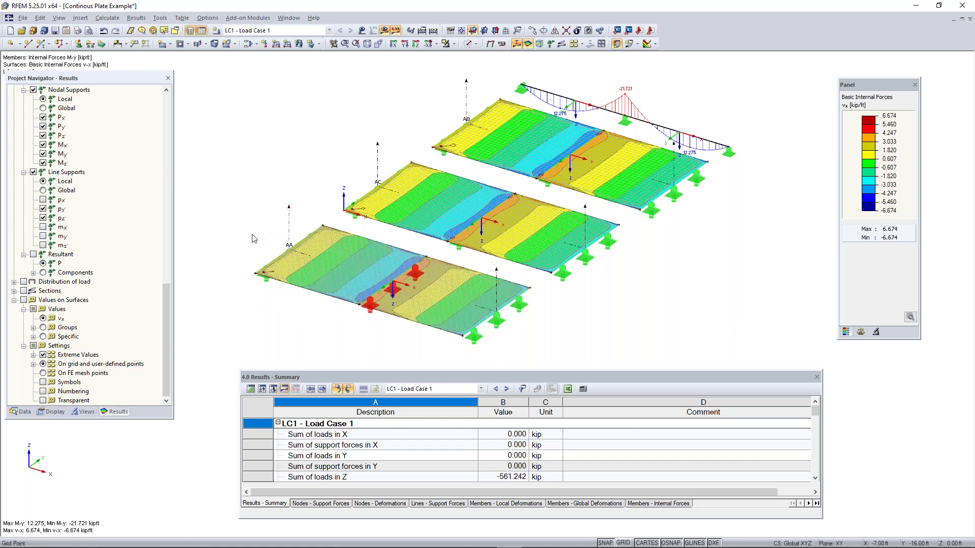
# Turn on the section results so the vx diagrams along sections AA, AB and AC are displayed on the plates
pyautogui.click(24, 291)
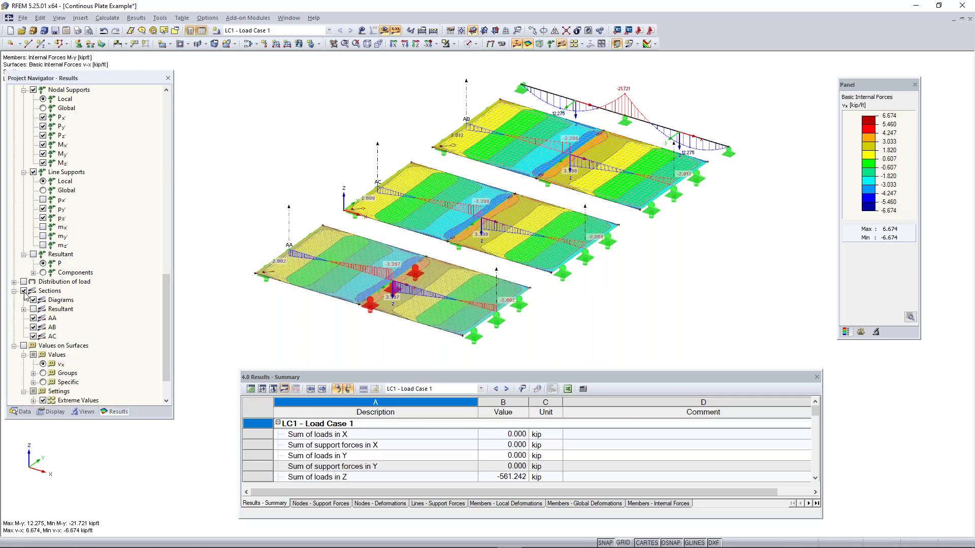
pyautogui.keyDown('ctrl'); pyautogui.moveTo(403, 338); pyautogui.dragTo(364, 311, button='middle'); pyautogui.keyUp('ctrl')
pyautogui.rightClick(363, 310)
pyautogui.click(112, 255)
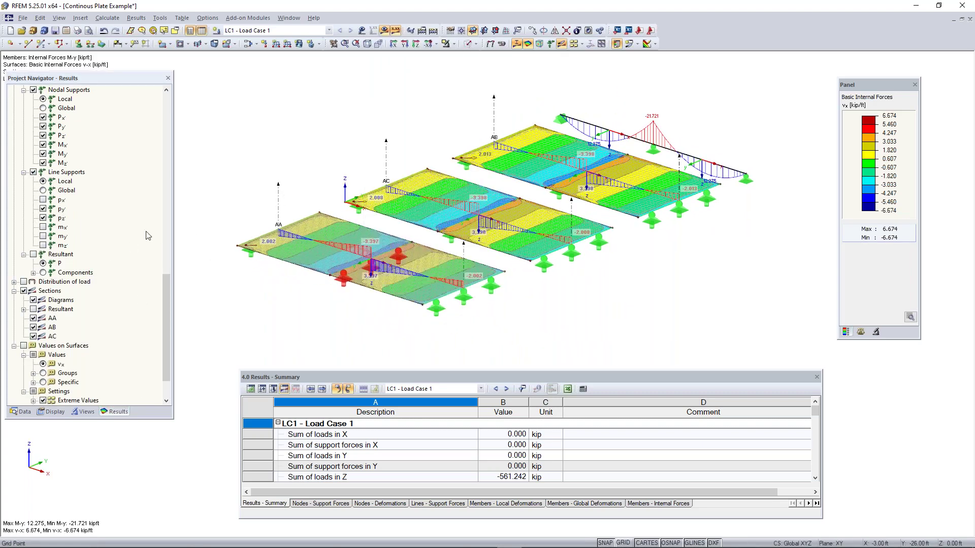
# Examine the vx section diagrams at the middle supports and compare them across the three plates
pyautogui.scroll(11, 122, 233)
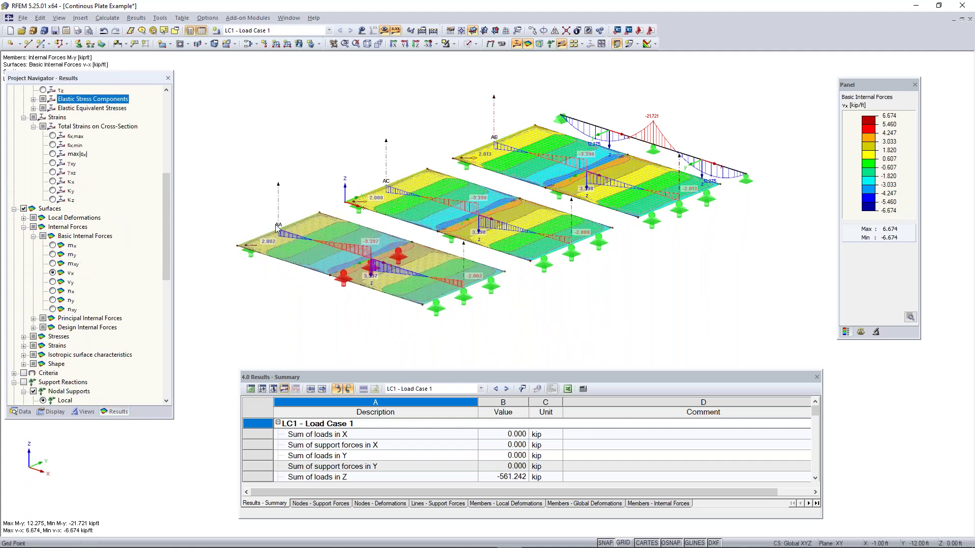
pyautogui.scroll(2, 370, 242)
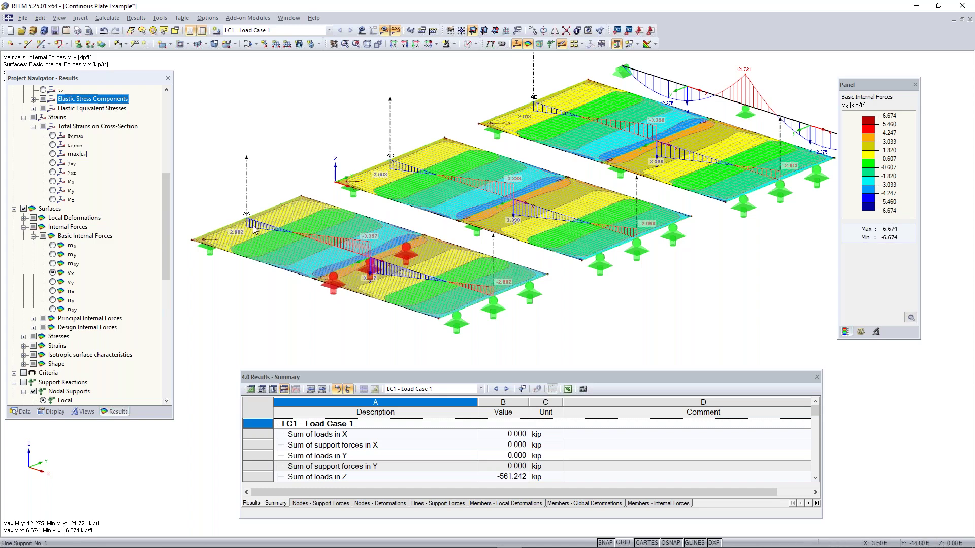
pyautogui.scroll(2, 255, 229)
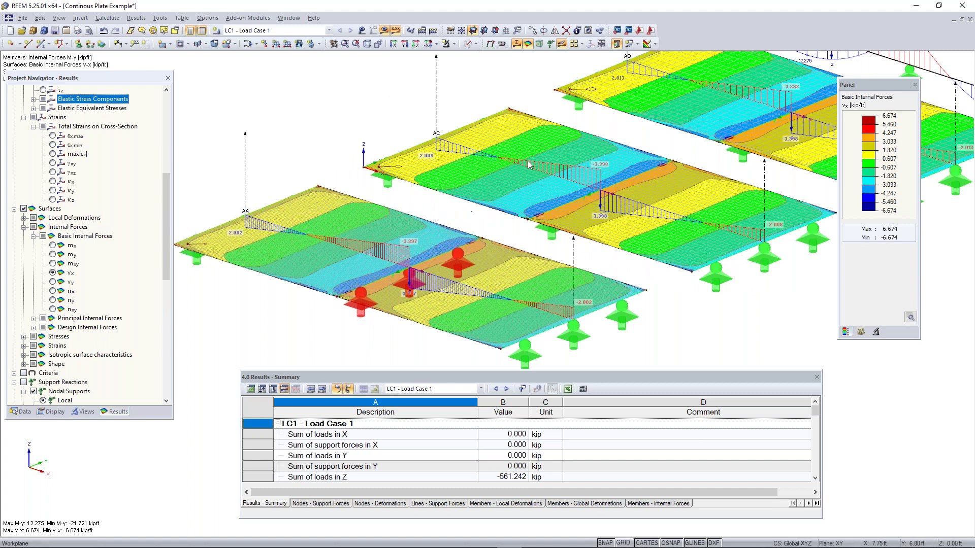
pyautogui.moveTo(683, 108); pyautogui.dragTo(584, 146, button='middle')
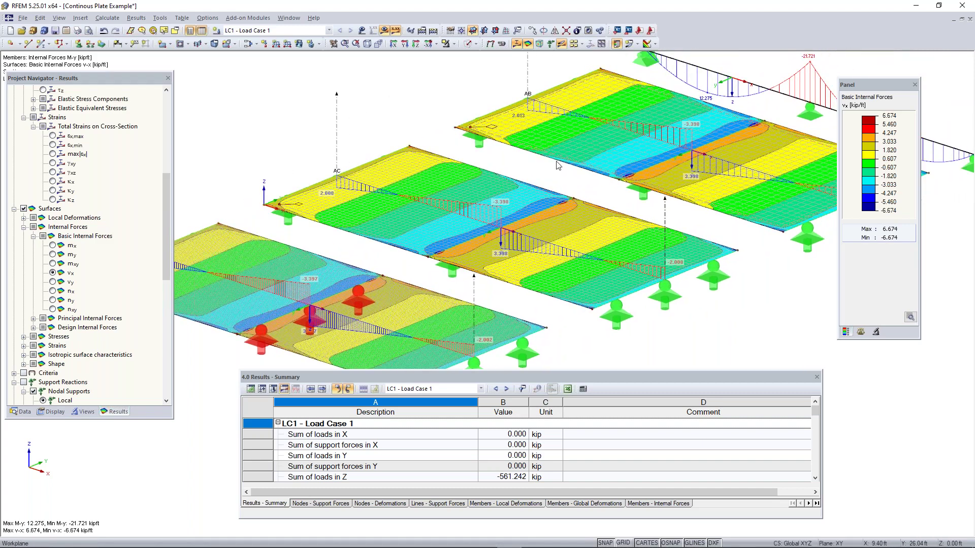
pyautogui.moveTo(311, 288); pyautogui.dragTo(347, 259, button='middle')
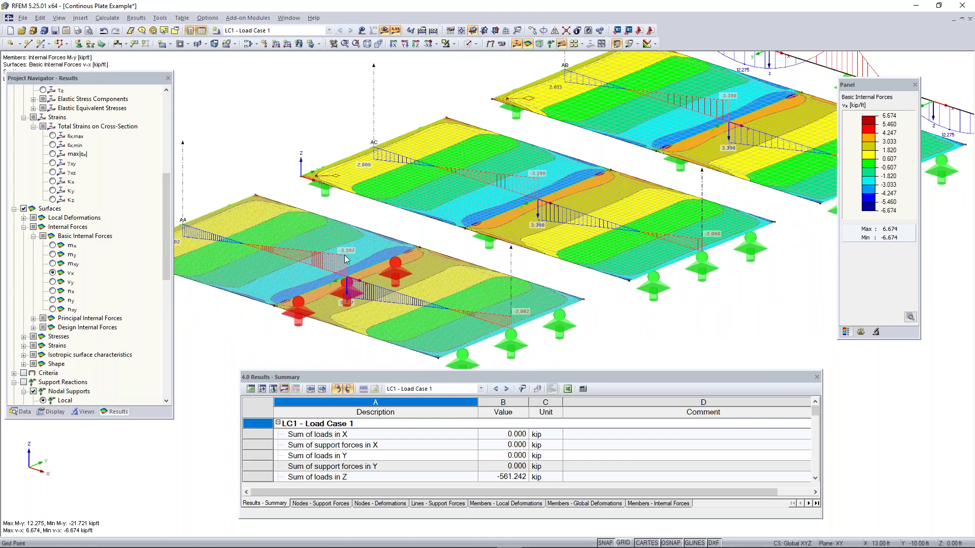
pyautogui.moveTo(114, 78); pyautogui.dragTo(101, 140)
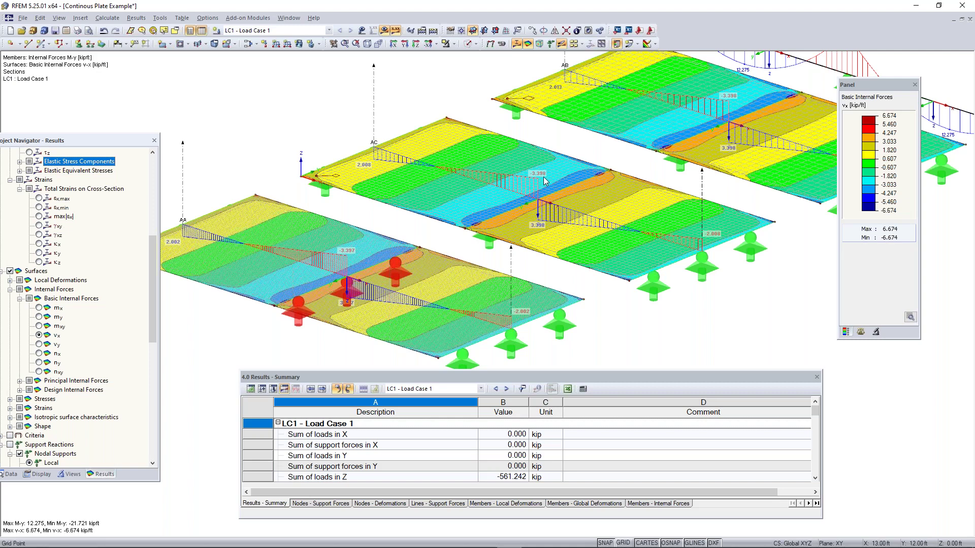
pyautogui.moveTo(643, 152); pyautogui.dragTo(619, 155, button='middle')
pyautogui.scroll(-2, 547, 193)
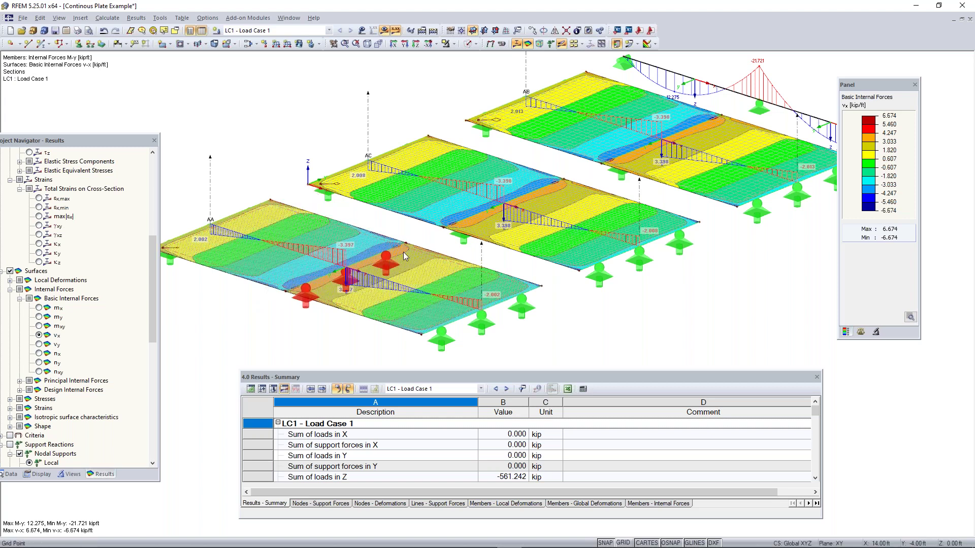
# Deactivate the shear stiffness of members in the global calculation parameters and accept the change
pyautogui.click(108, 19)
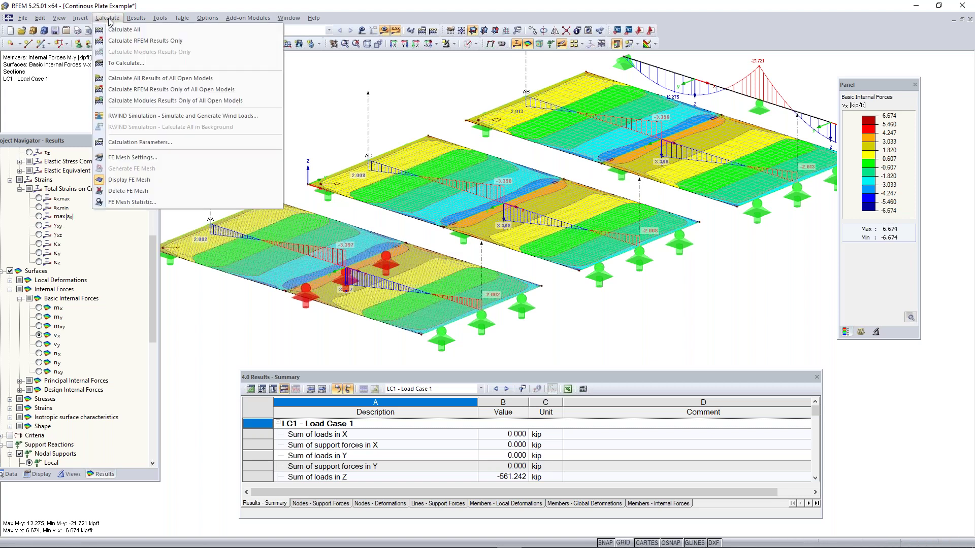
pyautogui.click(150, 143)
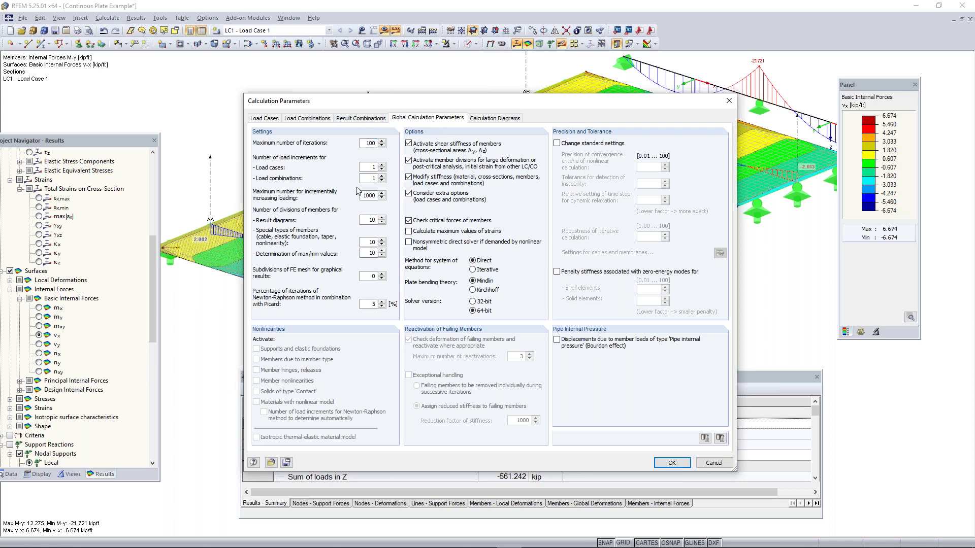
pyautogui.click(410, 144)
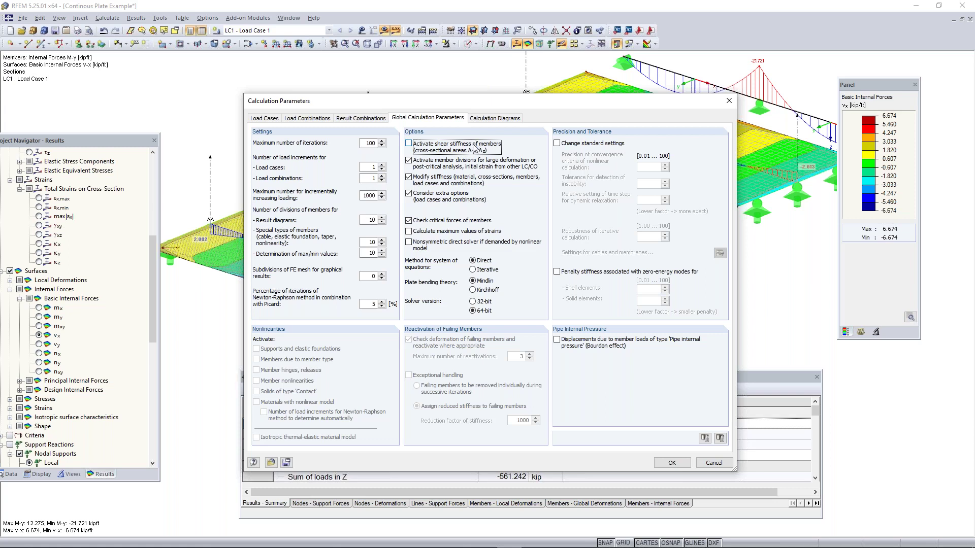
pyautogui.click(672, 462)
pyautogui.click(482, 309)
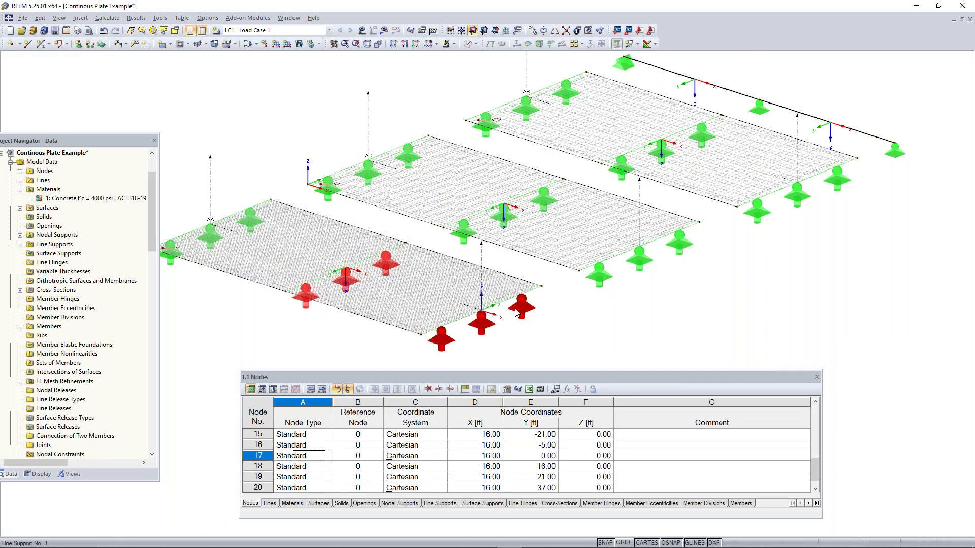
# Recalculate and display the Load Case 1 results, and inspect the bending moment diagram of the beam beside the plates
pyautogui.moveTo(563, 251); pyautogui.dragTo(537, 255, button='middle')
pyautogui.scroll(-1, 548, 276)
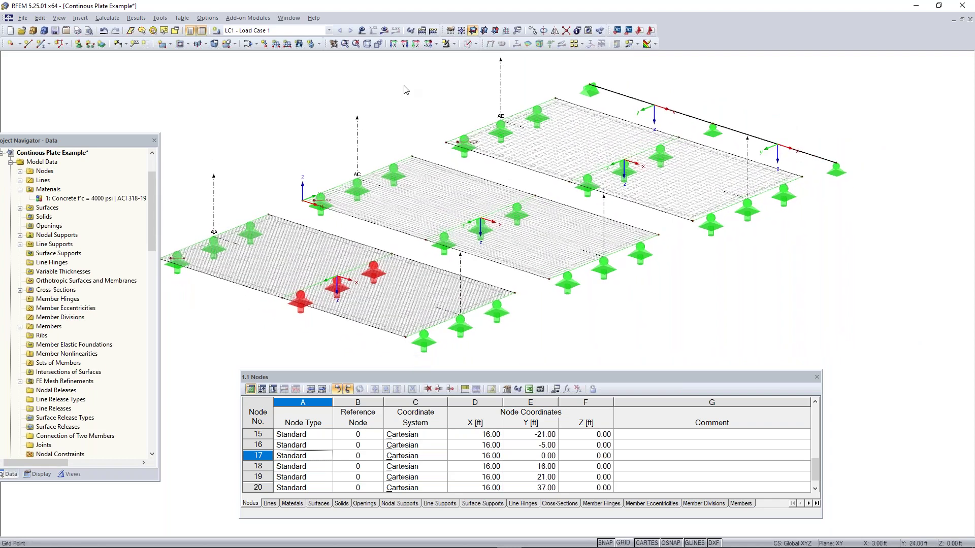
pyautogui.click(434, 31)
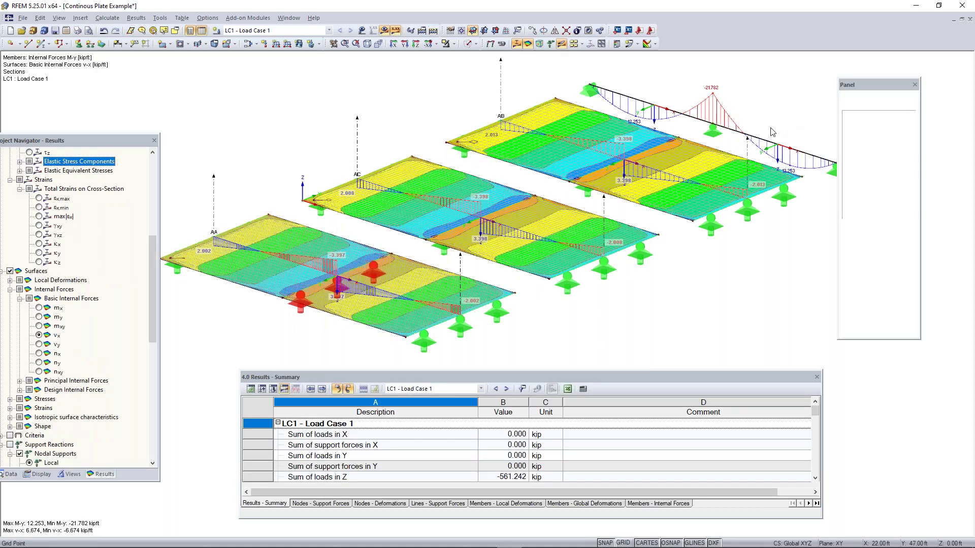
pyautogui.moveTo(748, 120); pyautogui.dragTo(704, 124, button='middle')
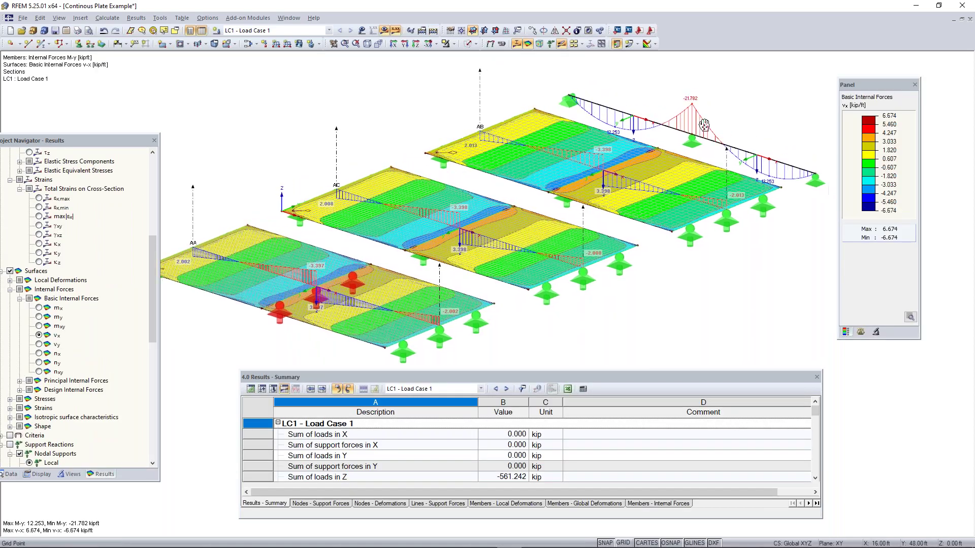
pyautogui.scroll(2, 705, 124)
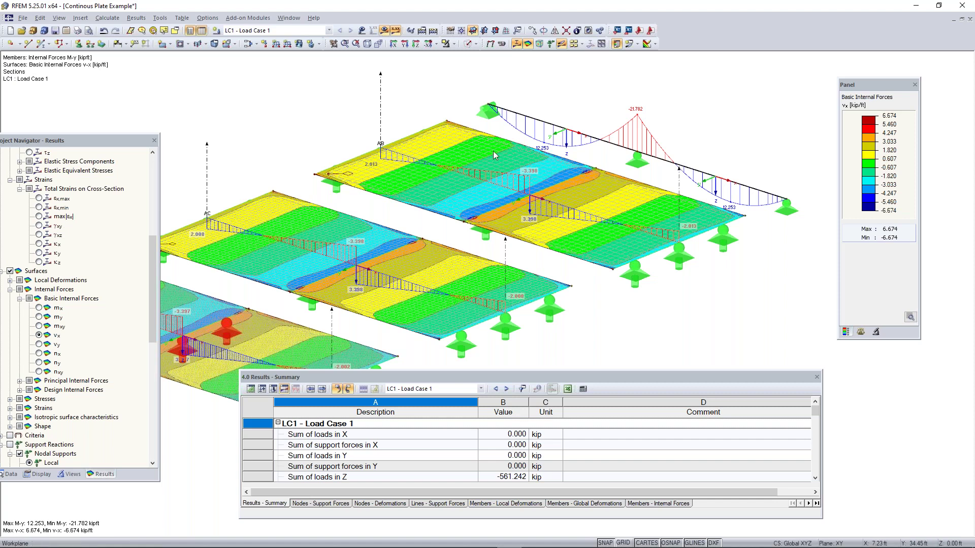
# Switch to the PowerPoint slide show and advance from the Coffee Break slide to the Plate Theory slide
pyautogui.press('super')
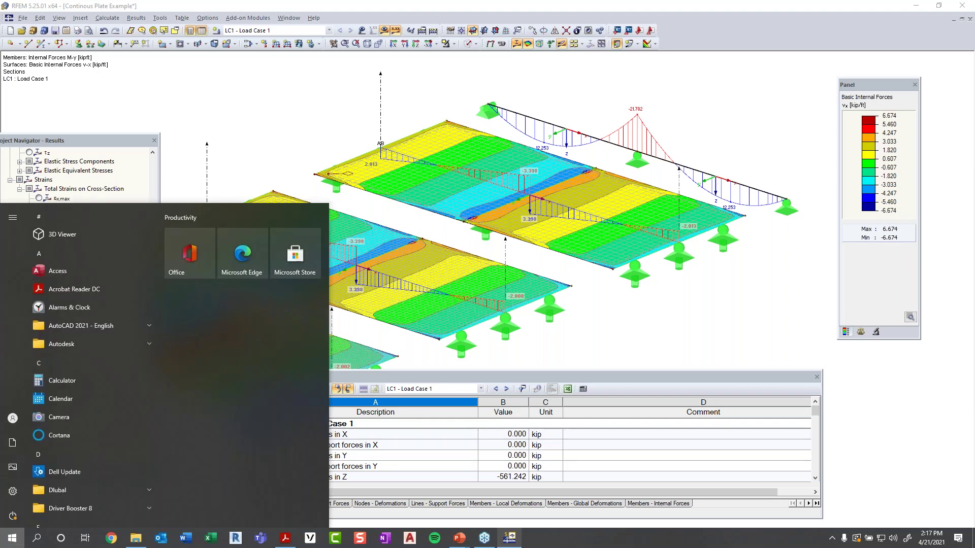
pyautogui.moveTo(466, 540)
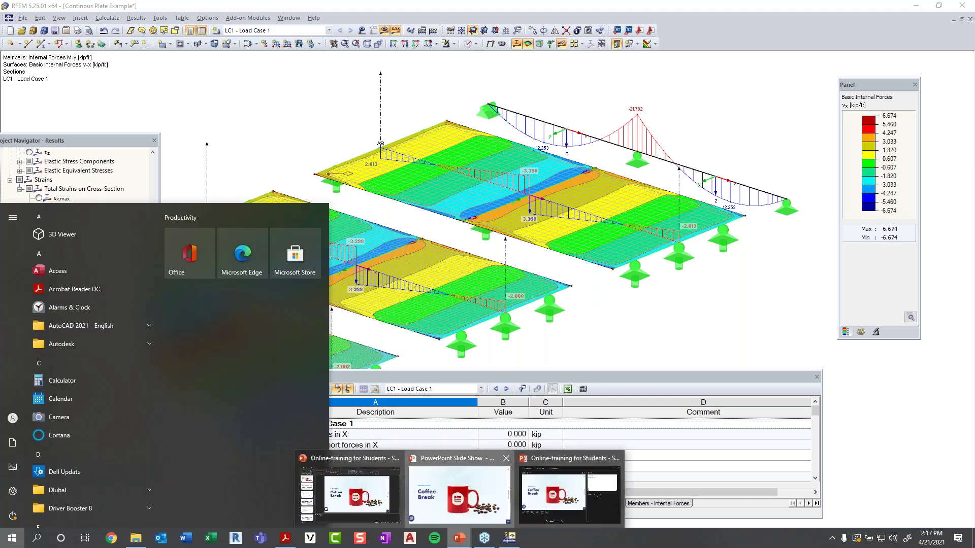
pyautogui.click(506, 498)
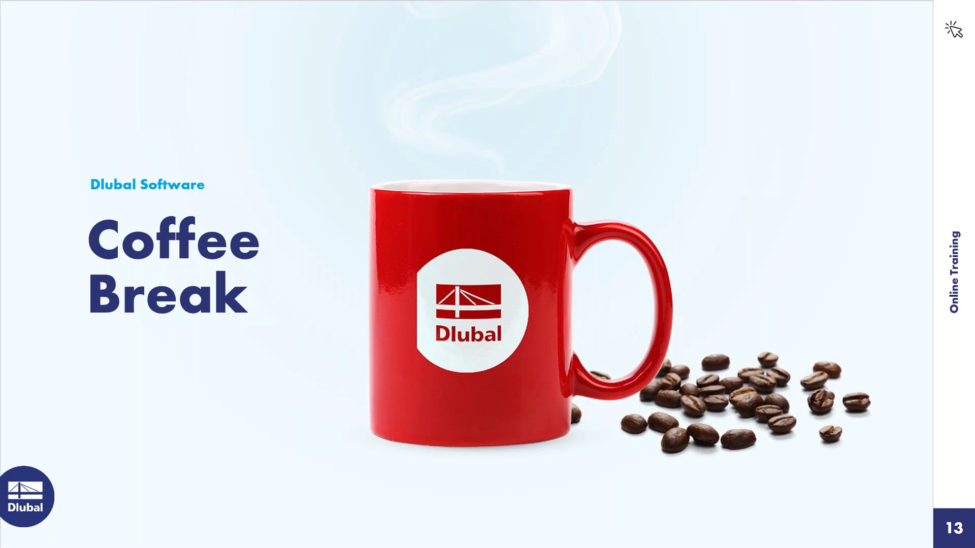
pyautogui.press('Right')
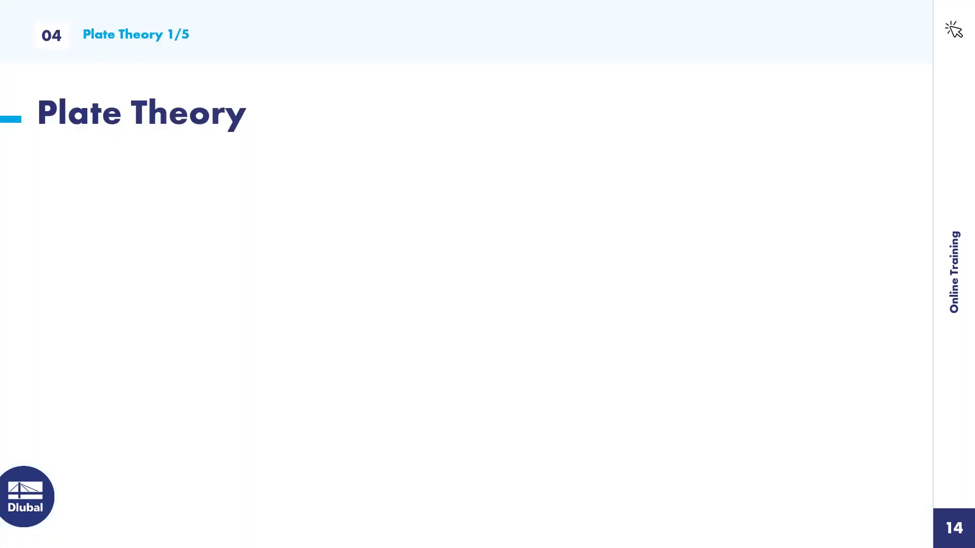
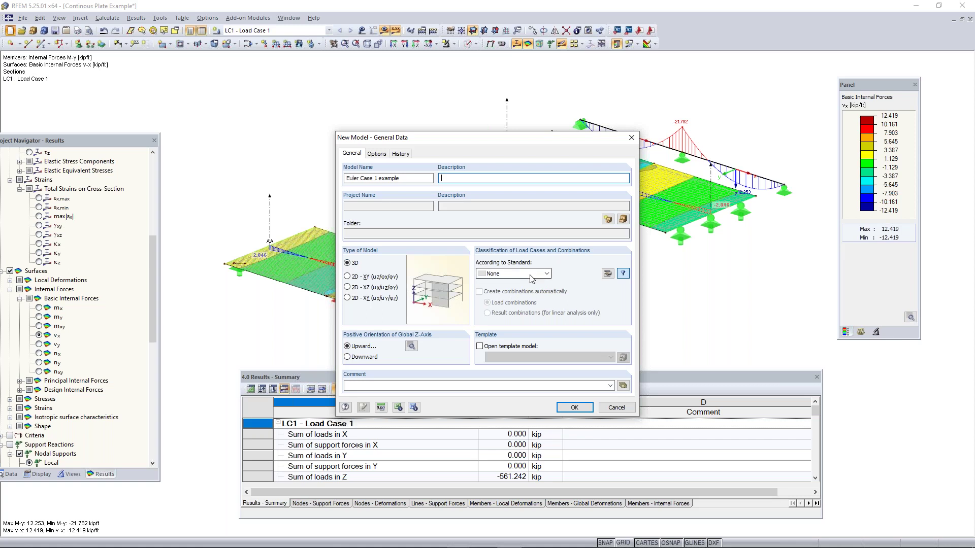
# Create the Euler Case 1 example model with the ASCE 7-16 standard and automatic creation of load combinations
pyautogui.click(532, 279)
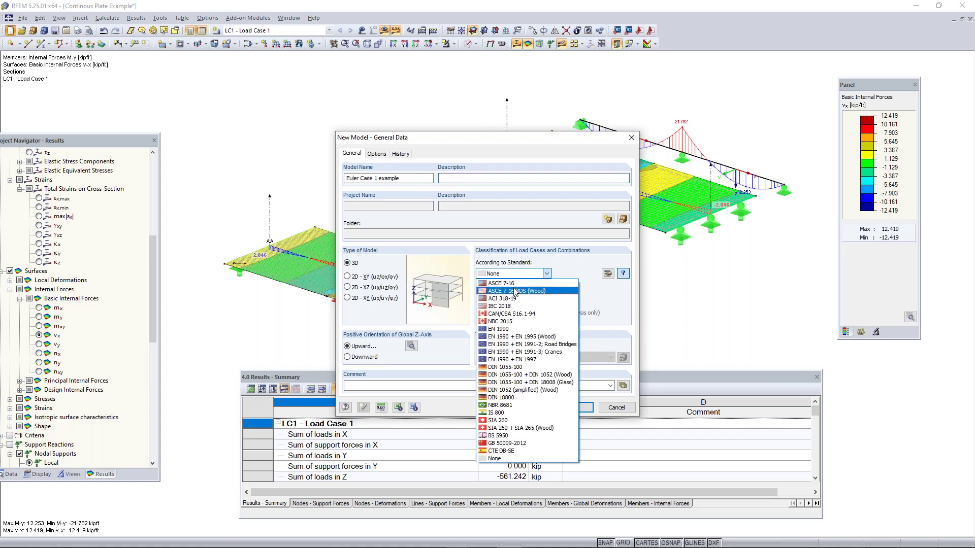
pyautogui.click(518, 284)
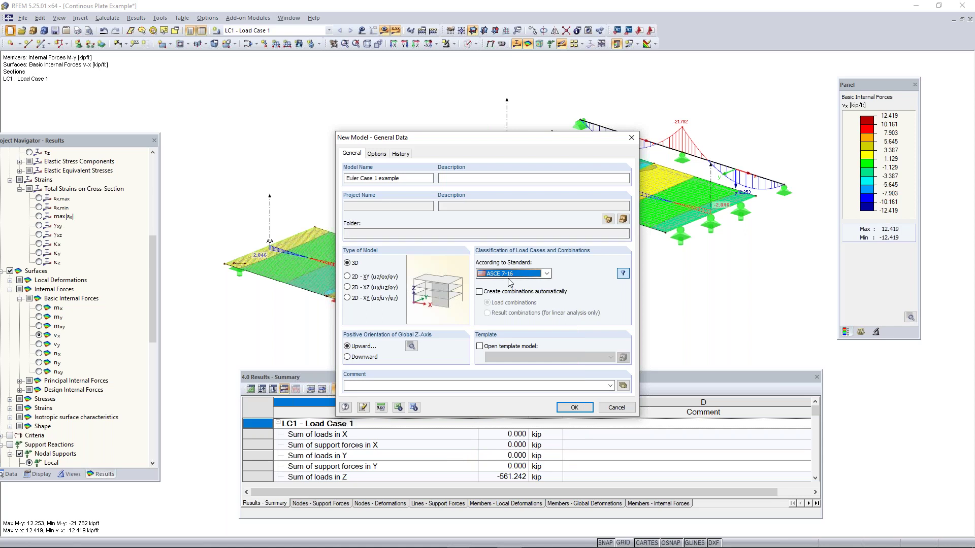
pyautogui.click(479, 292)
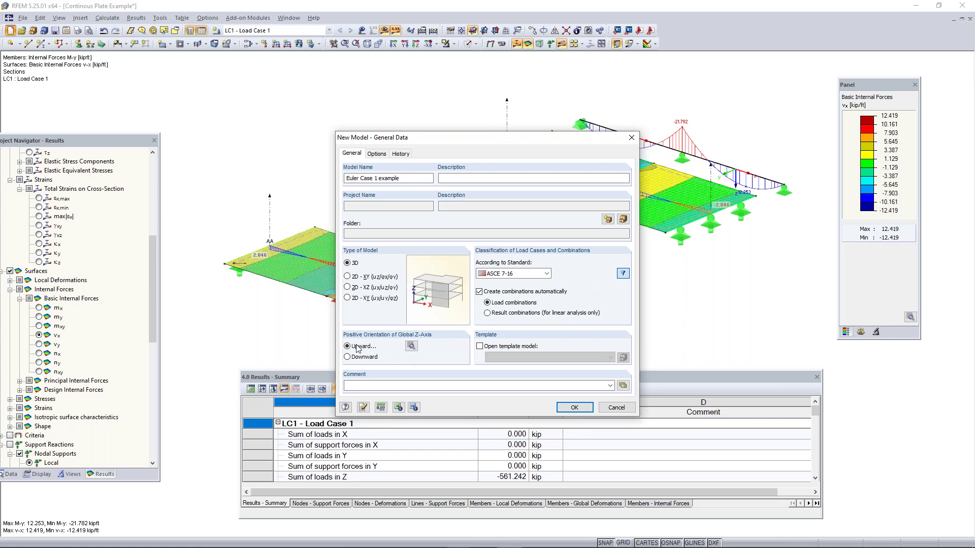
pyautogui.click(574, 407)
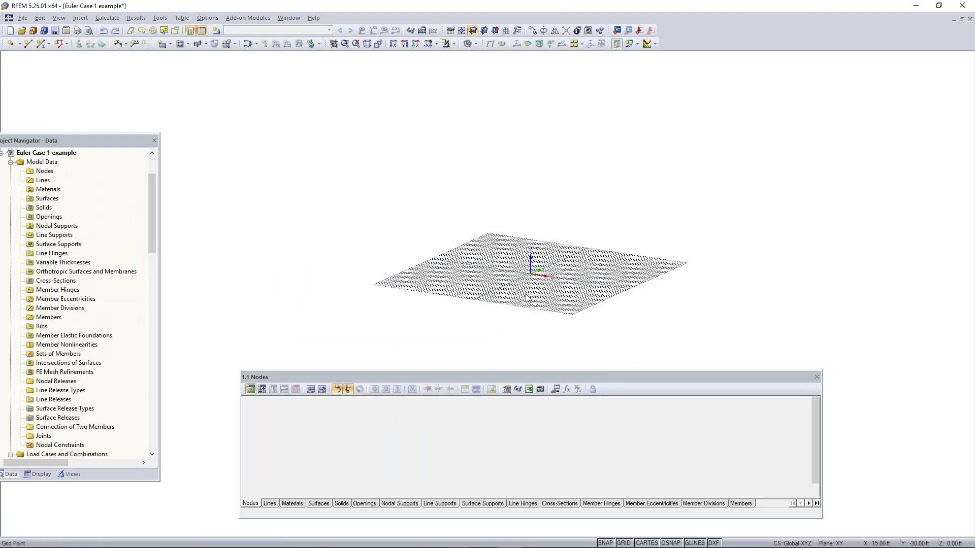
# Start a new single member and open the library of rolled I-sections for its cross-section
pyautogui.scroll(3, 539, 277)
pyautogui.moveTo(530, 291)
pyautogui.mouseDown(button='middle')
pyautogui.moveTo(518, 269)
pyautogui.moveTo(610, 302)
pyautogui.moveTo(513, 289)
pyautogui.mouseUp(button='middle')
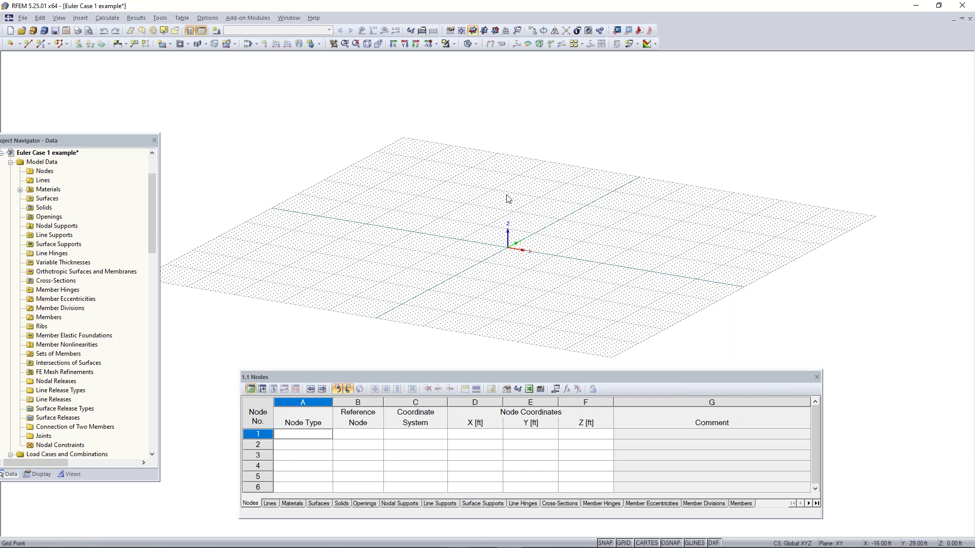
pyautogui.click(40, 44)
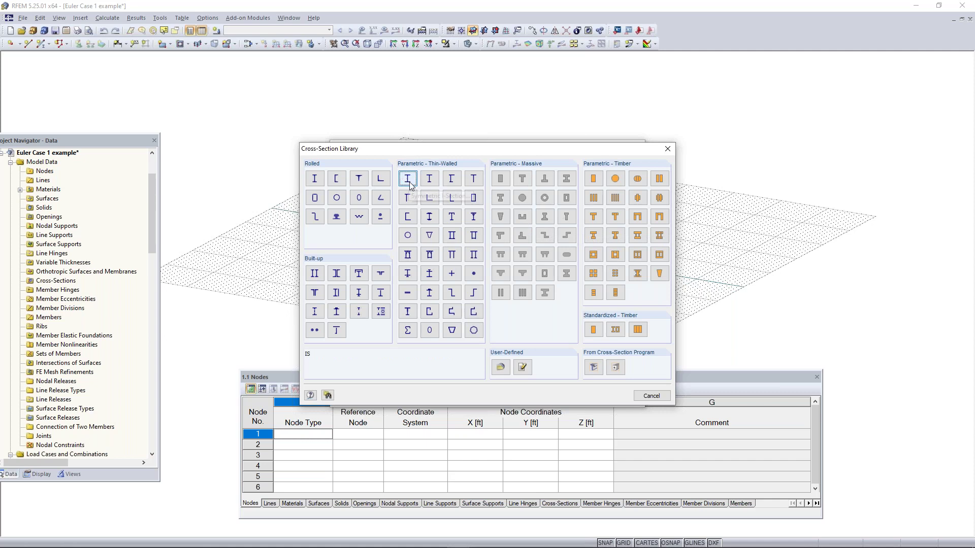
pyautogui.click(315, 178)
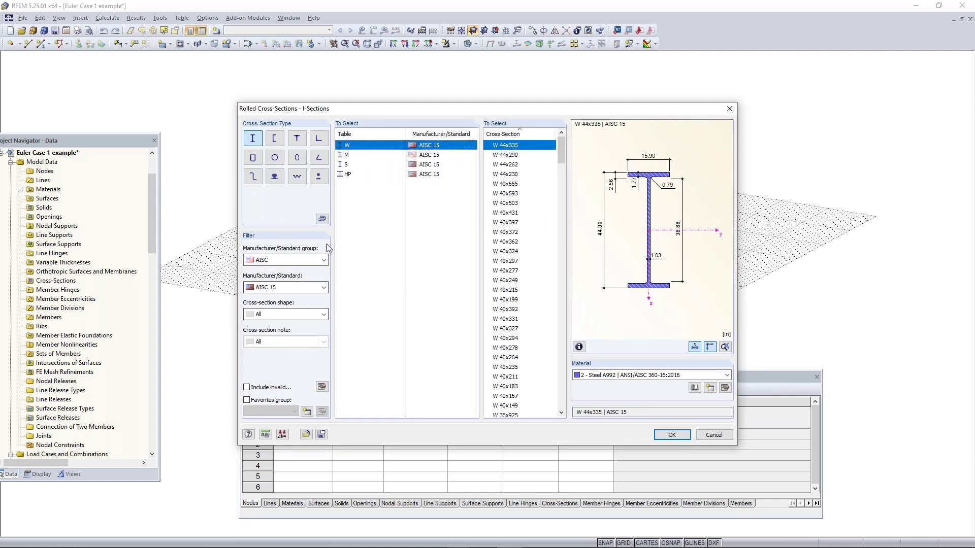
# Filter the rolled sections to AISC 15 wide I-sections with parallel flanges, and select W 12x35
pyautogui.click(297, 261)
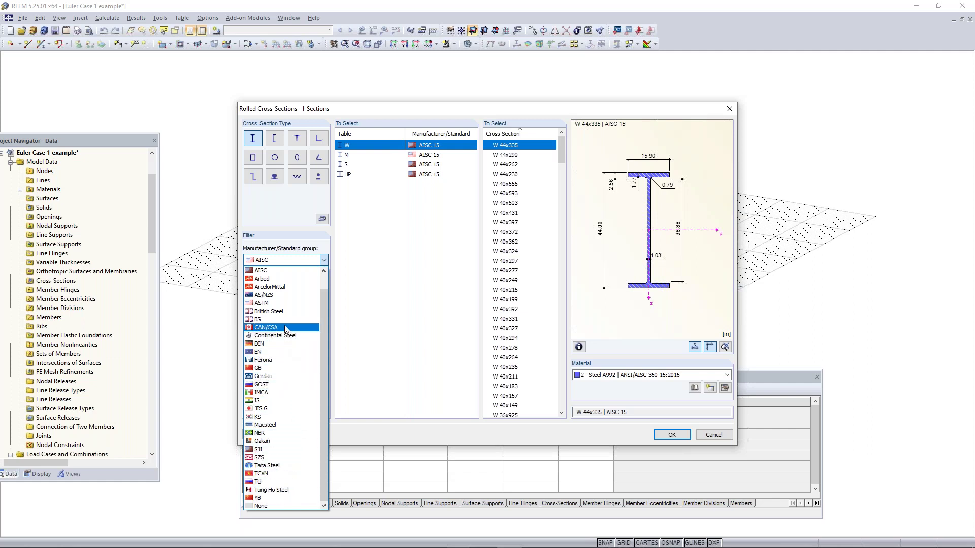
pyautogui.click(273, 273)
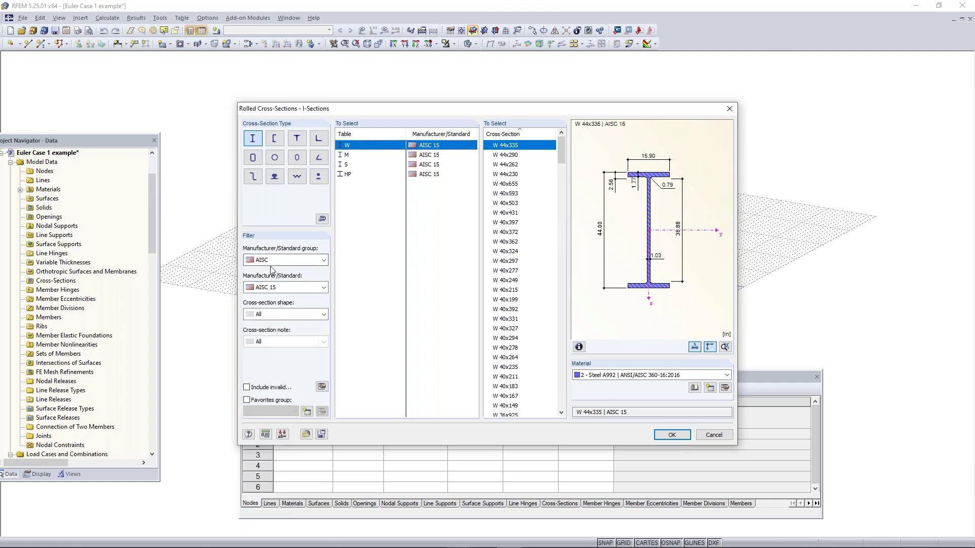
pyautogui.click(279, 290)
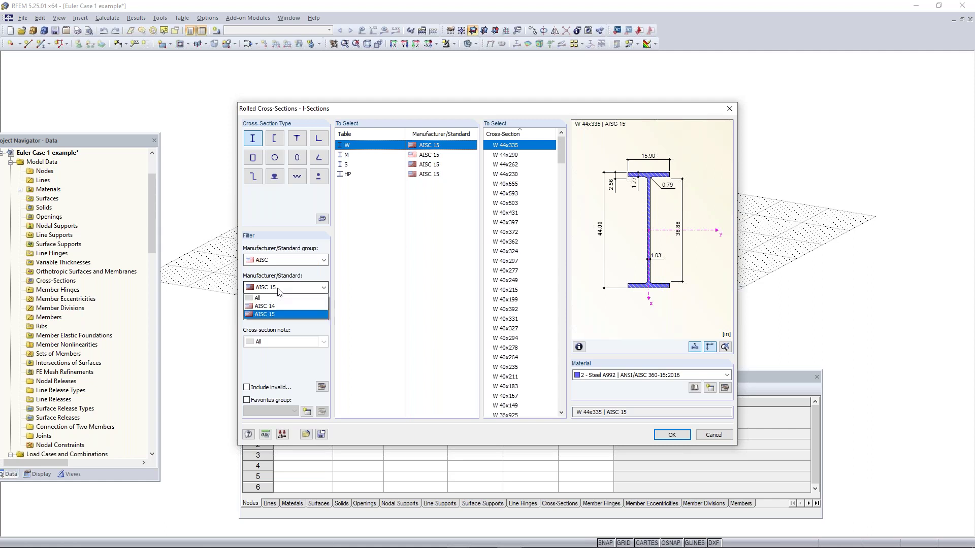
pyautogui.click(280, 314)
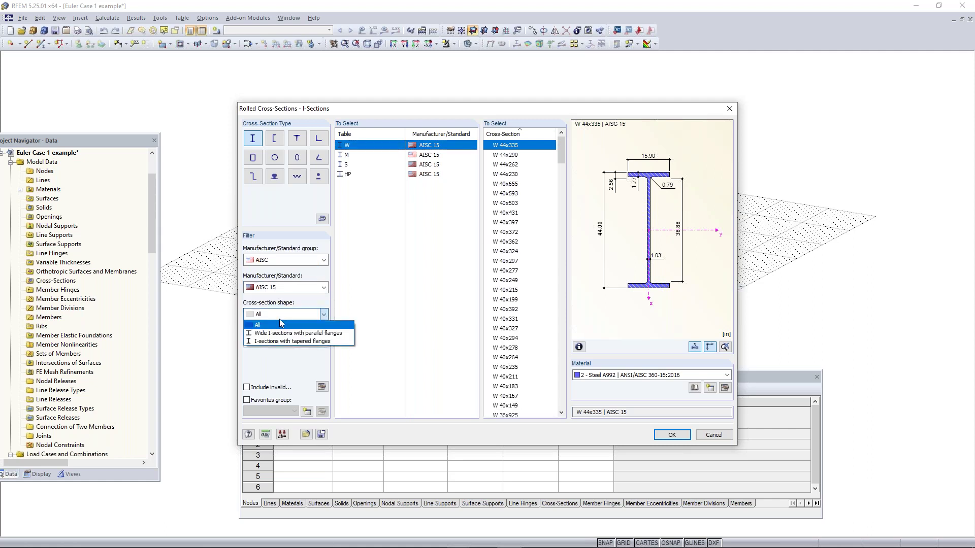
pyautogui.click(282, 336)
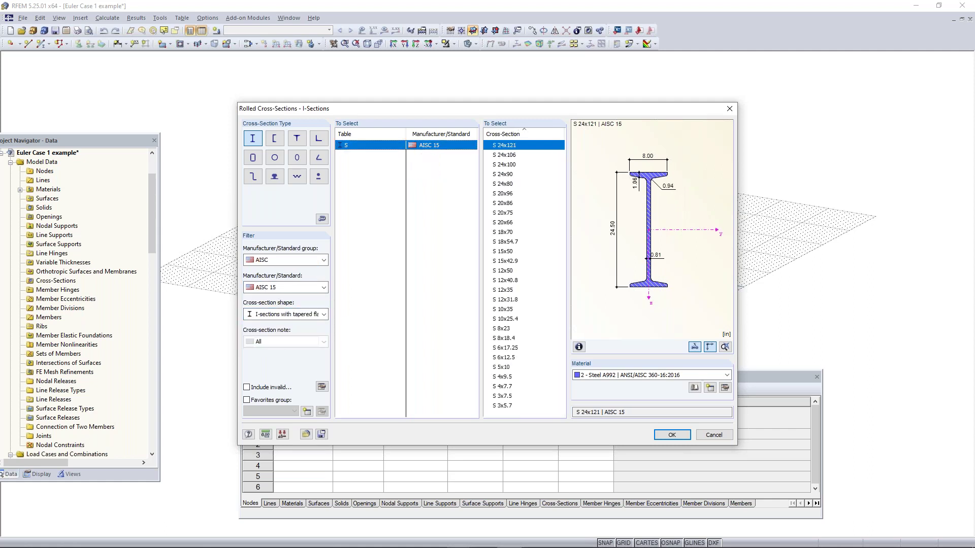
pyautogui.click(284, 315)
pyautogui.click(277, 333)
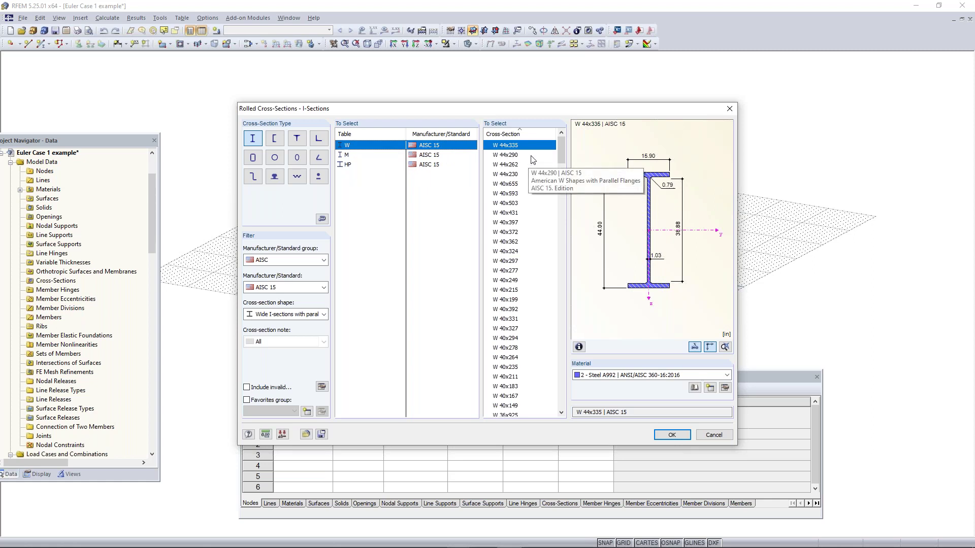
pyautogui.moveTo(559, 147); pyautogui.dragTo(557, 354)
pyautogui.click(507, 338)
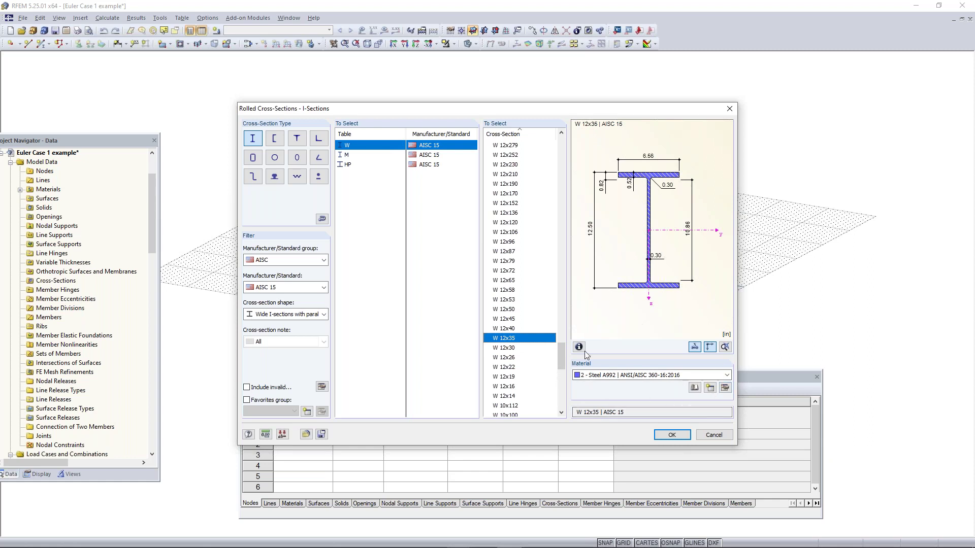
# Inspect the steel grades in the material library and the definition form for a custom material, leaving both without changes
pyautogui.click(699, 391)
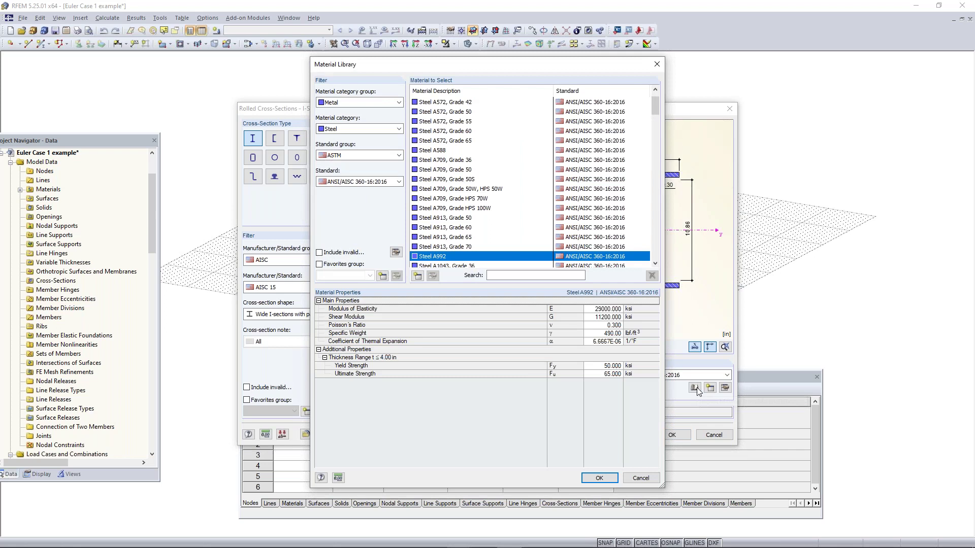
pyautogui.click(657, 65)
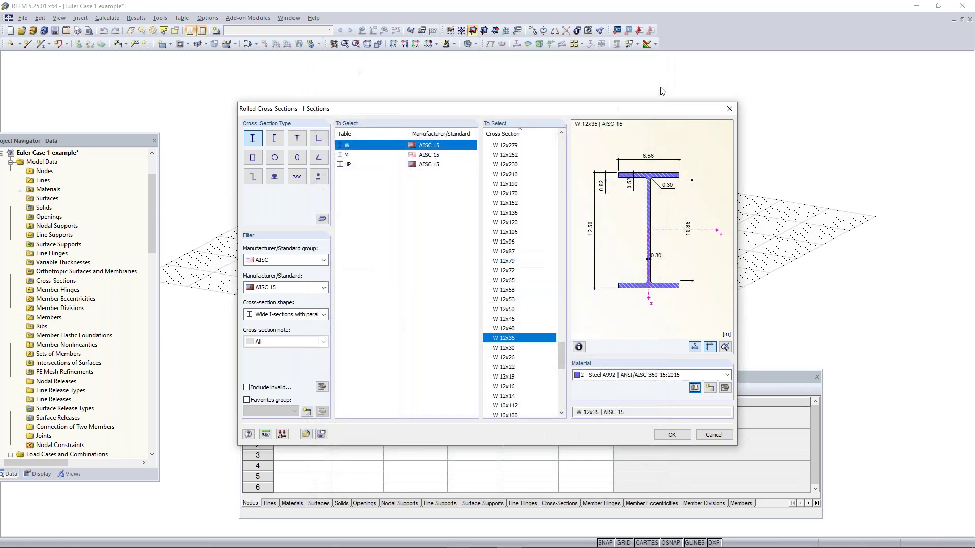
pyautogui.click(711, 389)
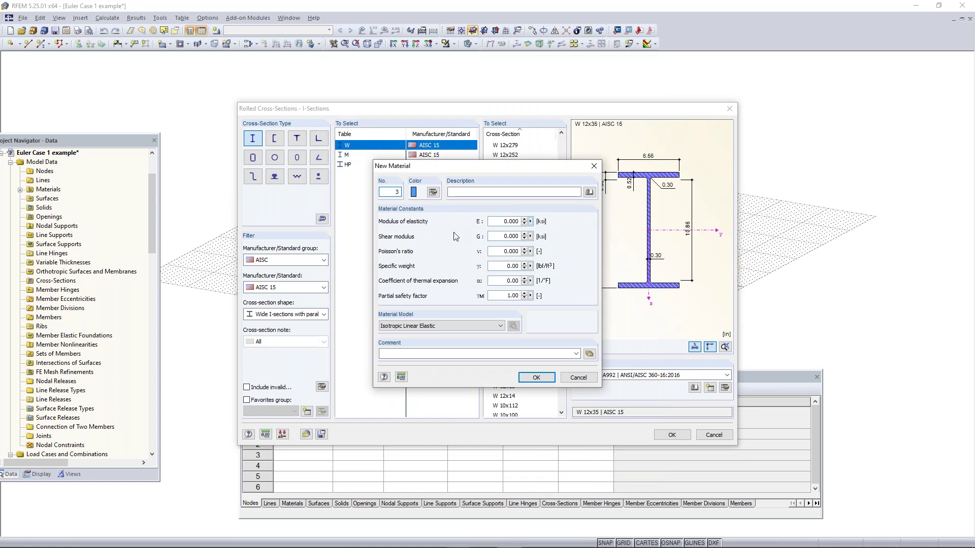
pyautogui.click(593, 166)
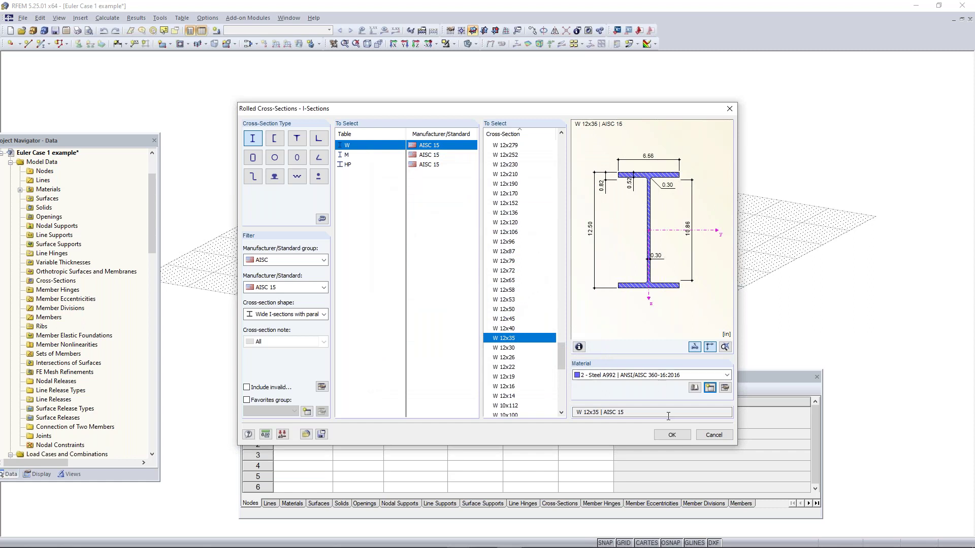
# Accept the W 12x35 beam member and draw it in work plane XZ from the origin vertically to Z 30 ft
pyautogui.click(672, 435)
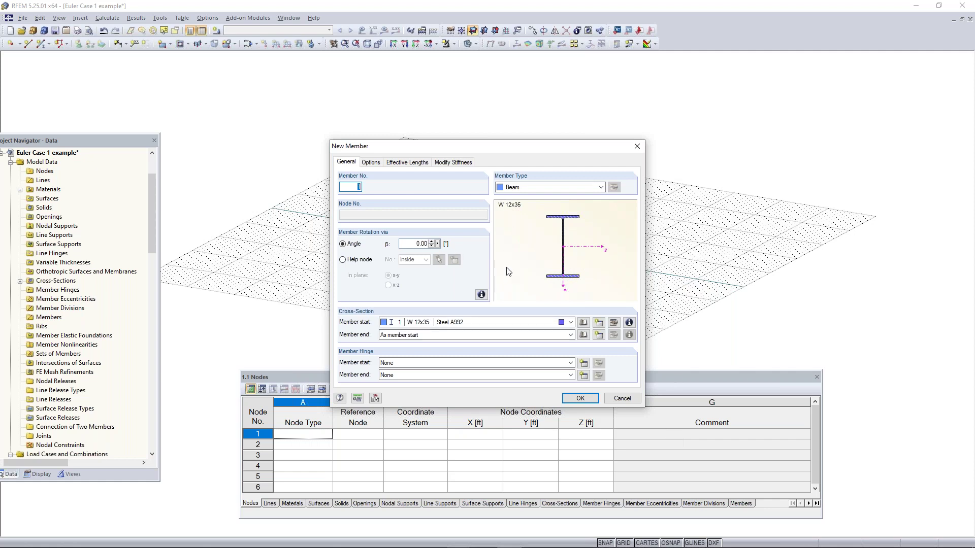
pyautogui.click(579, 399)
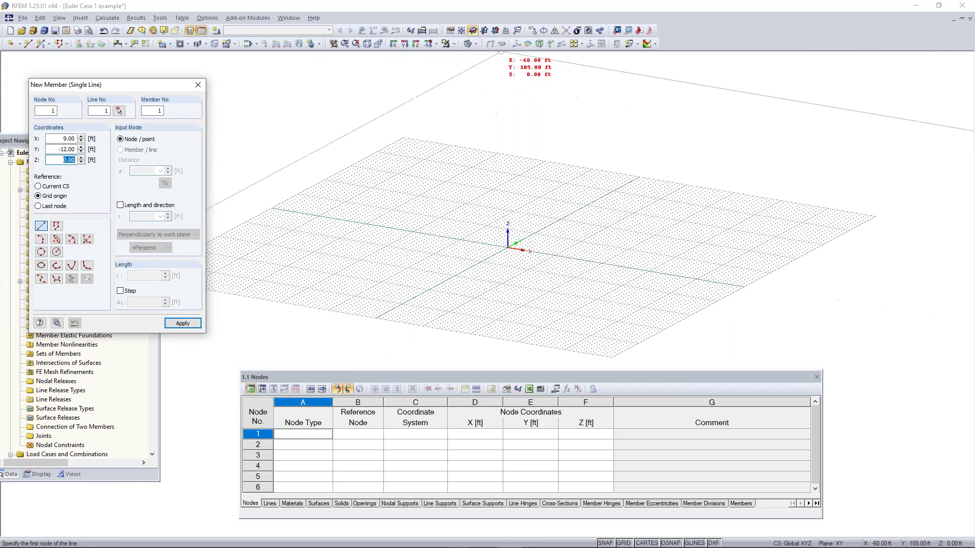
pyautogui.click(485, 31)
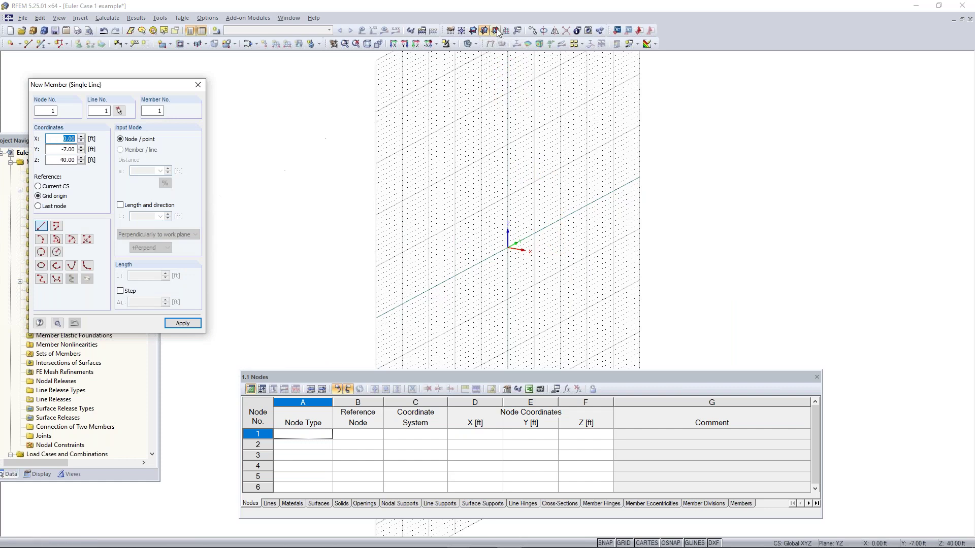
pyautogui.click(496, 32)
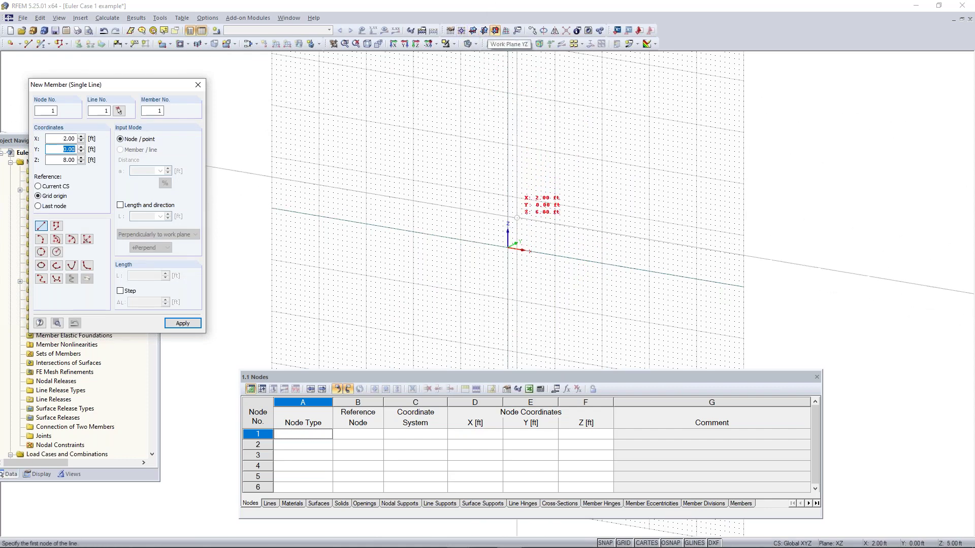
pyautogui.click(507, 248)
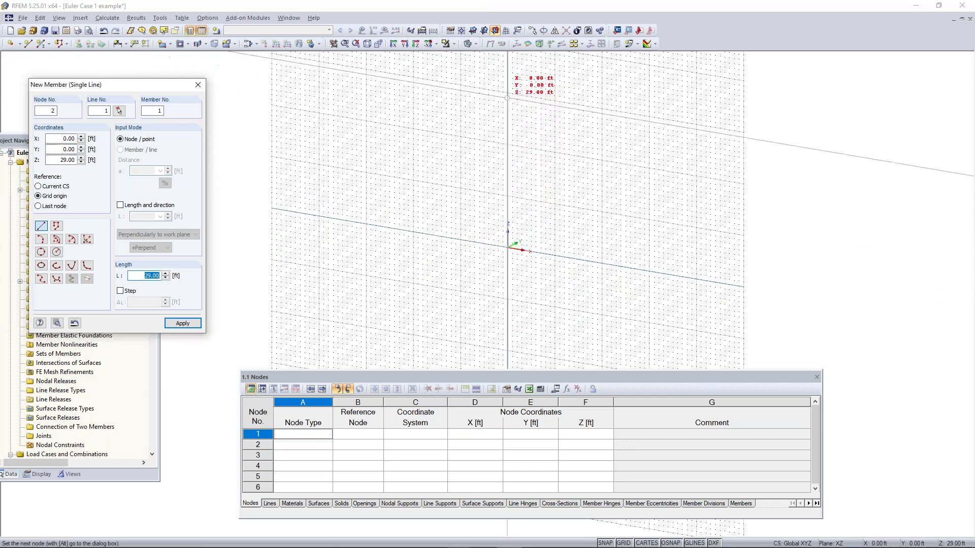
pyautogui.click(507, 93)
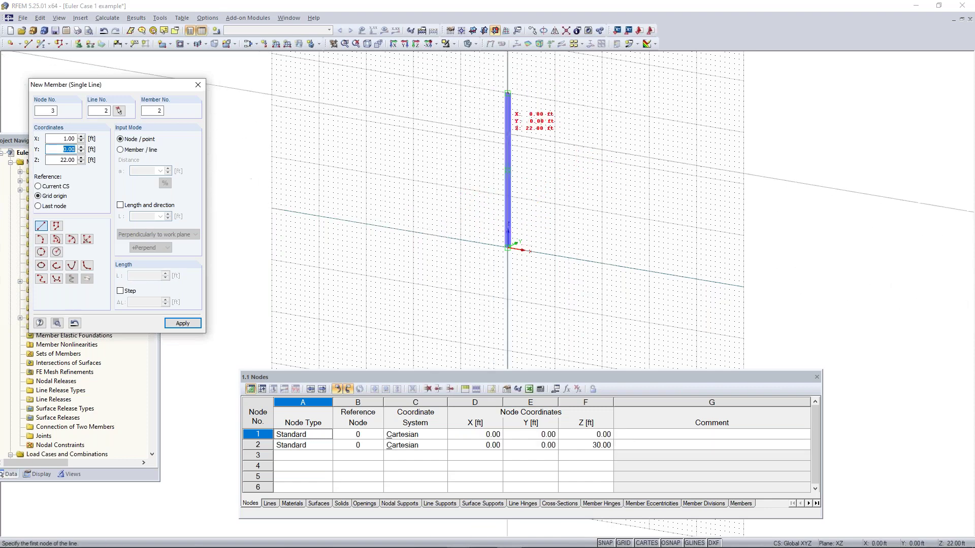
# Place a second 30 ft member perpendicular to work plane XY at X -28 ft, Y -7 ft by length and direction
pyautogui.click(474, 31)
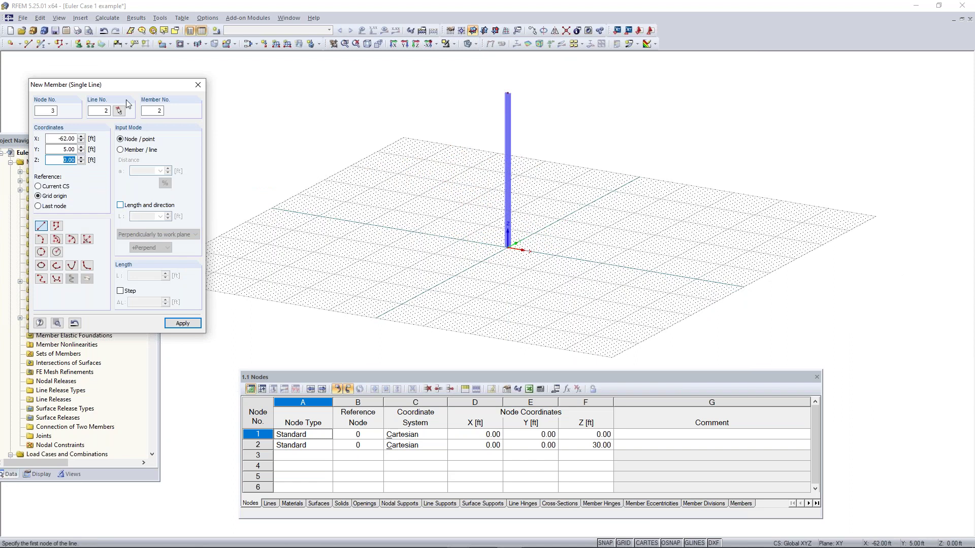
pyautogui.moveTo(113, 88); pyautogui.dragTo(144, 96)
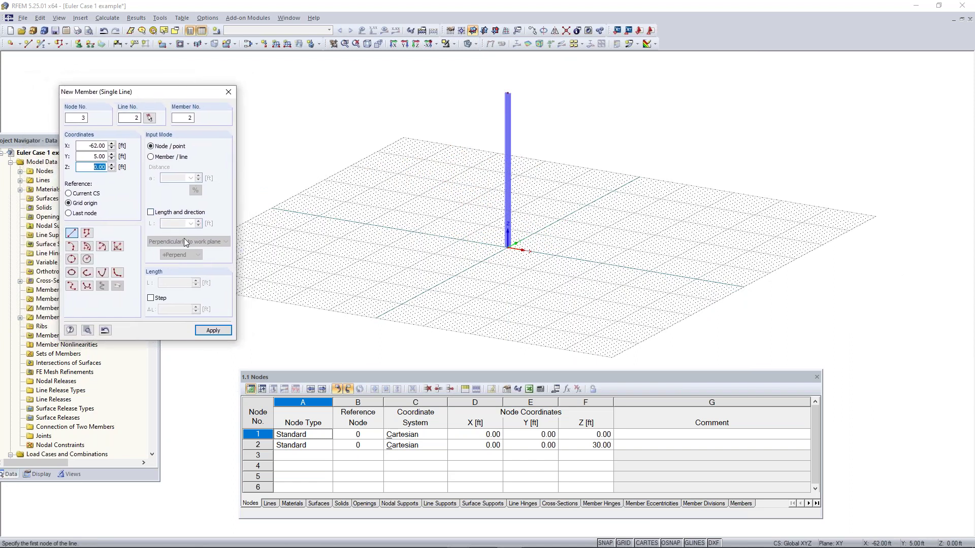
pyautogui.click(170, 213)
pyautogui.doubleClick(169, 222)
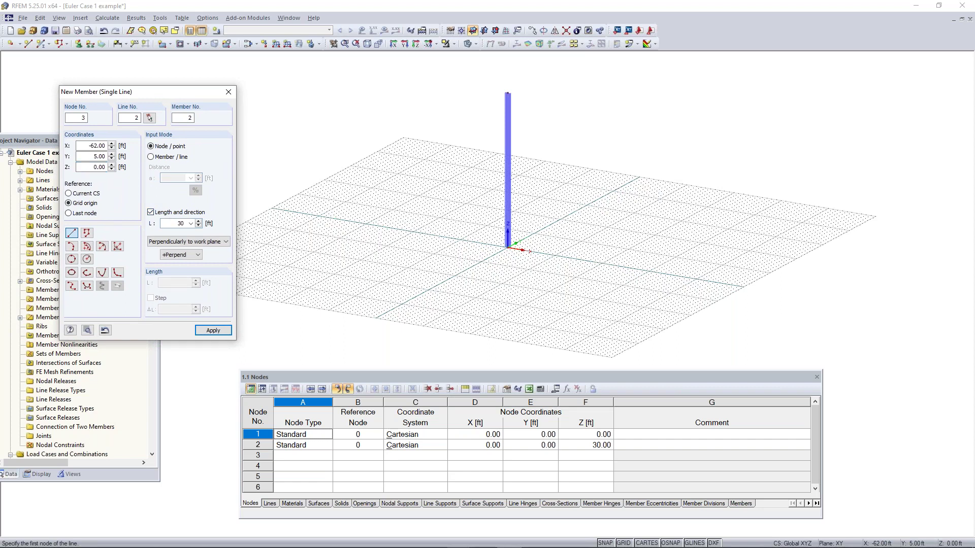
pyautogui.click(207, 244)
pyautogui.click(196, 258)
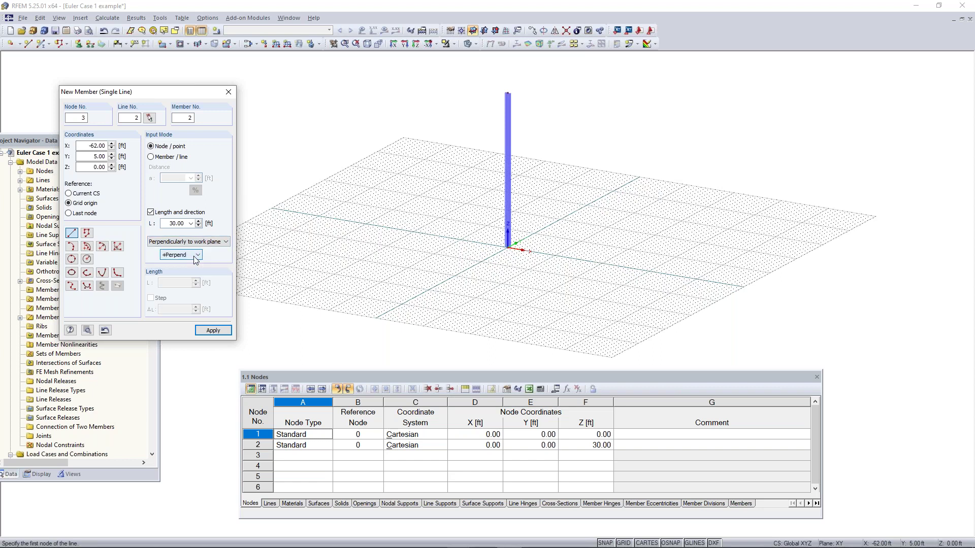
pyautogui.click(188, 255)
pyautogui.click(188, 256)
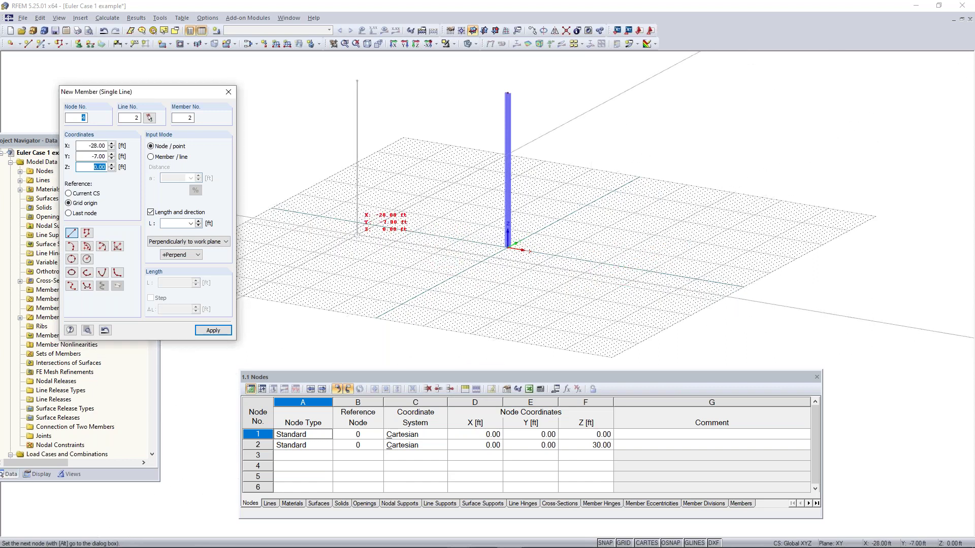
pyautogui.click(357, 234)
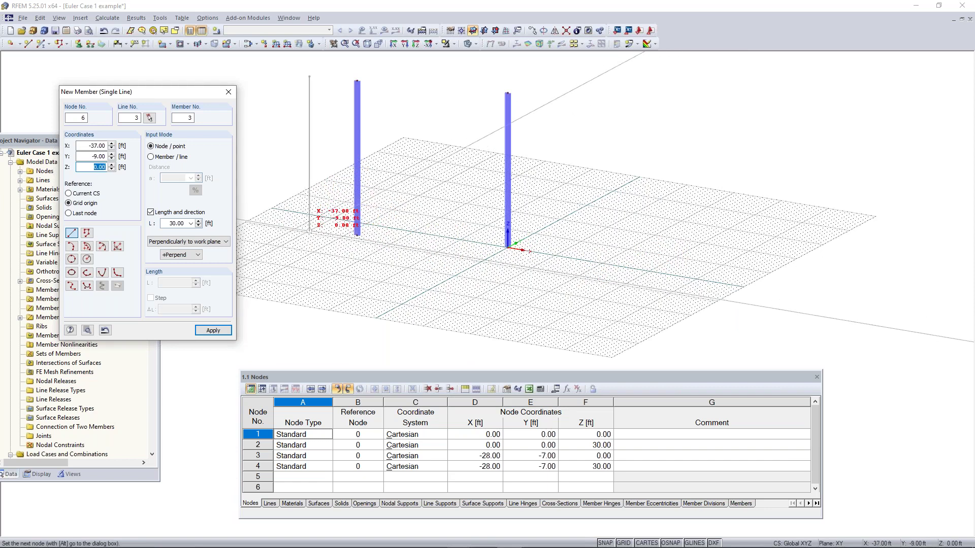
# End member placement and delete the second column, the one away from the origin
pyautogui.press('Escape')
pyautogui.moveTo(399, 71); pyautogui.dragTo(292, 261)
pyautogui.press('Delete')
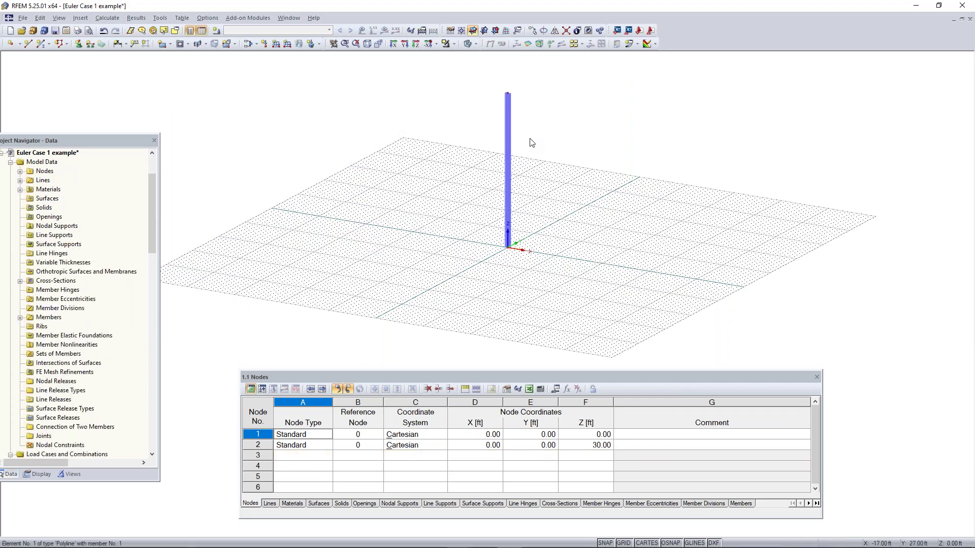
# Select the node at the column's base with a selection window
pyautogui.keyDown('ctrl'); pyautogui.moveTo(547, 124); pyautogui.dragTo(520, 140, button='middle'); pyautogui.keyUp('ctrl')
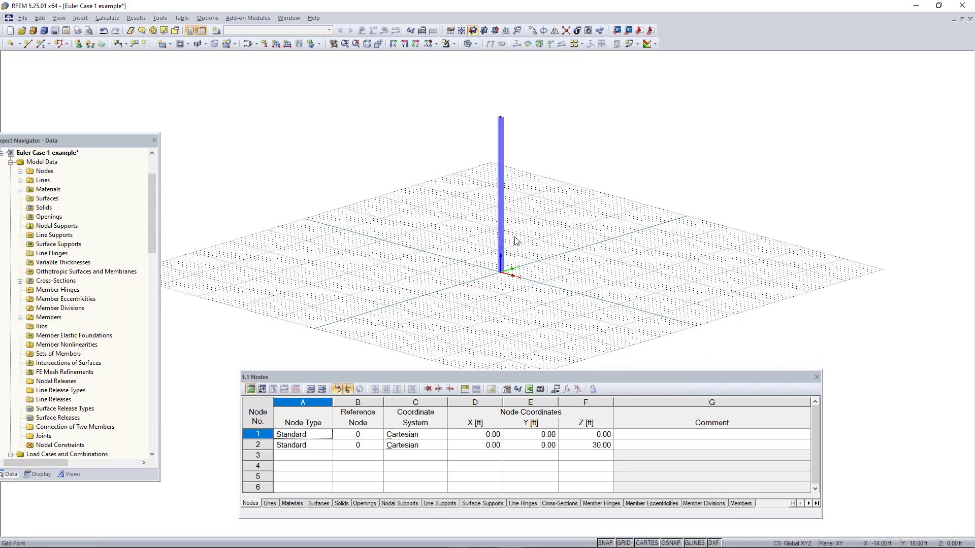
pyautogui.scroll(5, 500, 277)
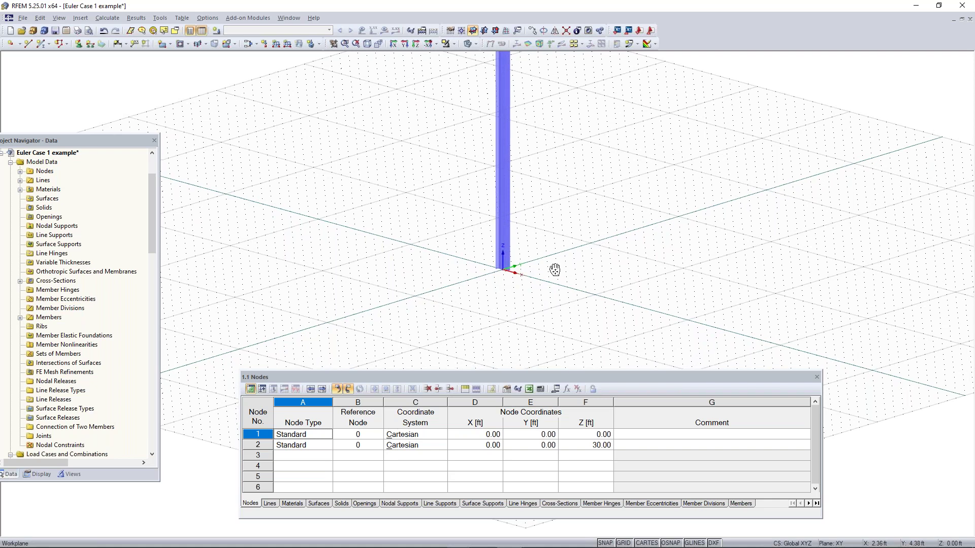
pyautogui.moveTo(555, 270); pyautogui.dragTo(534, 279, button='middle')
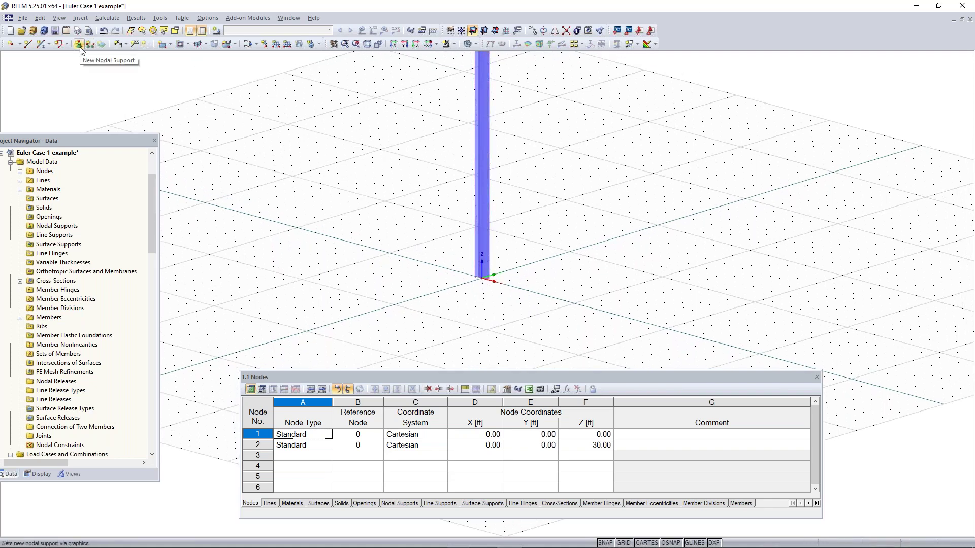
pyautogui.moveTo(526, 293); pyautogui.dragTo(577, 280, button='middle')
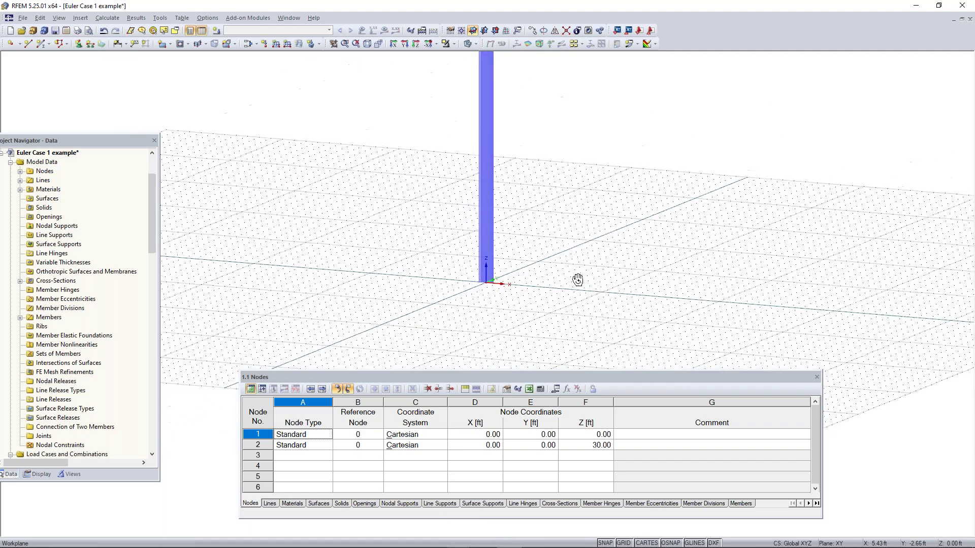
pyautogui.moveTo(377, 240); pyautogui.dragTo(282, 307)
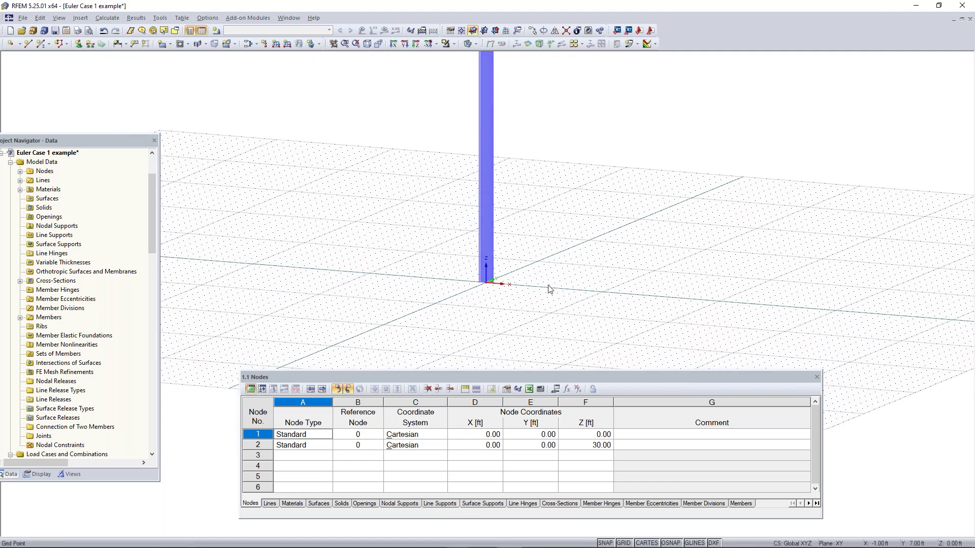
pyautogui.scroll(2, 459, 305)
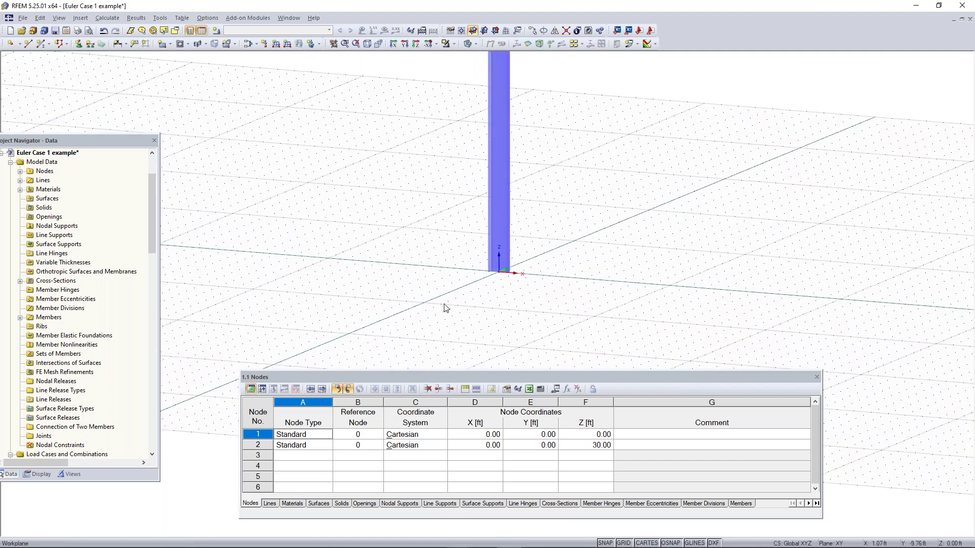
pyautogui.moveTo(439, 305); pyautogui.dragTo(653, 178)
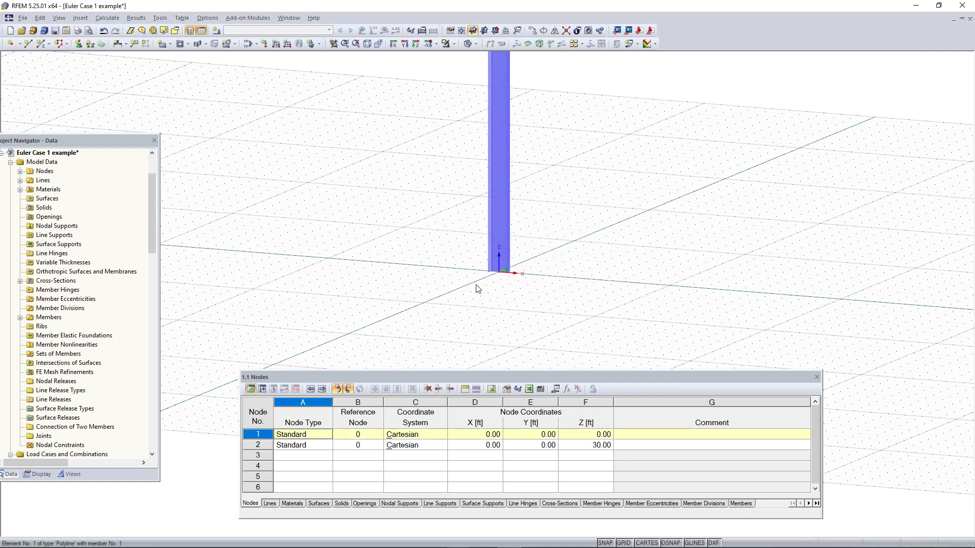
pyautogui.moveTo(460, 303); pyautogui.dragTo(552, 233)
pyautogui.scroll(4, 505, 274)
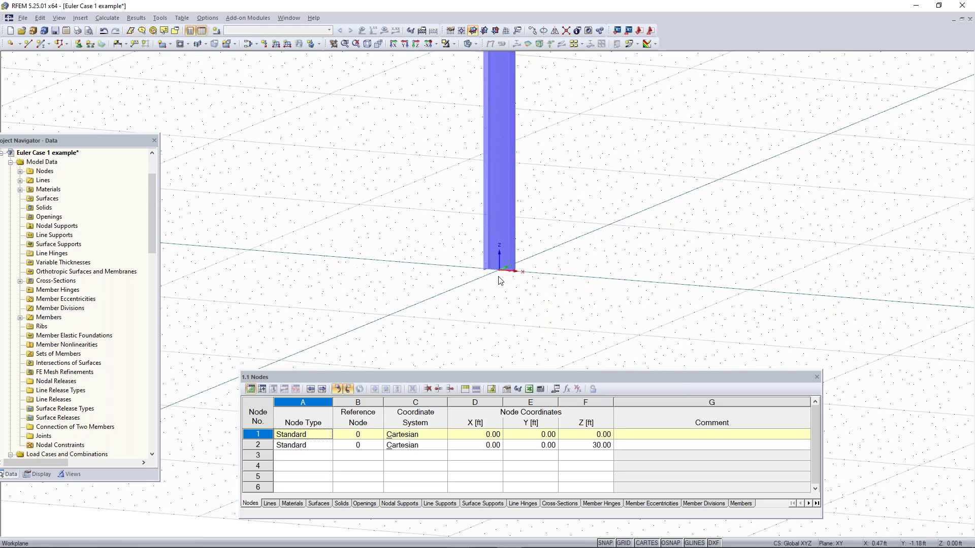
# Select the node at the column's top with a selection window, and clear the selection
pyautogui.scroll(-4, 515, 233)
pyautogui.moveTo(548, 141); pyautogui.dragTo(518, 277, button='middle')
pyautogui.moveTo(486, 72); pyautogui.dragTo(474, 193, button='middle')
pyautogui.scroll(4, 464, 187)
pyautogui.moveTo(445, 203); pyautogui.dragTo(576, 113)
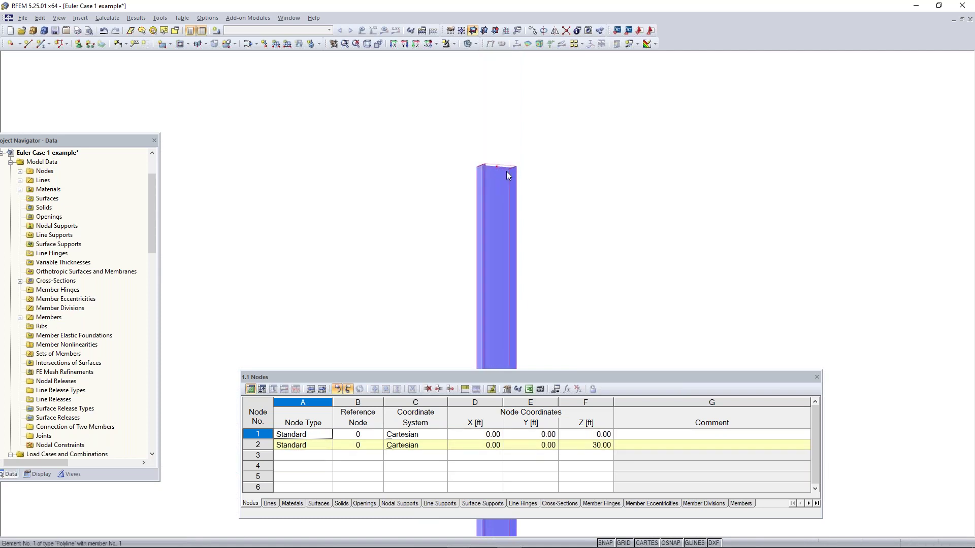
pyautogui.click(608, 102)
pyautogui.moveTo(600, 105); pyautogui.dragTo(364, 234)
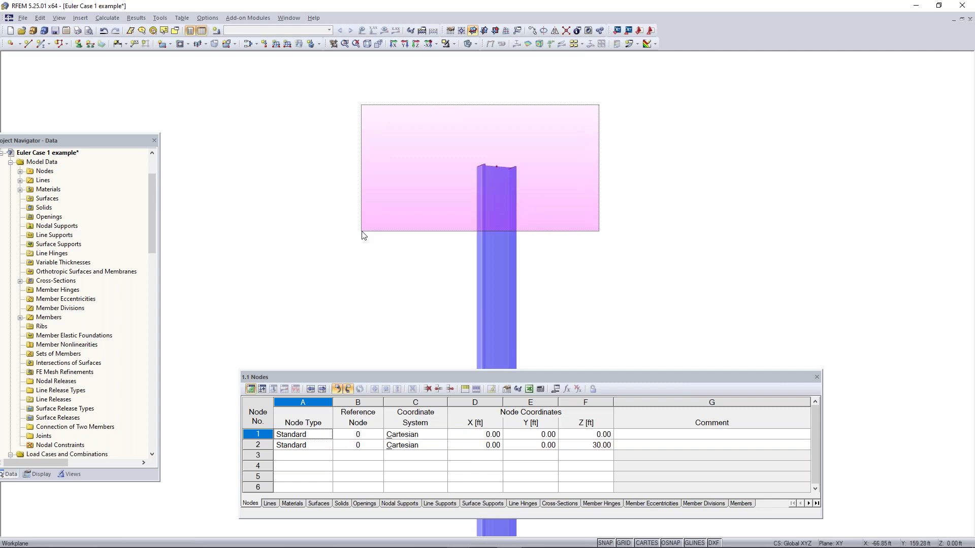
pyautogui.moveTo(361, 232); pyautogui.dragTo(361, 232)
pyautogui.scroll(-9, 371, 250)
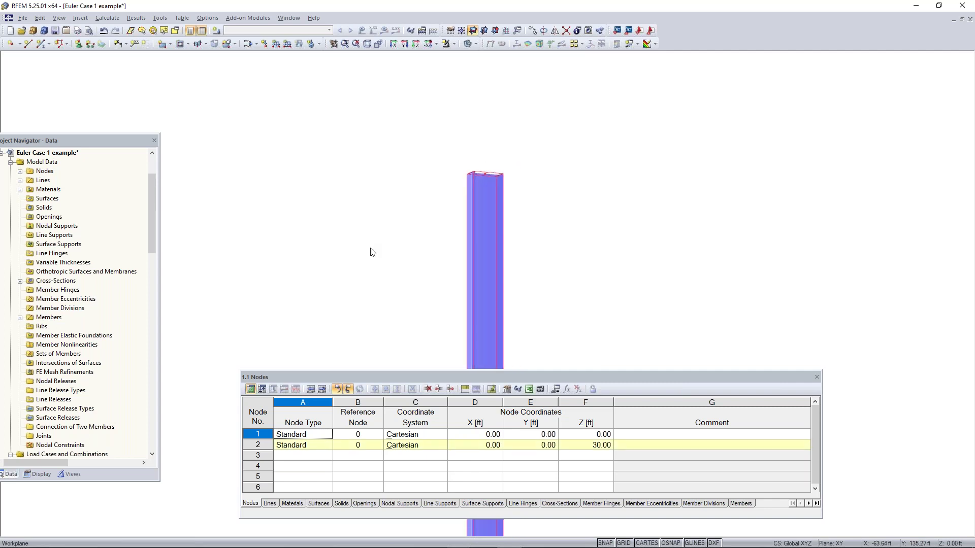
pyautogui.moveTo(393, 311); pyautogui.dragTo(509, 84, button='middle')
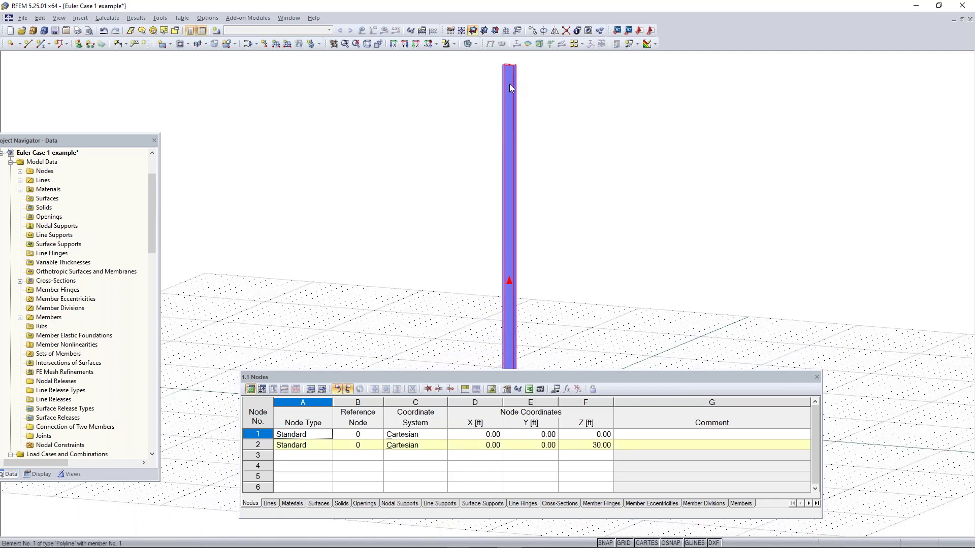
pyautogui.moveTo(566, 178); pyautogui.dragTo(546, 167, button='middle')
pyautogui.press('Escape')
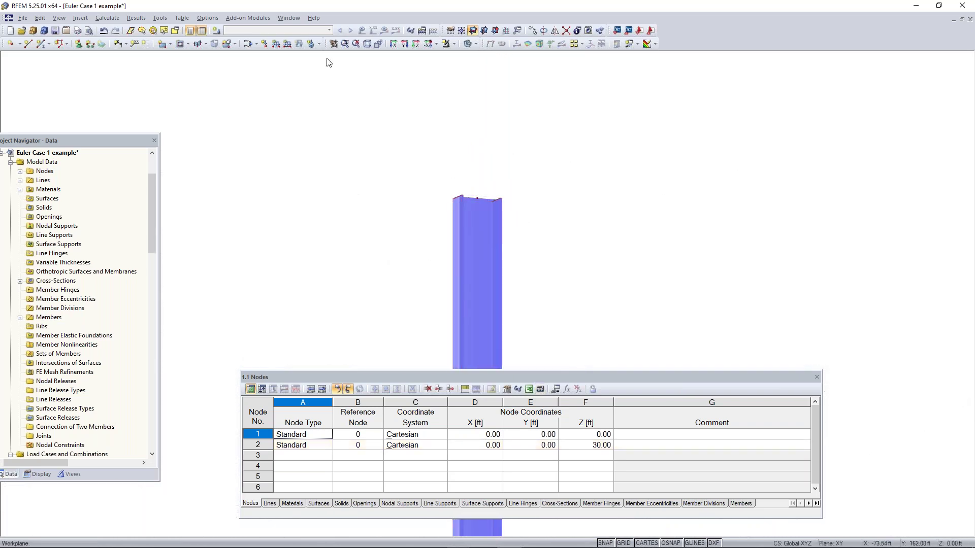
# Add a nodal support of type Rigid to the node at the column's base
pyautogui.click(78, 46)
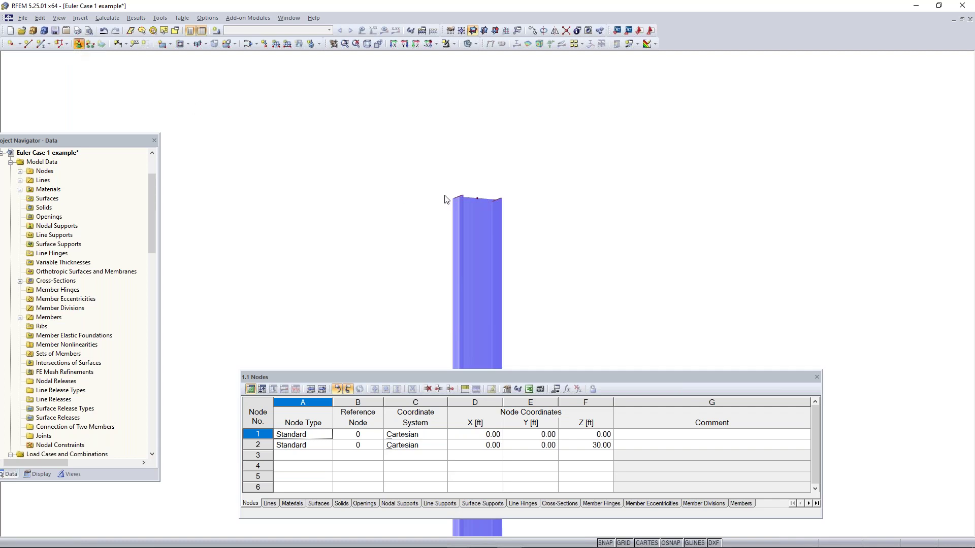
pyautogui.click(475, 202)
pyautogui.click(461, 203)
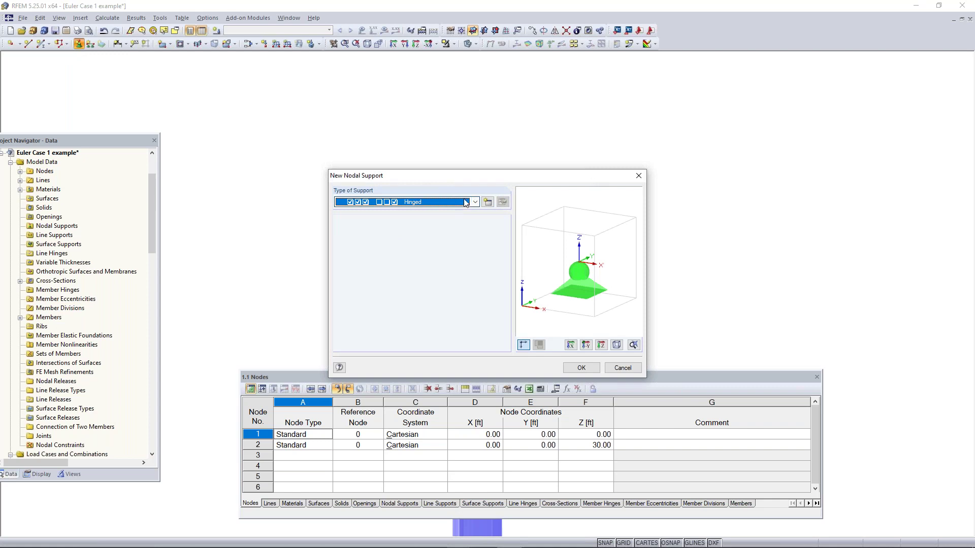
pyautogui.click(475, 203)
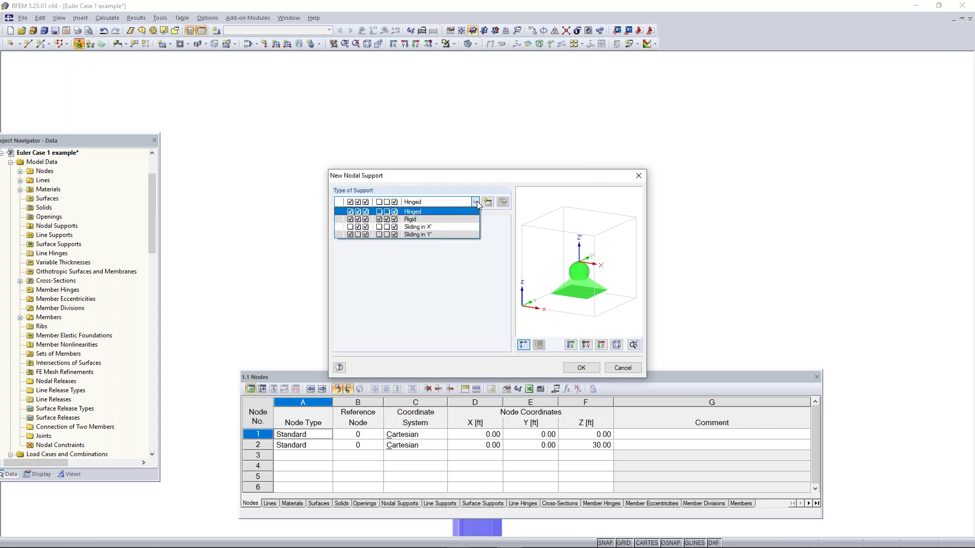
pyautogui.click(450, 220)
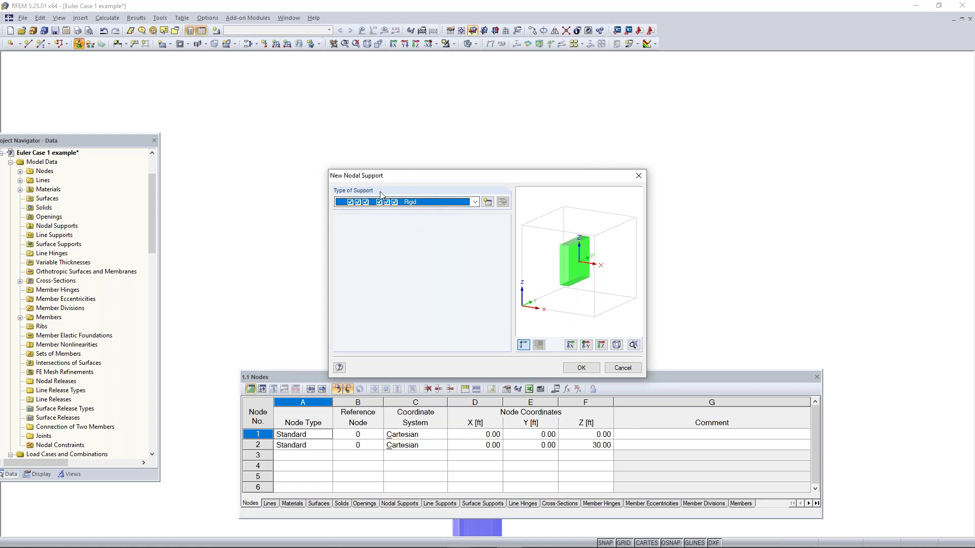
pyautogui.click(581, 368)
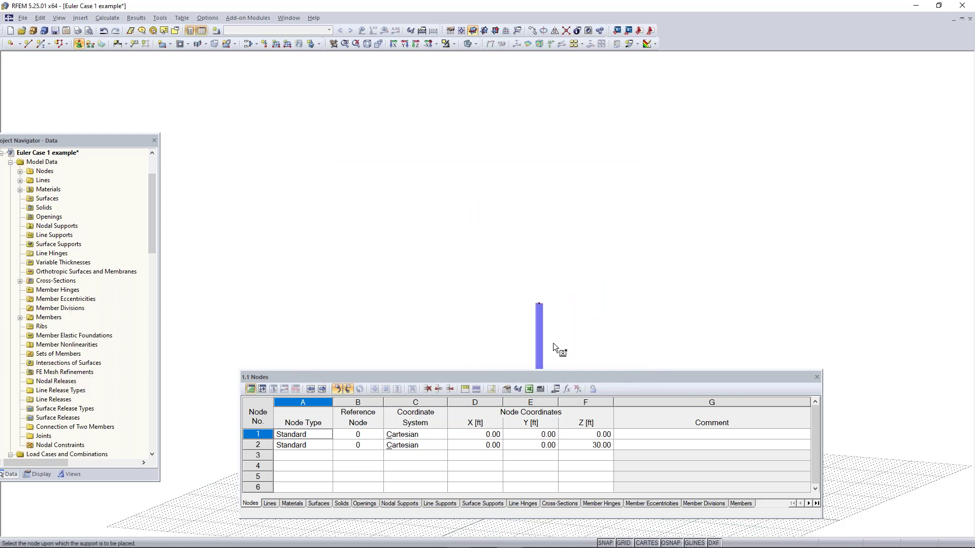
pyautogui.scroll(4, 569, 277)
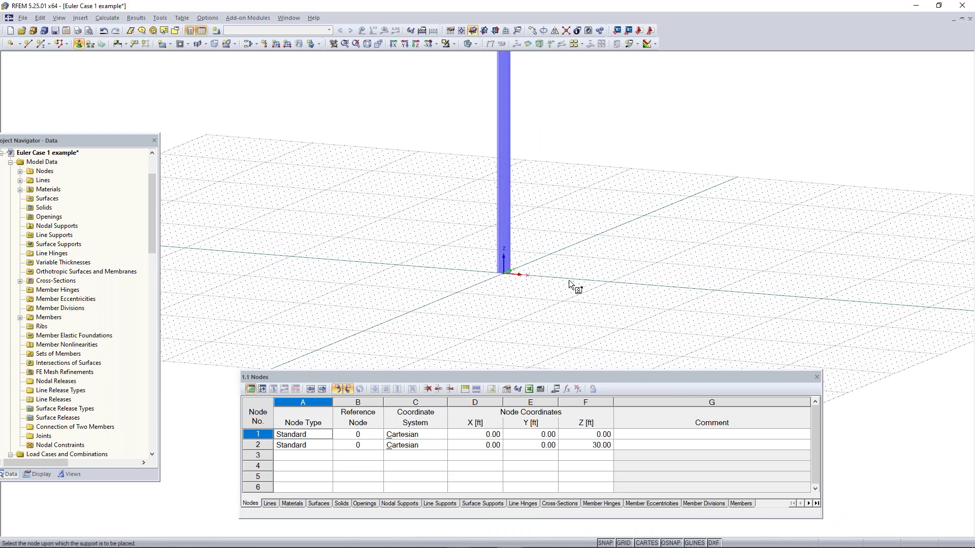
pyautogui.moveTo(412, 303); pyautogui.dragTo(636, 202)
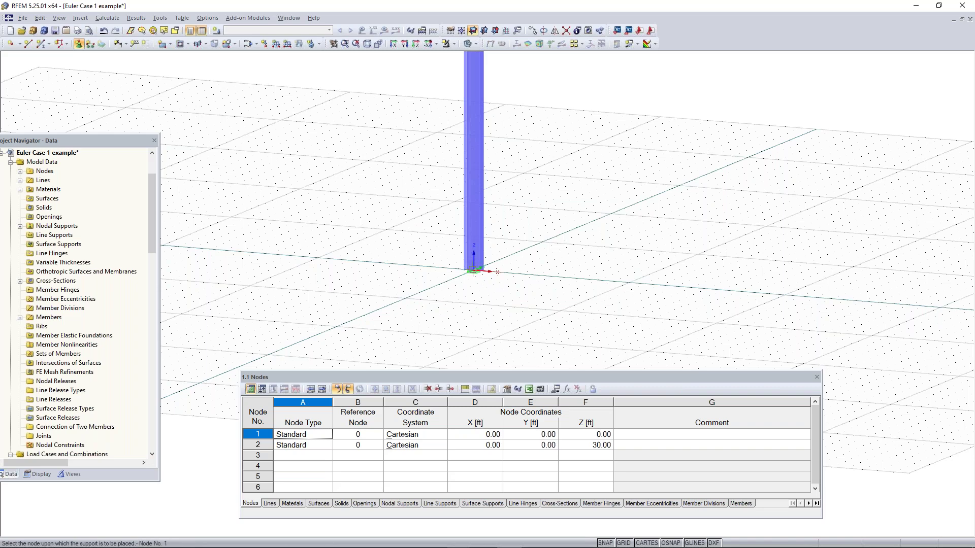
pyautogui.press('Escape')
# Examine the support symbol at the column's base up close and the whole column from a higher angle
pyautogui.scroll(1, 476, 274)
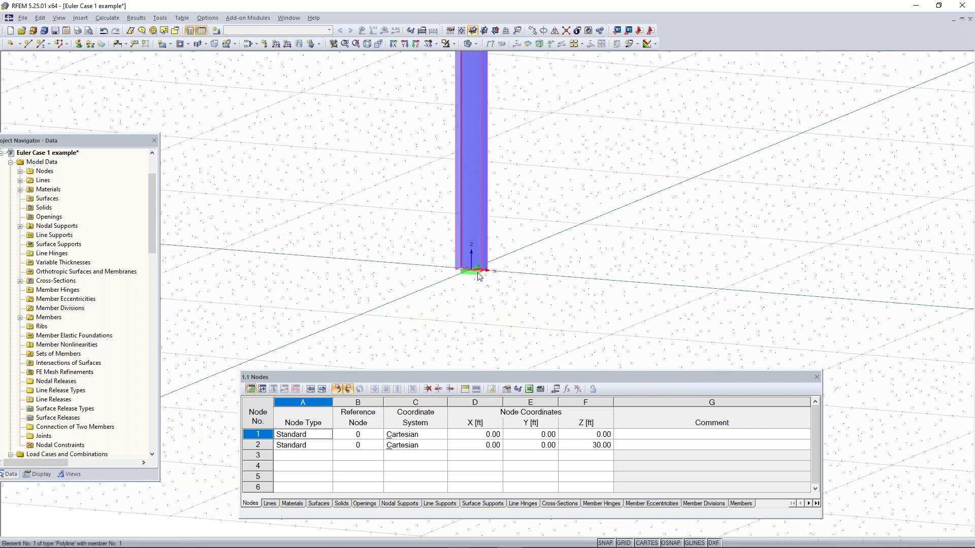
pyautogui.scroll(2, 477, 272)
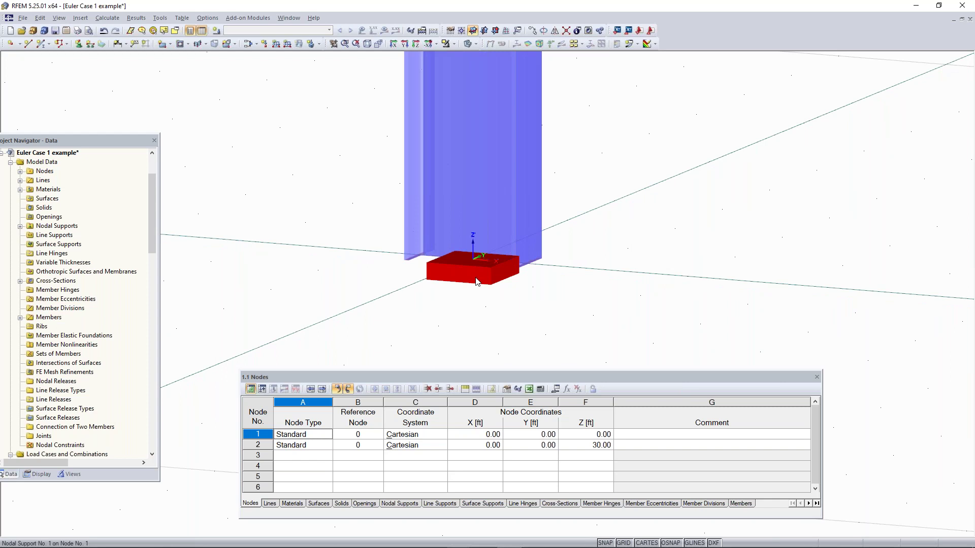
pyautogui.scroll(-2, 477, 280)
pyautogui.rightClick(473, 276)
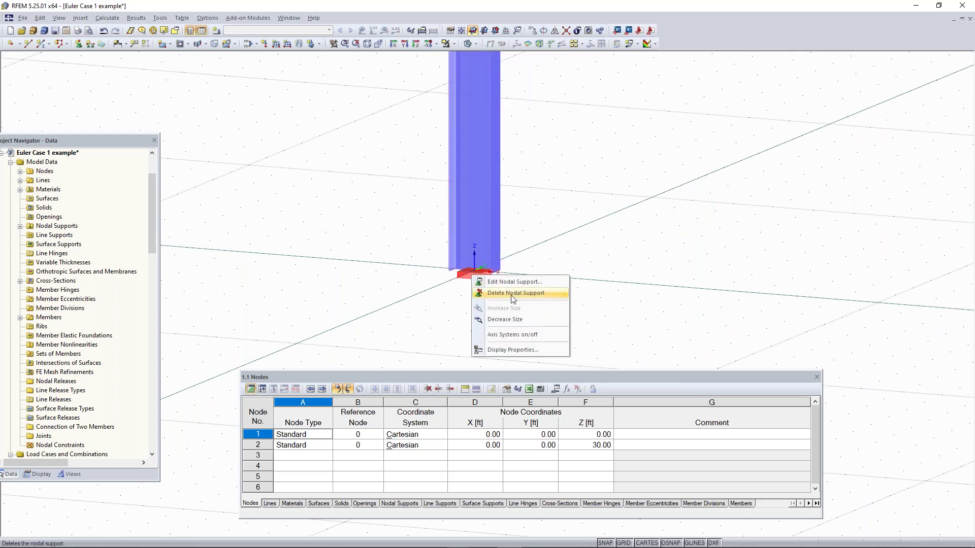
pyautogui.click(587, 302)
pyautogui.scroll(-2, 476, 281)
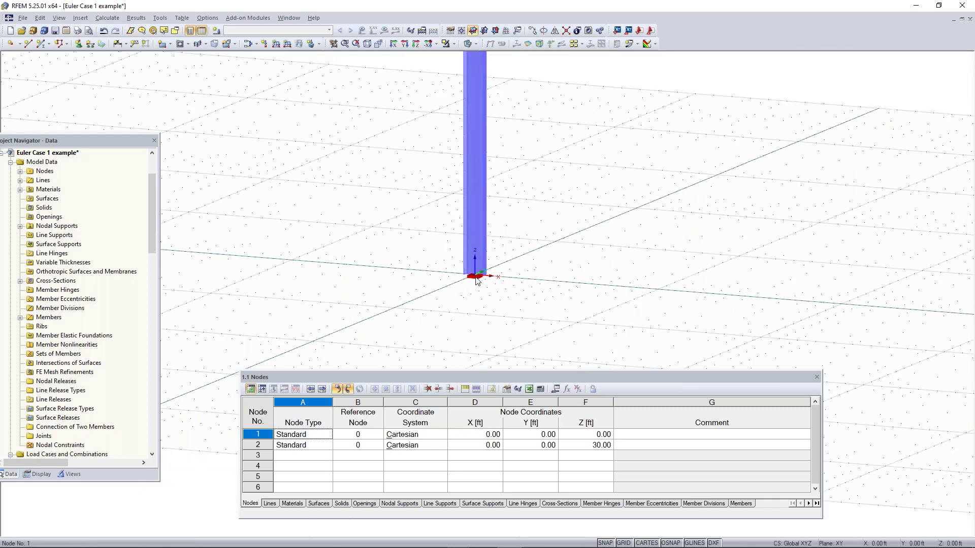
pyautogui.scroll(-3, 528, 153)
pyautogui.keyDown('ctrl'); pyautogui.moveTo(528, 154); pyautogui.dragTo(487, 183, button='middle'); pyautogui.keyUp('ctrl')
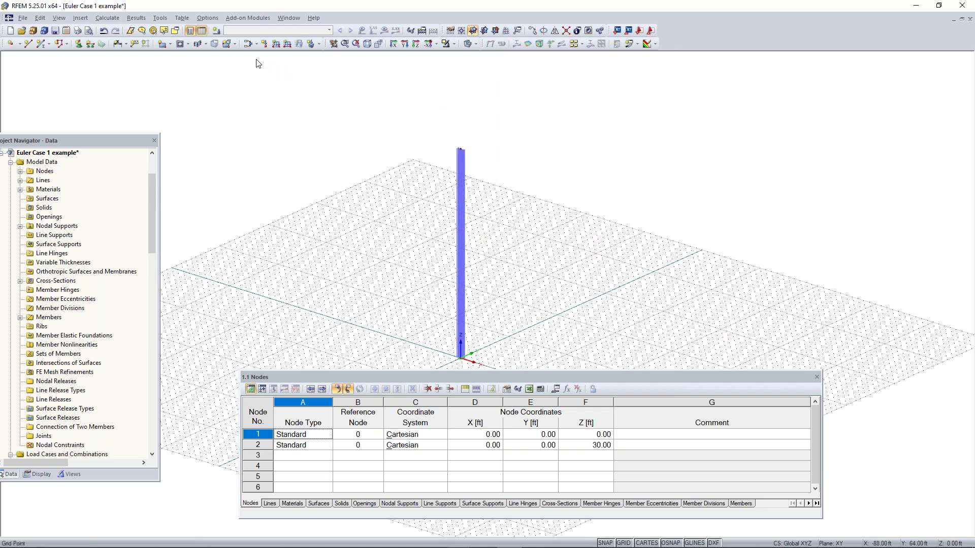
# Create load case LC1 described as Test in the Dead category, with self-weight inactive, reviewing the load and result combinations before accepting
pyautogui.click(216, 31)
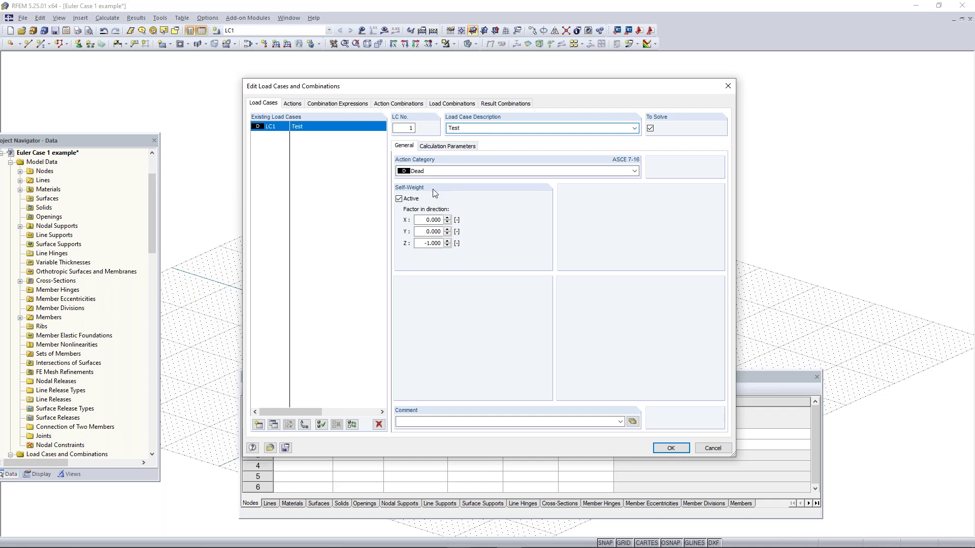
pyautogui.click(407, 199)
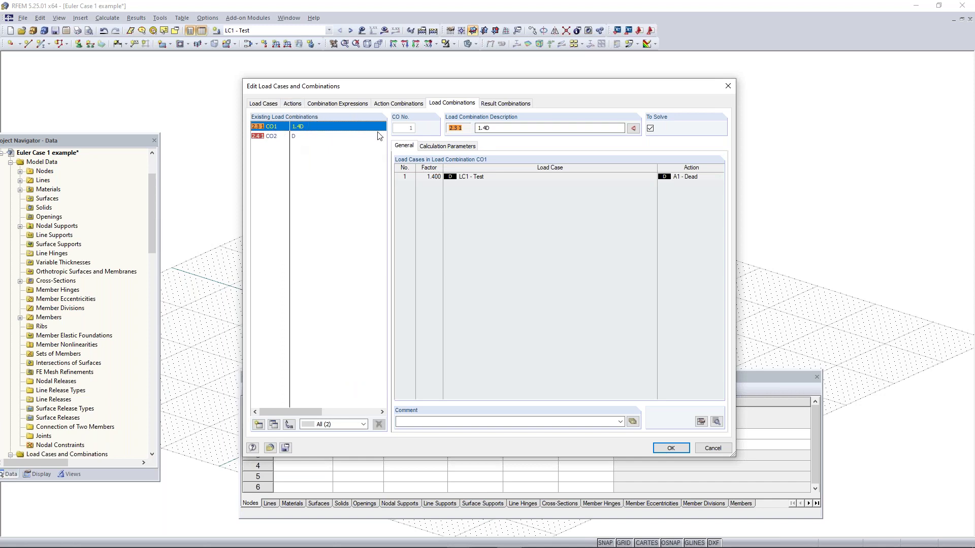
pyautogui.click(506, 104)
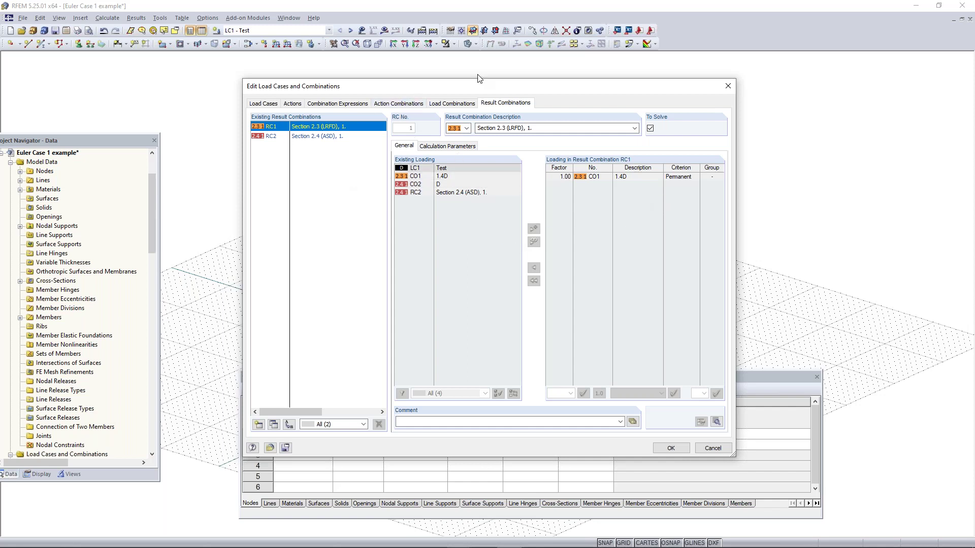
pyautogui.click(269, 105)
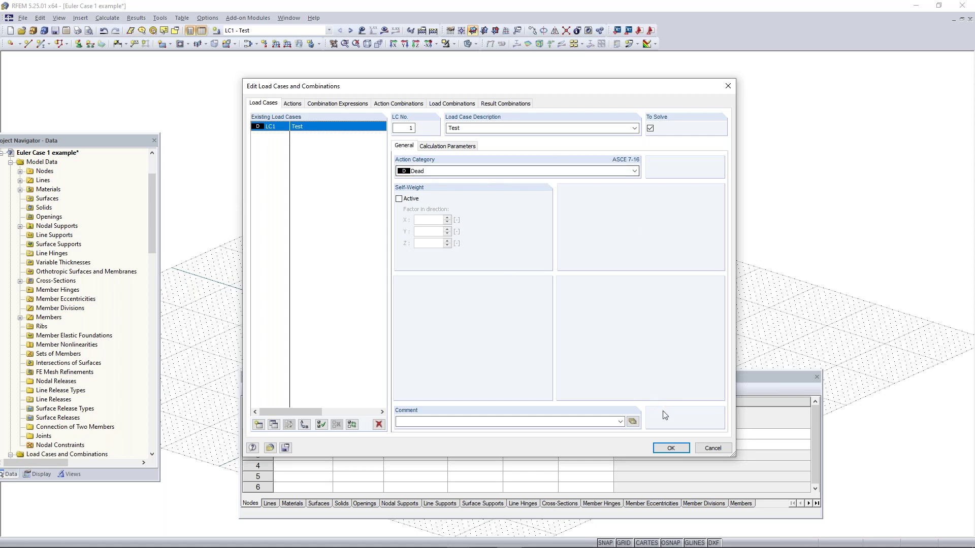
pyautogui.click(671, 448)
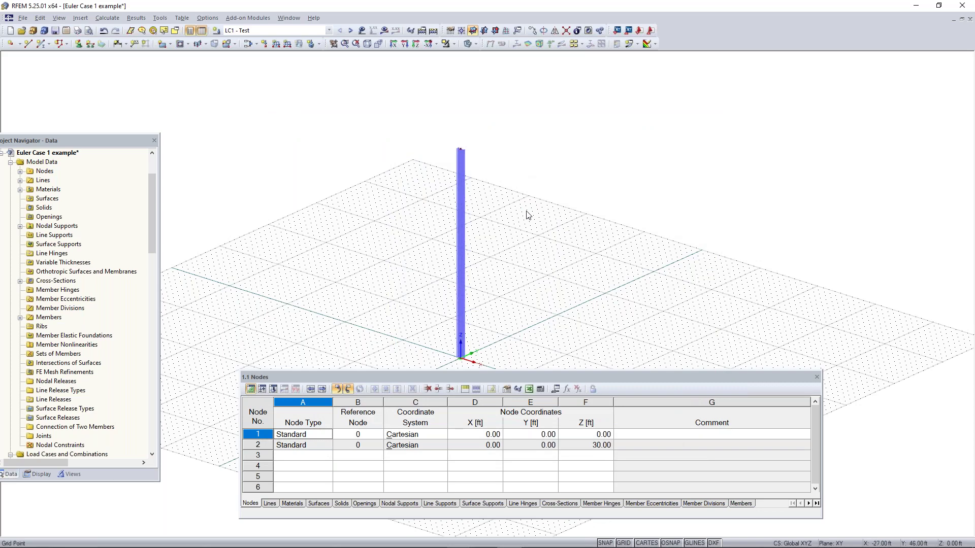
# Start a new nodal load by components in Global XYZ and set the force PZ to -5 kip
pyautogui.keyDown('ctrl'); pyautogui.moveTo(537, 296); pyautogui.dragTo(556, 244, button='middle'); pyautogui.keyUp('ctrl')
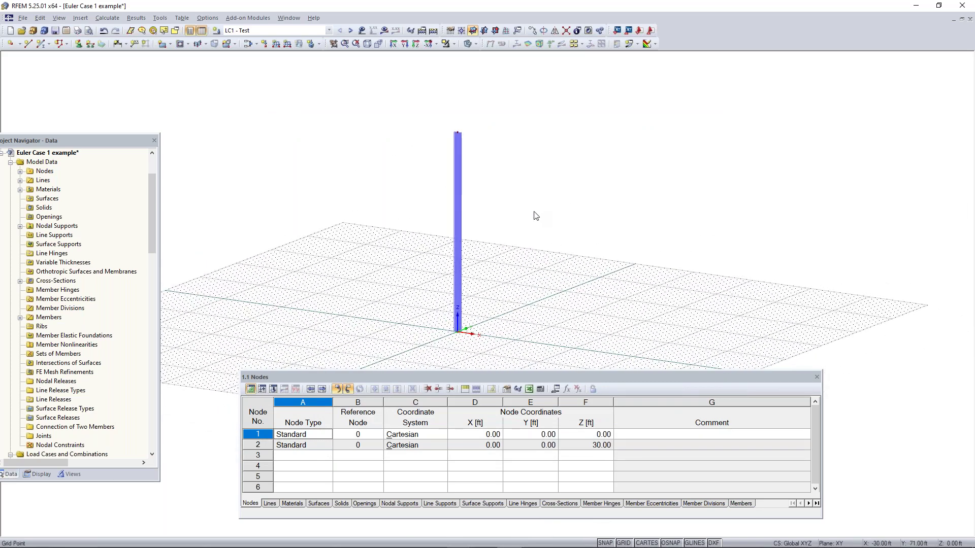
pyautogui.scroll(1, 438, 139)
pyautogui.scroll(2, 436, 135)
pyautogui.moveTo(438, 156); pyautogui.dragTo(432, 204, button='middle')
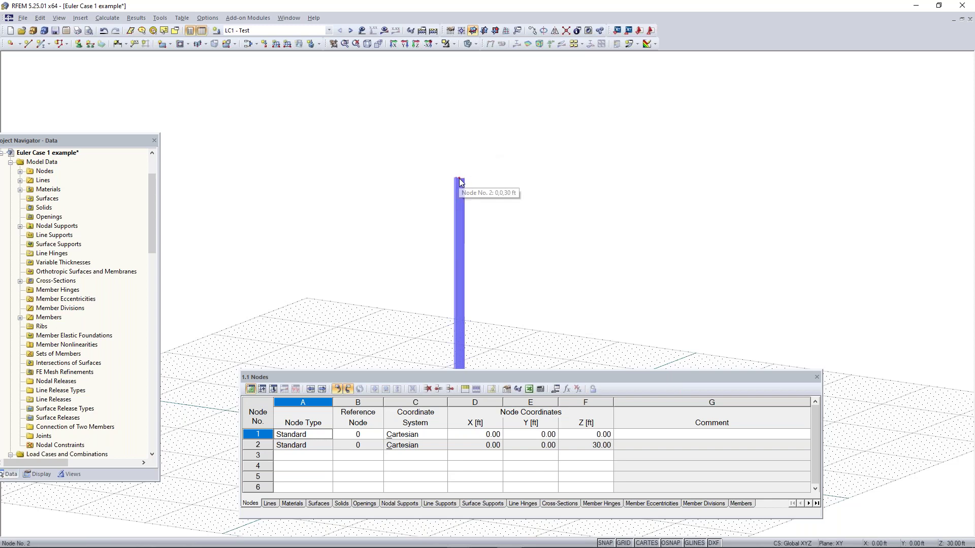
pyautogui.click(265, 45)
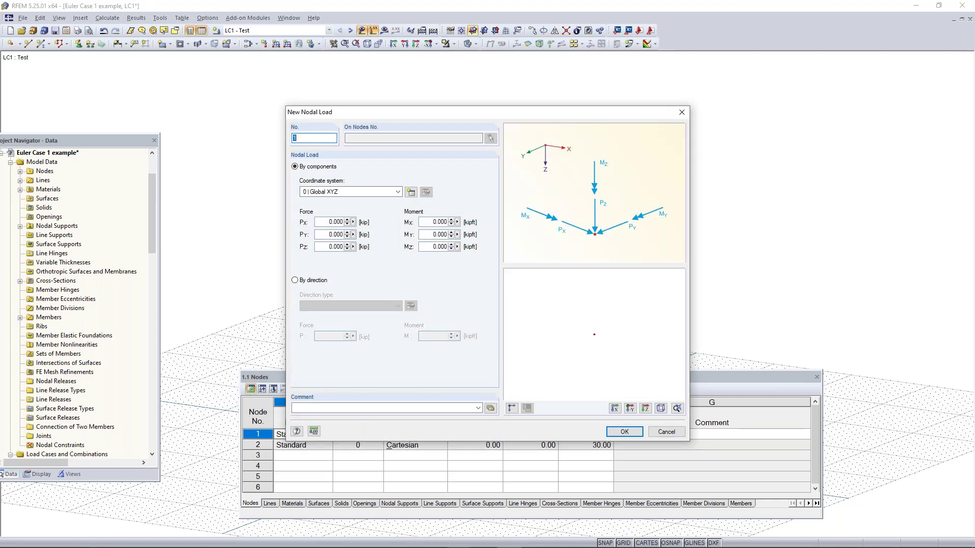
pyautogui.moveTo(425, 117); pyautogui.dragTo(472, 106)
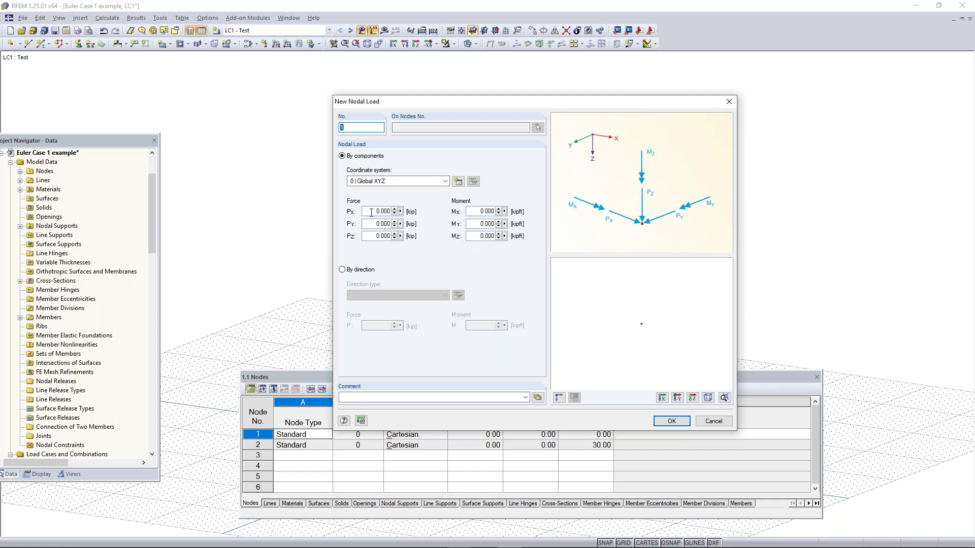
pyautogui.click(374, 237)
pyautogui.write('-5')
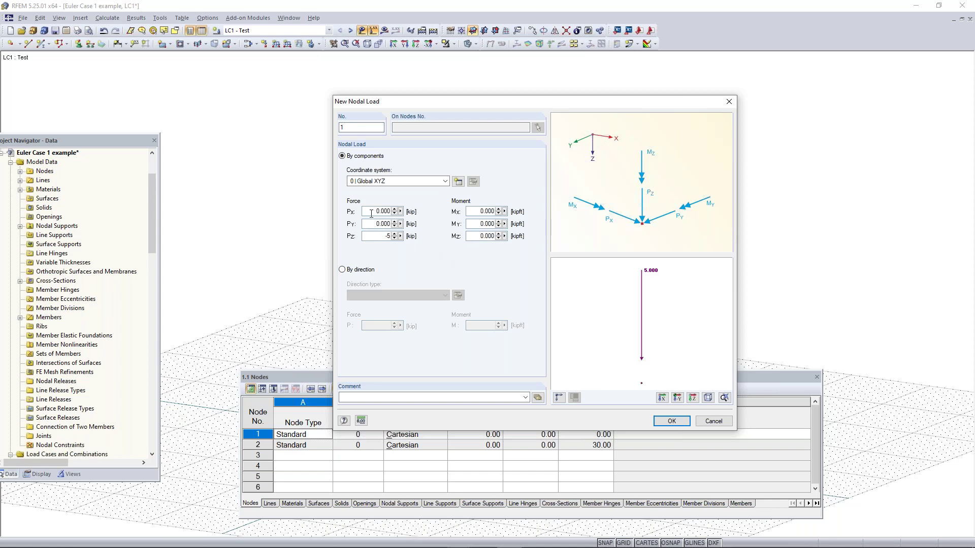
# Set the nodal load's PX force to 2 kip and apply the load to the column's top node
pyautogui.click(370, 213)
pyautogui.write('2')
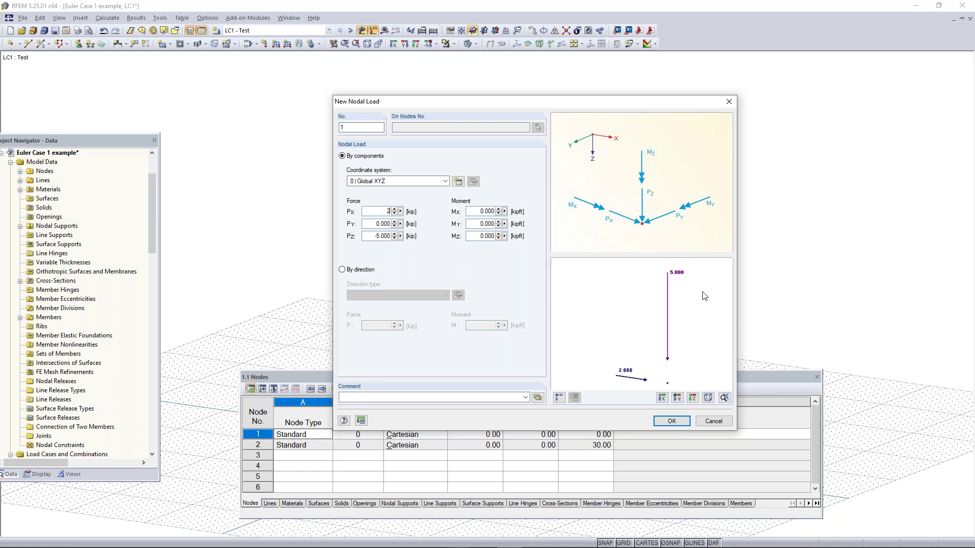
pyautogui.moveTo(687, 347); pyautogui.dragTo(658, 348, button='middle')
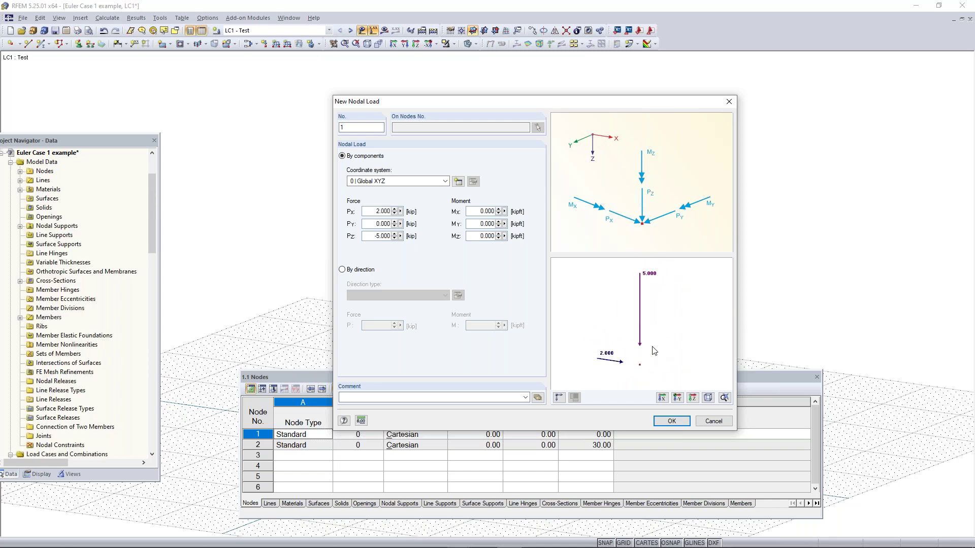
pyautogui.click(680, 422)
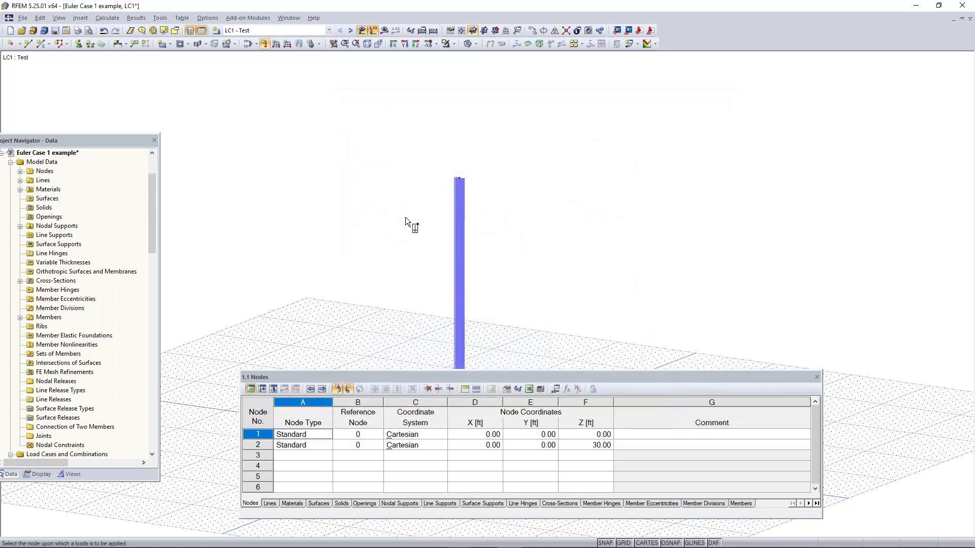
pyautogui.click(461, 176)
pyautogui.press('Escape')
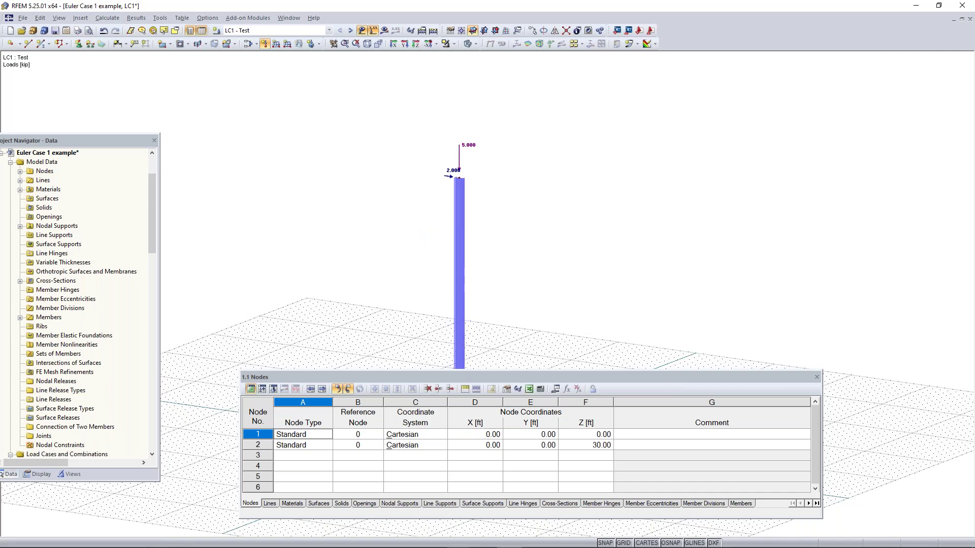
# Calculate the model and show the global deformations for load case LC1 - Test, dismissing the message
pyautogui.scroll(-3, 500, 198)
pyautogui.moveTo(523, 274); pyautogui.dragTo(644, 251, button='middle')
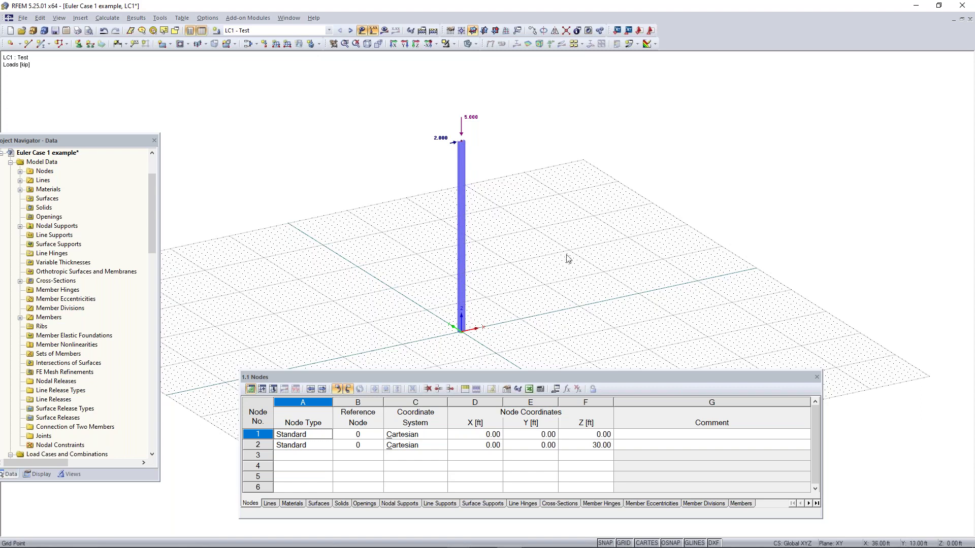
pyautogui.click(433, 32)
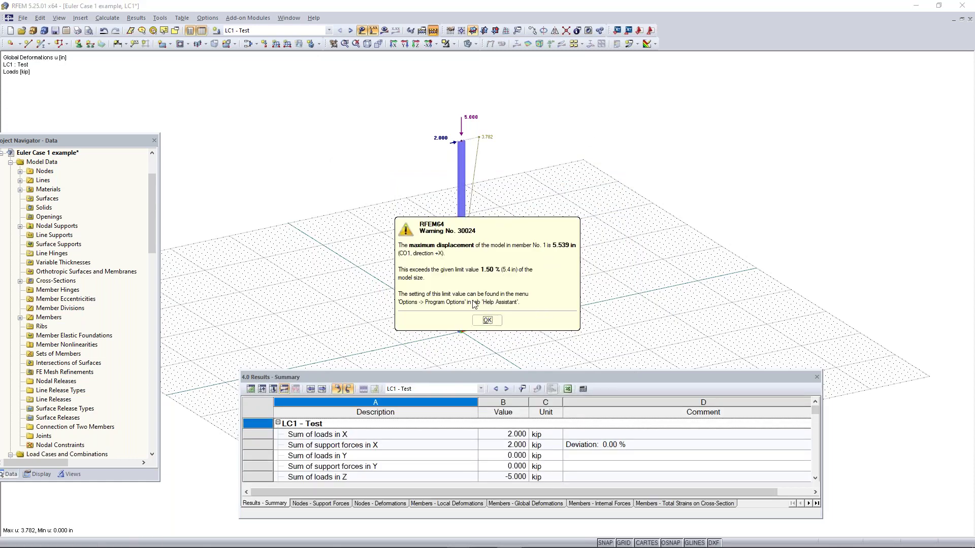
pyautogui.click(486, 320)
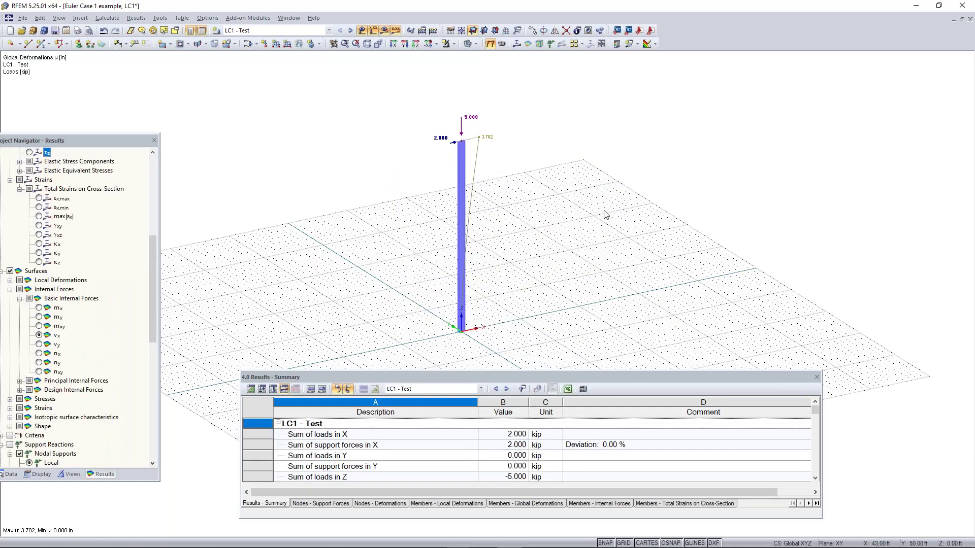
# Turn the column toward a front view and move the results navigator fully onto the screen
pyautogui.keyDown('ctrl'); pyautogui.moveTo(593, 195); pyautogui.dragTo(541, 239, button='middle'); pyautogui.keyUp('ctrl')
pyautogui.rightClick(541, 239)
pyautogui.click(49, 145)
pyautogui.moveTo(33, 144); pyautogui.dragTo(54, 116)
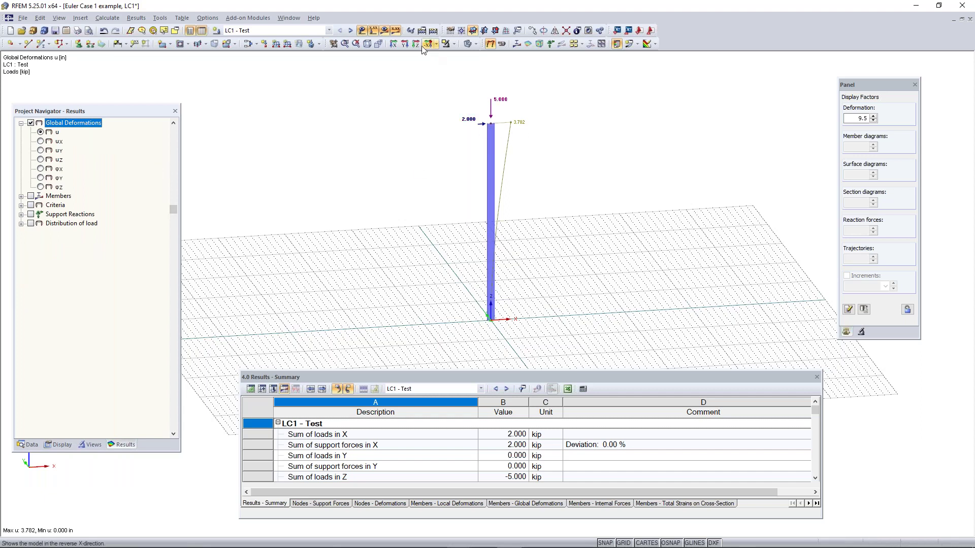
# Show the column straight from the front, with the results table closed and the work plane grid switched off
pyautogui.click(407, 45)
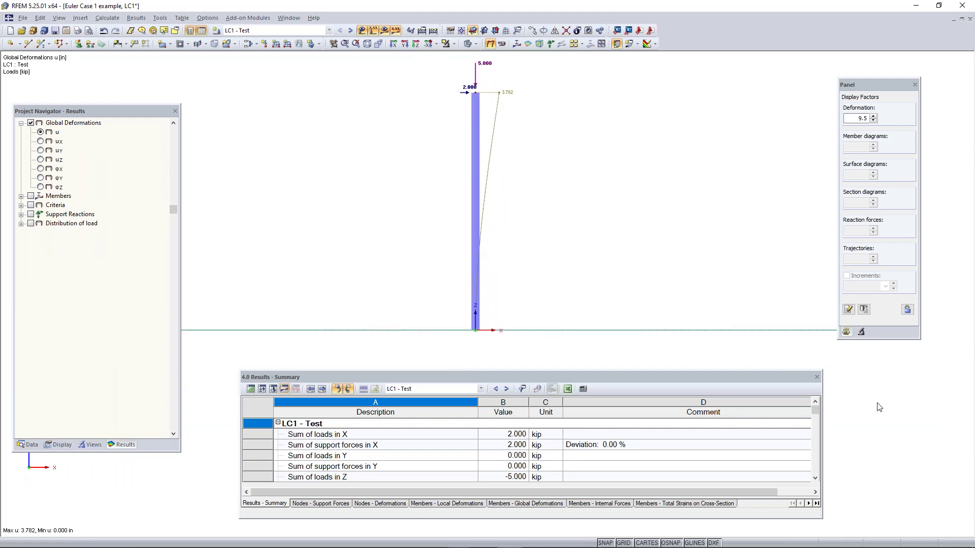
pyautogui.click(816, 377)
pyautogui.click(629, 543)
pyautogui.moveTo(507, 215); pyautogui.dragTo(533, 352, button='middle')
pyautogui.scroll(4, 497, 308)
pyautogui.scroll(2, 575, 312)
pyautogui.scroll(-1, 533, 352)
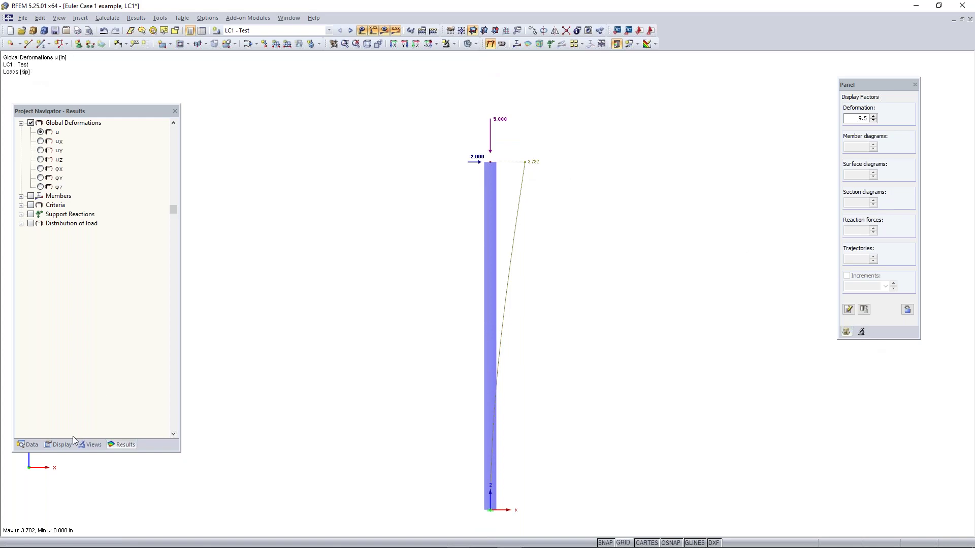
# Display the members' deformation as Cross-Sections Colored
pyautogui.click(59, 445)
pyautogui.scroll(-15, 58, 281)
pyautogui.scroll(7, 59, 280)
pyautogui.scroll(8, 58, 280)
pyautogui.click(22, 141)
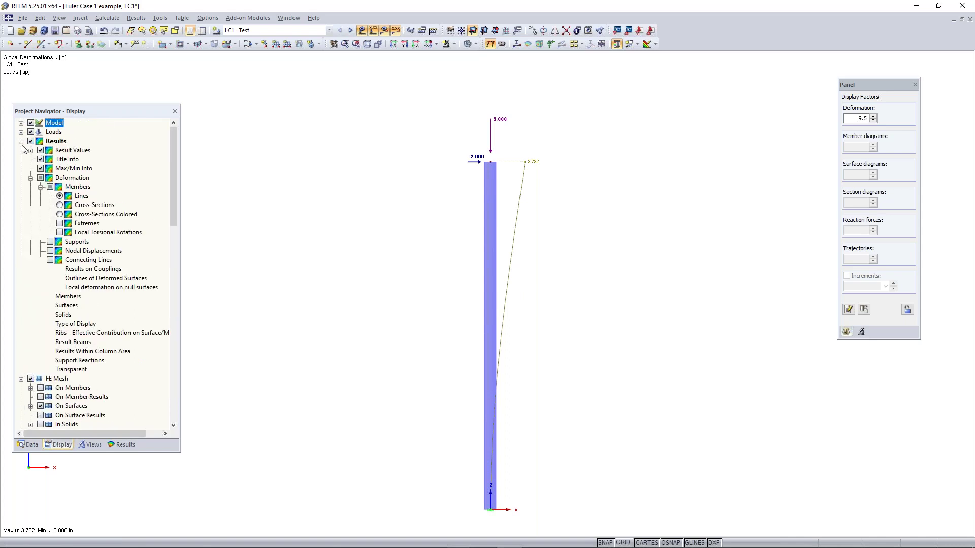
pyautogui.click(60, 215)
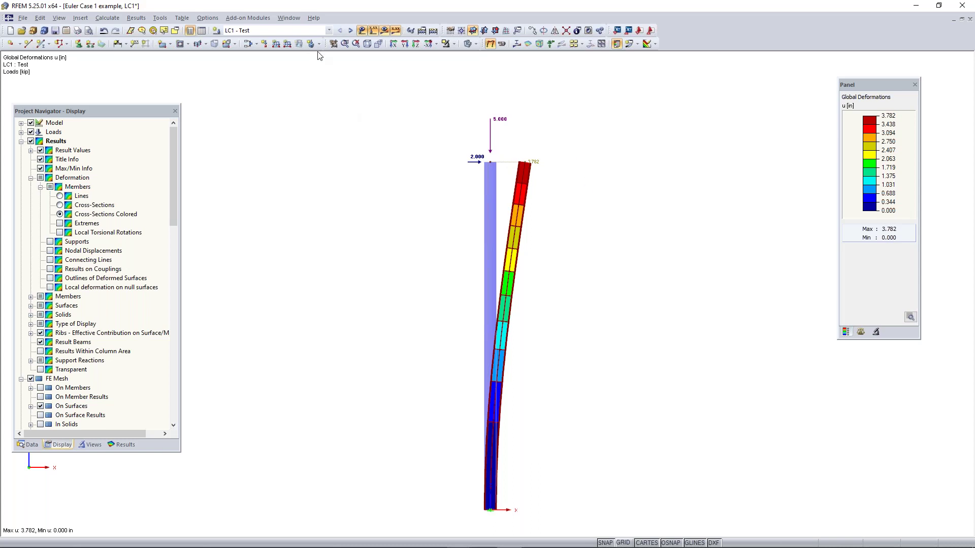
# Switch the results to the members' internal force My diagram and examine the moment at the column base
pyautogui.click(131, 444)
pyautogui.click(21, 196)
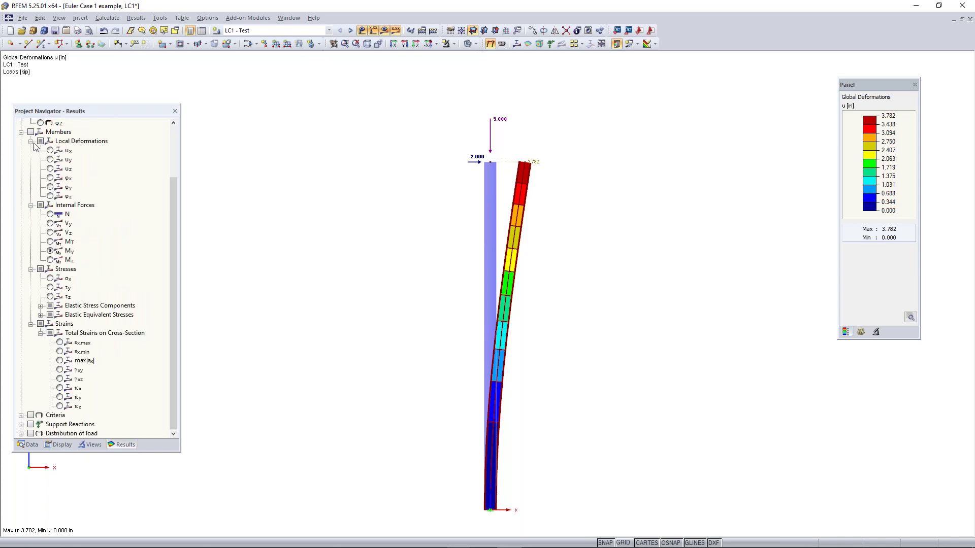
pyautogui.click(31, 132)
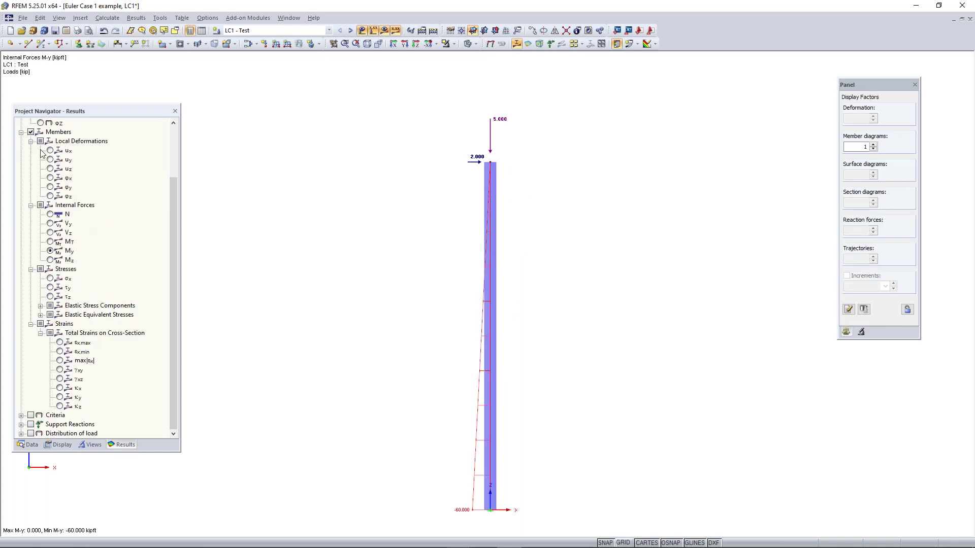
pyautogui.scroll(3, 40, 155)
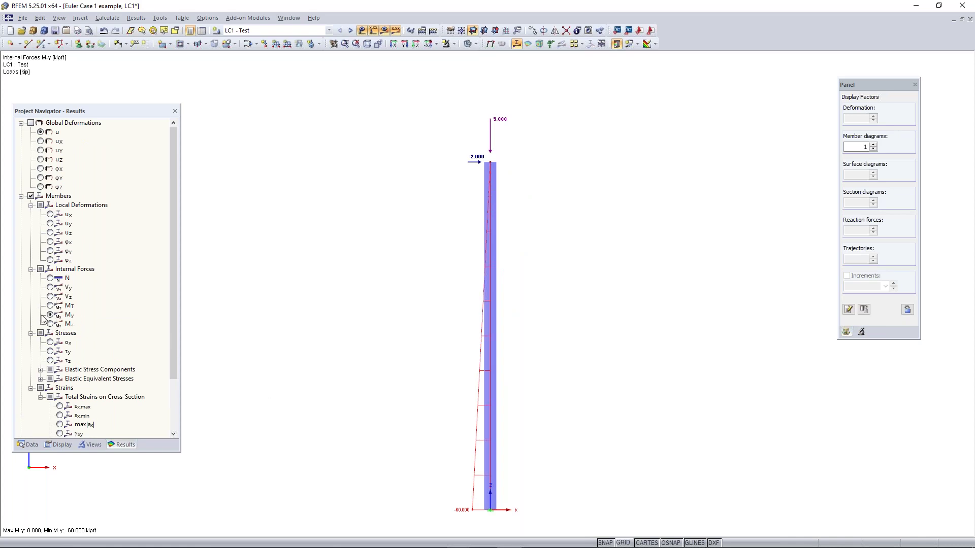
pyautogui.moveTo(449, 493); pyautogui.dragTo(448, 469, button='middle')
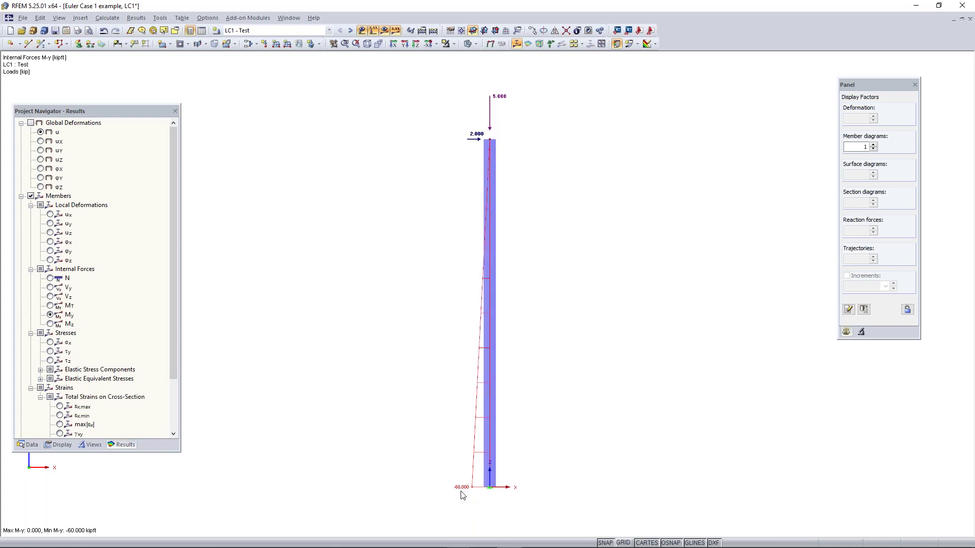
pyautogui.scroll(2, 518, 488)
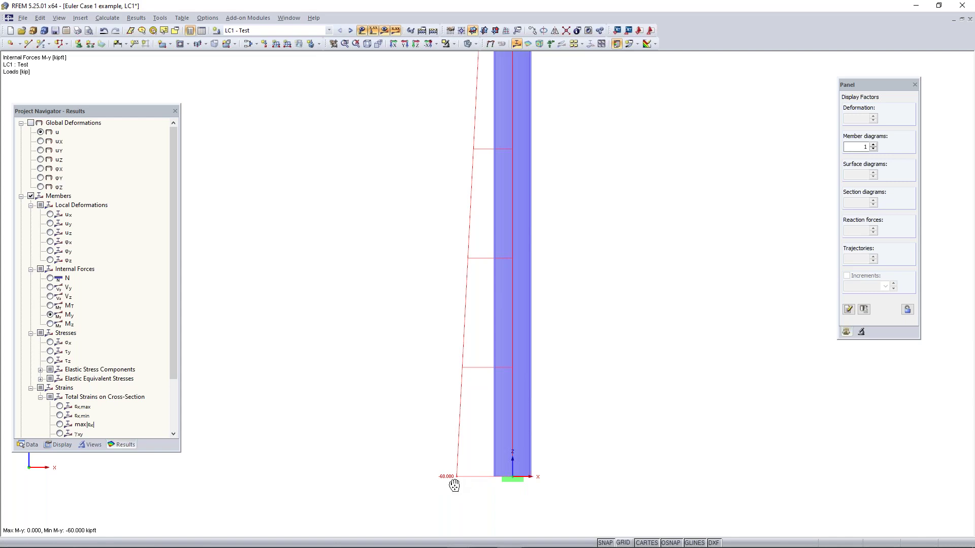
pyautogui.moveTo(455, 486); pyautogui.dragTo(455, 457, button='middle')
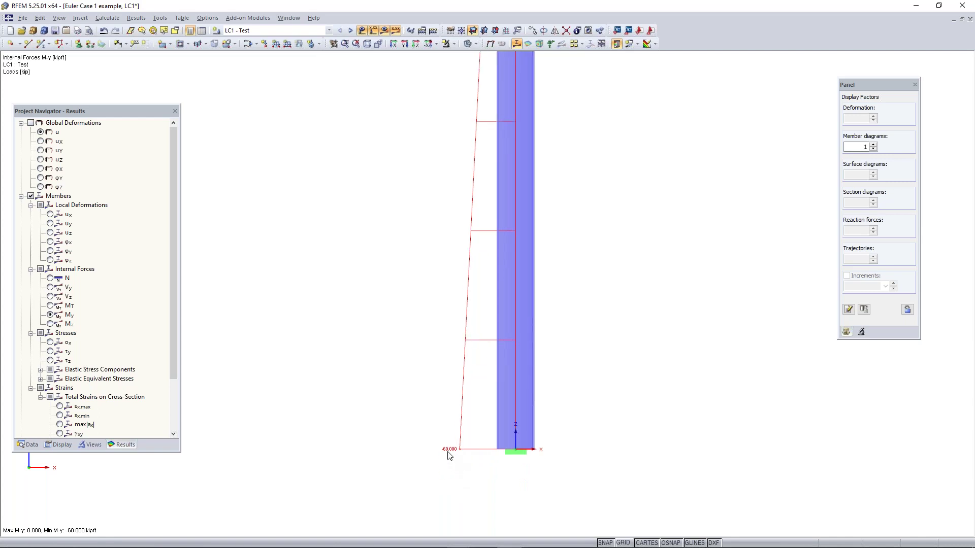
pyautogui.scroll(-2, 455, 449)
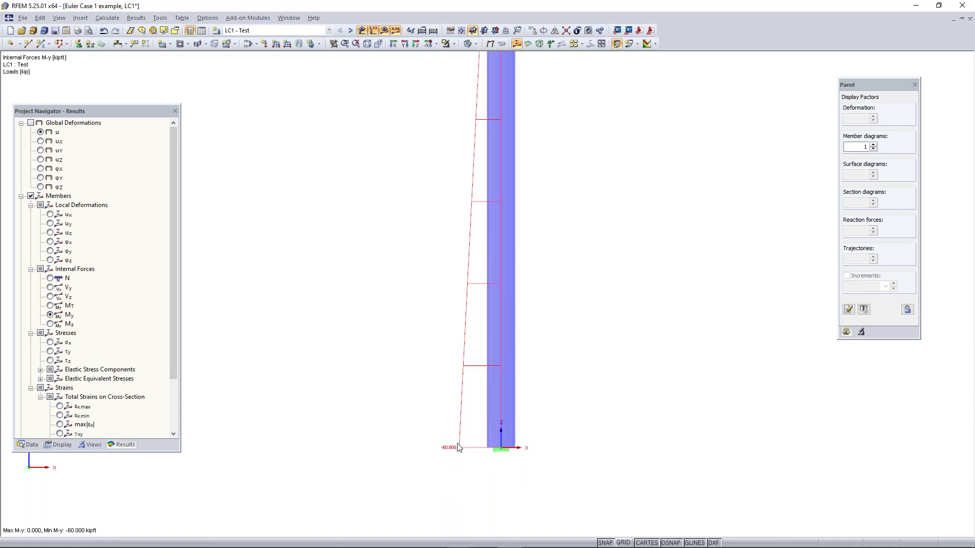
pyautogui.scroll(-3, 459, 436)
pyautogui.moveTo(510, 304); pyautogui.dragTo(506, 317, button='middle')
pyautogui.keyDown('ctrl'); pyautogui.moveTo(506, 317); pyautogui.dragTo(524, 327, button='middle'); pyautogui.keyUp('ctrl')
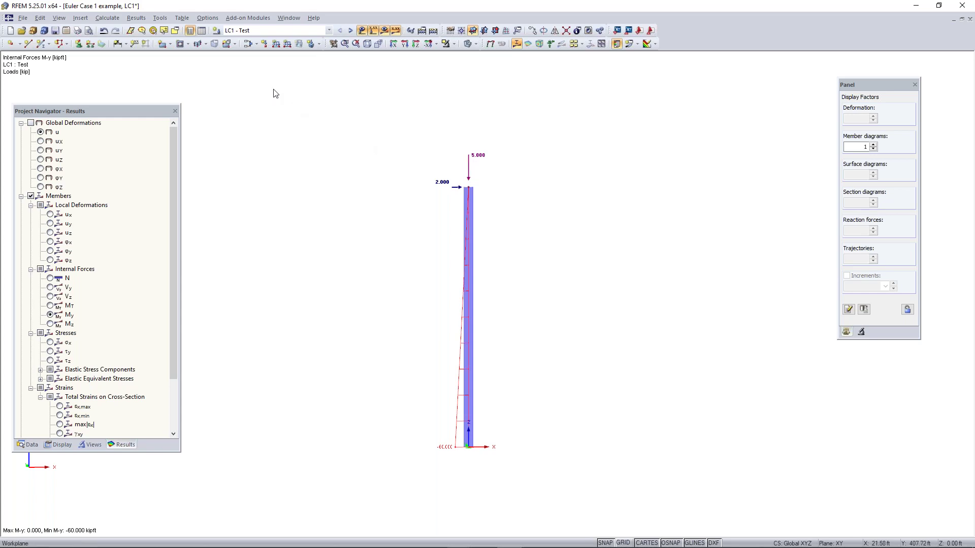
# Set load case LC1's method of analysis to Second-order analysis (P-Delta / P-delta) and apply it
pyautogui.click(249, 46)
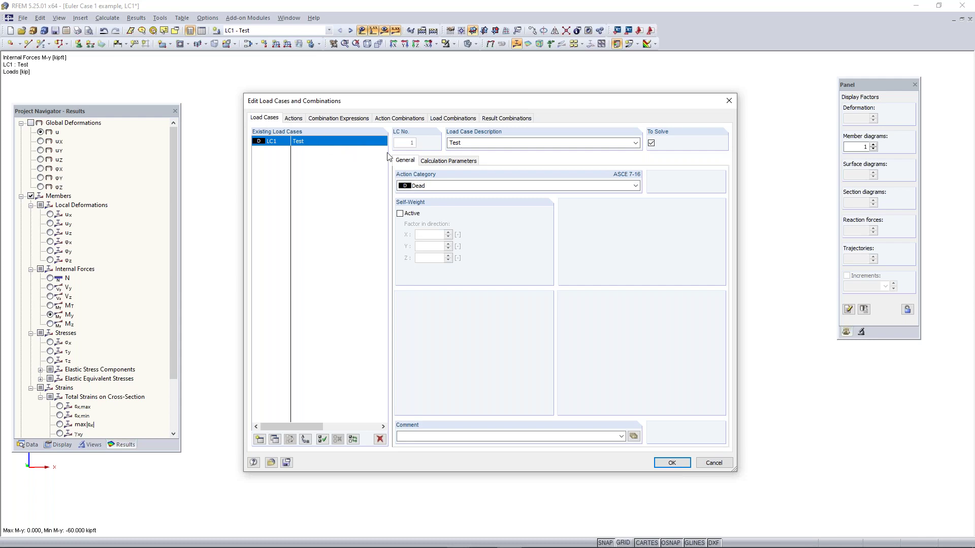
pyautogui.click(453, 162)
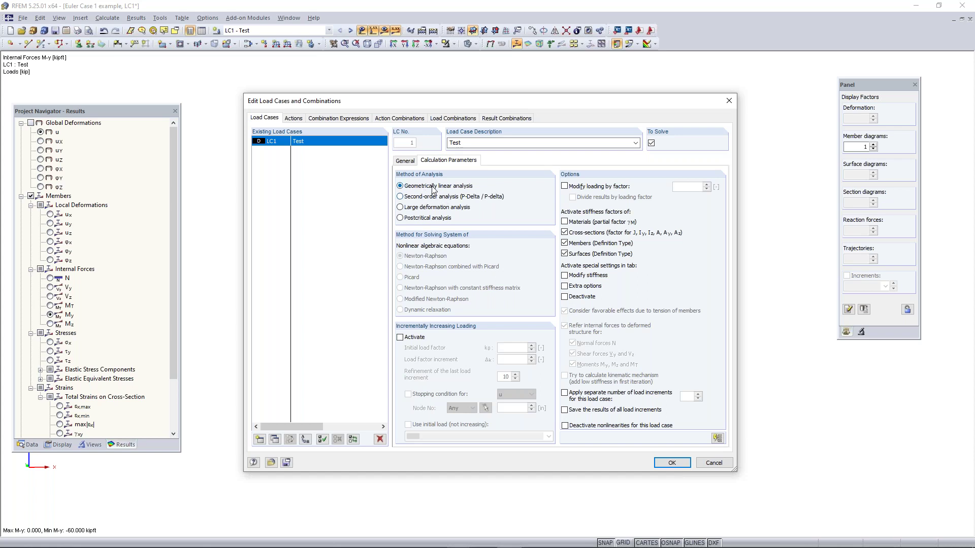
pyautogui.click(431, 197)
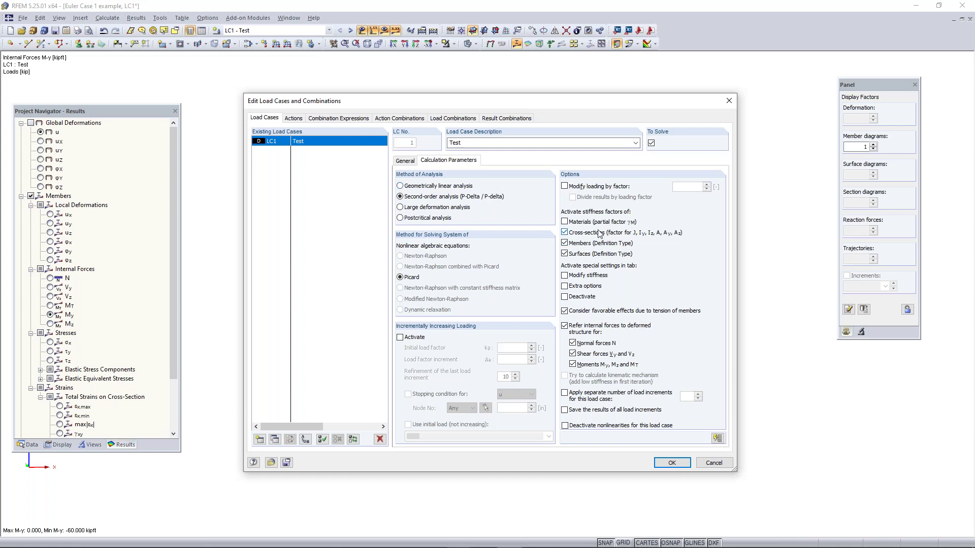
pyautogui.click(673, 464)
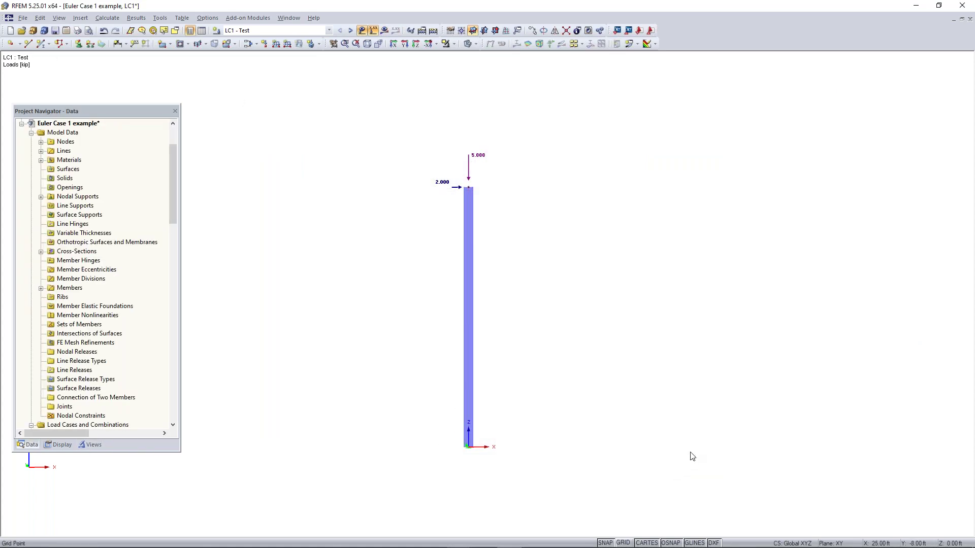
# Recalculate load case LC1 and switch the results to global deformations to examine the displacement at the column top
pyautogui.click(385, 31)
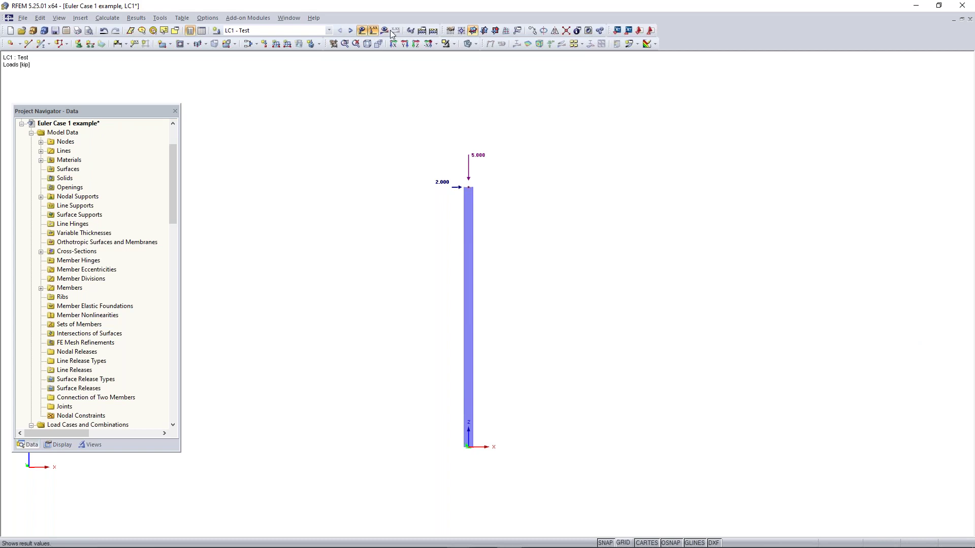
pyautogui.press('Return')
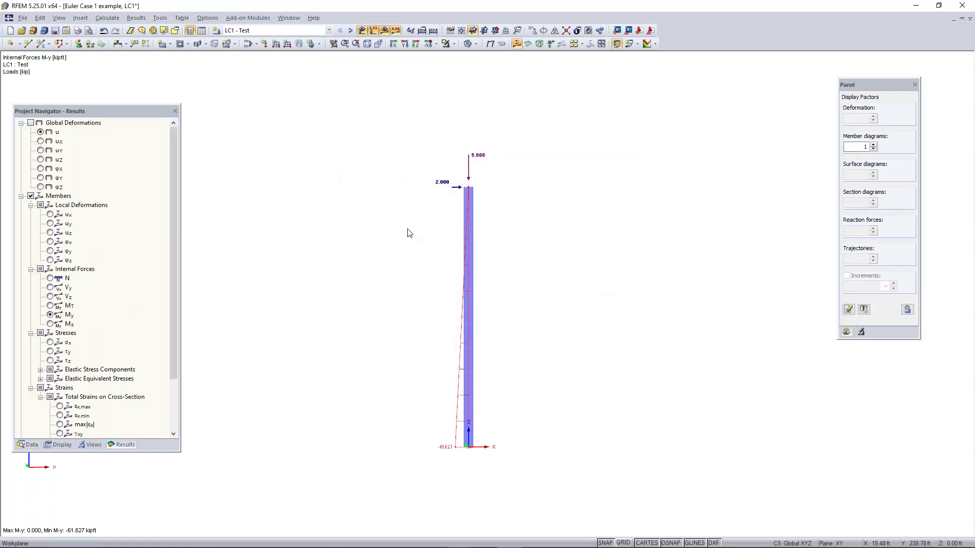
pyautogui.scroll(-1, 340, 153)
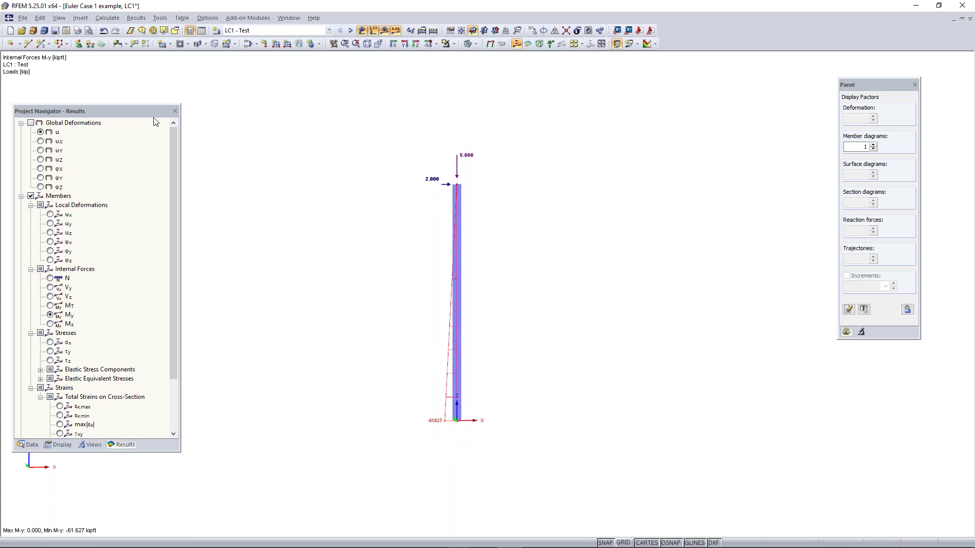
pyautogui.click(30, 122)
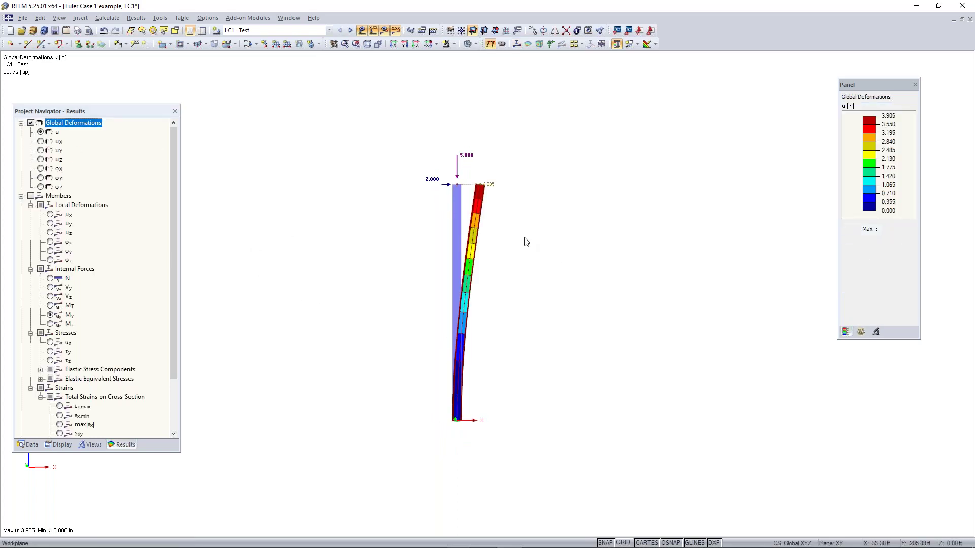
pyautogui.scroll(2, 480, 188)
pyautogui.scroll(1, 476, 190)
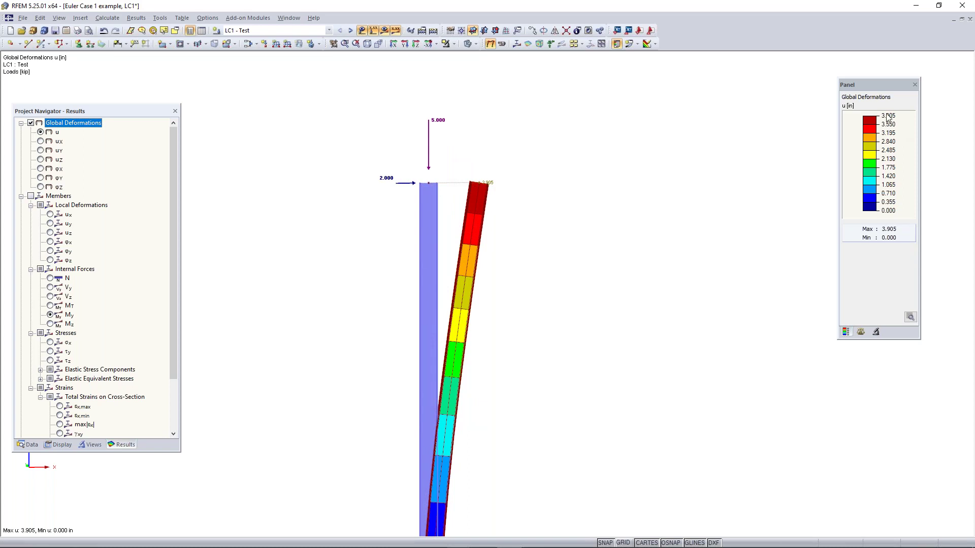
pyautogui.scroll(-2, 335, 234)
pyautogui.moveTo(337, 294); pyautogui.dragTo(403, 252, button='middle')
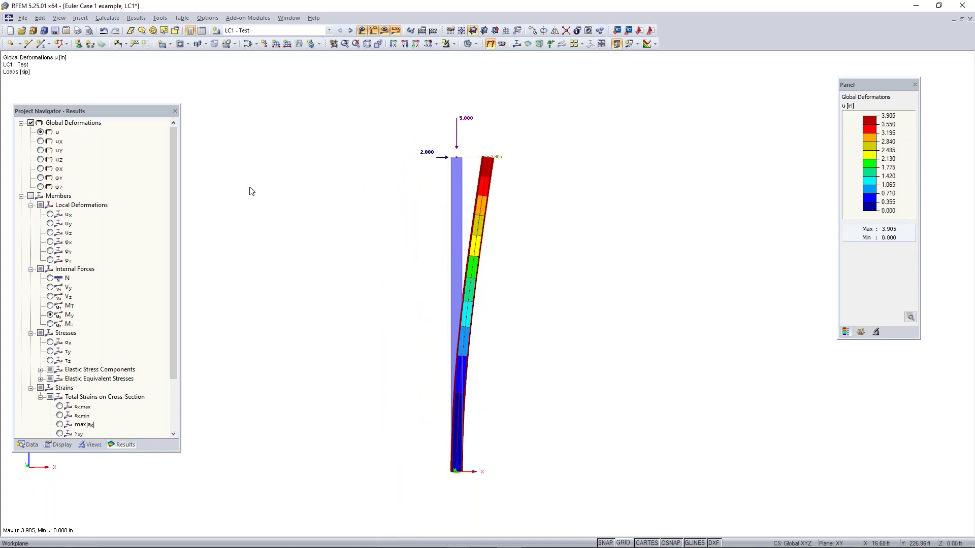
# Return to the member My diagram and examine the second-order moment at the column base
pyautogui.click(31, 196)
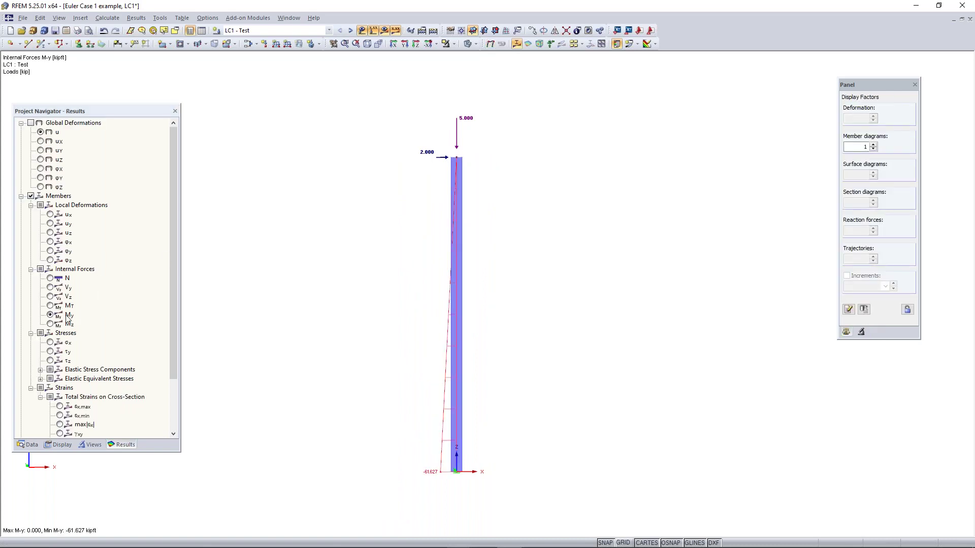
pyautogui.scroll(2, 434, 480)
pyautogui.scroll(-1, 434, 480)
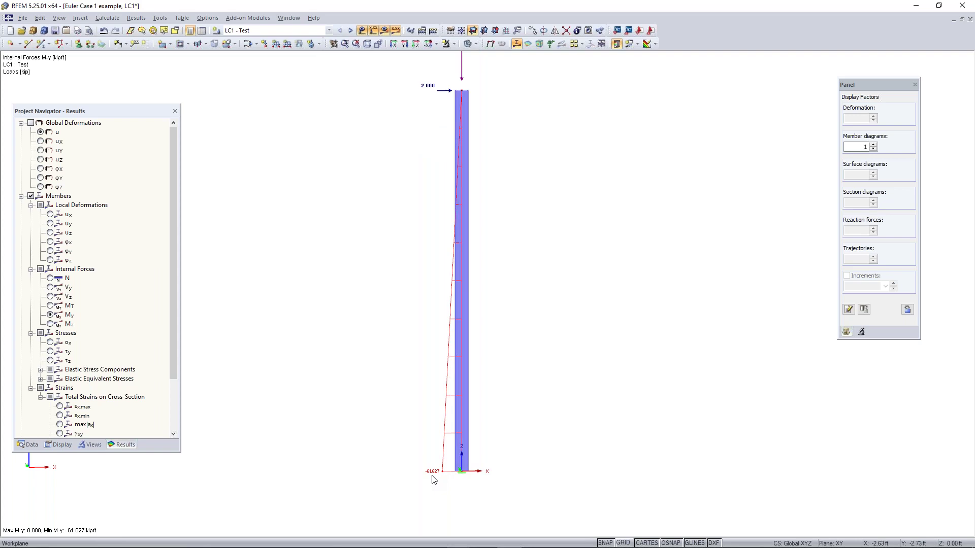
pyautogui.scroll(1, 434, 480)
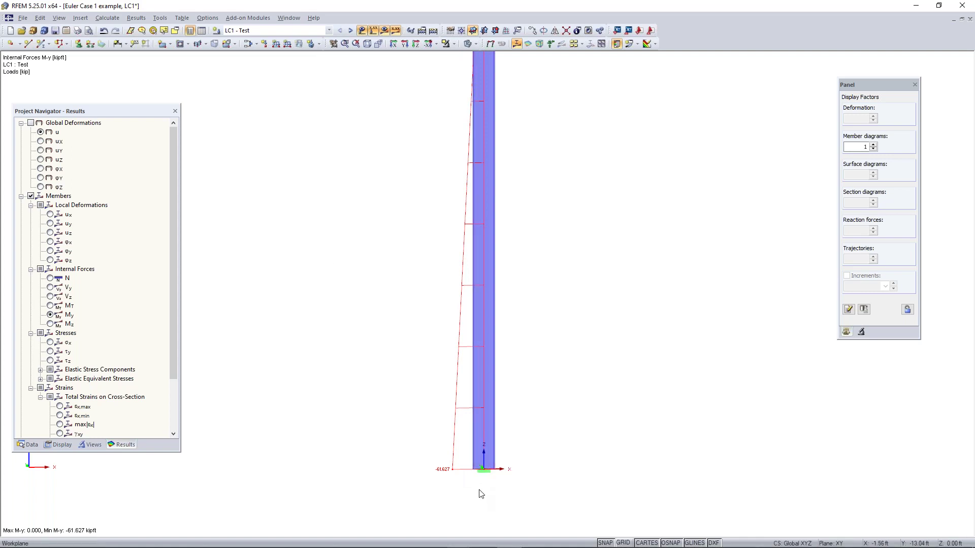
pyautogui.scroll(-1, 452, 475)
pyautogui.scroll(-1, 459, 475)
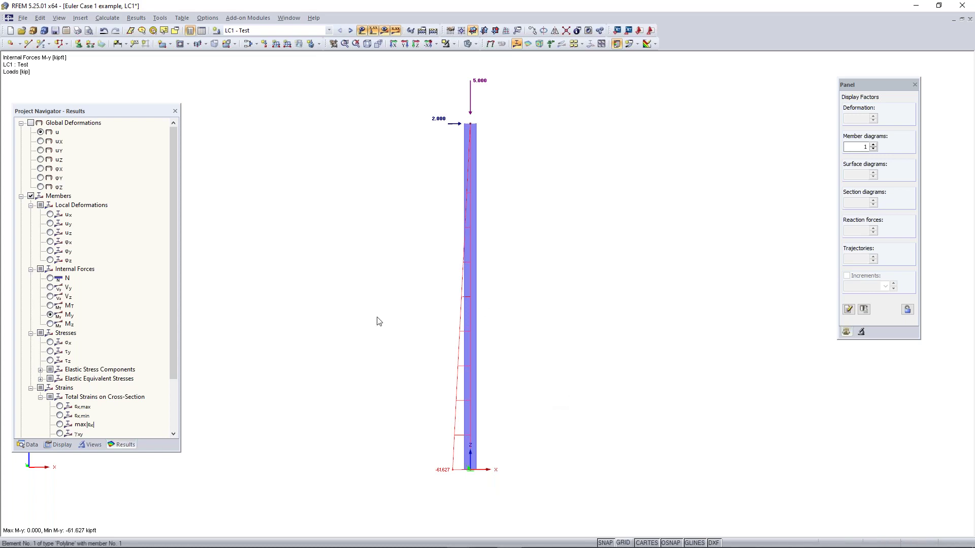
# Check the calculation parameters of load combination CO1 and leave the load case settings without changes
pyautogui.click(249, 44)
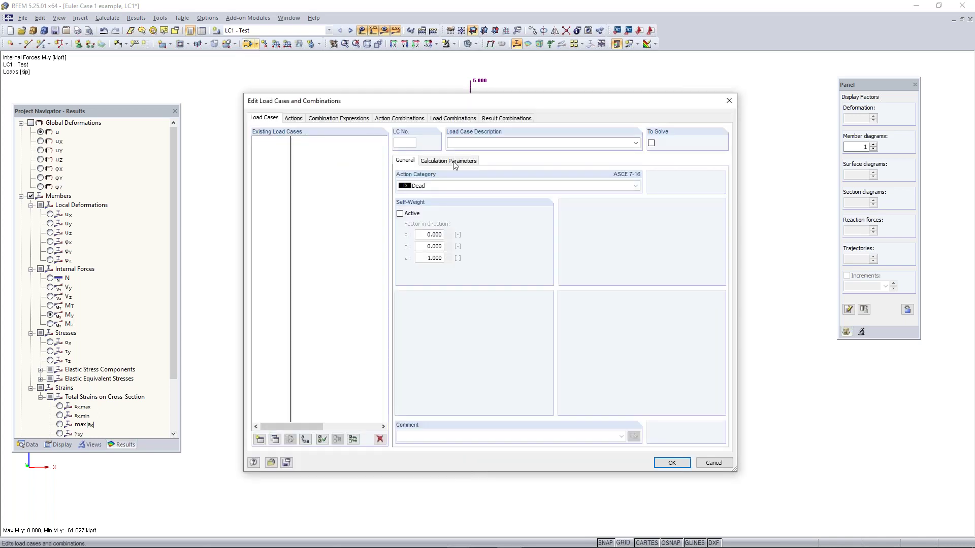
pyautogui.click(454, 161)
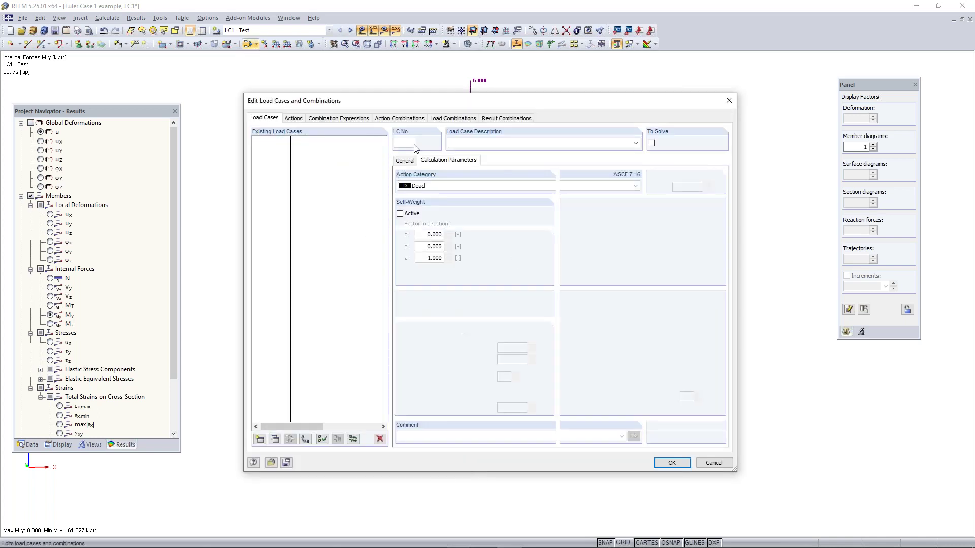
pyautogui.click(449, 119)
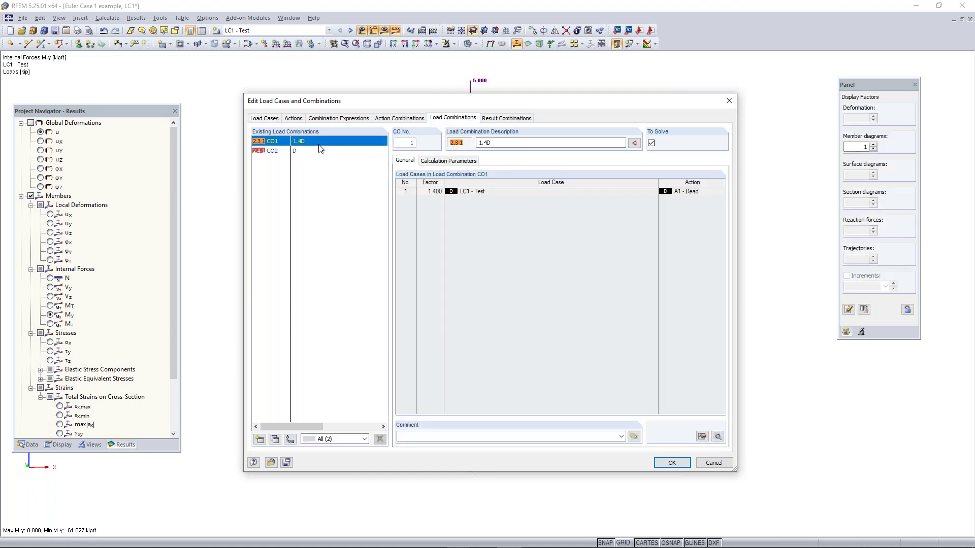
pyautogui.click(442, 162)
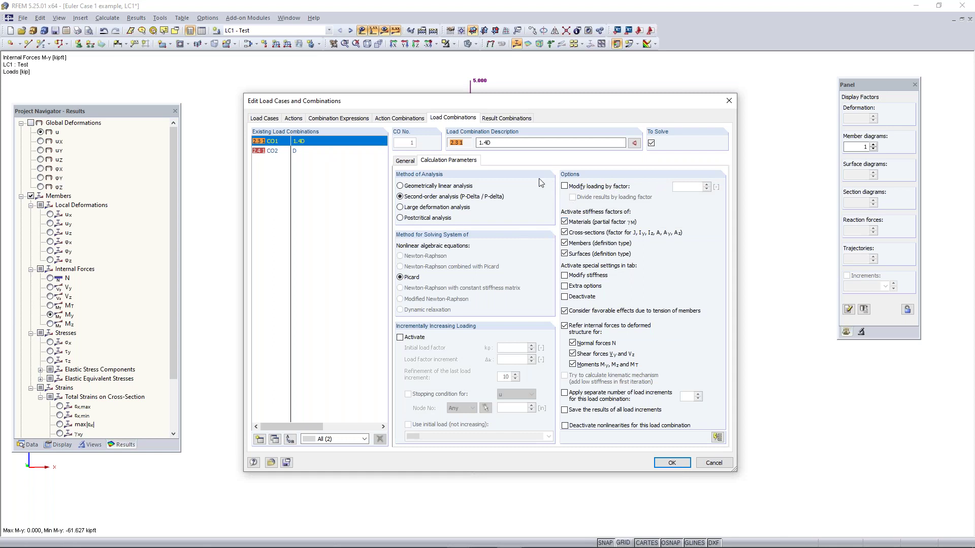
pyautogui.click(729, 101)
# Select the nodal load at the column's top node
pyautogui.scroll(-1, 453, 318)
pyautogui.moveTo(452, 317); pyautogui.dragTo(477, 325, button='middle')
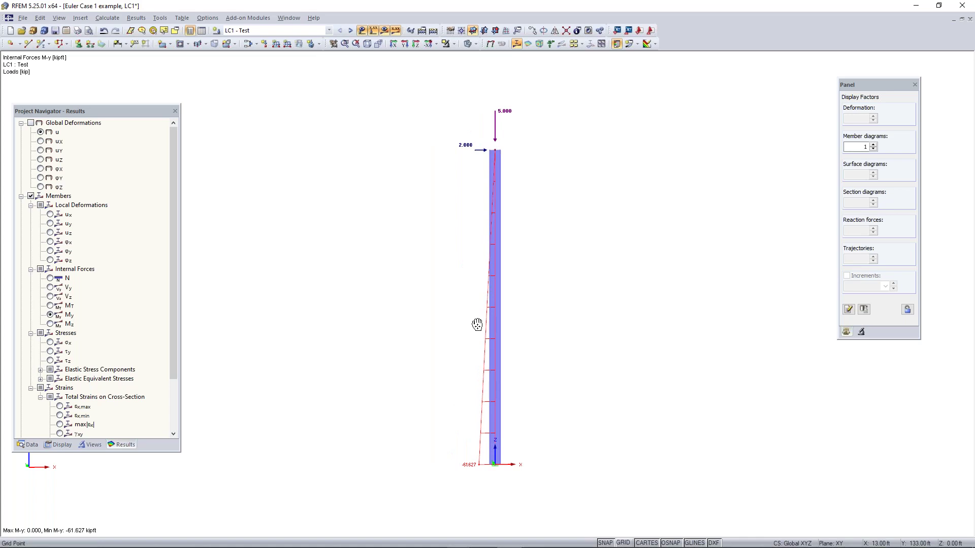
pyautogui.keyDown('ctrl'); pyautogui.moveTo(450, 235); pyautogui.dragTo(487, 259, button='middle'); pyautogui.keyUp('ctrl')
pyautogui.rightClick(486, 258)
pyautogui.click(573, 191)
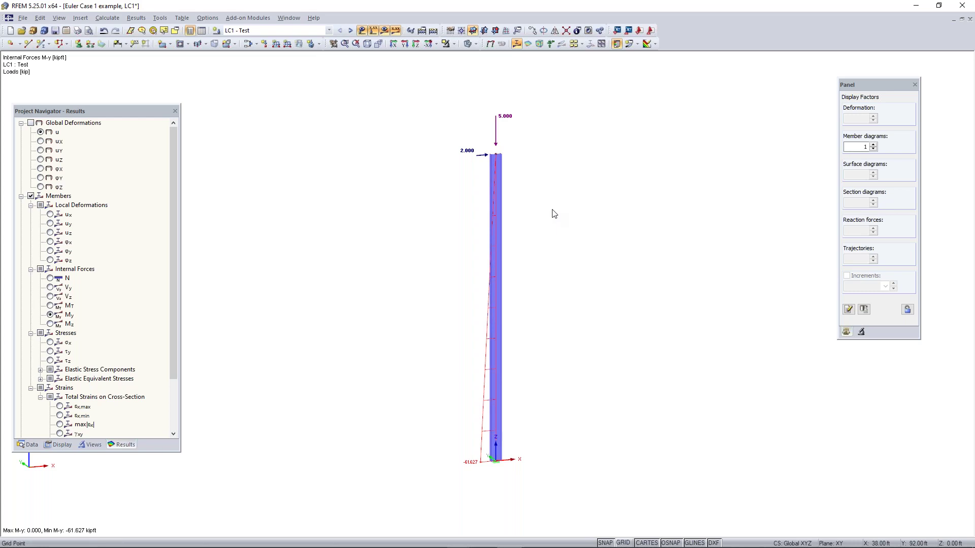
pyautogui.click(496, 121)
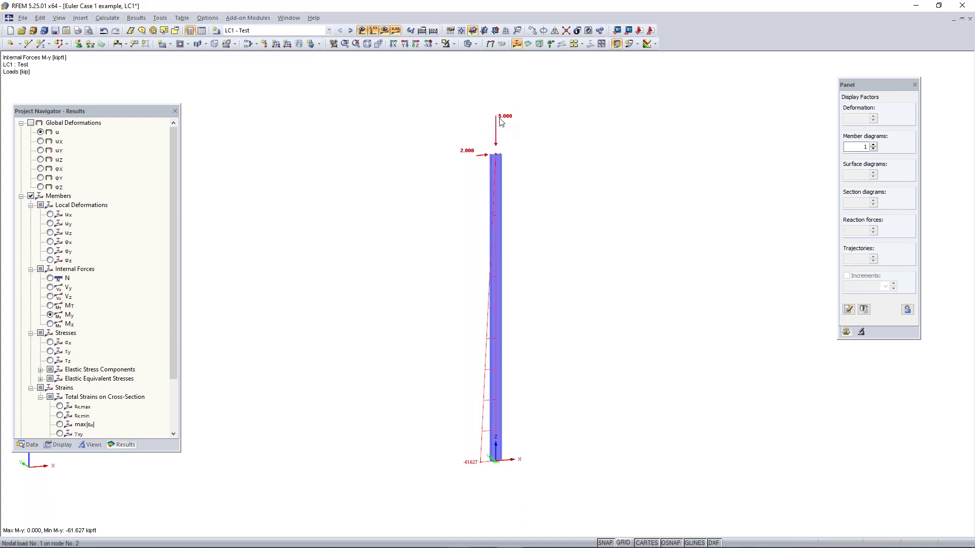
pyautogui.moveTo(500, 121)
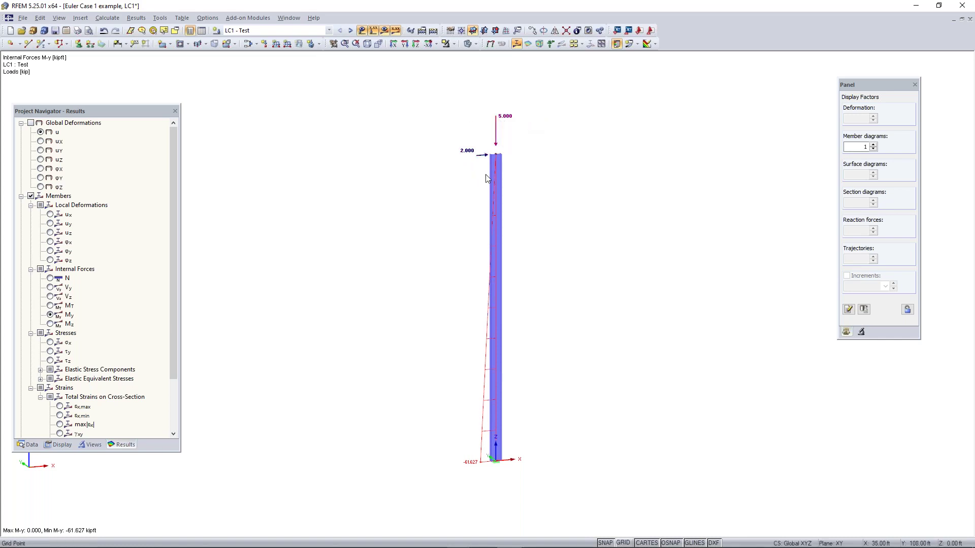
pyautogui.moveTo(435, 198); pyautogui.dragTo(594, 87)
pyautogui.scroll(1, 462, 161)
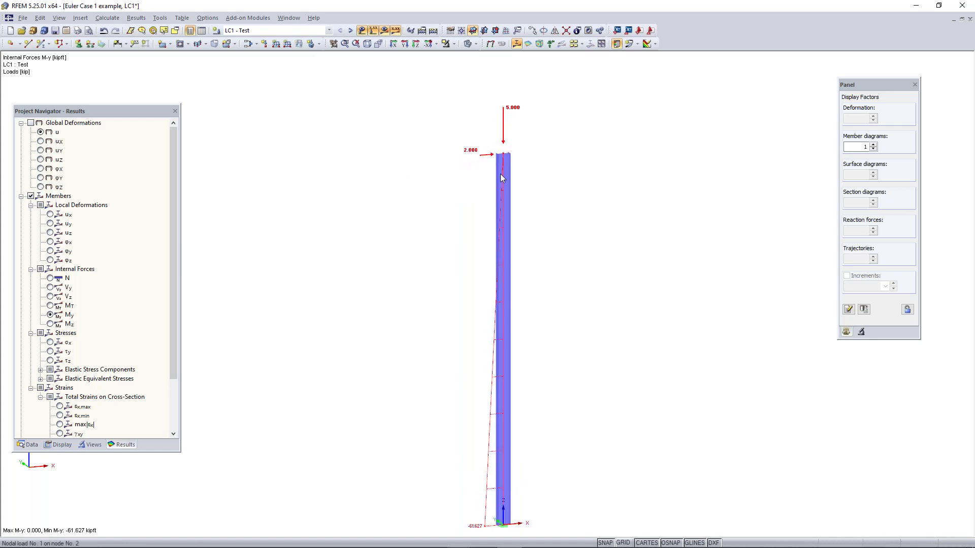
# Change the nodal load at the column top to PZ -0.1 kip and PX 0 kip
pyautogui.hotkey('alt', 'Tab')
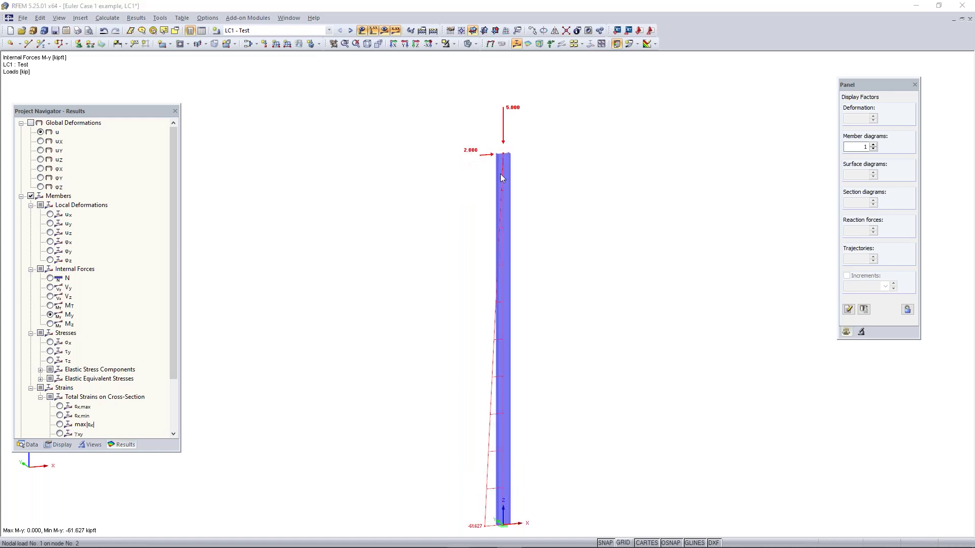
pyautogui.doubleClick(501, 173)
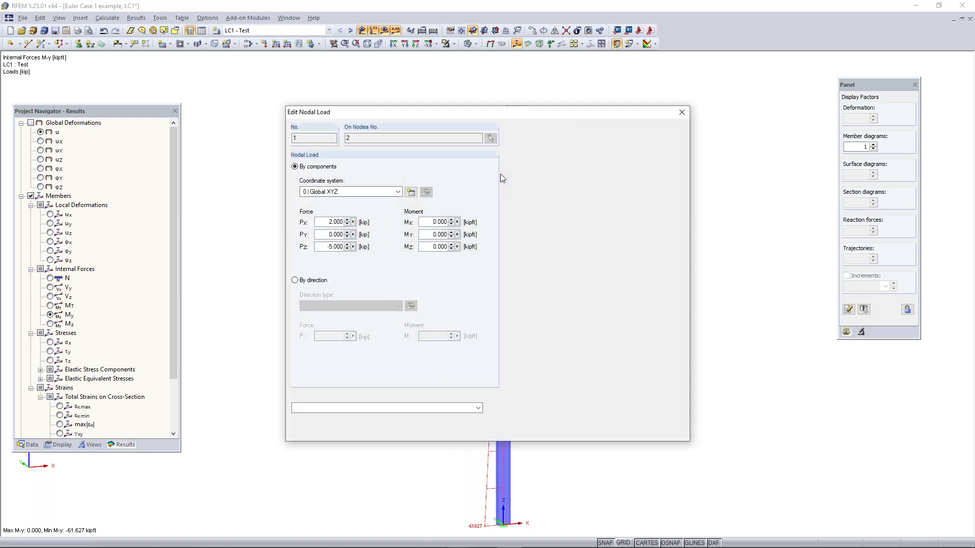
pyautogui.doubleClick(335, 247)
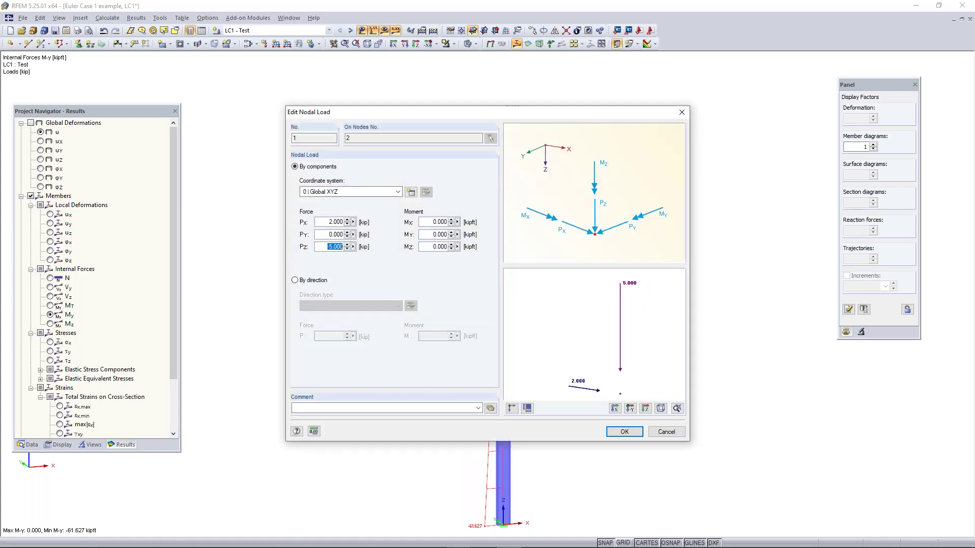
pyautogui.press('BackSpace')
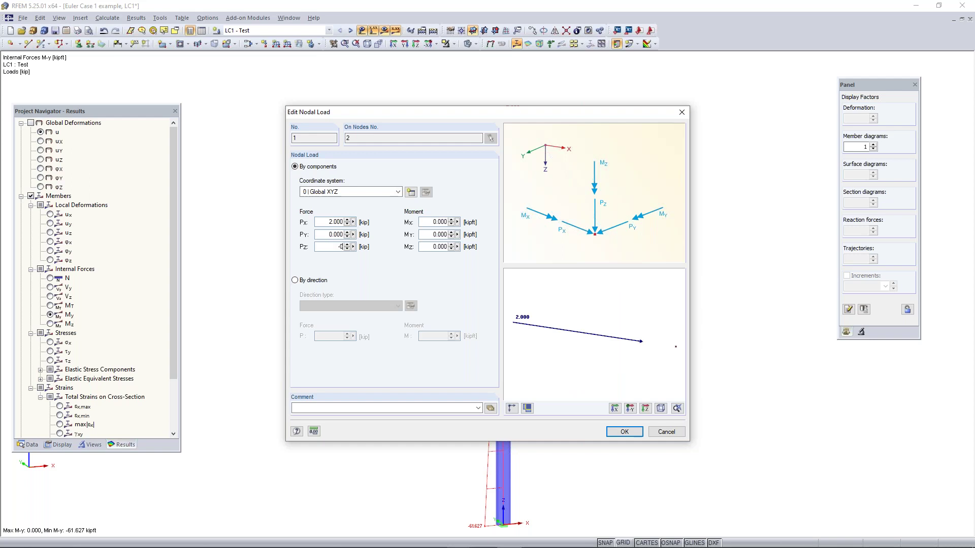
pyautogui.write('-0.1')
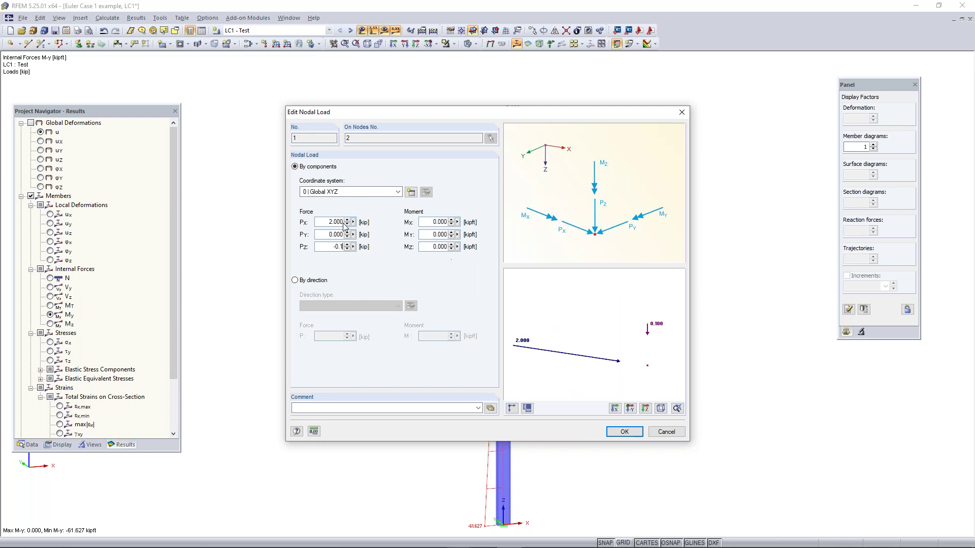
pyautogui.doubleClick(321, 222)
pyautogui.write('0')
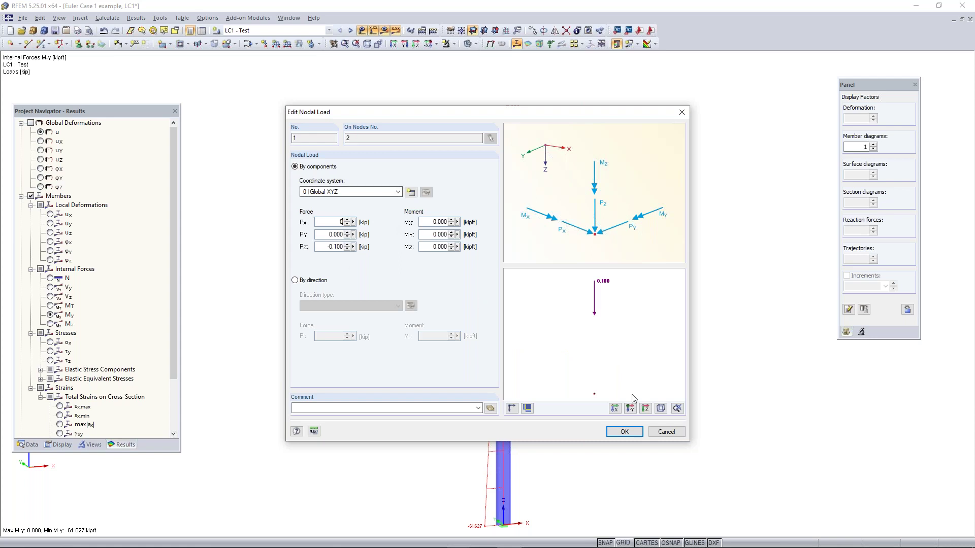
pyautogui.click(623, 432)
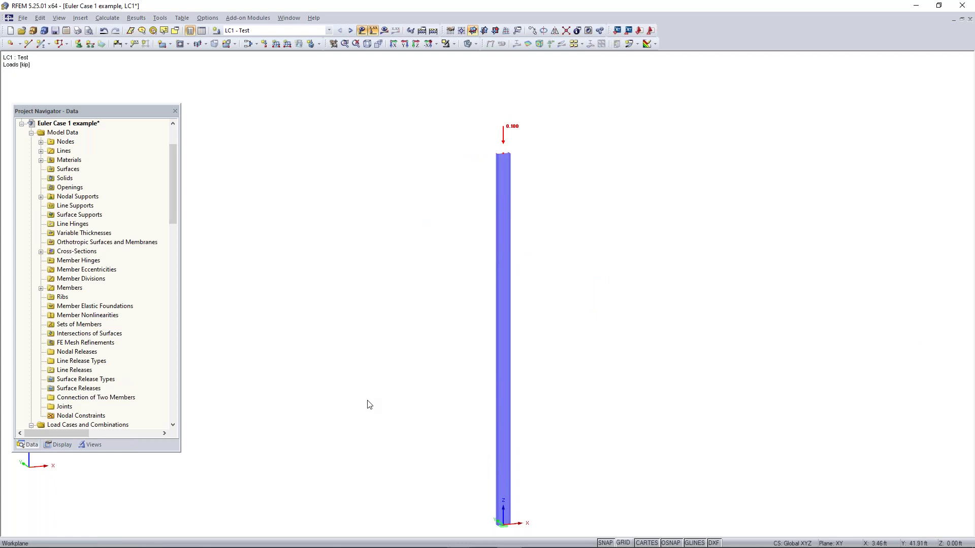
# Add the RF-STEEL EC3 add-on module to the favorites
pyautogui.scroll(-2, 378, 399)
pyautogui.moveTo(411, 433); pyautogui.dragTo(424, 390, button='middle')
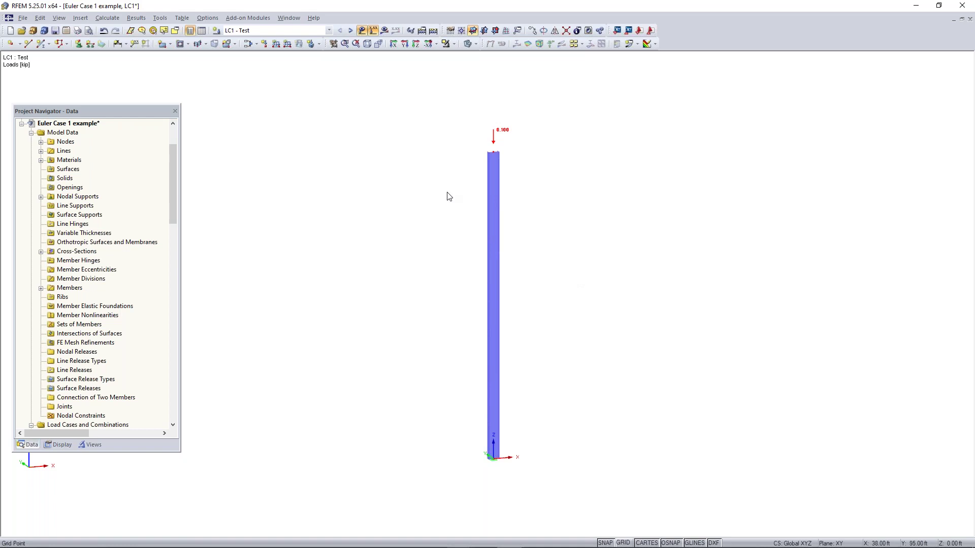
pyautogui.scroll(-1, 533, 319)
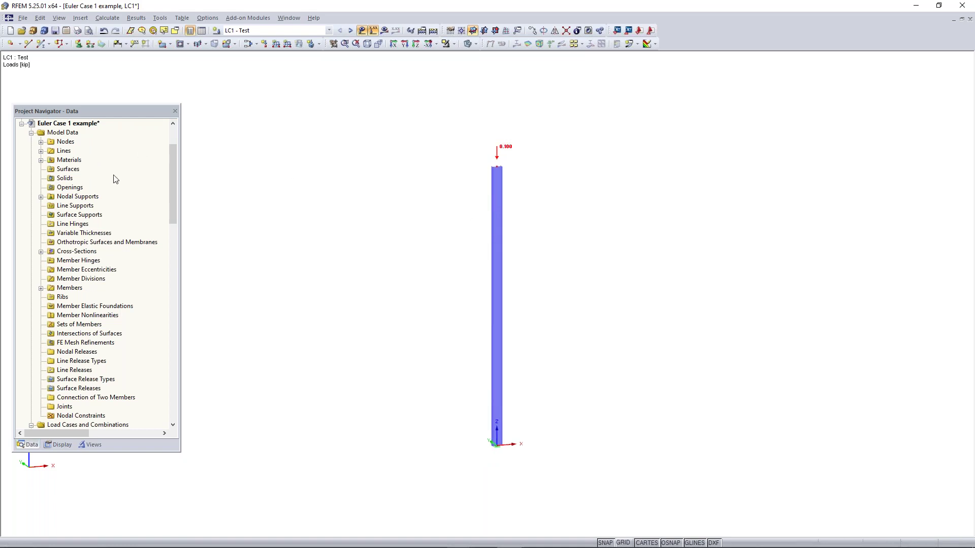
pyautogui.scroll(-1, 113, 178)
pyautogui.scroll(-10, 114, 179)
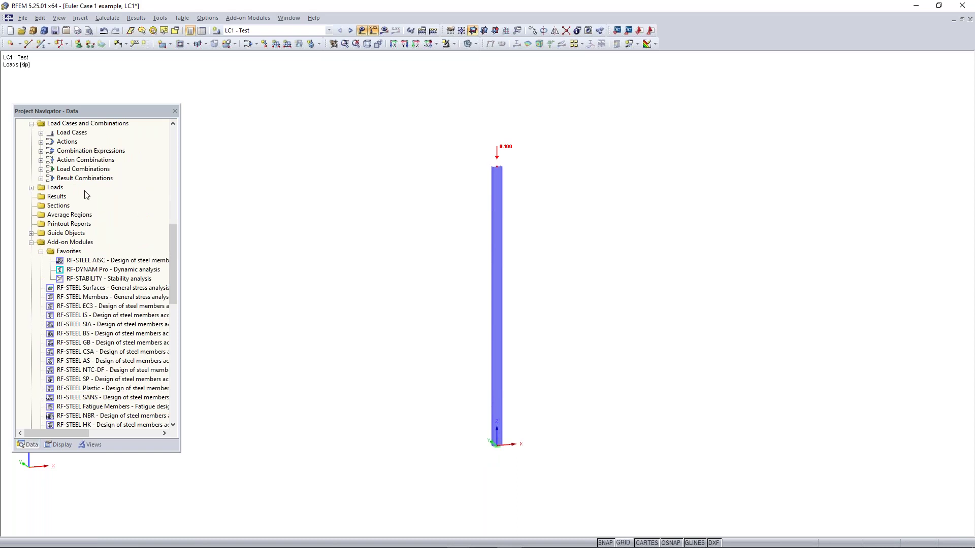
pyautogui.scroll(-2, 104, 253)
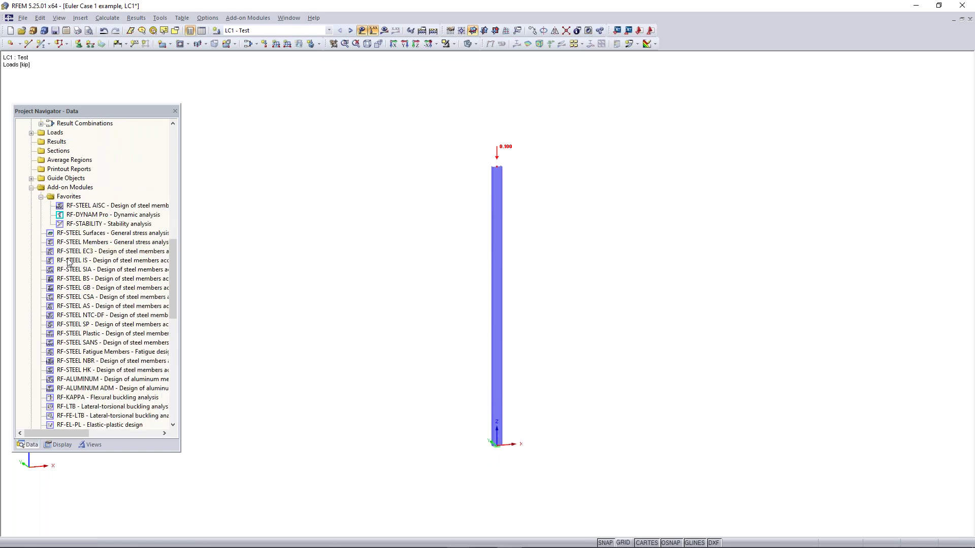
pyautogui.scroll(-3, 103, 211)
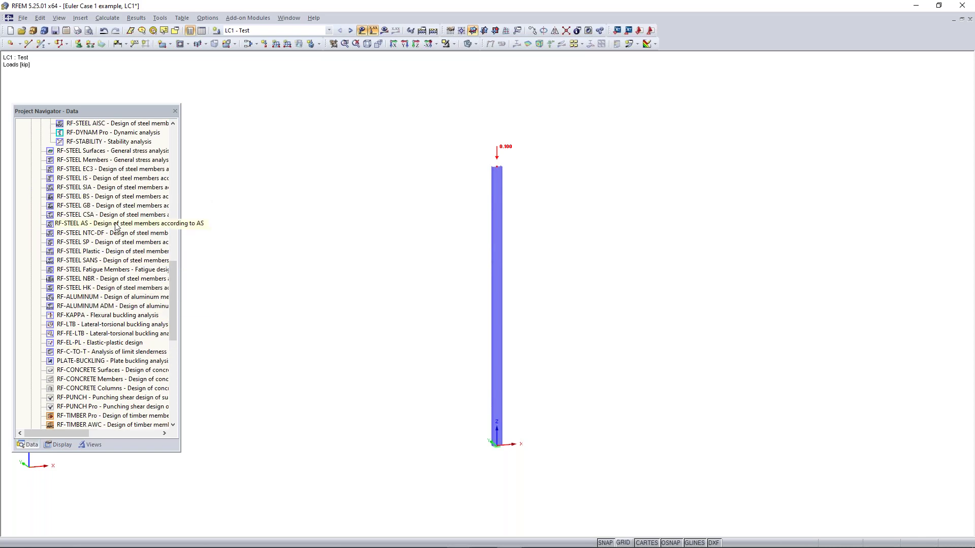
pyautogui.scroll(1, 89, 216)
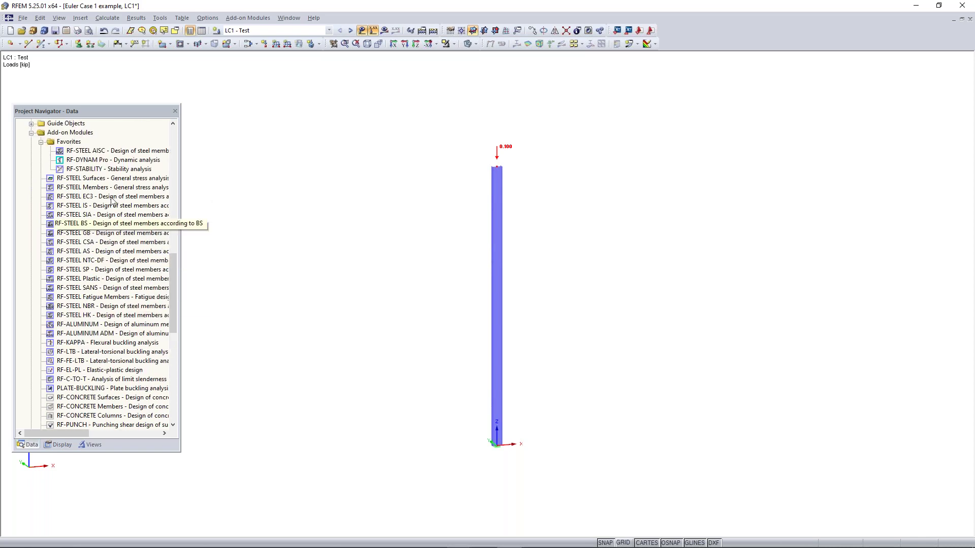
pyautogui.click(41, 142)
pyautogui.click(42, 142)
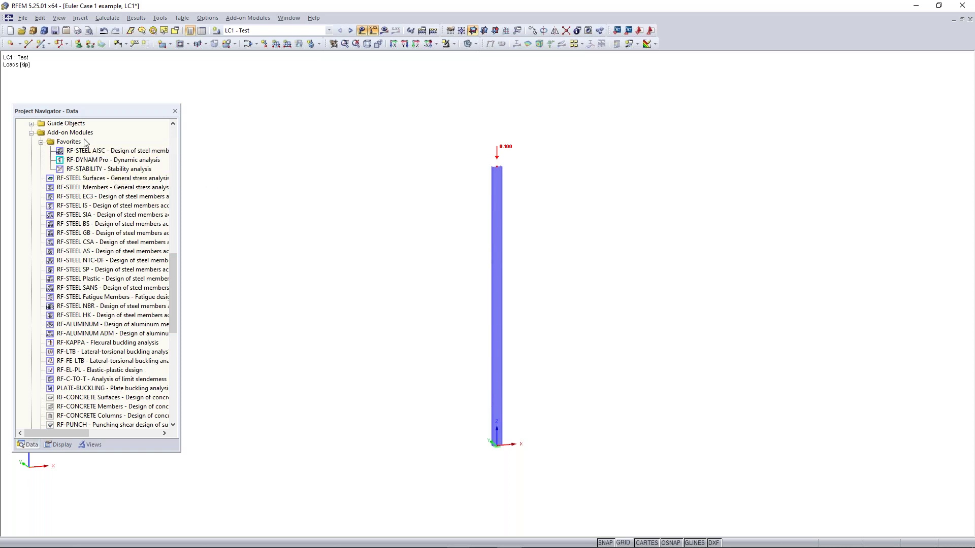
pyautogui.rightClick(117, 197)
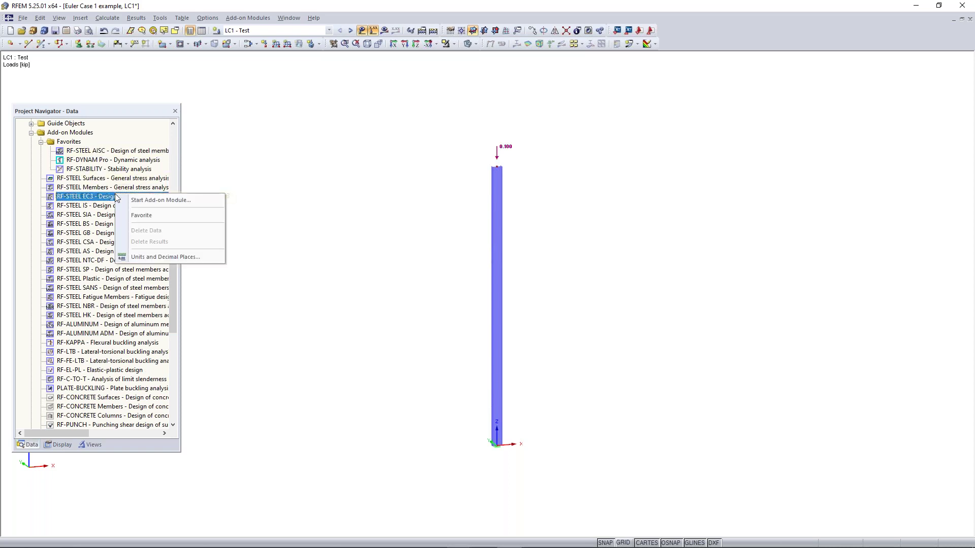
pyautogui.click(143, 216)
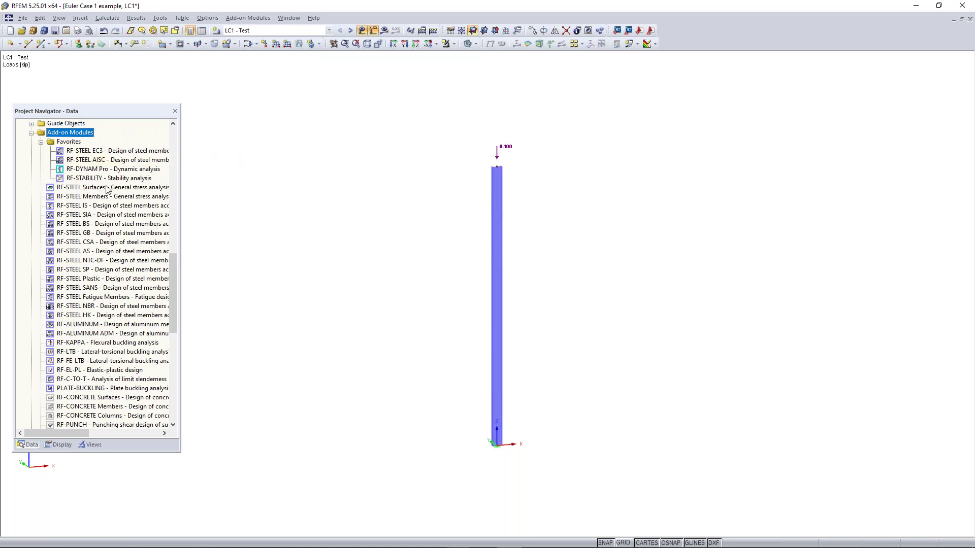
# Start the RF-STABILITY add-on module from the favorites and place its window clear of the project navigator
pyautogui.scroll(-3, 116, 206)
pyautogui.scroll(3, 109, 183)
pyautogui.doubleClick(102, 179)
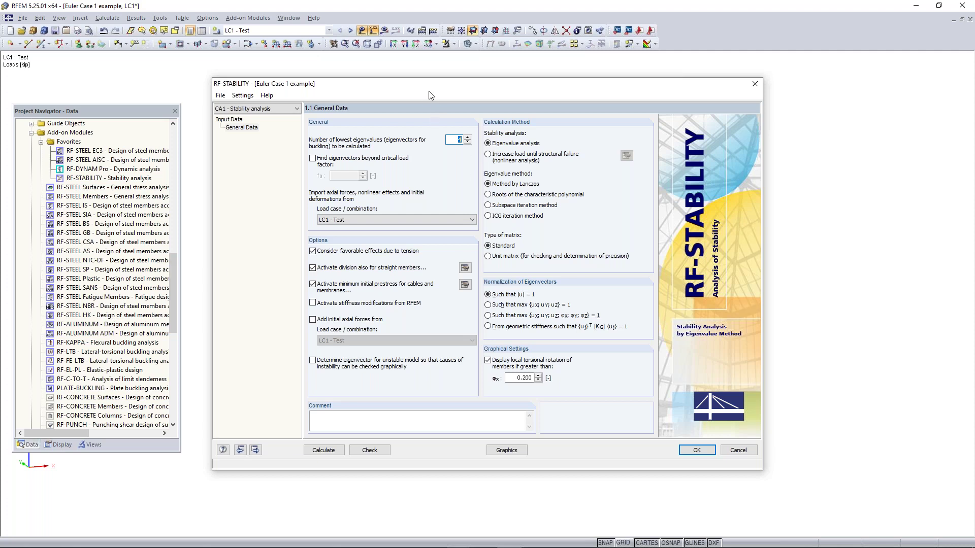
pyautogui.moveTo(432, 94)
pyautogui.mouseDown()
pyautogui.moveTo(467, 83)
pyautogui.moveTo(445, 84)
pyautogui.mouseUp()
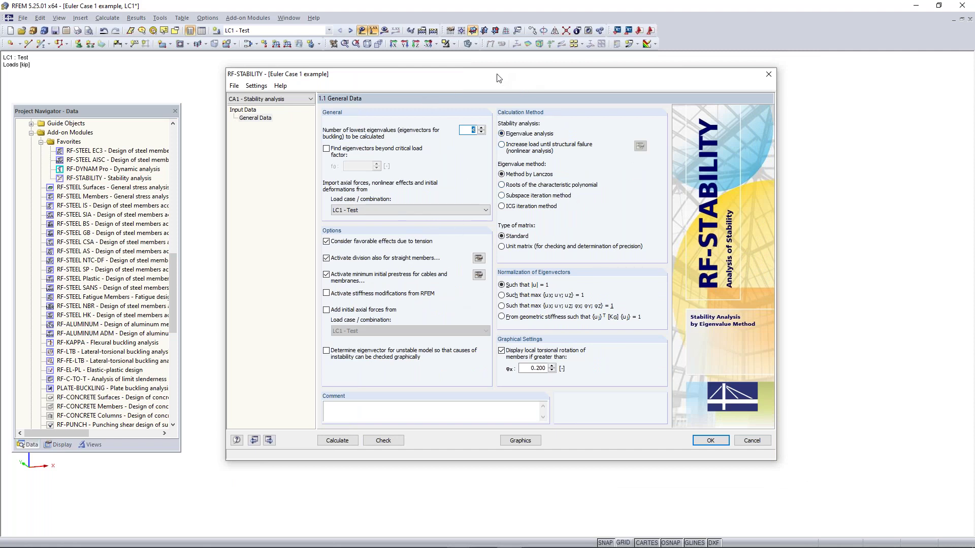
pyautogui.moveTo(490, 72)
pyautogui.mouseDown()
pyautogui.moveTo(514, 74)
pyautogui.moveTo(501, 70)
pyautogui.mouseUp()
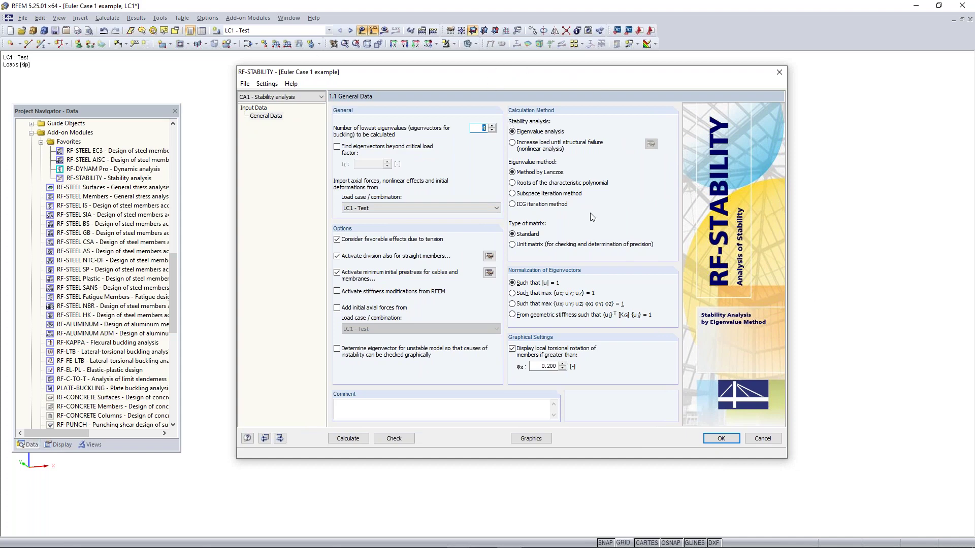
pyautogui.moveTo(503, 72); pyautogui.dragTo(477, 95)
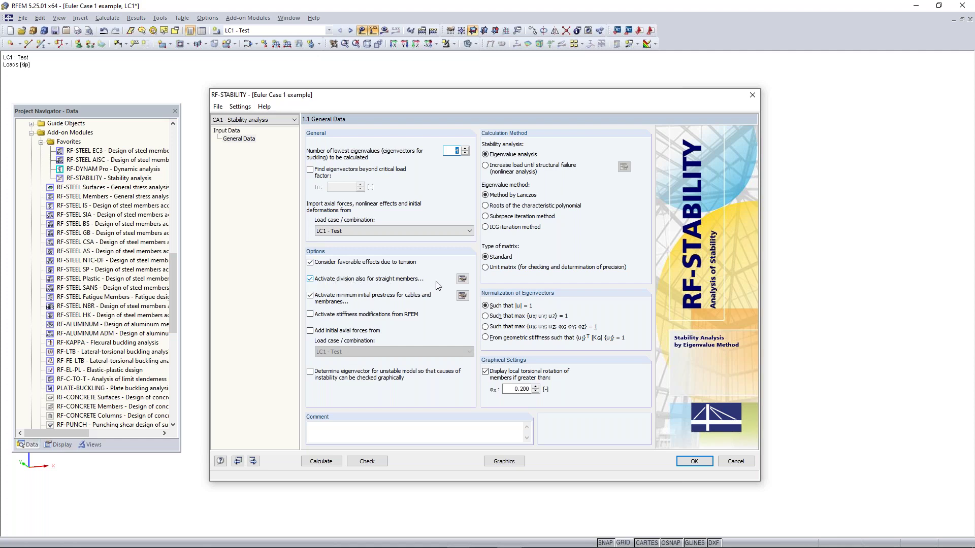
# Check the minimum number of divisions for straight members in the FE mesh settings and accept them
pyautogui.click(462, 279)
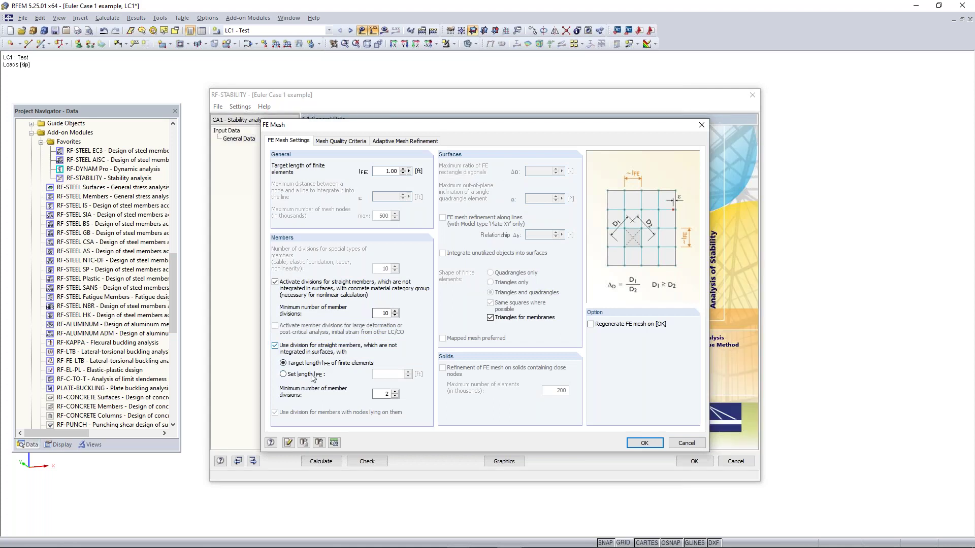
pyautogui.doubleClick(386, 394)
pyautogui.click(644, 443)
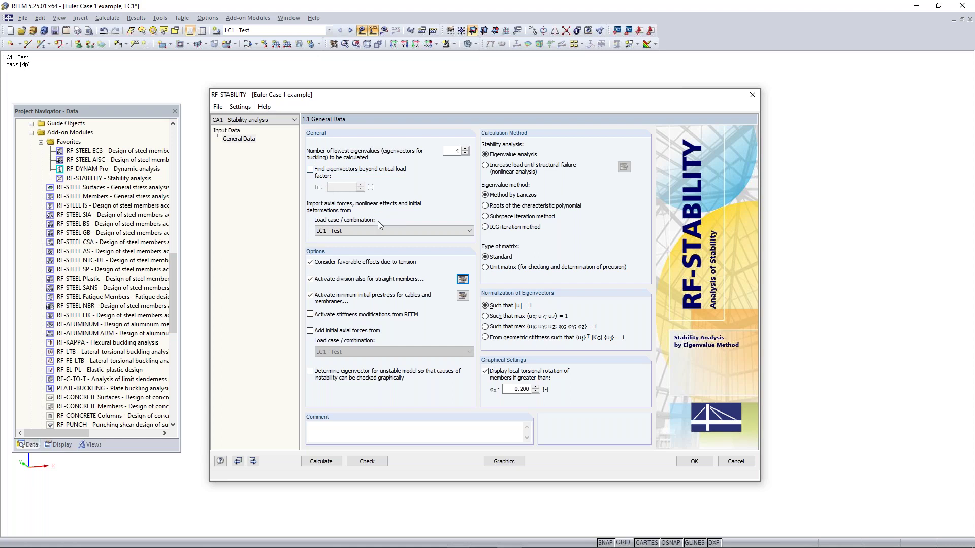
# Keep LC1 - Test as the load case for importing axial forces and run the stability calculation
pyautogui.click(360, 231)
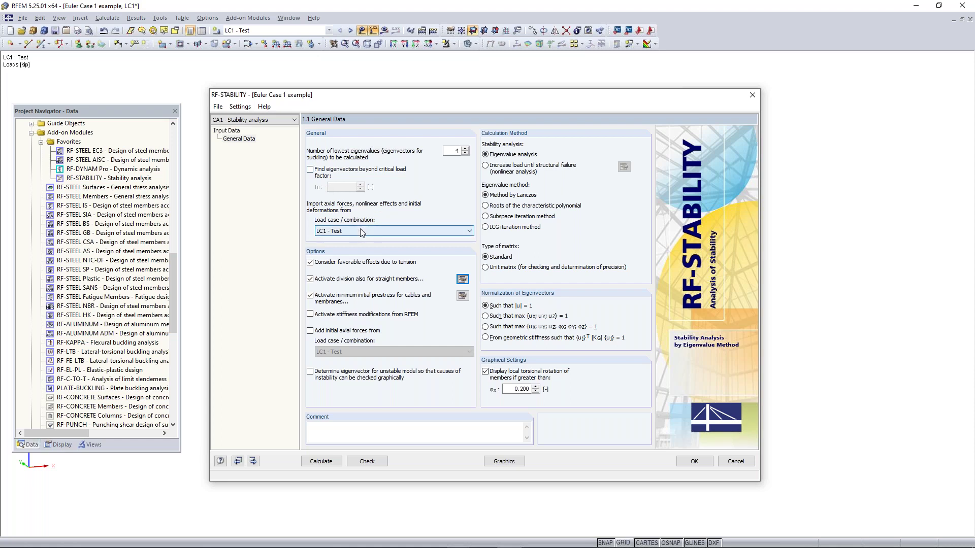
pyautogui.click(360, 231)
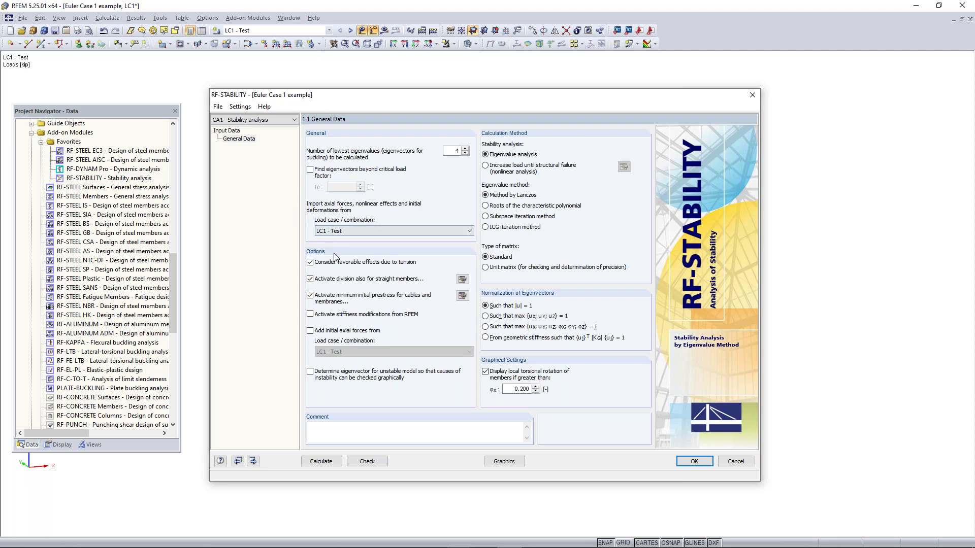
pyautogui.click(330, 233)
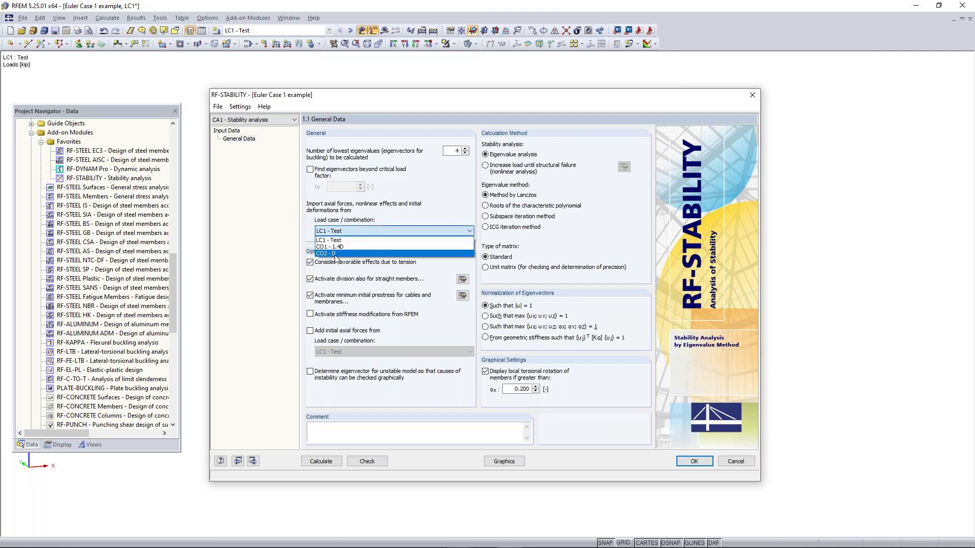
pyautogui.click(338, 240)
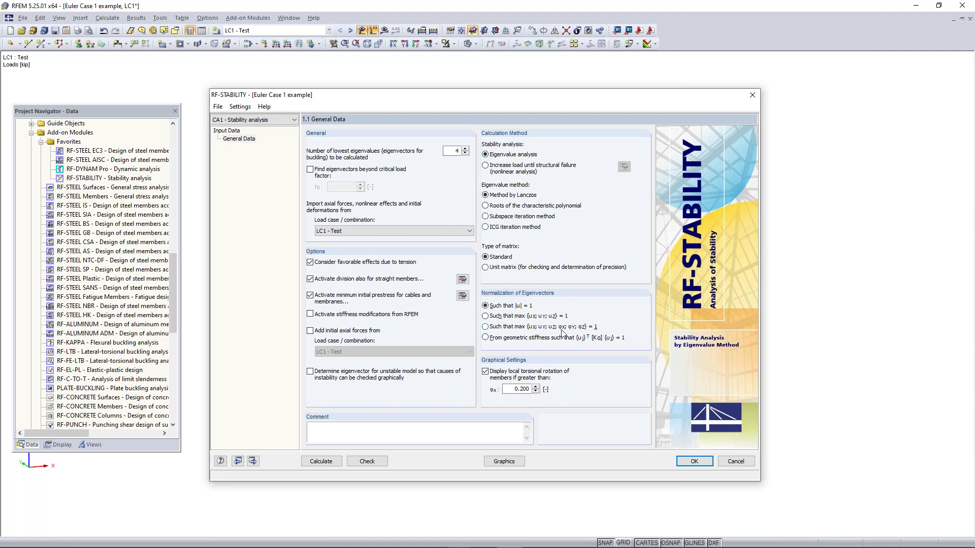
pyautogui.click(321, 461)
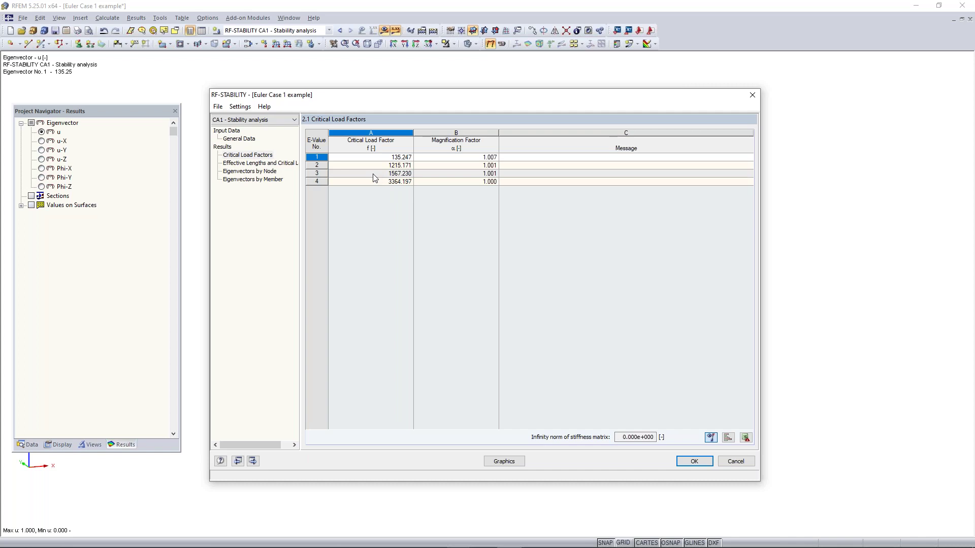
# Examine the first critical load factor and the column's effective lengths and critical loads
pyautogui.click(339, 158)
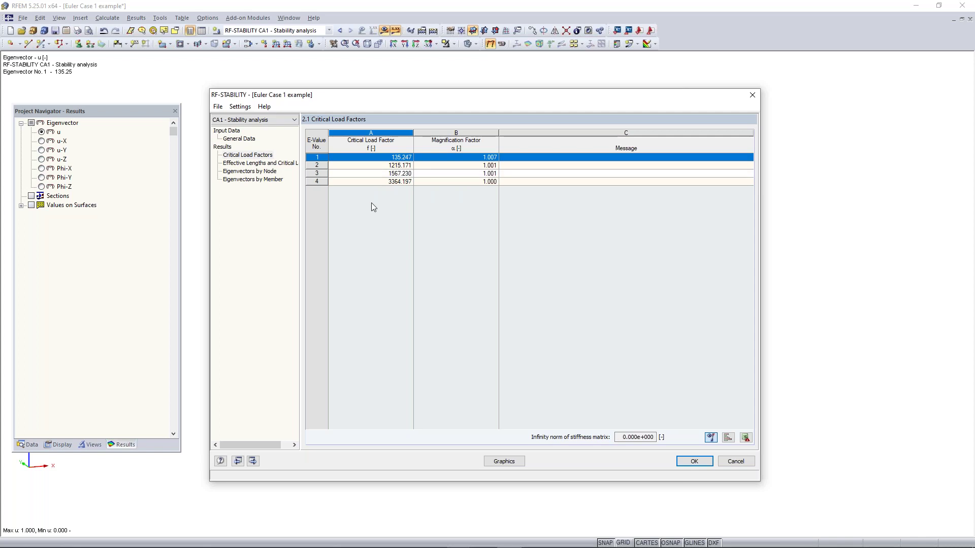
pyautogui.click(270, 163)
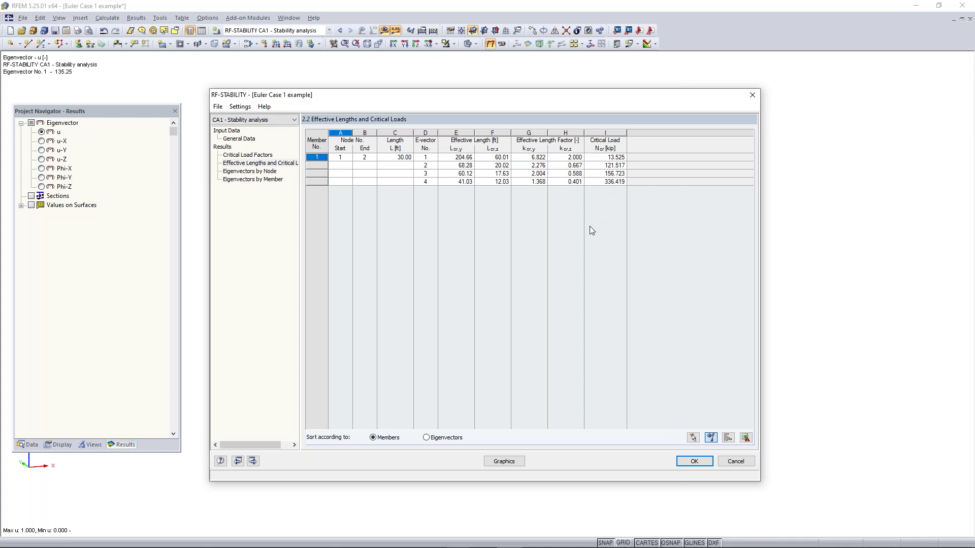
# Display the stability results graphically and examine the column's first buckling mode from several directions
pyautogui.click(514, 461)
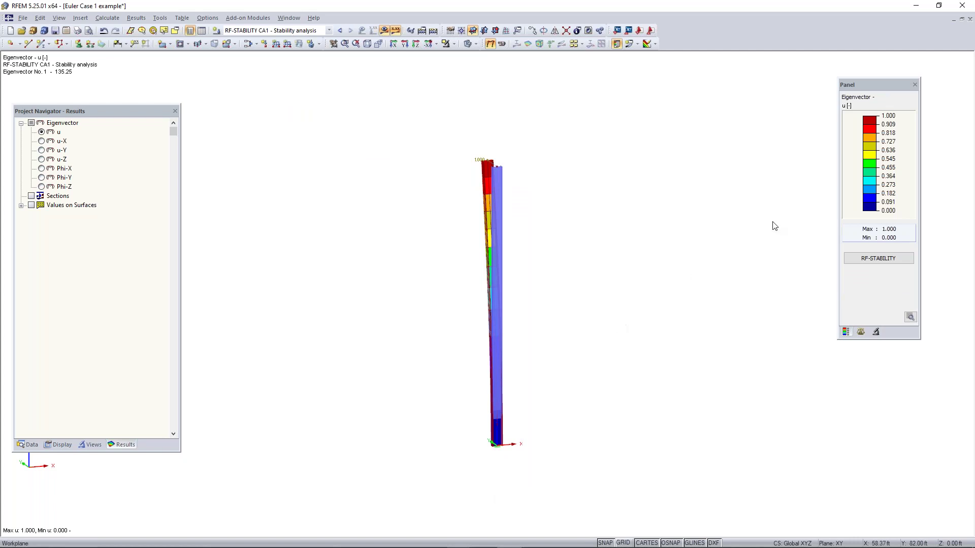
pyautogui.keyDown('ctrl'); pyautogui.moveTo(454, 322); pyautogui.dragTo(601, 312, button='middle'); pyautogui.keyUp('ctrl')
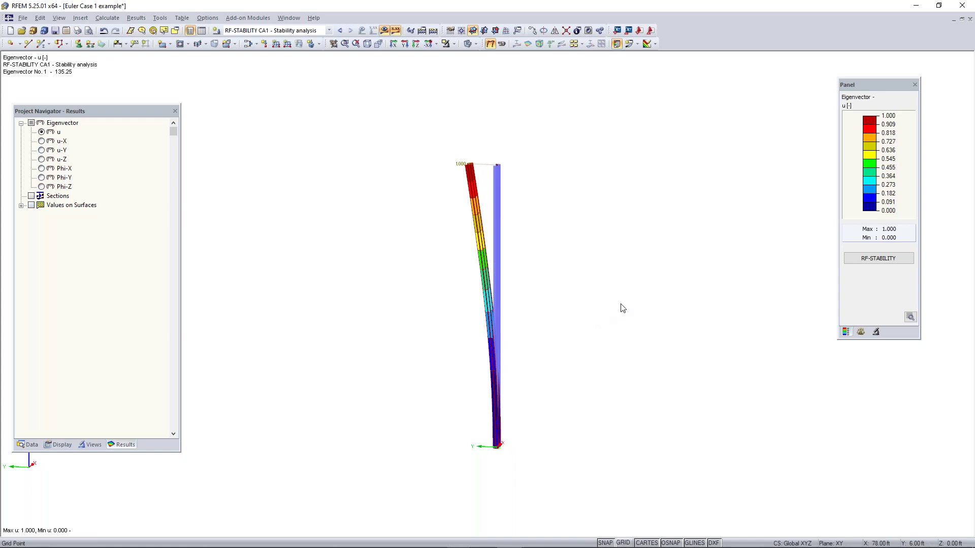
pyautogui.keyDown('ctrl'); pyautogui.moveTo(466, 234); pyautogui.dragTo(429, 245, button='middle'); pyautogui.keyUp('ctrl')
pyautogui.rightClick(429, 244)
pyautogui.click(661, 210)
pyautogui.keyDown('ctrl'); pyautogui.moveTo(662, 213); pyautogui.dragTo(594, 261, button='middle'); pyautogui.keyUp('ctrl')
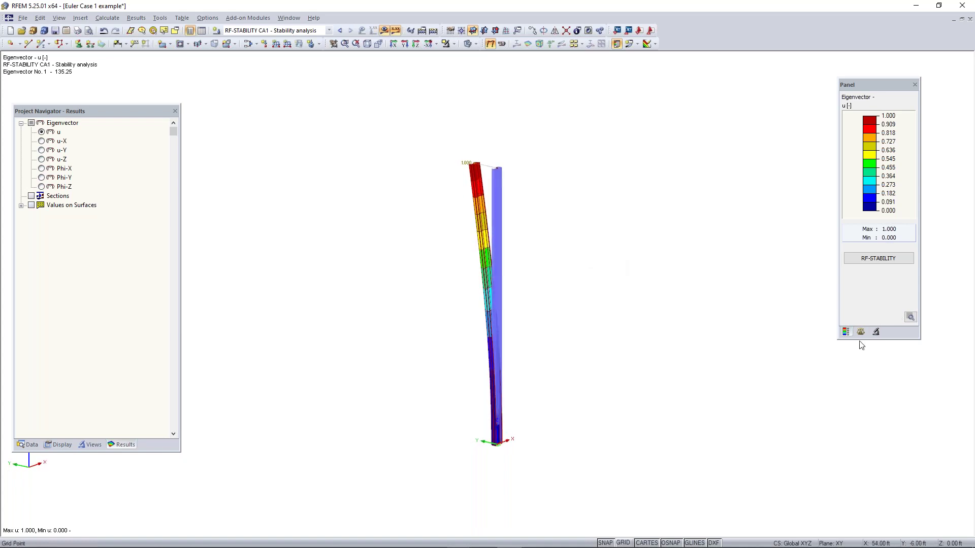
# Switch the displayed mode shape to eigenvector No. 2 and examine the column's second buckling mode
pyautogui.moveTo(869, 85); pyautogui.dragTo(827, 139)
pyautogui.click(815, 384)
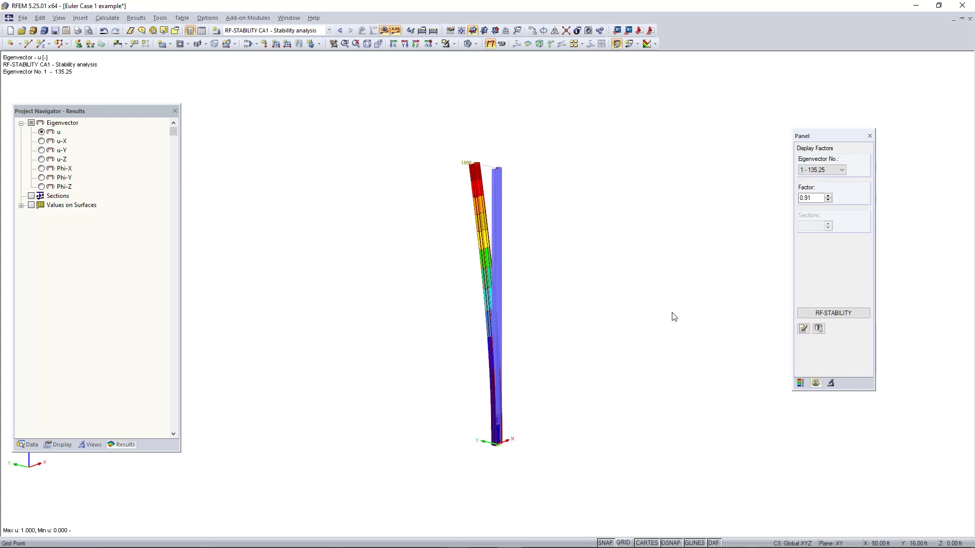
pyautogui.keyDown('ctrl'); pyautogui.moveTo(431, 372); pyautogui.dragTo(447, 347, button='middle'); pyautogui.keyUp('ctrl')
pyautogui.rightClick(447, 347)
pyautogui.click(620, 224)
pyautogui.scroll(-1, 843, 171)
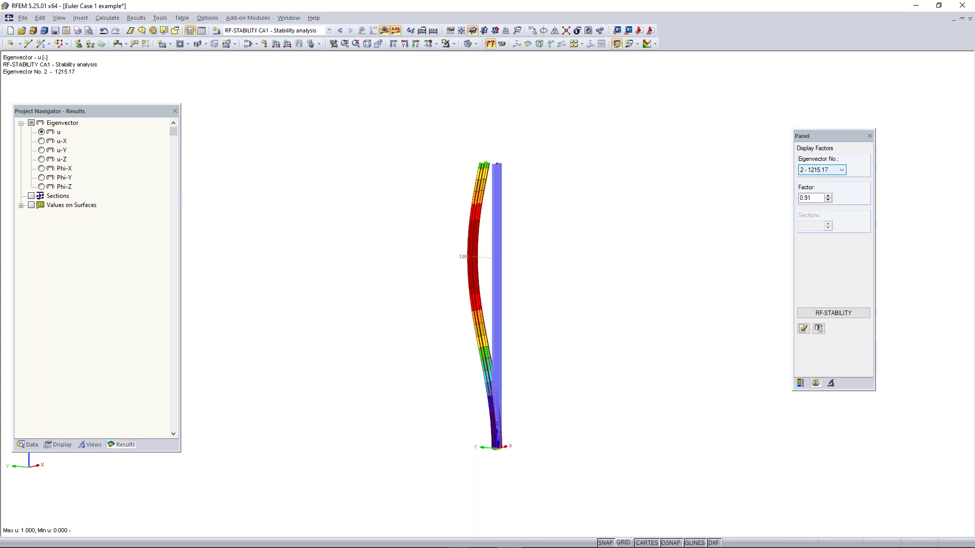
pyautogui.scroll(-1, 842, 172)
pyautogui.scroll(-1, 843, 172)
pyautogui.scroll(1, 842, 171)
pyautogui.keyDown('ctrl'); pyautogui.moveTo(590, 244); pyautogui.dragTo(665, 231, button='middle'); pyautogui.keyUp('ctrl')
pyautogui.scroll(-1, 841, 171)
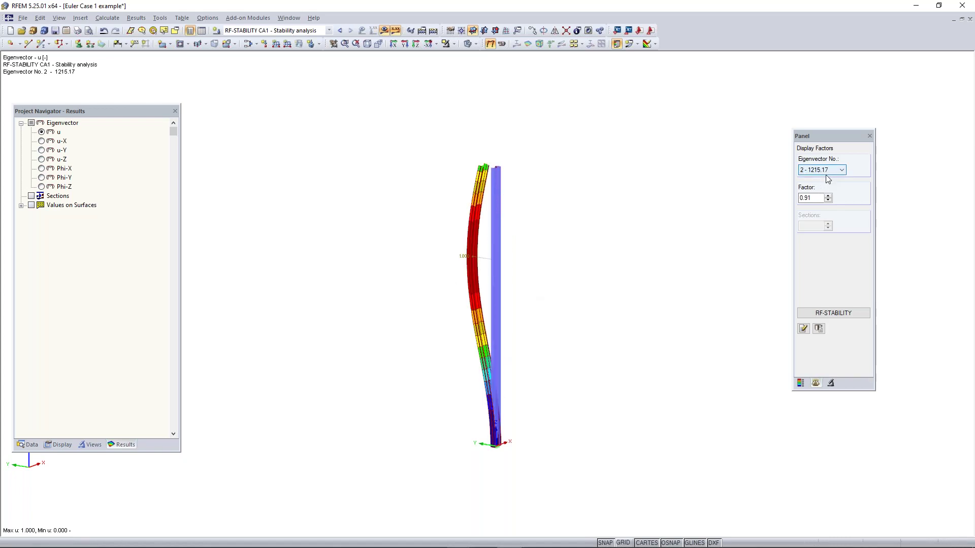
# Return the displayed mode shape to eigenvector No. 1 and show the column's local member axes
pyautogui.scroll(1, 826, 176)
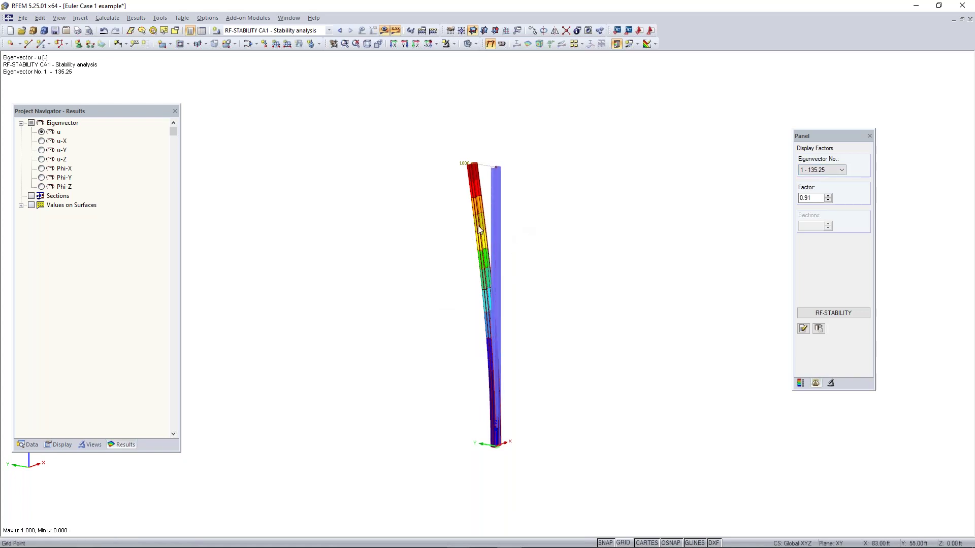
pyautogui.scroll(1, 485, 225)
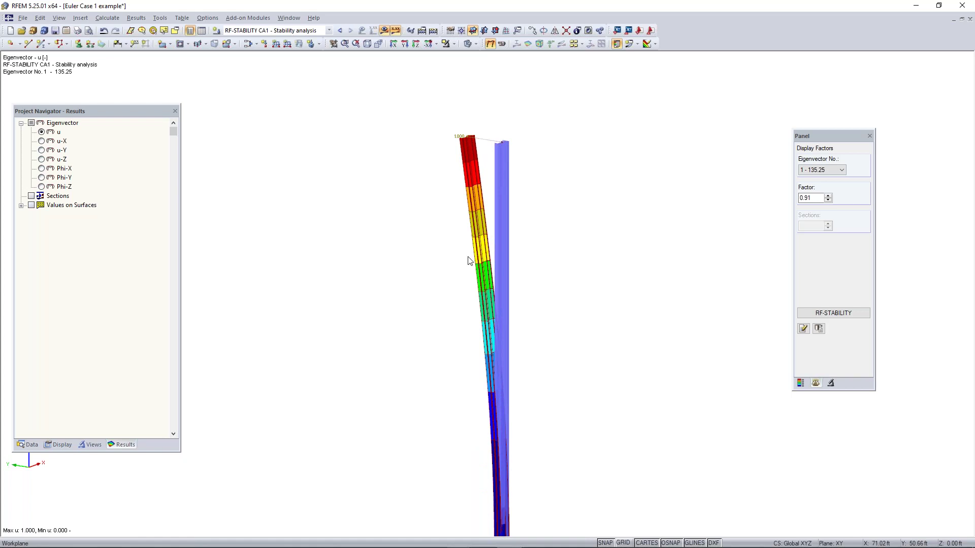
pyautogui.moveTo(527, 307); pyautogui.dragTo(544, 269, button='middle')
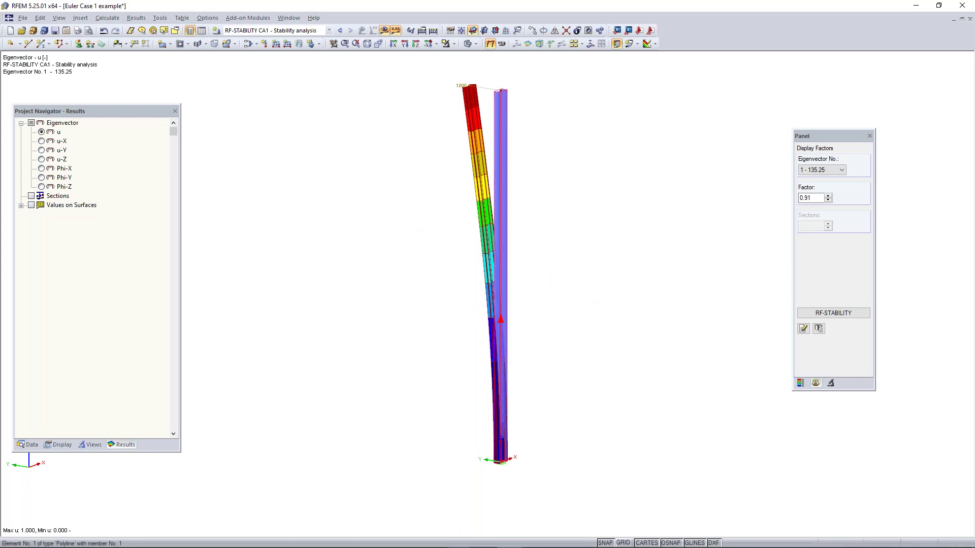
pyautogui.rightClick(501, 325)
pyautogui.click(540, 289)
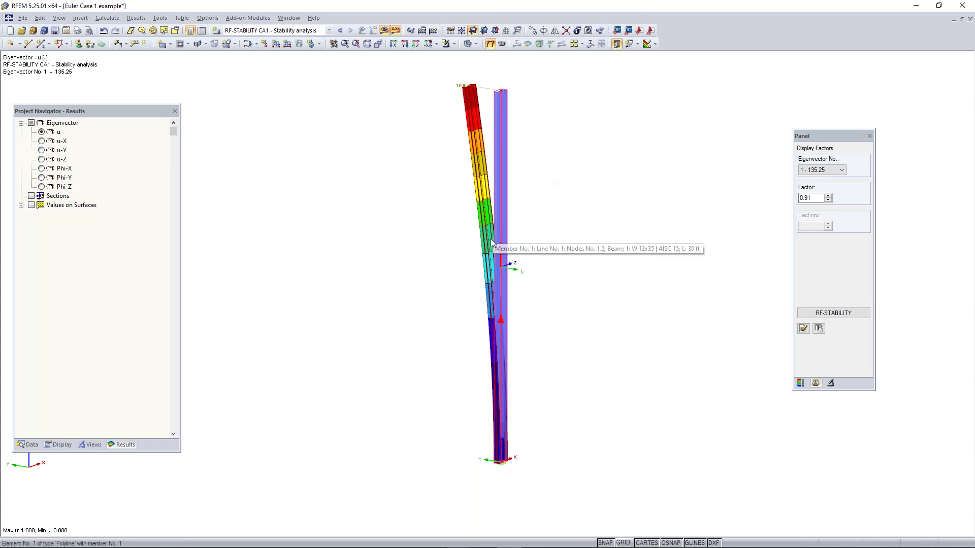
# Examine the cross-section properties of the column's W 12x35 section, including both moments of inertia
pyautogui.doubleClick(501, 330)
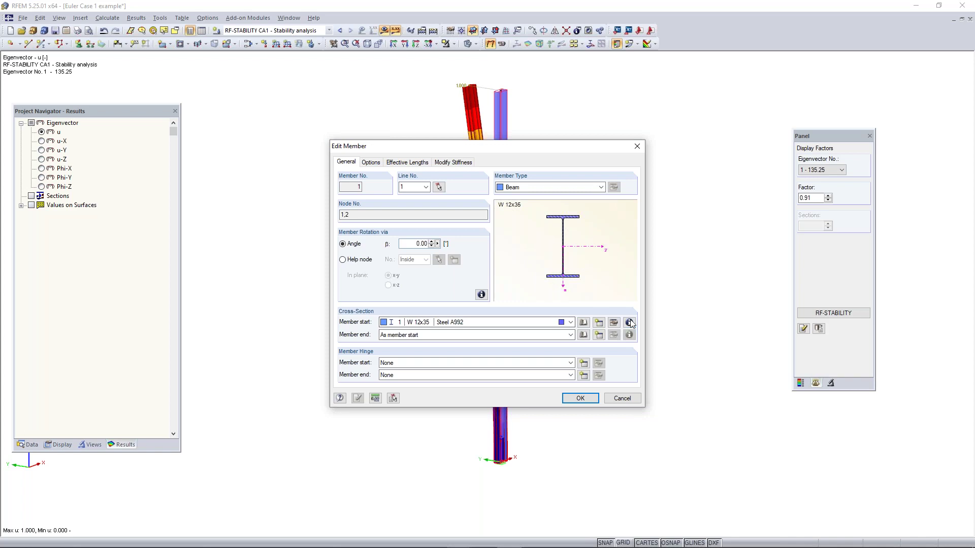
pyautogui.click(629, 323)
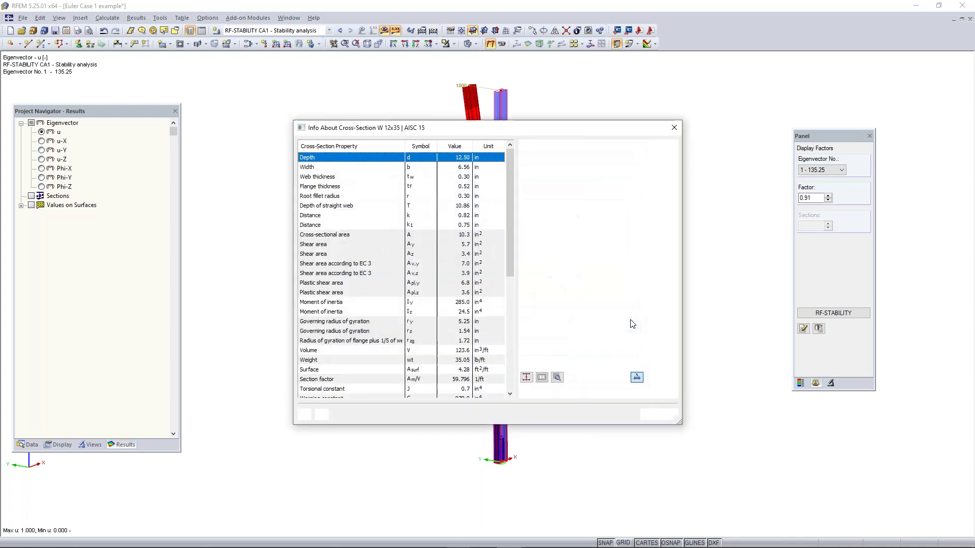
pyautogui.scroll(-1, 436, 286)
pyautogui.scroll(1, 446, 286)
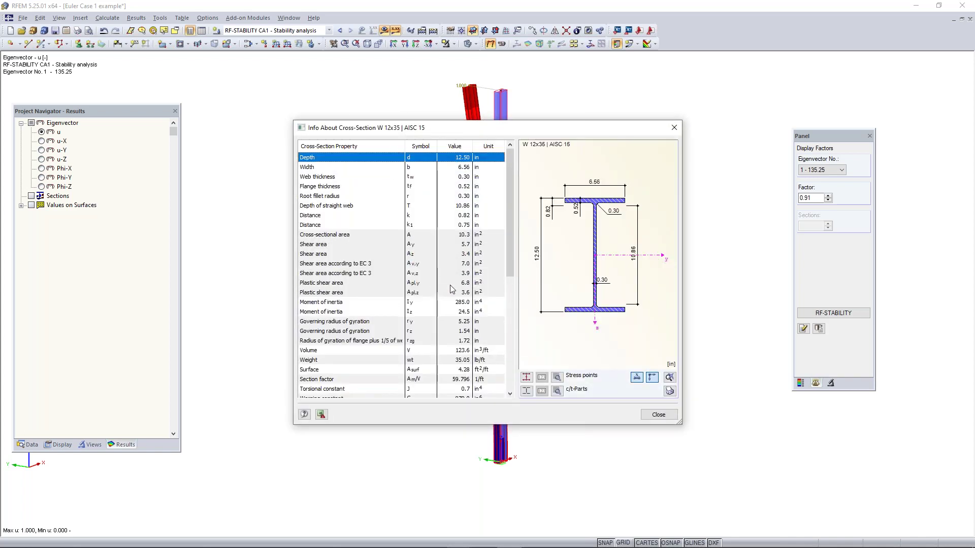
pyautogui.scroll(-1, 453, 293)
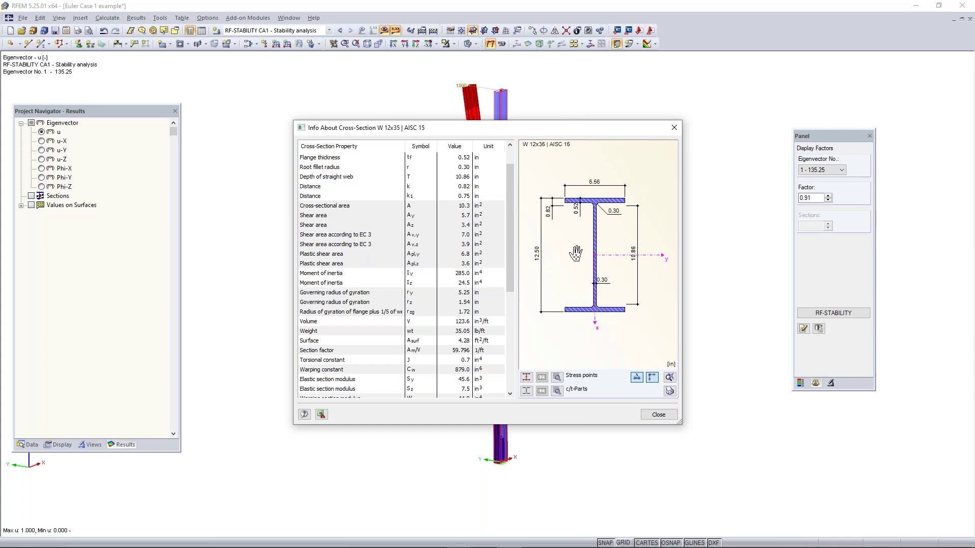
pyautogui.click(675, 129)
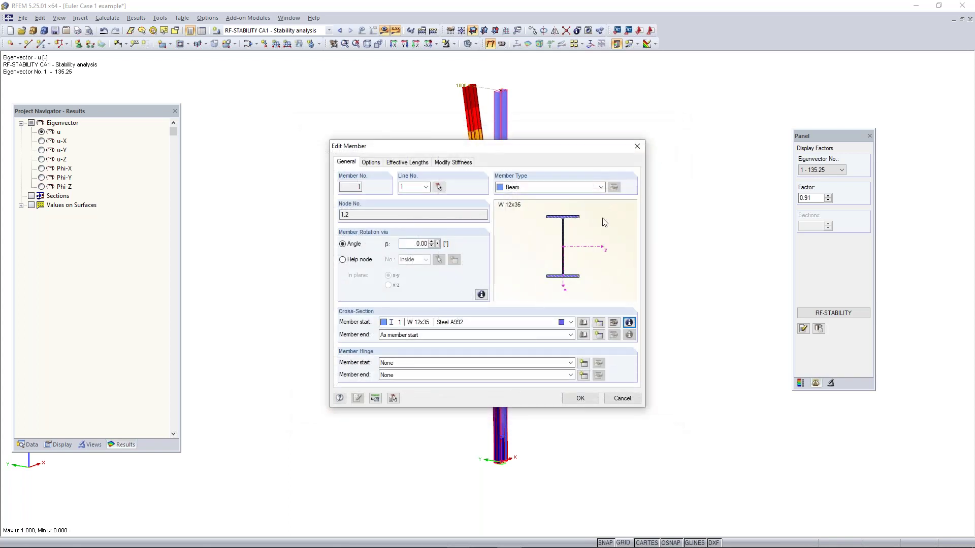
pyautogui.click(639, 148)
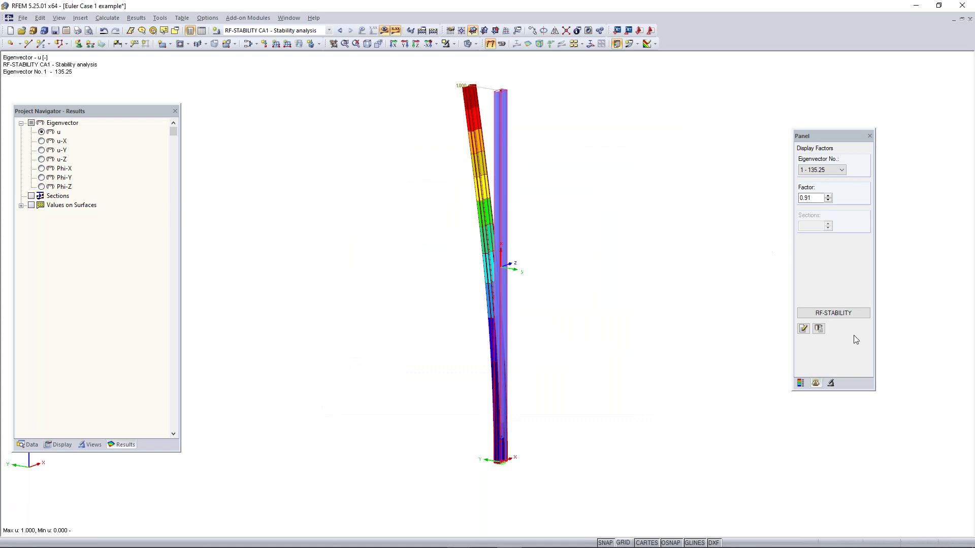
# Review the critical load factors and the column's effective lengths and critical loads in RF-STABILITY
pyautogui.click(28, 445)
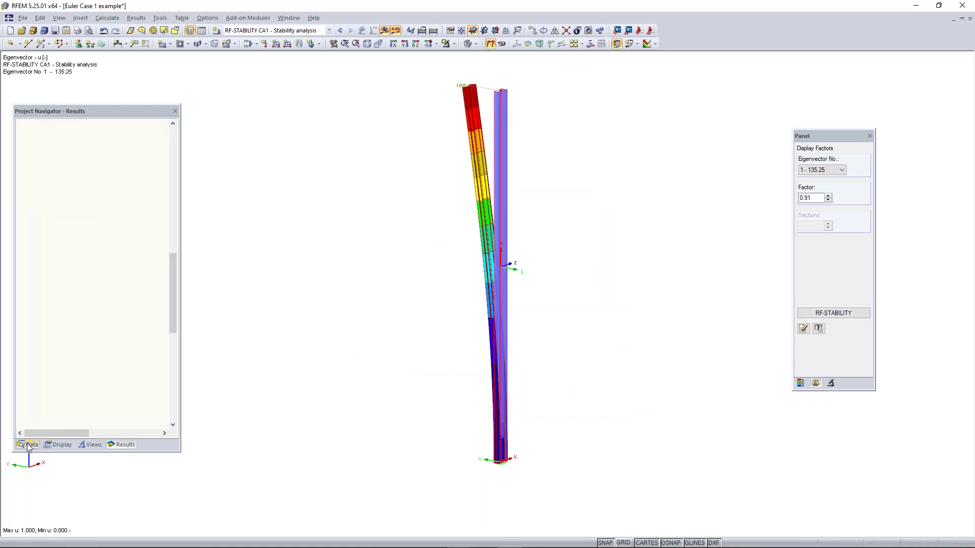
pyautogui.scroll(-1, 89, 377)
pyautogui.scroll(1, 90, 377)
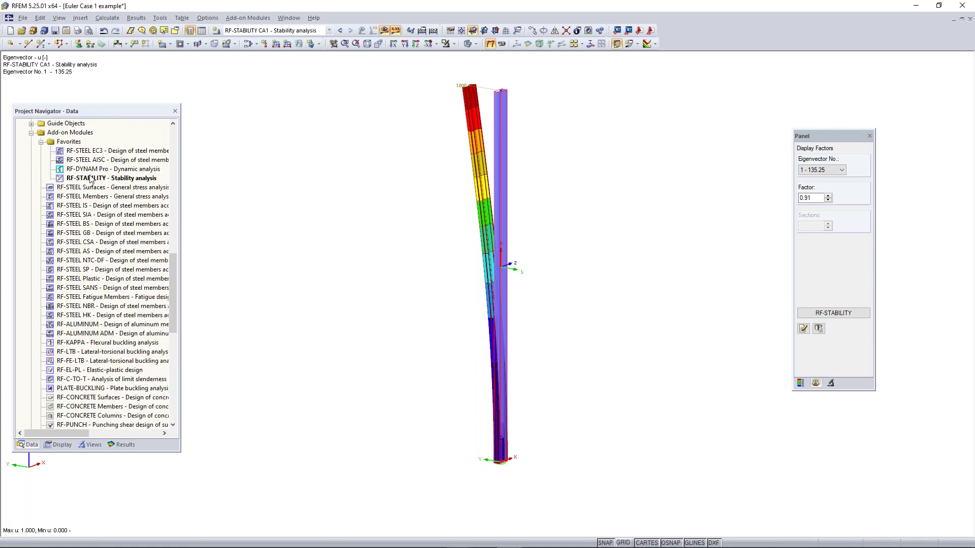
pyautogui.click(837, 314)
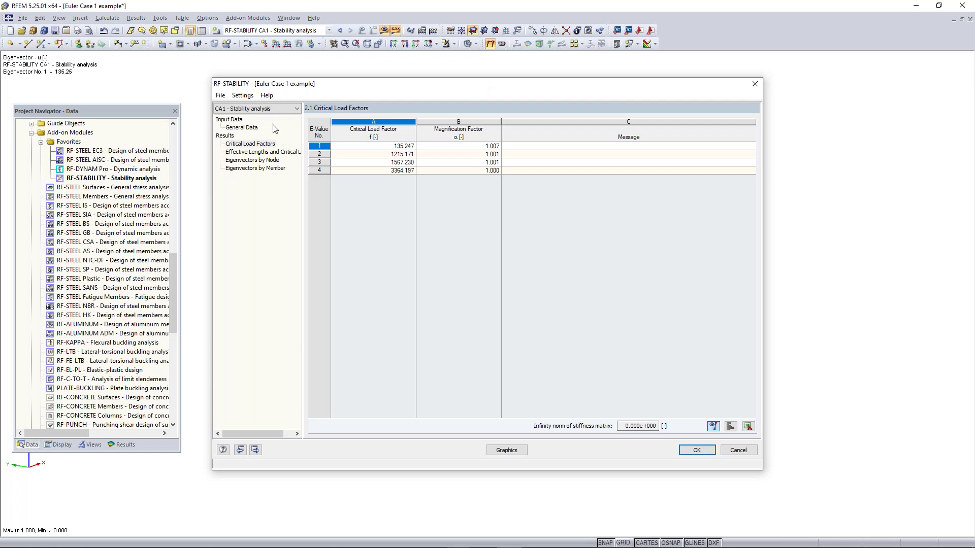
pyautogui.click(262, 152)
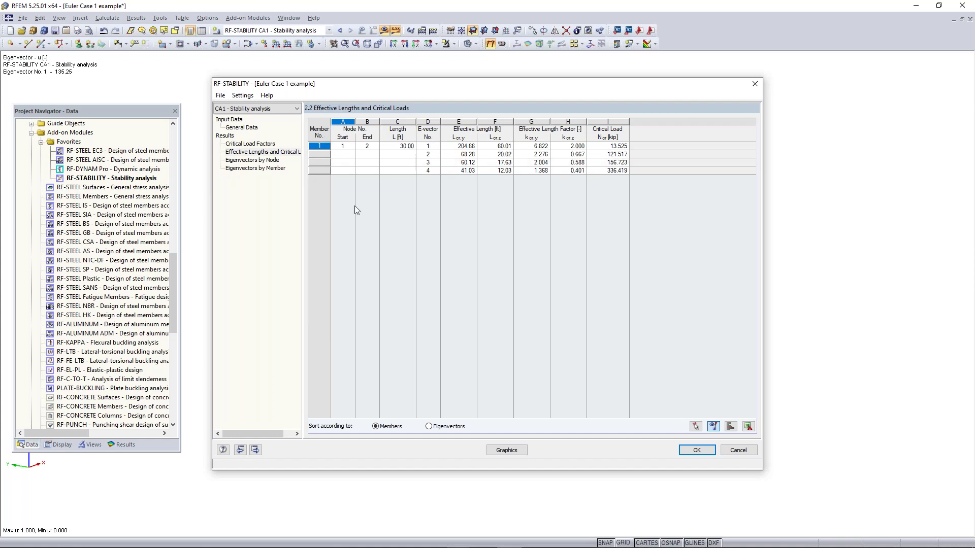
pyautogui.click(754, 84)
# Display load case LC1 - Test and set the vertical force PZ of the nodal load on the column's top node to -14 kip
pyautogui.moveTo(546, 113); pyautogui.dragTo(512, 166, button='middle')
pyautogui.scroll(-2, 512, 166)
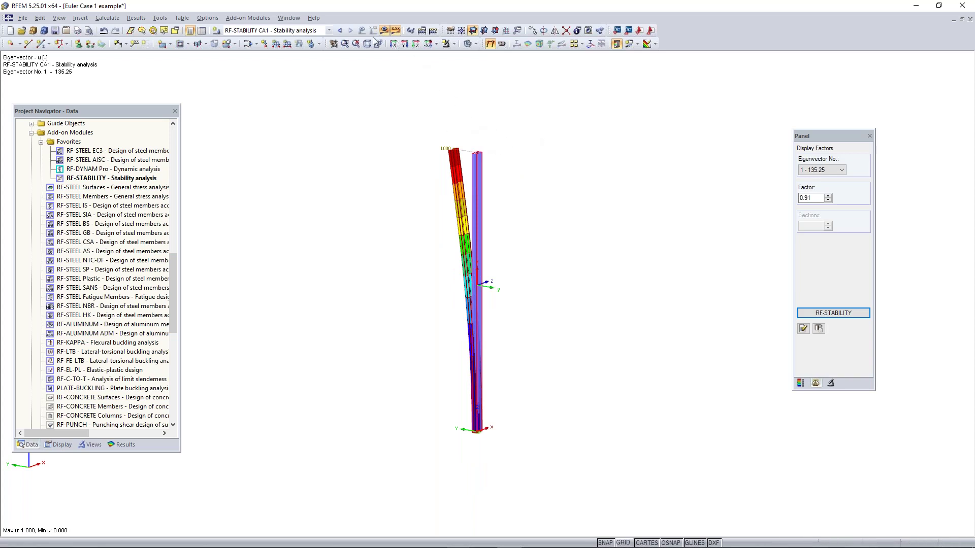
pyautogui.click(277, 30)
pyautogui.click(286, 36)
pyautogui.click(286, 45)
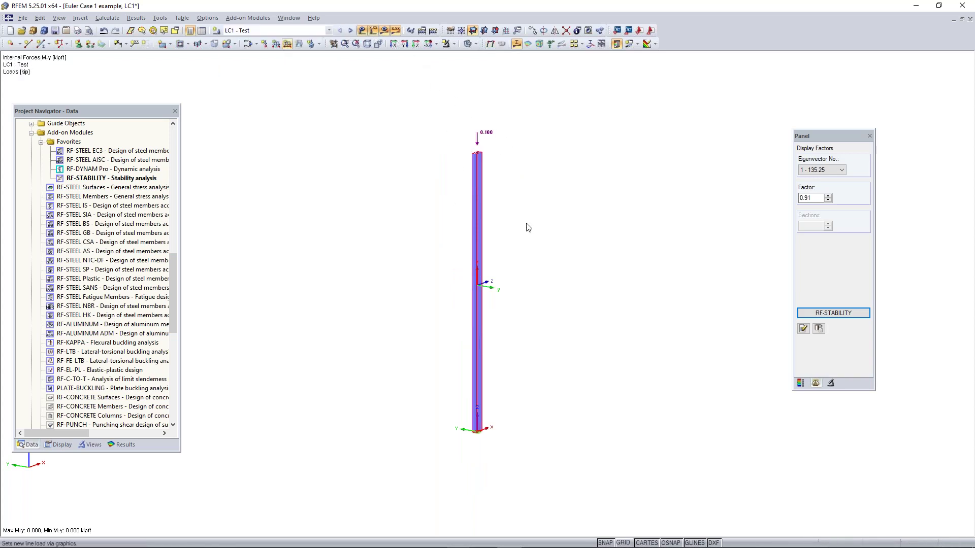
pyautogui.doubleClick(478, 138)
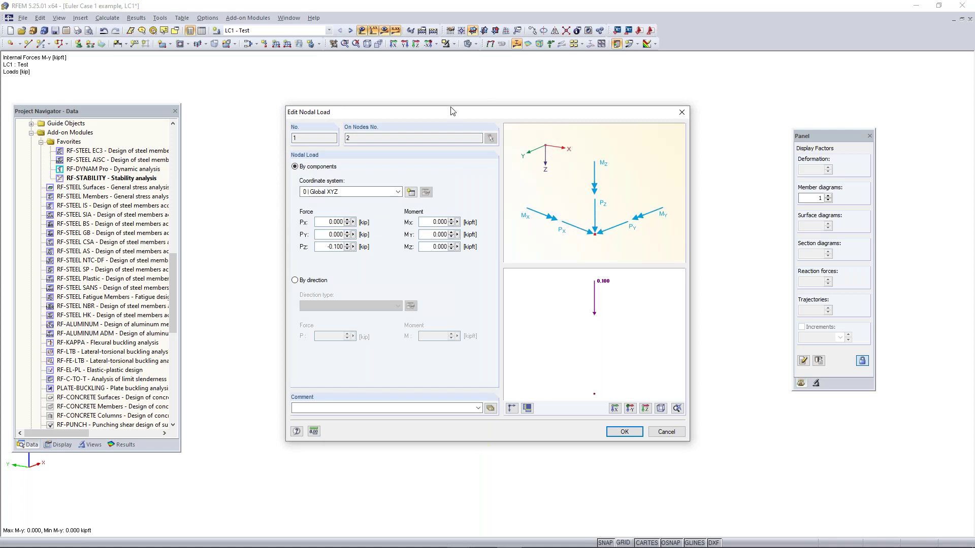
pyautogui.doubleClick(324, 248)
pyautogui.press('BackSpace')
pyautogui.write('-14')
pyautogui.click(624, 432)
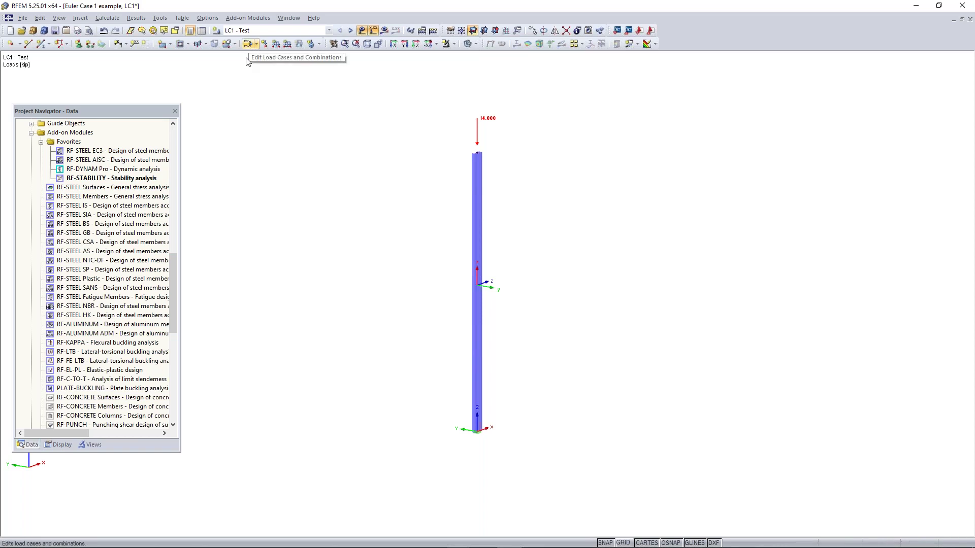
# Try to calculate LC1 by second-order analysis with the 14 kip load on the column
pyautogui.click(384, 32)
pyautogui.click(470, 292)
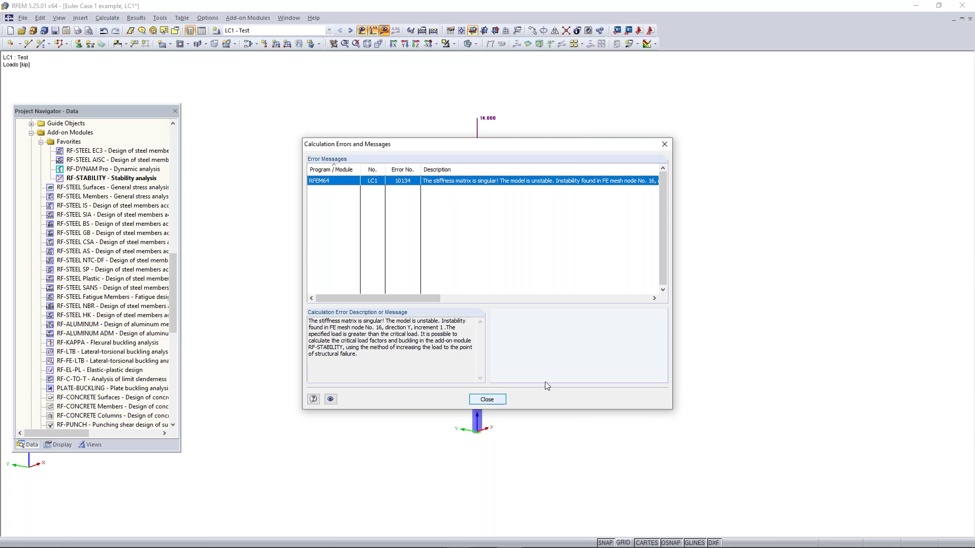
pyautogui.click(486, 400)
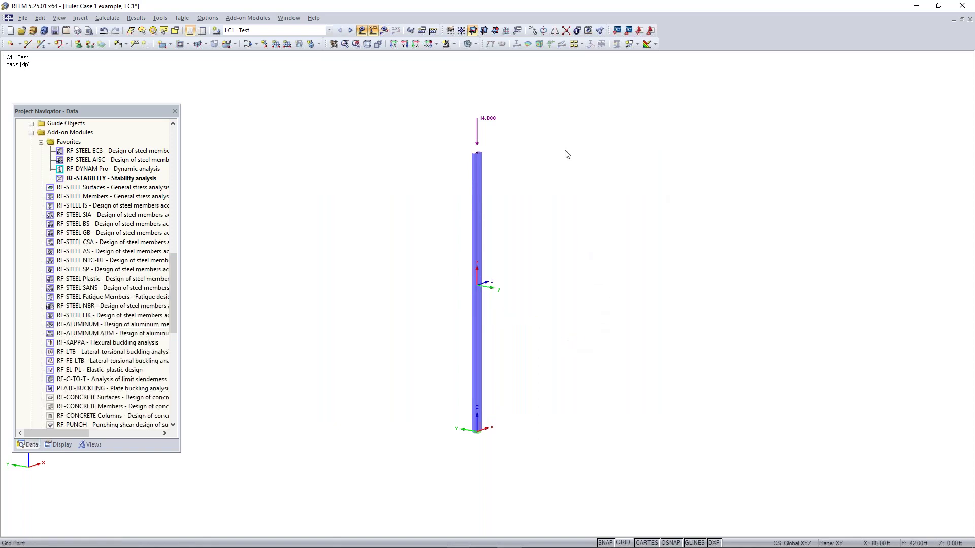
# Set the method of analysis for LC1 - Test to geometrically linear analysis
pyautogui.click(288, 31)
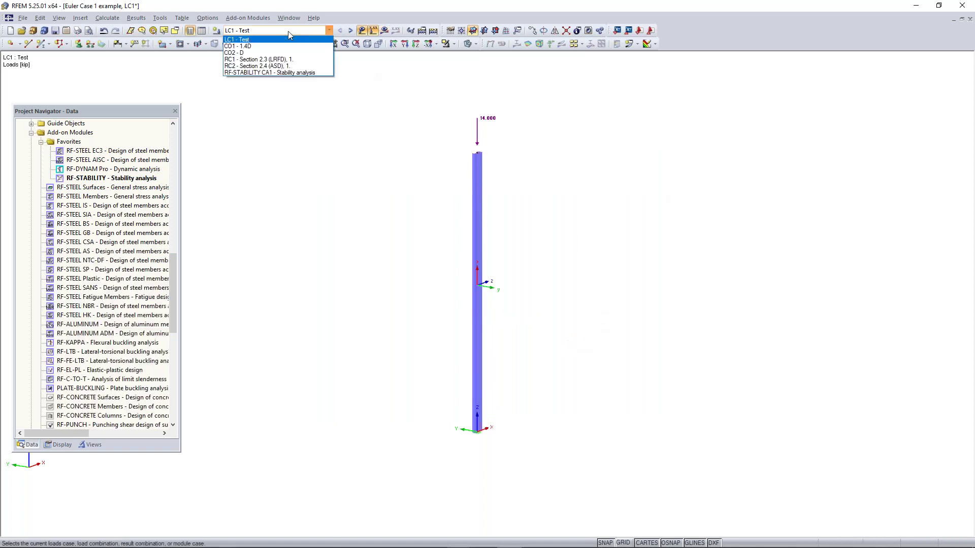
pyautogui.click(288, 31)
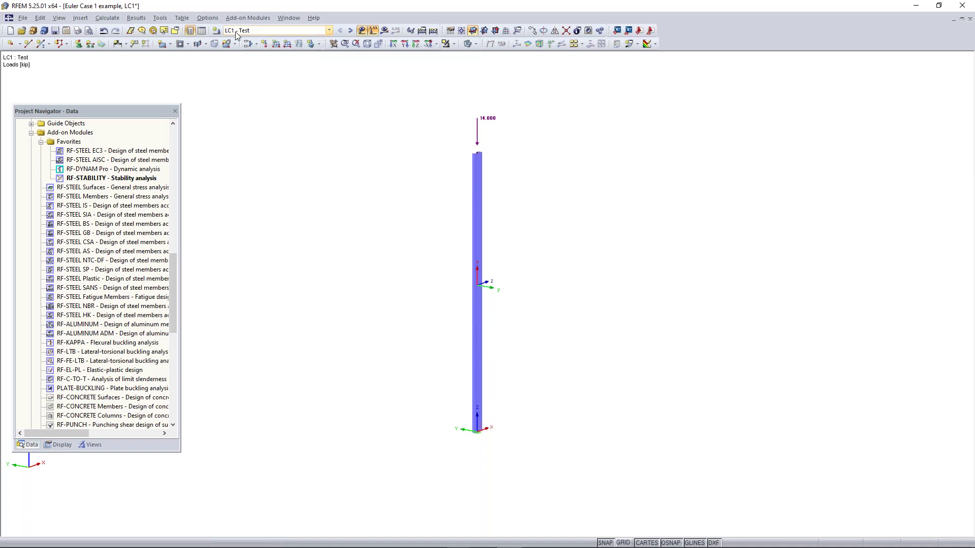
pyautogui.click(249, 45)
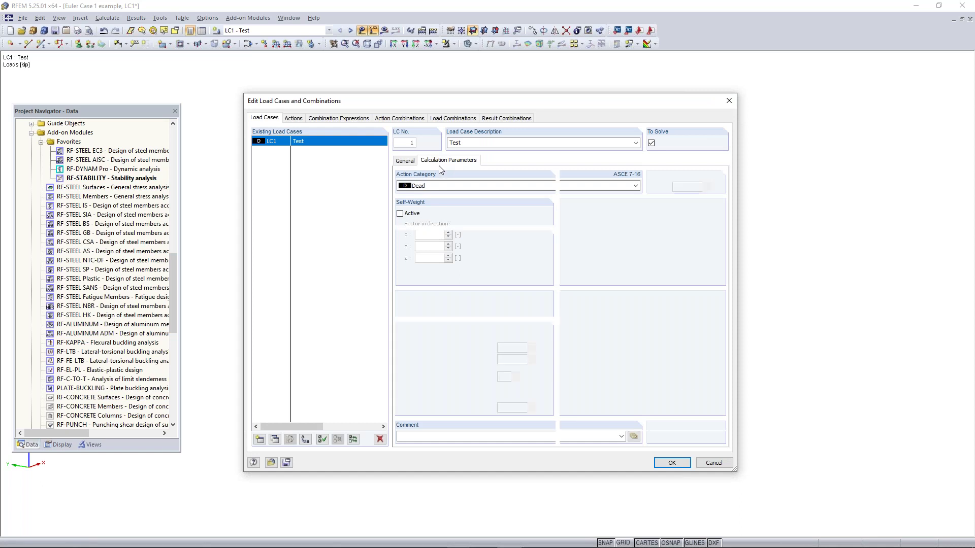
pyautogui.click(441, 161)
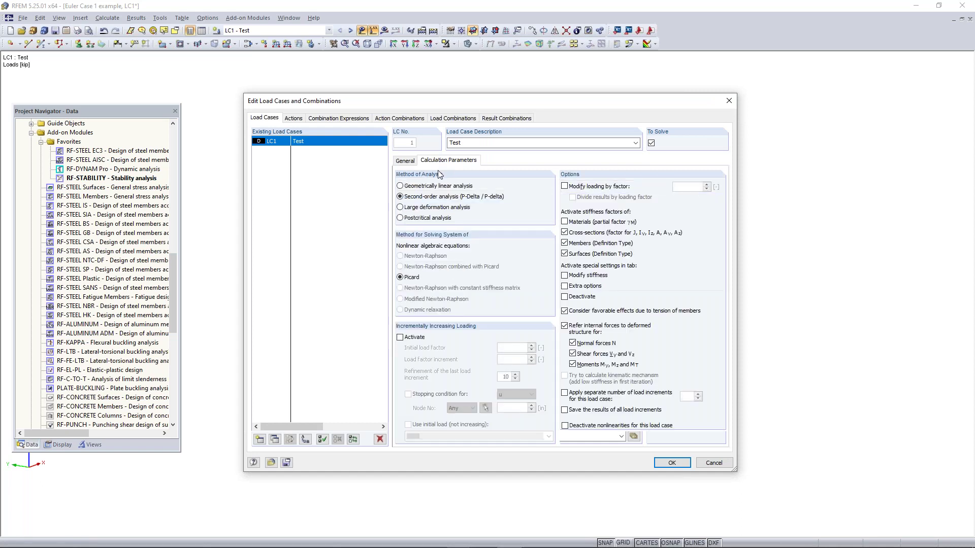
pyautogui.click(411, 188)
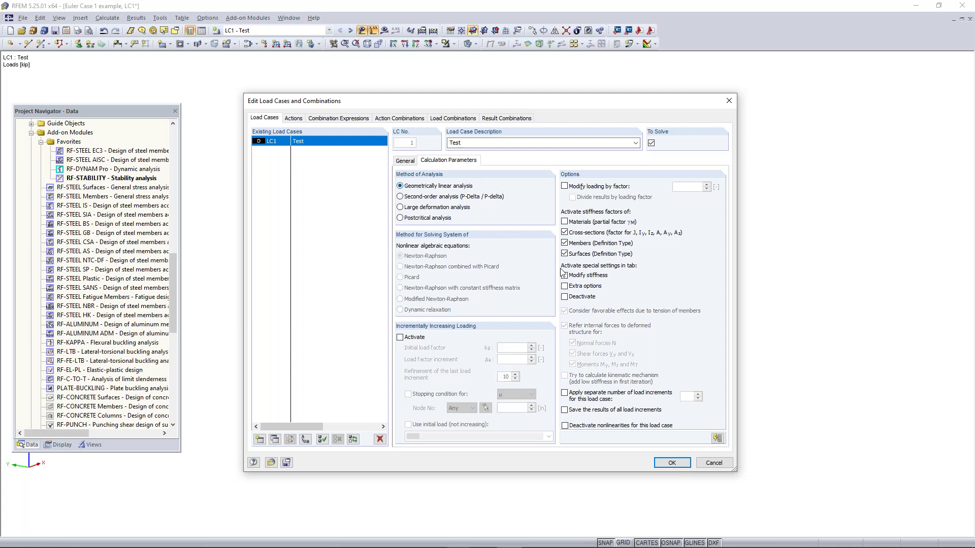
pyautogui.click(672, 463)
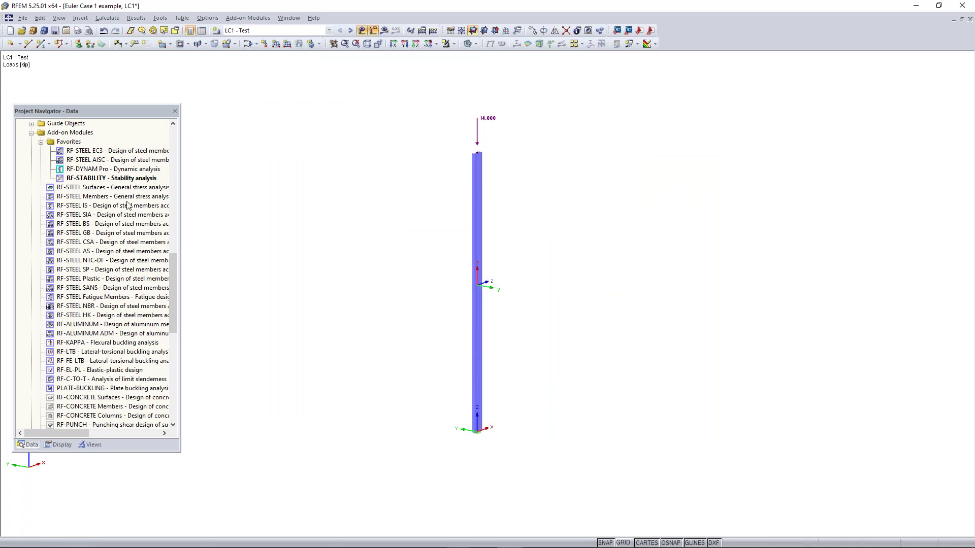
# Run the RF-STABILITY calculation with axial forces imported from LC1 - Test and examine the first critical load factor
pyautogui.doubleClick(119, 179)
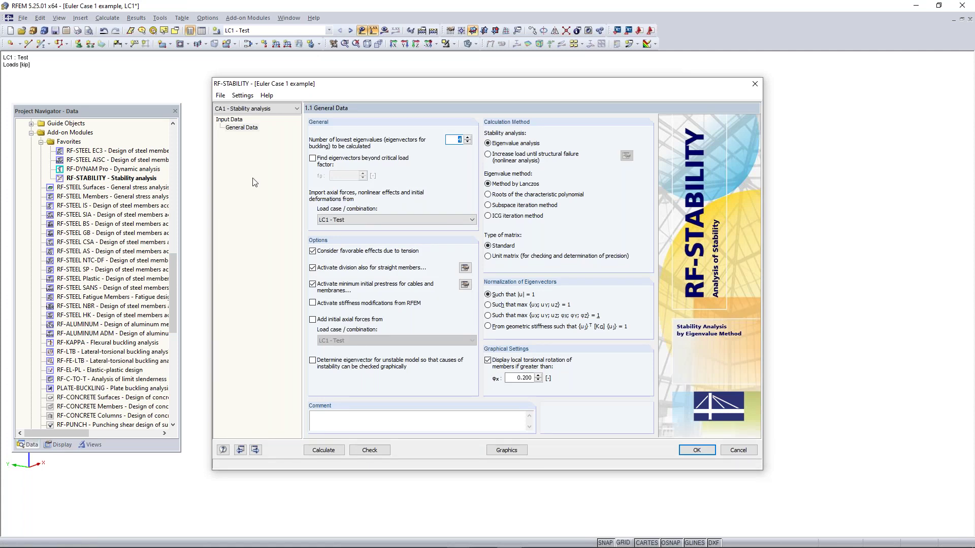
pyautogui.click(368, 220)
pyautogui.click(369, 224)
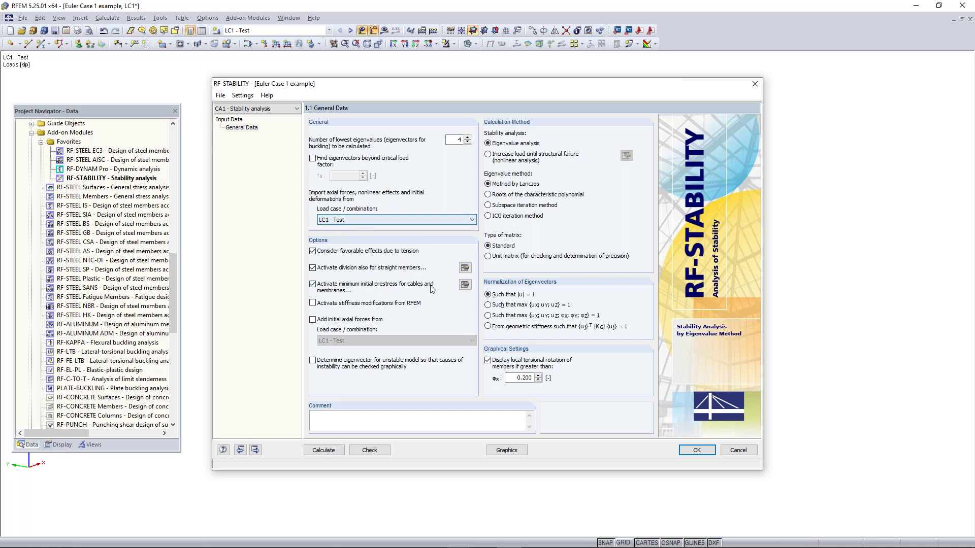
pyautogui.click(323, 451)
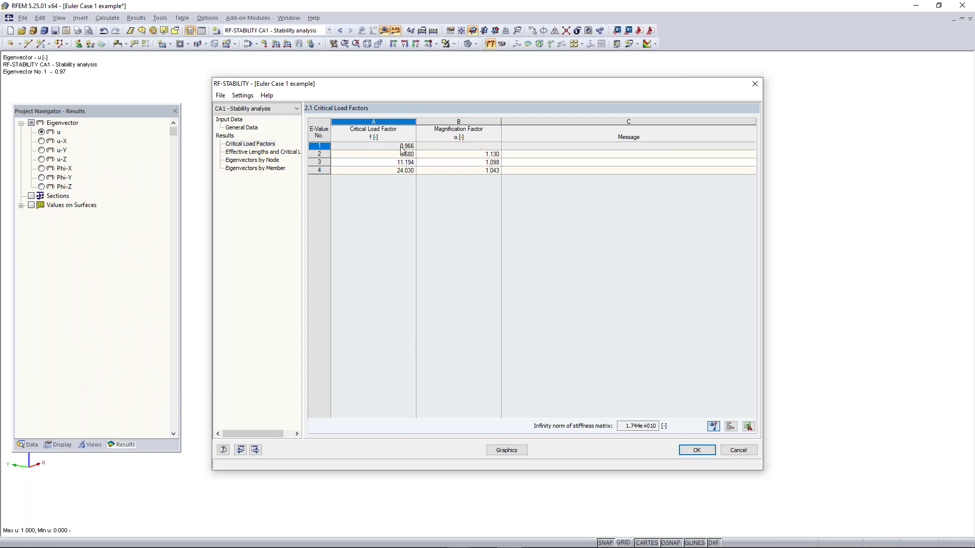
pyautogui.click(323, 147)
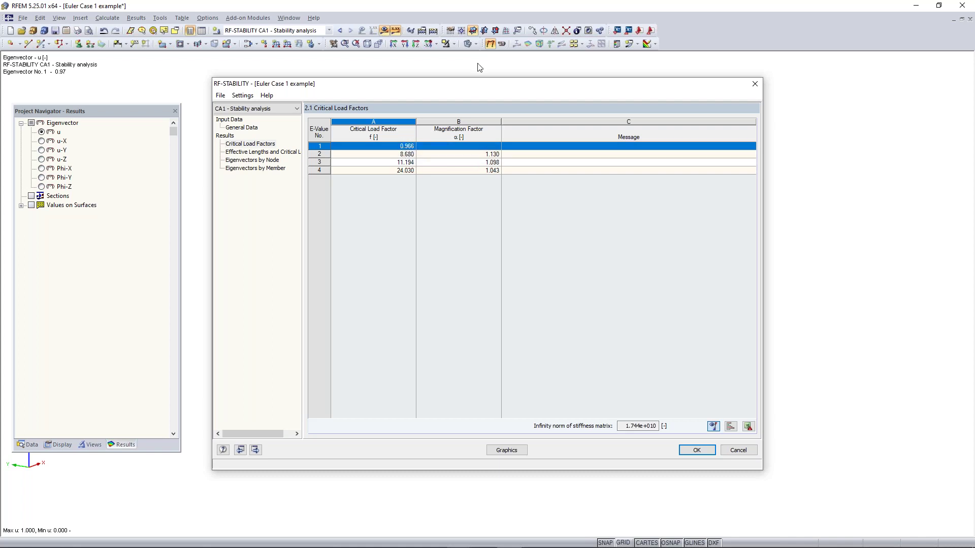
pyautogui.moveTo(445, 94)
pyautogui.mouseDown()
pyautogui.moveTo(475, 233)
pyautogui.moveTo(446, 104)
pyautogui.mouseUp()
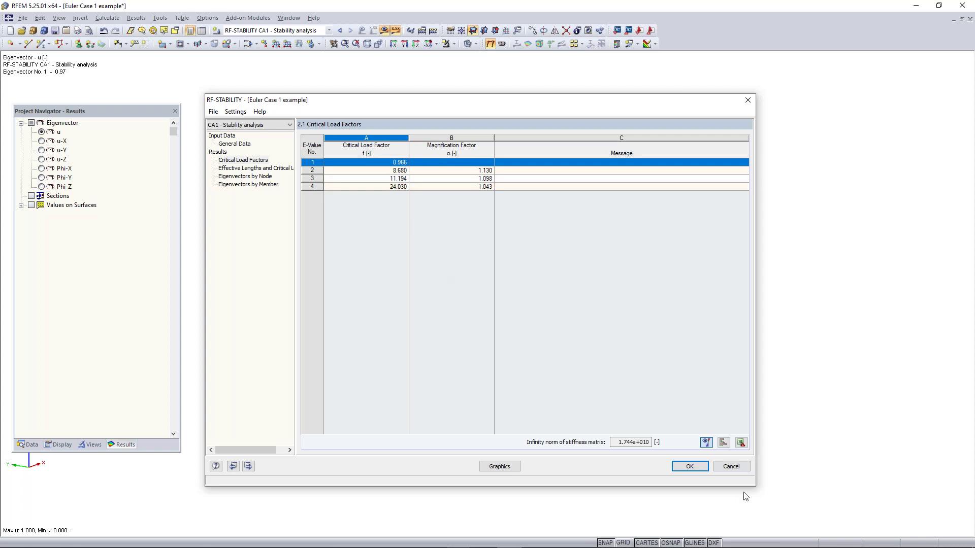
# Display the stability results graphically, browse the column's eigenvectors and return to eigenvector No. 1
pyautogui.click(516, 469)
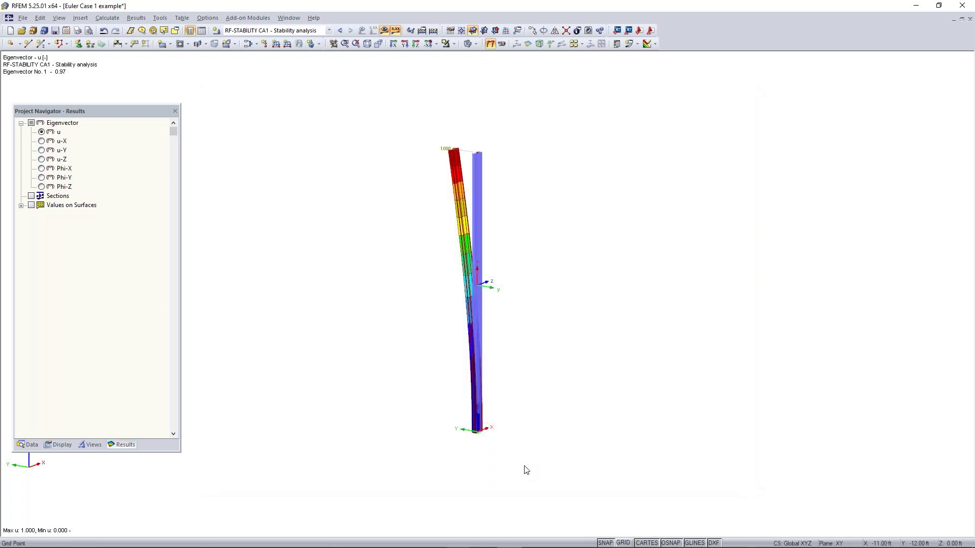
pyautogui.click(827, 171)
pyautogui.press('Down')
pyautogui.press('Down')
pyautogui.press('Up')
pyautogui.press('Up')
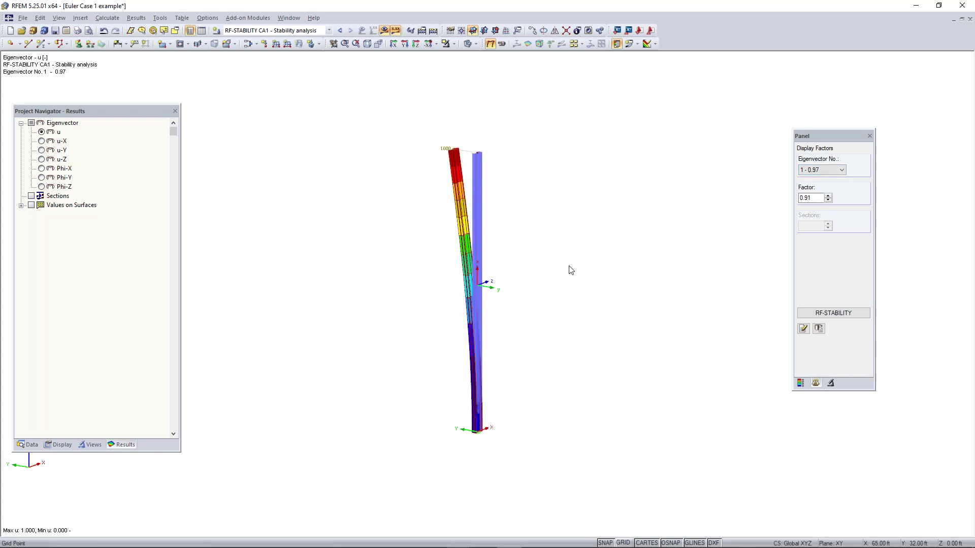
pyautogui.hotkey('alt', 'Tab')
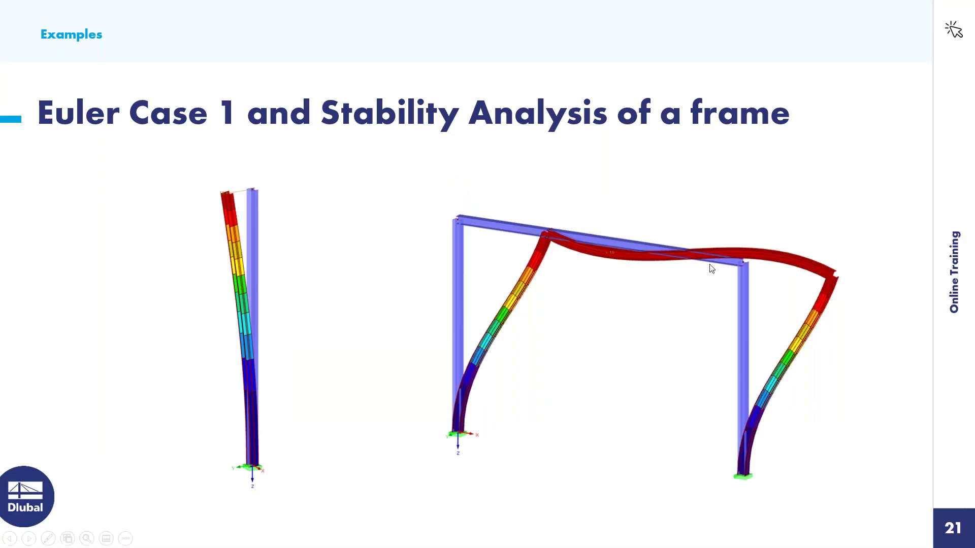
pyautogui.click(796, 268)
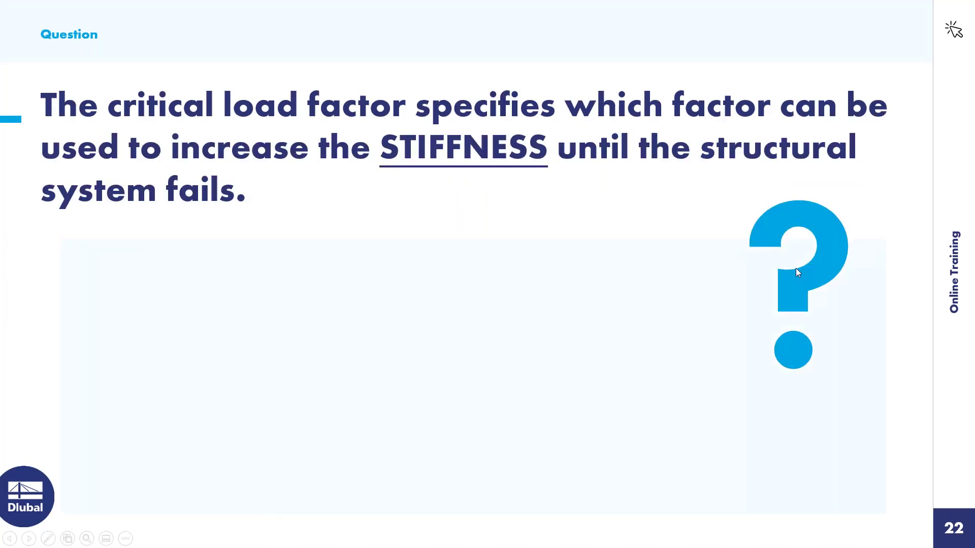
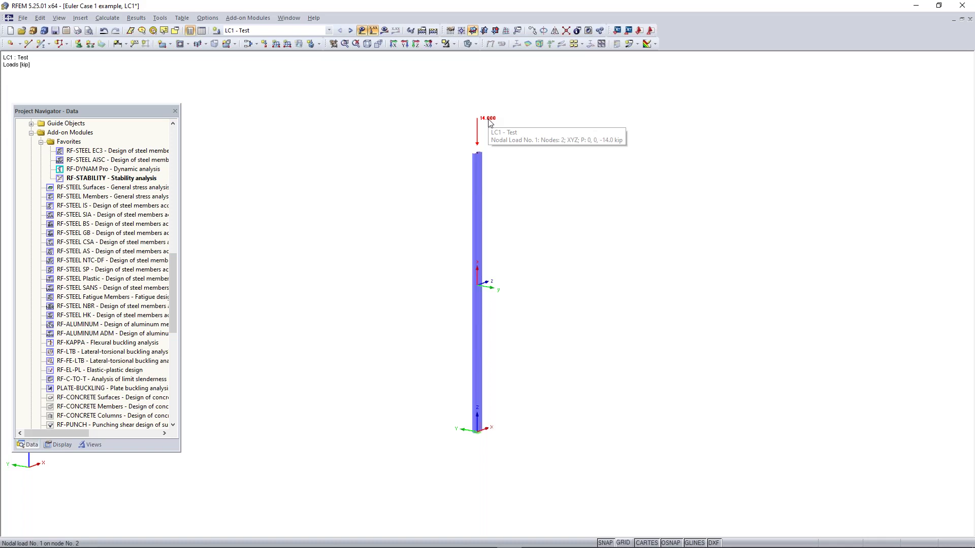
# Set the vertical force Pz at the column's top node to -5 kip and calculate LC1 - Test
pyautogui.click(490, 121)
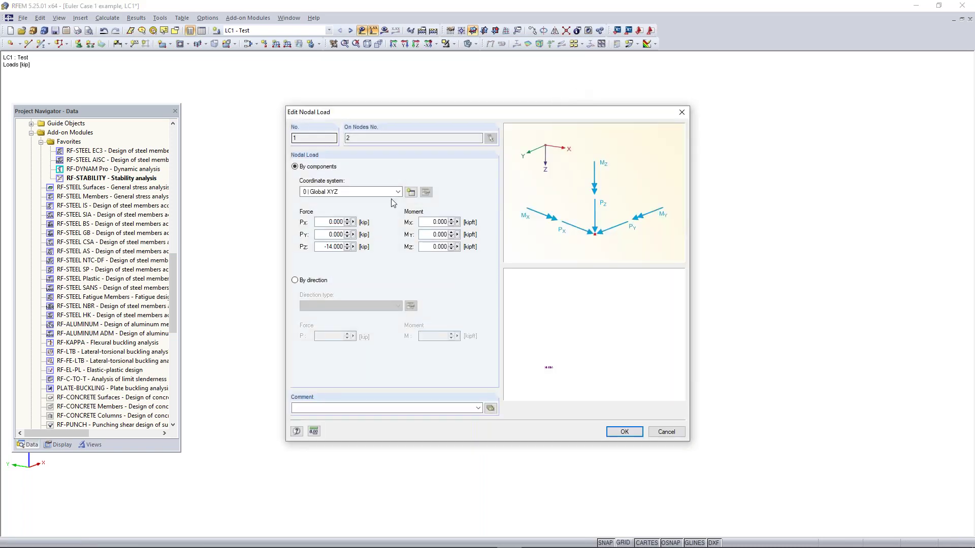
pyautogui.click(323, 248)
pyautogui.write('-5')
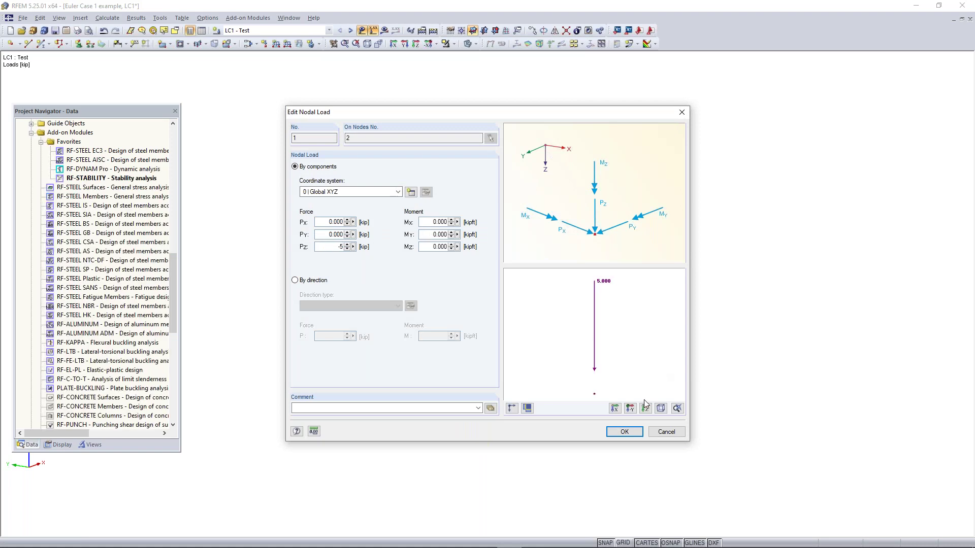
pyautogui.click(624, 432)
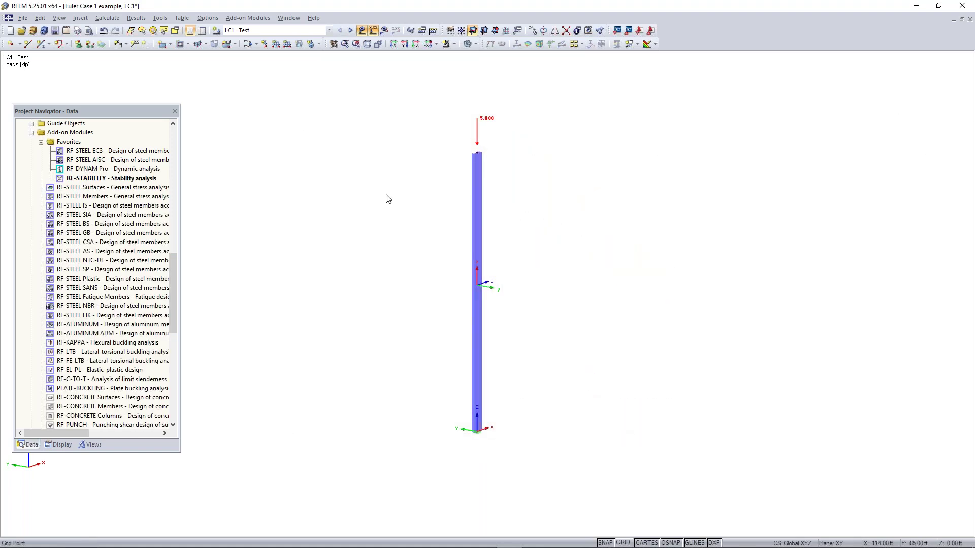
pyautogui.click(384, 30)
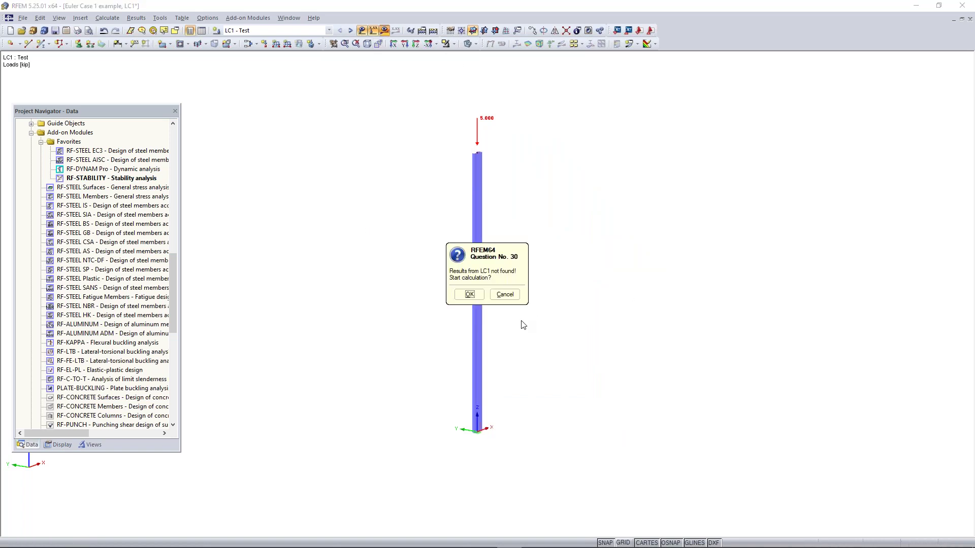
pyautogui.click(469, 295)
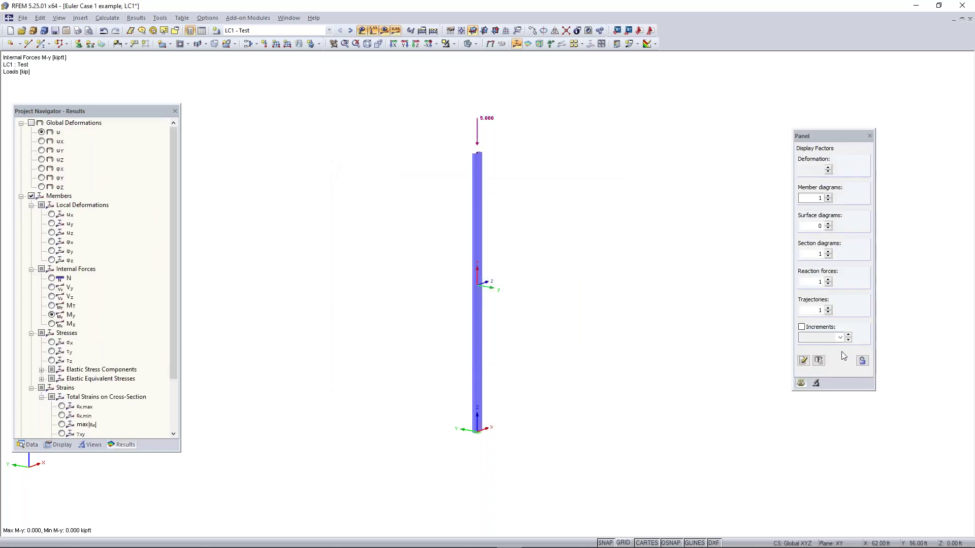
# Run the RF-STABILITY calculation for the 5 kip load in LC1 - Test and examine the first critical load factor
pyautogui.click(31, 445)
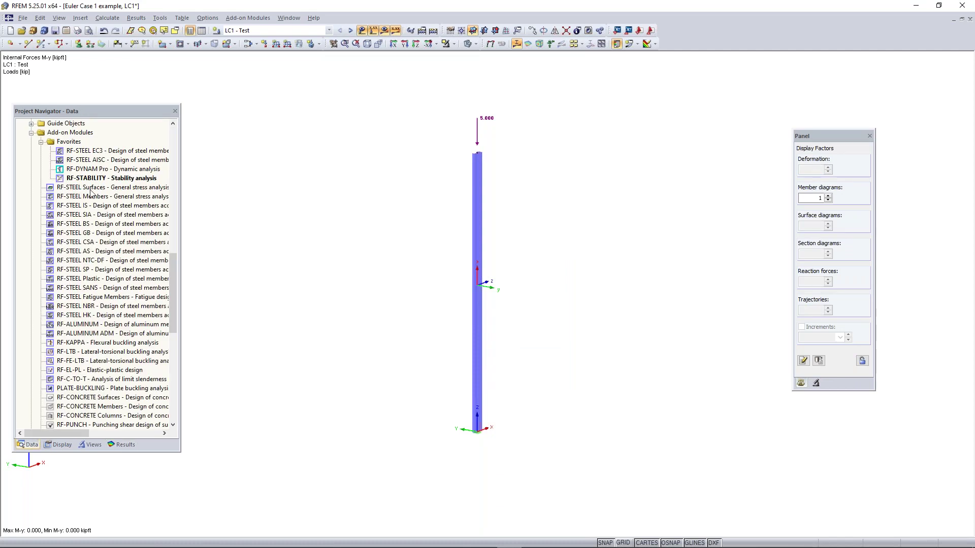
pyautogui.doubleClick(90, 179)
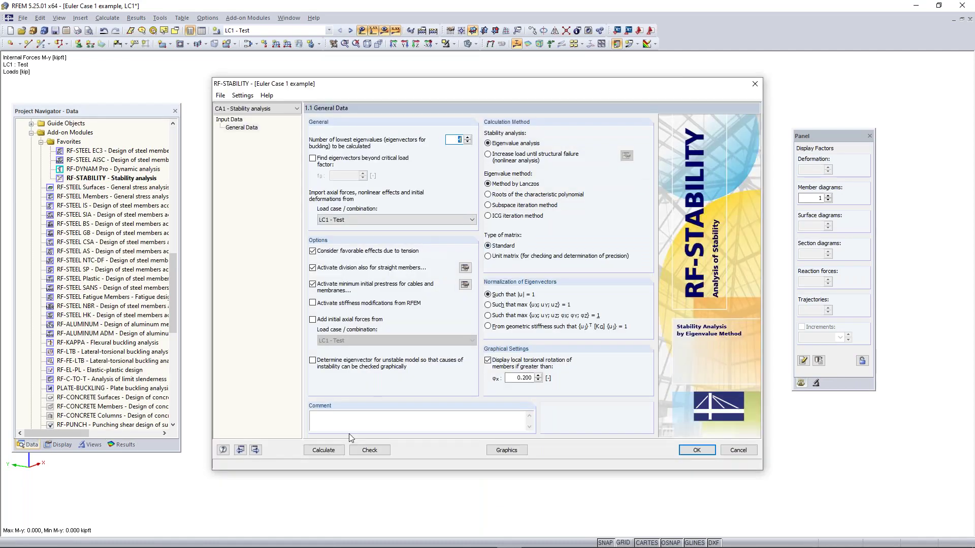
pyautogui.click(324, 450)
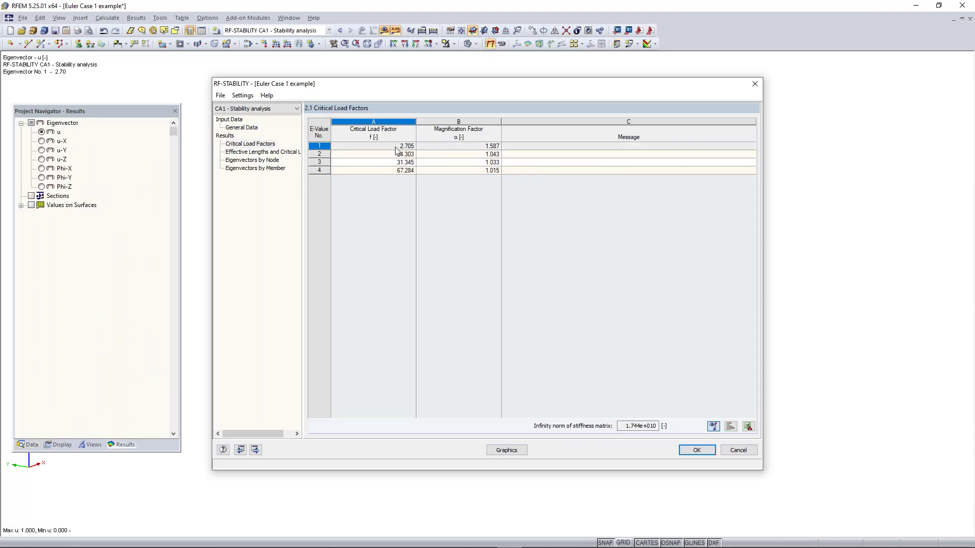
pyautogui.click(406, 154)
pyautogui.press('Up')
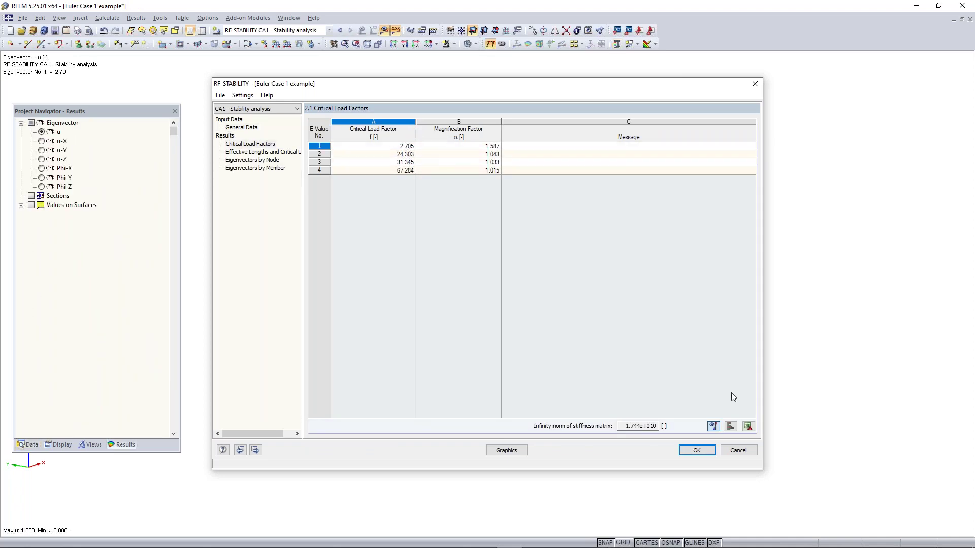
# View eigenvector No. 1 on the column model, then hide the results
pyautogui.click(697, 451)
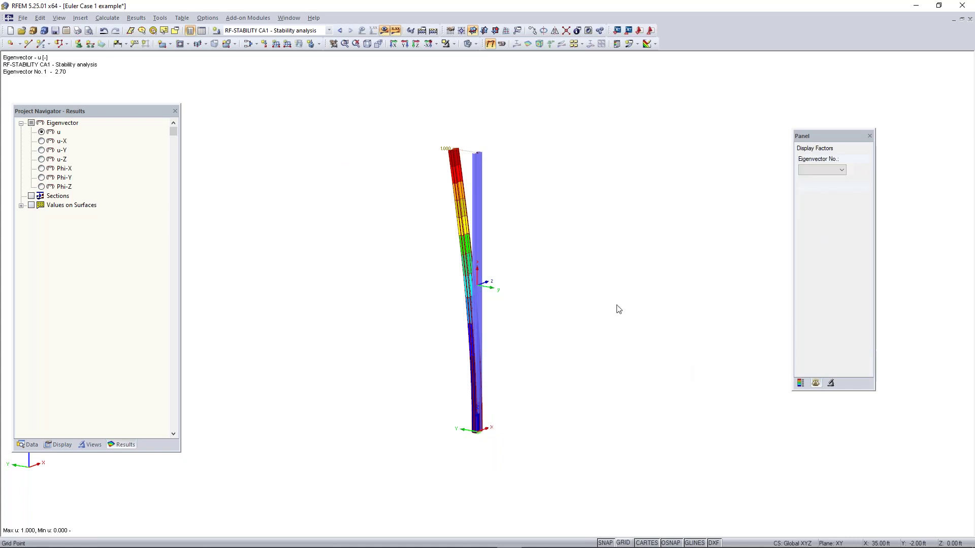
pyautogui.keyDown('ctrl'); pyautogui.moveTo(567, 317); pyautogui.dragTo(477, 307, button='middle'); pyautogui.keyUp('ctrl')
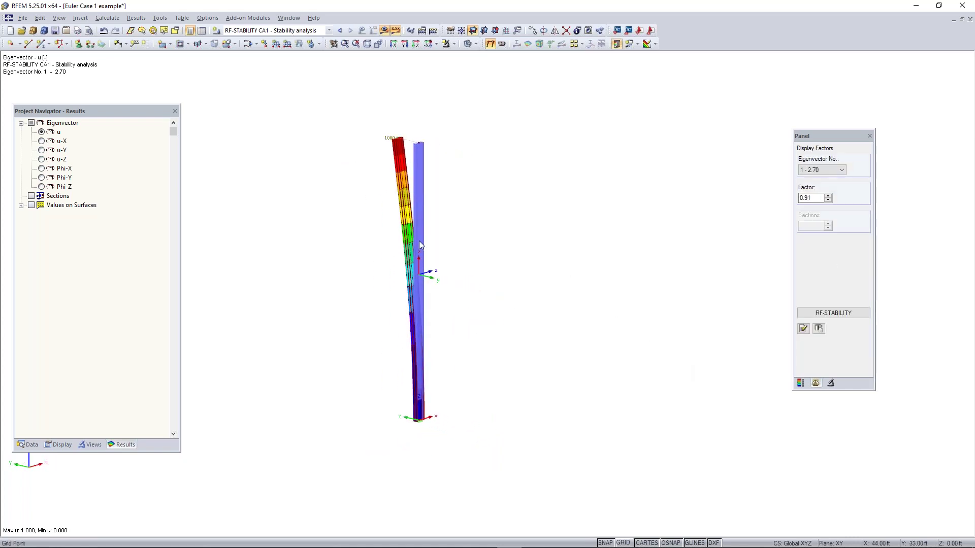
pyautogui.click(385, 32)
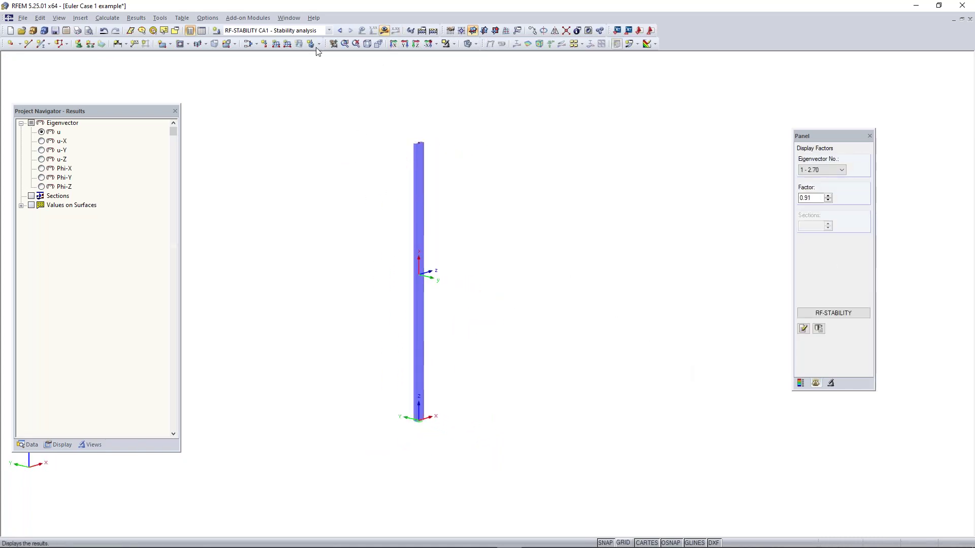
# Show the work plane grid and turn off the axis system display on the column member
pyautogui.click(623, 543)
pyautogui.keyDown('ctrl'); pyautogui.moveTo(624, 446); pyautogui.dragTo(459, 302, button='middle'); pyautogui.keyUp('ctrl')
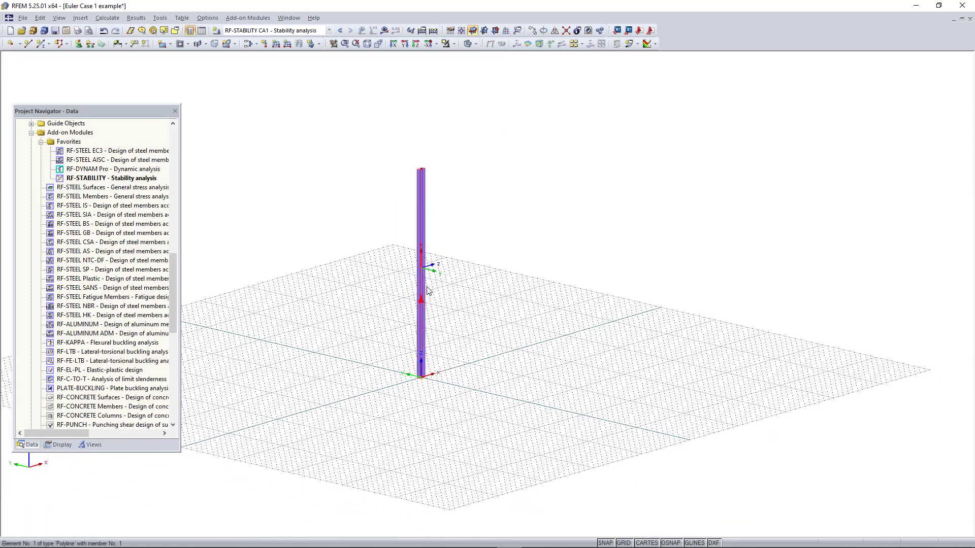
pyautogui.rightClick(420, 303)
pyautogui.click(463, 294)
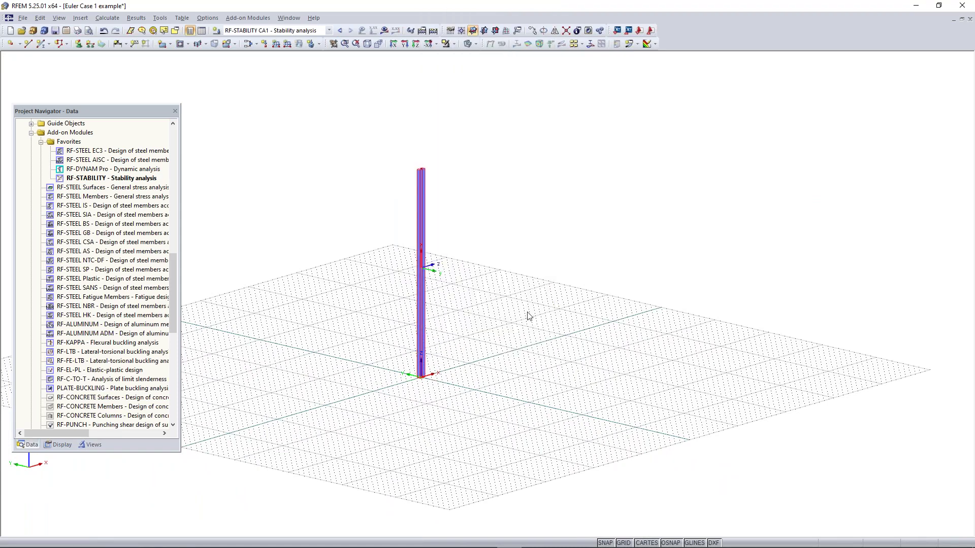
pyautogui.moveTo(503, 313)
pyautogui.keyDown('ctrl'); pyautogui.mouseDown(button='middle')
pyautogui.moveTo(487, 315)
pyautogui.moveTo(516, 340)
pyautogui.moveTo(489, 324)
pyautogui.moveTo(498, 329)
pyautogui.mouseUp(button='middle'); pyautogui.keyUp('ctrl')
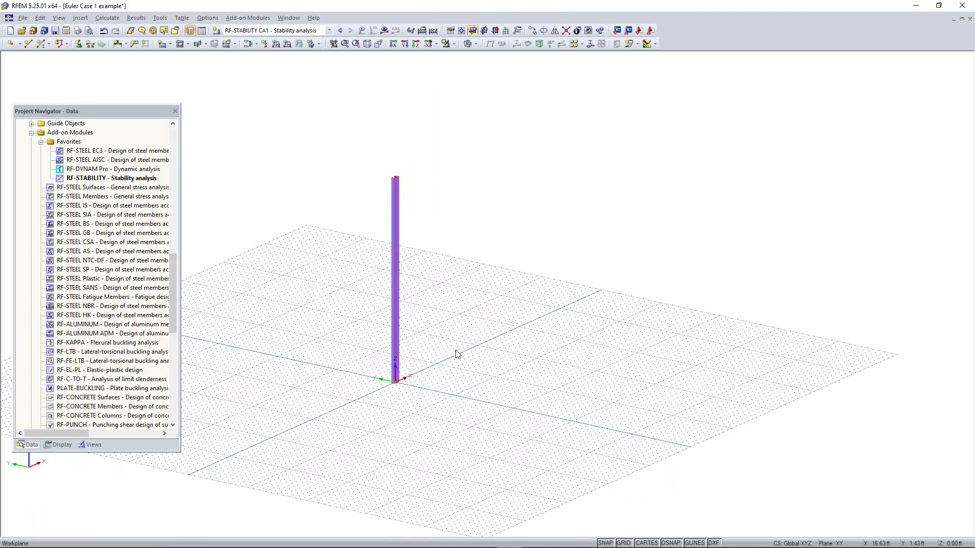
# Copy the column 10 ft along the negative Y axis to create a second parallel column
pyautogui.scroll(1, 393, 381)
pyautogui.scroll(1, 418, 382)
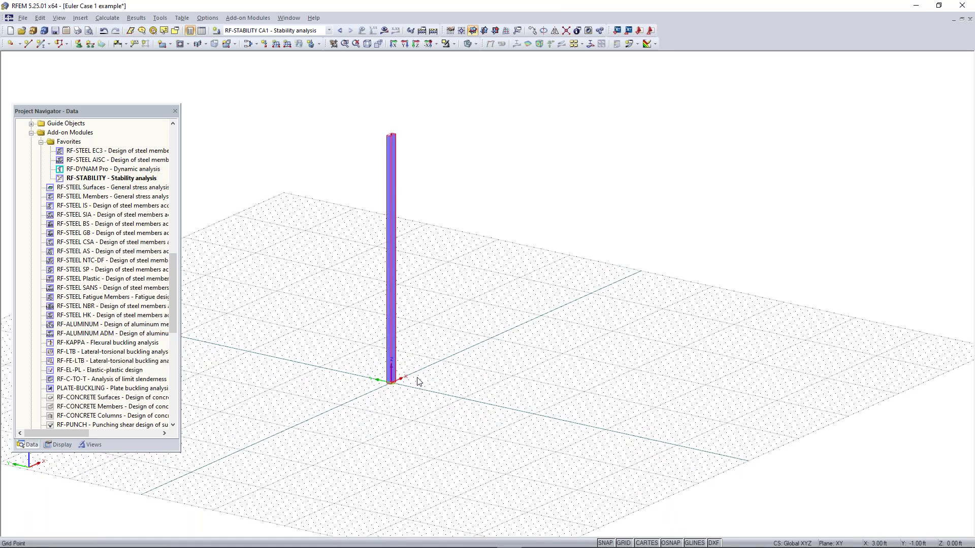
pyautogui.moveTo(462, 105); pyautogui.dragTo(336, 413)
pyautogui.moveTo(391, 386); pyautogui.dragTo(461, 403)
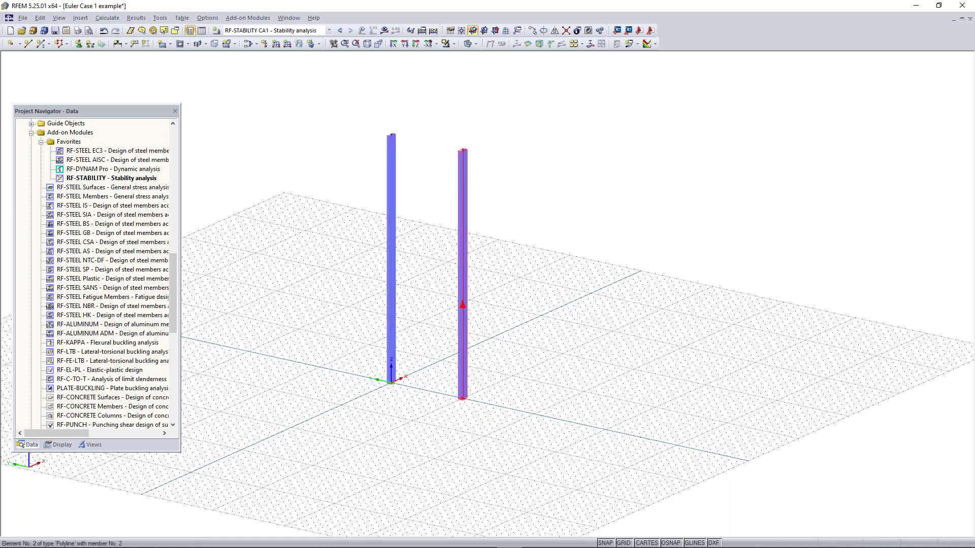
pyautogui.keyDown('ctrl'); pyautogui.moveTo(404, 433); pyautogui.dragTo(451, 417, button='middle'); pyautogui.keyUp('ctrl')
pyautogui.rightClick(451, 416)
pyautogui.click(432, 391)
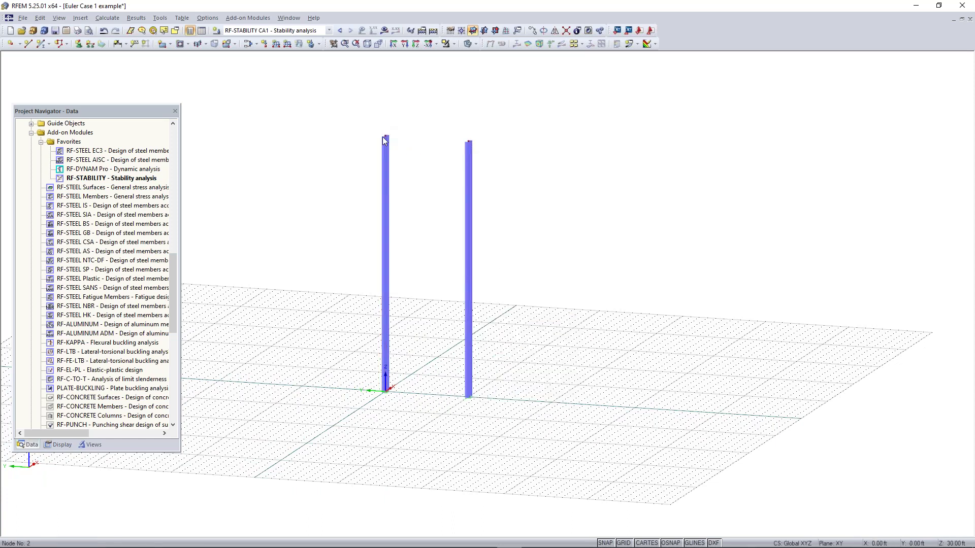
# Set the Z coordinate of both columns' top nodes to 10 ft
pyautogui.moveTo(352, 150); pyautogui.dragTo(620, 114)
pyautogui.moveTo(403, 303); pyautogui.dragTo(483, 304)
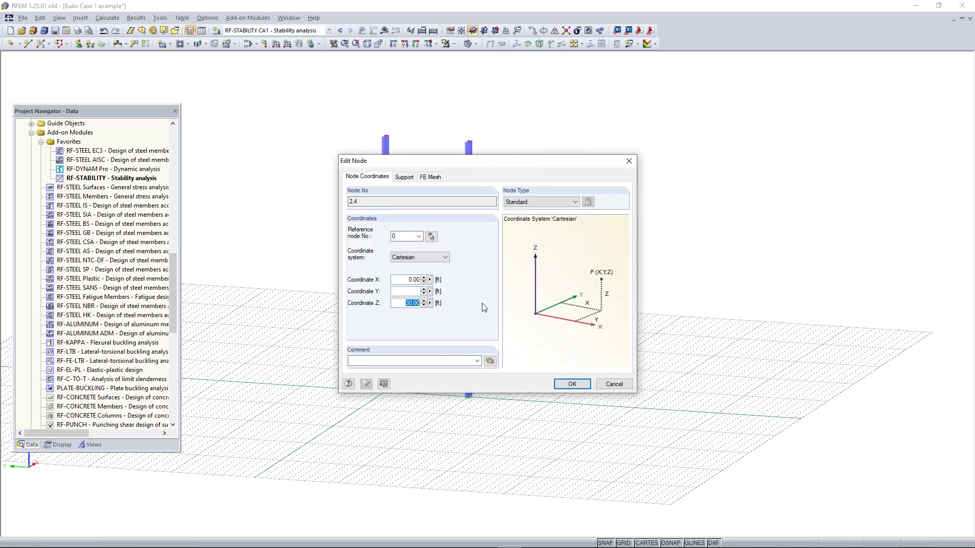
pyautogui.write('10')
pyautogui.click(569, 385)
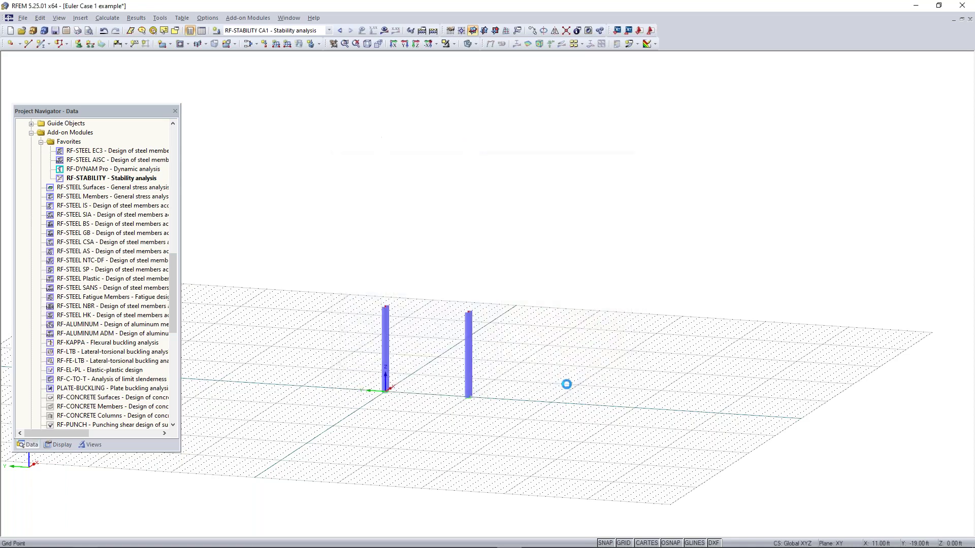
# Define a new beam member with the rolled AISC 15 cross-section W 8x15 in Steel A992
pyautogui.scroll(2, 386, 401)
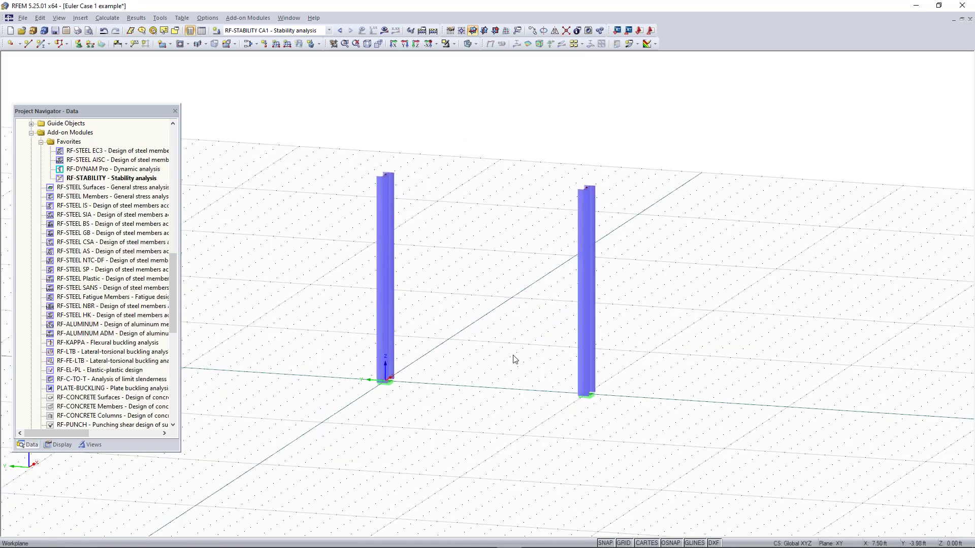
pyautogui.scroll(1, 513, 359)
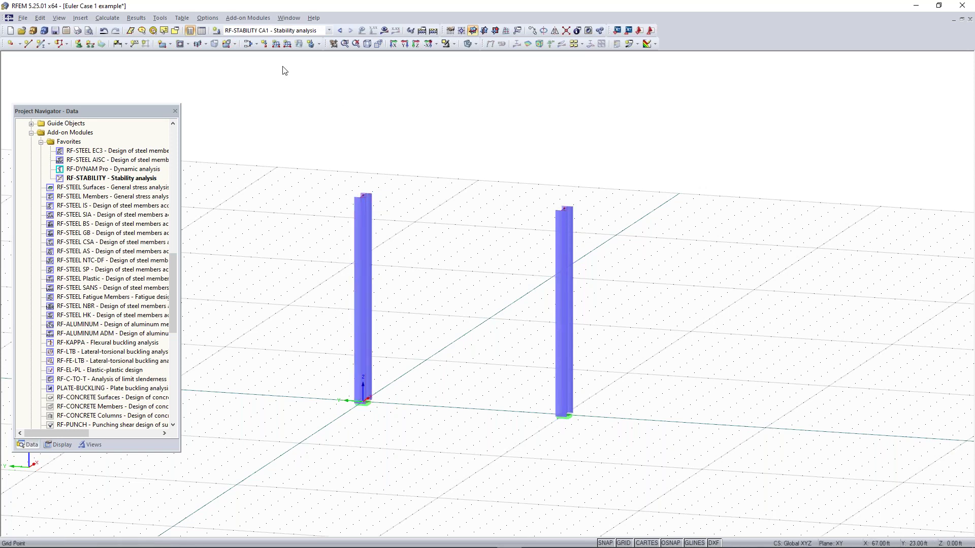
pyautogui.click(41, 42)
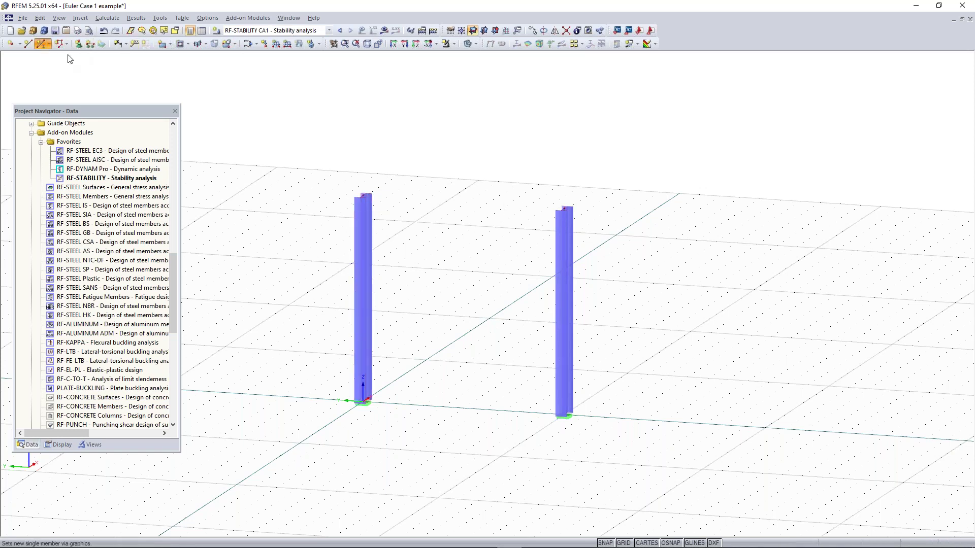
pyautogui.doubleClick(417, 161)
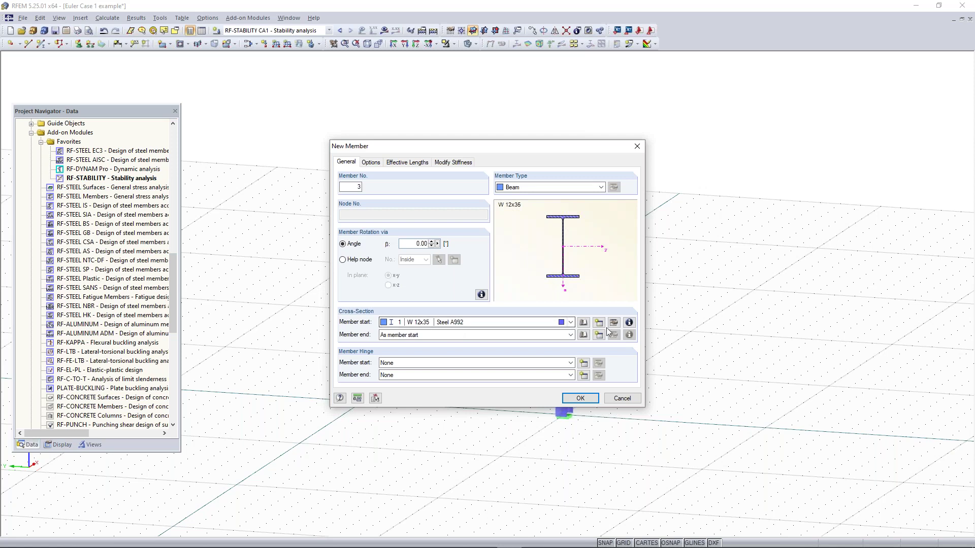
pyautogui.click(584, 323)
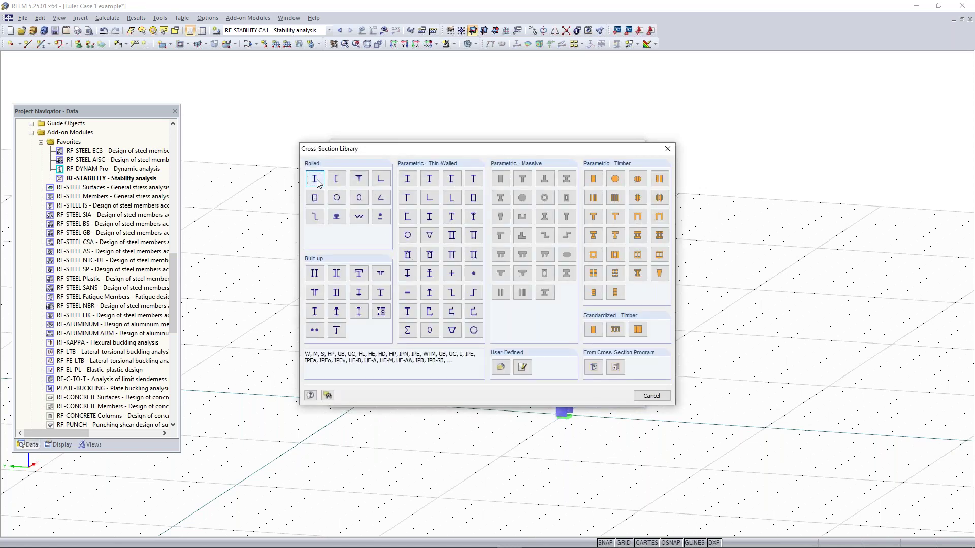
pyautogui.press('Escape')
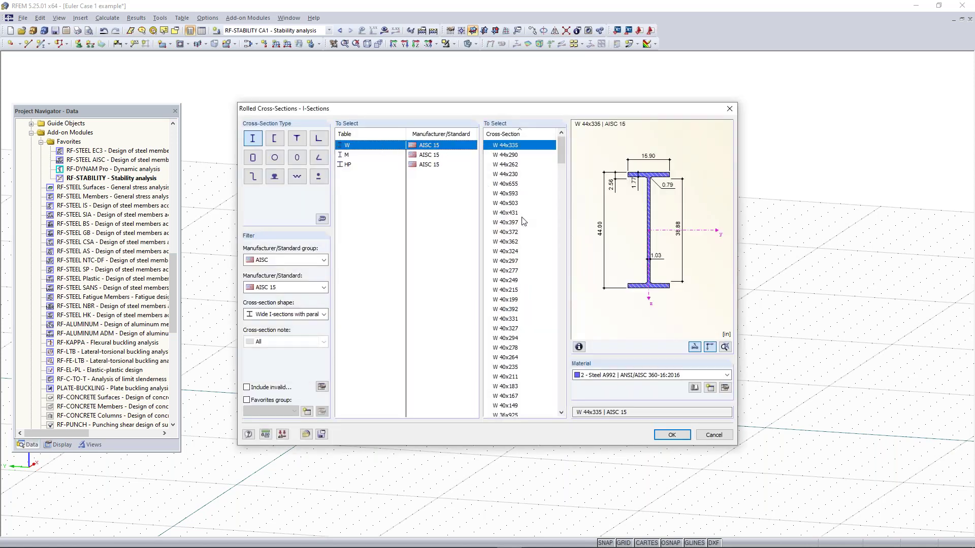
pyautogui.scroll(-3, 527, 222)
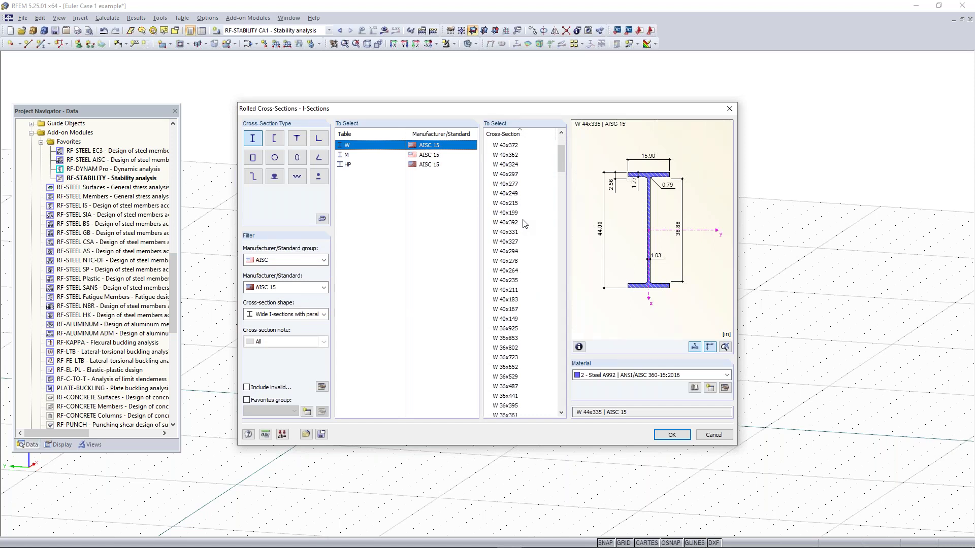
pyautogui.scroll(-20, 536, 246)
pyautogui.scroll(-10, 537, 249)
pyautogui.scroll(-20, 528, 294)
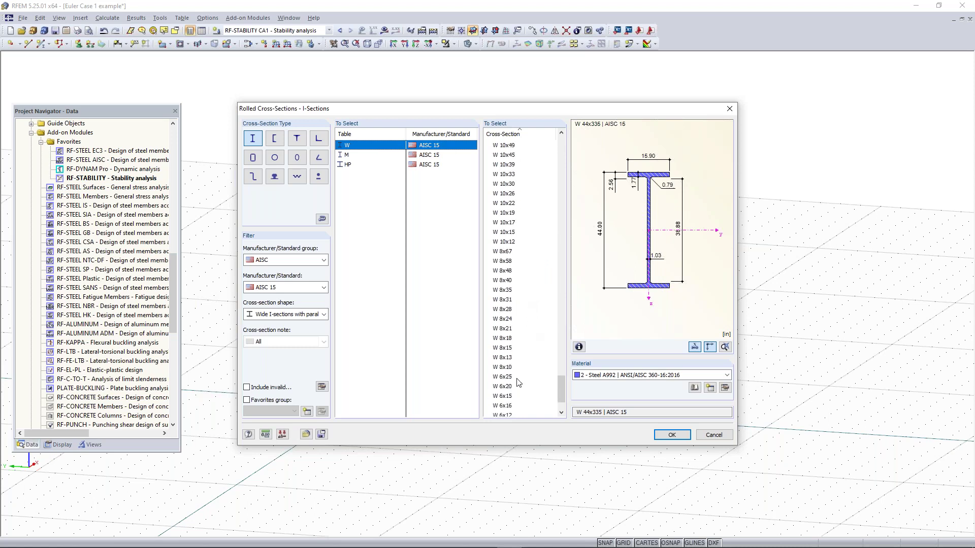
pyautogui.click(504, 348)
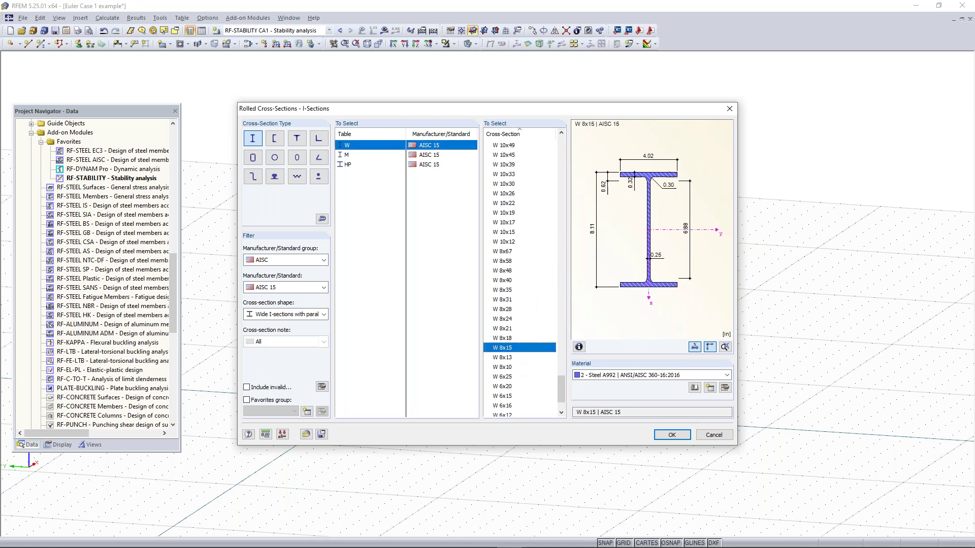
pyautogui.click(673, 433)
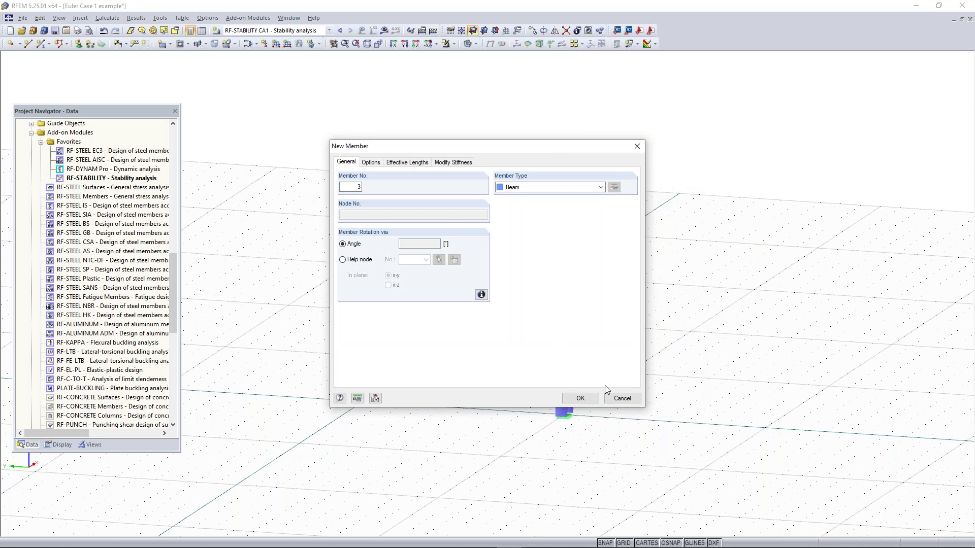
pyautogui.click(584, 399)
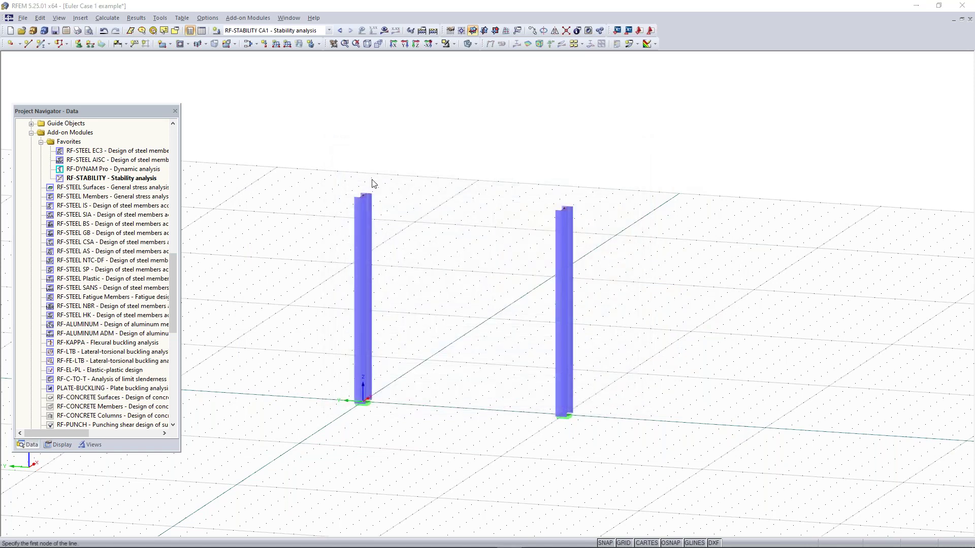
# Place the new beam between the top nodes of the two columns to form a portal frame
pyautogui.click(363, 195)
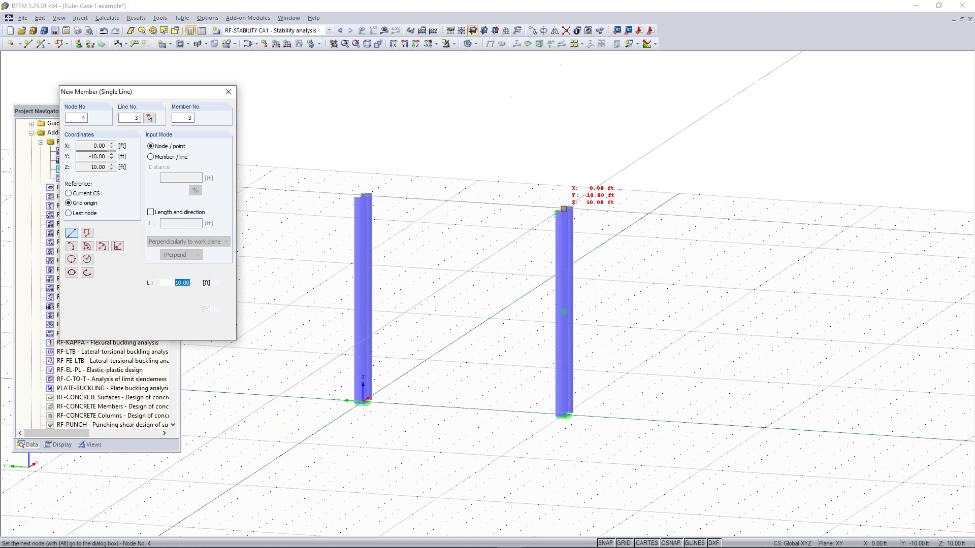
pyautogui.click(563, 208)
pyautogui.press('Escape')
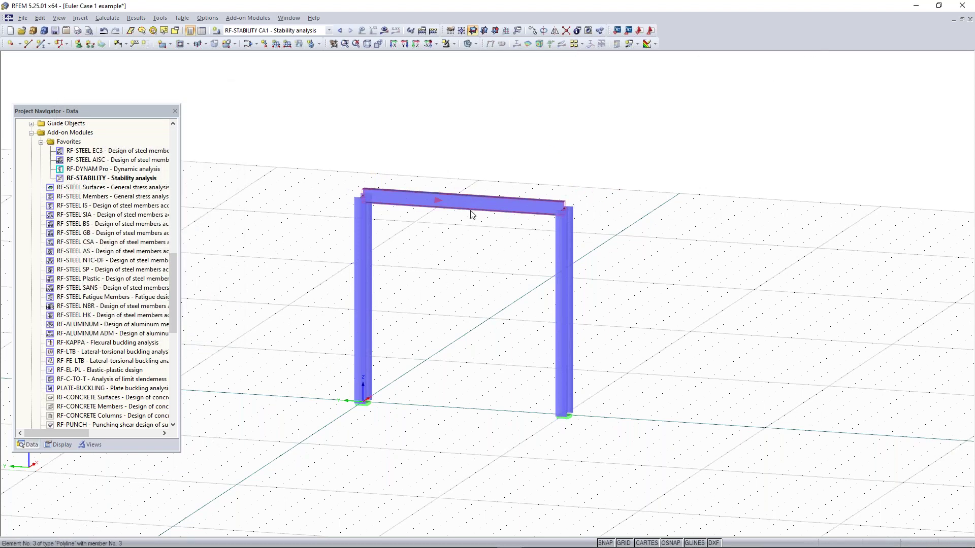
# Make LC1 - Test the active load case to show its loads on the frame
pyautogui.moveTo(472, 214)
pyautogui.click(289, 30)
pyautogui.click(282, 41)
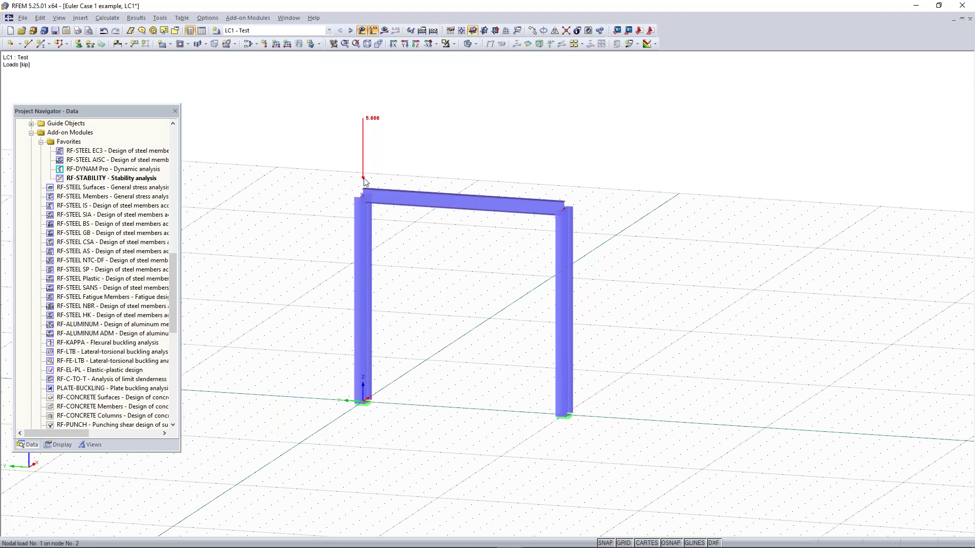
# Place the 5 kip nodal load on the second column's top node and a uniform -3 kip/ft Global ZL member load on the beam
pyautogui.click(565, 207)
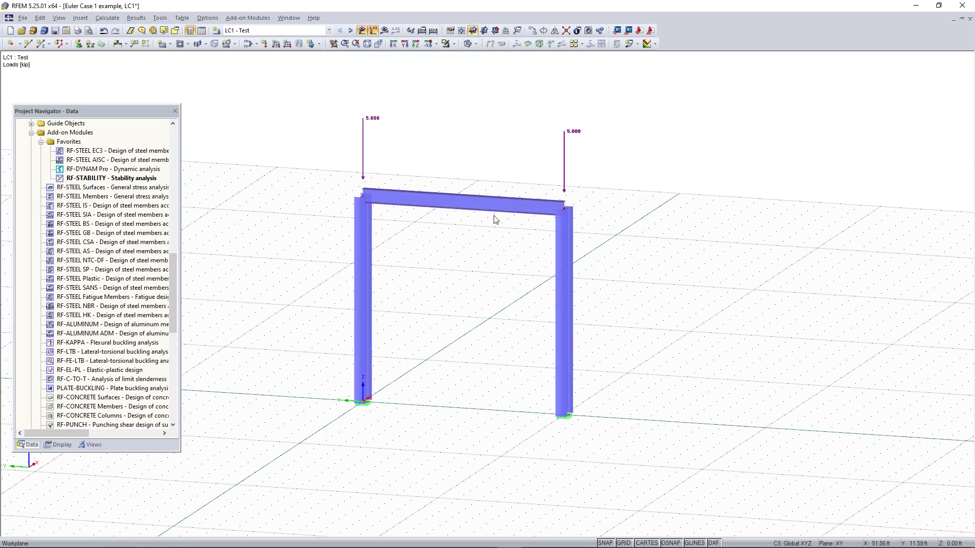
pyautogui.click(276, 45)
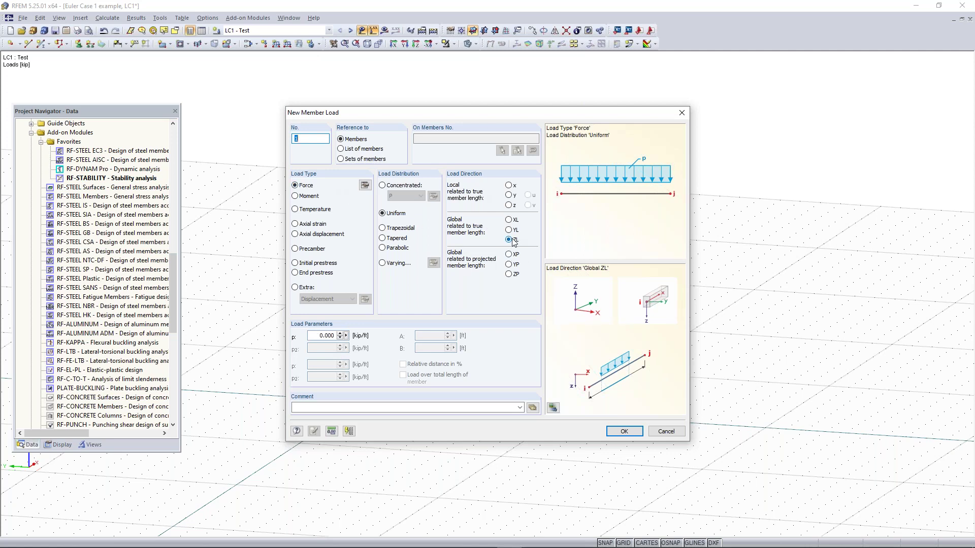
pyautogui.click(317, 338)
pyautogui.write('-3')
pyautogui.click(624, 431)
pyautogui.click(452, 200)
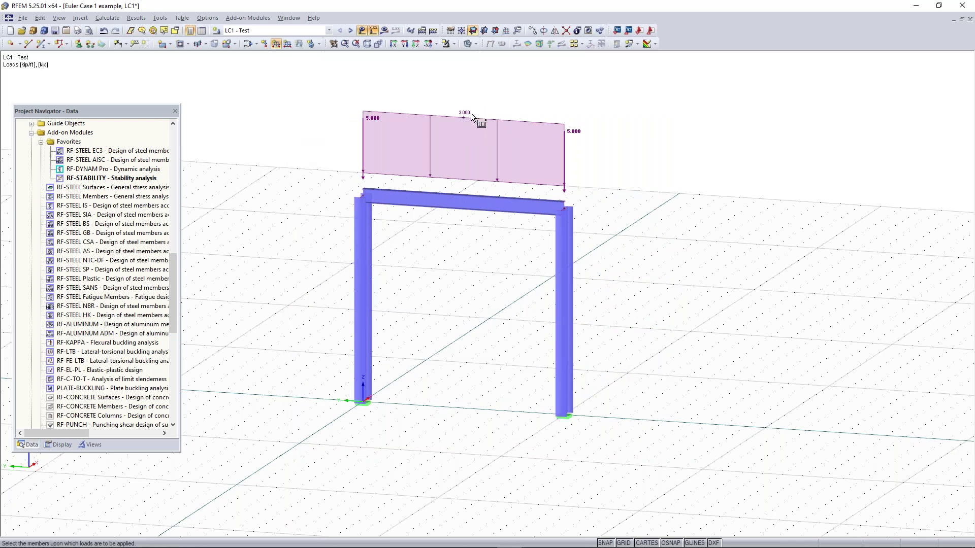
pyautogui.press('Escape')
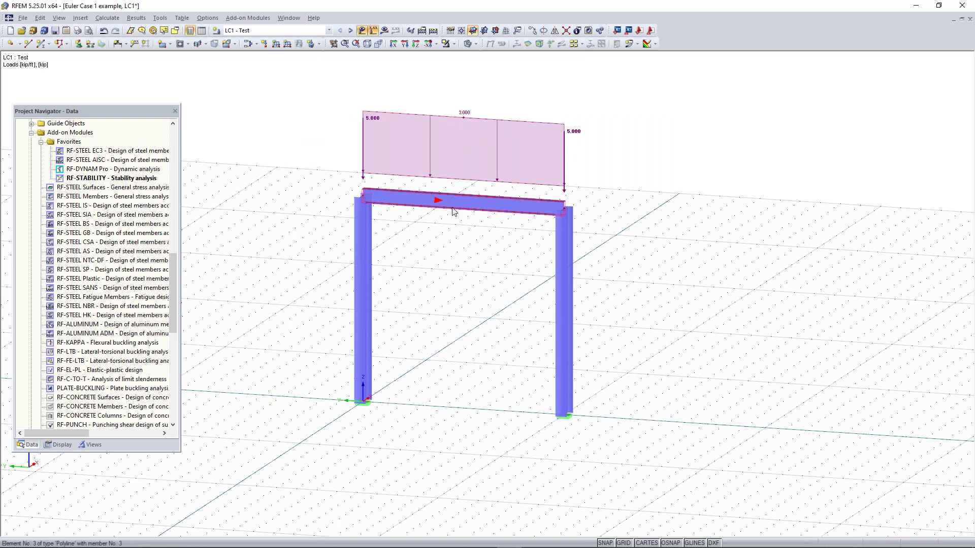
pyautogui.moveTo(631, 123); pyautogui.dragTo(589, 153, button='right')
pyautogui.click(462, 232)
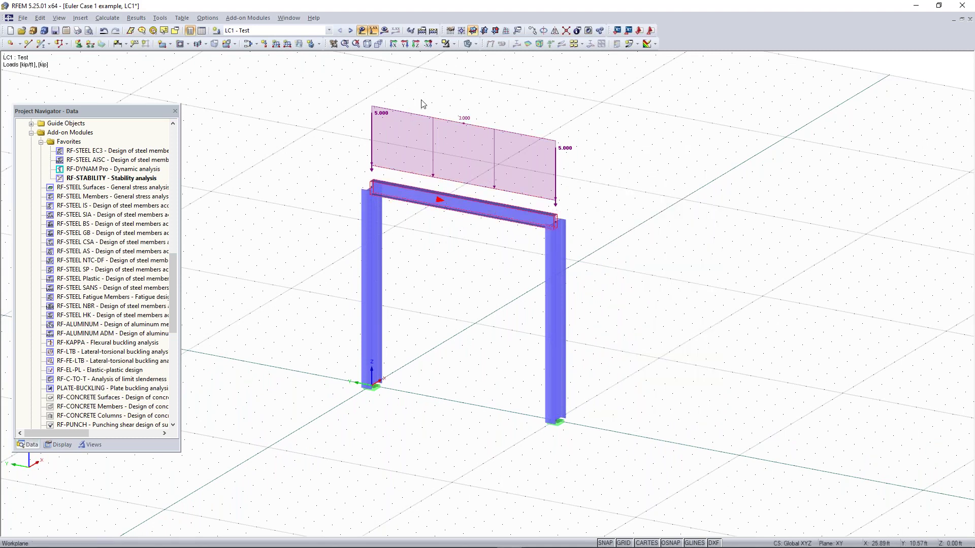
# Calculate the LC1 results and switch the displayed results to RF-STABILITY CA1 - Stability analysis
pyautogui.click(385, 30)
pyautogui.click(463, 295)
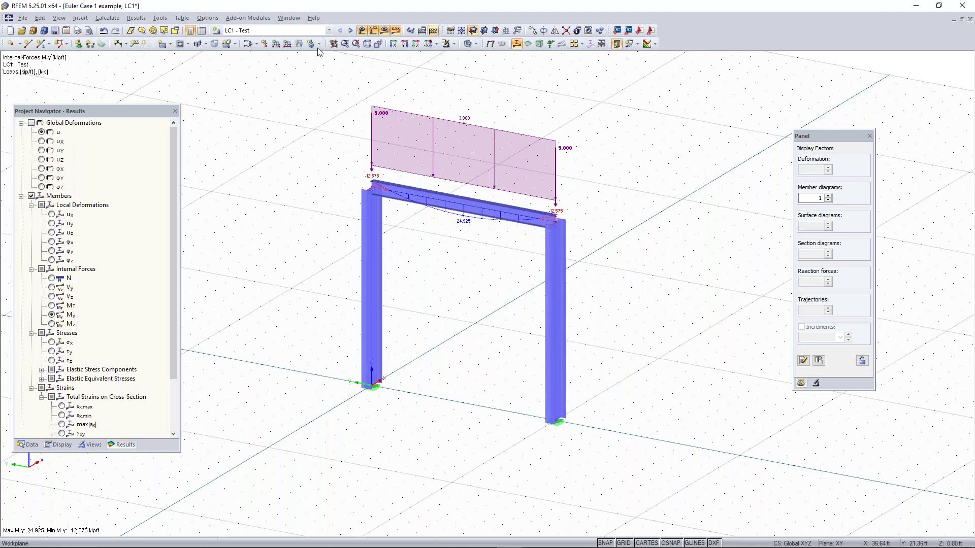
pyautogui.click(329, 30)
pyautogui.click(280, 31)
pyautogui.click(280, 31)
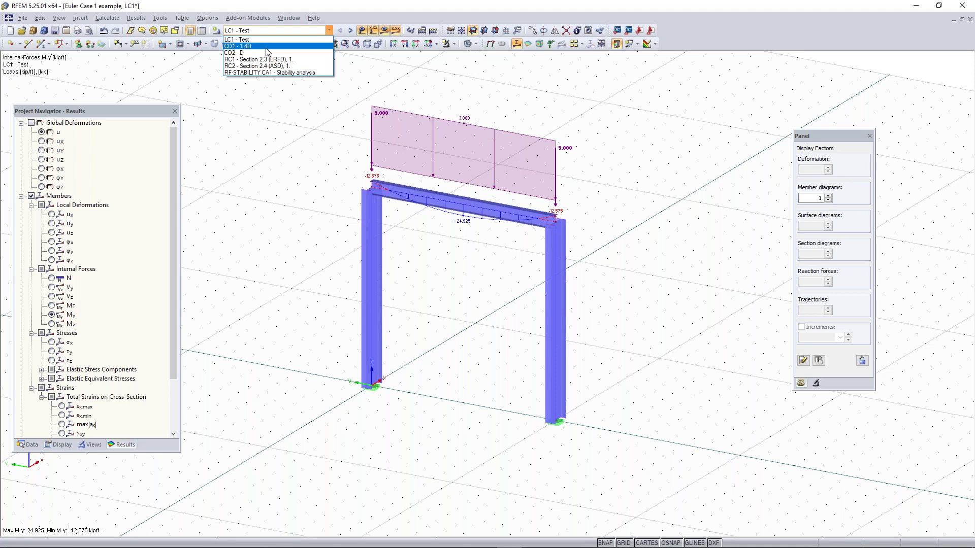
pyautogui.click(273, 73)
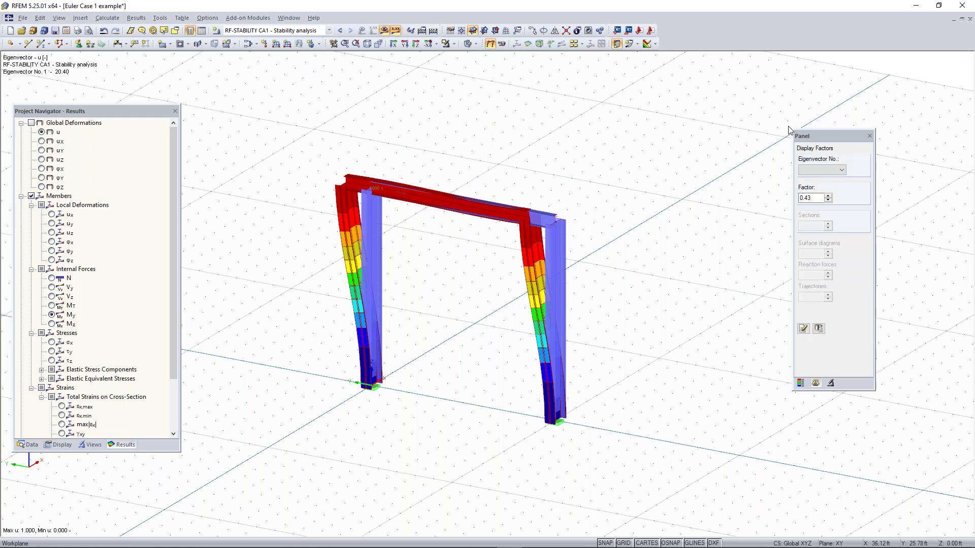
pyautogui.moveTo(824, 127); pyautogui.dragTo(820, 114)
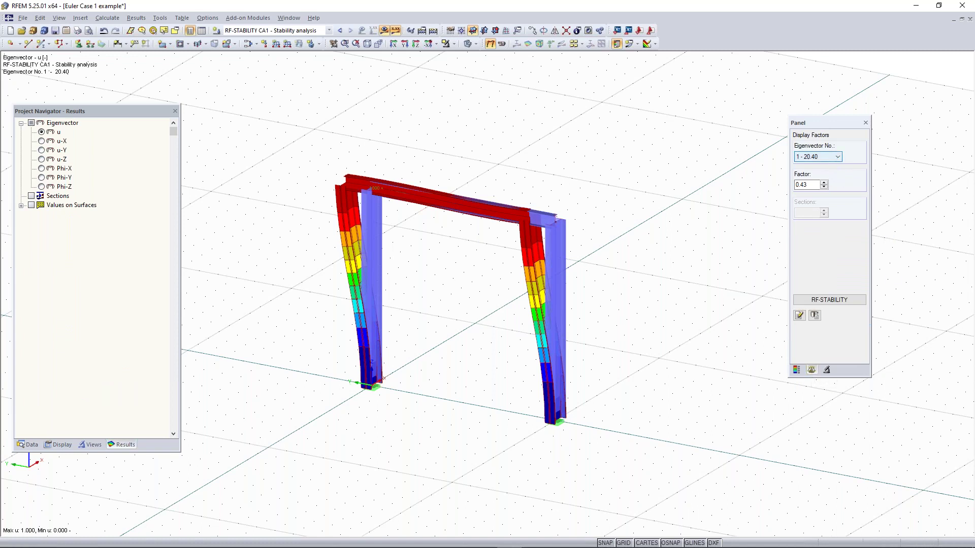
# Compare the frame's buckling shapes by displaying eigenvectors 2, 3 and 4 and returning to eigenvector 1
pyautogui.click(824, 157)
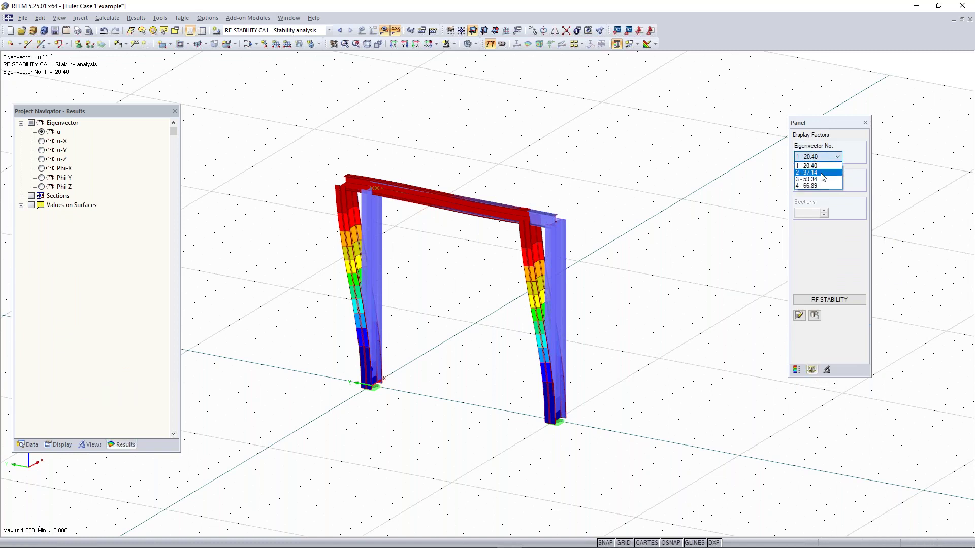
pyautogui.click(817, 173)
pyautogui.click(818, 157)
pyautogui.click(815, 180)
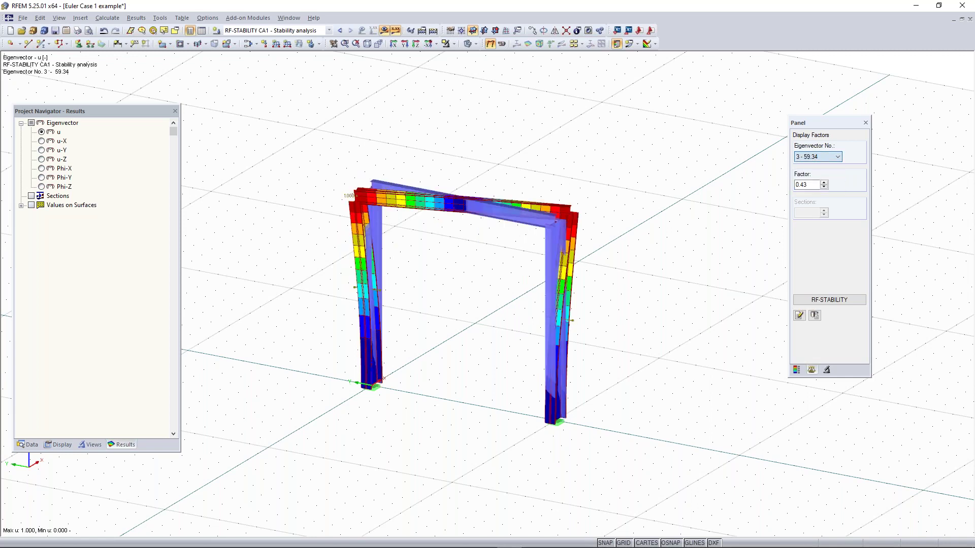
pyautogui.click(815, 157)
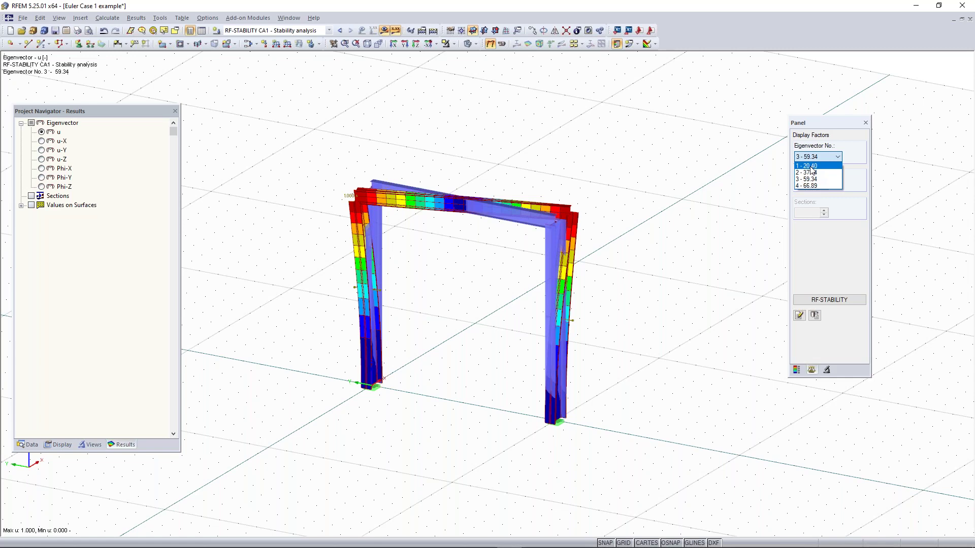
pyautogui.click(813, 187)
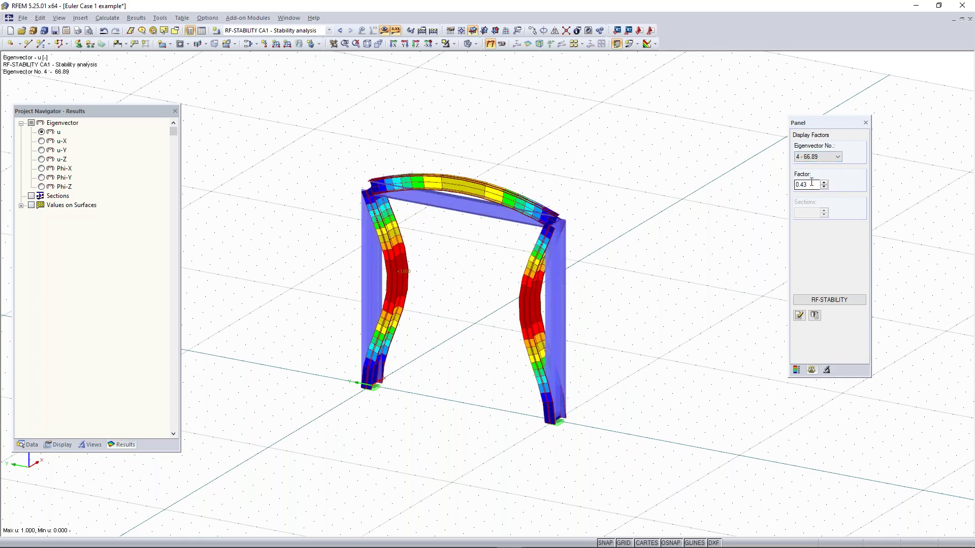
pyautogui.keyDown('ctrl'); pyautogui.moveTo(666, 246); pyautogui.dragTo(626, 237, button='middle'); pyautogui.keyUp('ctrl')
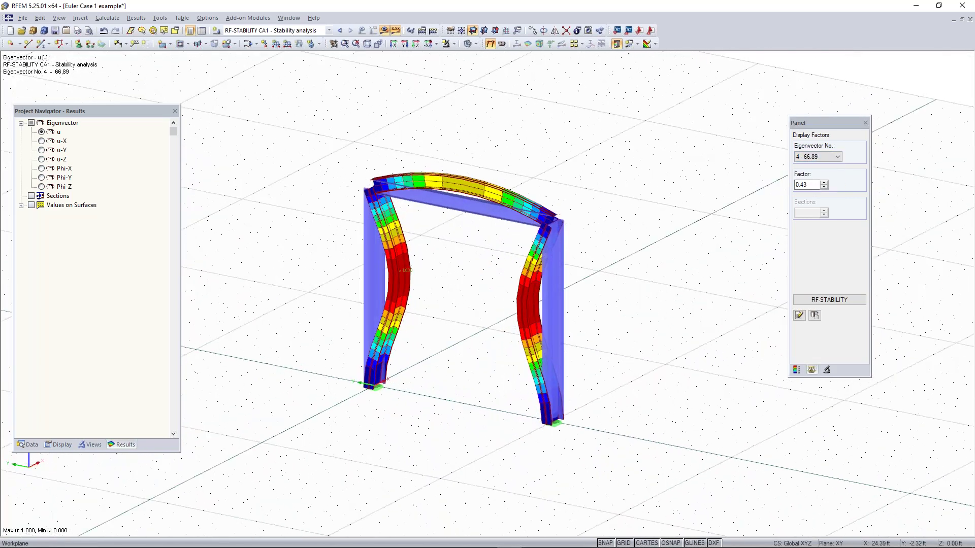
pyautogui.click(813, 159)
pyautogui.click(812, 171)
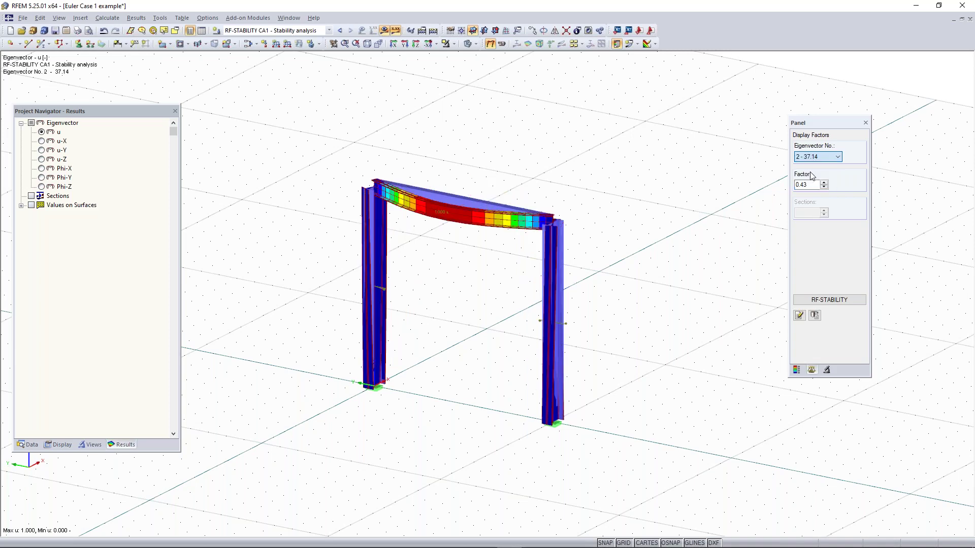
pyautogui.click(835, 157)
pyautogui.click(812, 165)
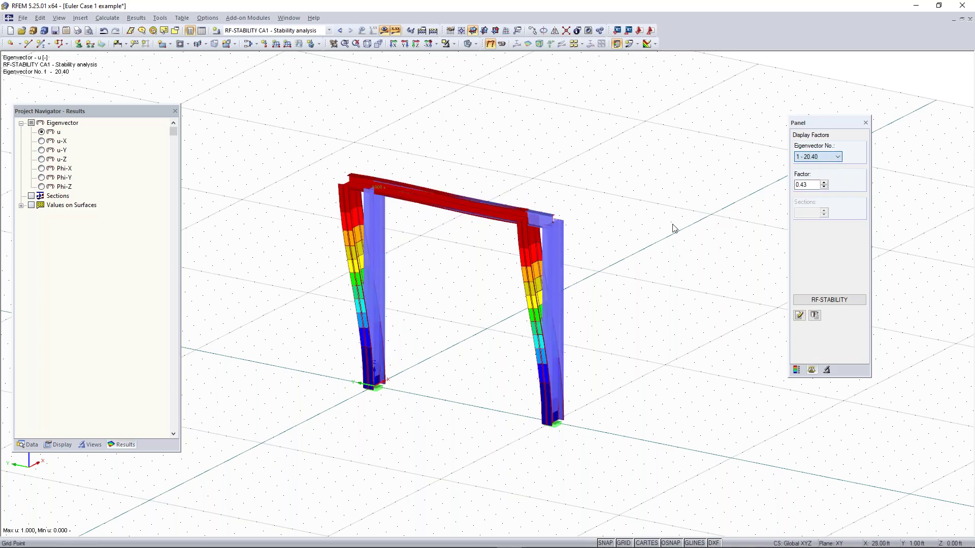
# Examine the buckling shapes of eigenvectors 1 and 3 from several viewing angles
pyautogui.keyDown('ctrl'); pyautogui.moveTo(659, 220); pyautogui.dragTo(558, 225, button='middle'); pyautogui.keyUp('ctrl')
pyautogui.rightClick(557, 225)
pyautogui.click(822, 162)
pyautogui.click(820, 159)
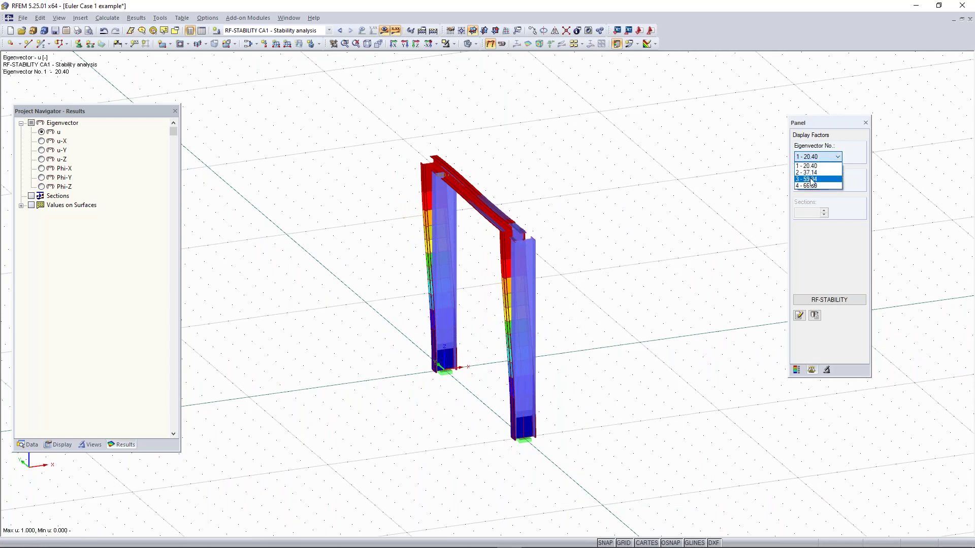
pyautogui.click(812, 178)
pyautogui.keyDown('ctrl'); pyautogui.moveTo(662, 253); pyautogui.dragTo(609, 240, button='middle'); pyautogui.keyUp('ctrl')
pyautogui.rightClick(609, 239)
pyautogui.click(581, 189)
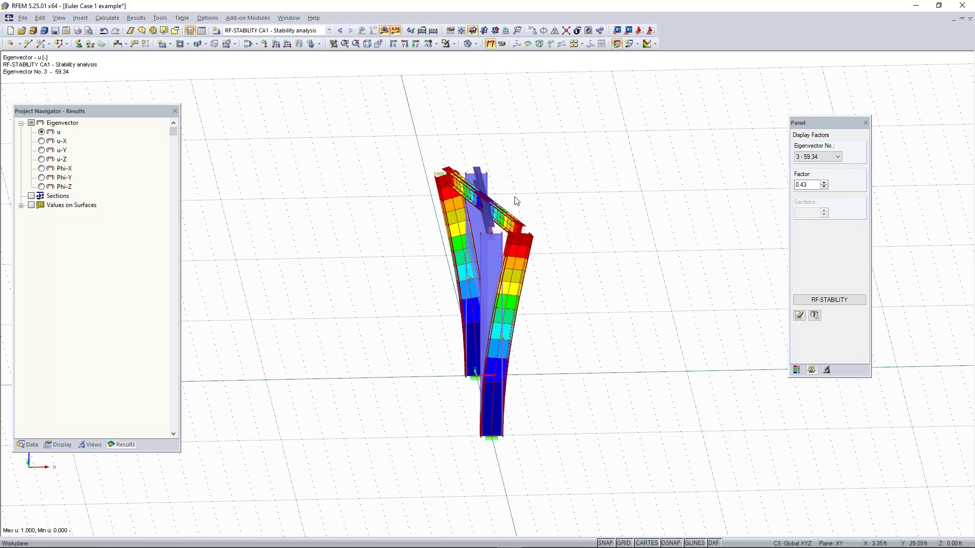
pyautogui.keyDown('ctrl'); pyautogui.moveTo(427, 287); pyautogui.dragTo(544, 288, button='middle'); pyautogui.keyUp('ctrl')
pyautogui.moveTo(543, 289); pyautogui.dragTo(481, 354, button='right')
# Add a new nodal support to both columns' top nodes that restrains only displacement in Y, with all rotations free
pyautogui.click(346, 159)
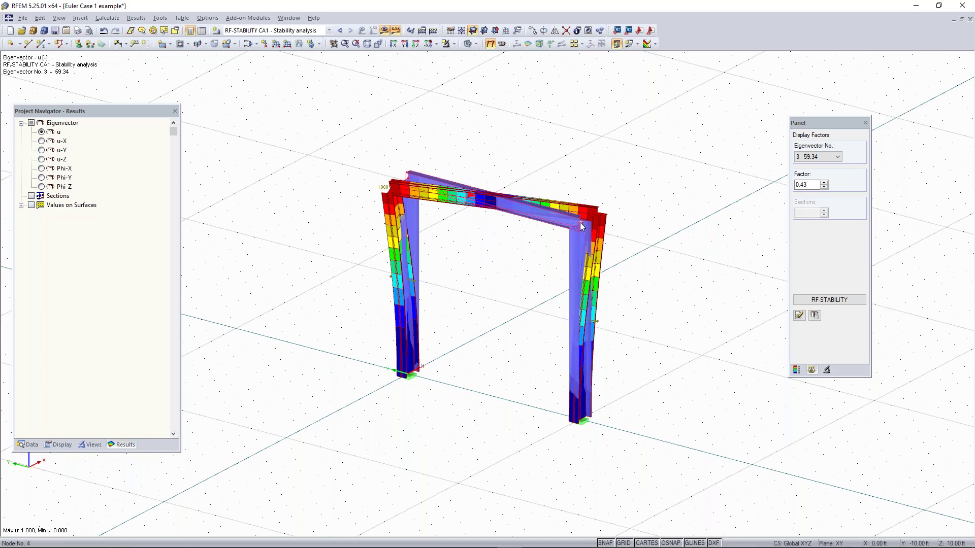
pyautogui.moveTo(582, 226)
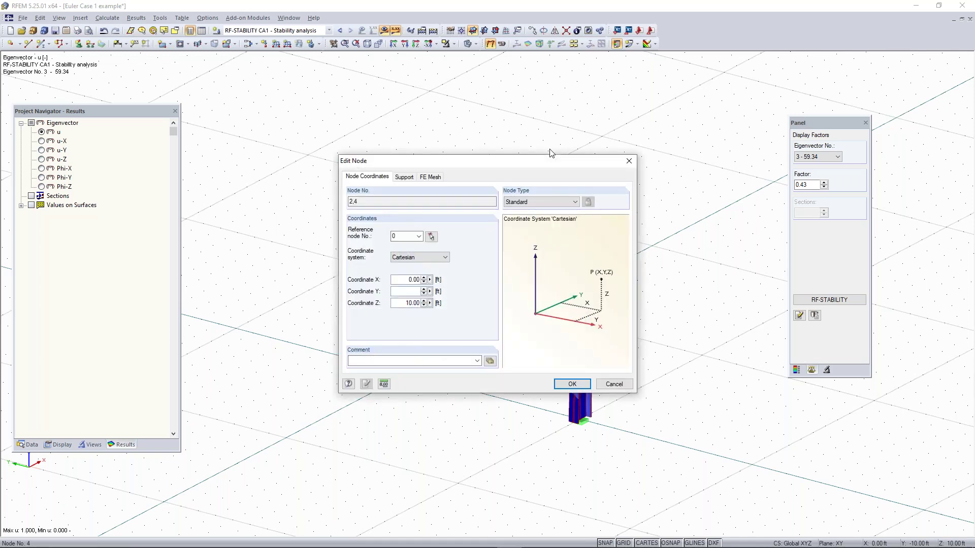
pyautogui.click(405, 177)
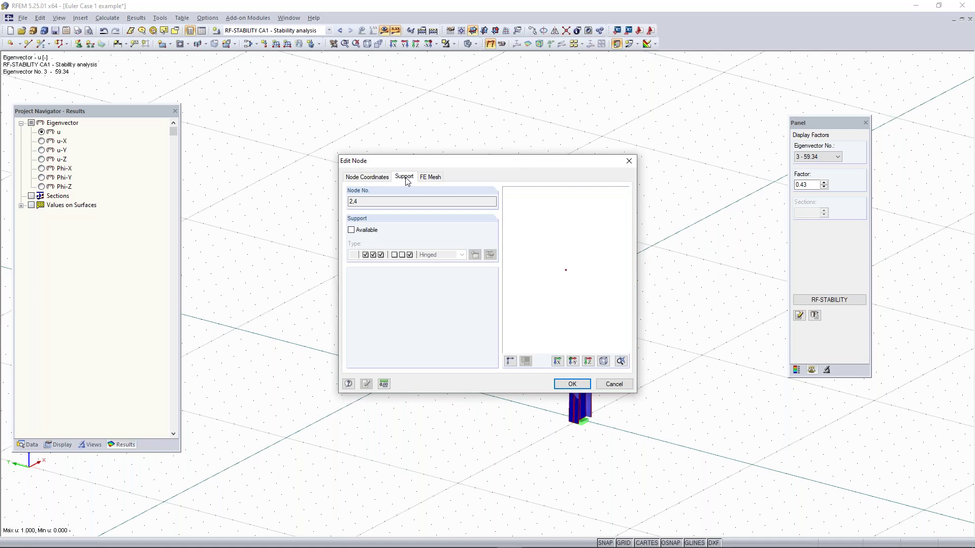
pyautogui.click(352, 229)
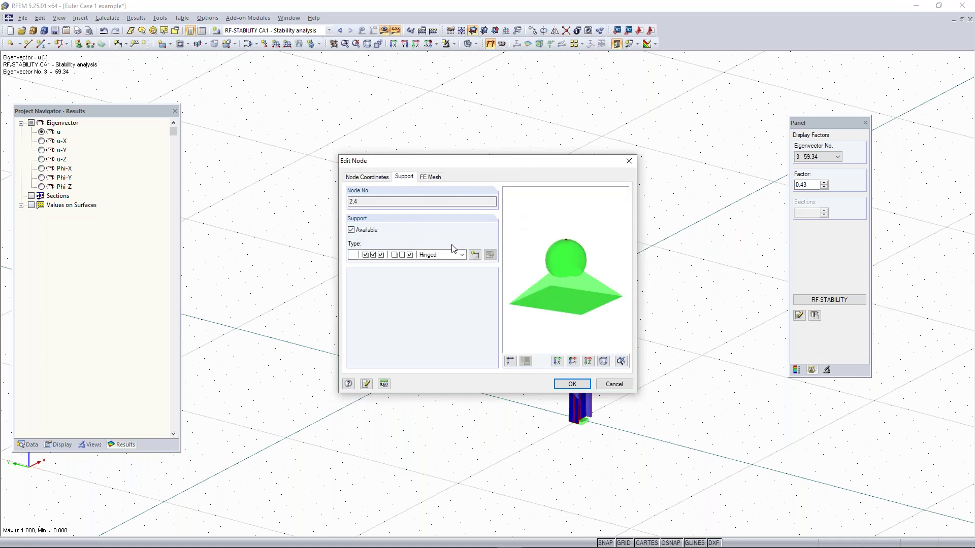
pyautogui.click(476, 256)
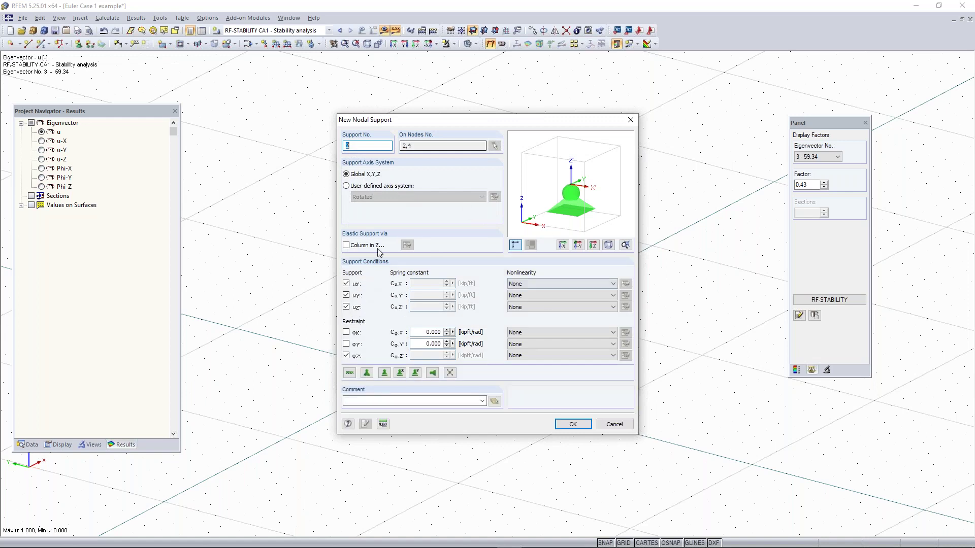
pyautogui.click(346, 284)
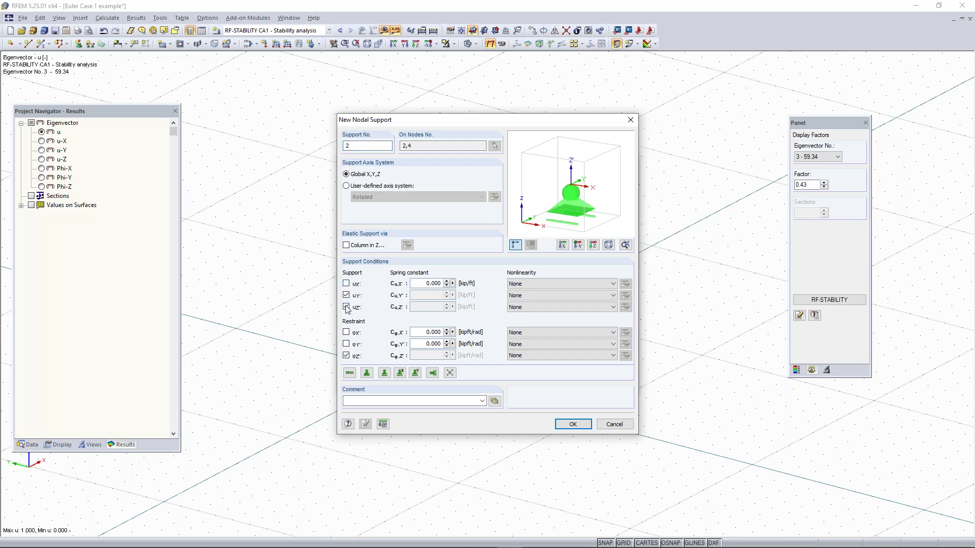
pyautogui.click(347, 307)
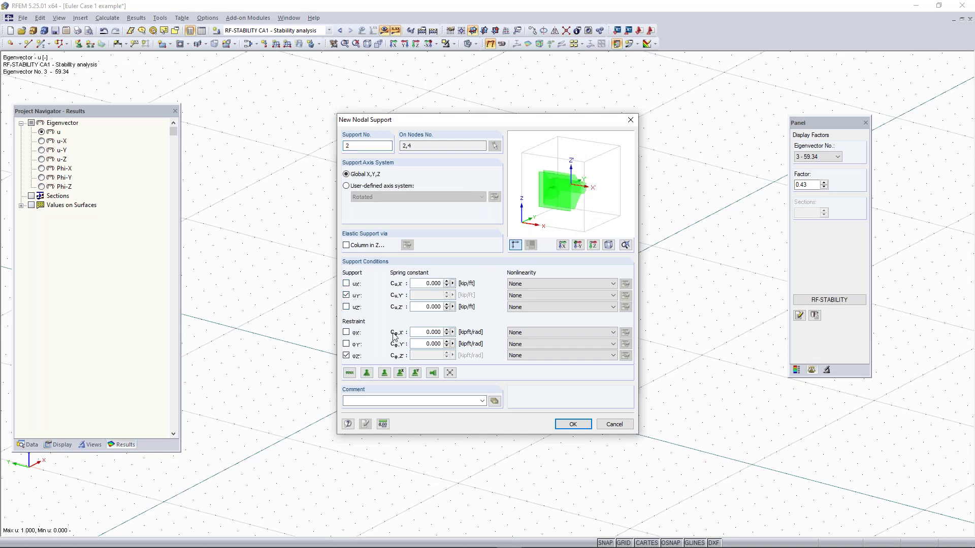
pyautogui.click(347, 356)
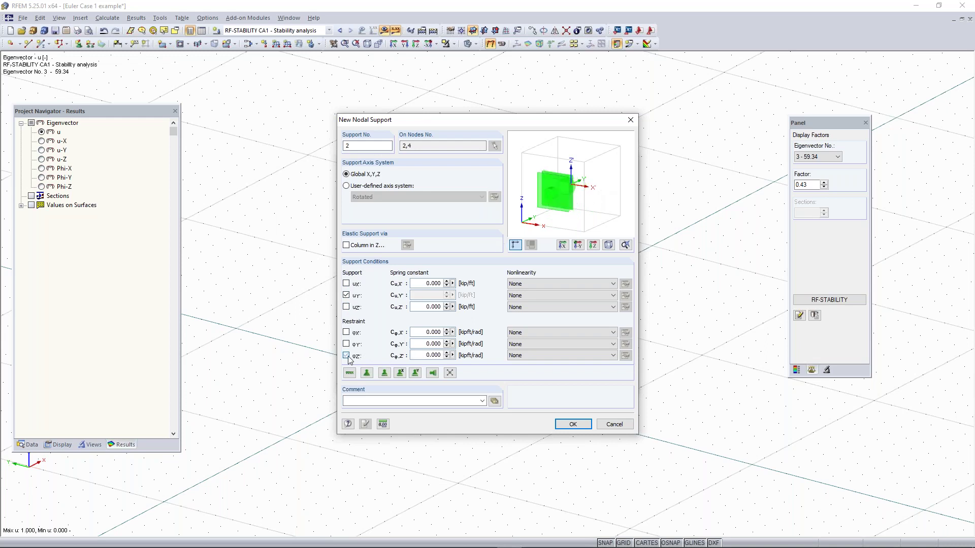
pyautogui.click(577, 425)
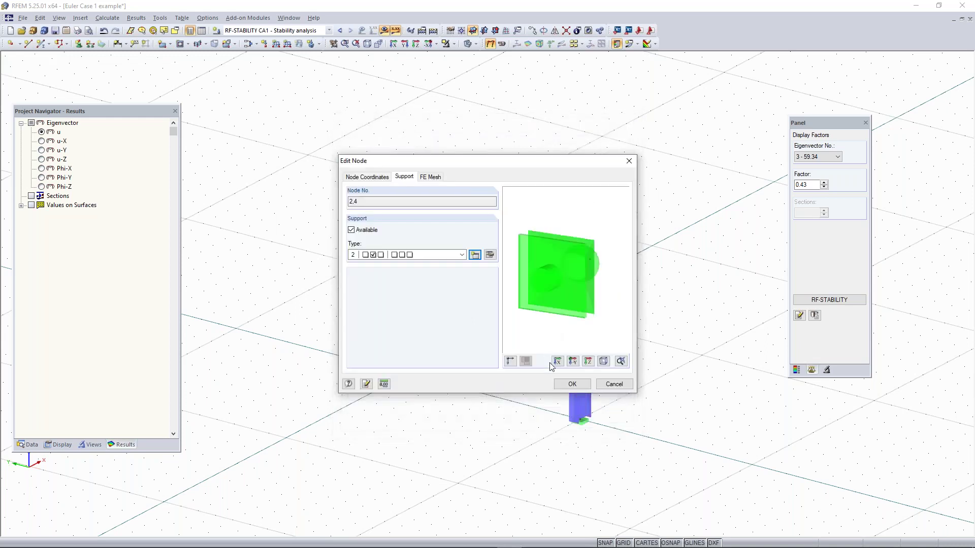
pyautogui.click(572, 384)
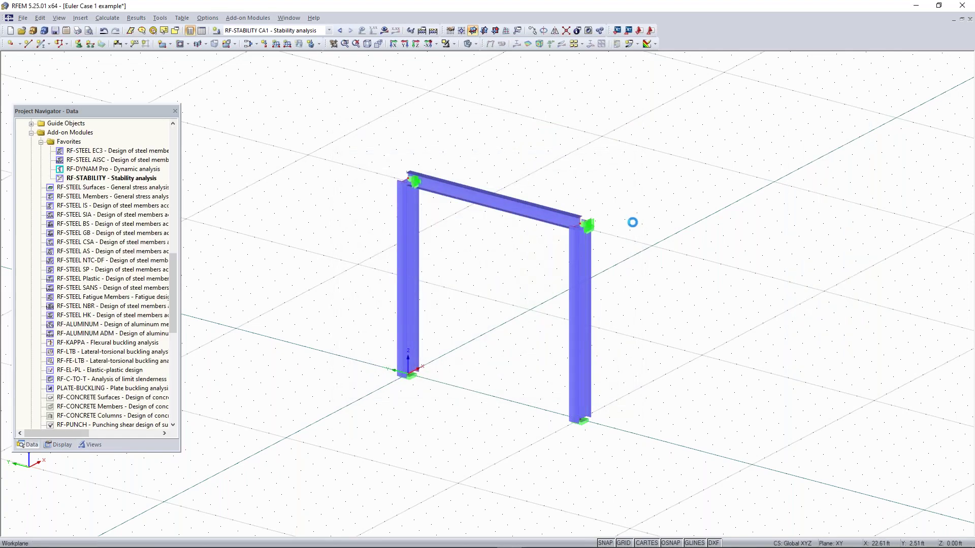
# Edit the top nodes' support to restrain displacement in X instead of Y
pyautogui.keyDown('ctrl'); pyautogui.moveTo(609, 226); pyautogui.dragTo(639, 215, button='middle'); pyautogui.keyUp('ctrl')
pyautogui.rightClick(638, 216)
pyautogui.click(507, 306)
pyautogui.scroll(5, 504, 226)
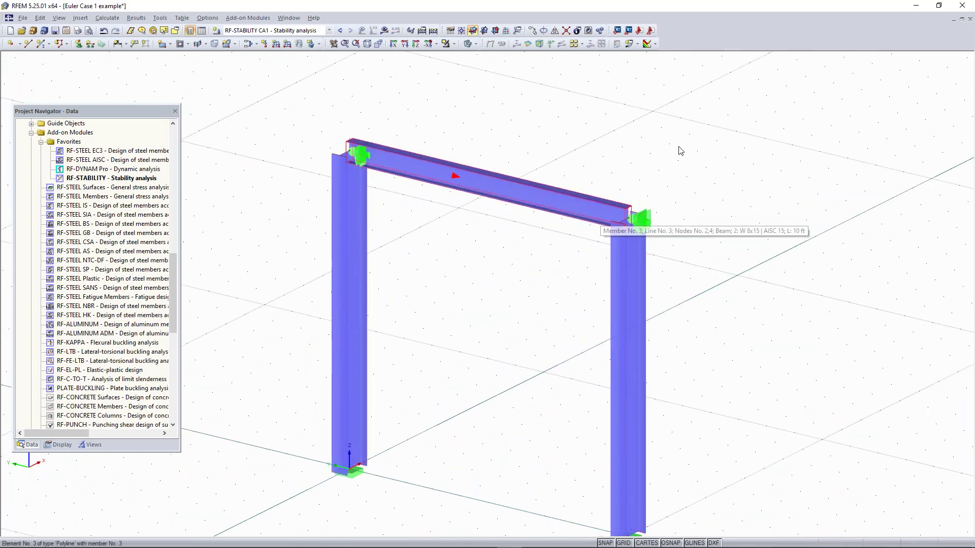
pyautogui.doubleClick(651, 224)
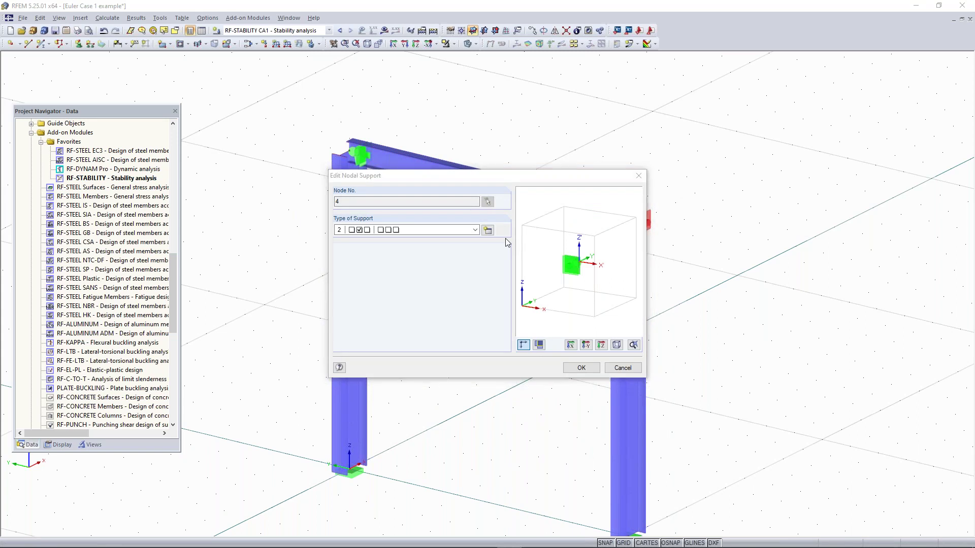
pyautogui.click(487, 230)
pyautogui.click(346, 295)
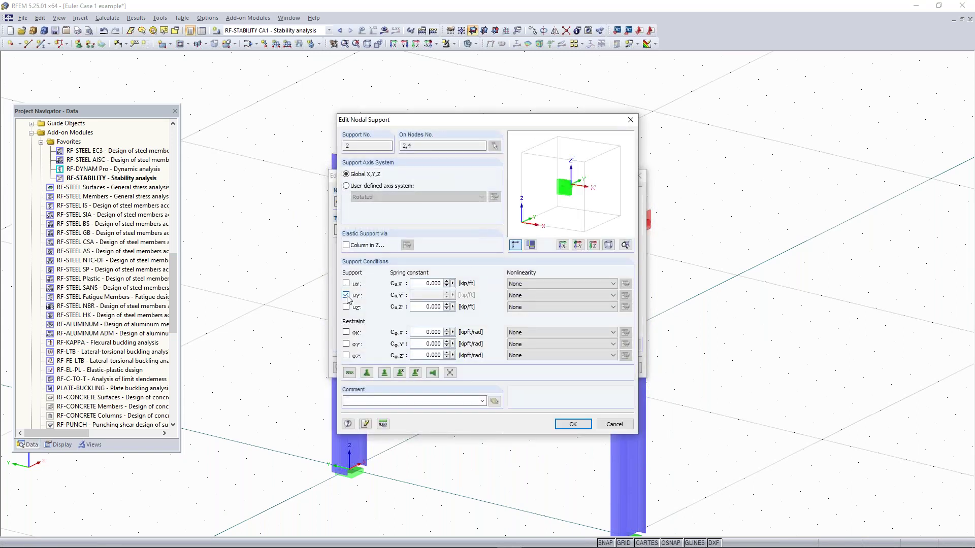
pyautogui.click(346, 284)
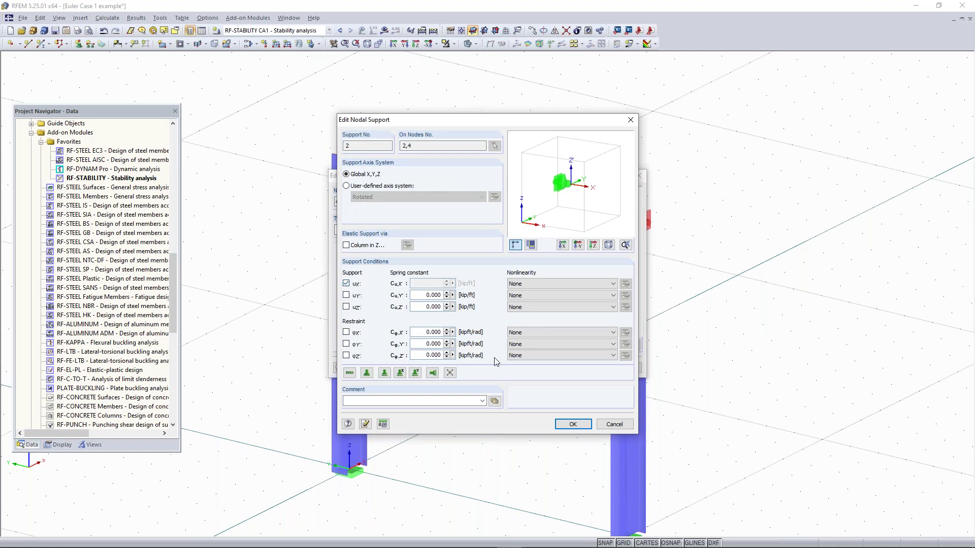
pyautogui.click(572, 424)
pyautogui.click(579, 368)
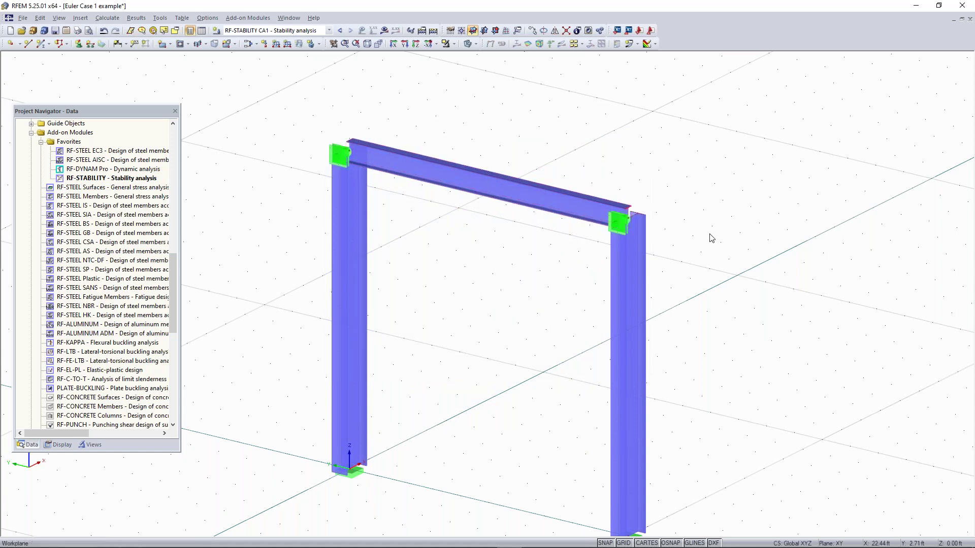
# Run the RF-STABILITY CA1 calculation for the frame with the revised top supports and display its results
pyautogui.keyDown('ctrl'); pyautogui.moveTo(724, 242); pyautogui.dragTo(630, 238, button='middle'); pyautogui.keyUp('ctrl')
pyautogui.keyDown('ctrl'); pyautogui.moveTo(630, 238); pyautogui.dragTo(587, 235, button='right'); pyautogui.keyUp('ctrl')
pyautogui.click(509, 264)
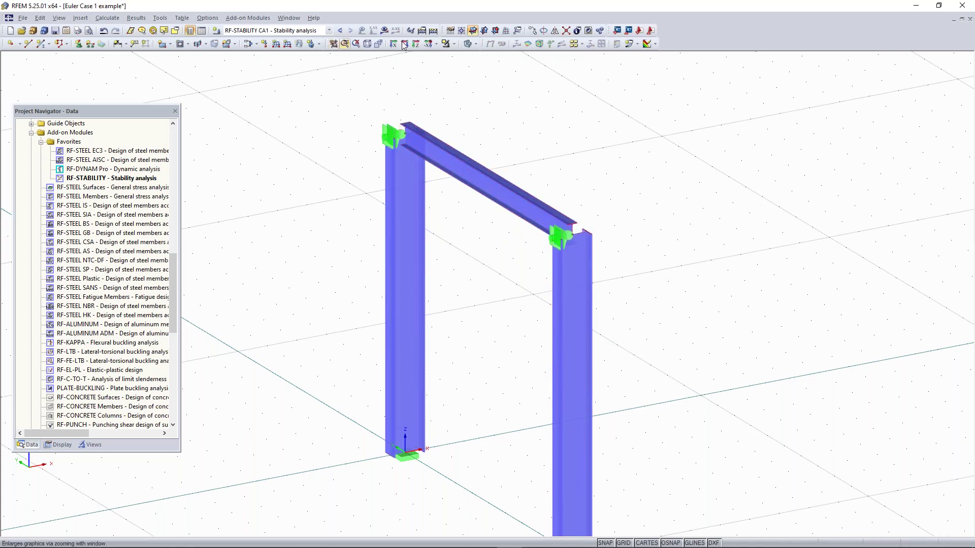
pyautogui.click(384, 31)
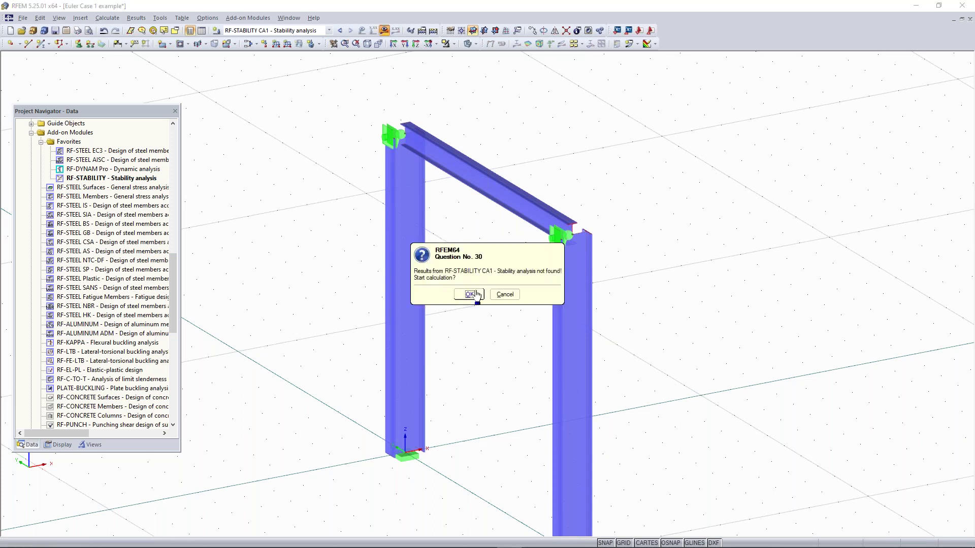
pyautogui.click(470, 294)
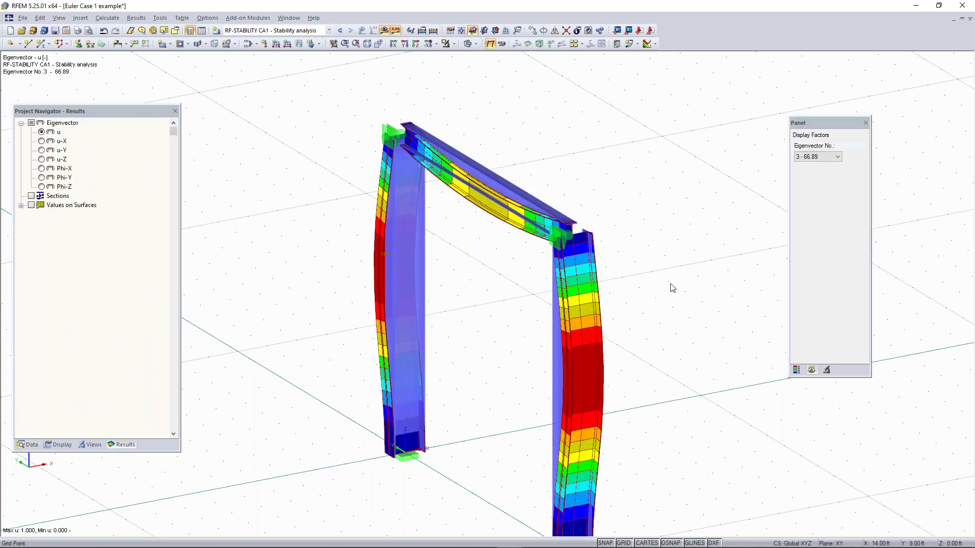
# Compare the frame's buckling shapes for eigenvectors 1 to 4, then return to eigenvector 1 and examine it from several angles
pyautogui.click(833, 159)
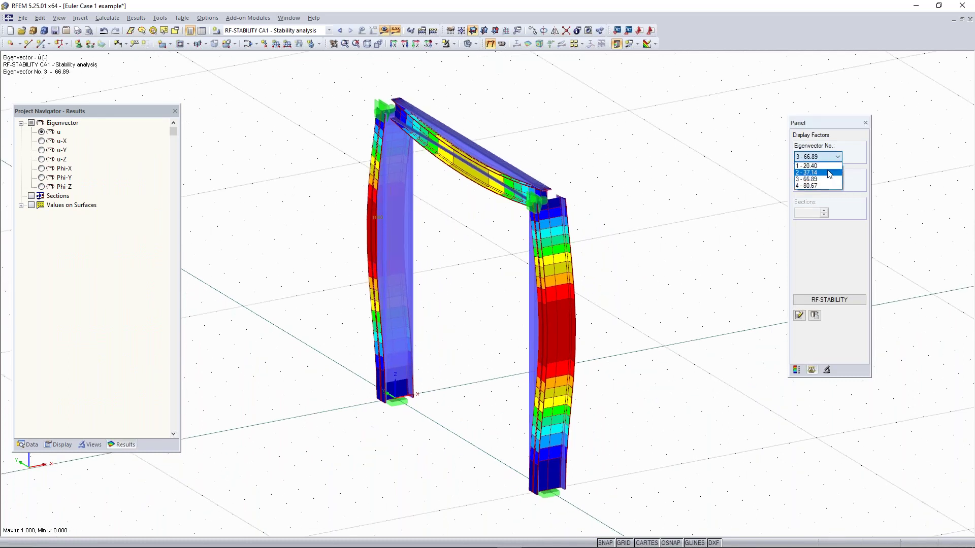
pyautogui.click(825, 165)
pyautogui.press('Down')
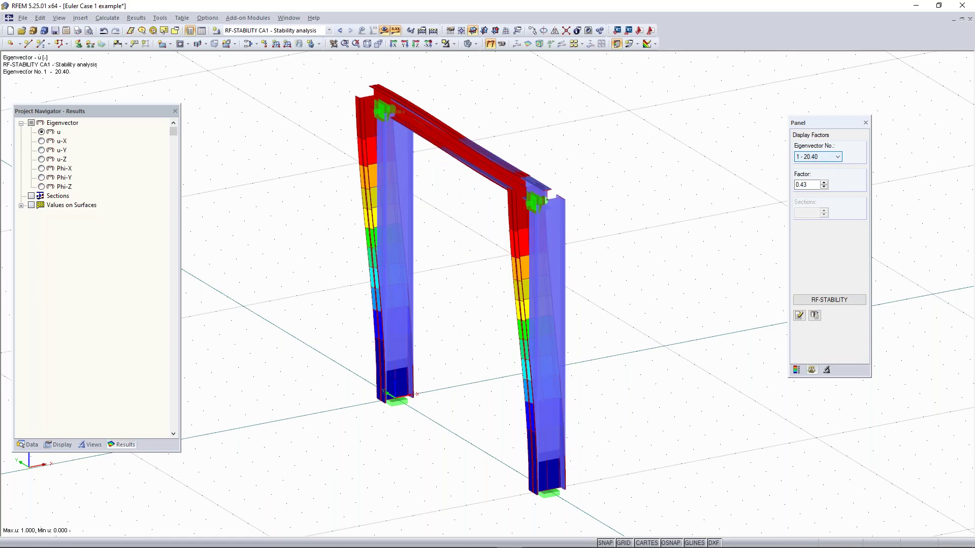
pyautogui.press('Down')
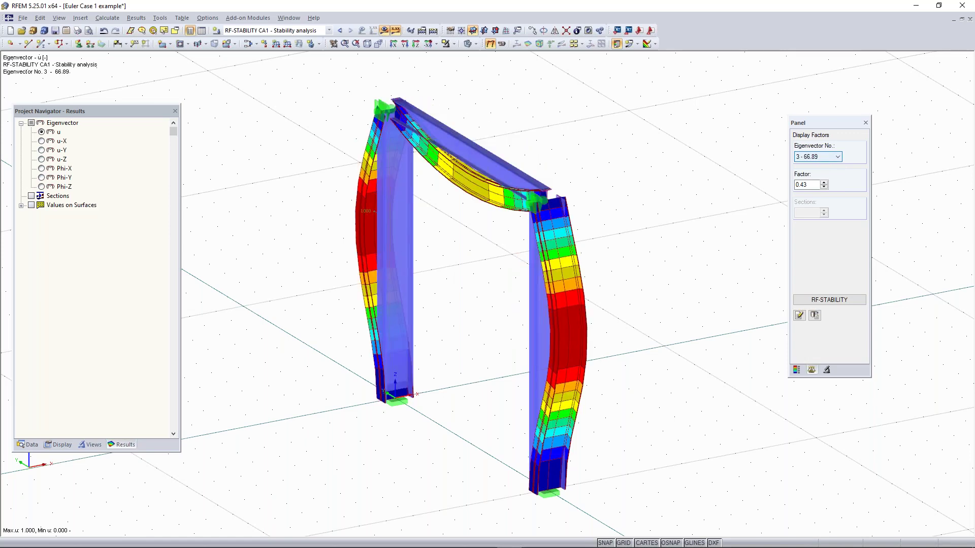
pyautogui.keyDown('ctrl'); pyautogui.moveTo(701, 240); pyautogui.dragTo(620, 224, button='middle'); pyautogui.keyUp('ctrl')
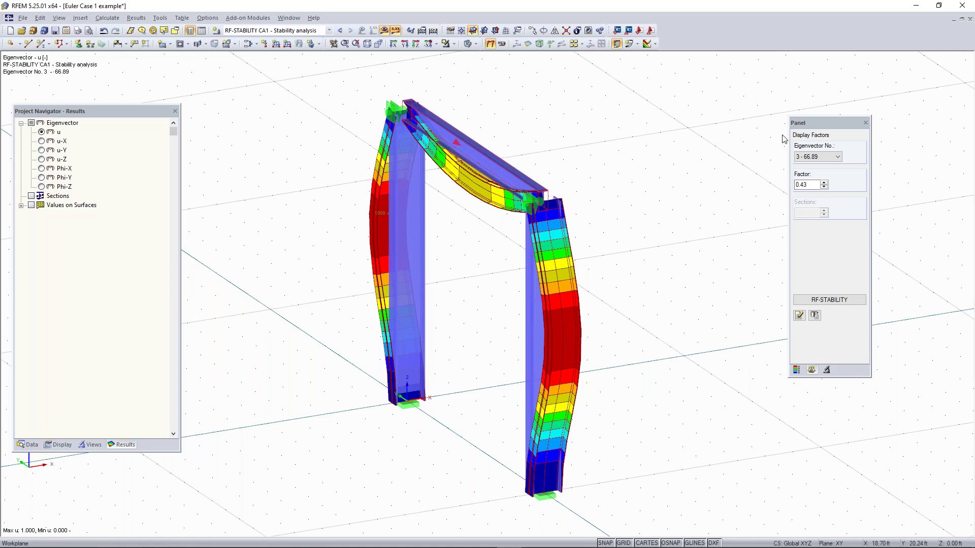
pyautogui.scroll(-1, 831, 156)
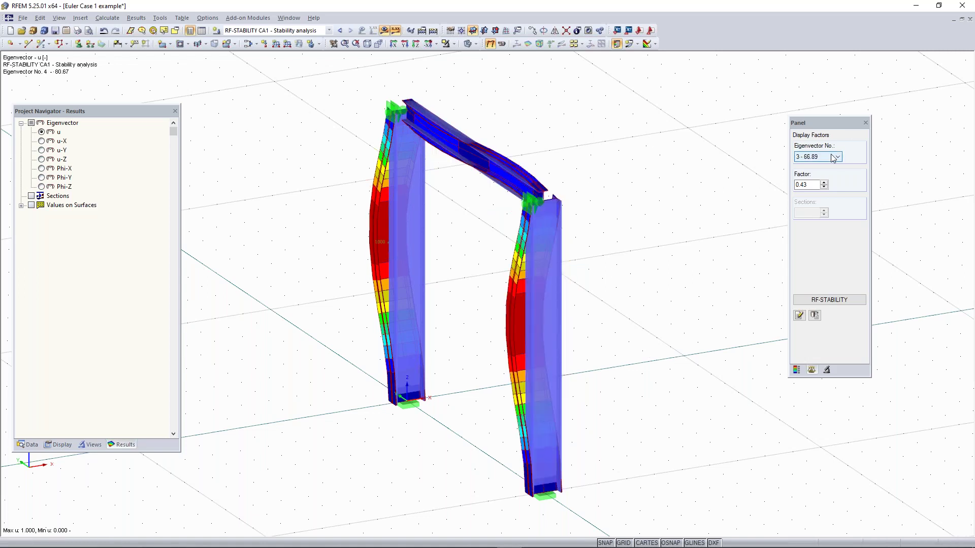
pyautogui.scroll(2, 833, 158)
pyautogui.click(828, 158)
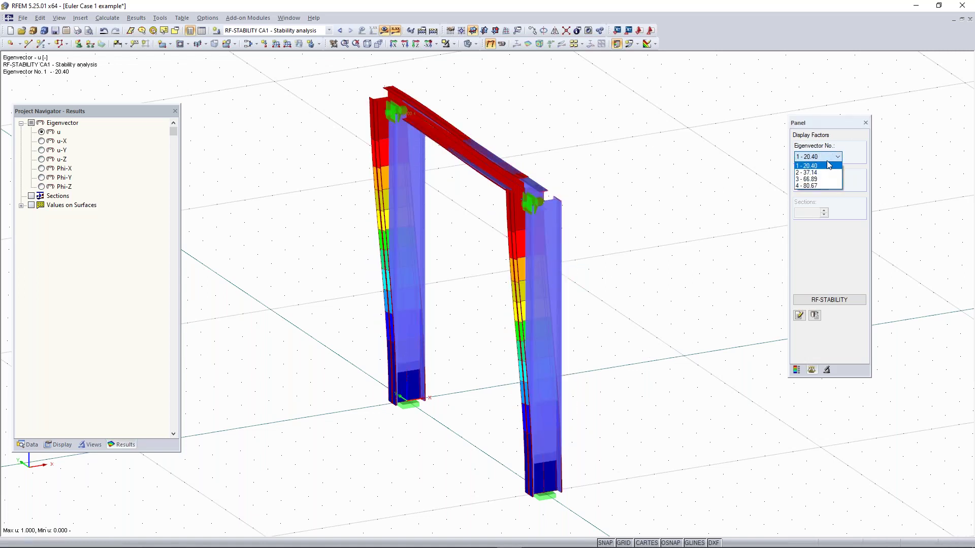
pyautogui.click(828, 165)
pyautogui.scroll(-2, 628, 258)
pyautogui.keyDown('ctrl'); pyautogui.moveTo(627, 253); pyautogui.dragTo(689, 238, button='middle'); pyautogui.keyUp('ctrl')
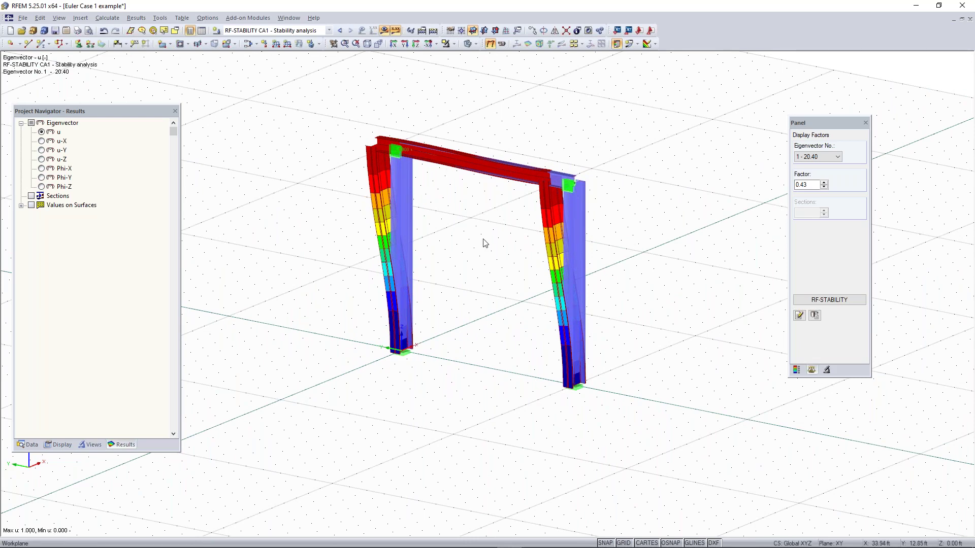
pyautogui.keyDown('ctrl'); pyautogui.moveTo(619, 210); pyautogui.dragTo(542, 111, button='middle'); pyautogui.keyUp('ctrl')
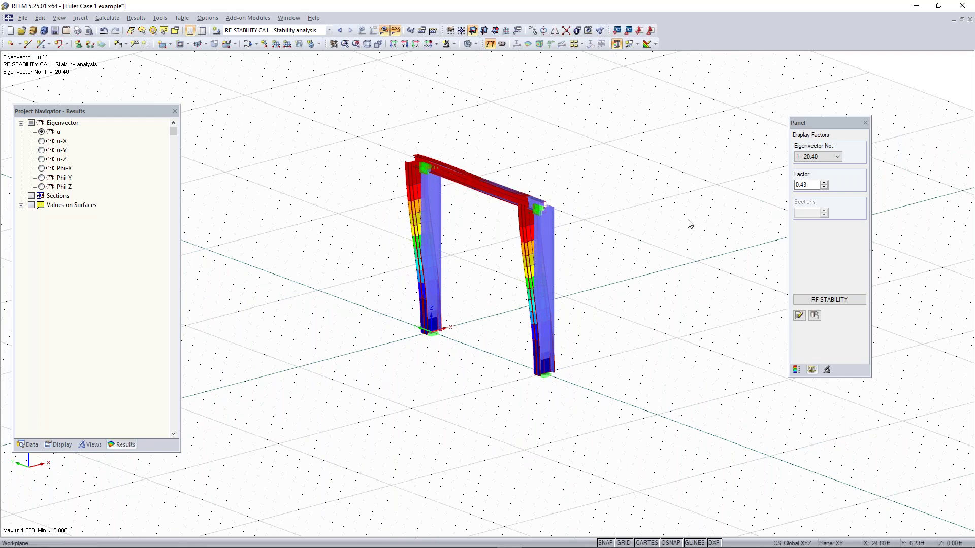
# Switch to the PowerPoint slide show and bring up the "Any Questions" slide
pyautogui.press('super')
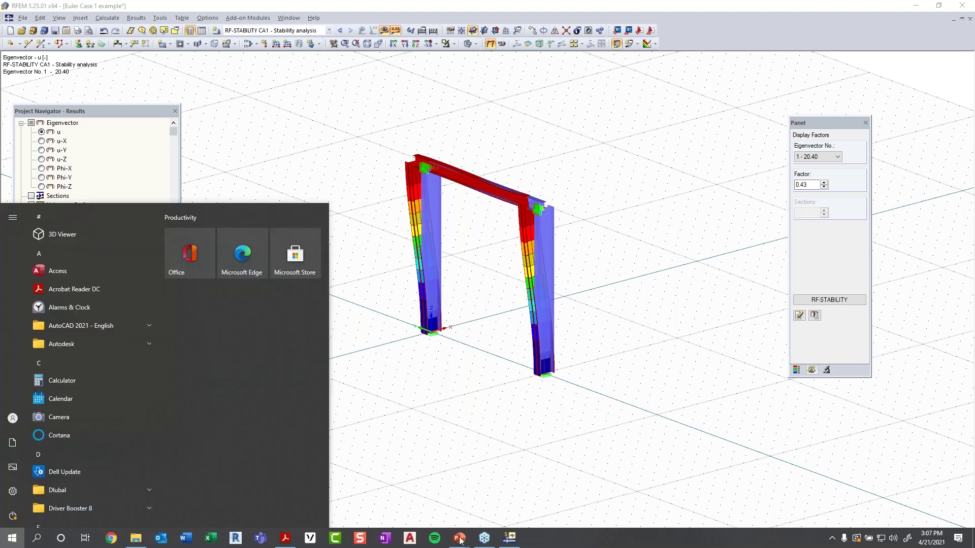
pyautogui.moveTo(465, 539)
pyautogui.click(472, 494)
pyautogui.click(706, 321)
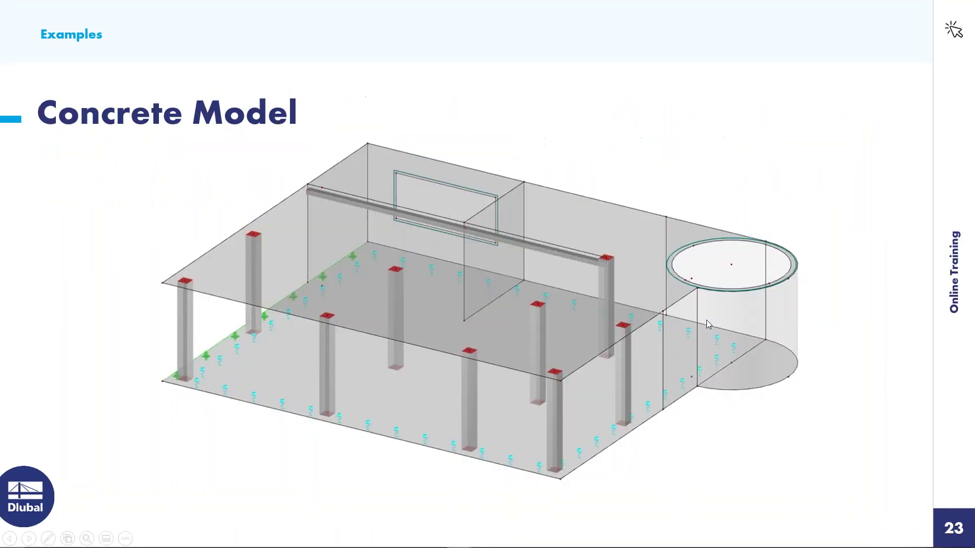
pyautogui.press('Left')
pyautogui.press('Left')
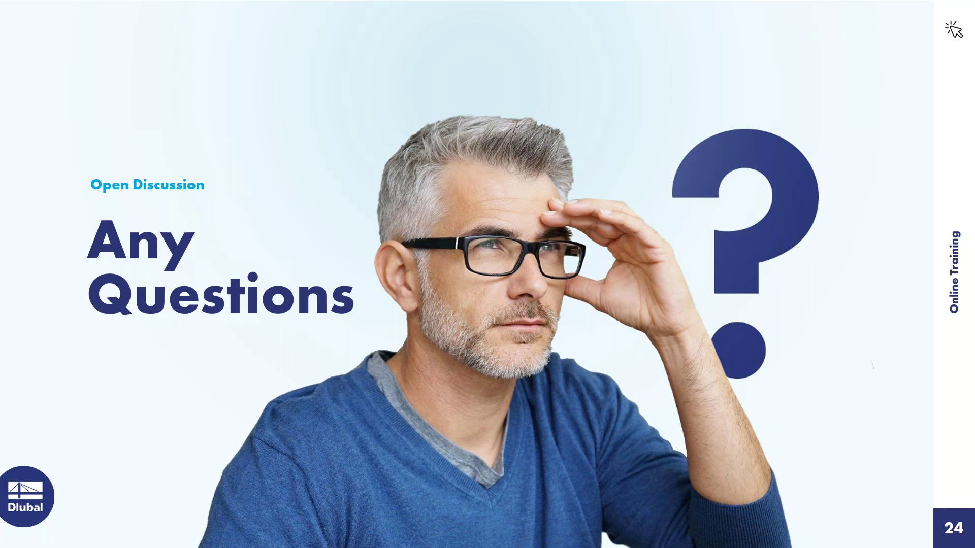
pyautogui.rightClick(604, 483)
pyautogui.click(563, 401)
# Switch back to RFEM and show the frame as a wireframe model with the buckling results hidden
pyautogui.press('super')
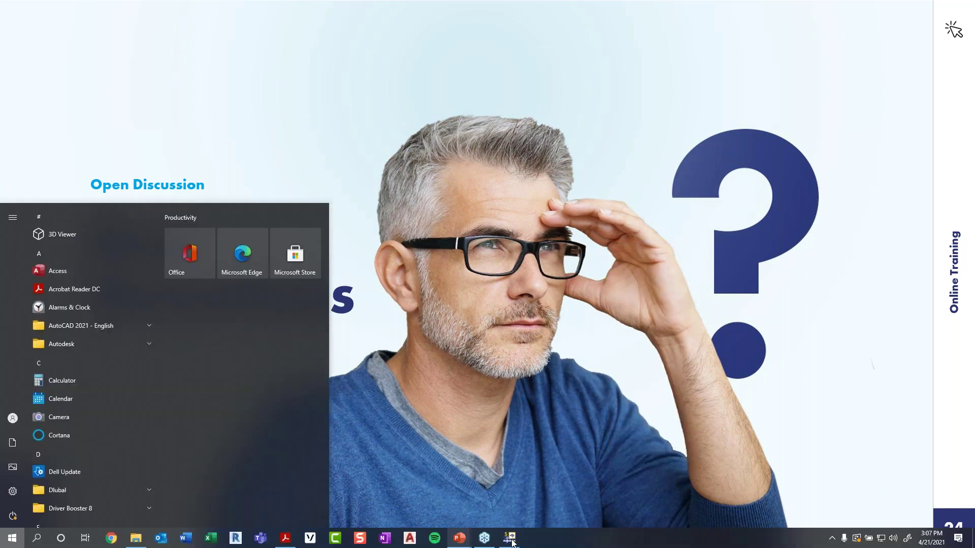
pyautogui.click(511, 540)
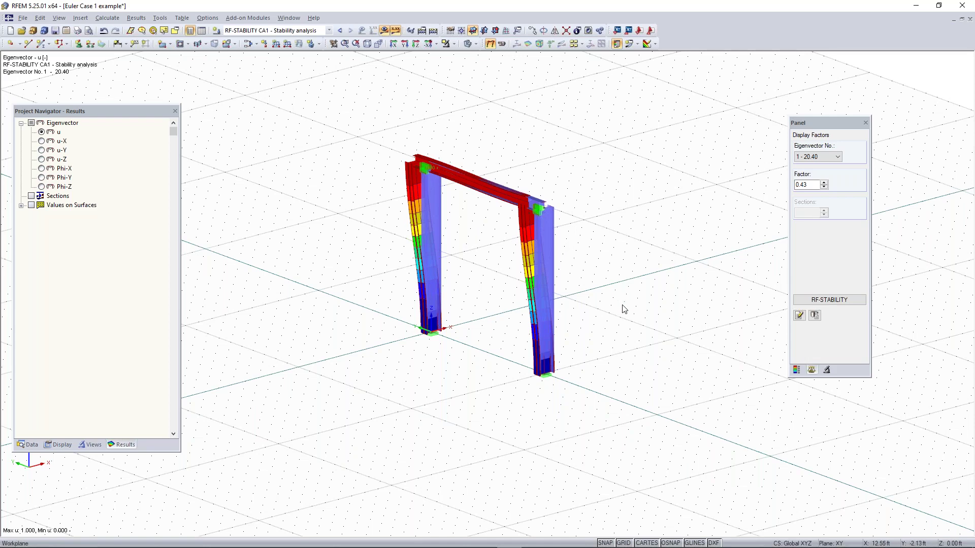
pyautogui.moveTo(586, 359)
pyautogui.keyDown('ctrl'); pyautogui.mouseDown(button='middle')
pyautogui.moveTo(570, 374)
pyautogui.moveTo(588, 366)
pyautogui.mouseUp(button='middle'); pyautogui.keyUp('ctrl')
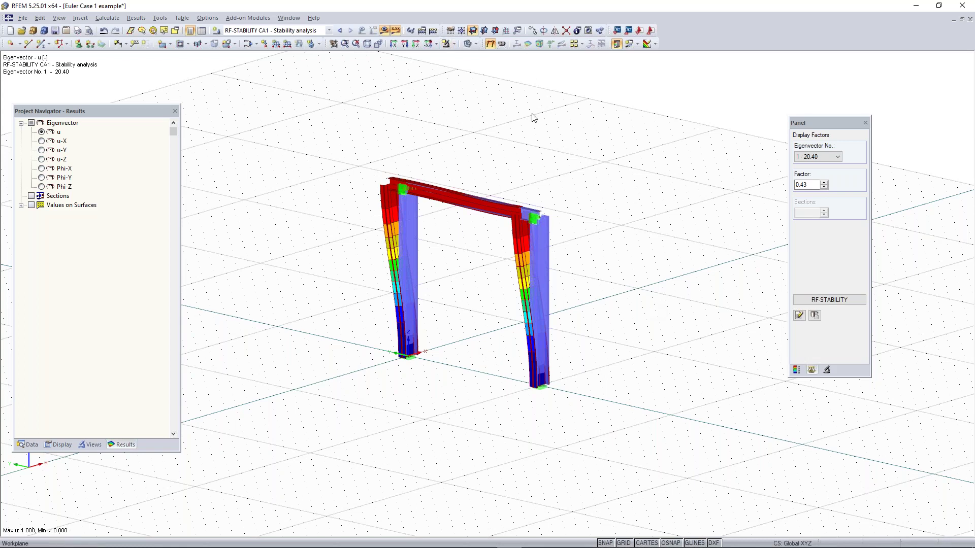
pyautogui.click(469, 44)
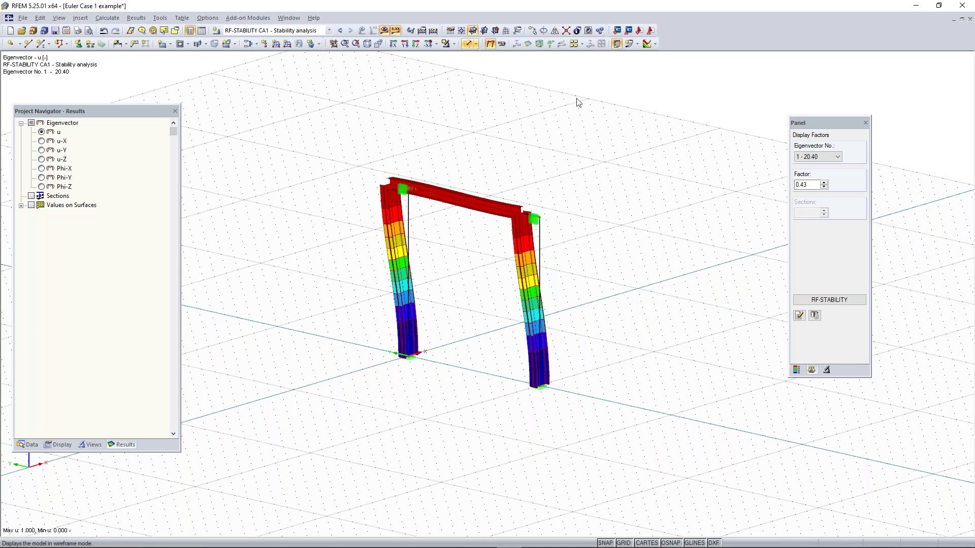
pyautogui.click(385, 31)
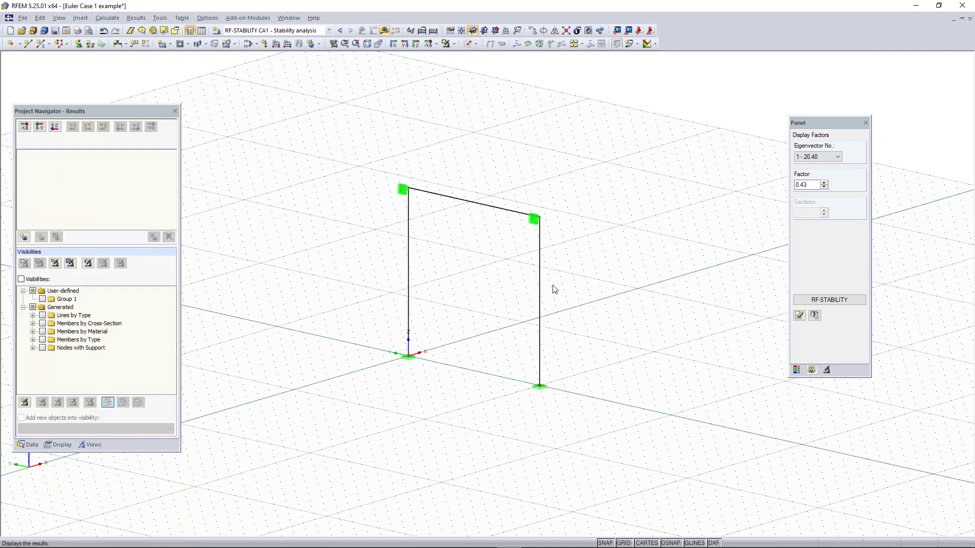
pyautogui.scroll(3, 553, 287)
pyautogui.scroll(-3, 533, 266)
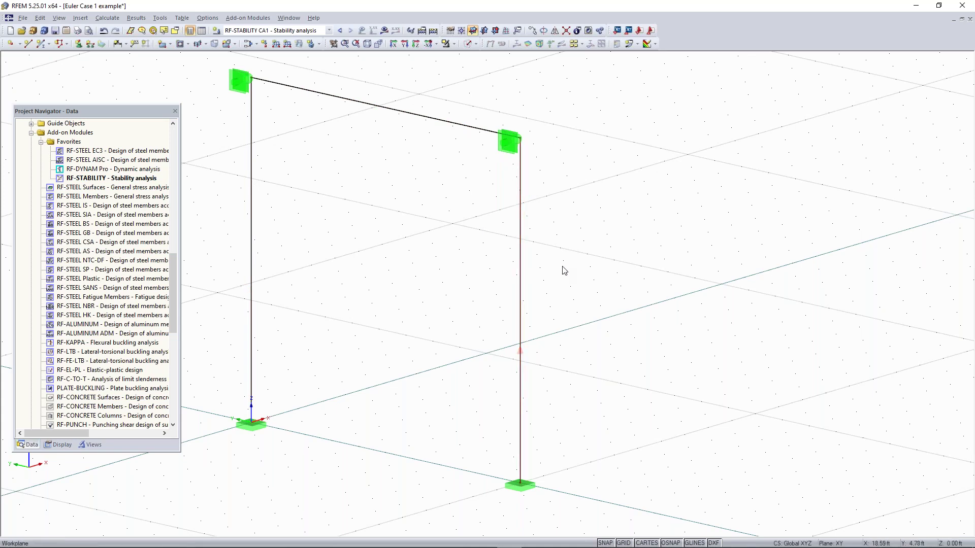
pyautogui.scroll(-2, 561, 269)
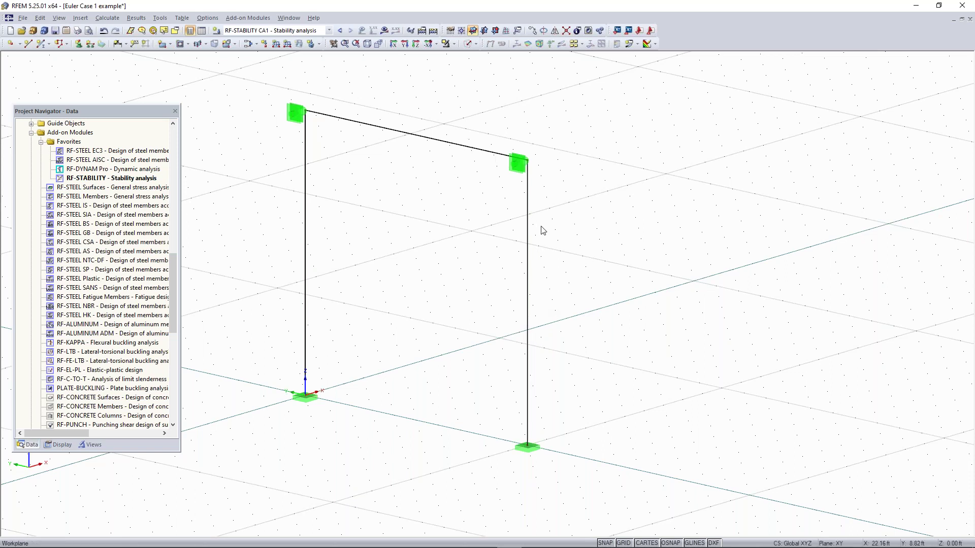
pyautogui.scroll(-1, 542, 230)
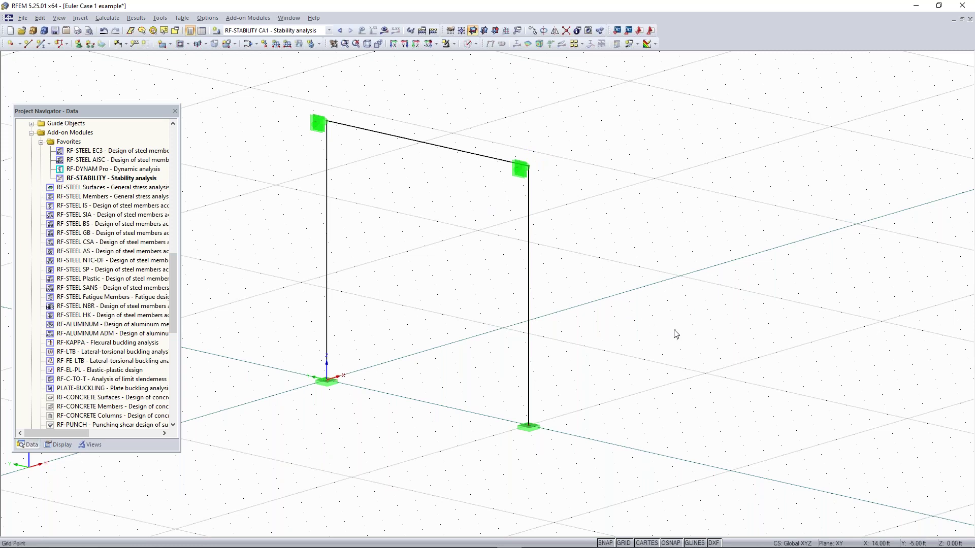
pyautogui.scroll(-1, 546, 300)
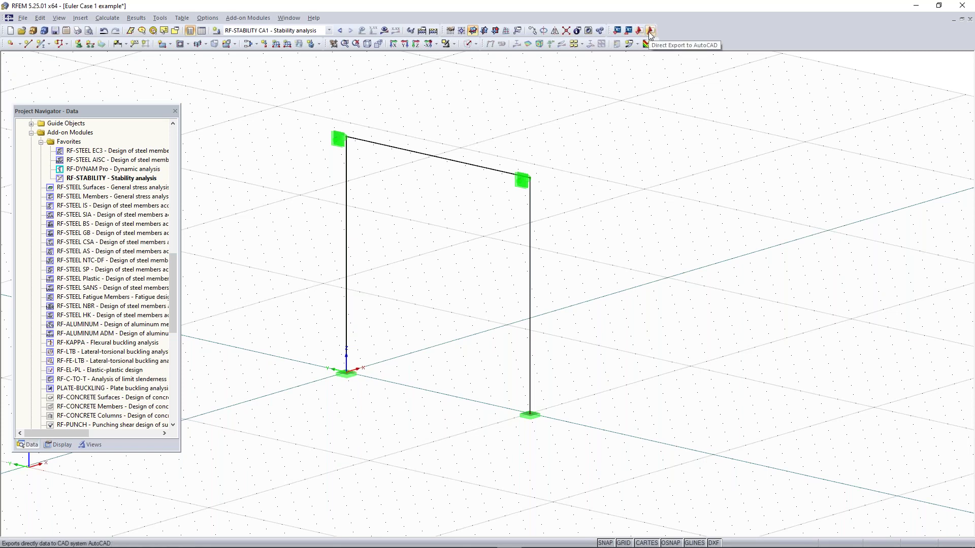
# Examine the file formats and direct interfaces offered for model import, then close the import settings
pyautogui.click(24, 18)
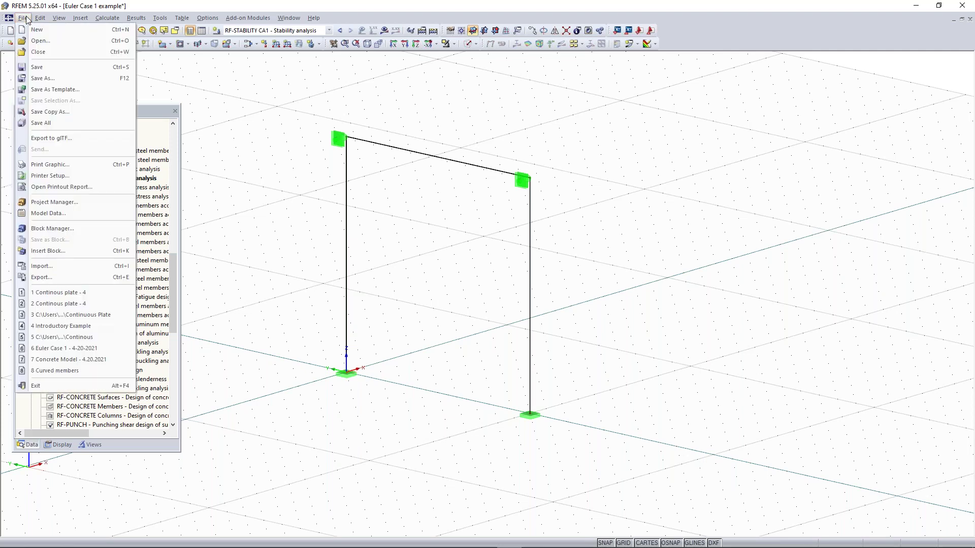
pyautogui.click(57, 267)
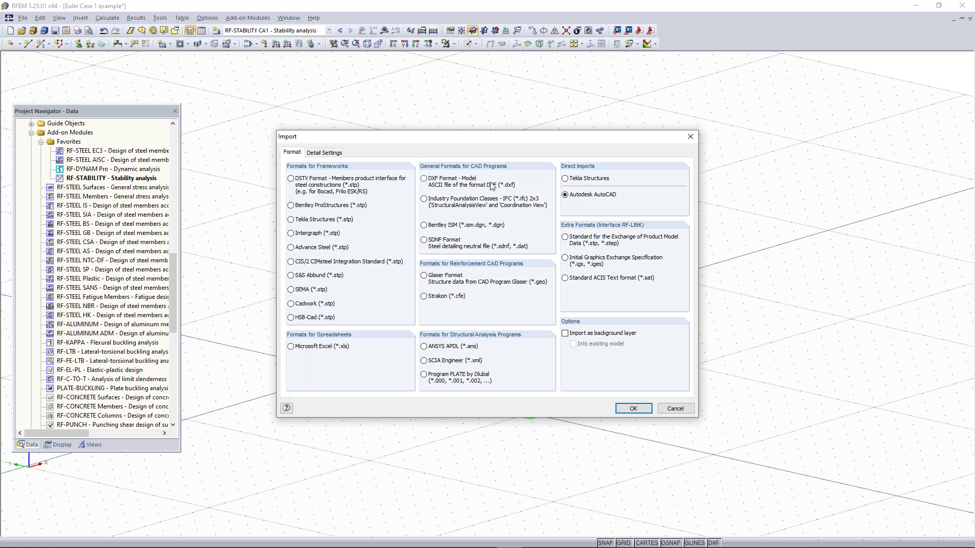
pyautogui.click(691, 137)
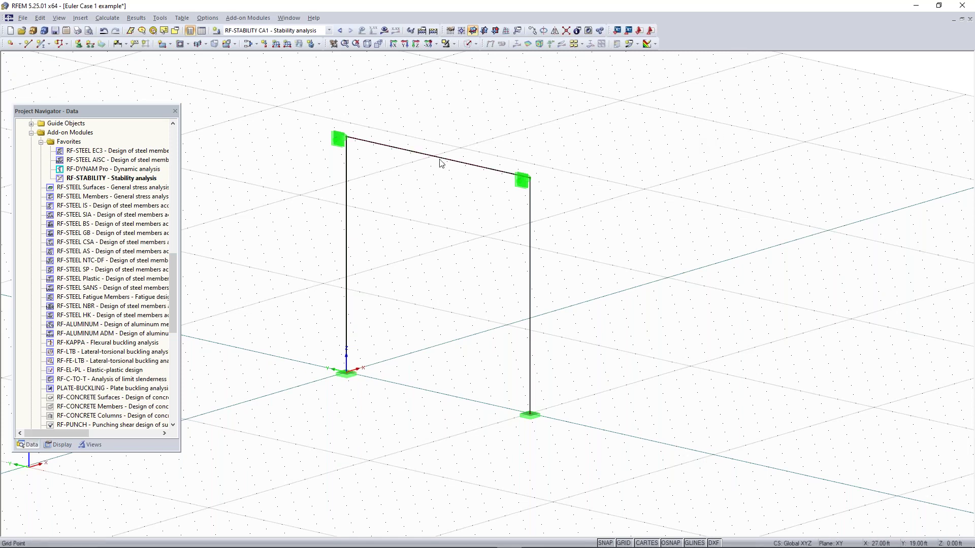
# Try the Cable member type on the frame's horizontal top member and discard the change
pyautogui.scroll(-1, 459, 161)
pyautogui.moveTo(496, 139); pyautogui.dragTo(469, 164, button='middle')
pyautogui.click(428, 179)
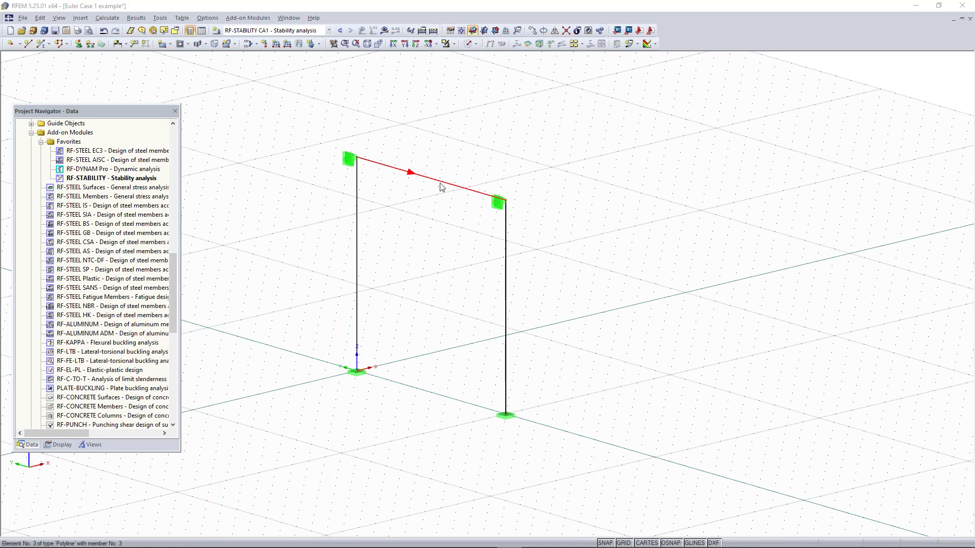
pyautogui.doubleClick(440, 187)
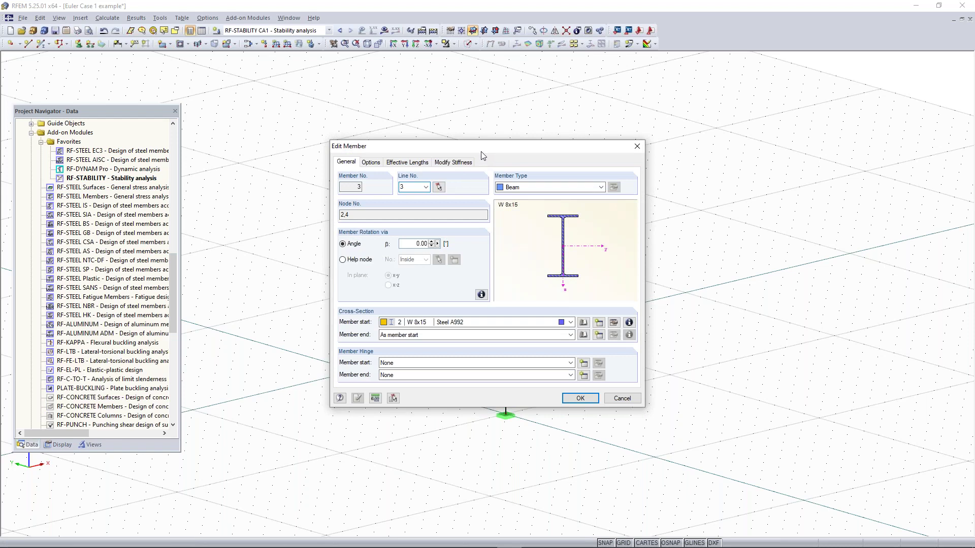
pyautogui.moveTo(477, 141); pyautogui.dragTo(450, 120)
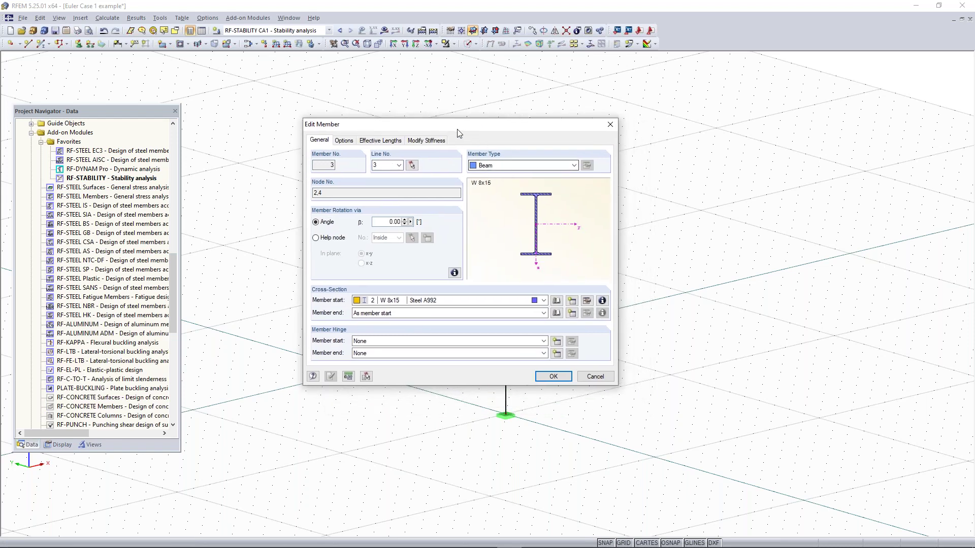
pyautogui.moveTo(455, 130); pyautogui.dragTo(450, 143)
pyautogui.click(527, 180)
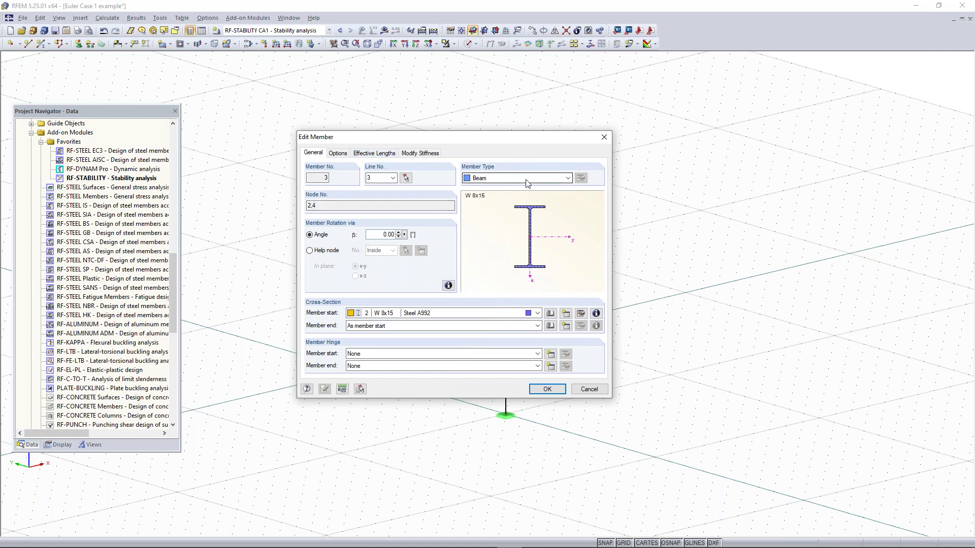
pyautogui.click(527, 180)
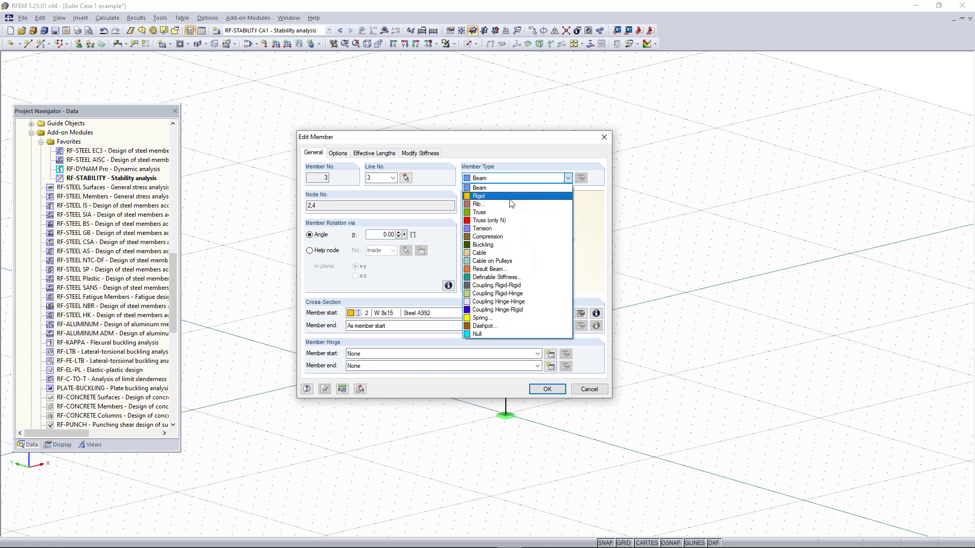
pyautogui.click(500, 255)
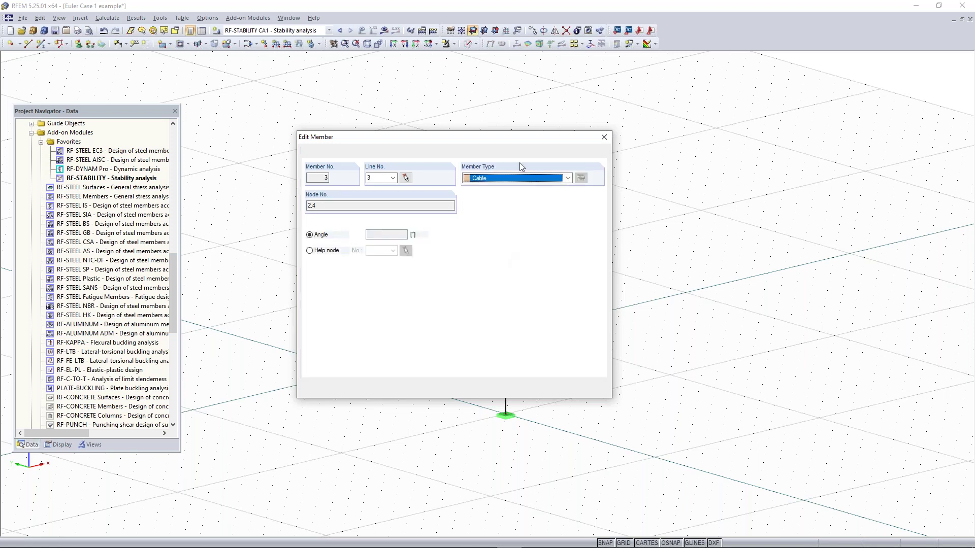
pyautogui.click(498, 182)
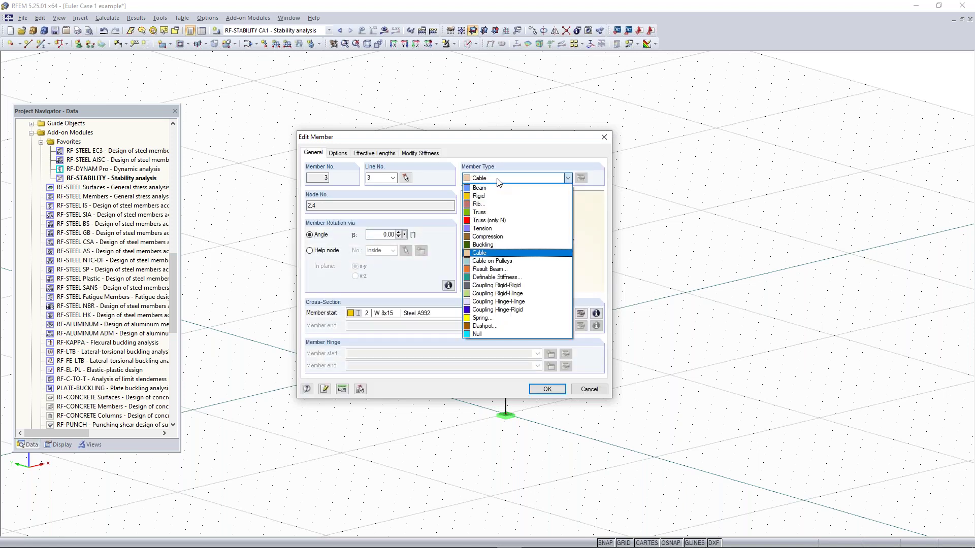
pyautogui.click(485, 253)
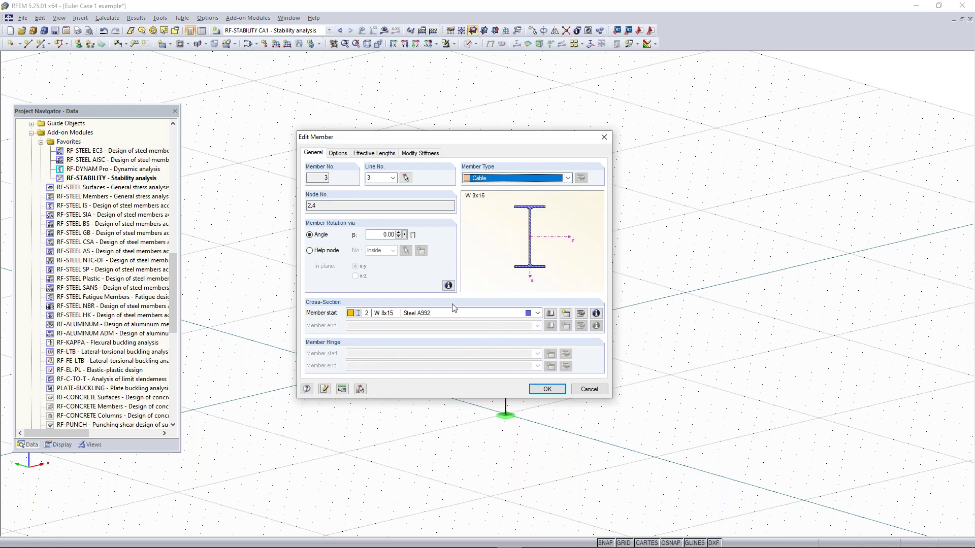
pyautogui.click(567, 178)
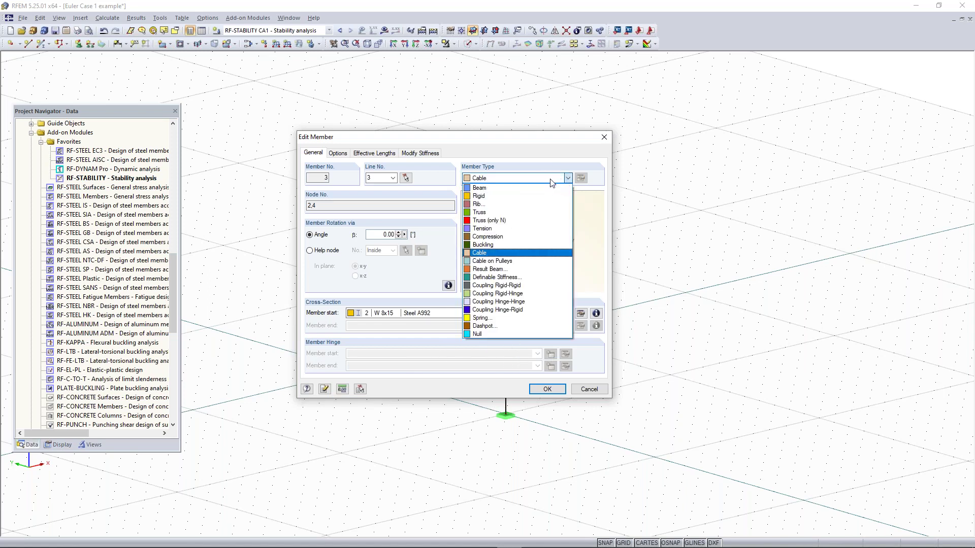
pyautogui.click(489, 178)
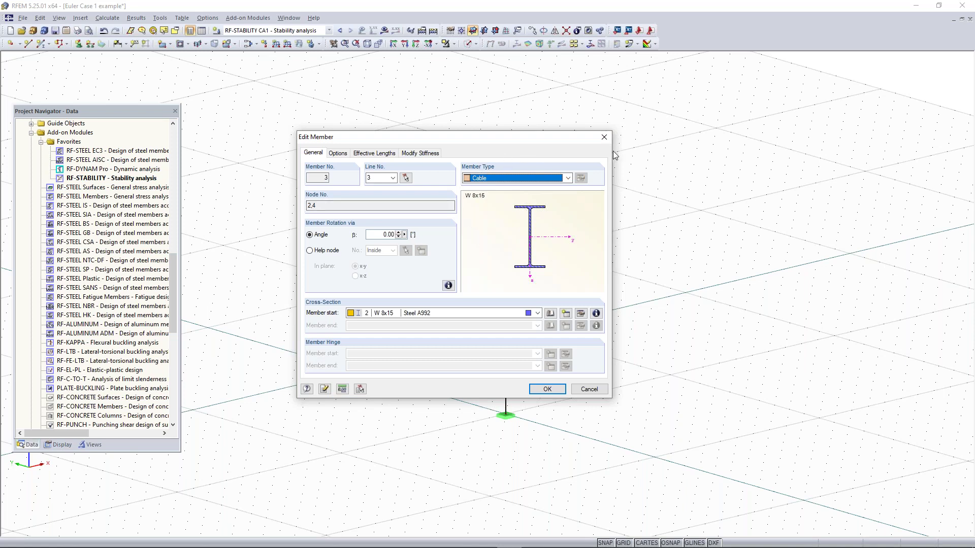
pyautogui.click(604, 137)
pyautogui.click(316, 109)
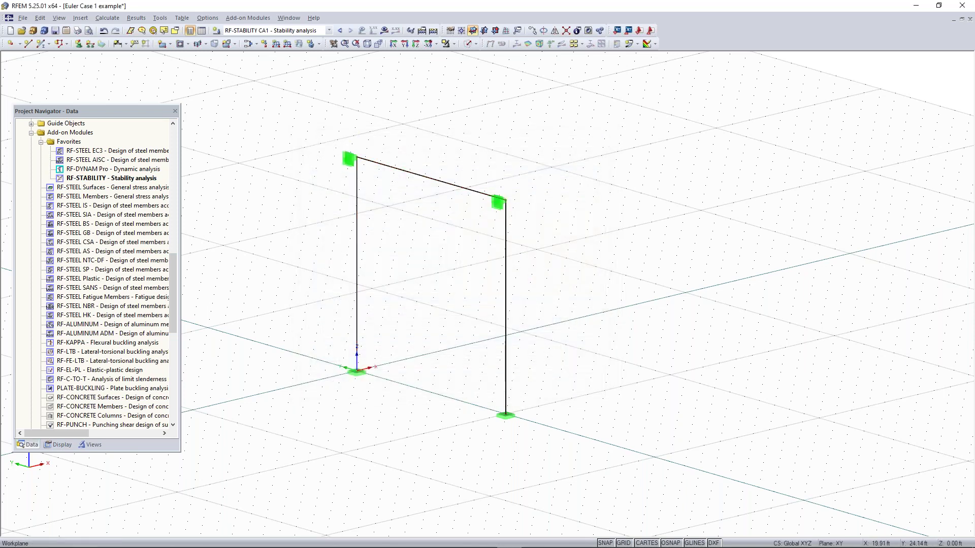
# Examine the calculation parameters of load case LC1 and close the open settings without changes
pyautogui.click(248, 45)
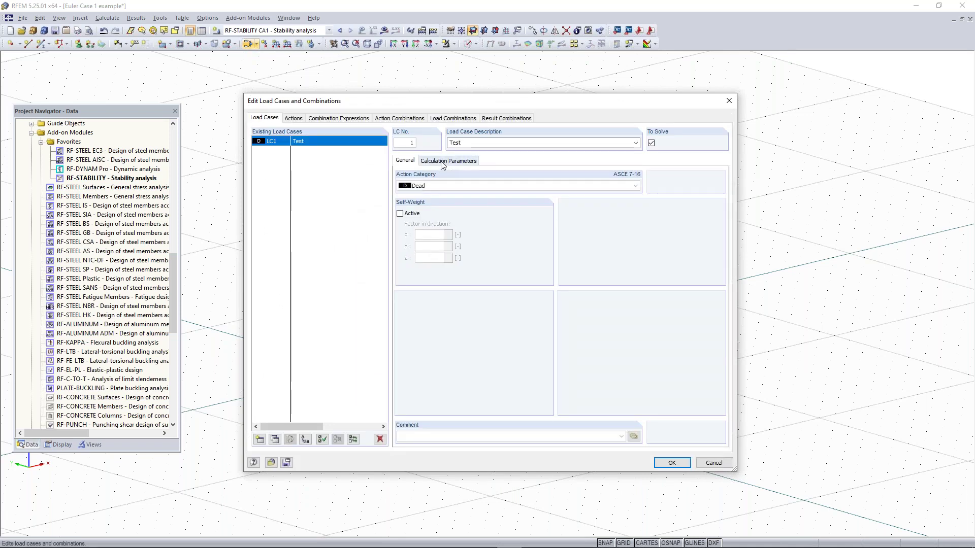
pyautogui.click(443, 161)
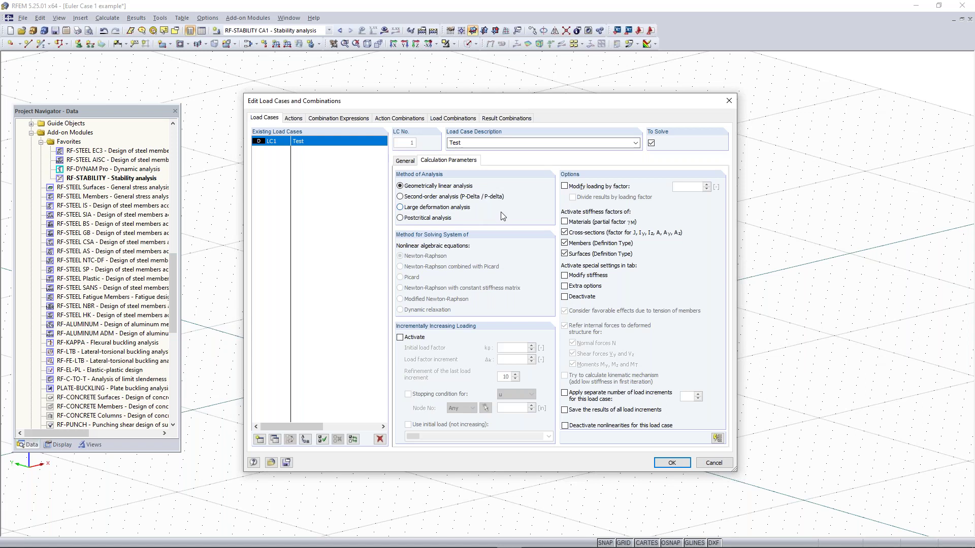
pyautogui.click(729, 101)
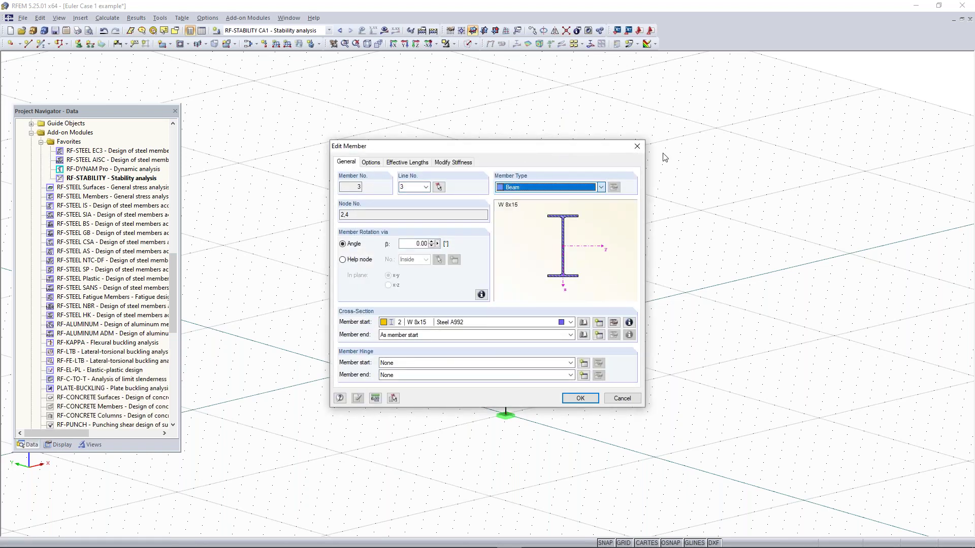
pyautogui.click(638, 147)
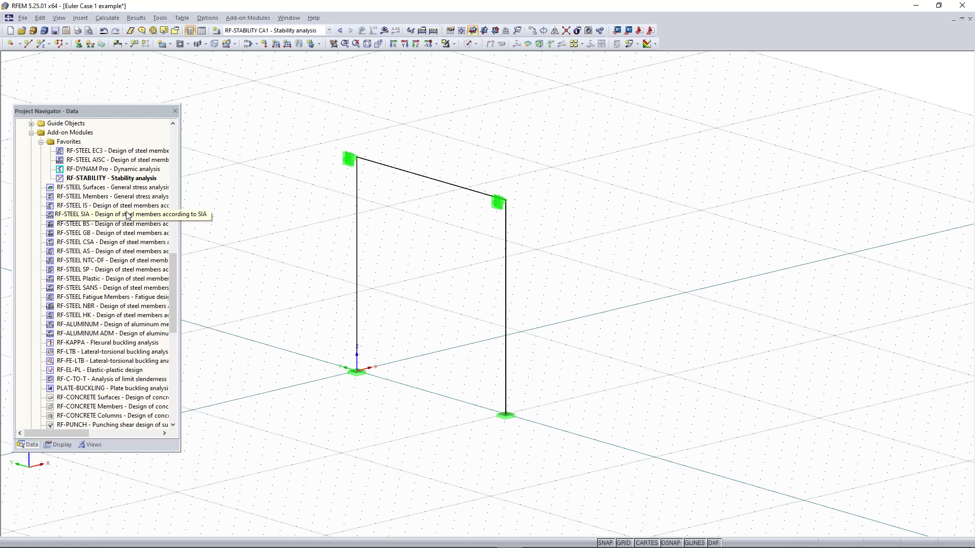
# Browse the add-on modules in the project data and display the frame members as rendered solids
pyautogui.moveTo(175, 271); pyautogui.dragTo(176, 242)
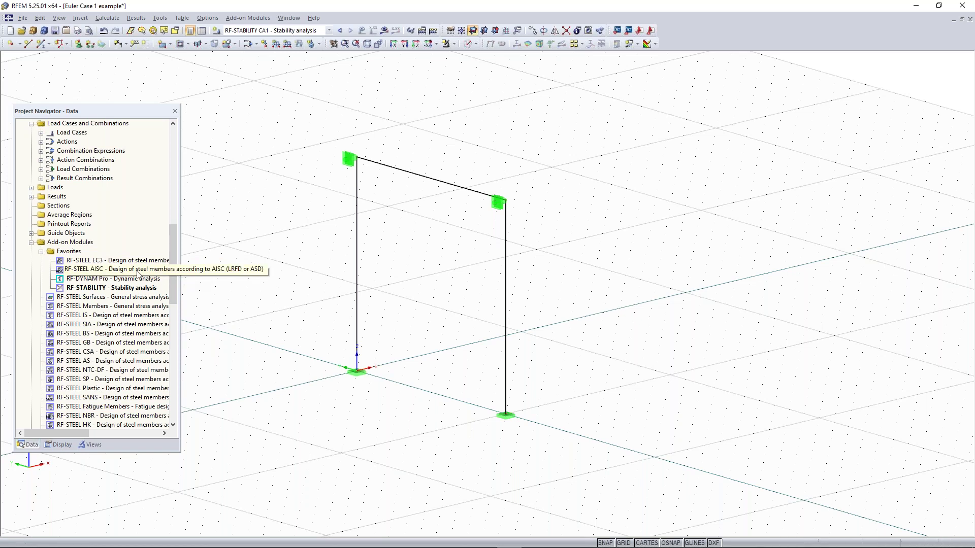
pyautogui.scroll(-5, 136, 269)
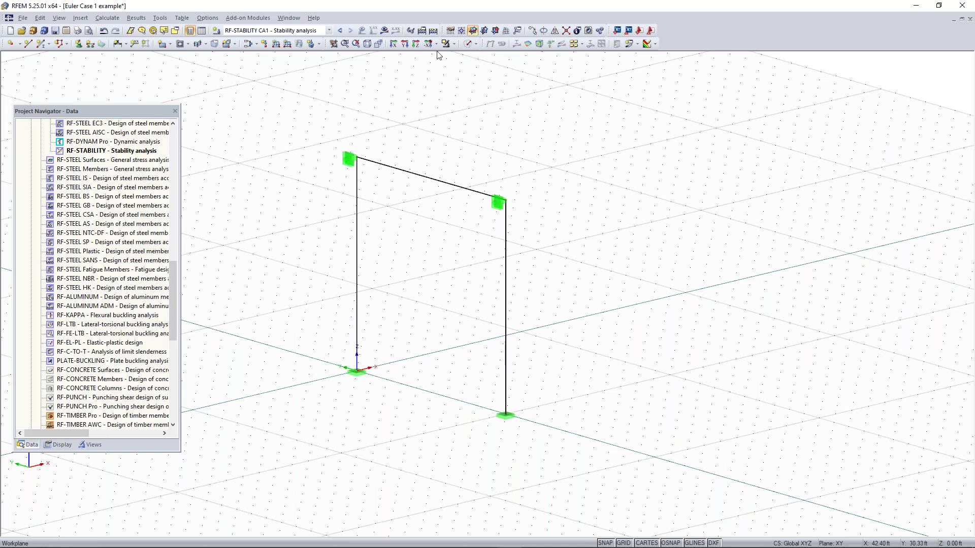
pyautogui.click(464, 46)
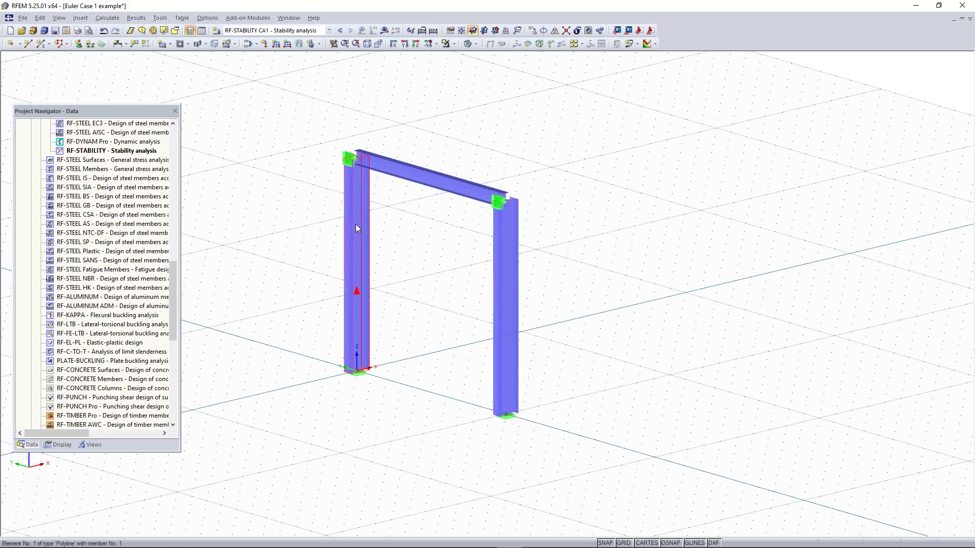
pyautogui.scroll(-3, 571, 181)
pyautogui.moveTo(563, 192); pyautogui.dragTo(510, 241, button='middle')
pyautogui.keyDown('ctrl'); pyautogui.moveTo(510, 241); pyautogui.dragTo(546, 218, button='middle'); pyautogui.keyUp('ctrl')
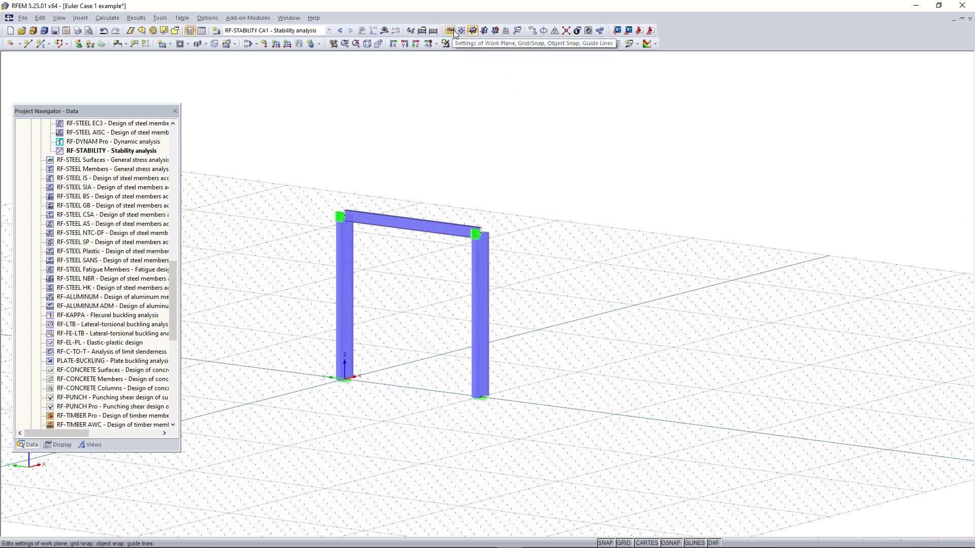
pyautogui.scroll(4, 111, 256)
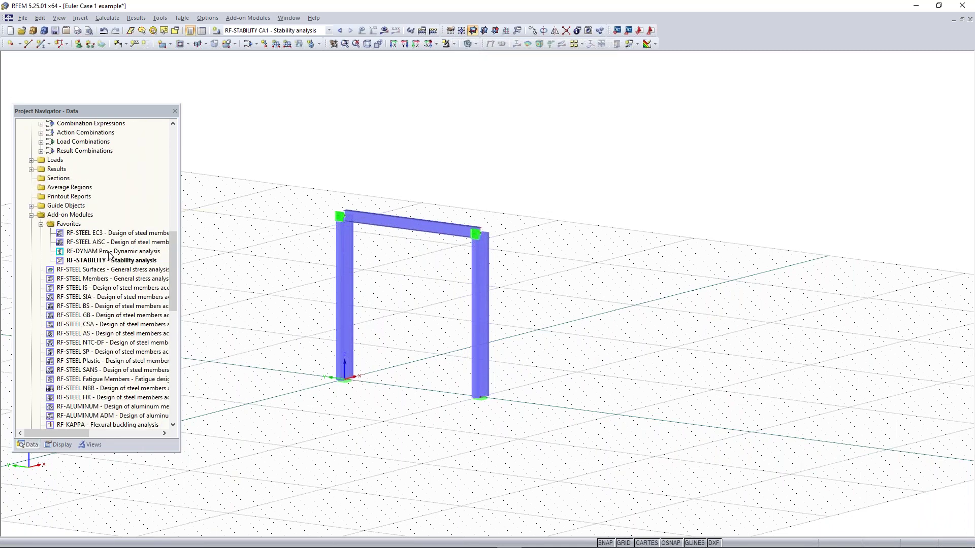
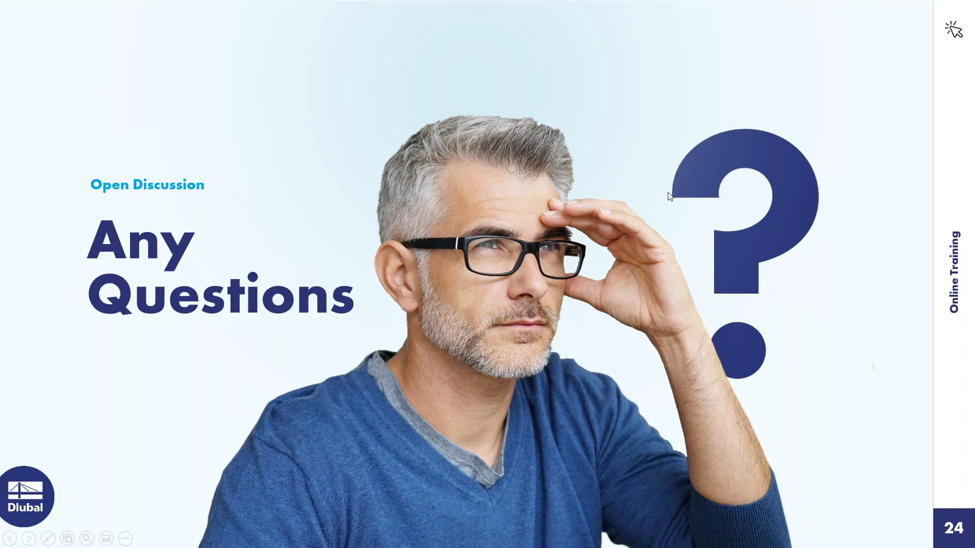
pyautogui.click(770, 286)
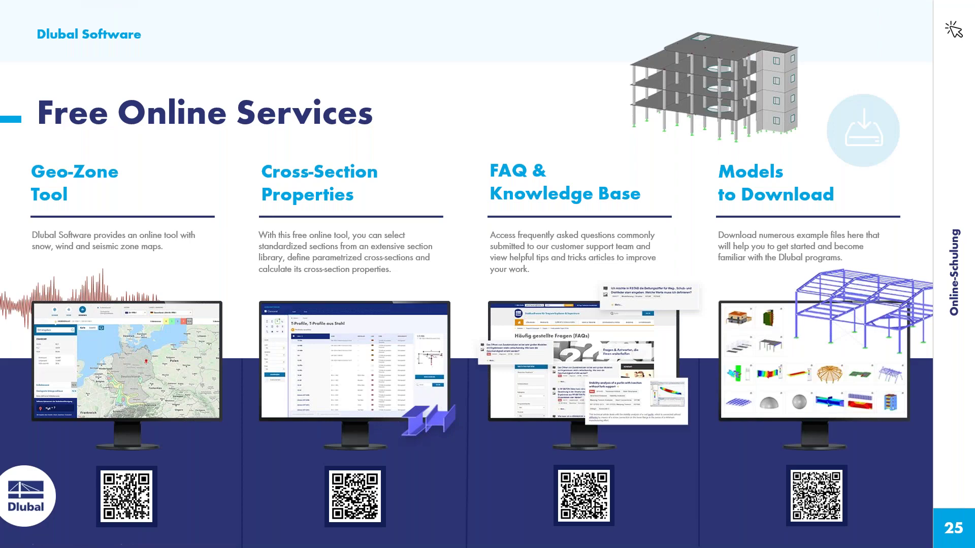
pyautogui.press('Left')
pyautogui.press('Left')
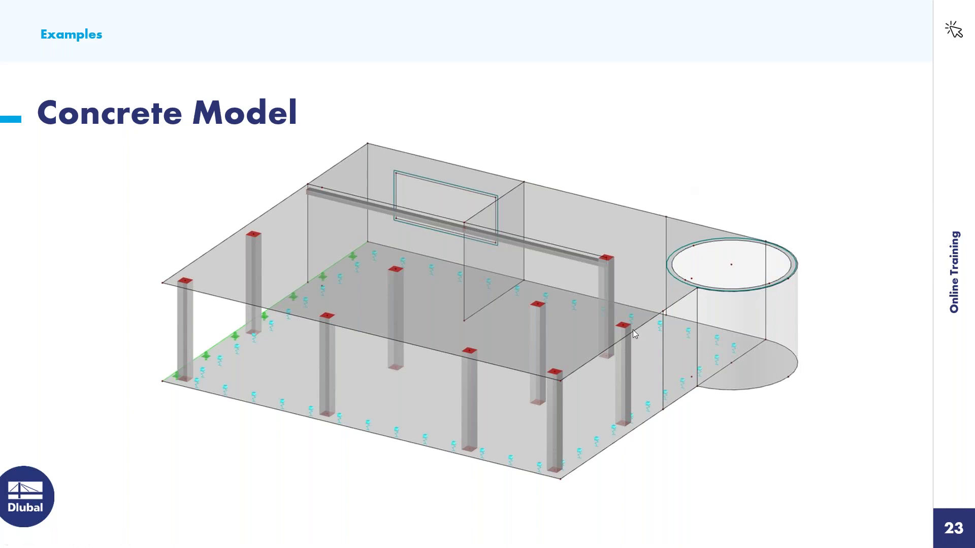
# Switch to RFEM and create a new model named "Concrete model - Example"
pyautogui.moveTo(486, 529)
pyautogui.press('super')
pyautogui.click(510, 539)
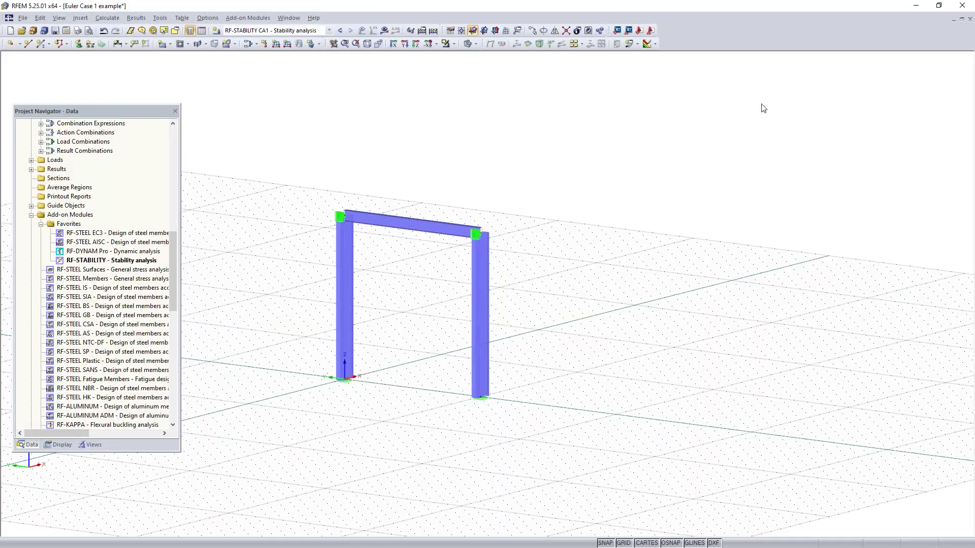
pyautogui.moveTo(539, 283); pyautogui.dragTo(598, 285, button='middle')
pyautogui.scroll(-2, 628, 277)
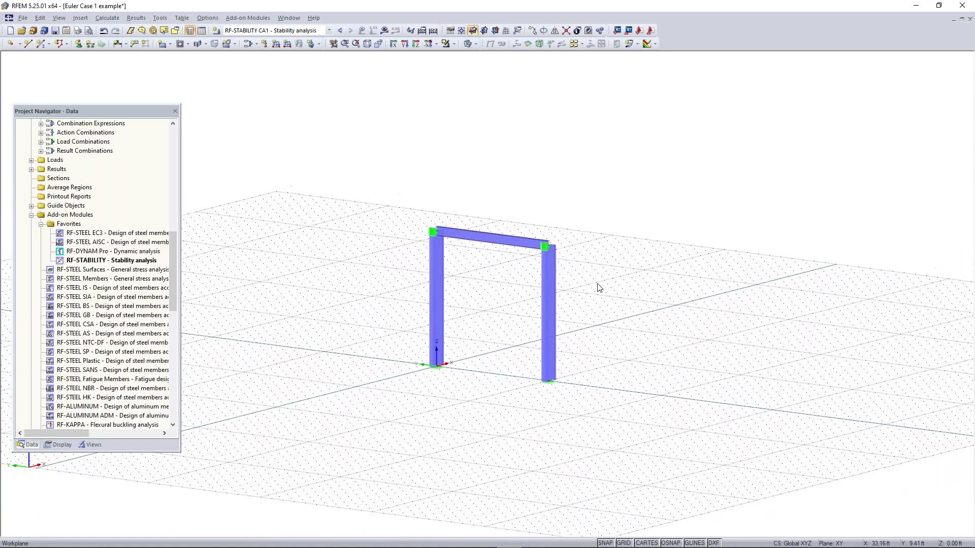
pyautogui.click(8, 33)
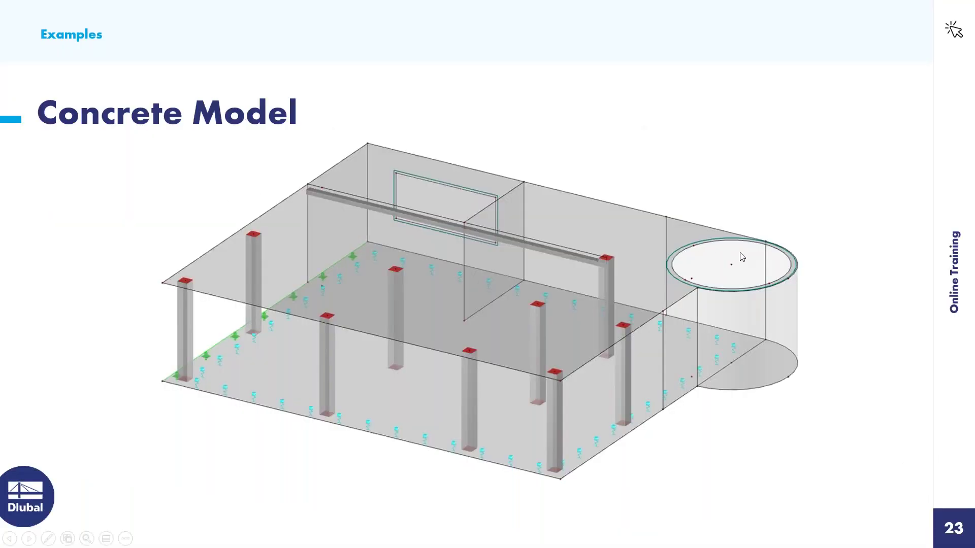
pyautogui.press('super')
pyautogui.click(510, 538)
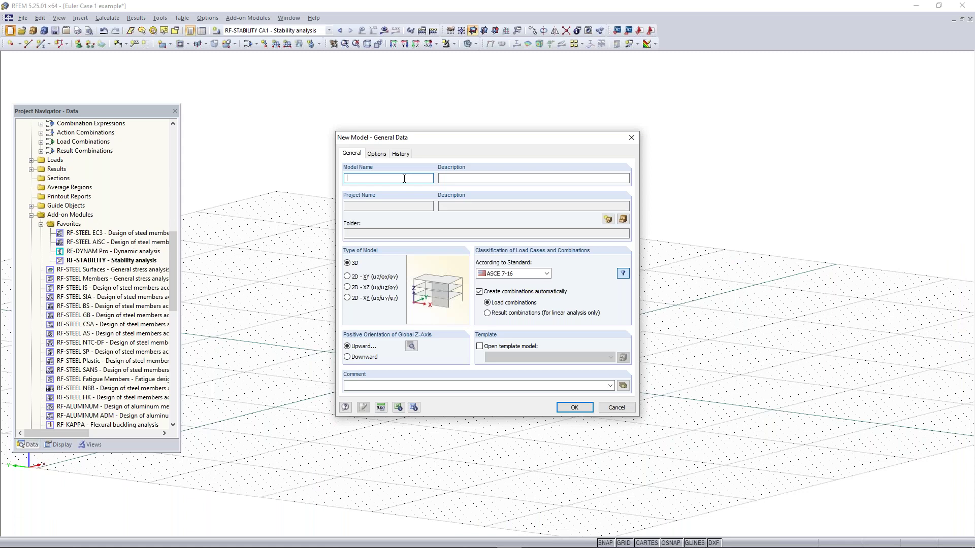
pyautogui.write('Concrete model')
pyautogui.write('- Example')
pyautogui.click(574, 408)
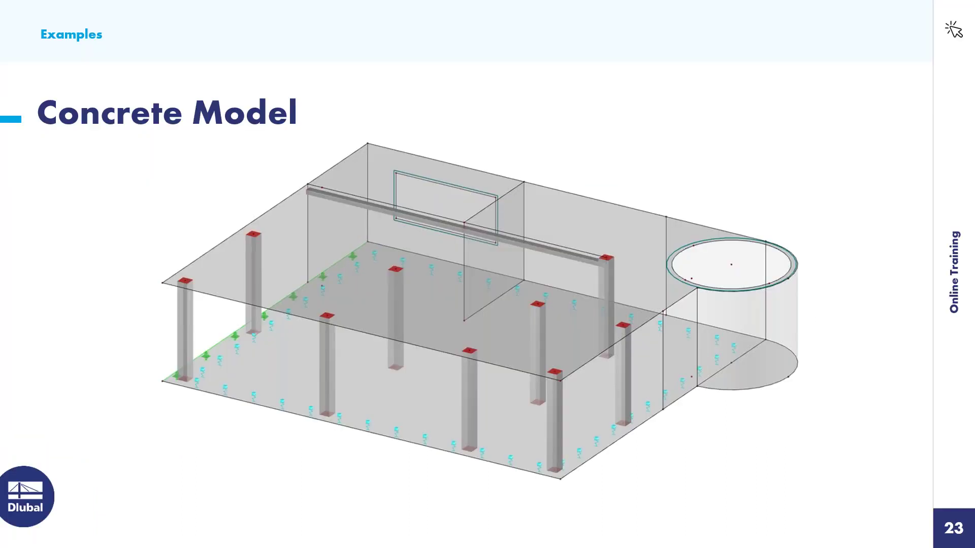
# Switch from the presentation to the empty "Concrete Model - Example" model in RFEM
pyautogui.press('super')
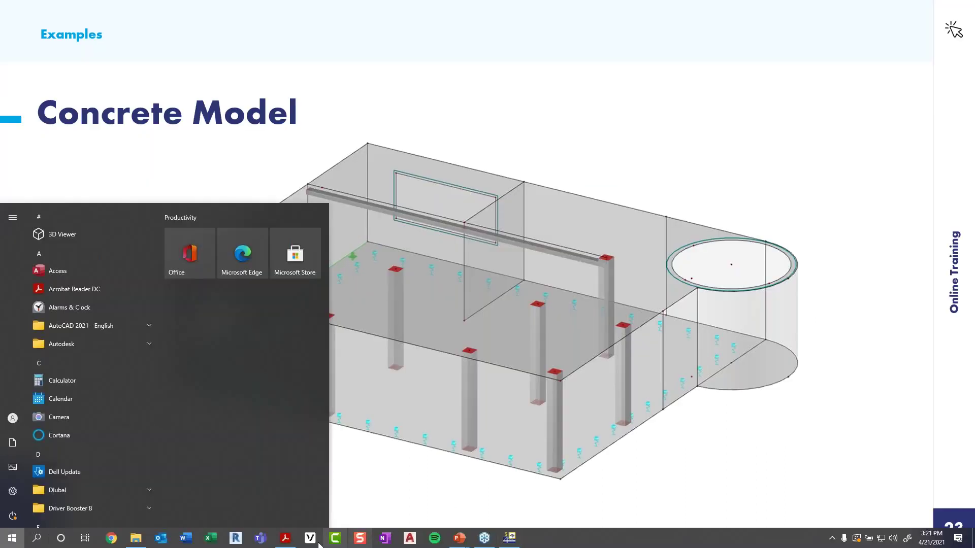
pyautogui.press('Escape')
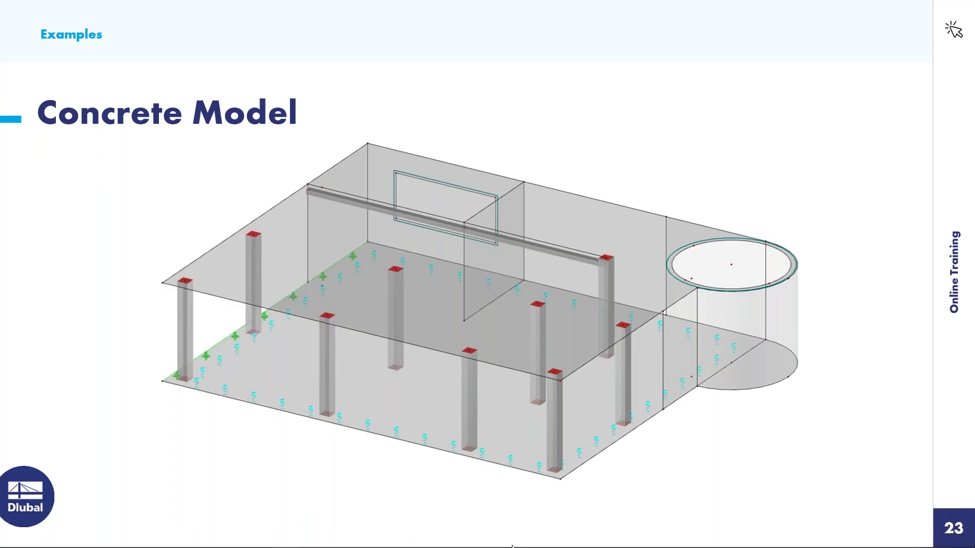
pyautogui.moveTo(510, 544)
pyautogui.click(509, 514)
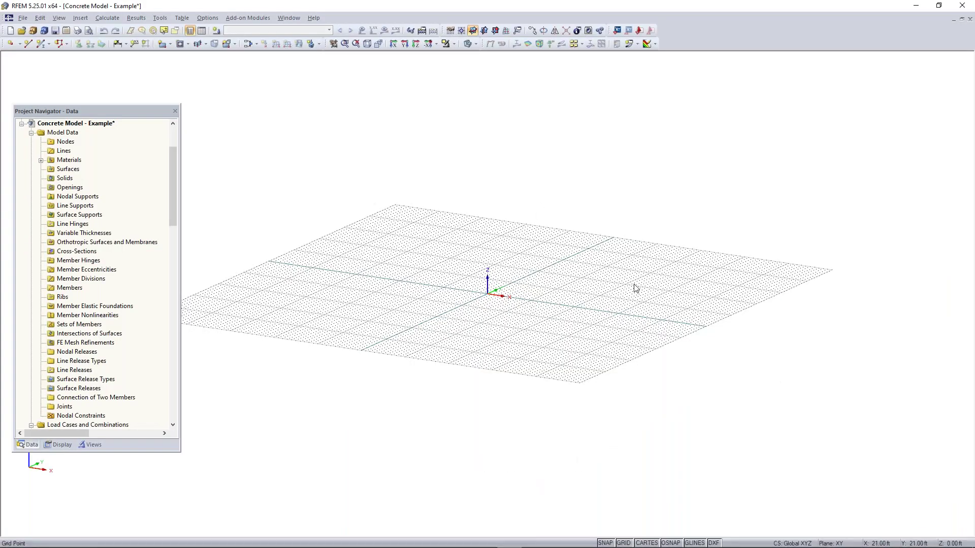
# Create a rectangular surface of Concrete f'c = 4000 psi from the origin to X 46 ft, Y 40 ft
pyautogui.keyDown('ctrl'); pyautogui.moveTo(468, 291); pyautogui.dragTo(508, 325, button='middle'); pyautogui.keyUp('ctrl')
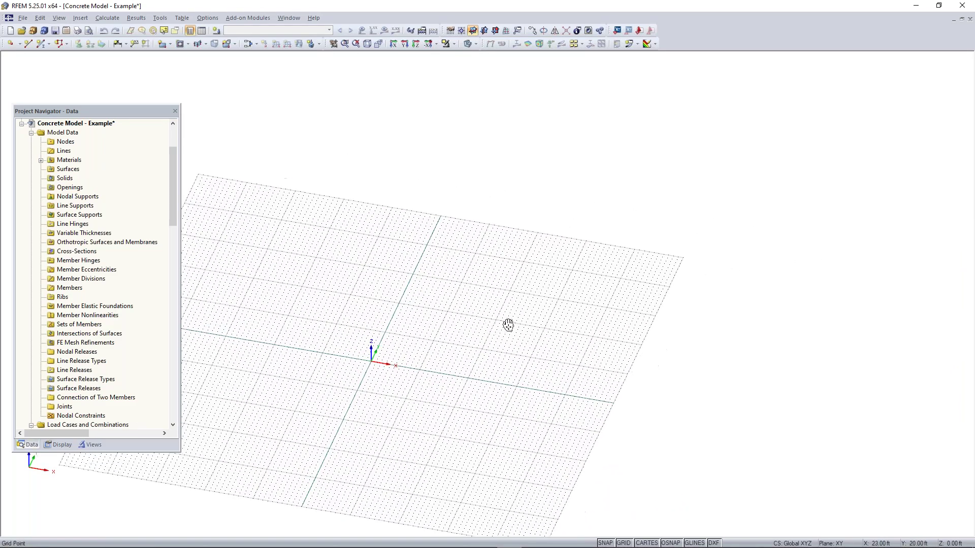
pyautogui.click(163, 45)
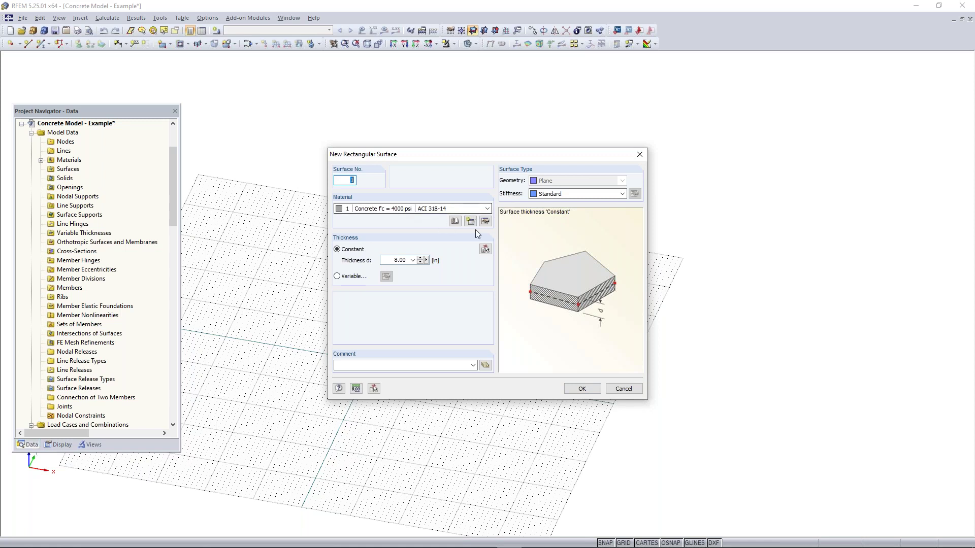
pyautogui.click(394, 260)
pyautogui.click(582, 388)
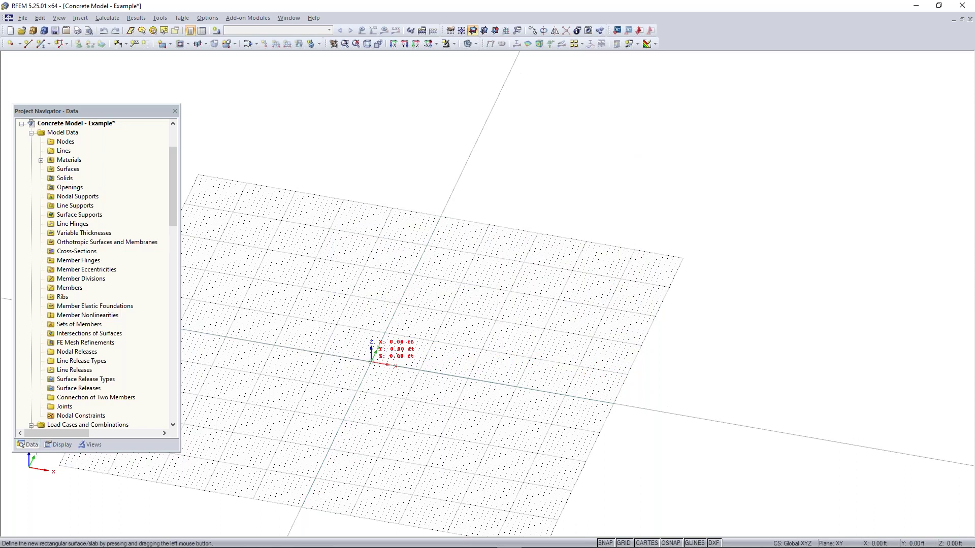
pyautogui.moveTo(371, 362); pyautogui.dragTo(646, 280)
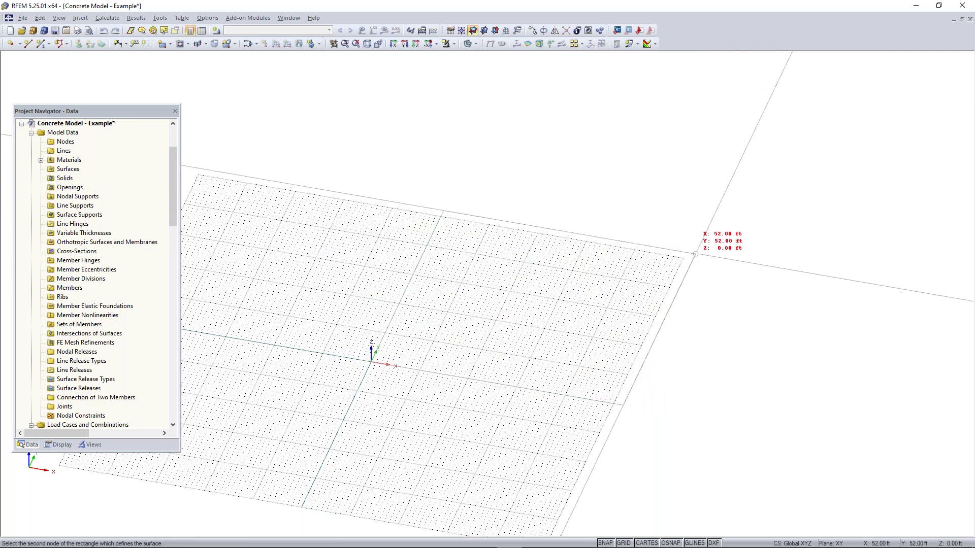
pyautogui.moveTo(692, 258); pyautogui.dragTo(638, 276, button='middle')
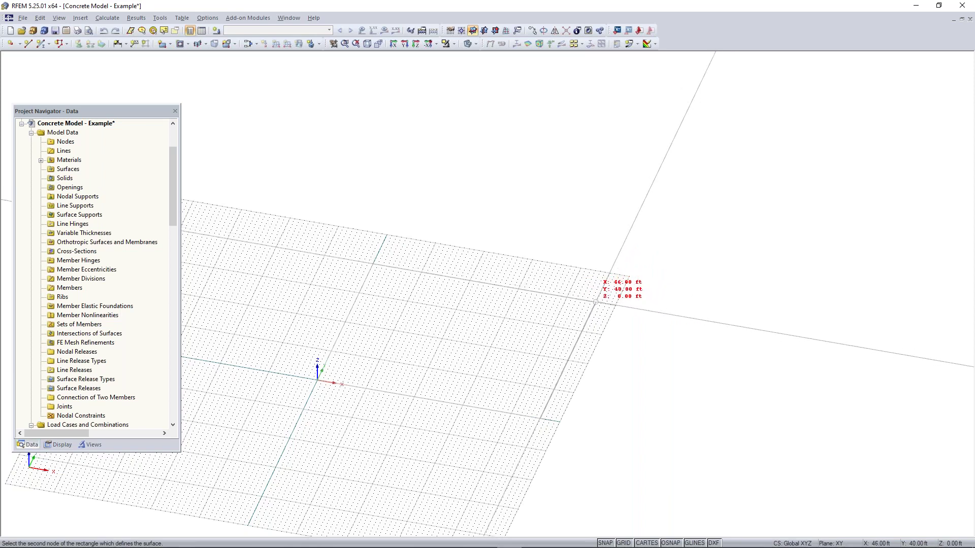
pyautogui.click(595, 303)
pyautogui.press('Escape')
pyautogui.click(385, 288)
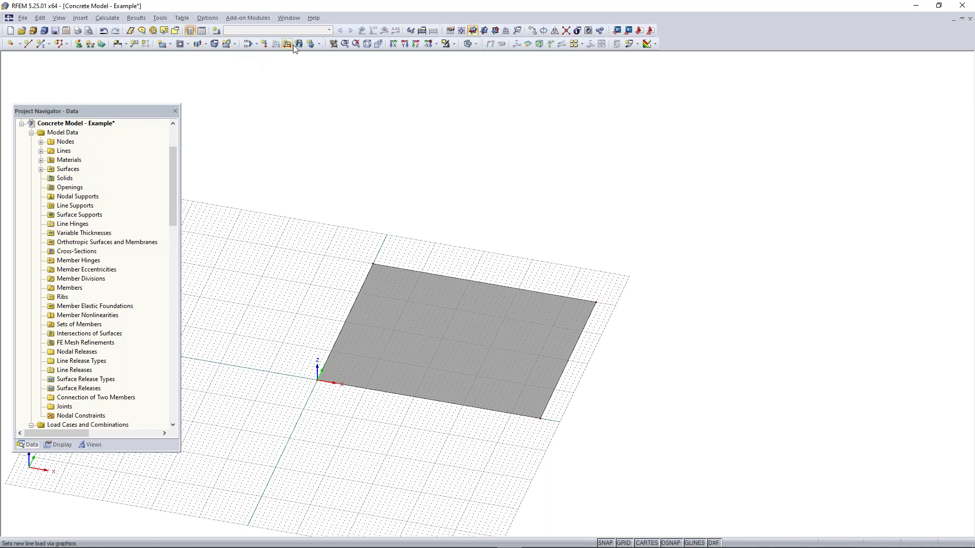
# Fit the whole model in the window and show it in plan, viewed in the reverse Z-direction
pyautogui.click(357, 45)
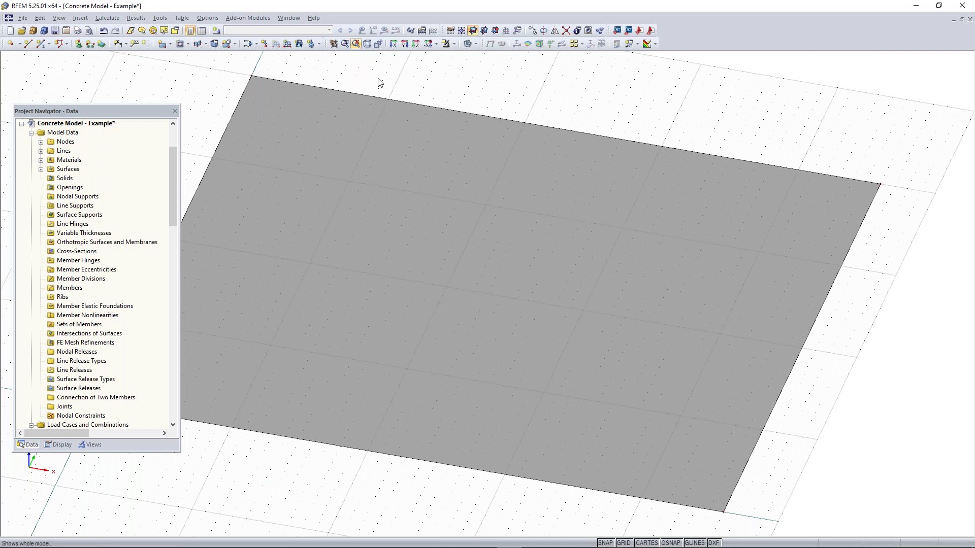
pyautogui.scroll(-1, 440, 137)
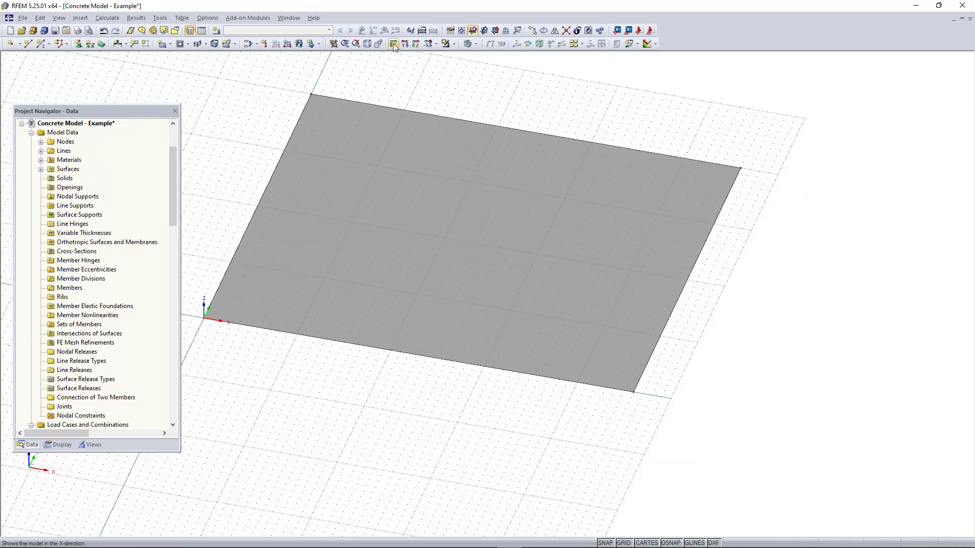
pyautogui.click(436, 45)
pyautogui.click(463, 90)
pyautogui.click(453, 45)
pyautogui.click(437, 45)
pyautogui.click(437, 46)
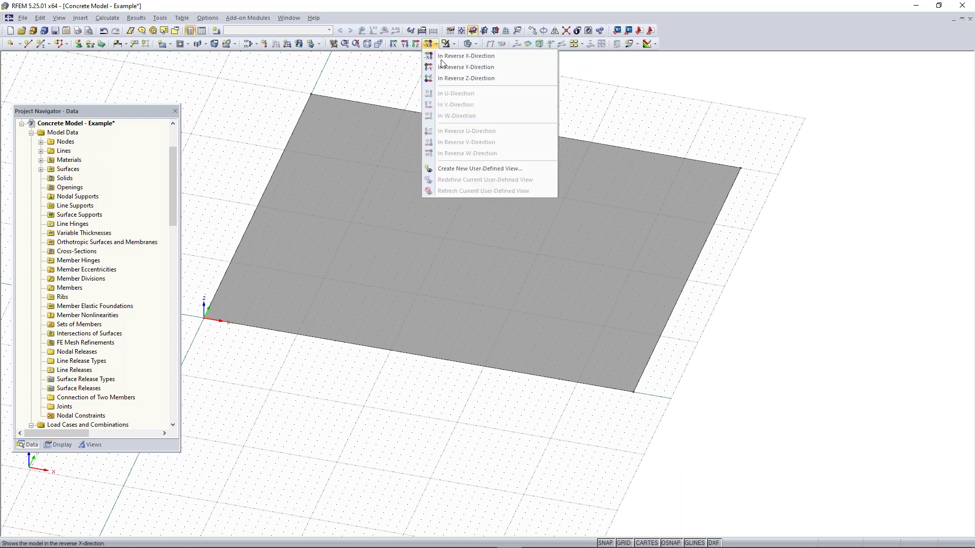
pyautogui.click(451, 77)
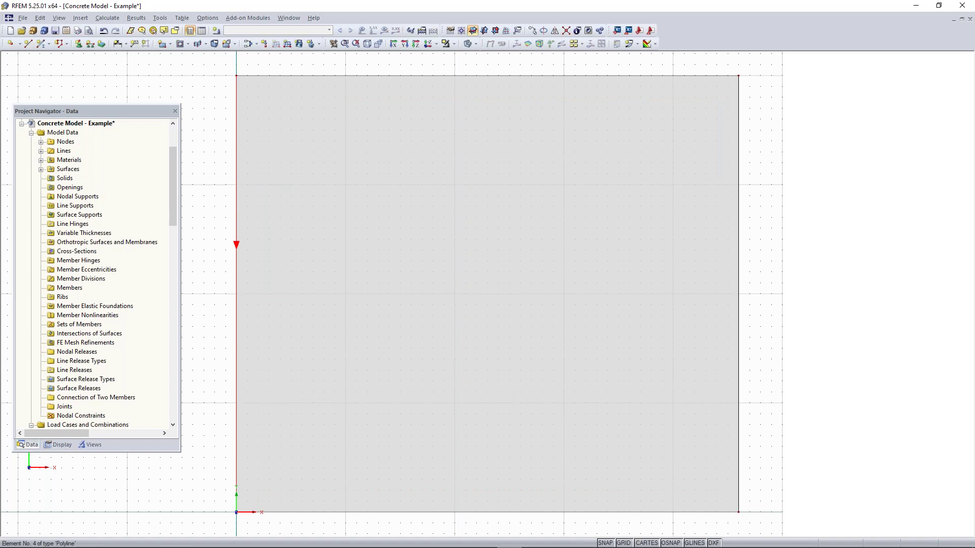
# Copy the slab's corner node at the origin once, displaced 2 ft in X and 2 ft in Y
pyautogui.moveTo(409, 281); pyautogui.dragTo(513, 140, button='middle')
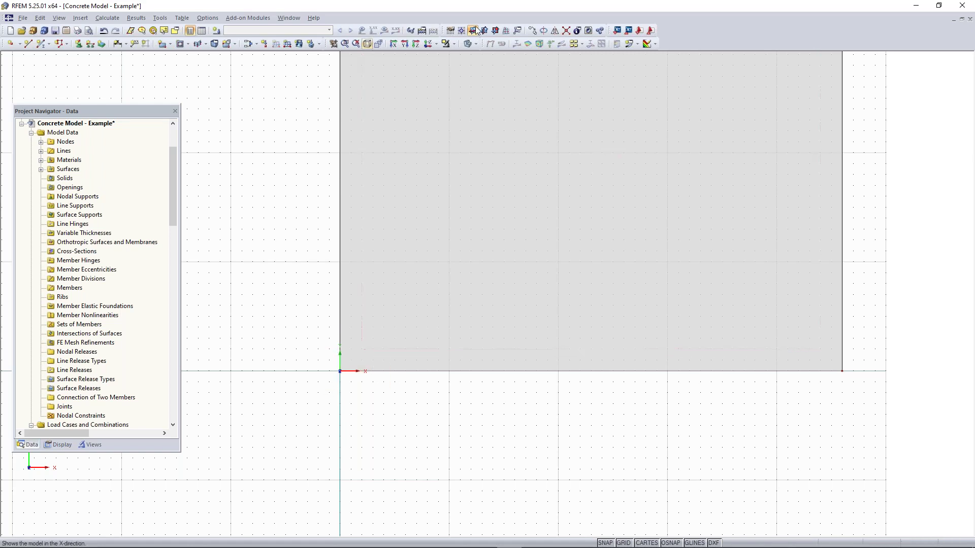
pyautogui.click(532, 31)
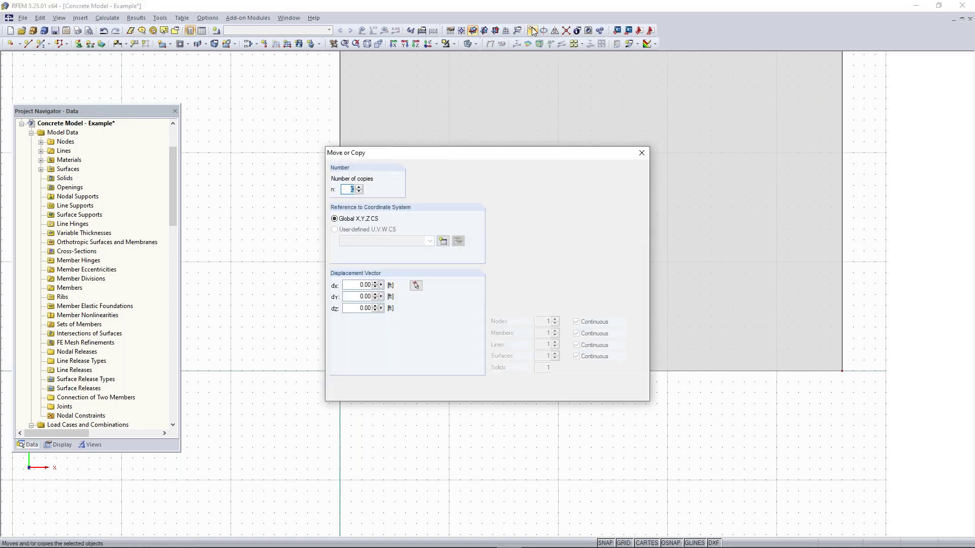
pyautogui.click(360, 188)
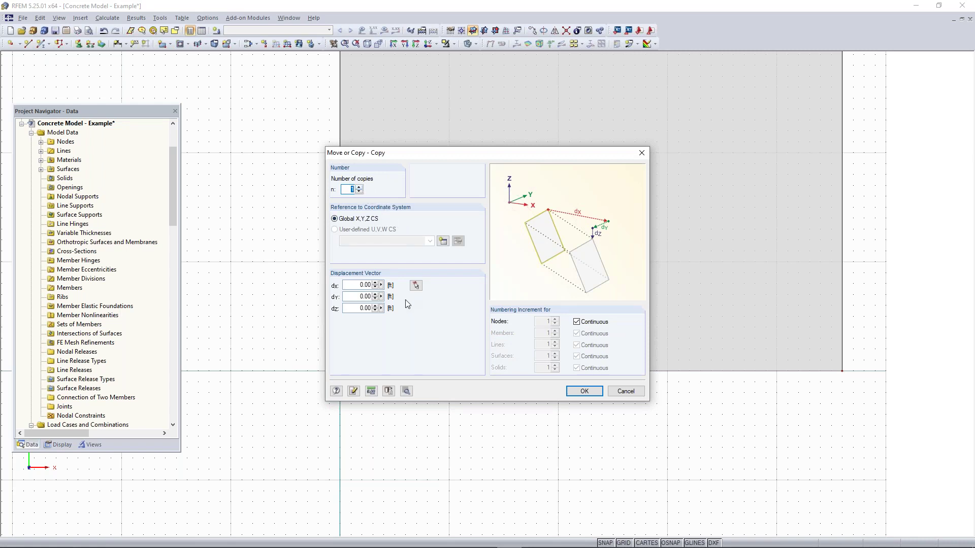
pyautogui.click(351, 283)
pyautogui.write('2')
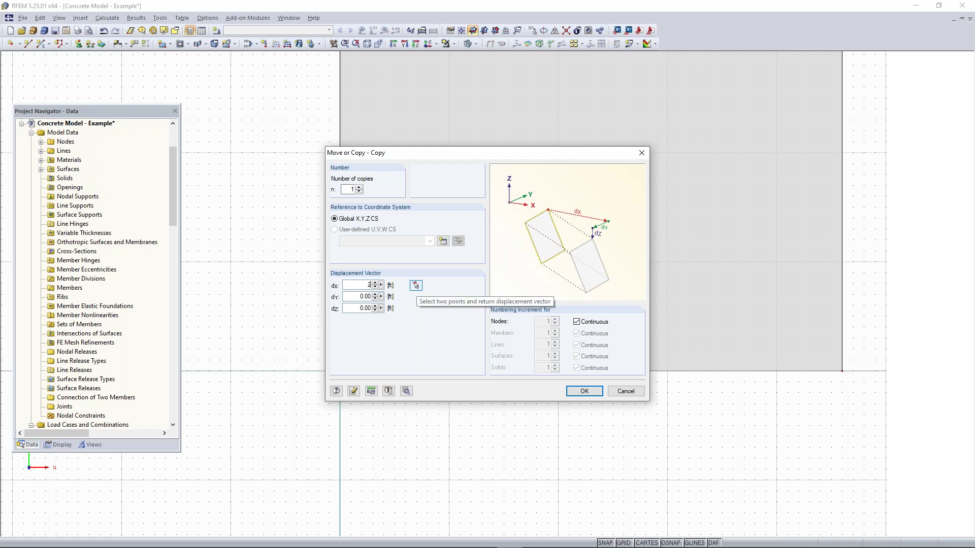
pyautogui.press('Tab')
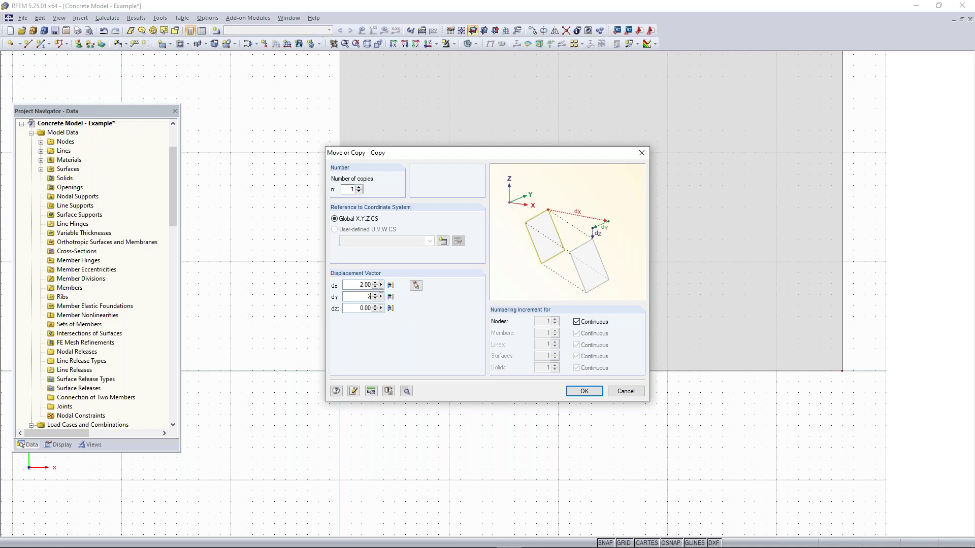
pyautogui.write('2')
pyautogui.click(584, 391)
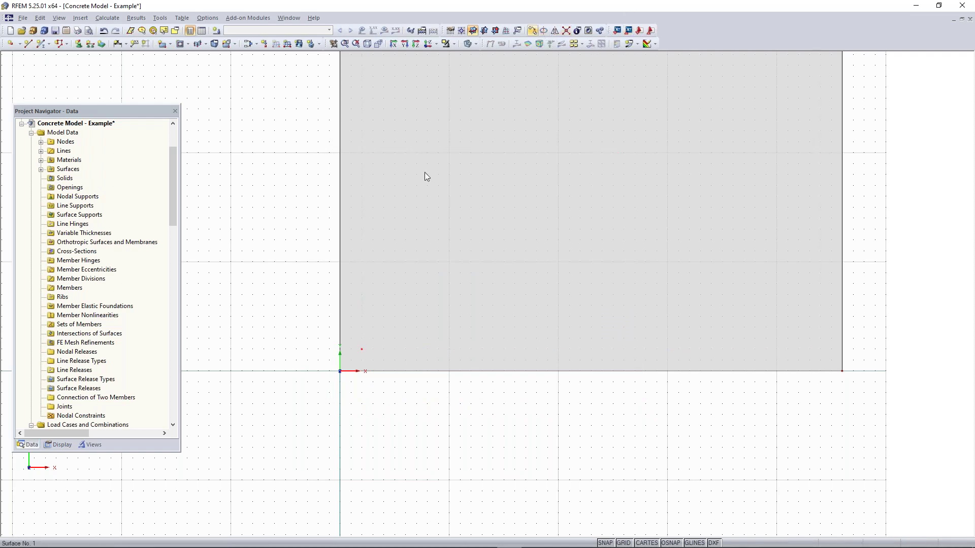
# Make two copies of the new inset node spaced 16 ft in X, with dY set to 0
pyautogui.click(532, 31)
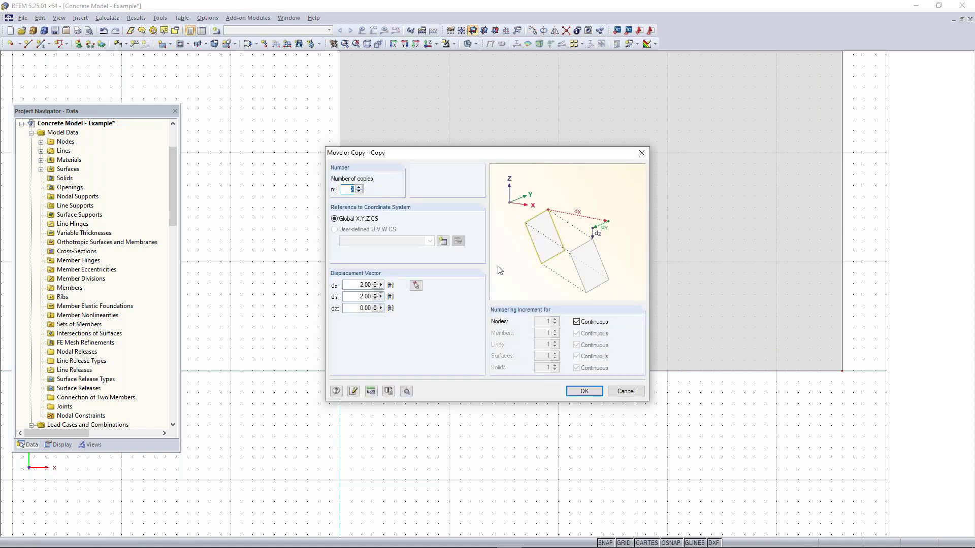
pyautogui.doubleClick(365, 297)
pyautogui.write('0')
pyautogui.click(584, 391)
pyautogui.moveTo(684, 414); pyautogui.dragTo(585, 456, button='middle')
pyautogui.scroll(-4, 641, 443)
pyautogui.scroll(1, 587, 459)
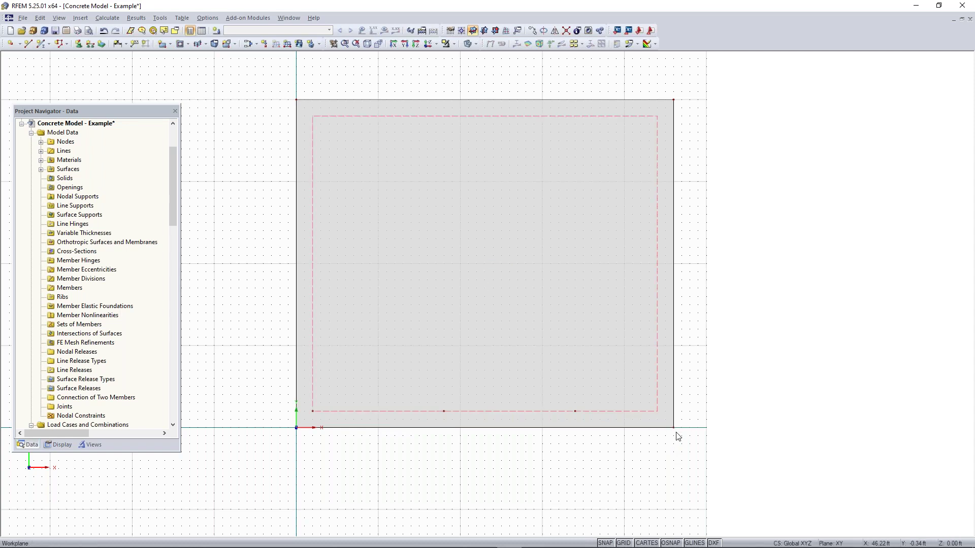
# Try moving the slab's corner node at X 46 ft, Y 0 ft to X 44 ft, Y 2 ft and undo it
pyautogui.scroll(2, 673, 427)
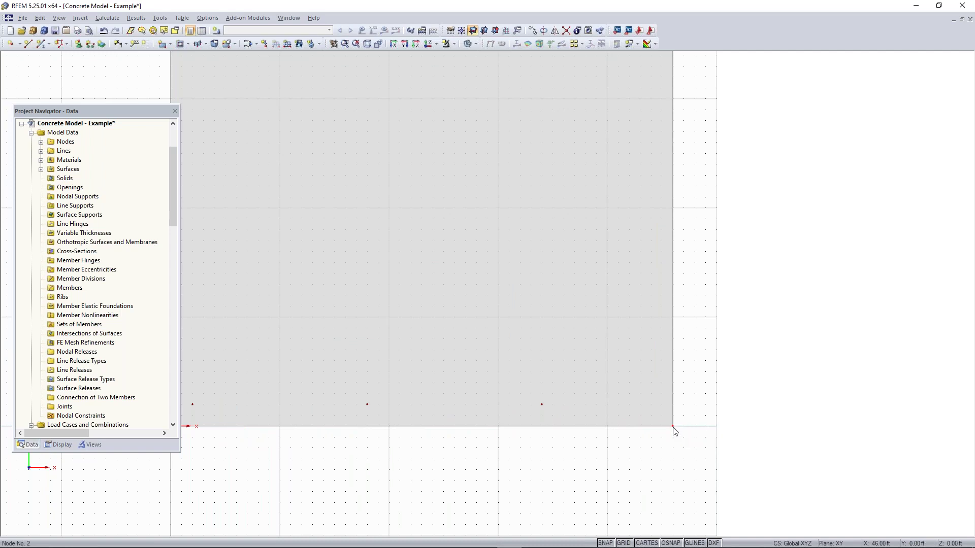
pyautogui.moveTo(673, 428); pyautogui.dragTo(651, 404)
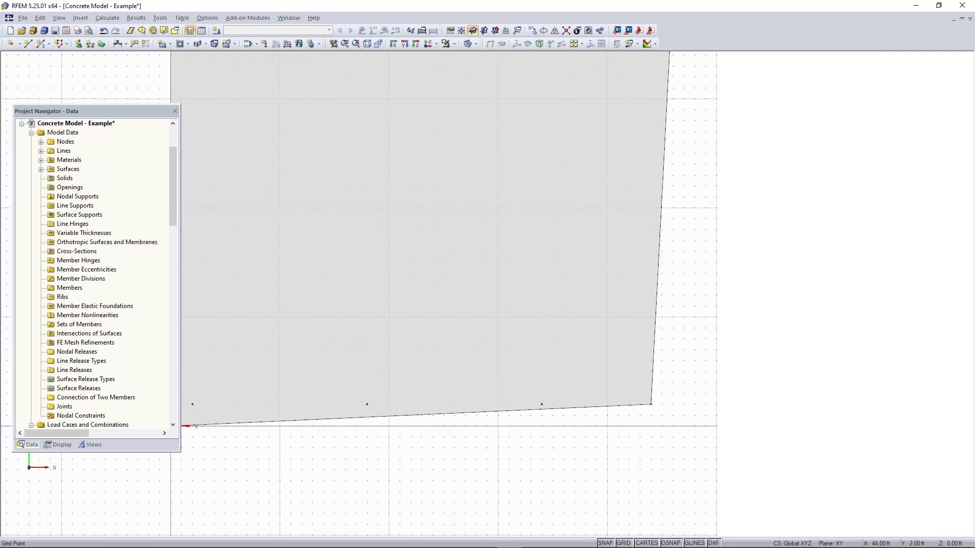
pyautogui.hotkey('ctrl', 'z')
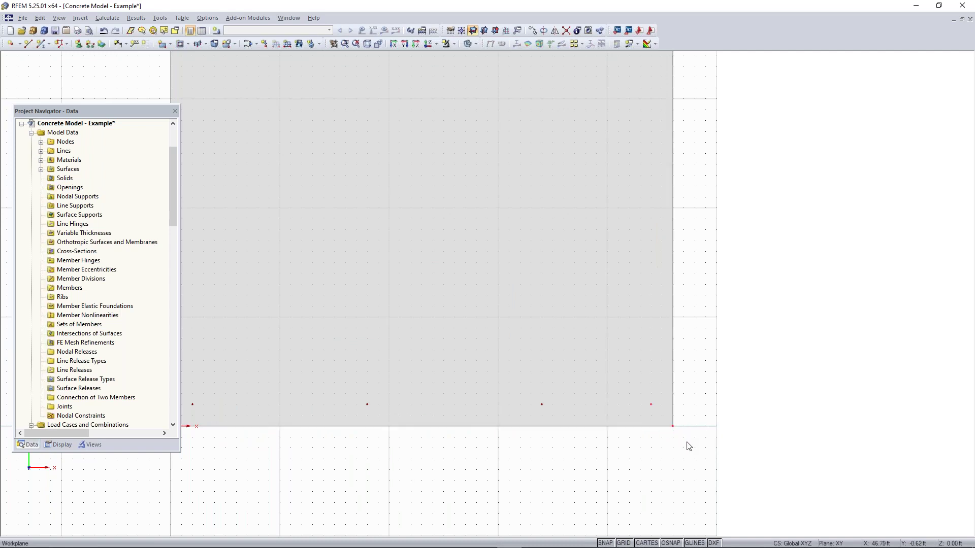
# Copy the slab's corner node at X 46 ft, Y 0 ft to X 44 ft, Y 2 ft
pyautogui.scroll(2, 675, 445)
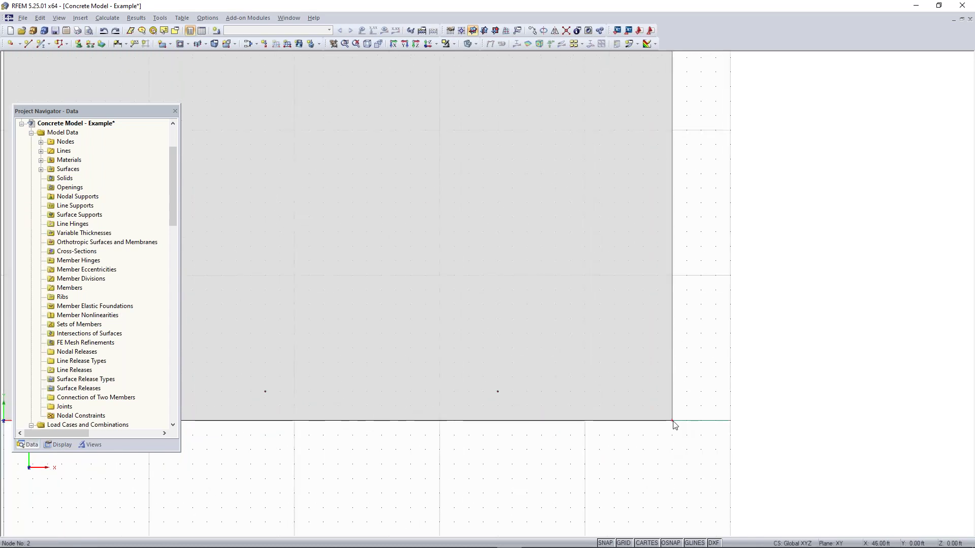
pyautogui.keyDown('ctrl'); pyautogui.moveTo(666, 417); pyautogui.dragTo(639, 395); pyautogui.keyUp('ctrl')
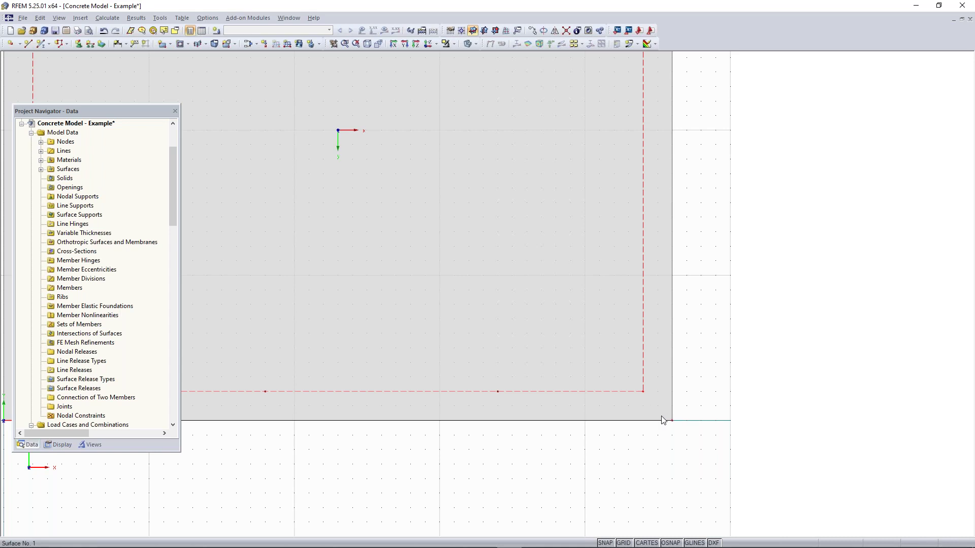
pyautogui.scroll(-2, 644, 446)
pyautogui.scroll(-1, 545, 449)
pyautogui.scroll(1, 515, 450)
pyautogui.scroll(-1, 546, 451)
pyautogui.moveTo(548, 453); pyautogui.dragTo(593, 474, button='middle')
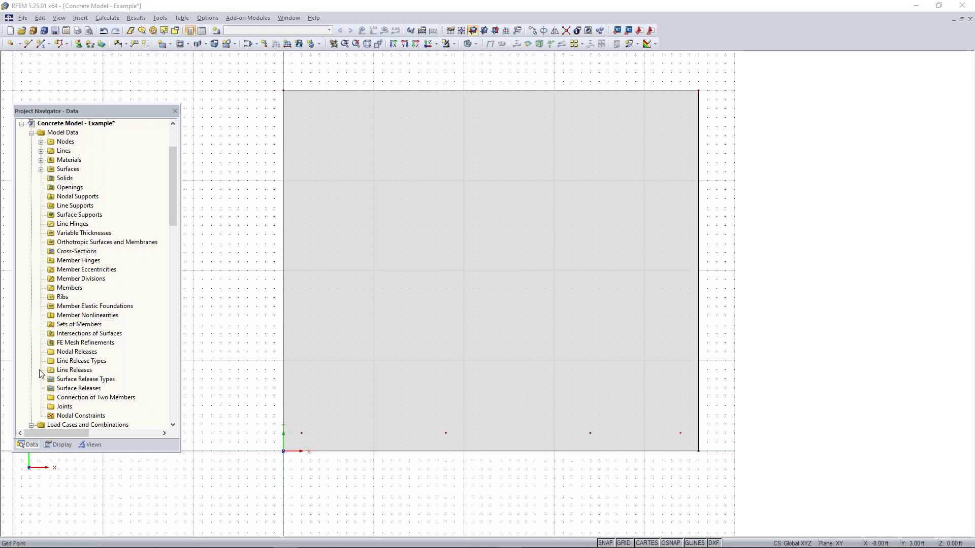
pyautogui.click(309, 475)
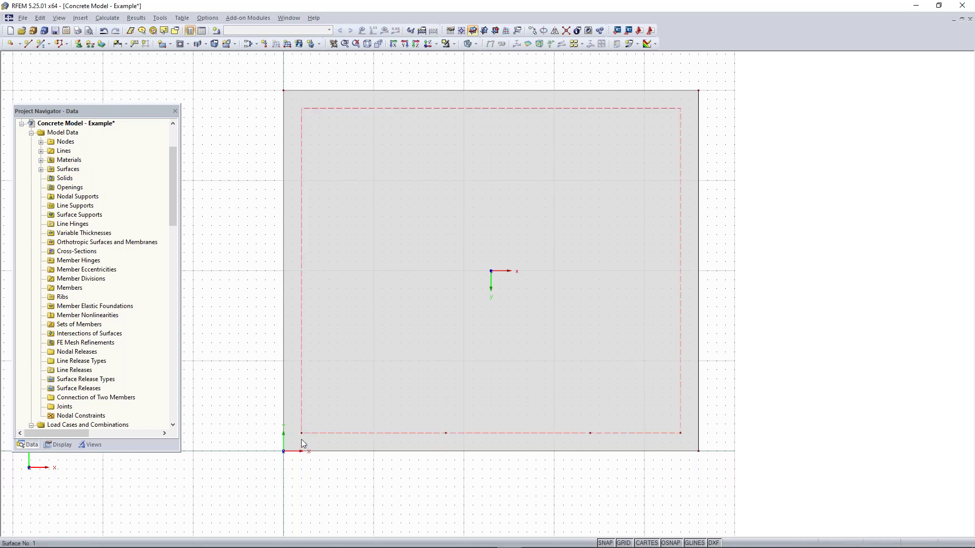
# Try a window selection around the row of four inset nodes and switch the model display to wireframe
pyautogui.moveTo(488, 482); pyautogui.dragTo(512, 421, button='middle')
pyautogui.scroll(3, 446, 380)
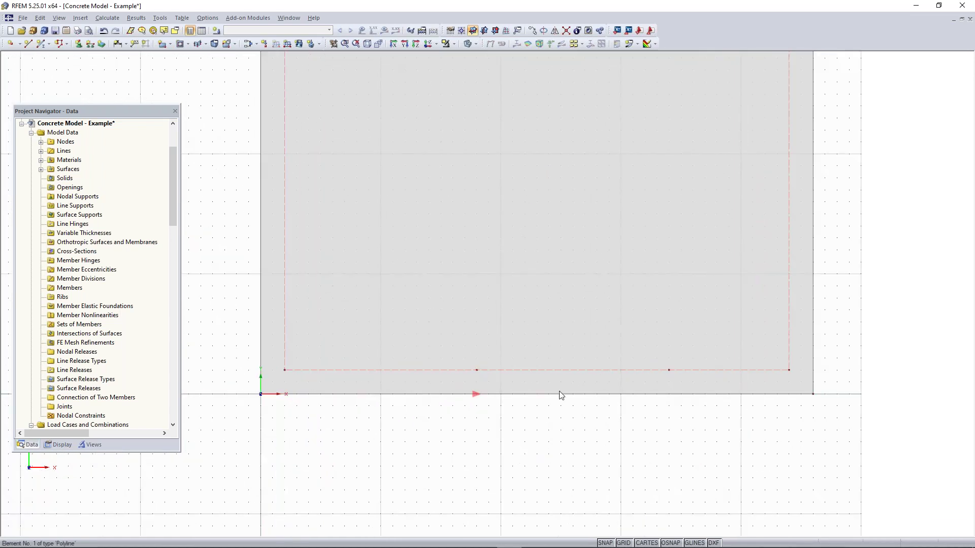
pyautogui.moveTo(630, 383); pyautogui.dragTo(608, 373, button='middle')
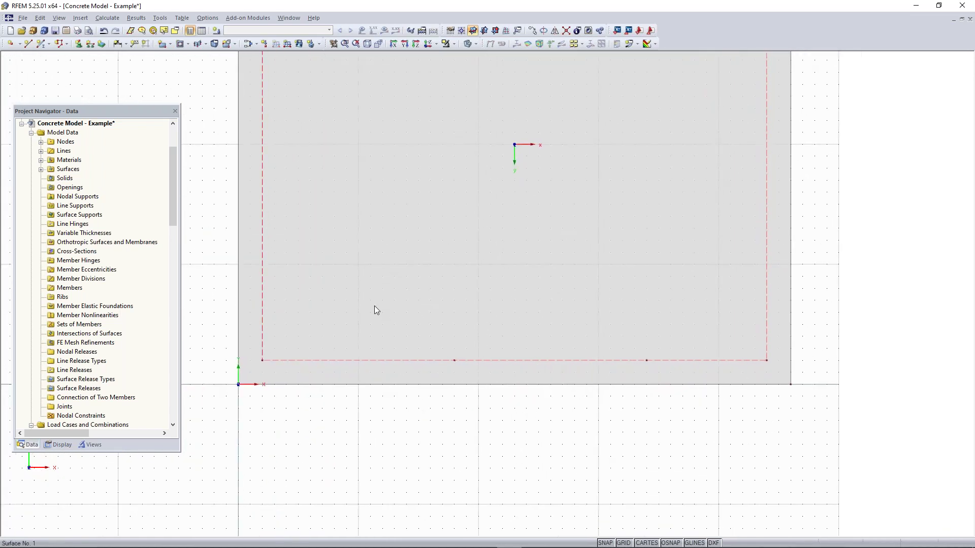
pyautogui.moveTo(255, 371); pyautogui.dragTo(781, 320)
pyautogui.press('Delete')
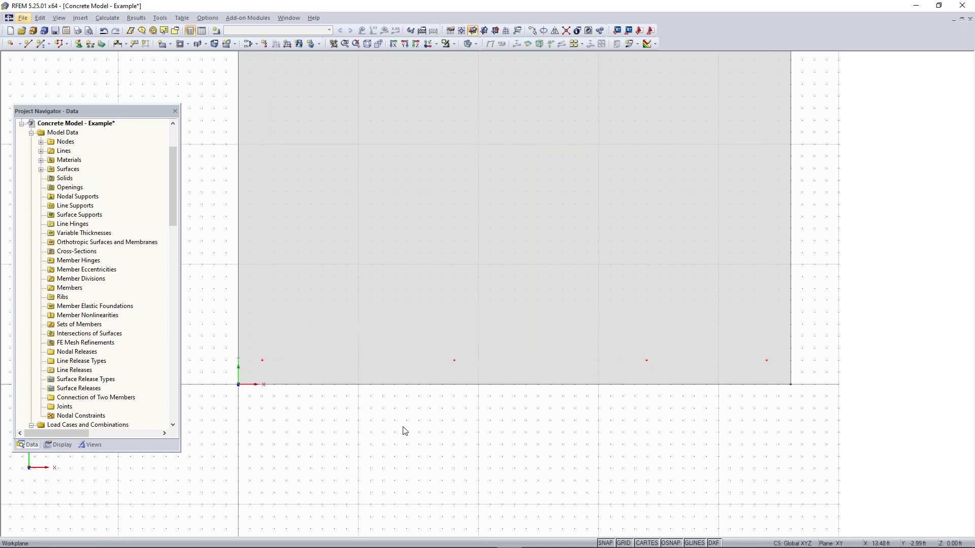
pyautogui.click(470, 46)
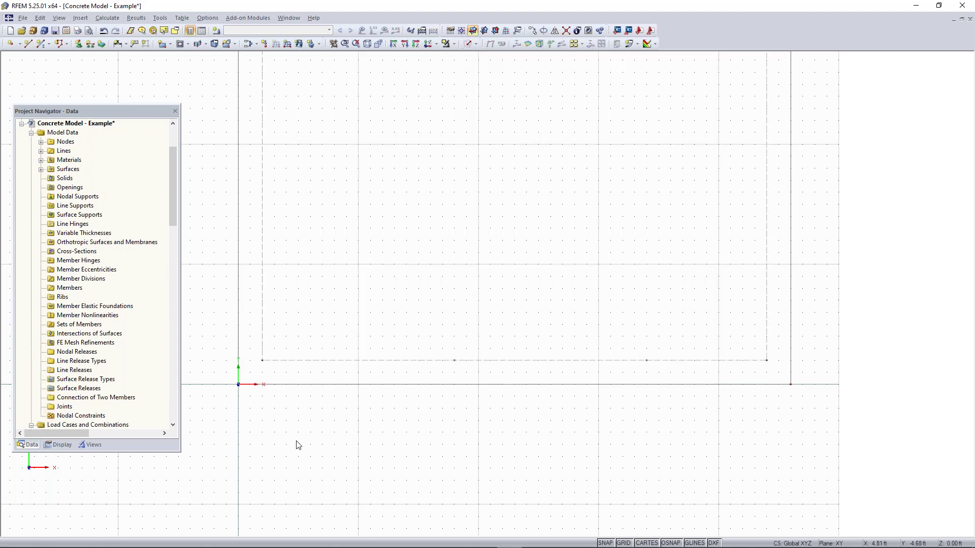
# Make two copies of the row of four inset nodes with dX 0 ft and dY 13 ft
pyautogui.moveTo(253, 374); pyautogui.dragTo(784, 344)
pyautogui.click(533, 32)
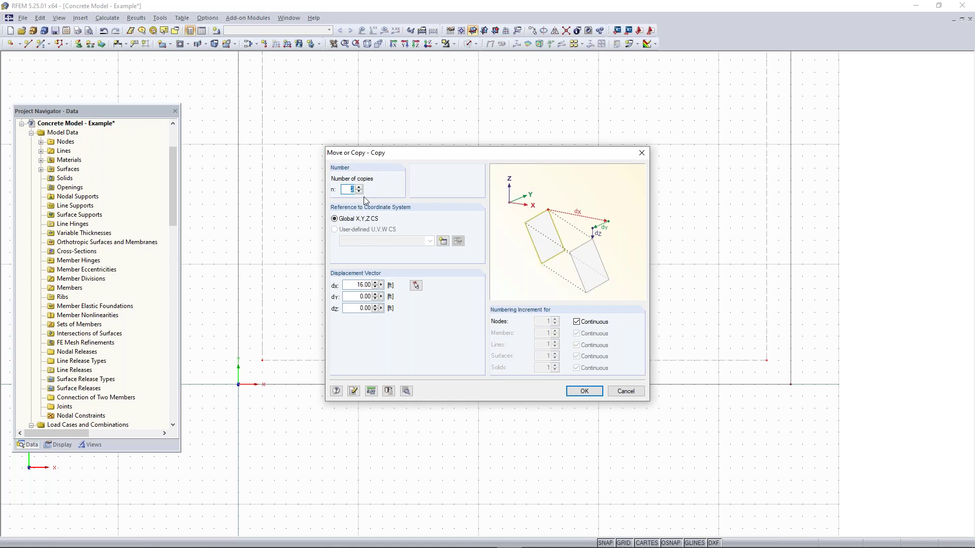
pyautogui.doubleClick(357, 285)
pyautogui.write('0')
pyautogui.press('Tab')
pyautogui.write('13')
pyautogui.click(584, 392)
pyautogui.scroll(-5, 622, 401)
pyautogui.scroll(3, 581, 412)
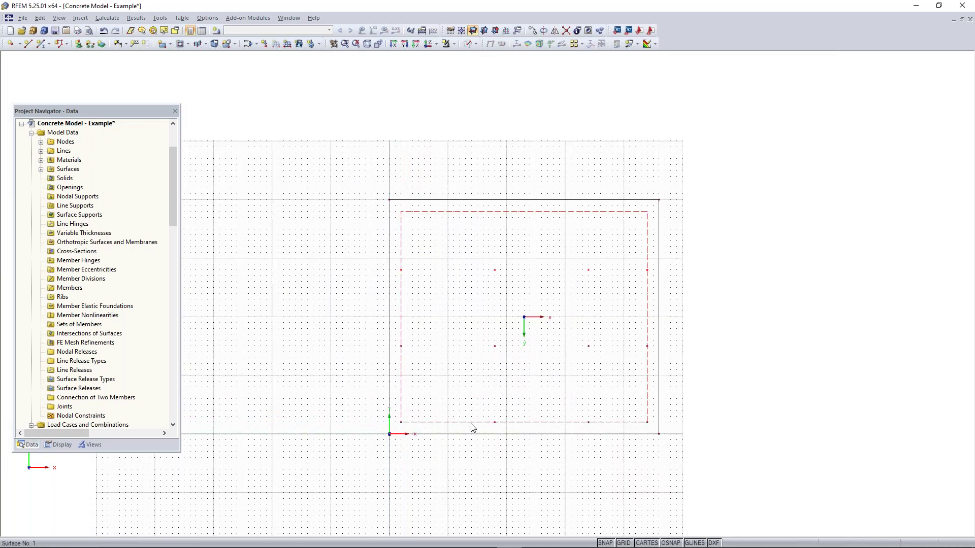
pyautogui.scroll(1, 576, 429)
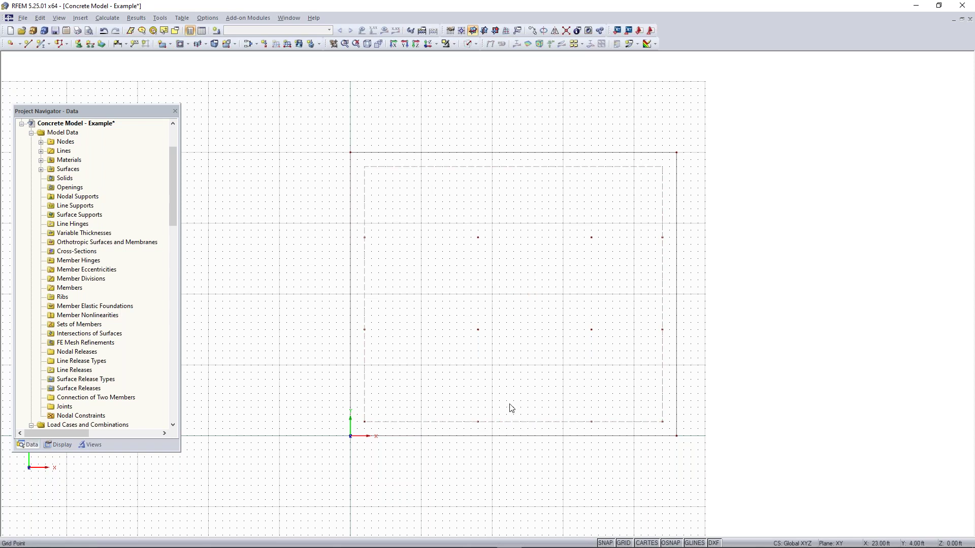
# Divide the slab's X 0 ft edge level with the highest-Y row of inset nodes and its Y 40 ft edge in line with the second node column
pyautogui.click(676, 193)
pyautogui.scroll(1, 358, 216)
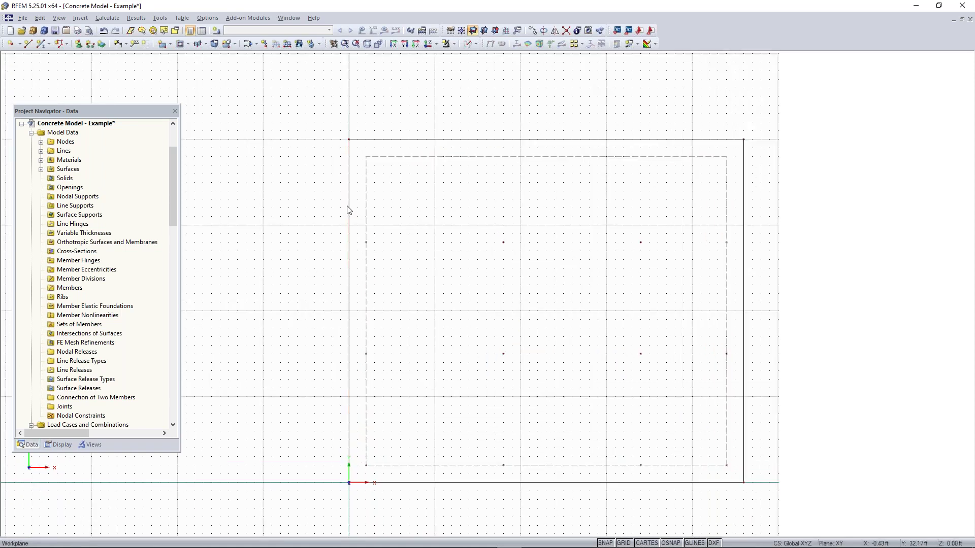
pyautogui.rightClick(350, 204)
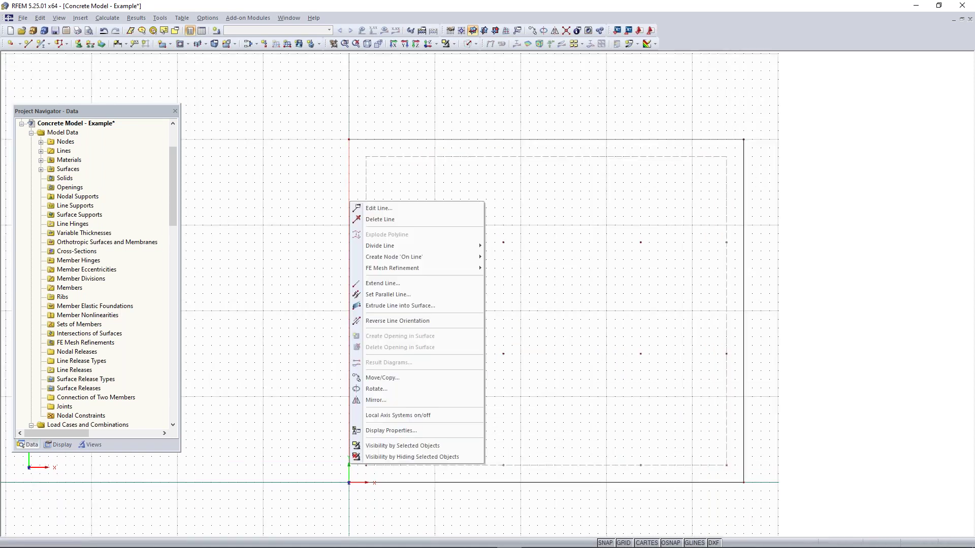
pyautogui.moveTo(402, 246)
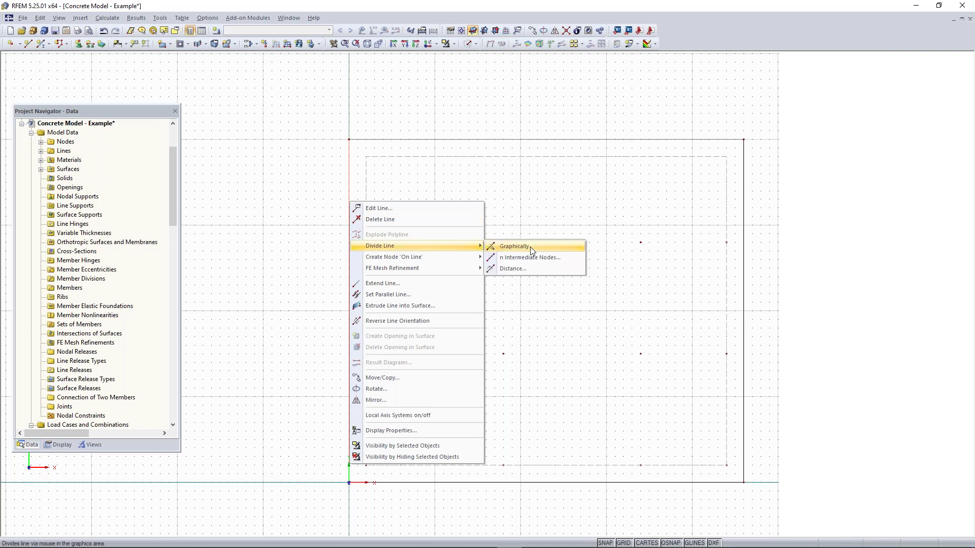
pyautogui.click(530, 247)
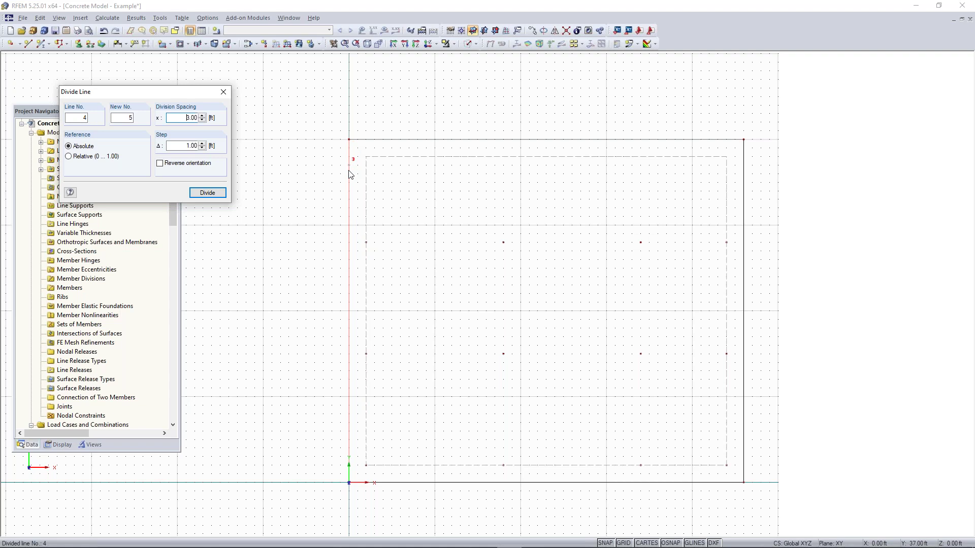
pyautogui.click(349, 245)
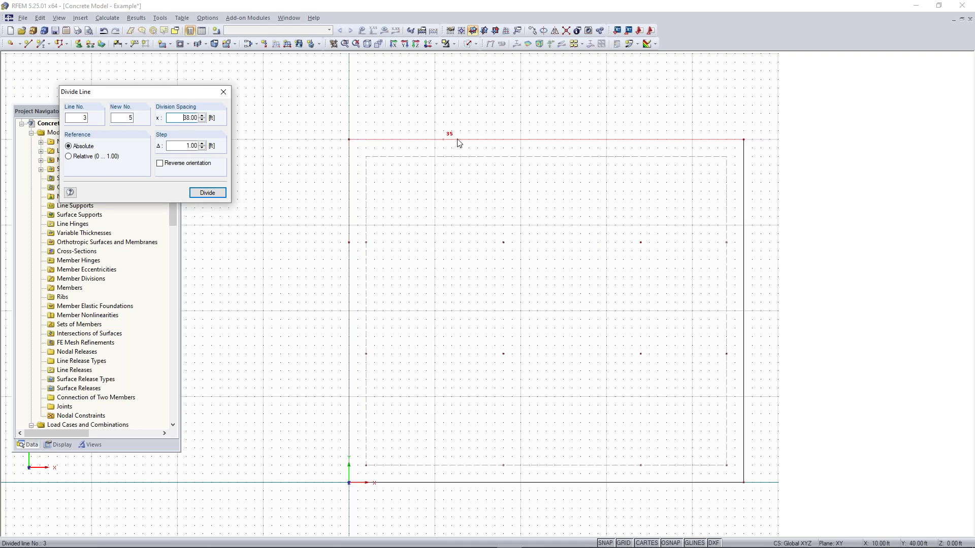
pyautogui.click(506, 144)
pyautogui.press('Escape')
pyautogui.scroll(-2, 404, 300)
pyautogui.moveTo(404, 301); pyautogui.dragTo(357, 258, button='middle')
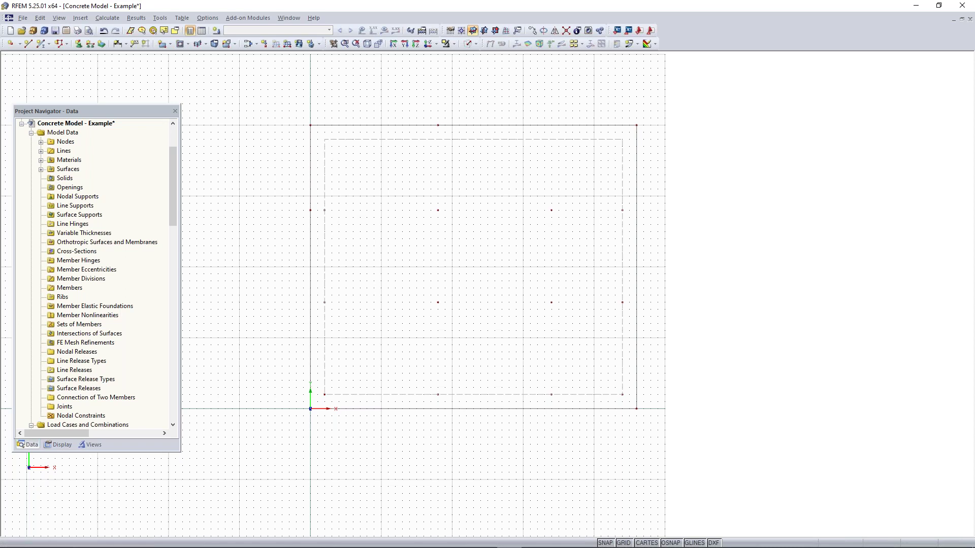
# Set up a new semicircular surface in Concrete f'c = 4000 psi with a constant thickness of 8 in
pyautogui.moveTo(664, 163); pyautogui.dragTo(554, 196, button='middle')
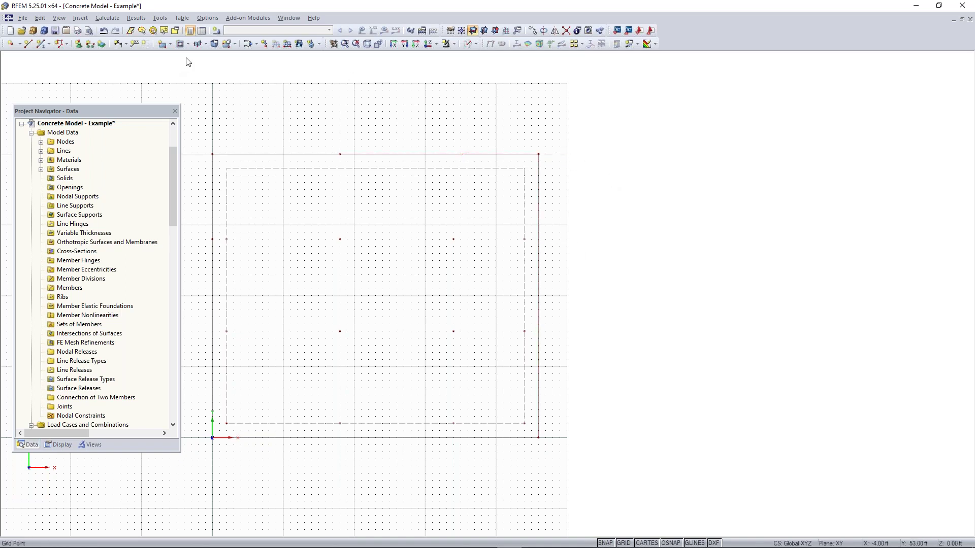
pyautogui.click(171, 45)
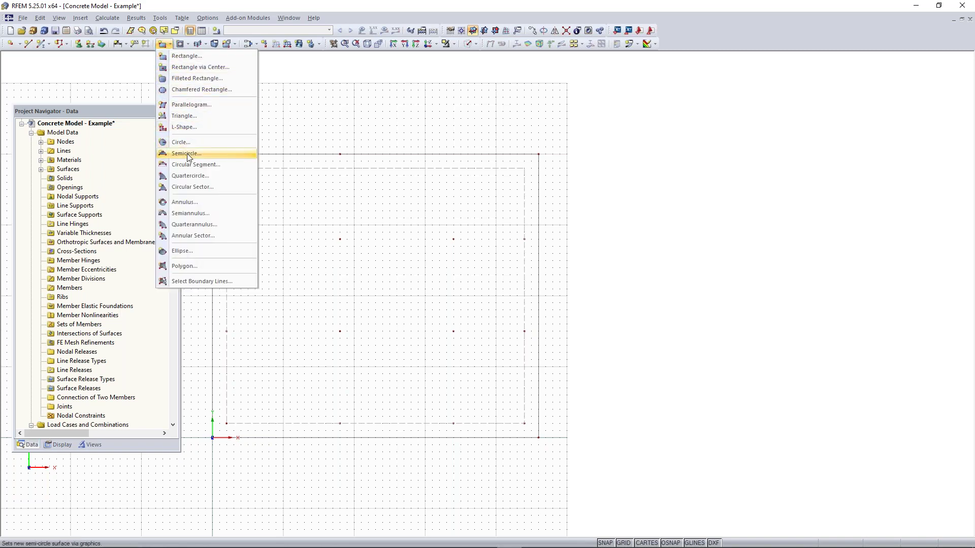
pyautogui.click(163, 46)
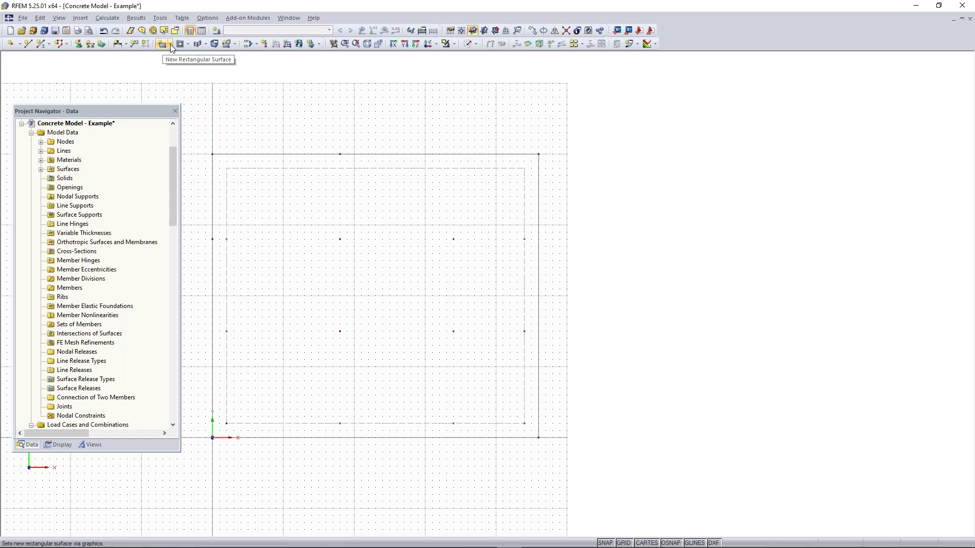
pyautogui.click(171, 46)
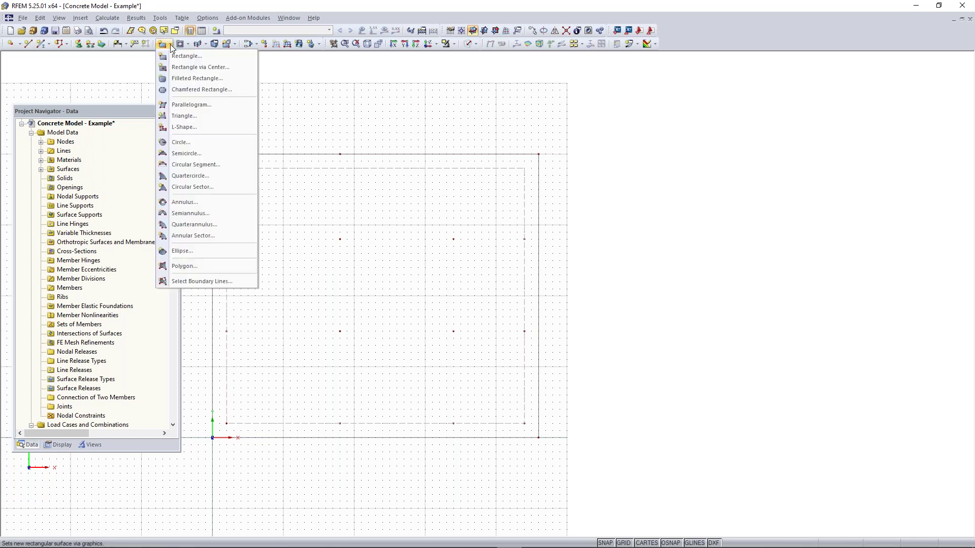
pyautogui.click(196, 153)
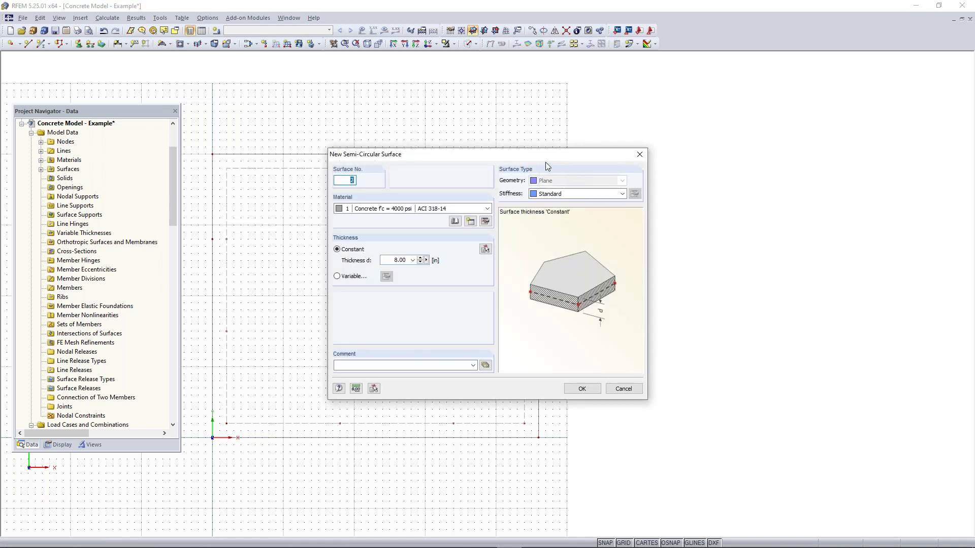
pyautogui.moveTo(539, 162); pyautogui.dragTo(249, 157)
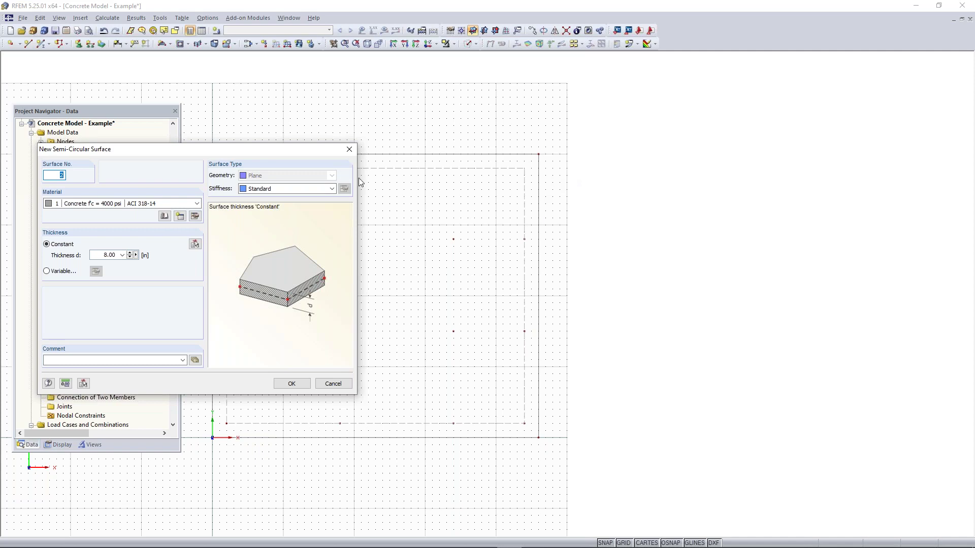
pyautogui.click(99, 255)
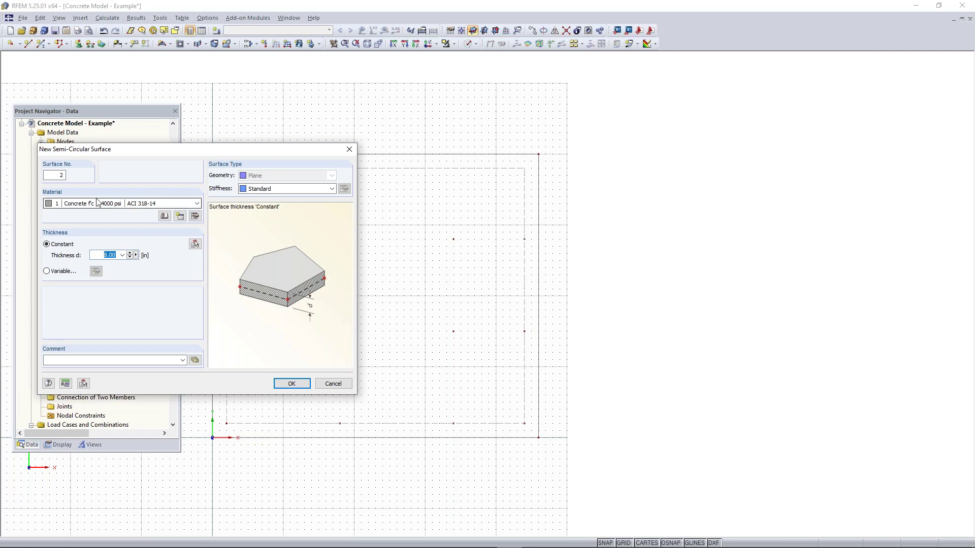
pyautogui.click(290, 384)
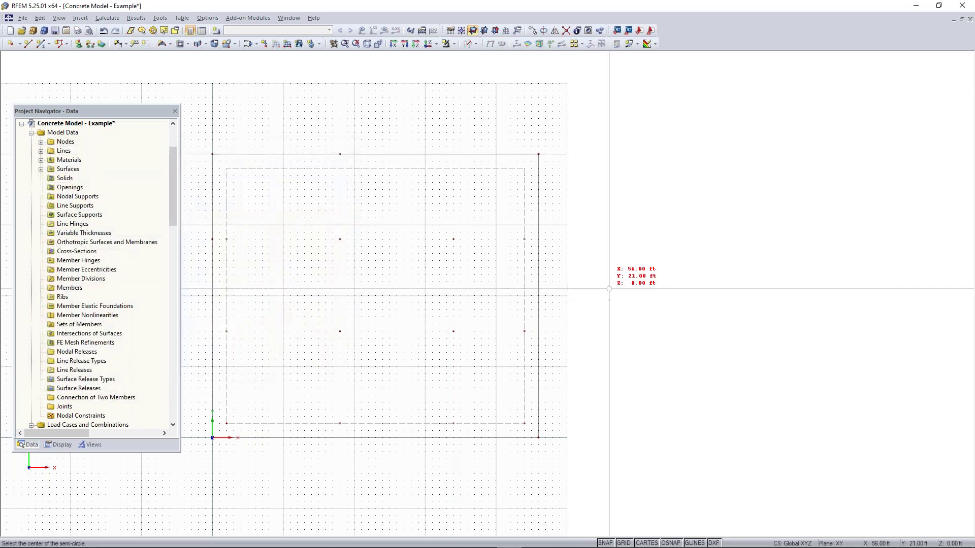
# Place the semicircle outward from the slab's X 46 ft edge, centred at Y 33 ft and beginning at the corner at Y 40 ft
pyautogui.scroll(1, 553, 232)
pyautogui.scroll(1, 553, 232)
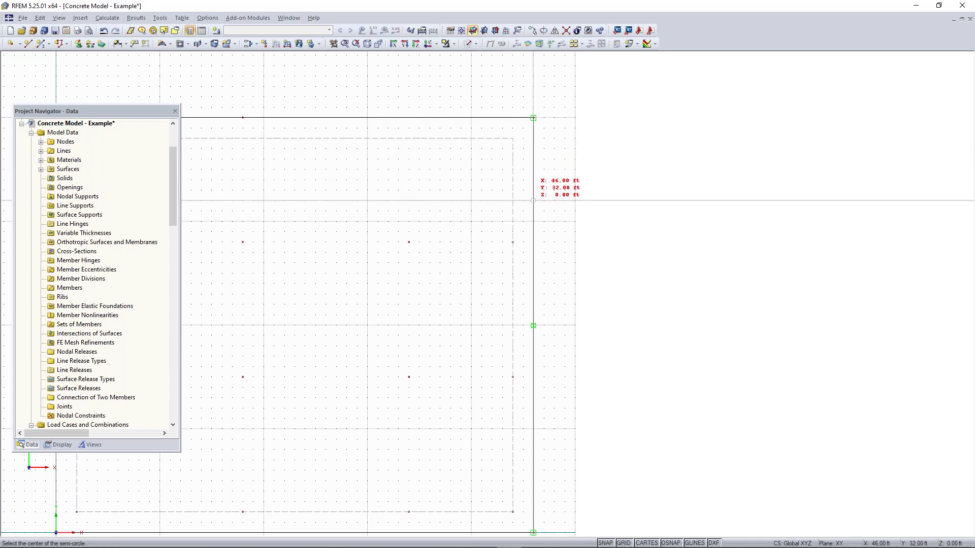
pyautogui.click(533, 190)
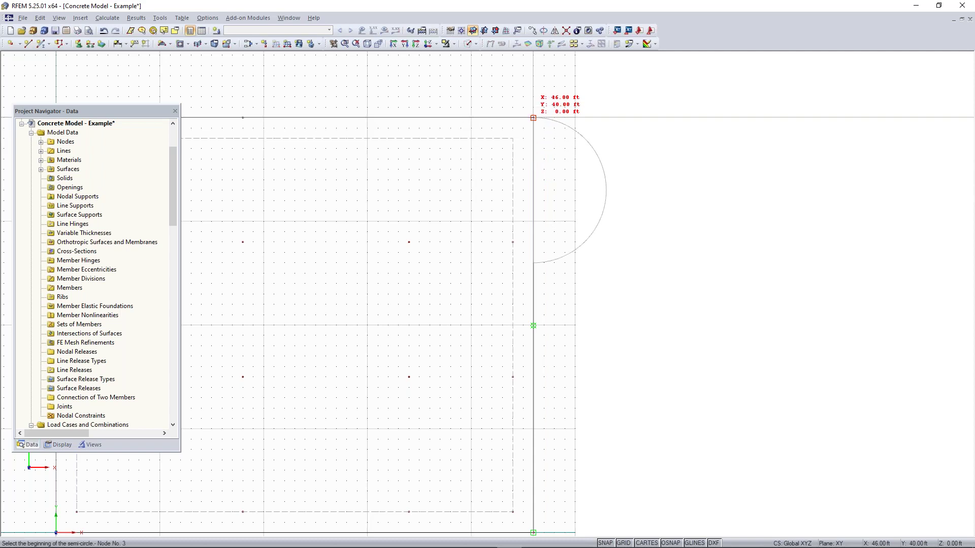
pyautogui.click(533, 118)
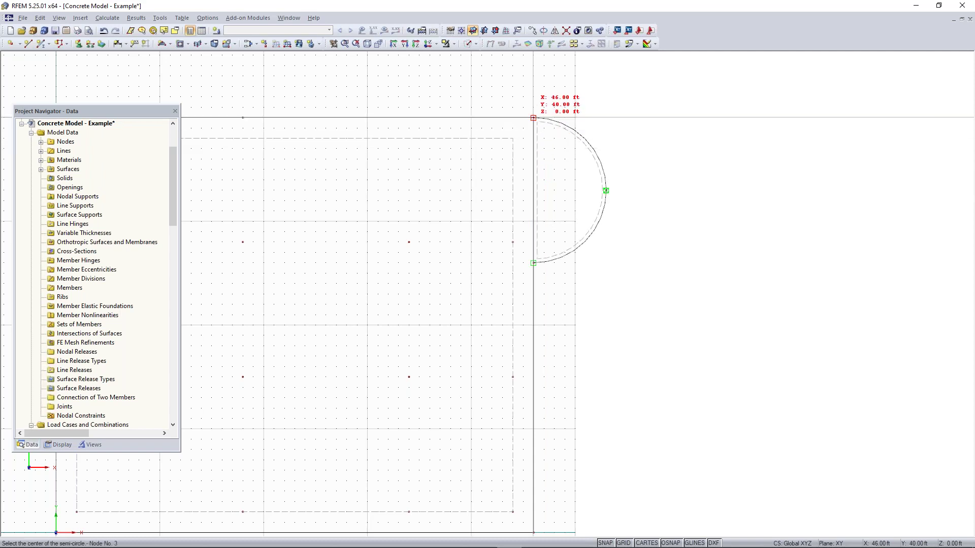
pyautogui.press('Escape')
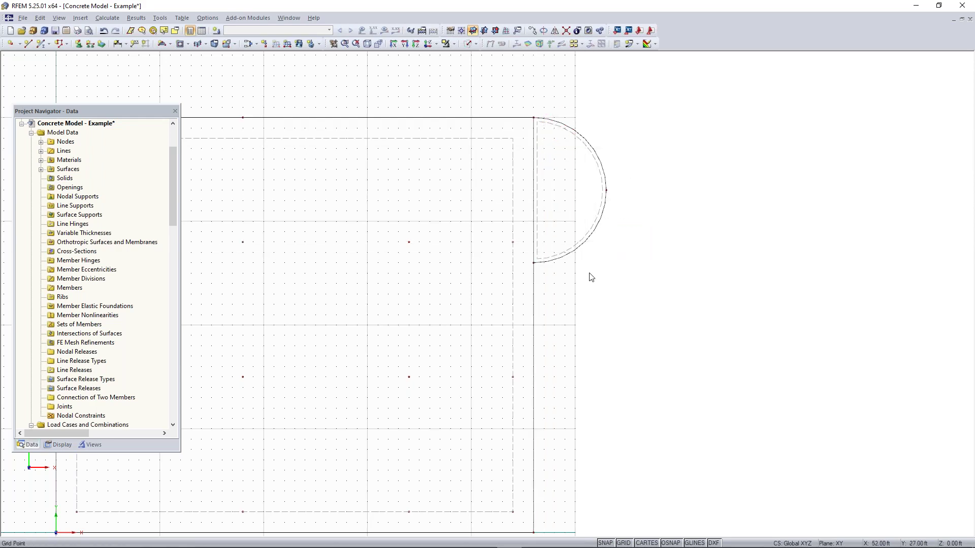
# Select the whole floor with its nodes and semicircle and make one copy with dY 0 ft and dZ 11 ft
pyautogui.keyDown('ctrl'); pyautogui.moveTo(552, 324); pyautogui.dragTo(576, 180, button='middle'); pyautogui.keyUp('ctrl')
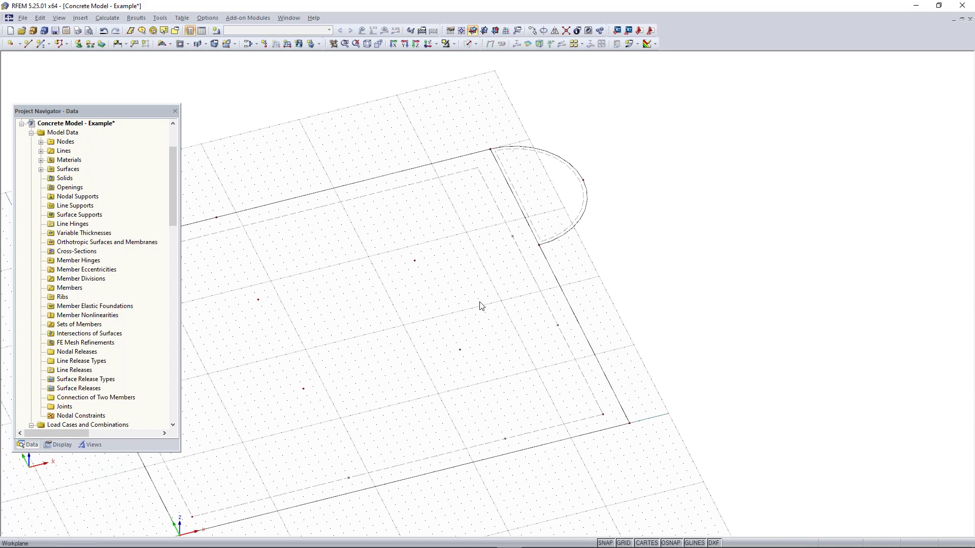
pyautogui.moveTo(431, 336); pyautogui.dragTo(507, 327, button='middle')
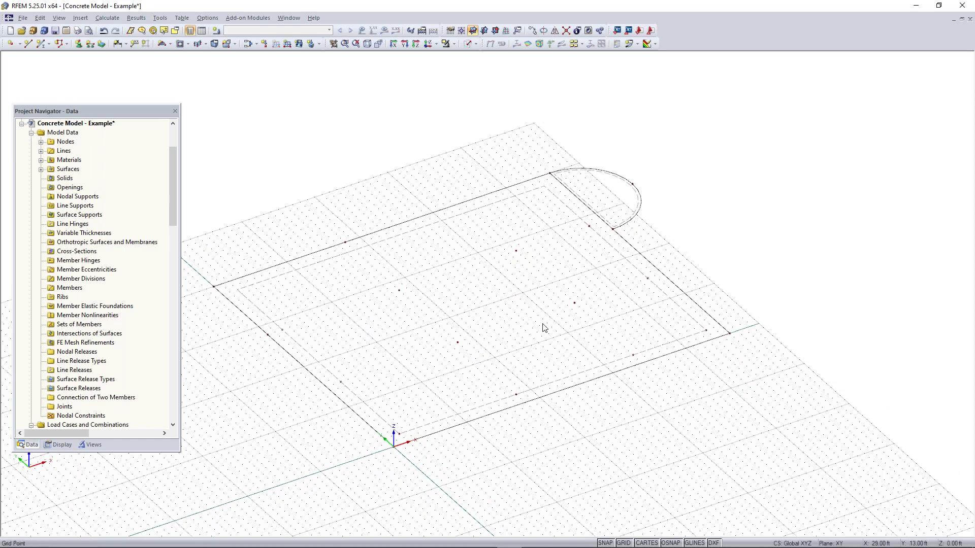
pyautogui.scroll(-2, 714, 192)
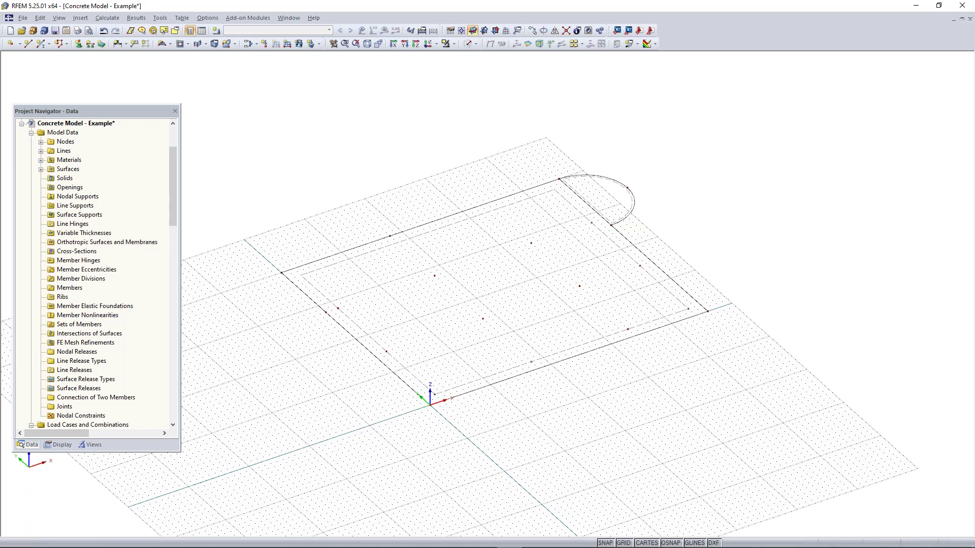
pyautogui.moveTo(716, 150); pyautogui.dragTo(261, 470)
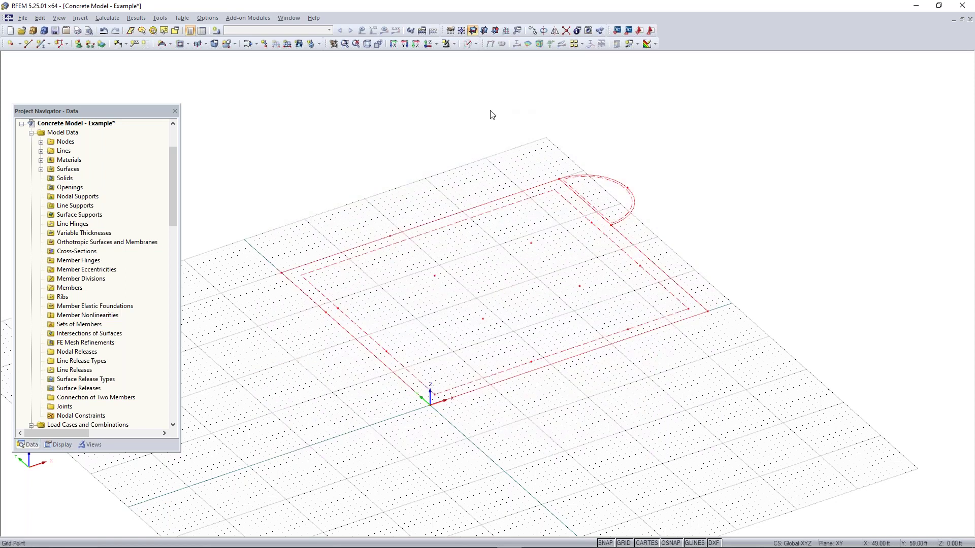
pyautogui.click(532, 30)
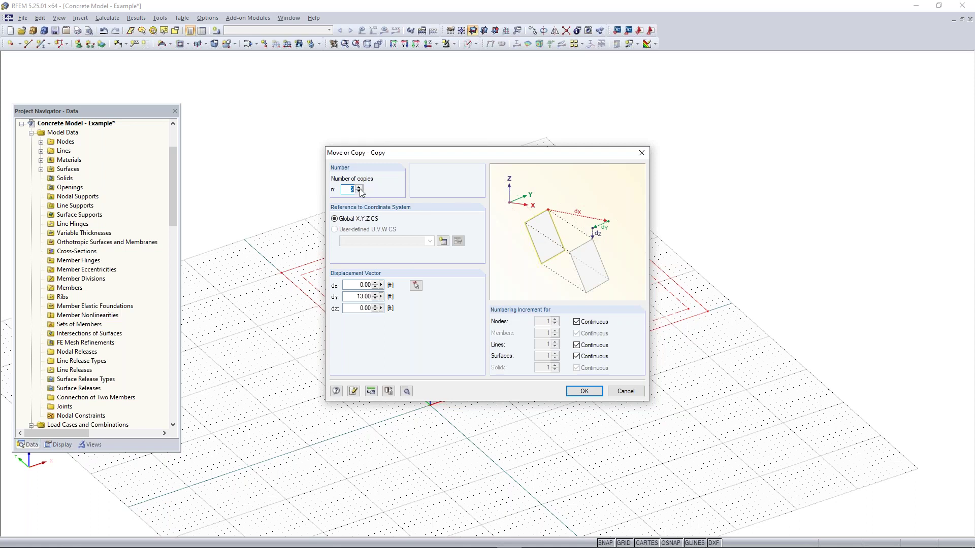
pyautogui.write('1')
pyautogui.press('Tab')
pyautogui.write('0')
pyautogui.press('Tab')
pyautogui.write('11')
pyautogui.click(583, 391)
pyautogui.keyDown('ctrl'); pyautogui.moveTo(554, 443); pyautogui.dragTo(637, 296, button='middle'); pyautogui.keyUp('ctrl')
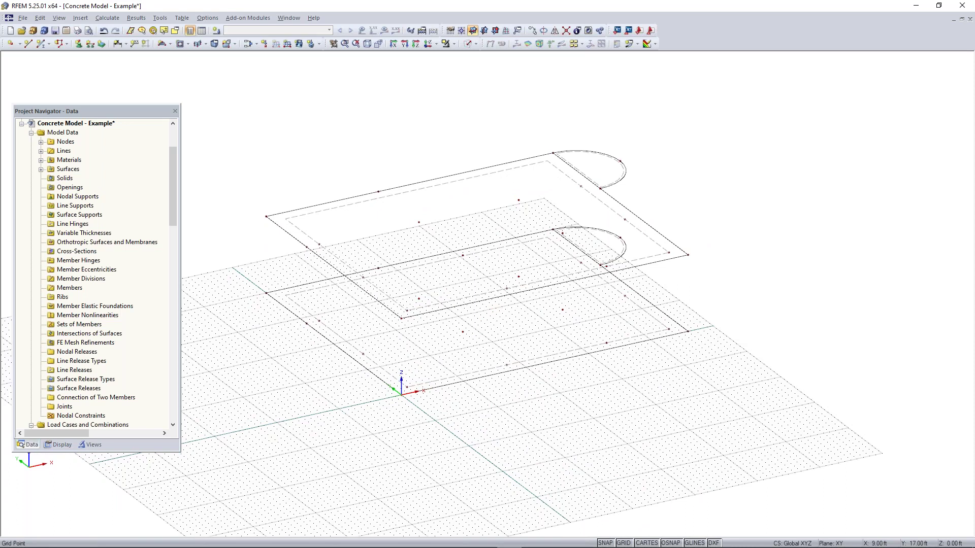
# Show the model in the reverse Z direction with perspective and the solid transparent display model
pyautogui.click(368, 44)
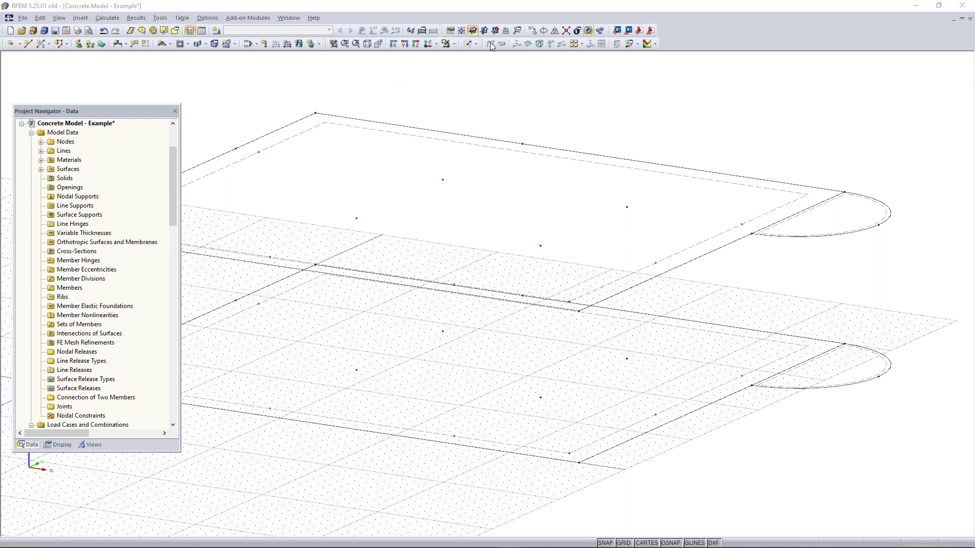
pyautogui.click(429, 44)
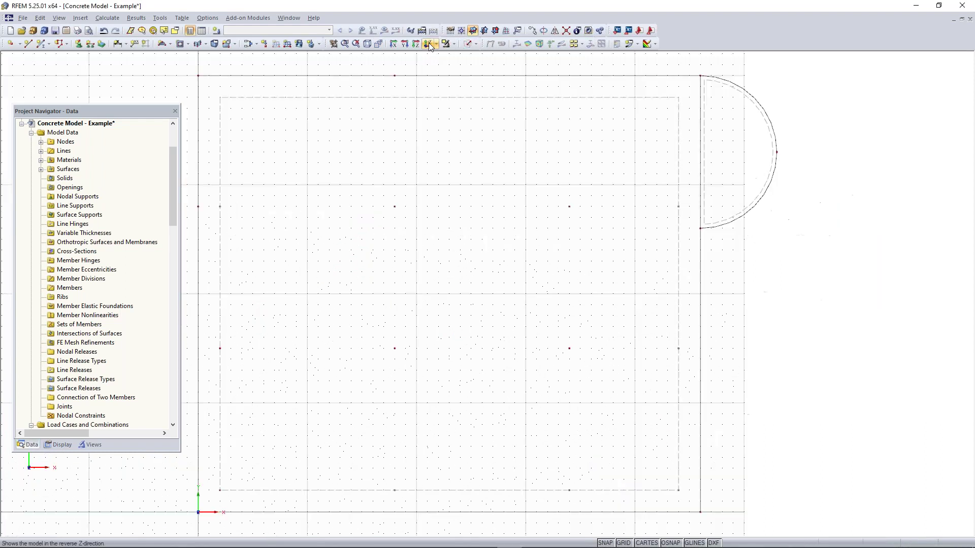
pyautogui.scroll(-2, 413, 130)
pyautogui.moveTo(415, 133); pyautogui.dragTo(458, 138, button='middle')
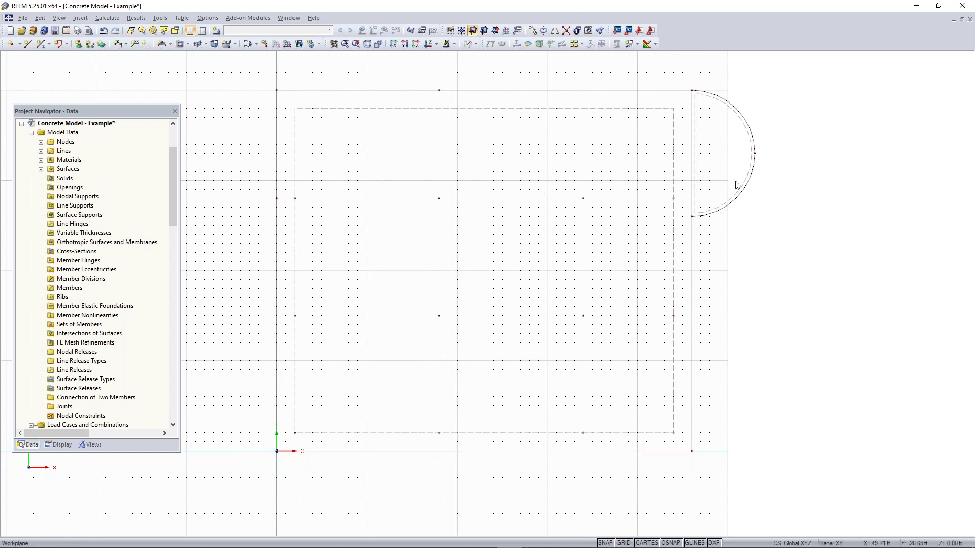
pyautogui.click(379, 45)
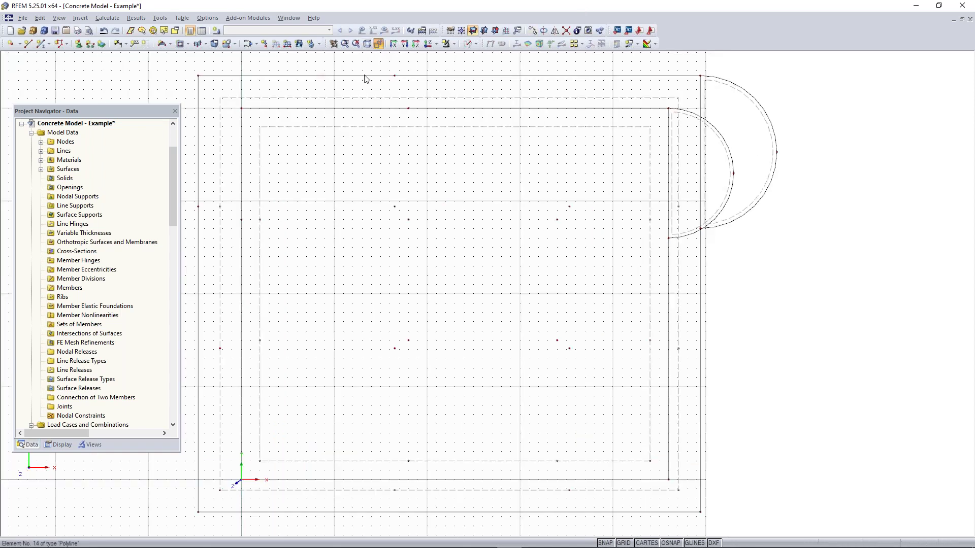
pyautogui.click(471, 45)
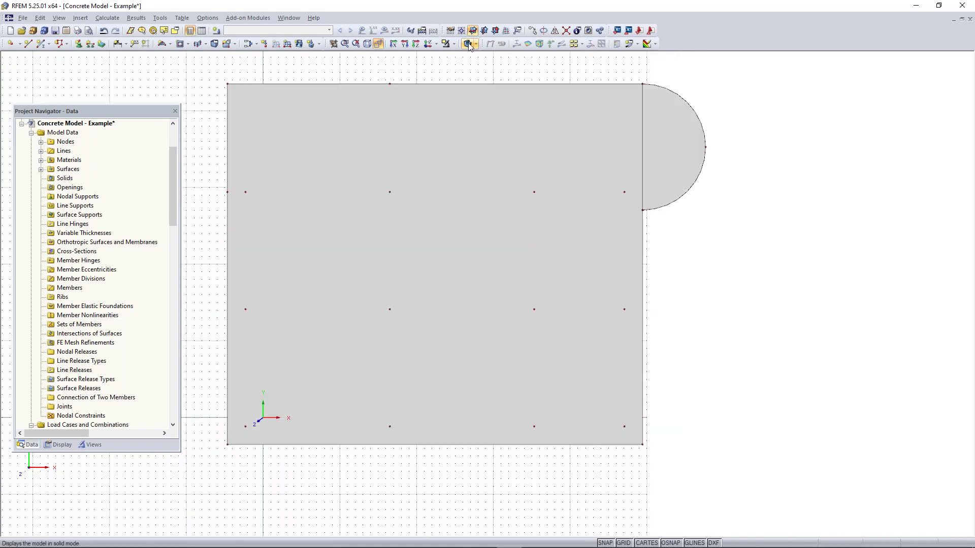
pyautogui.click(472, 45)
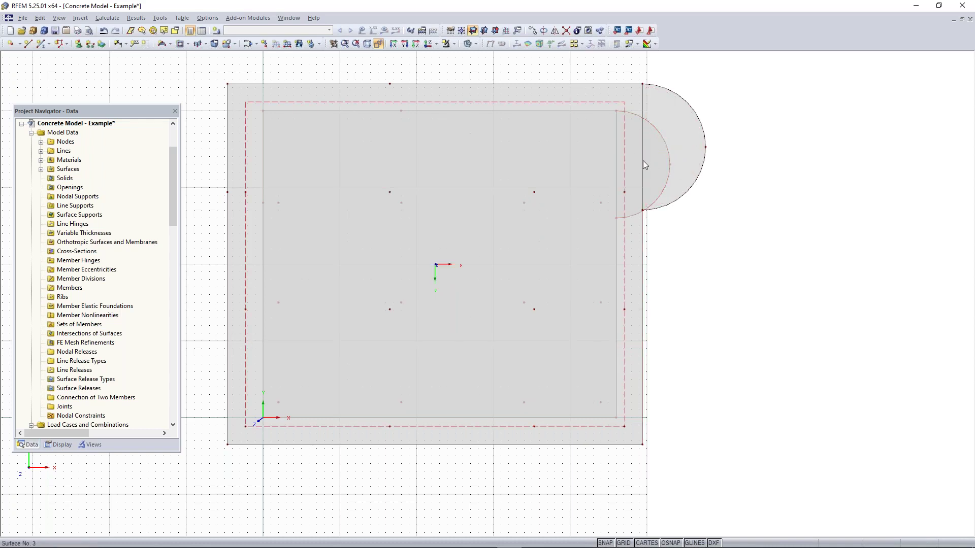
# Check the overlapping lines where the upper semicircle meets the slab edge and turn on numbering for the model objects
pyautogui.scroll(1, 668, 141)
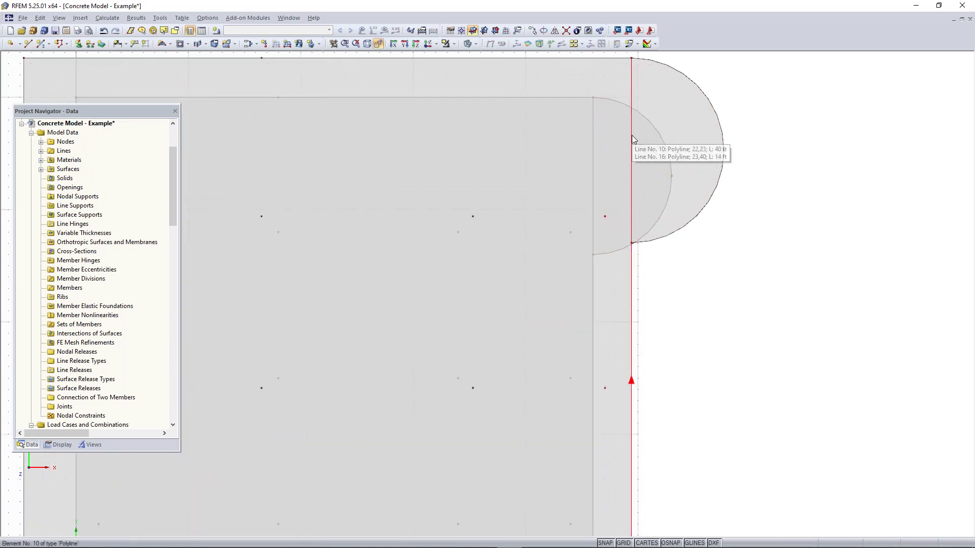
pyautogui.scroll(-1, 630, 269)
pyautogui.scroll(-1, 631, 273)
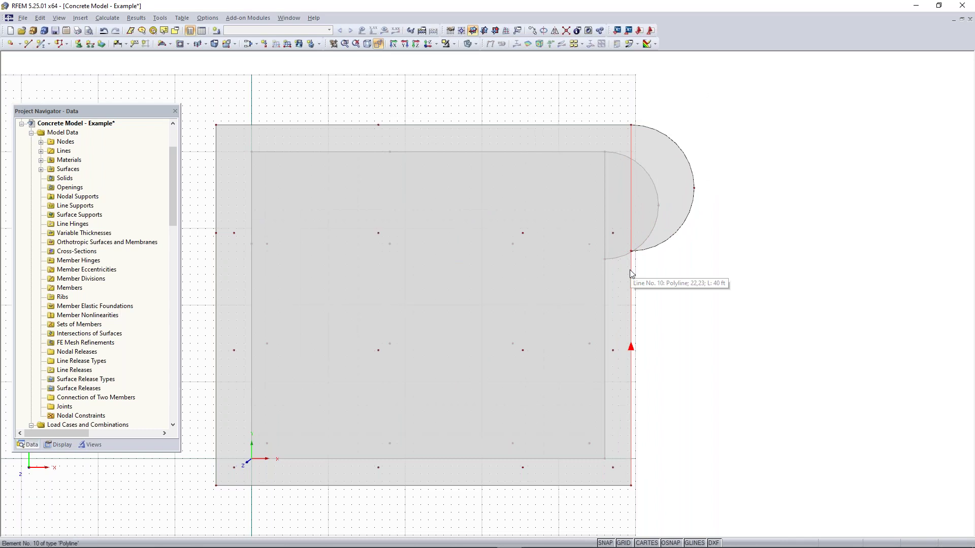
pyautogui.rightClick(669, 279)
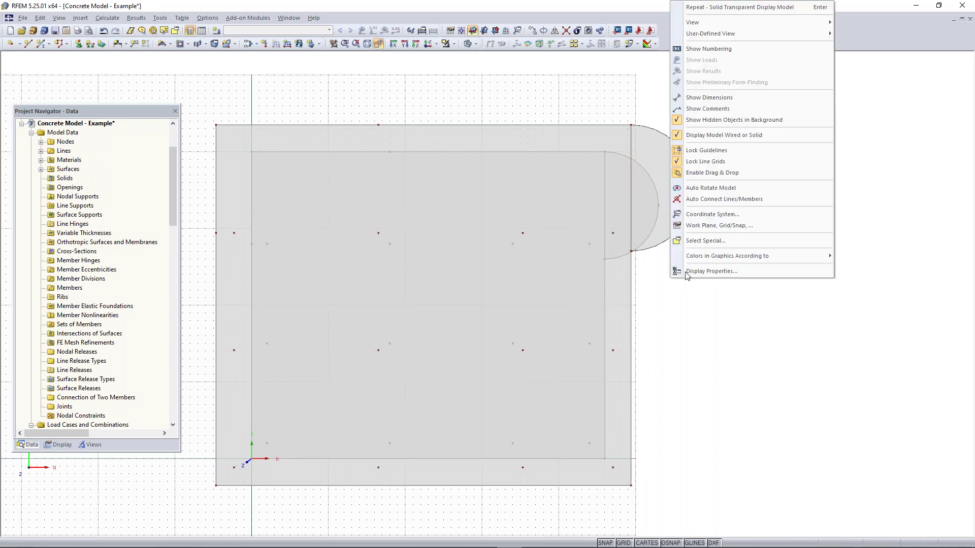
pyautogui.click(691, 50)
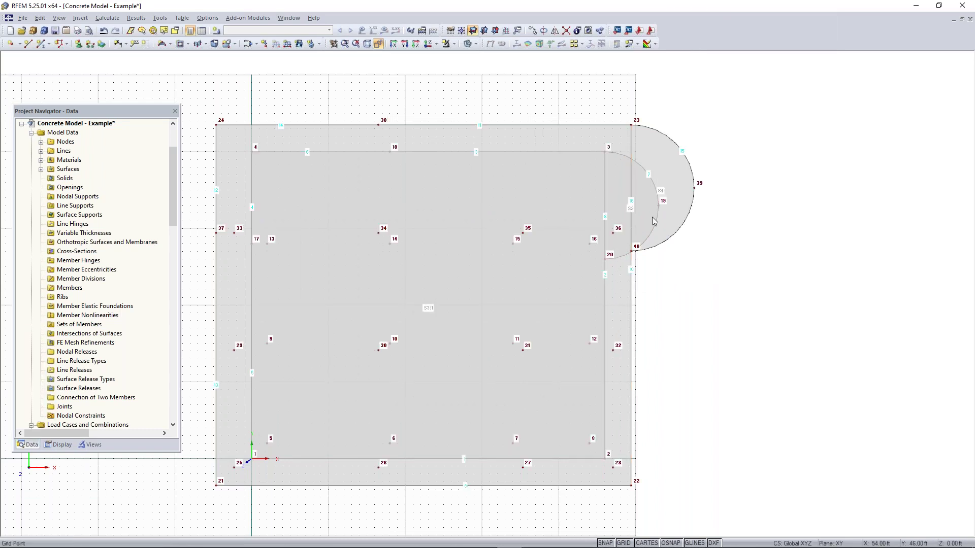
pyautogui.scroll(2, 636, 276)
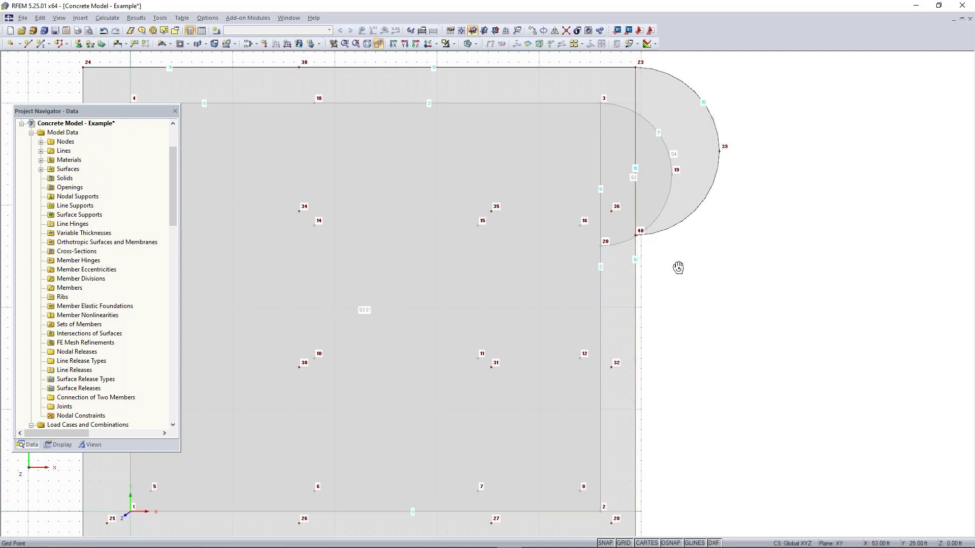
# Connect the touching lines at node 40, where the upper semicircle meets the slab edge
pyautogui.keyDown('ctrl'); pyautogui.moveTo(678, 268); pyautogui.dragTo(689, 278, button='middle'); pyautogui.keyUp('ctrl')
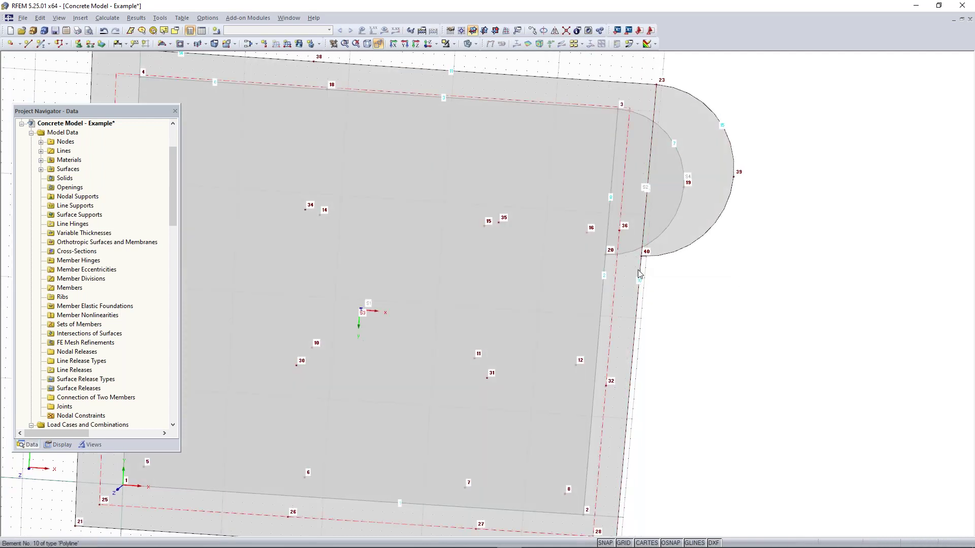
pyautogui.scroll(3, 639, 266)
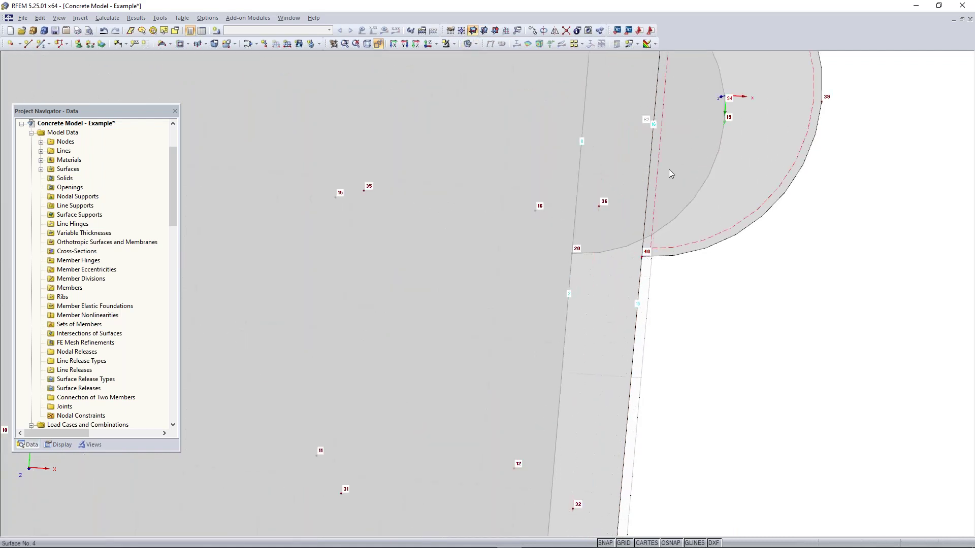
pyautogui.click(565, 31)
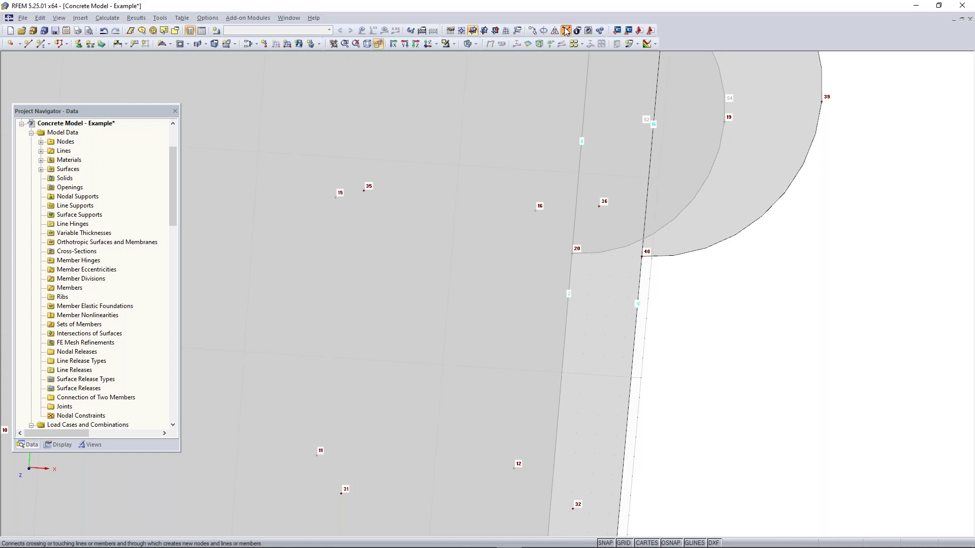
pyautogui.moveTo(661, 279); pyautogui.dragTo(629, 248)
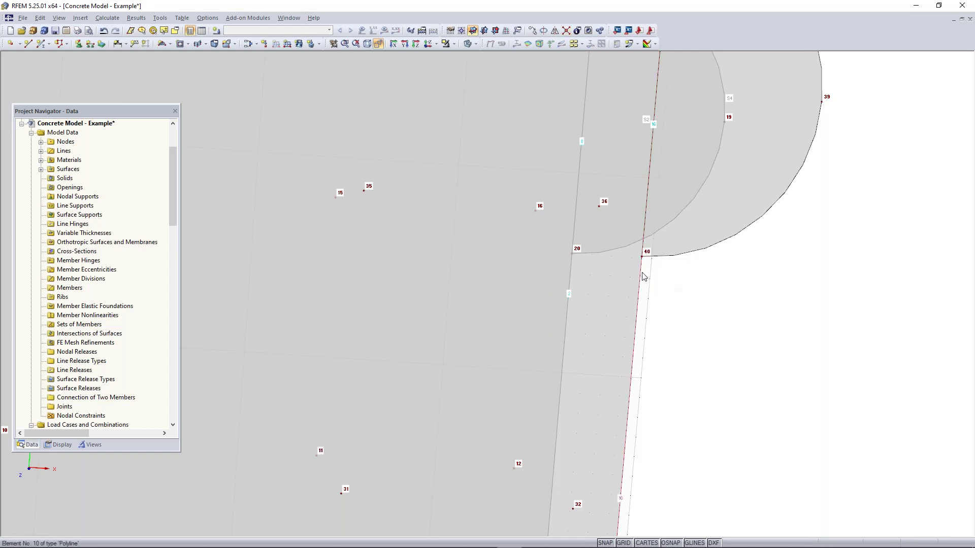
# Divide the upper slab's edge line between nodes 23 and 40 with a new intermediate node 7 ft from the line start
pyautogui.scroll(-3, 642, 277)
pyautogui.scroll(1, 646, 223)
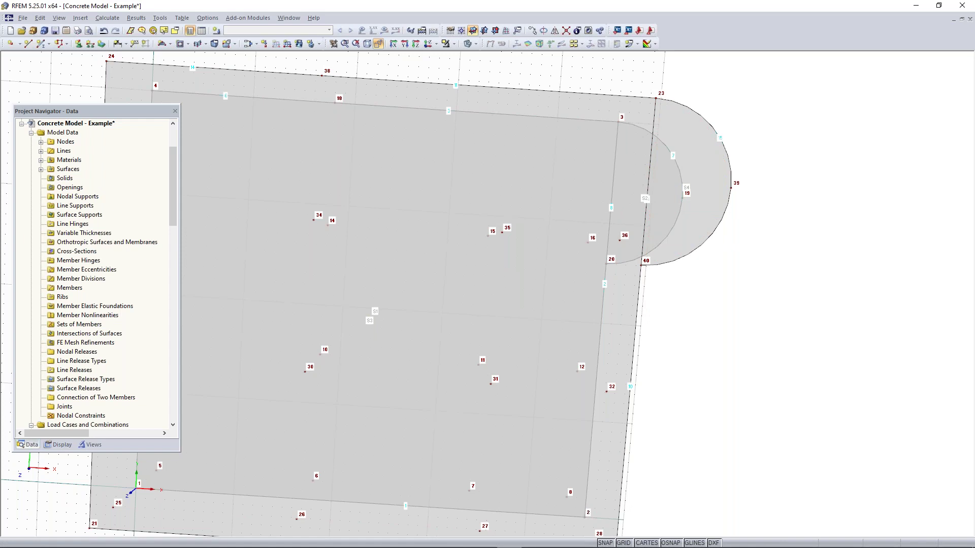
pyautogui.rightClick(648, 180)
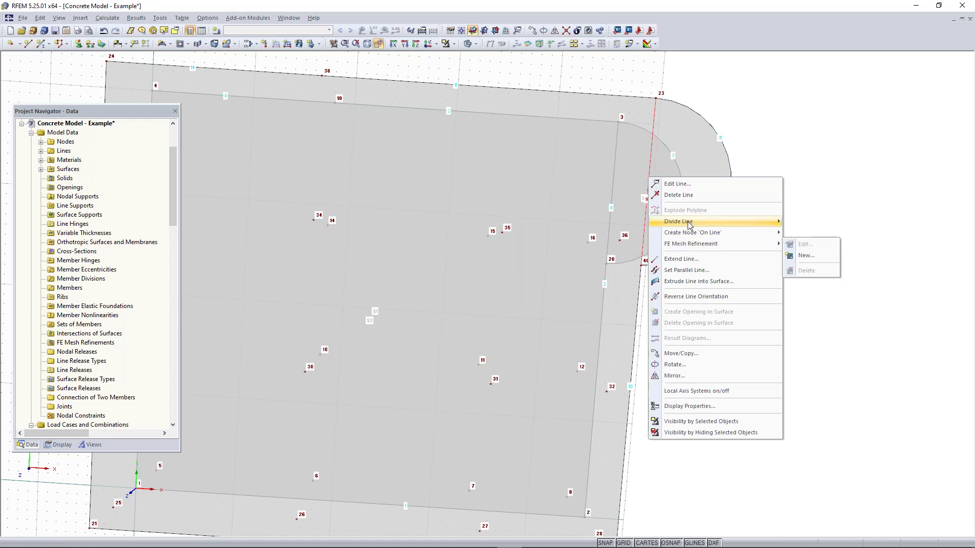
pyautogui.moveTo(701, 223)
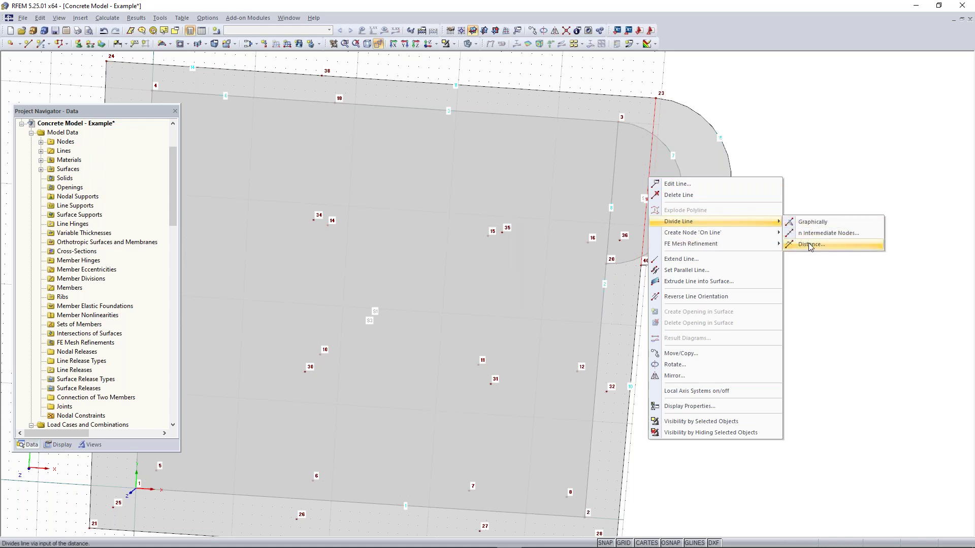
pyautogui.click(809, 245)
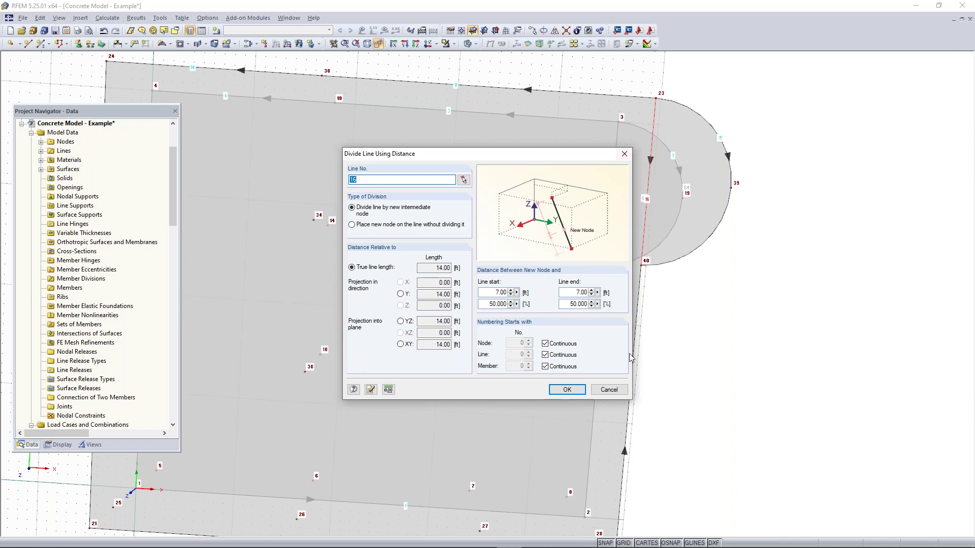
pyautogui.click(566, 394)
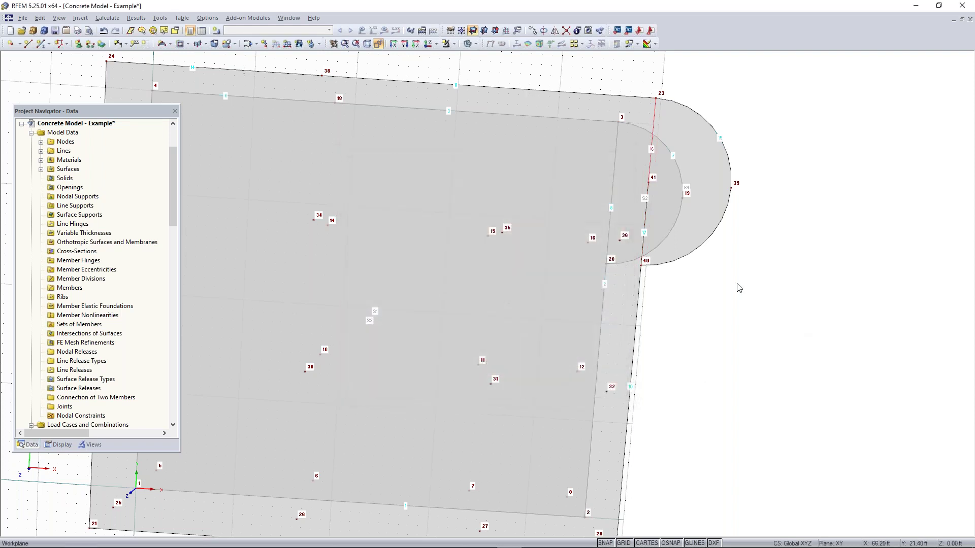
# Turn off perspective and show the whole model in isometric view
pyautogui.scroll(2, 660, 188)
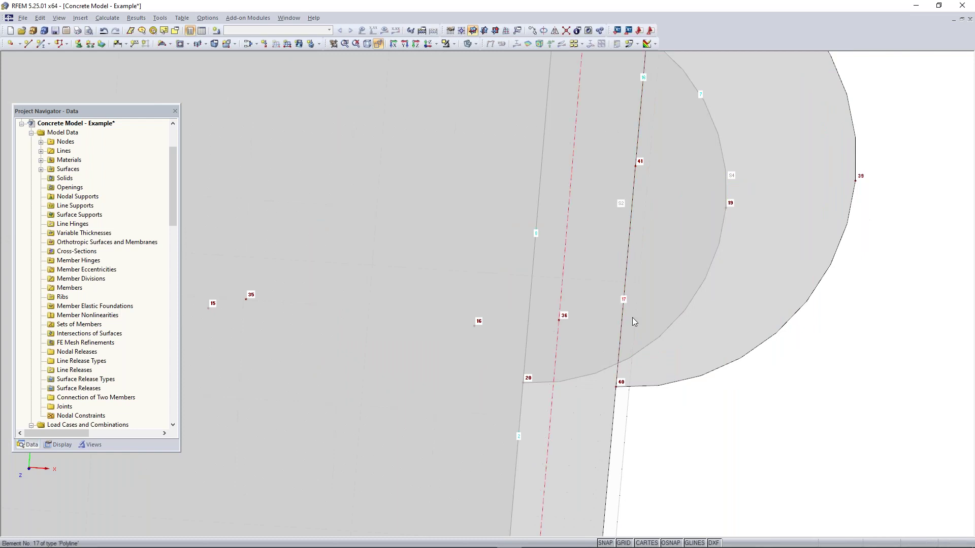
pyautogui.scroll(-2, 634, 320)
pyautogui.moveTo(616, 477); pyautogui.dragTo(628, 354, button='middle')
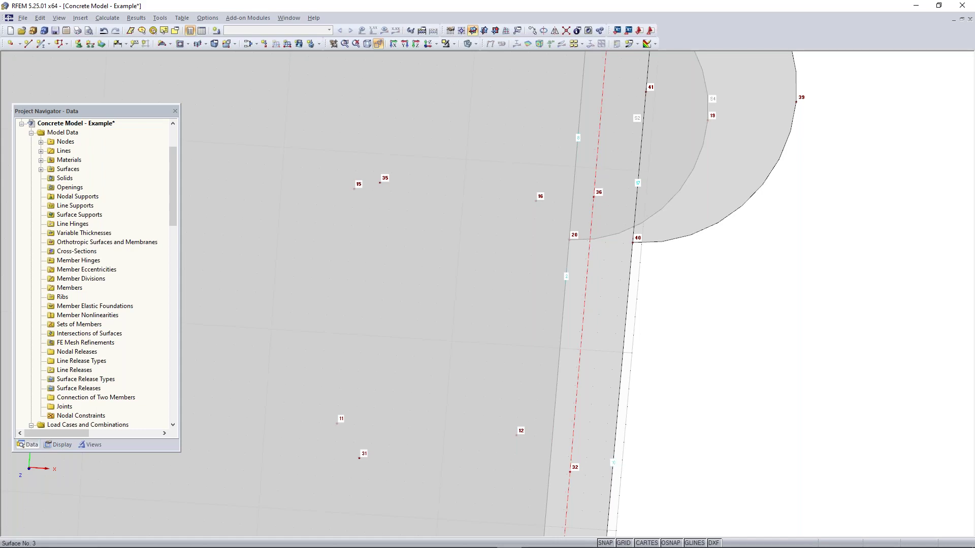
pyautogui.scroll(-8, 649, 296)
pyautogui.scroll(1, 670, 314)
pyautogui.moveTo(662, 329); pyautogui.dragTo(662, 329, button='middle')
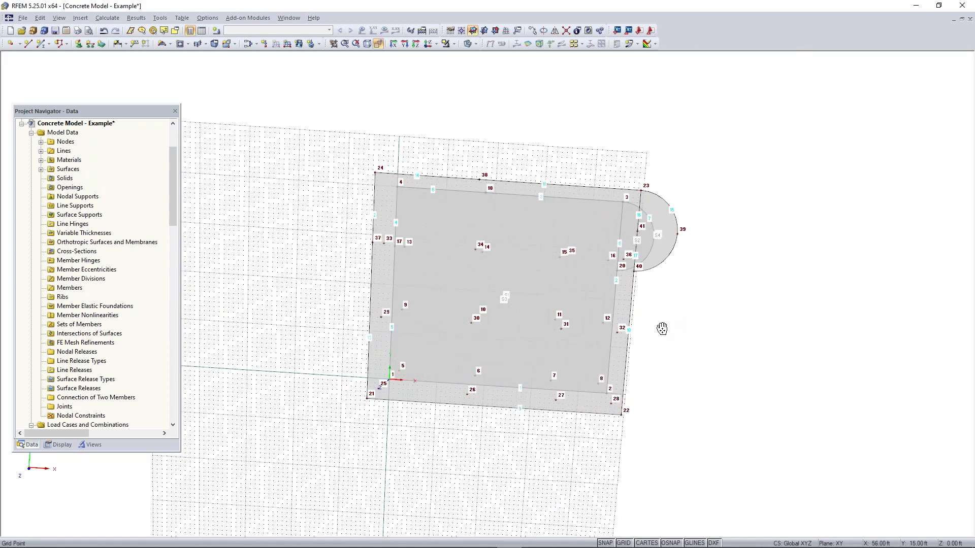
pyautogui.scroll(3, 687, 239)
pyautogui.click(379, 44)
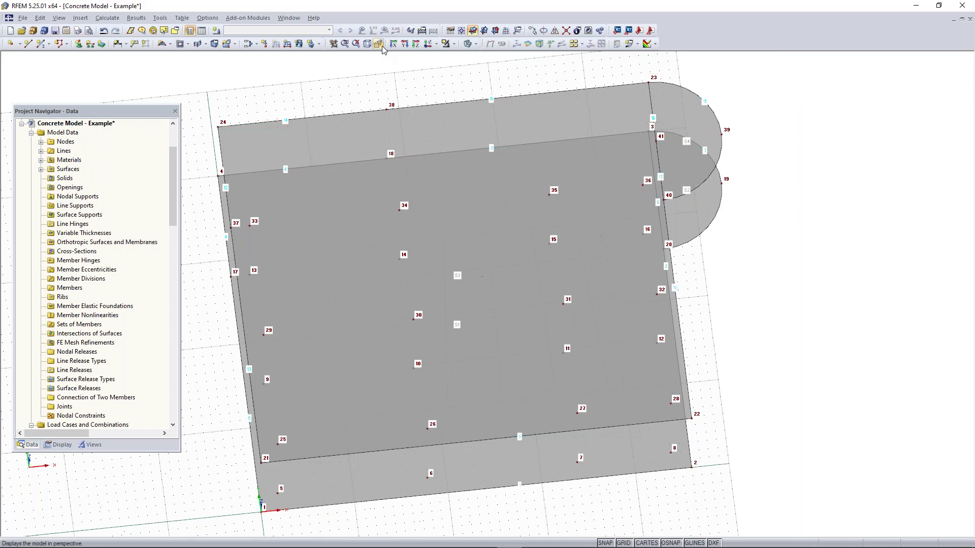
pyautogui.click(367, 44)
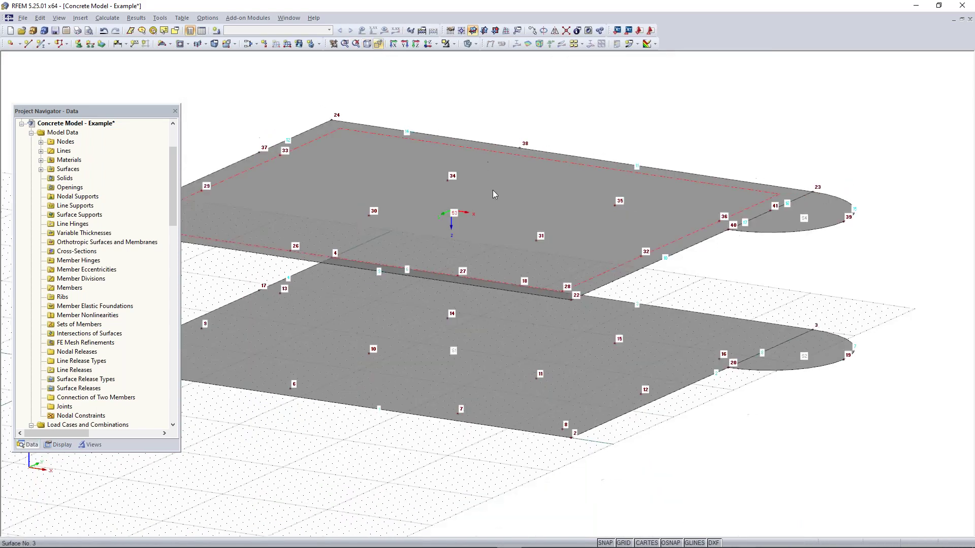
# Delete the upper level's rectangular slab surface and its semicircular surface, keeping their boundary lines
pyautogui.keyDown('ctrl'); pyautogui.moveTo(787, 148); pyautogui.dragTo(559, 185, button='middle'); pyautogui.keyUp('ctrl')
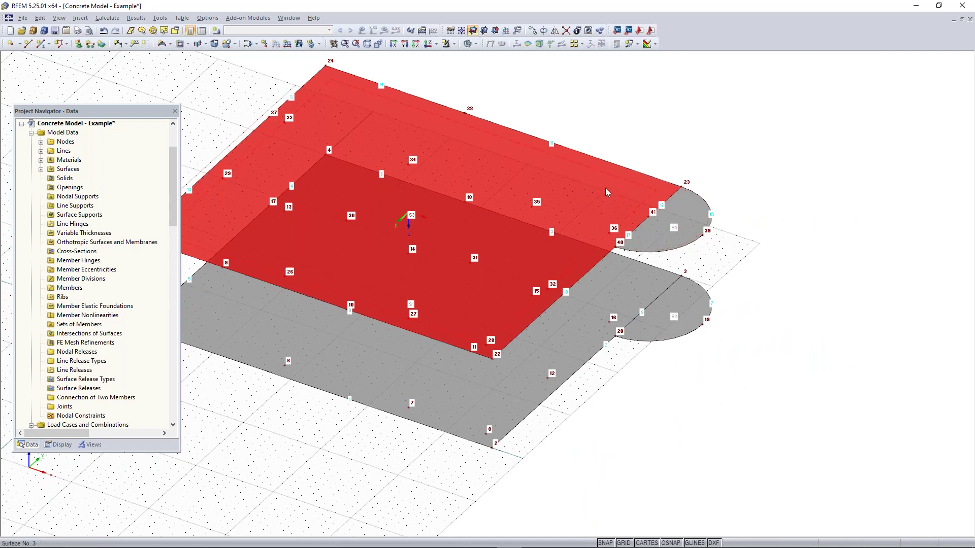
pyautogui.press('Delete')
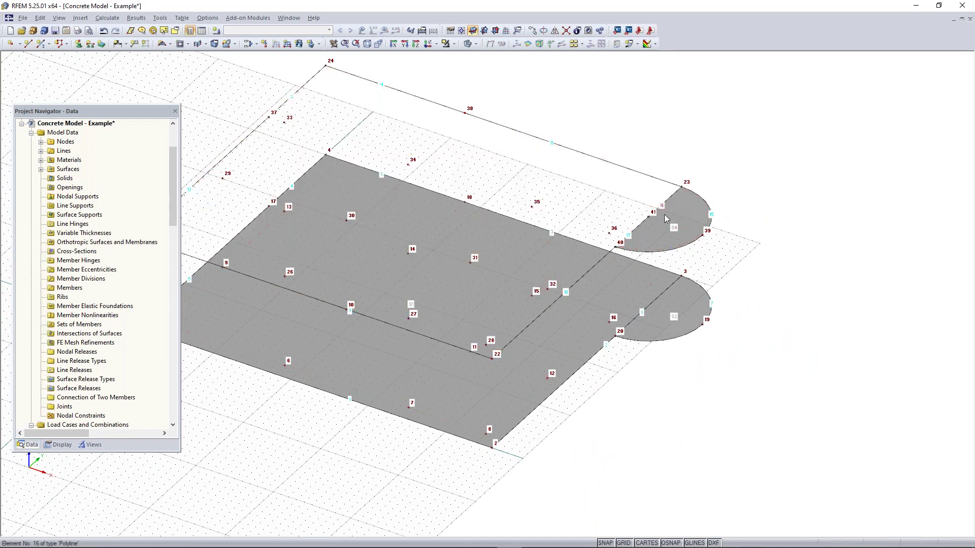
pyautogui.click(686, 213)
pyautogui.press('Delete')
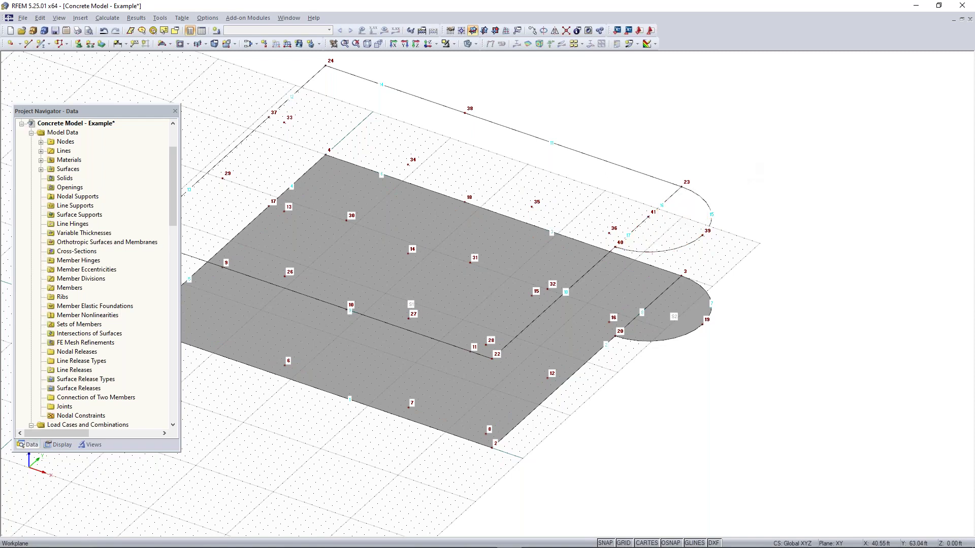
# Delete lines 16 and 17, which separate the upper slab outline from its semicircle between nodes 23 and 40
pyautogui.scroll(2, 707, 219)
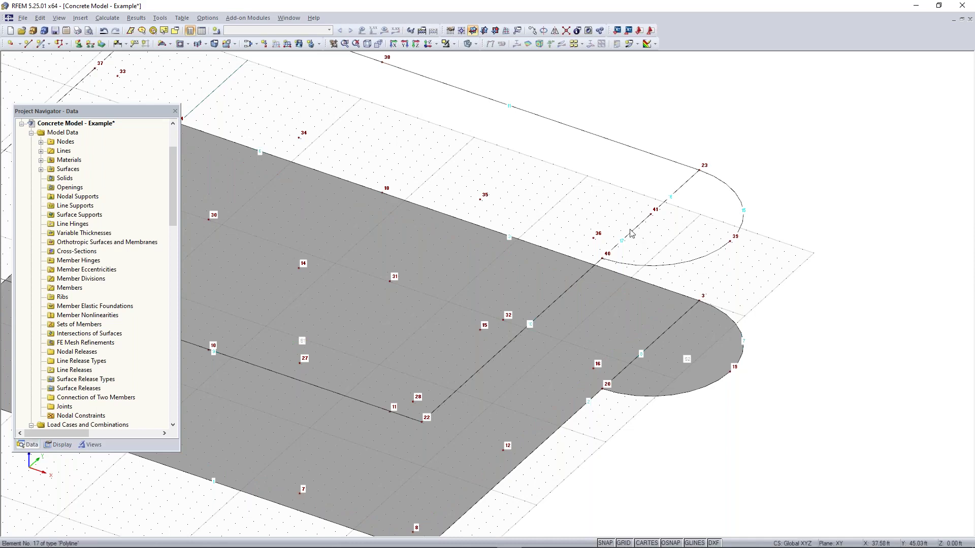
pyautogui.keyDown('ctrl'); pyautogui.moveTo(624, 244); pyautogui.dragTo(826, 247, button='middle'); pyautogui.keyUp('ctrl')
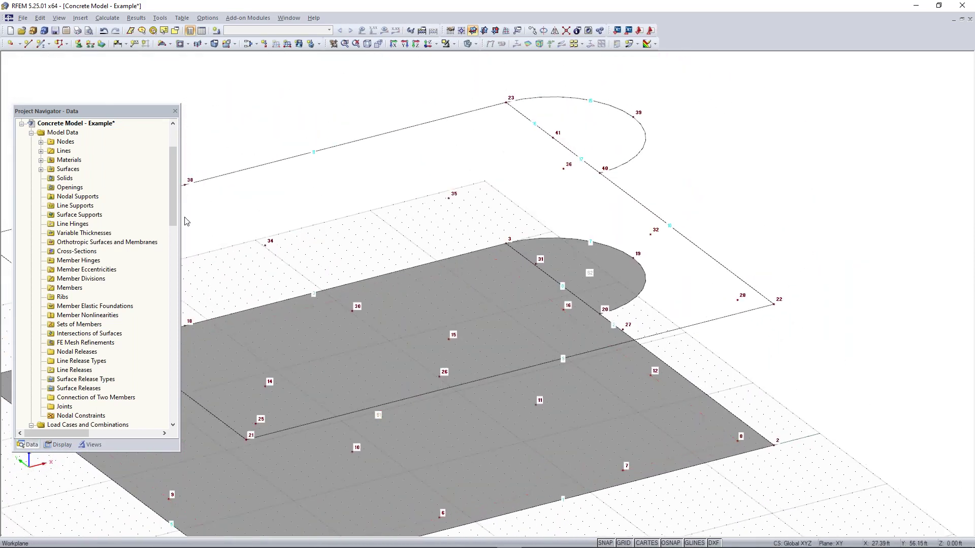
pyautogui.click(41, 152)
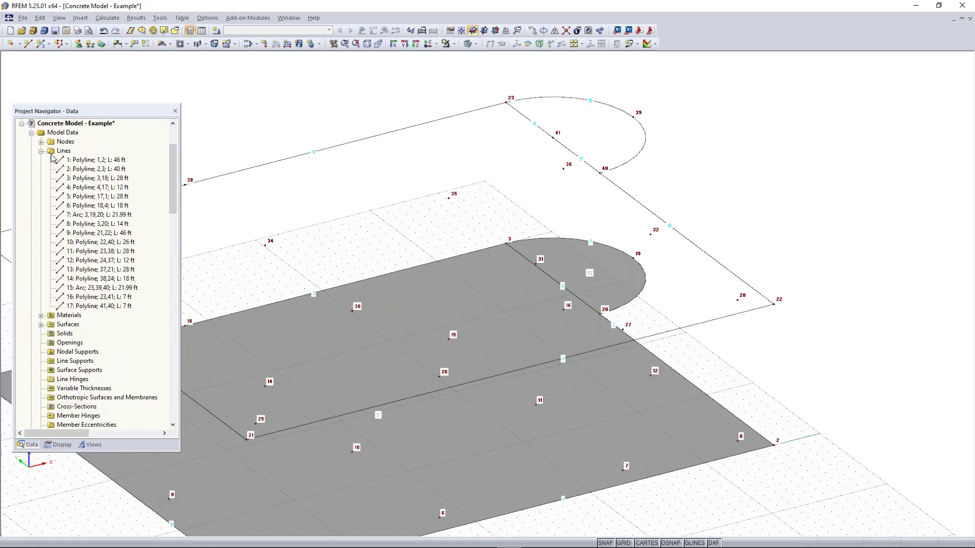
pyautogui.click(89, 298)
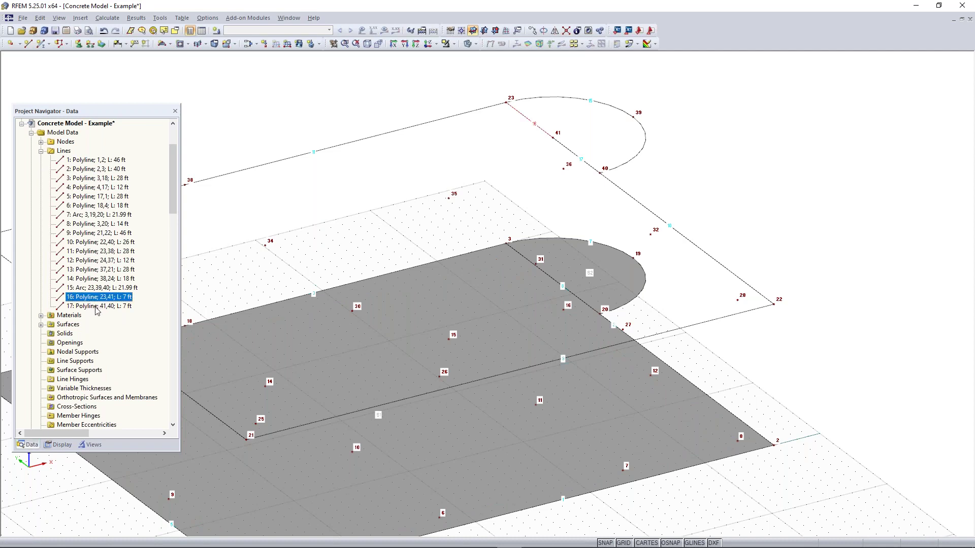
pyautogui.keyDown('ctrl'); pyautogui.click(96, 307); pyautogui.keyUp('ctrl')
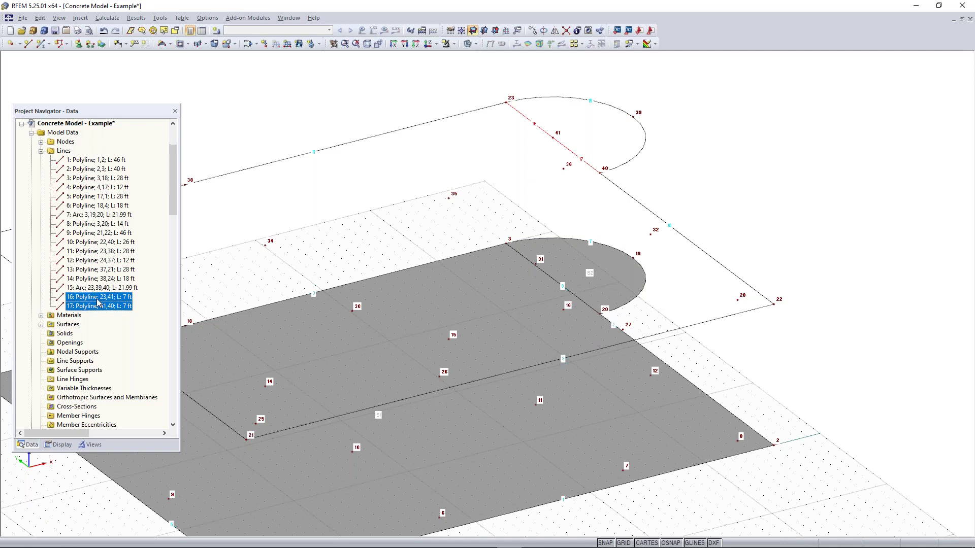
pyautogui.press('Delete')
pyautogui.click(588, 192)
pyautogui.keyDown('ctrl'); pyautogui.moveTo(533, 249); pyautogui.dragTo(556, 231, button='middle'); pyautogui.keyUp('ctrl')
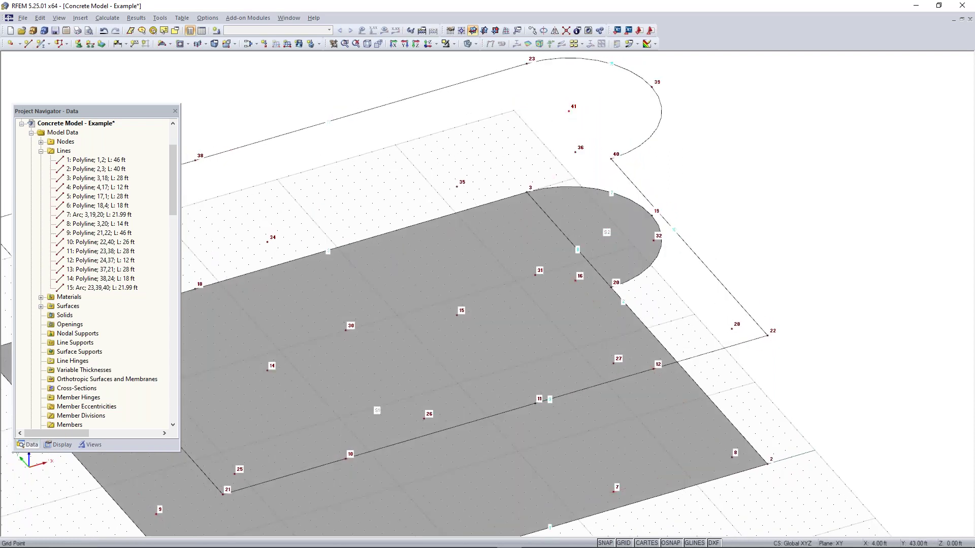
# Create one 12 in thick plane surface in 4000 psi concrete from the upper level's combined boundary lines
pyautogui.keyDown('ctrl'); pyautogui.moveTo(284, 203); pyautogui.dragTo(487, 175, button='middle'); pyautogui.keyUp('ctrl')
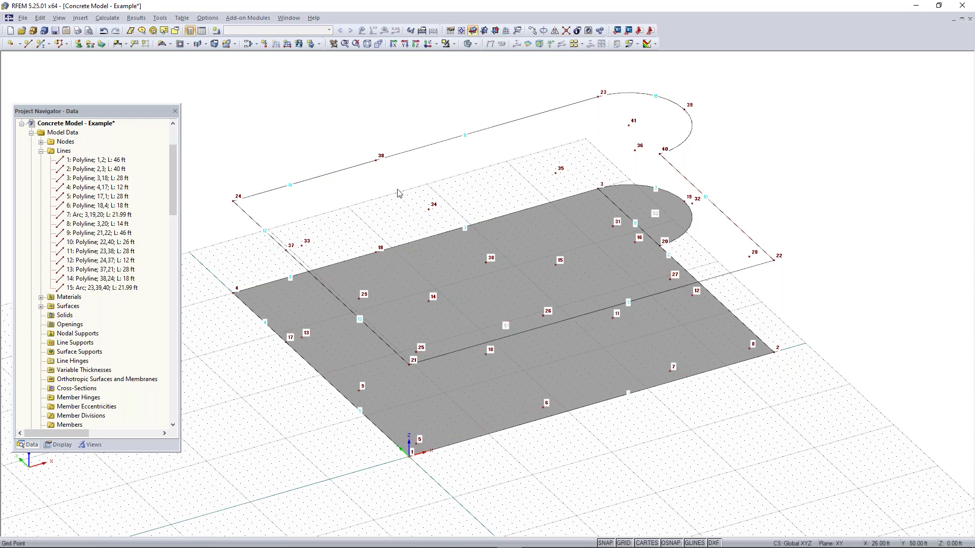
pyautogui.click(171, 44)
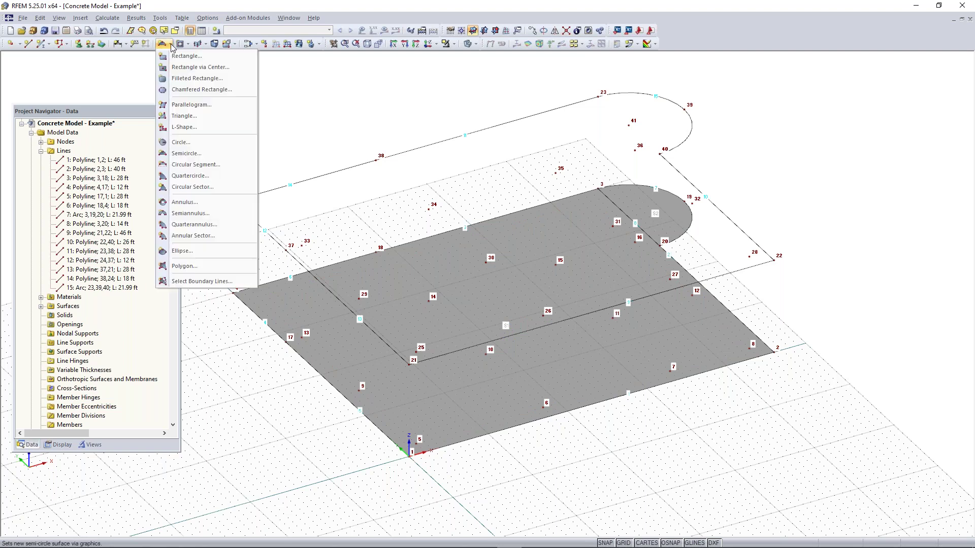
pyautogui.click(197, 283)
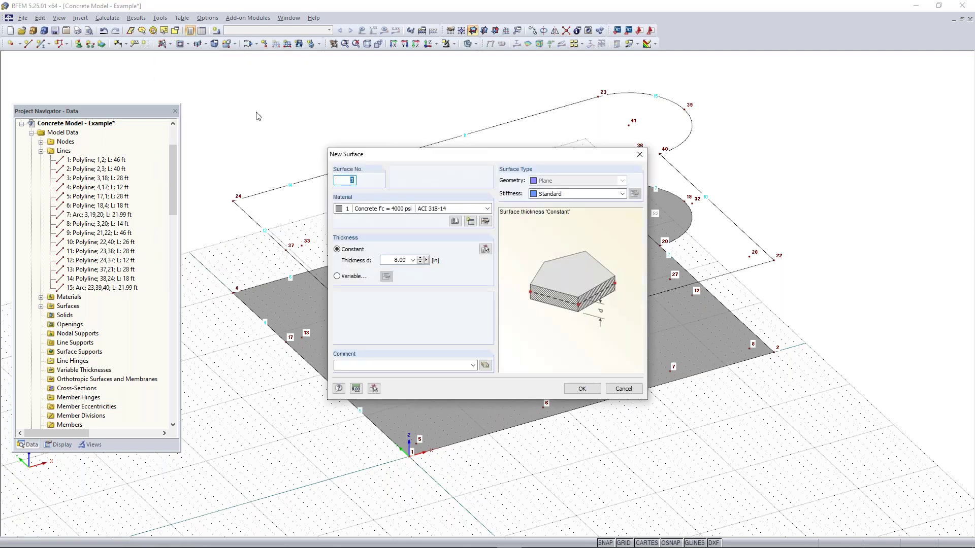
pyautogui.doubleClick(400, 260)
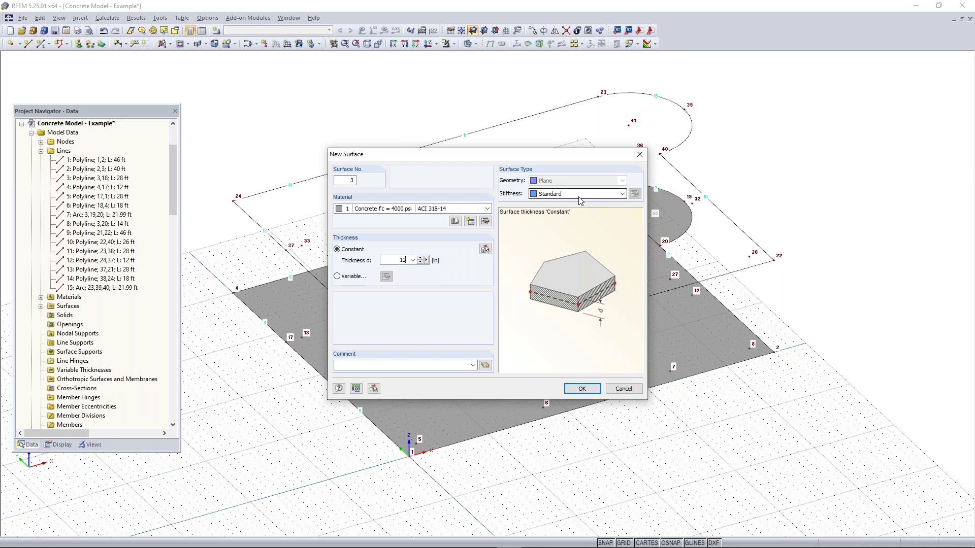
pyautogui.click(582, 389)
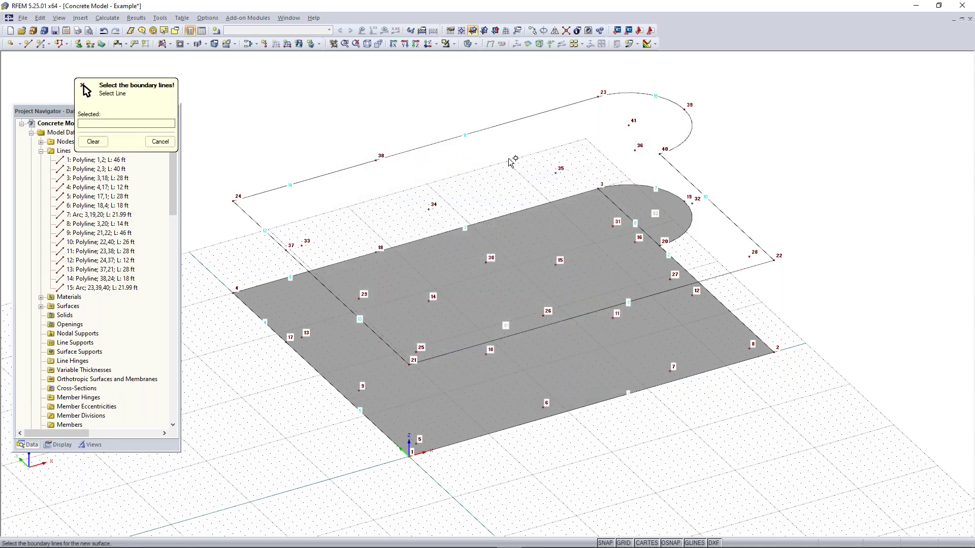
pyautogui.doubleClick(432, 144)
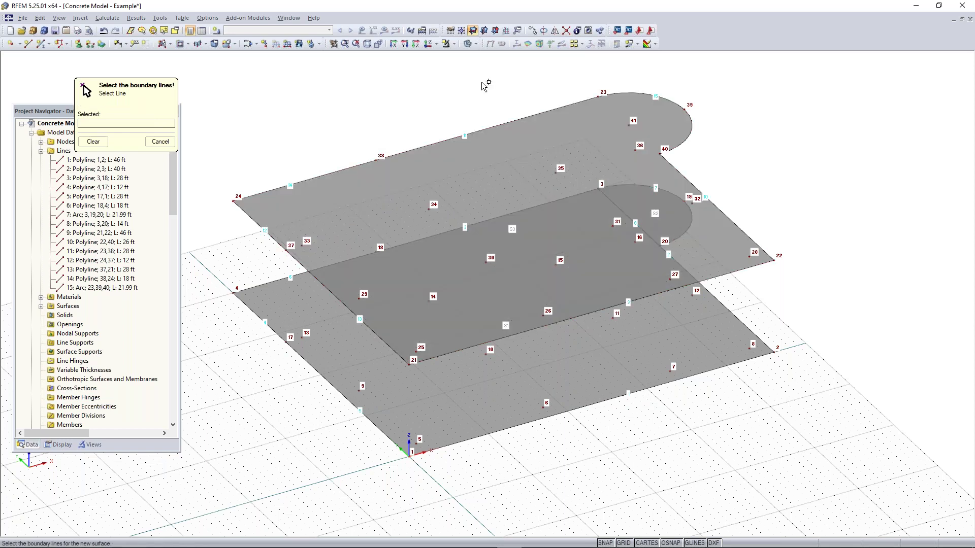
pyautogui.press('Escape')
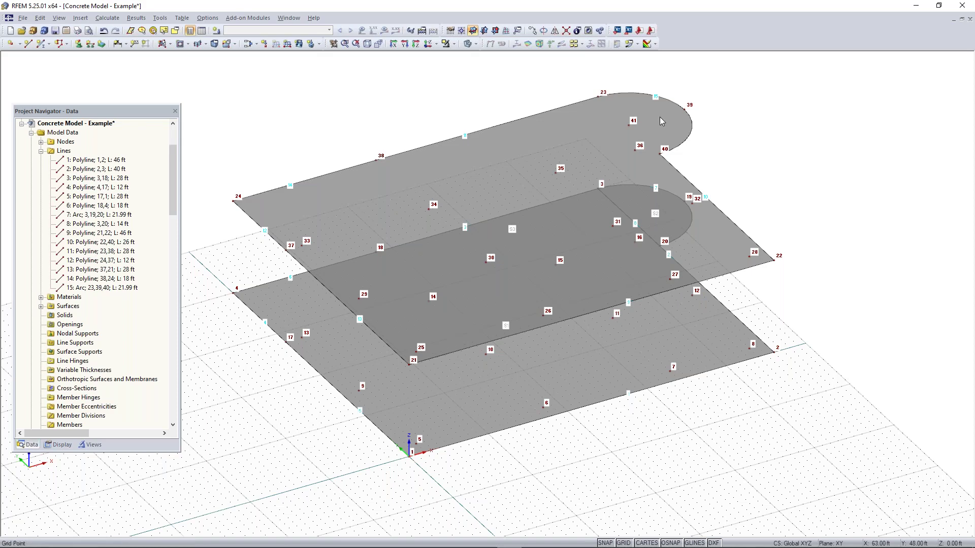
pyautogui.keyDown('ctrl'); pyautogui.moveTo(691, 421); pyautogui.dragTo(673, 406, button='middle'); pyautogui.keyUp('ctrl')
pyautogui.rightClick(685, 407)
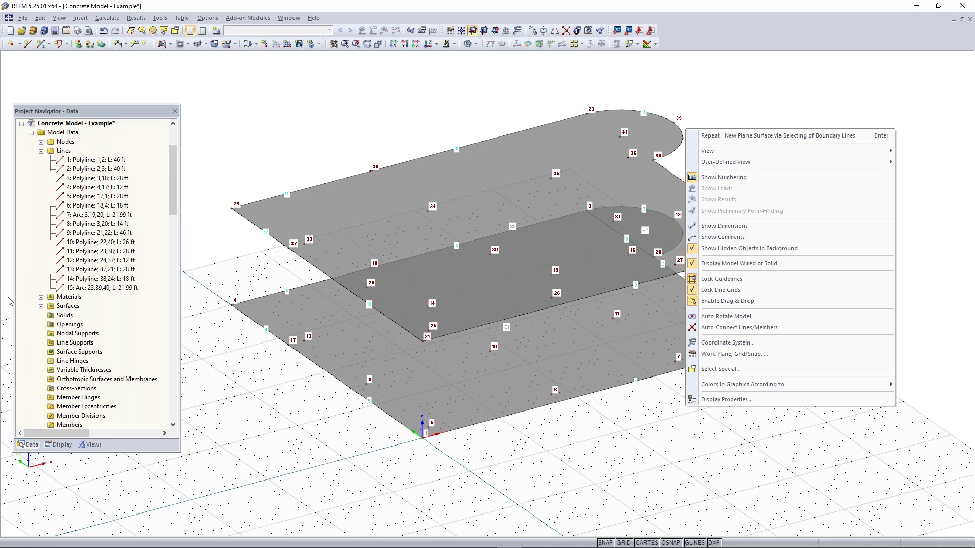
pyautogui.click(718, 88)
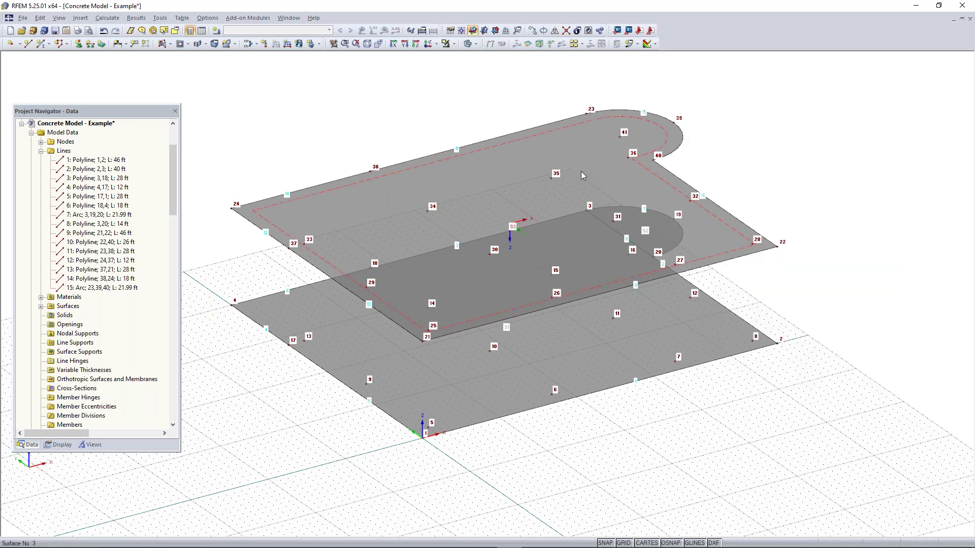
# Create a circular opening of 6 ft radius centred on node 41 in the upper slab, with the step option enabled
pyautogui.keyDown('ctrl'); pyautogui.moveTo(793, 147); pyautogui.dragTo(635, 249, button='middle'); pyautogui.keyUp('ctrl')
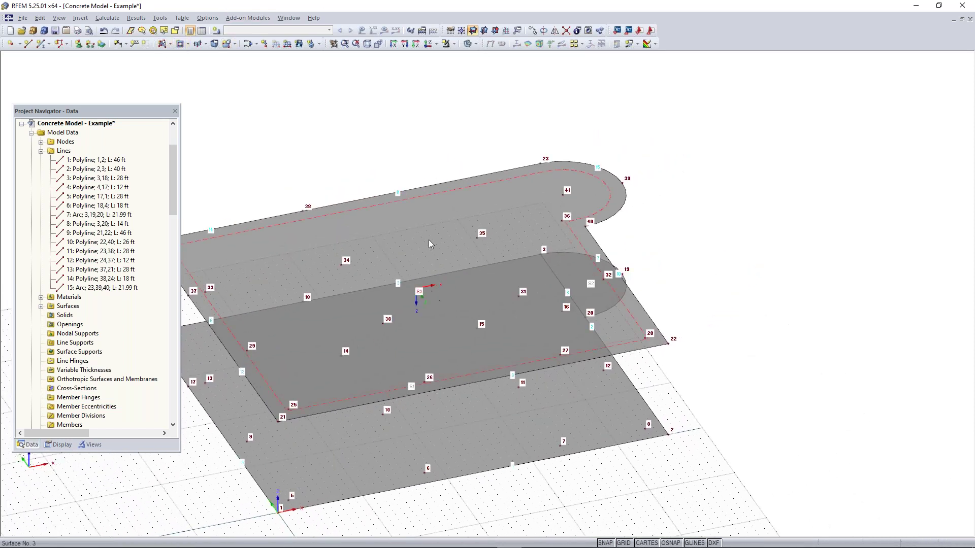
pyautogui.click(189, 45)
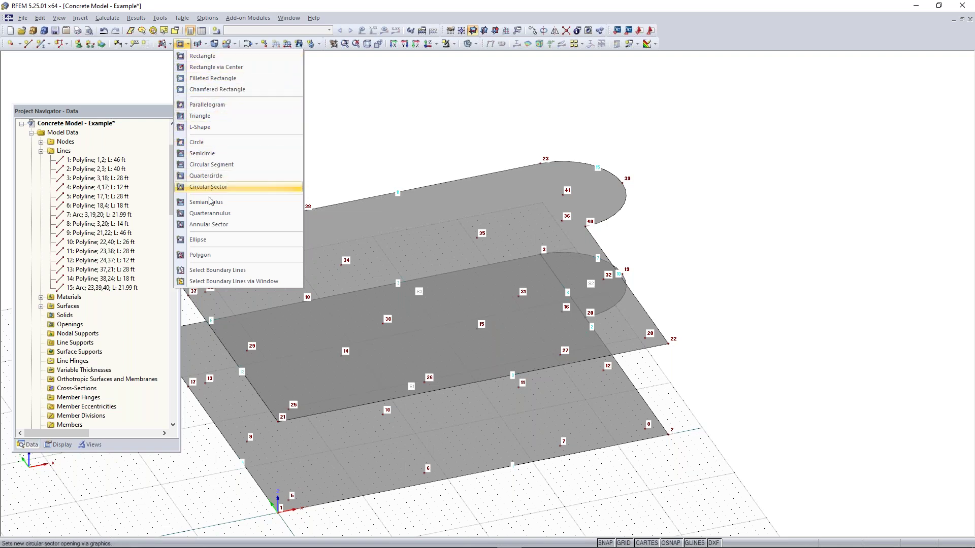
pyautogui.click(202, 142)
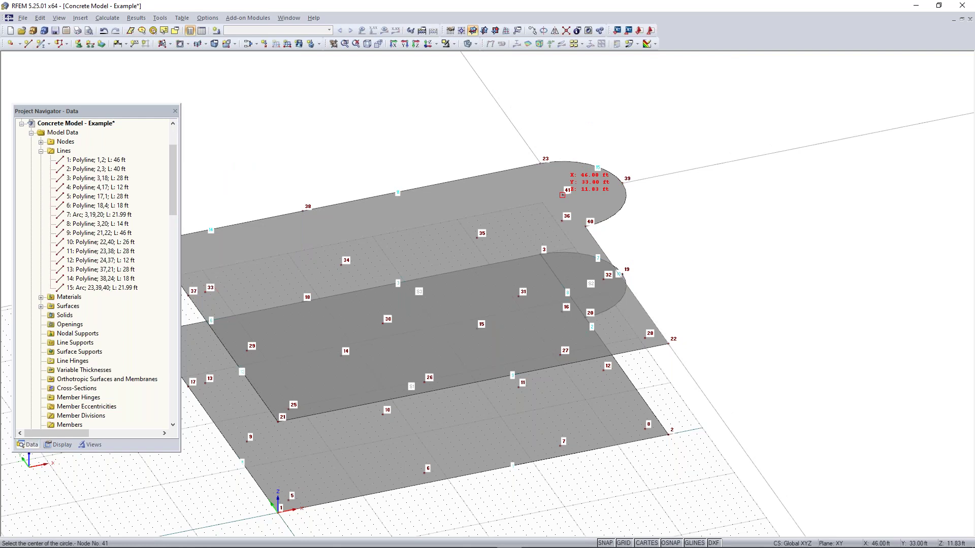
pyautogui.click(563, 194)
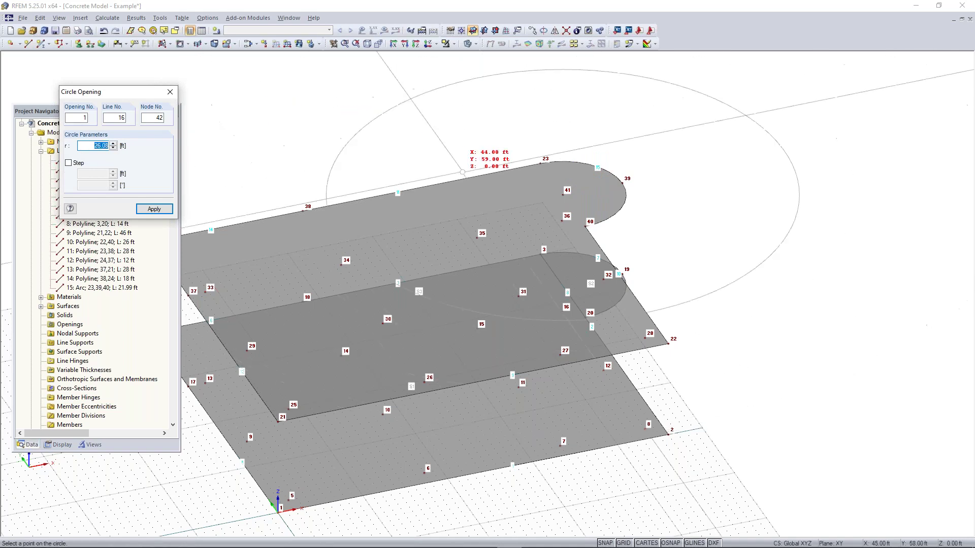
pyautogui.click(68, 163)
pyautogui.press('Tab')
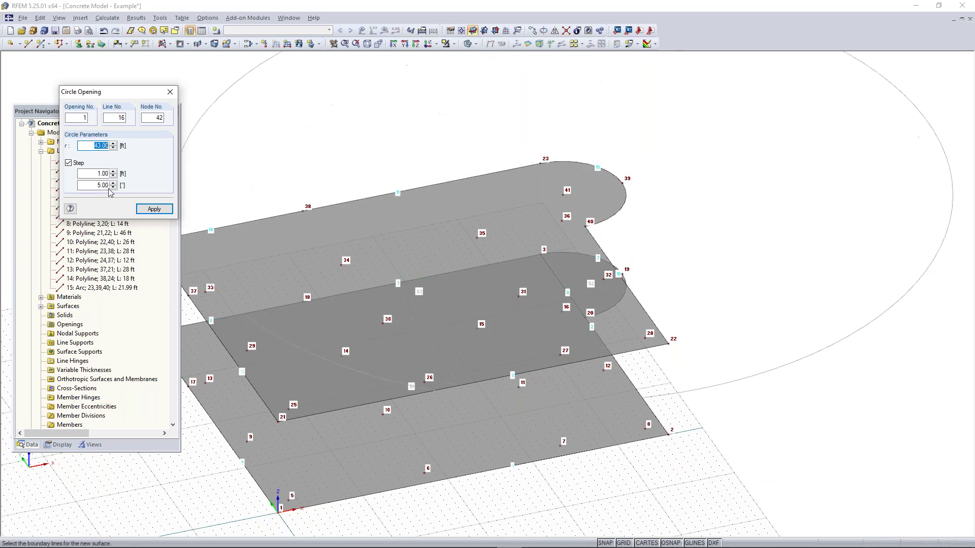
pyautogui.moveTo(106, 93); pyautogui.dragTo(152, 107)
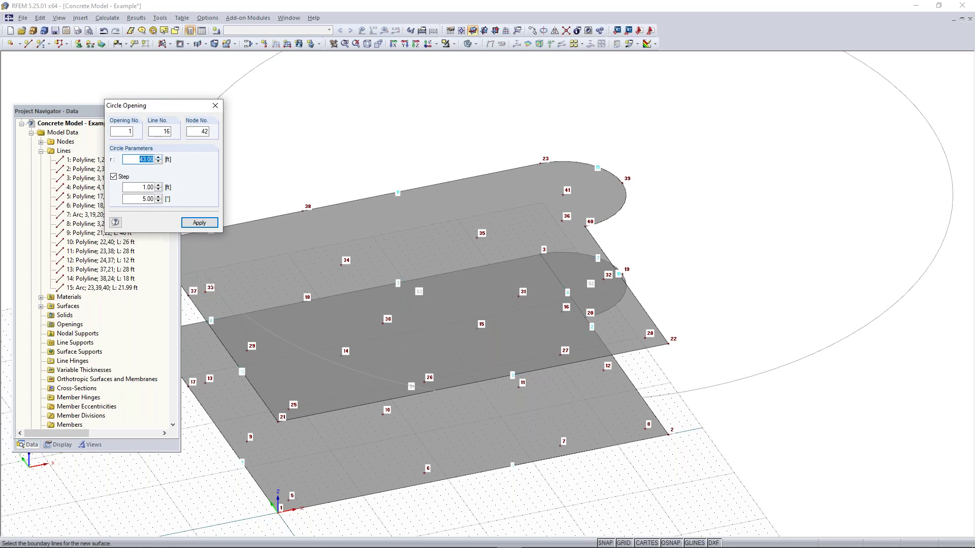
pyautogui.write('6')
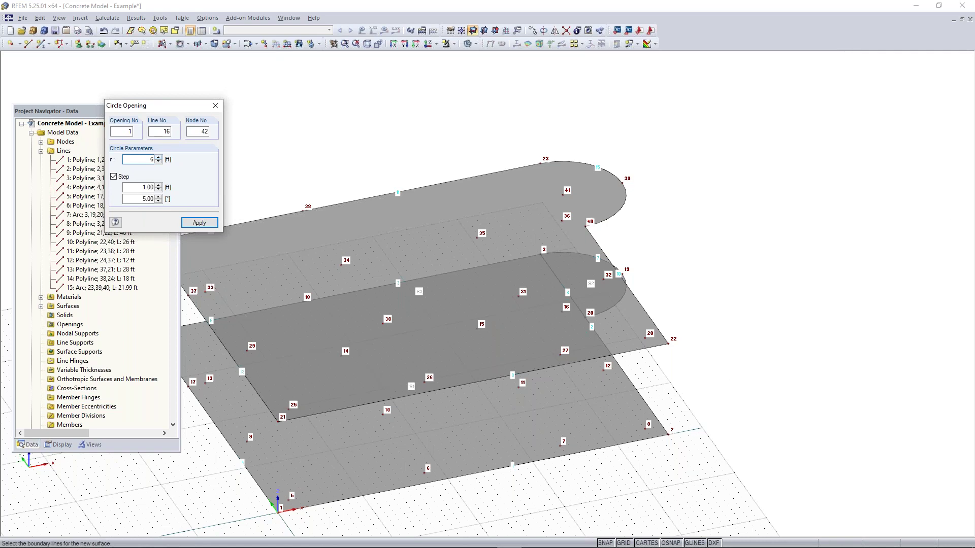
pyautogui.press('Return')
pyautogui.click(215, 105)
pyautogui.press('Escape')
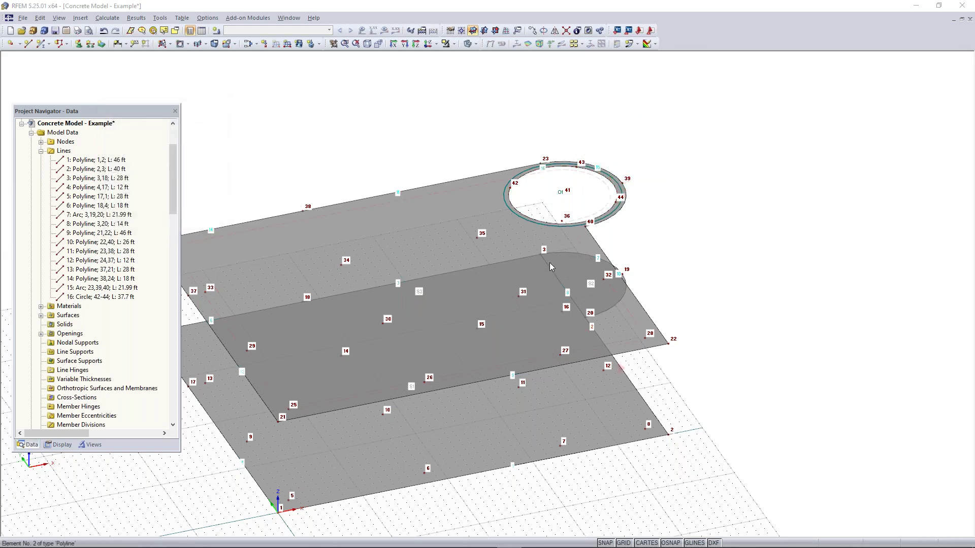
# Draw a vertical line from the lower slab edge at X 46 ft, Y 19 ft up to the matching upper slab edge
pyautogui.keyDown('ctrl'); pyautogui.moveTo(451, 272); pyautogui.dragTo(360, 292, button='middle'); pyautogui.keyUp('ctrl')
pyautogui.scroll(3, 289, 290)
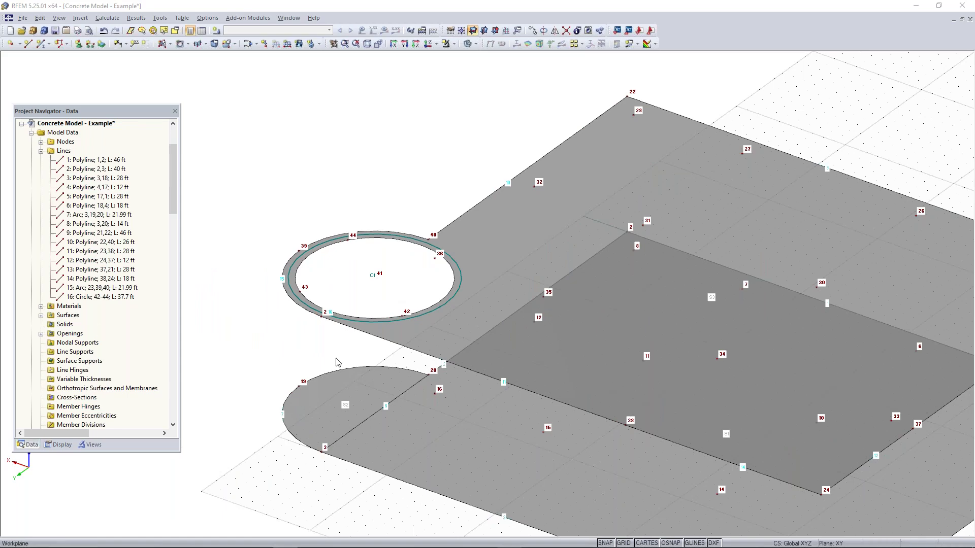
pyautogui.moveTo(416, 348); pyautogui.dragTo(319, 225, button='middle')
pyautogui.keyDown('ctrl'); pyautogui.moveTo(391, 244); pyautogui.dragTo(733, 288, button='middle'); pyautogui.keyUp('ctrl')
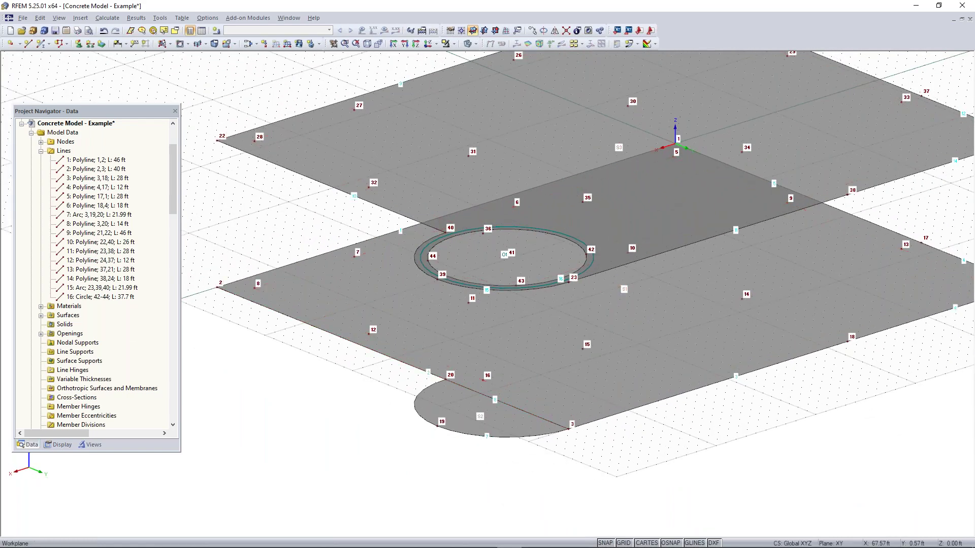
pyautogui.click(367, 44)
pyautogui.moveTo(822, 420); pyautogui.dragTo(522, 366, button='middle')
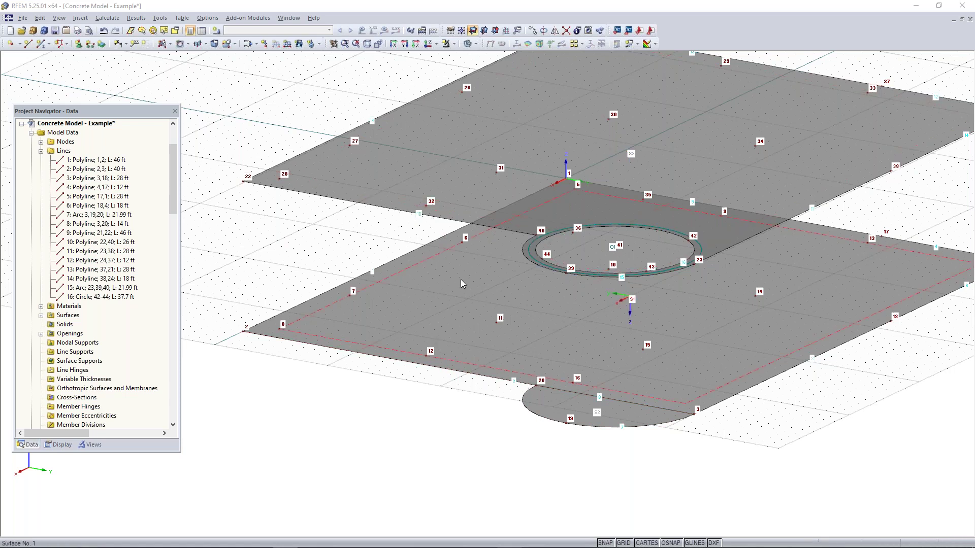
pyautogui.click(28, 44)
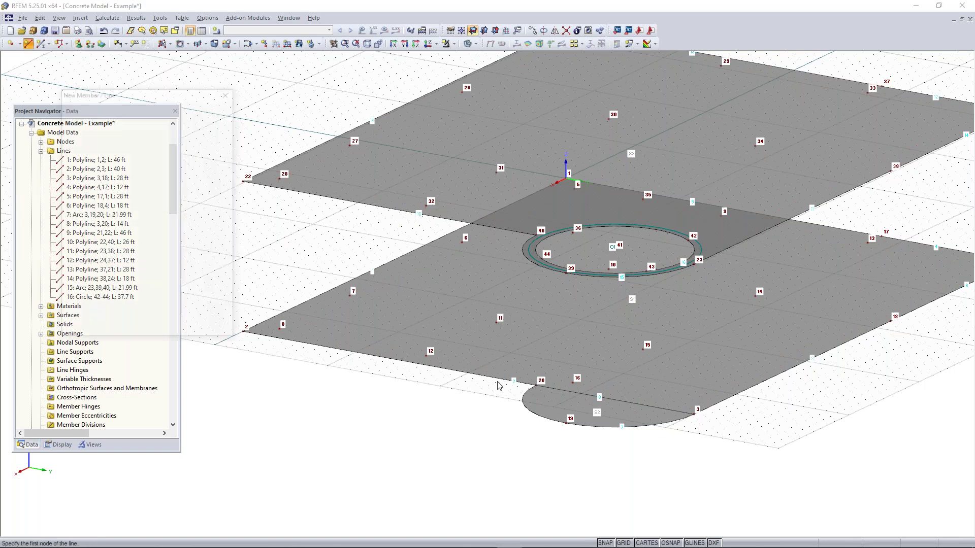
pyautogui.scroll(2, 498, 384)
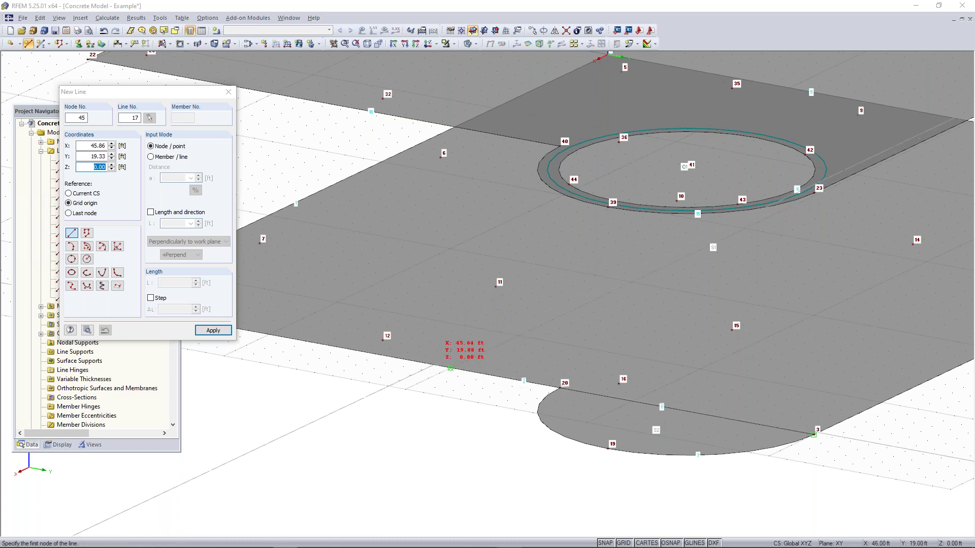
pyautogui.click(450, 368)
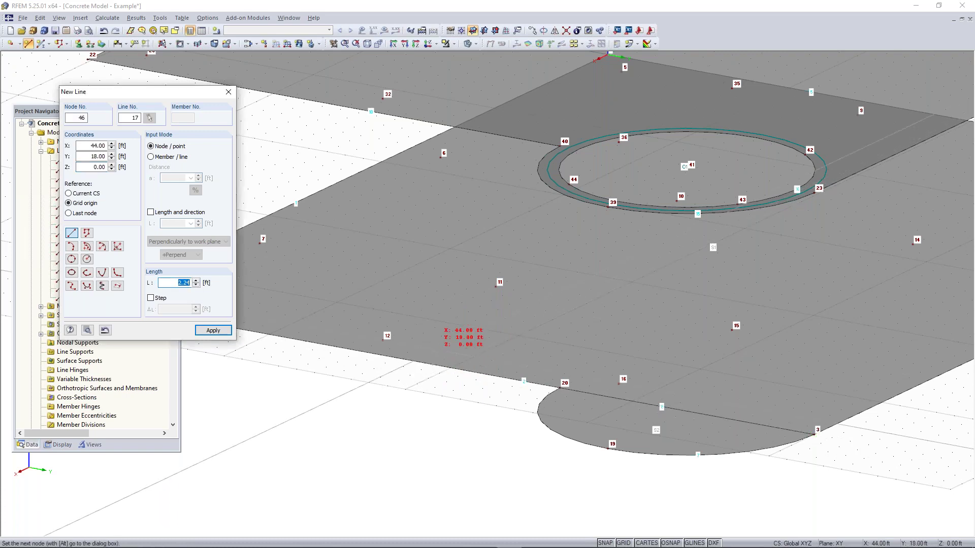
pyautogui.scroll(-2, 428, 245)
pyautogui.moveTo(440, 290); pyautogui.dragTo(491, 369, button='middle')
pyautogui.keyDown('ctrl'); pyautogui.moveTo(438, 264); pyautogui.dragTo(481, 218, button='middle'); pyautogui.keyUp('ctrl')
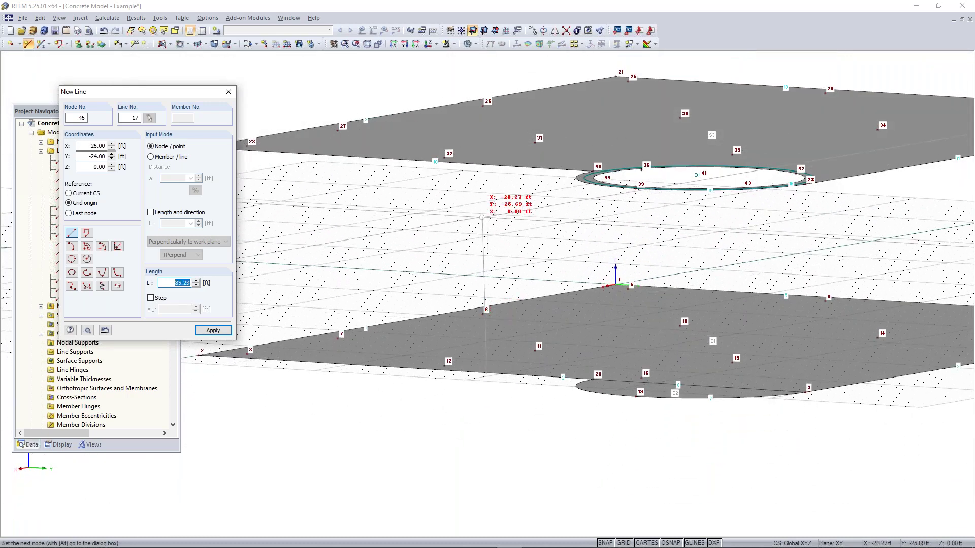
pyautogui.click(486, 165)
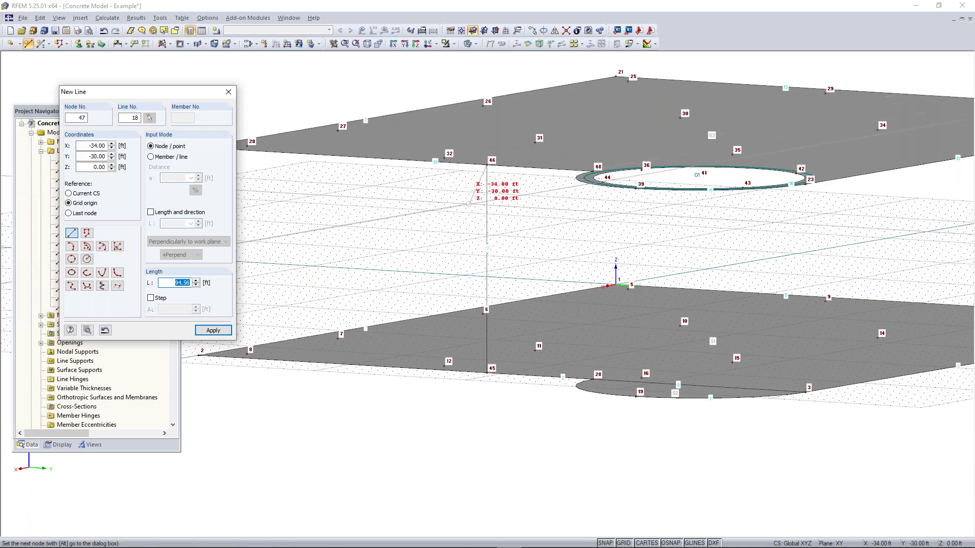
pyautogui.press('Escape')
pyautogui.moveTo(547, 238); pyautogui.dragTo(526, 282, button='right')
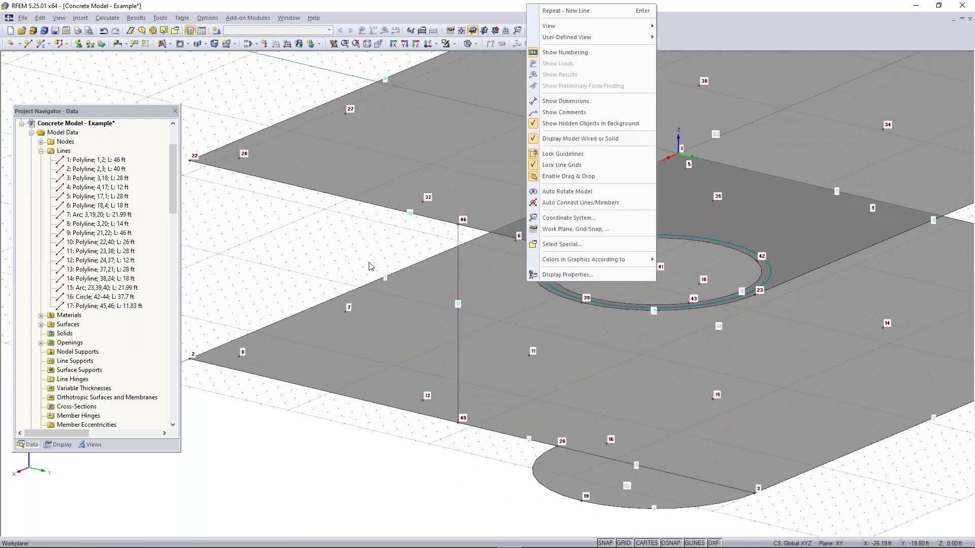
pyautogui.press('Escape')
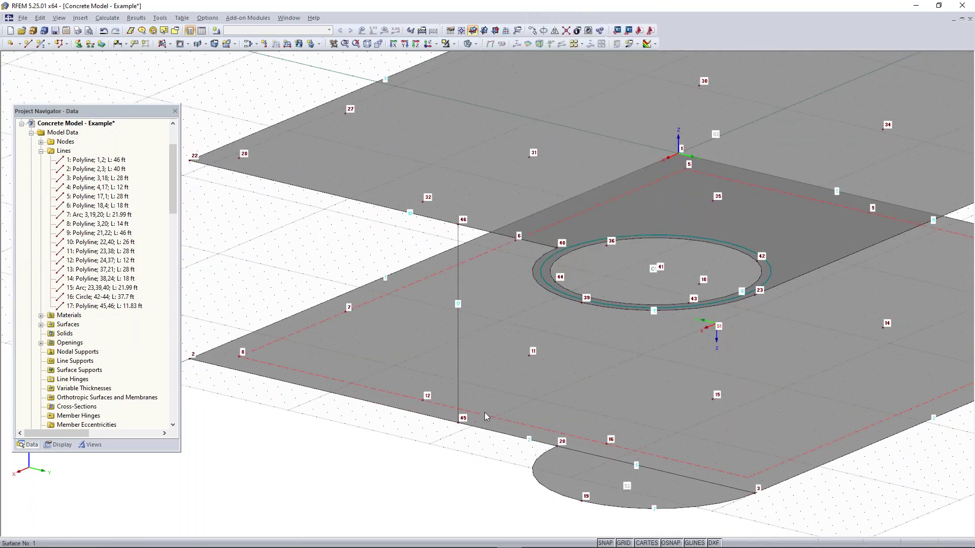
# Draw a vertical line from the lower slab edge at X 34 ft, Y 40 ft up to the upper slab edge
pyautogui.moveTo(506, 337); pyautogui.dragTo(383, 281, button='middle')
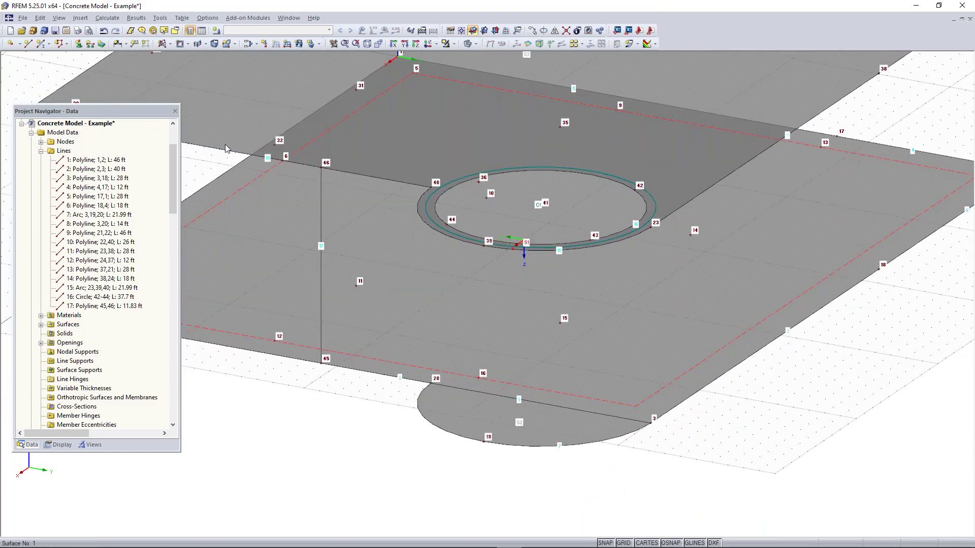
pyautogui.click(28, 44)
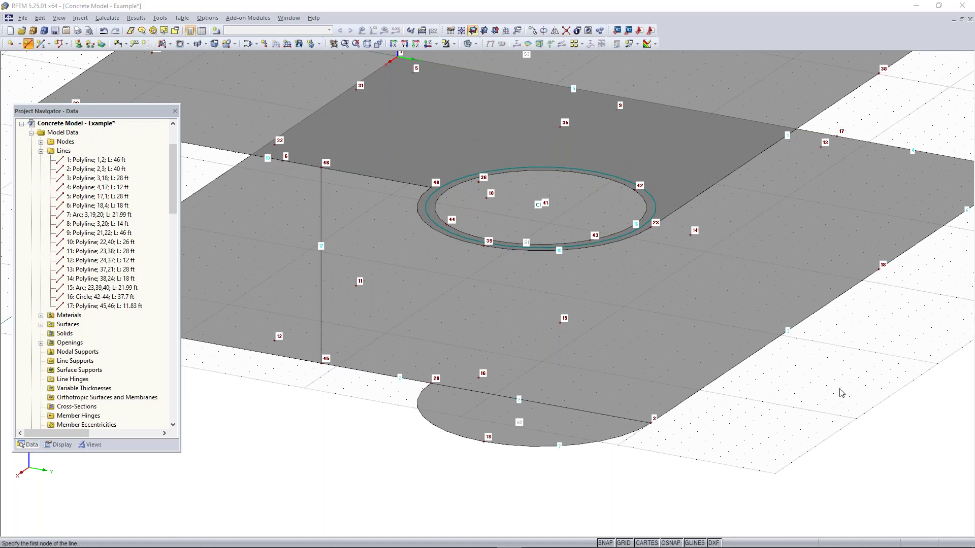
pyautogui.moveTo(830, 361); pyautogui.dragTo(699, 419, button='middle')
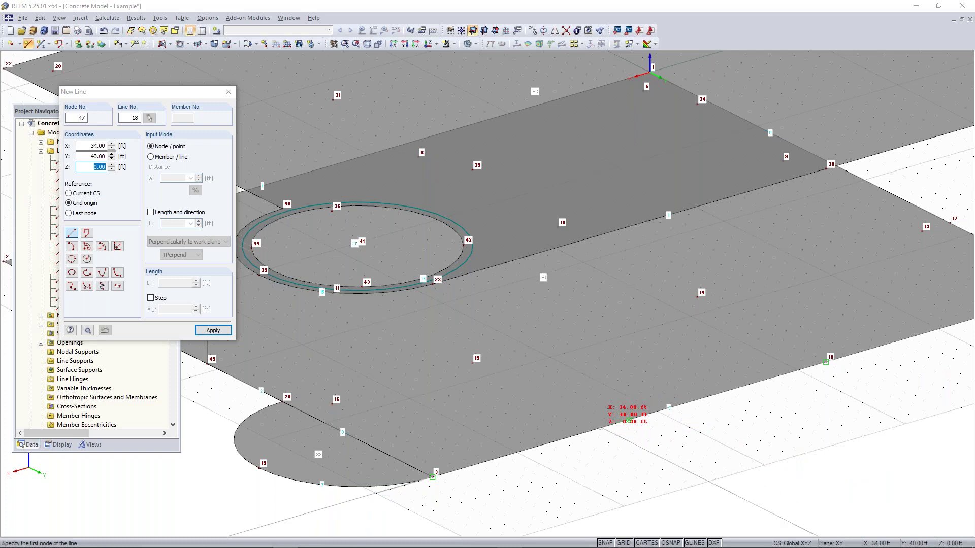
pyautogui.click(630, 422)
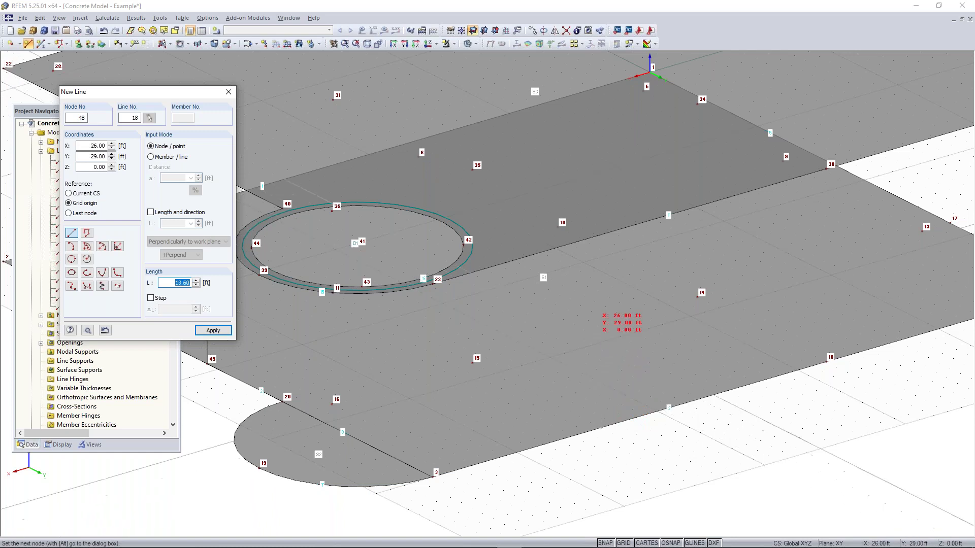
pyautogui.click(601, 234)
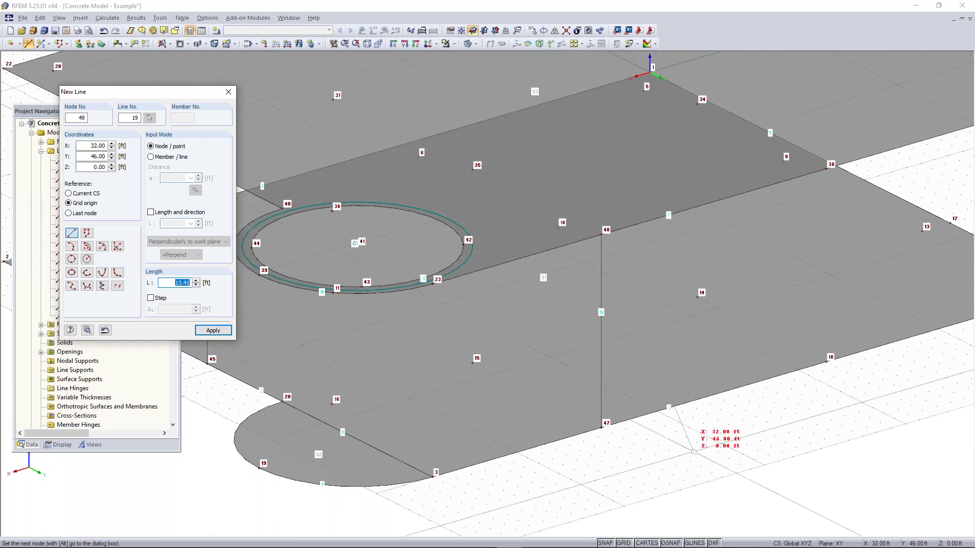
# Draw vertical lines joining the slabs at both ends of the semicircle, from node 20 to 40 and from node 3 to 23
pyautogui.moveTo(367, 376); pyautogui.dragTo(482, 353, button='middle')
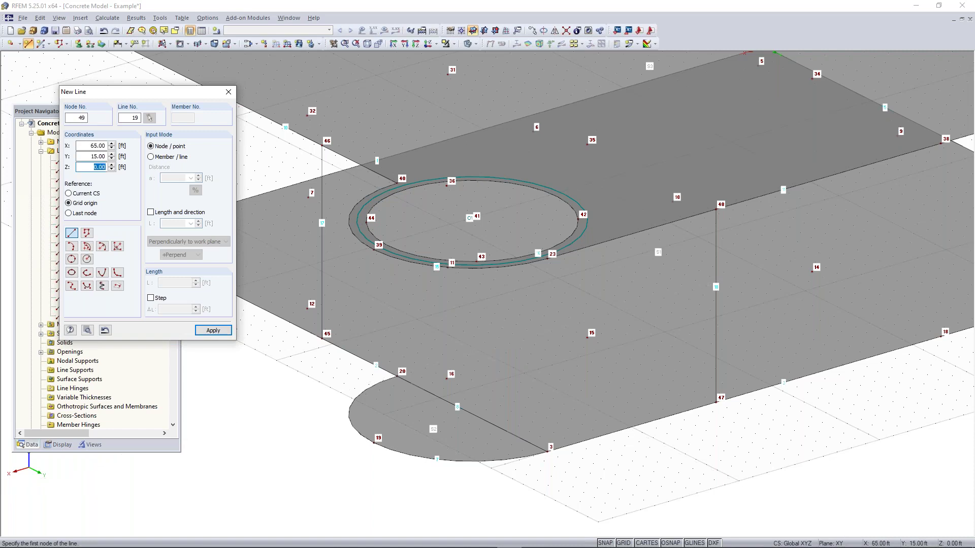
pyautogui.click(397, 376)
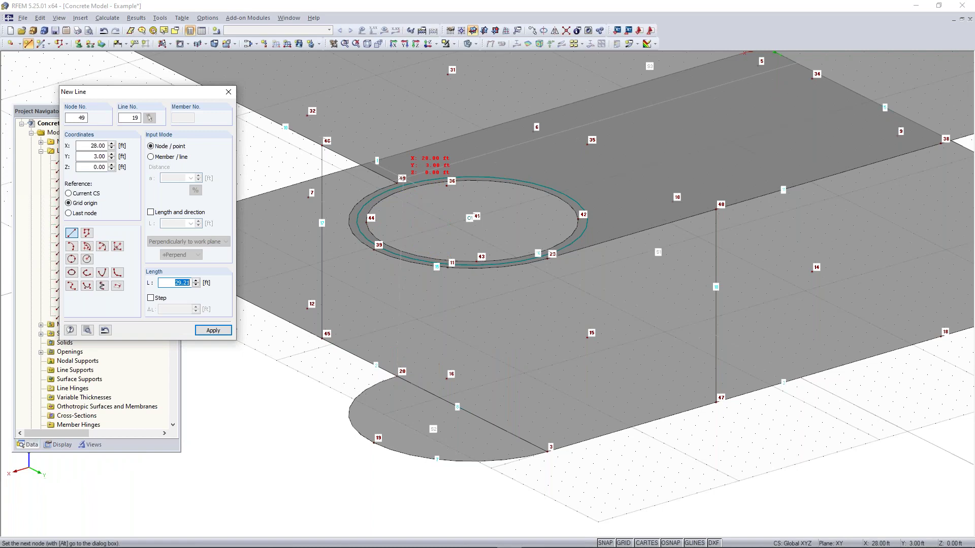
pyautogui.click(396, 183)
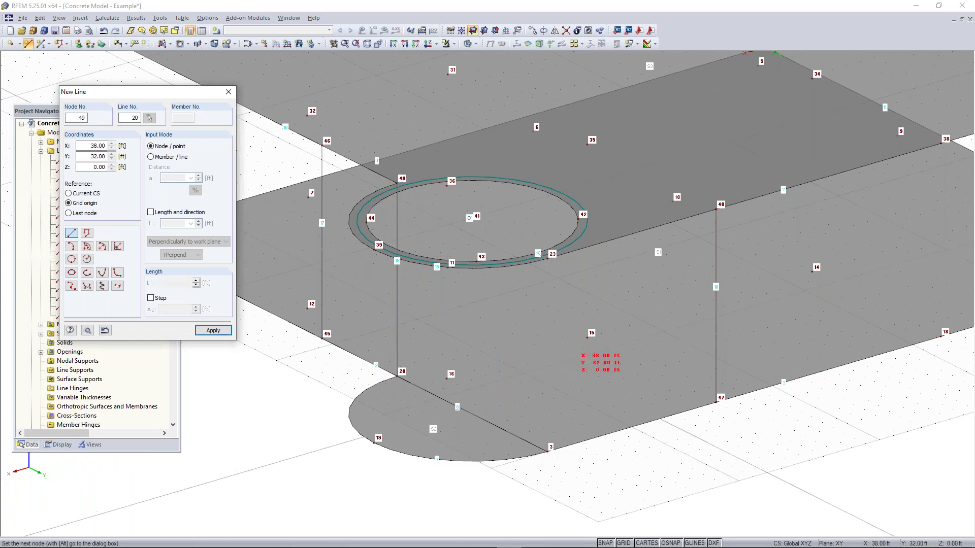
pyautogui.click(547, 451)
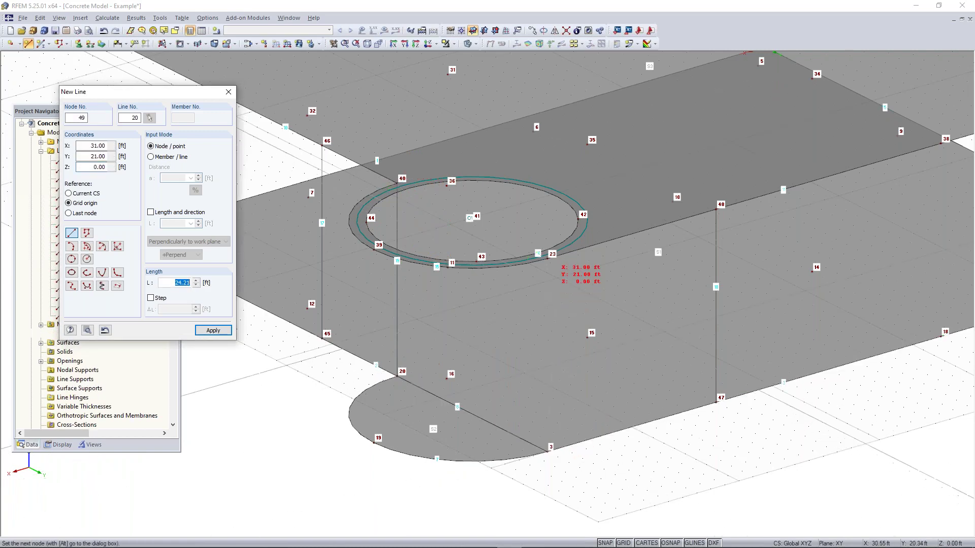
pyautogui.click(546, 258)
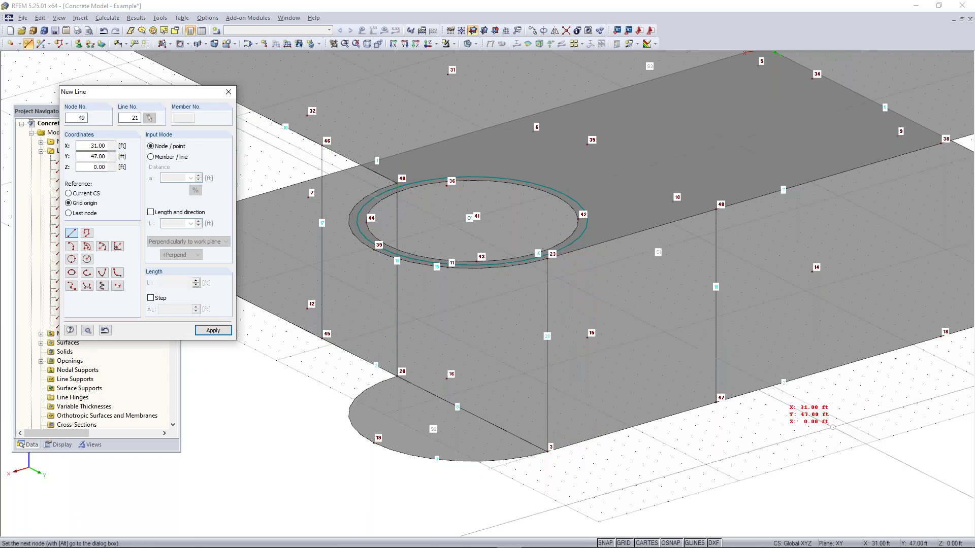
# Draw vertical lines from node 18 to node 38 and from corner node 4 to corner node 24
pyautogui.moveTo(805, 410); pyautogui.dragTo(544, 457, button='middle')
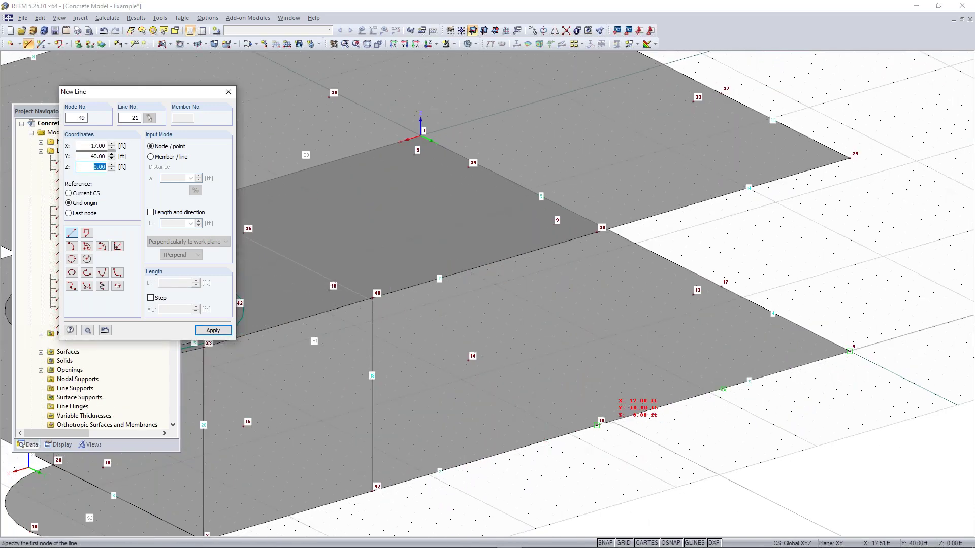
pyautogui.click(609, 387)
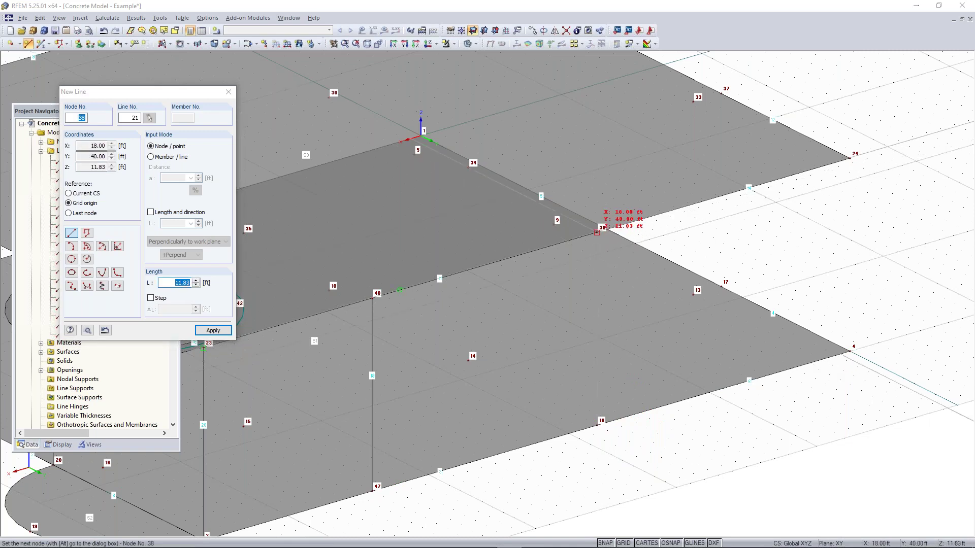
pyautogui.click(597, 233)
pyautogui.click(853, 350)
pyautogui.click(850, 159)
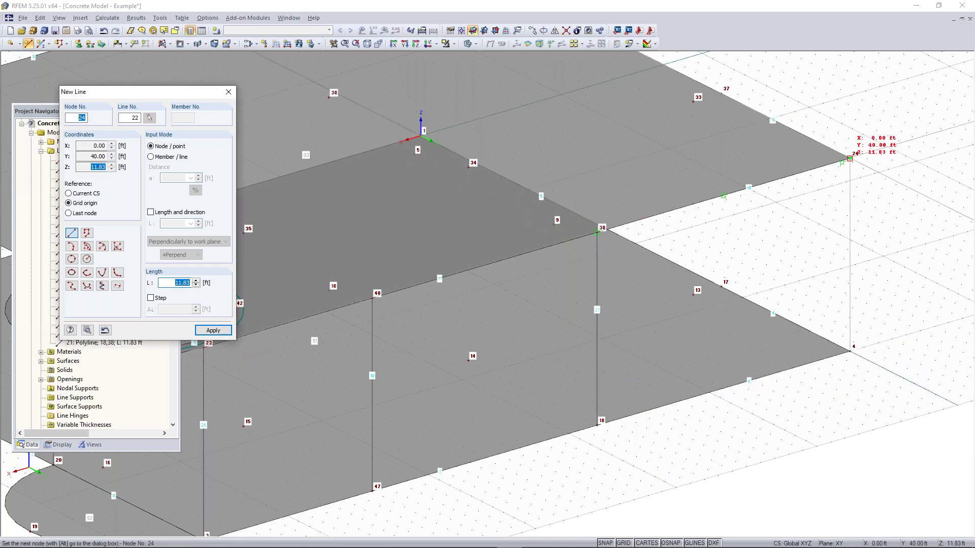
# Draw a vertical line from node 17 to node 37 and finish line drawing with the whole model in view
pyautogui.keyDown('ctrl'); pyautogui.moveTo(686, 293); pyautogui.dragTo(584, 195, button='middle'); pyautogui.keyUp('ctrl')
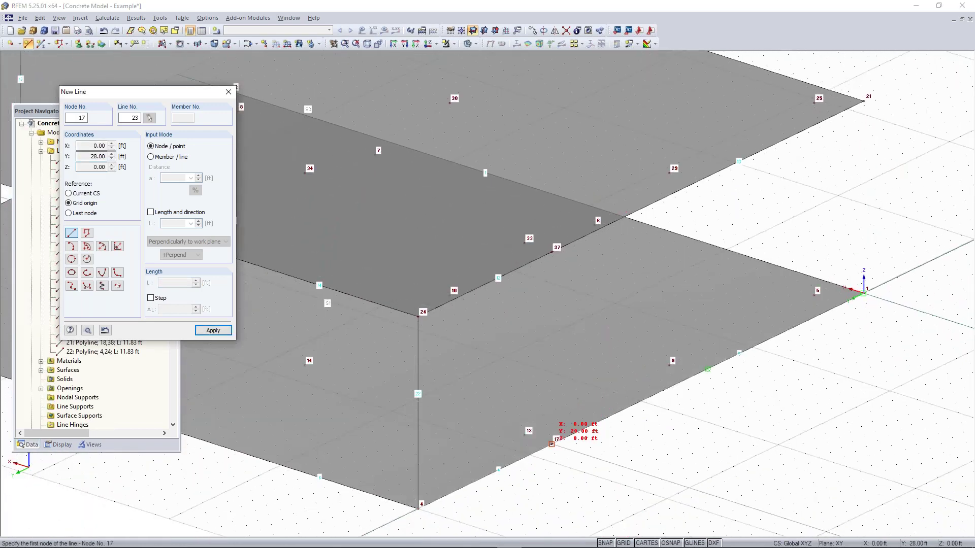
pyautogui.click(552, 442)
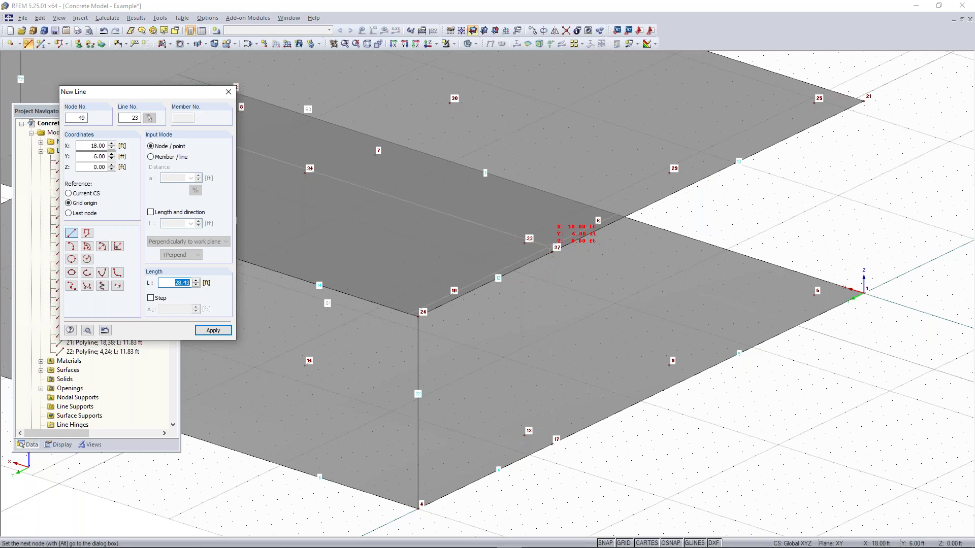
pyautogui.click(553, 253)
pyautogui.rightClick(624, 427)
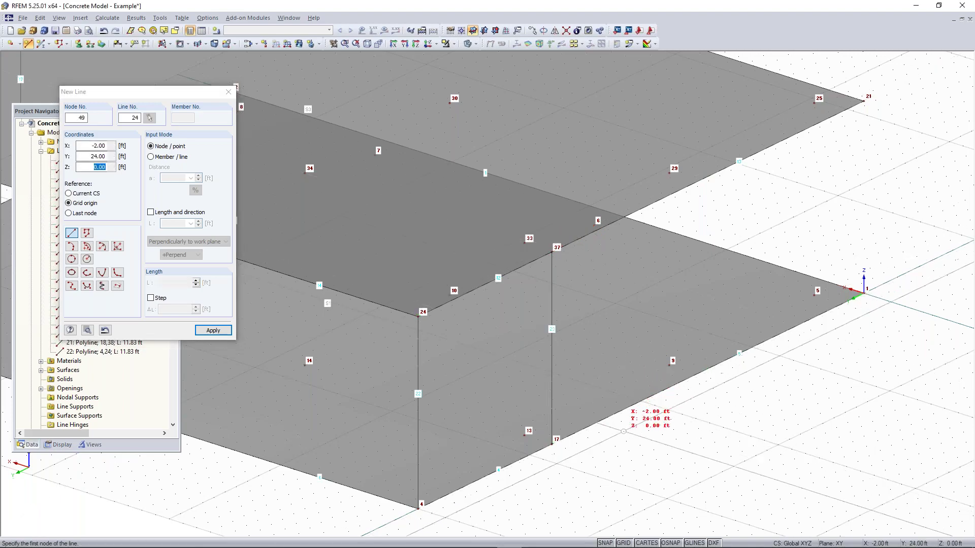
pyautogui.rightClick(622, 428)
pyautogui.scroll(-6, 563, 434)
pyautogui.keyDown('ctrl'); pyautogui.moveTo(528, 404); pyautogui.dragTo(559, 373, button='middle'); pyautogui.keyUp('ctrl')
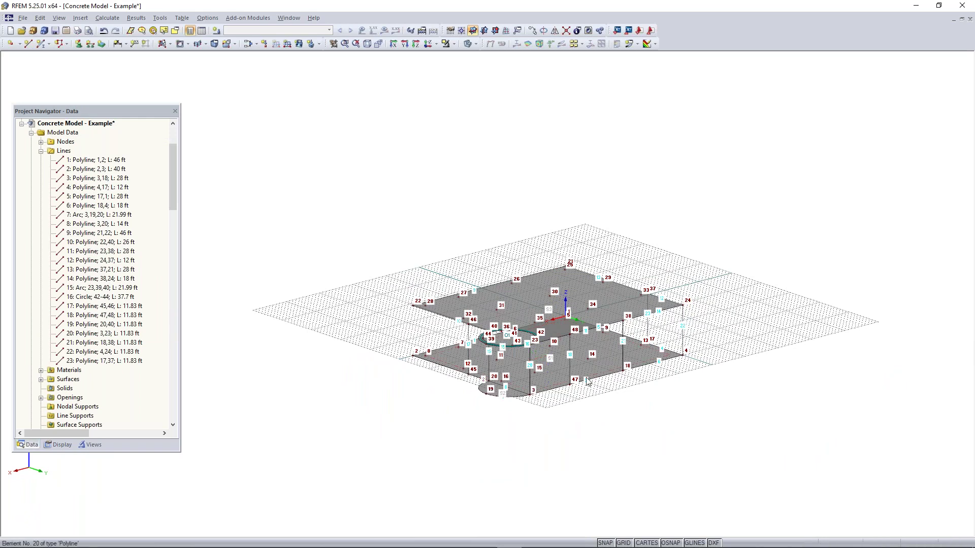
# Connect the touching lines across the whole model, enclosing both slabs and all vertical lines in the selection
pyautogui.scroll(3, 647, 333)
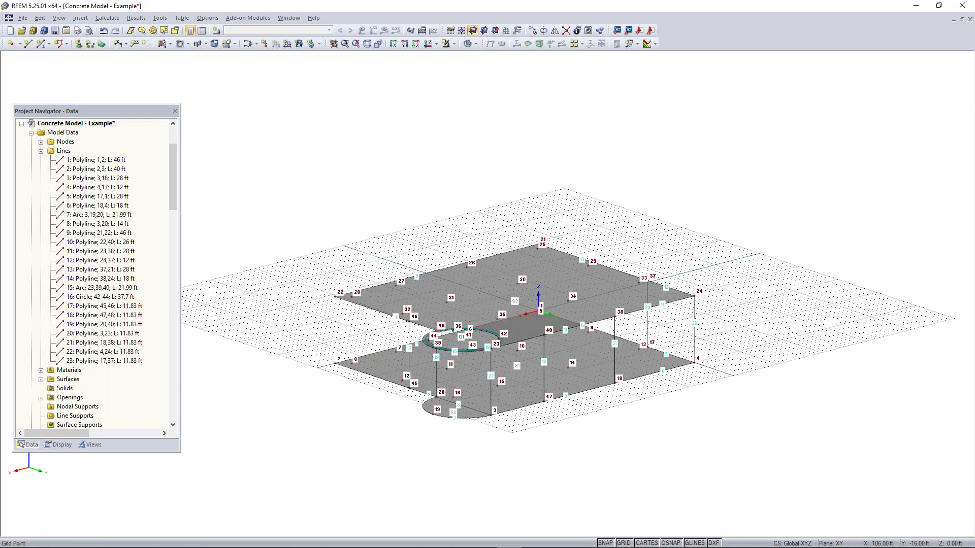
pyautogui.scroll(4, 541, 342)
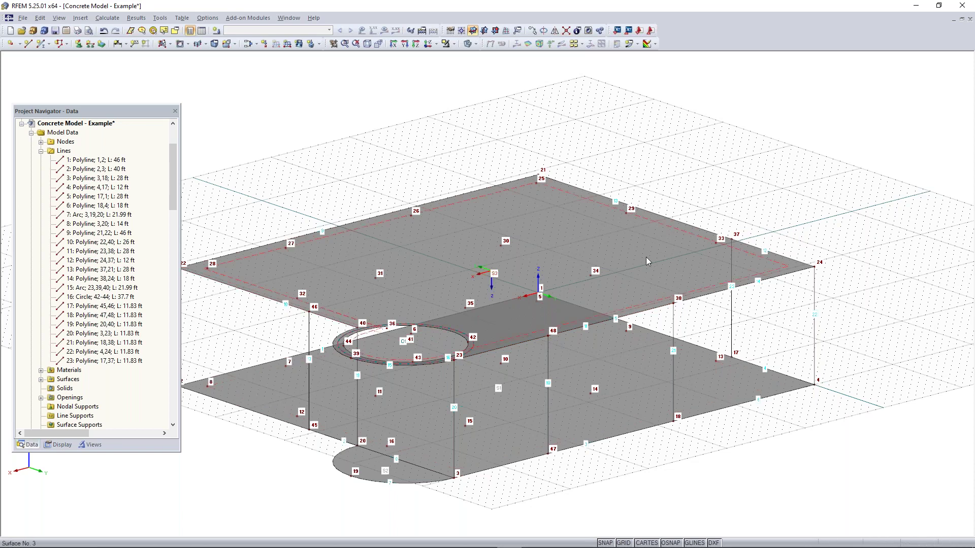
pyautogui.scroll(-2, 647, 257)
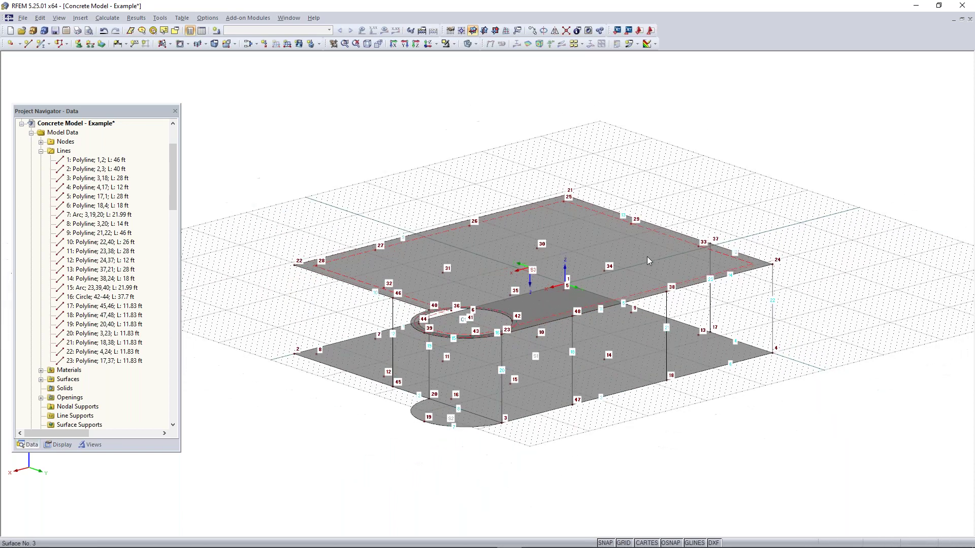
pyautogui.click(568, 32)
pyautogui.moveTo(868, 105); pyautogui.dragTo(250, 475)
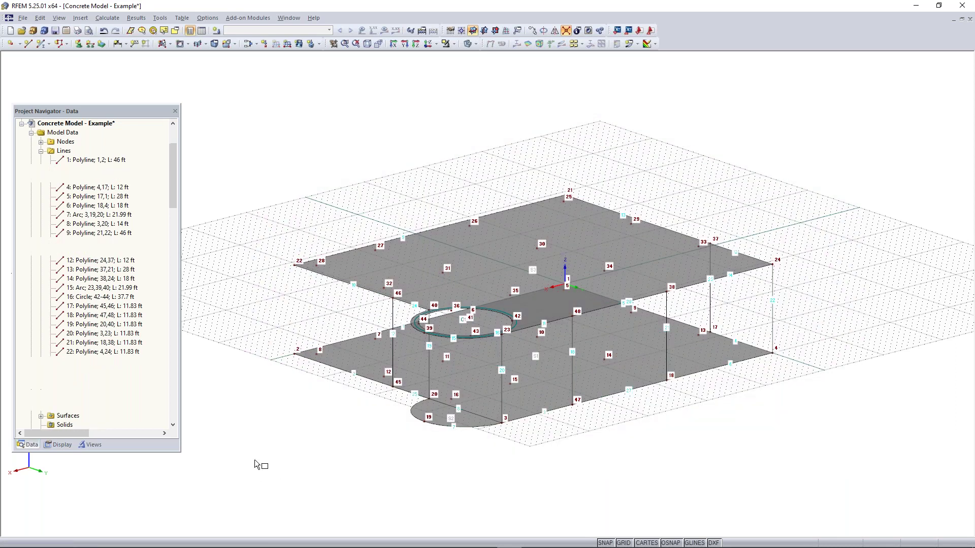
pyautogui.press('Escape')
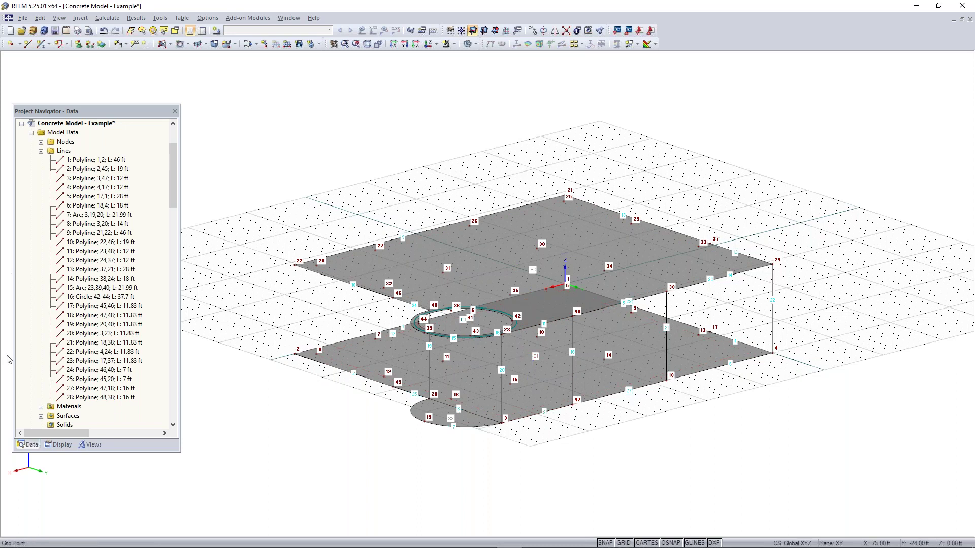
pyautogui.rightClick(797, 172)
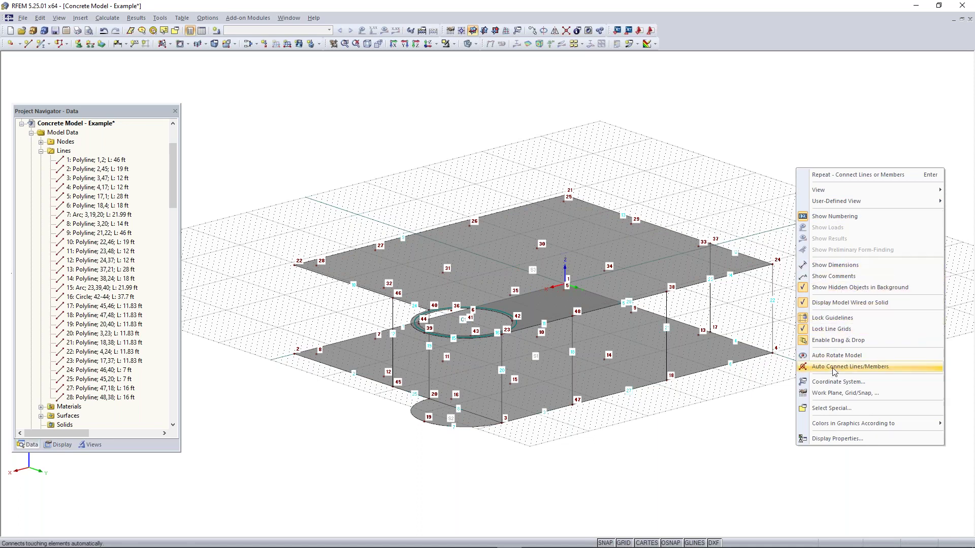
pyautogui.click(834, 369)
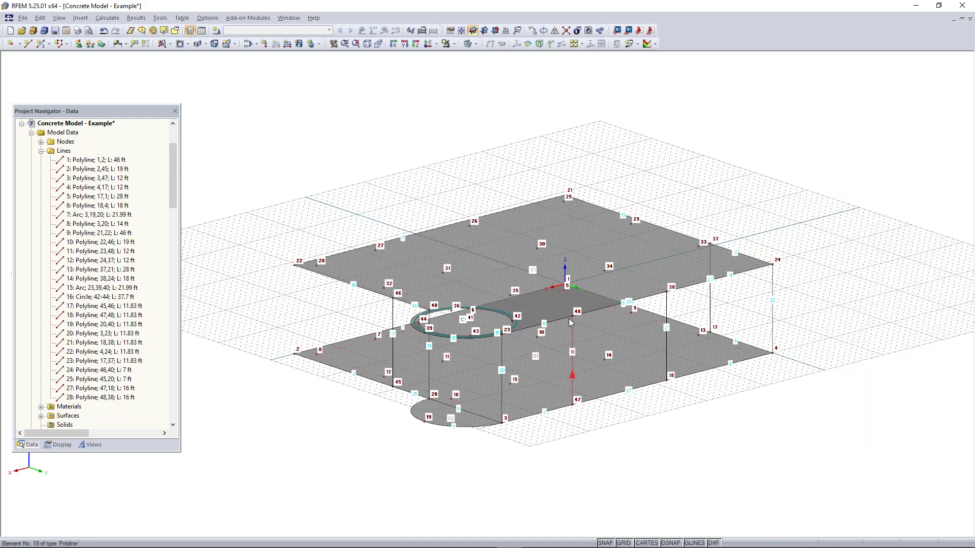
pyautogui.scroll(2, 564, 322)
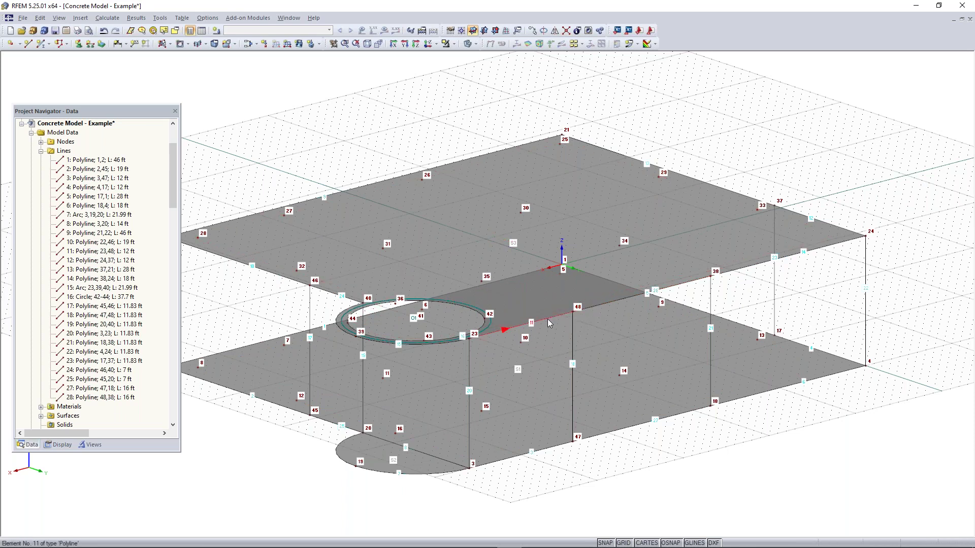
pyautogui.scroll(-3, 580, 317)
pyautogui.rightClick(695, 295)
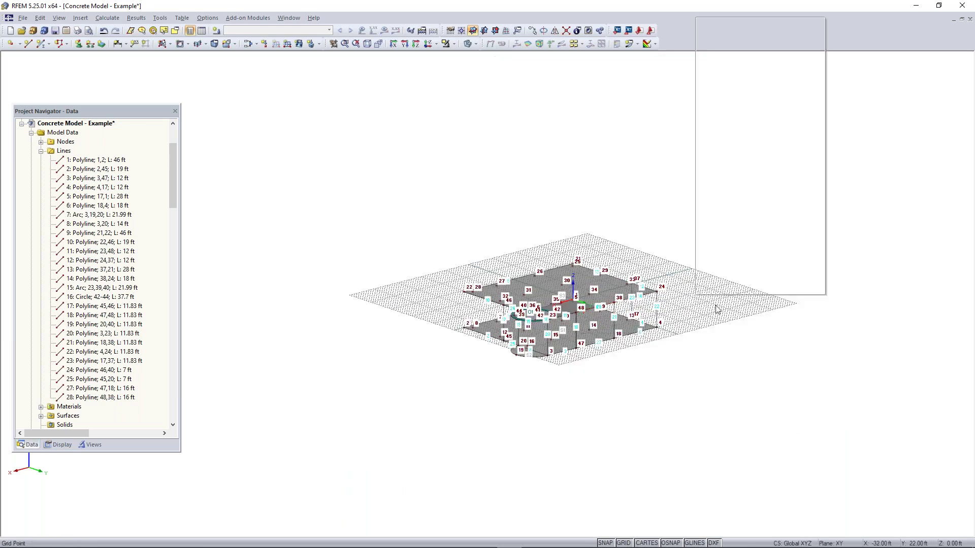
pyautogui.click(729, 217)
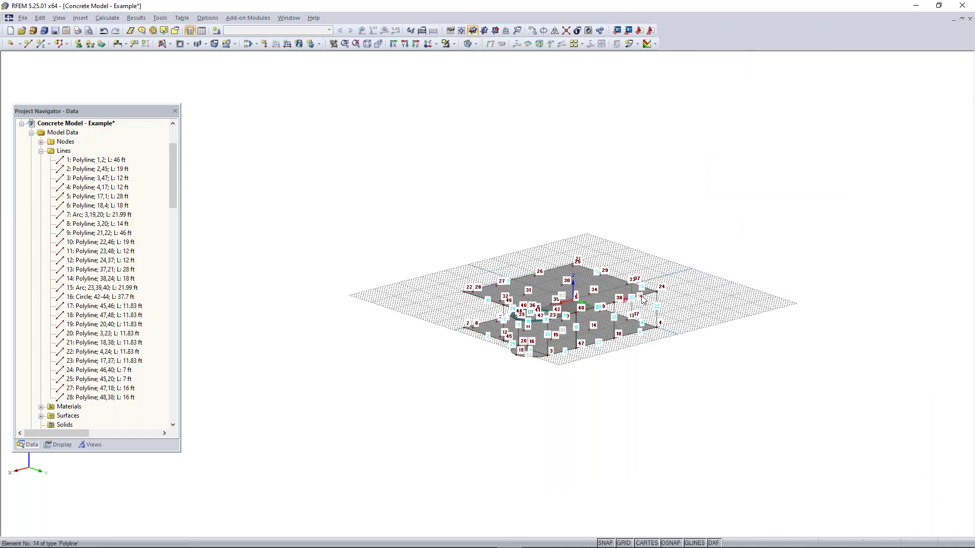
pyautogui.scroll(4, 659, 282)
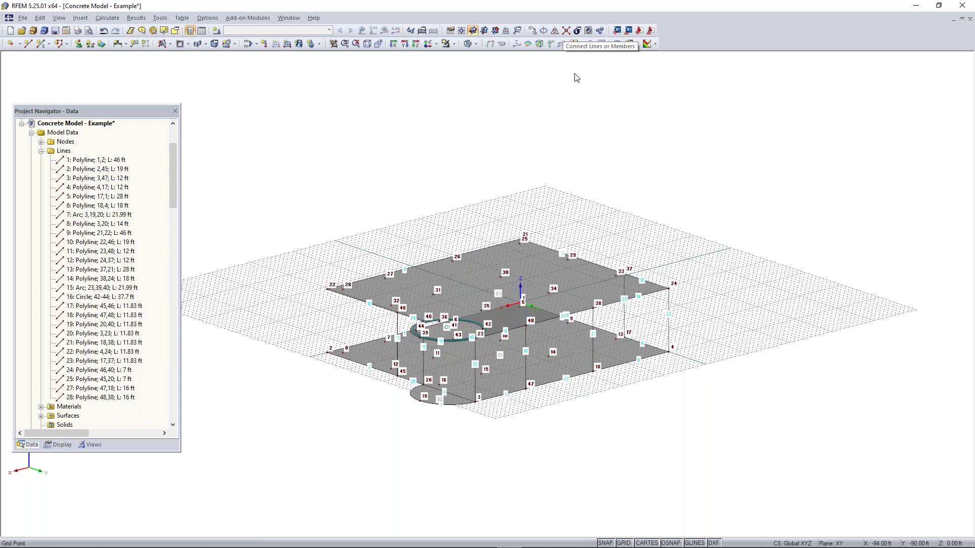
pyautogui.click(573, 44)
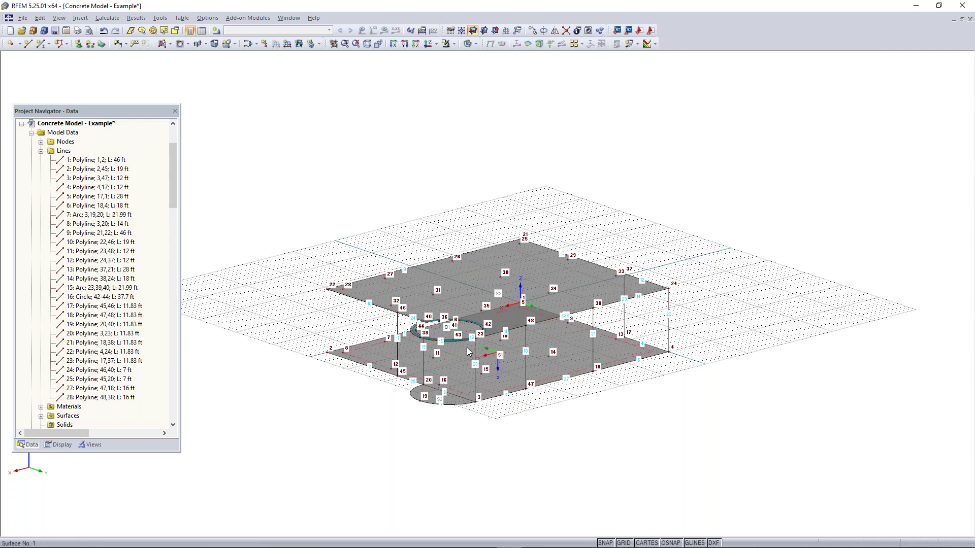
# Create a plane wall surface of Concrete f'c = 4000 psi, constant 8 in thick, bounded by the lines through nodes 45, 20, 40 and 46
pyautogui.click(162, 45)
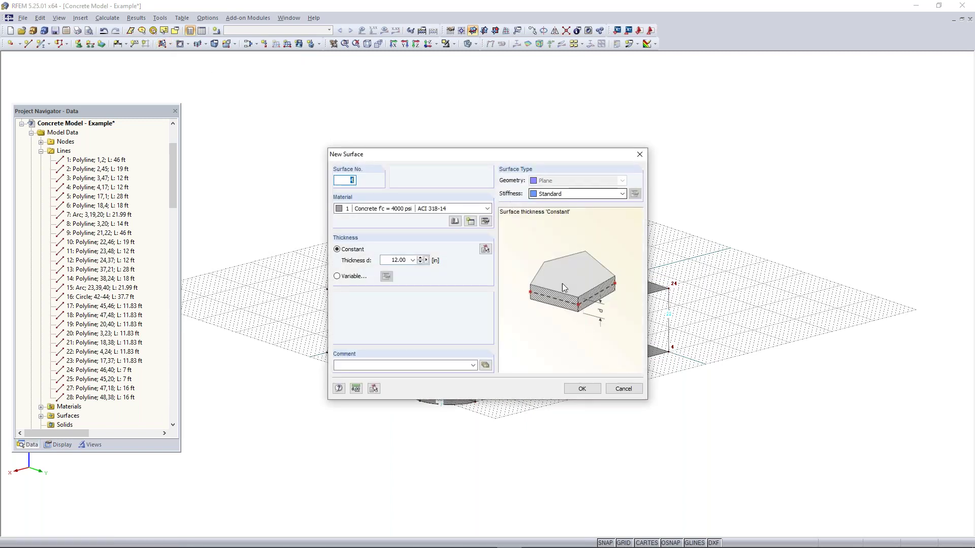
pyautogui.click(389, 261)
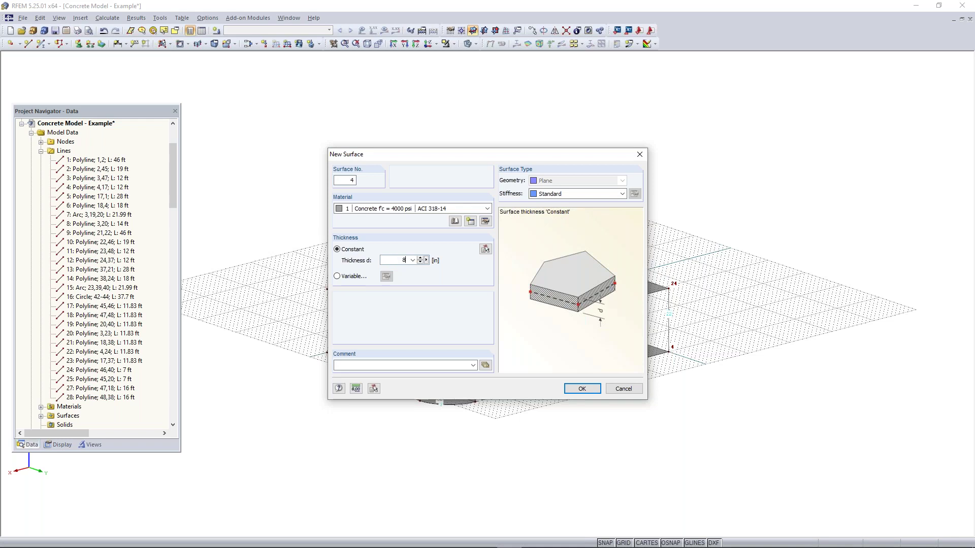
pyautogui.click(582, 388)
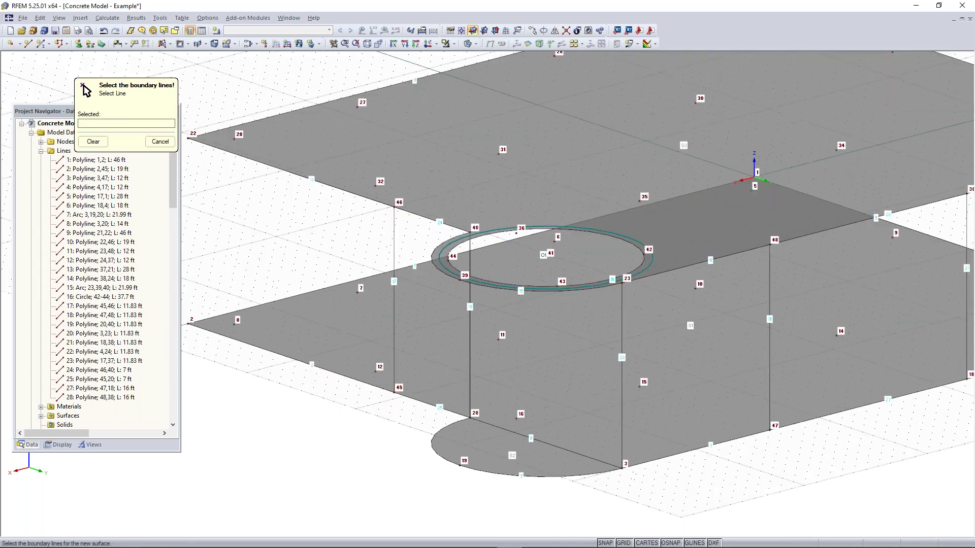
pyautogui.click(395, 331)
pyautogui.click(421, 401)
pyautogui.click(476, 356)
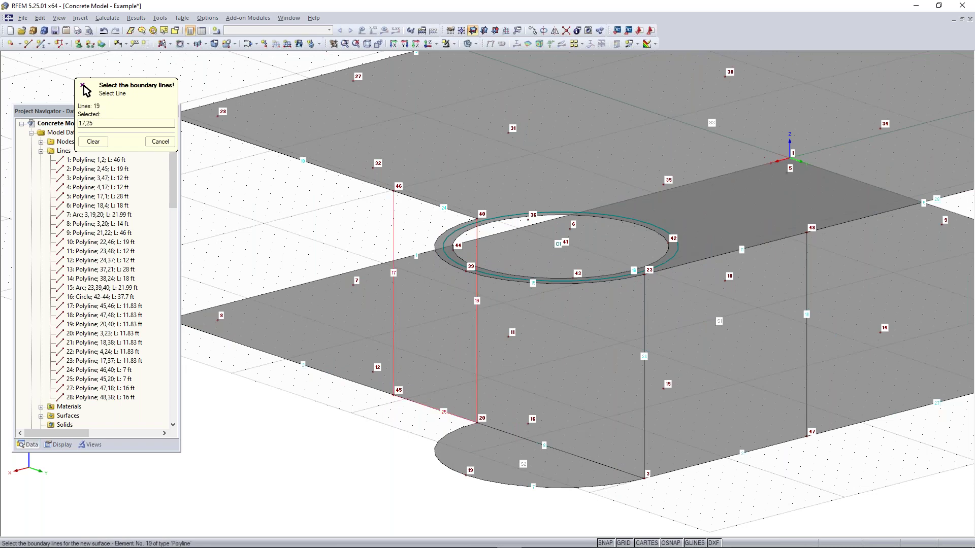
pyautogui.click(430, 203)
# Add a plane wall surface bounded by the lines through nodes 3, 47, 48 and 23, beside the semicircular extension
pyautogui.moveTo(662, 345); pyautogui.dragTo(465, 314, button='middle')
pyautogui.click(446, 355)
pyautogui.click(514, 428)
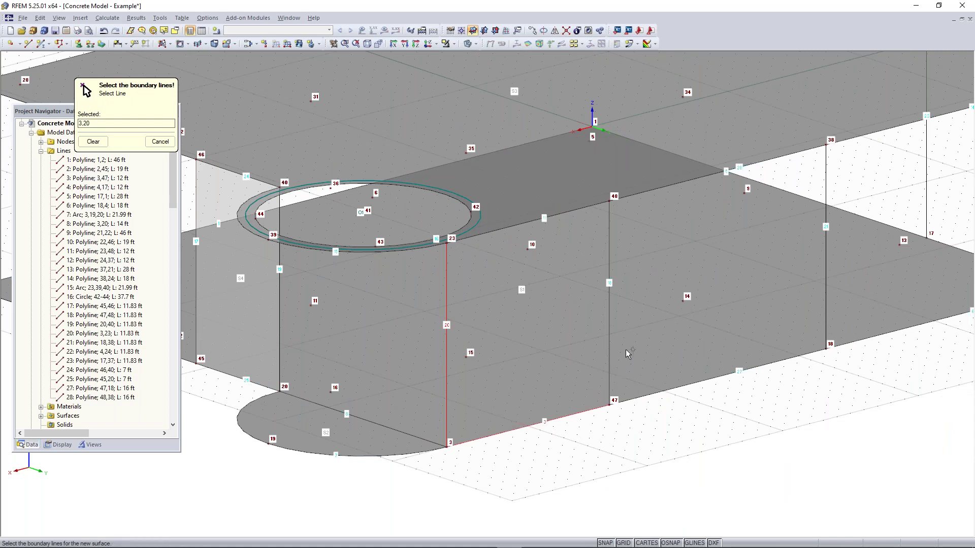
pyautogui.click(608, 340)
pyautogui.click(559, 215)
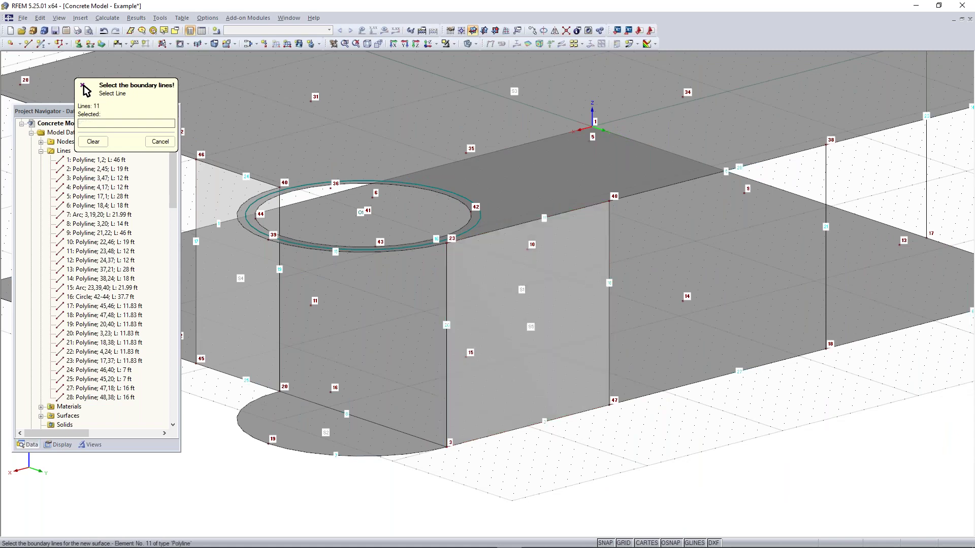
# Add a plane wall surface bounded by the lines through nodes 18, 4, 24 and 38
pyautogui.moveTo(914, 323); pyautogui.dragTo(558, 388, button='middle')
pyautogui.click(546, 391)
pyautogui.click(471, 328)
pyautogui.click(515, 199)
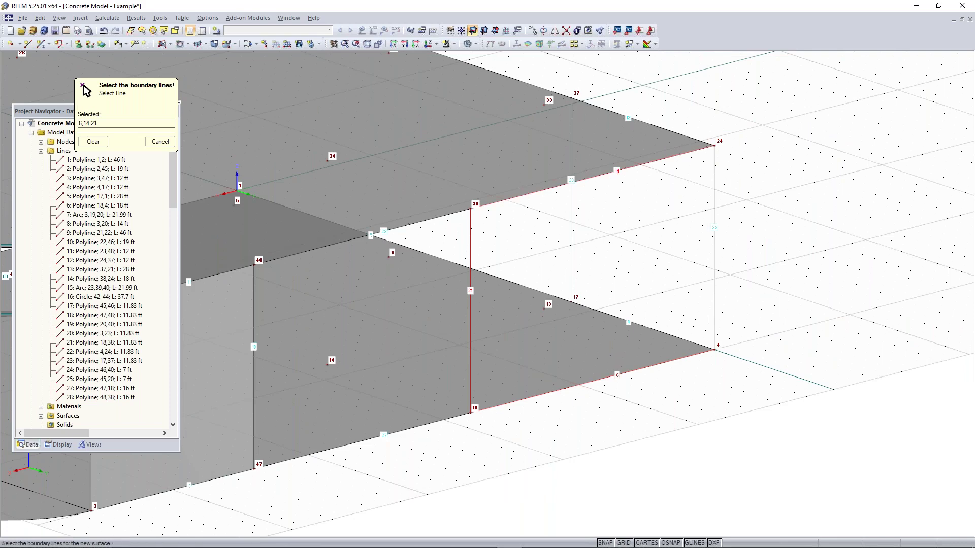
pyautogui.click(714, 164)
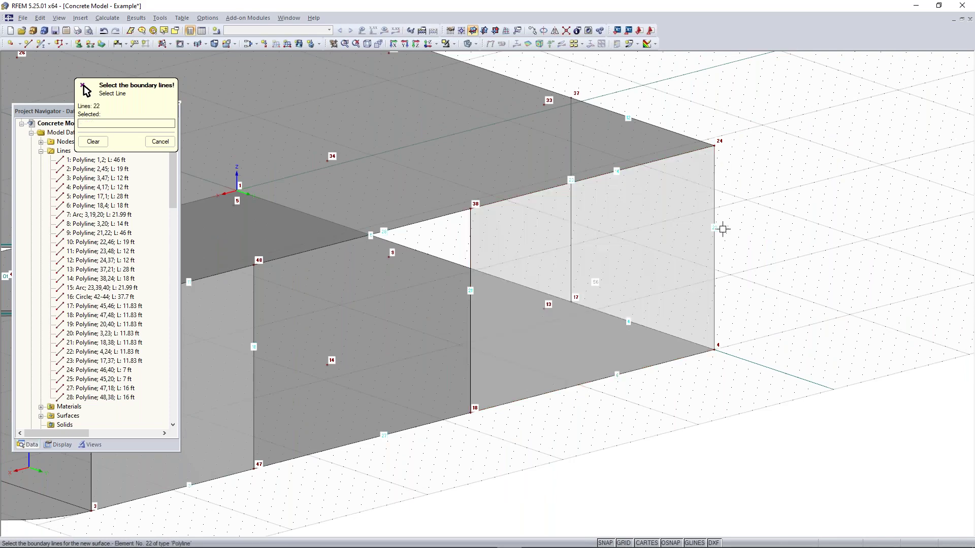
# Add a plane wall surface around the corner through nodes 4, 17, 37 and 24, and finish surface creation
pyautogui.moveTo(796, 331); pyautogui.dragTo(688, 242, button='middle')
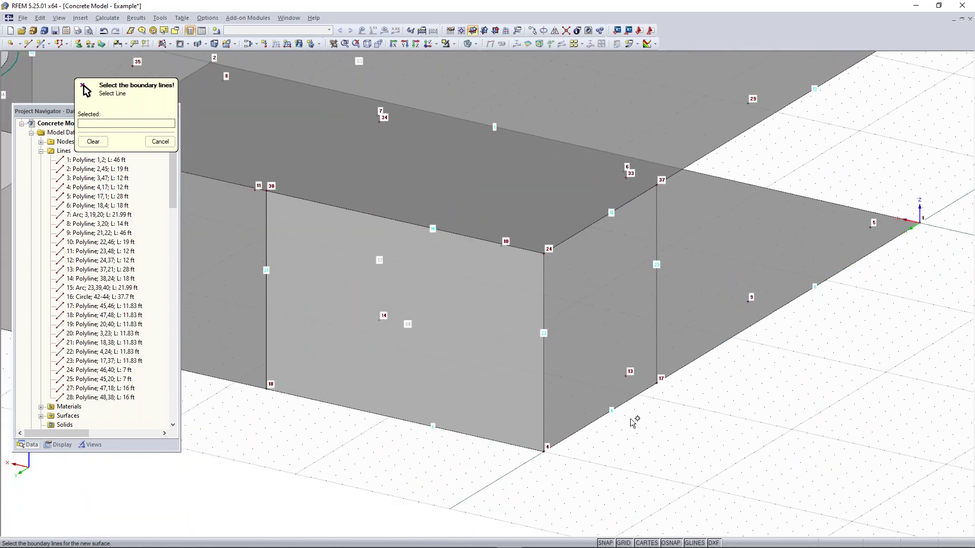
pyautogui.click(616, 406)
pyautogui.click(657, 239)
pyautogui.click(589, 225)
pyautogui.click(542, 283)
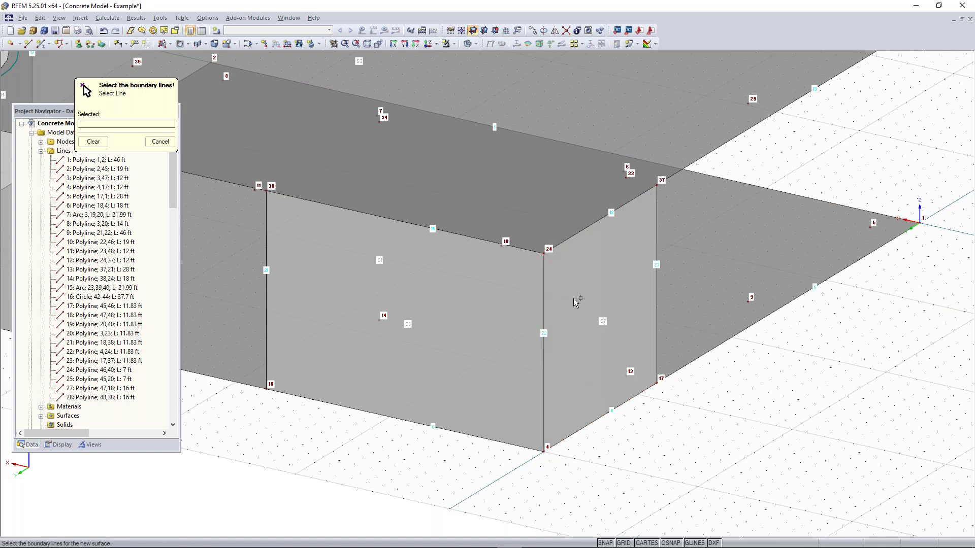
pyautogui.scroll(-5, 523, 431)
pyautogui.scroll(3, 502, 437)
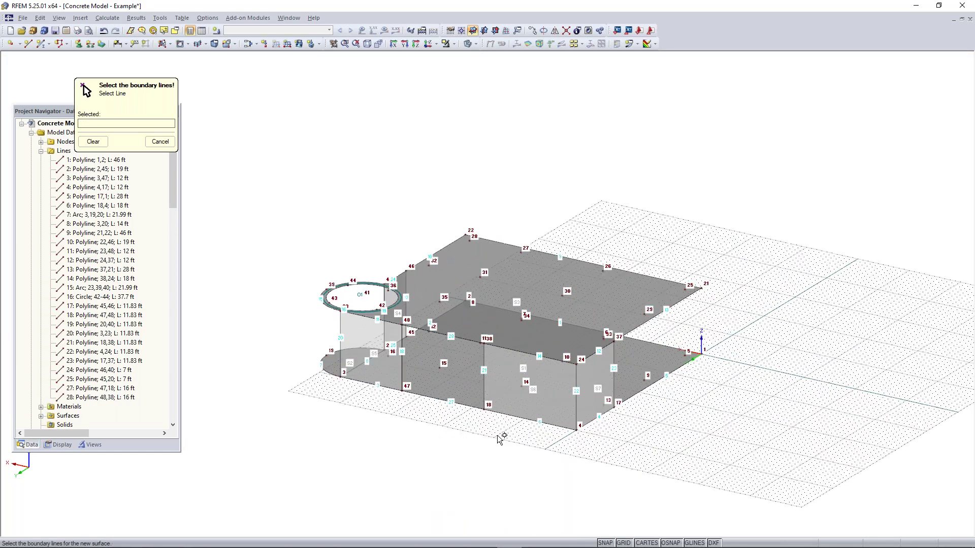
pyautogui.press('Escape')
# Create an 8 in thick quadrangle surface as the curved wall between the lower and upper semicircular arcs, bounded by vertical lines 3-23 and 20-40
pyautogui.keyDown('ctrl'); pyautogui.moveTo(413, 428); pyautogui.dragTo(660, 415, button='middle'); pyautogui.keyUp('ctrl')
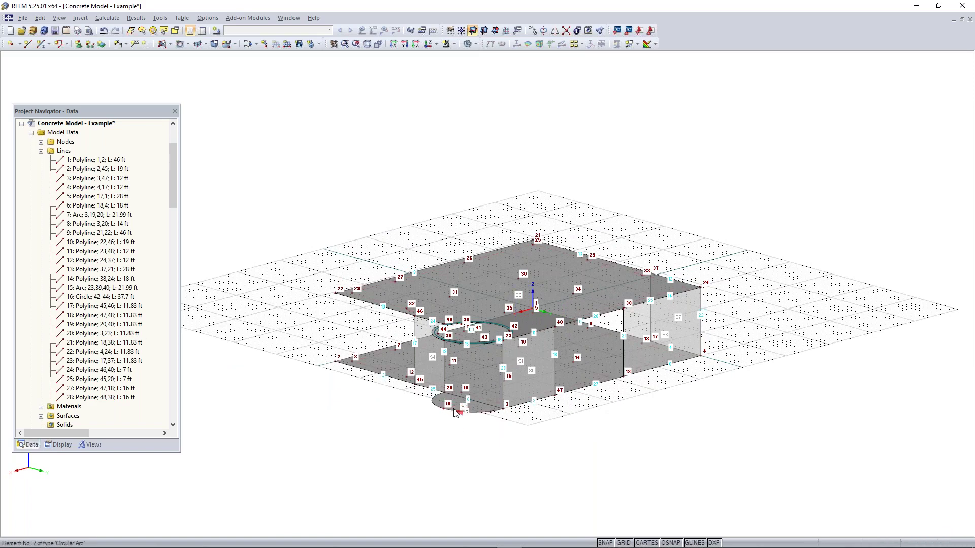
pyautogui.scroll(3, 458, 404)
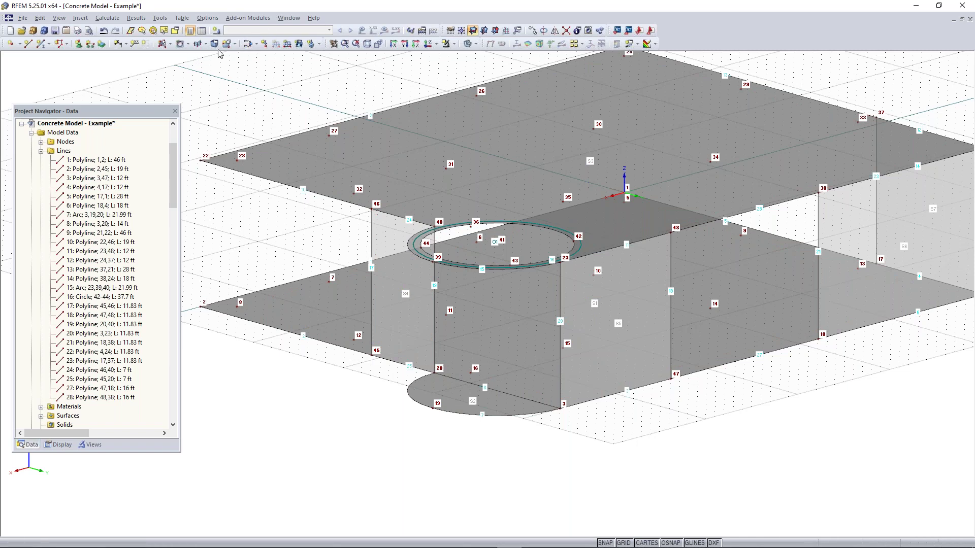
pyautogui.click(171, 48)
pyautogui.click(171, 49)
pyautogui.click(235, 45)
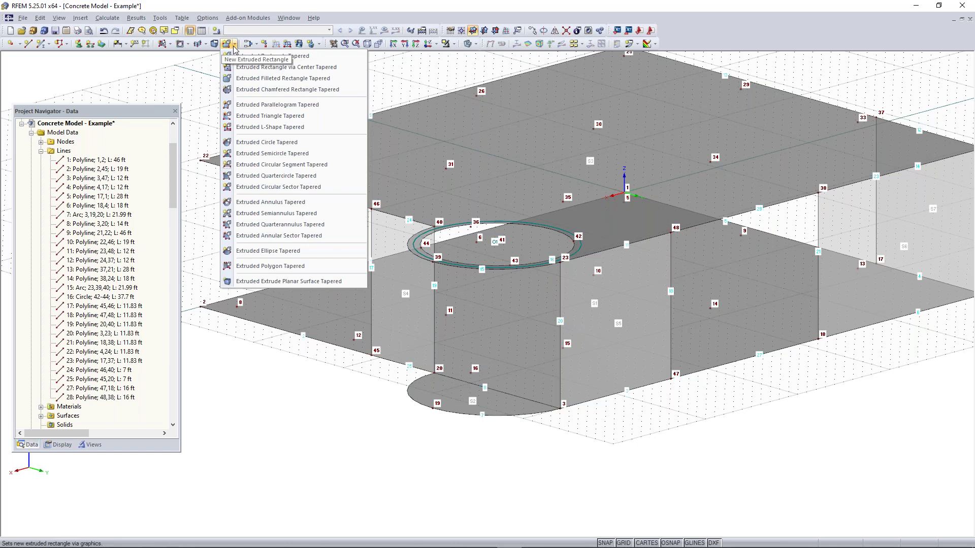
pyautogui.click(204, 47)
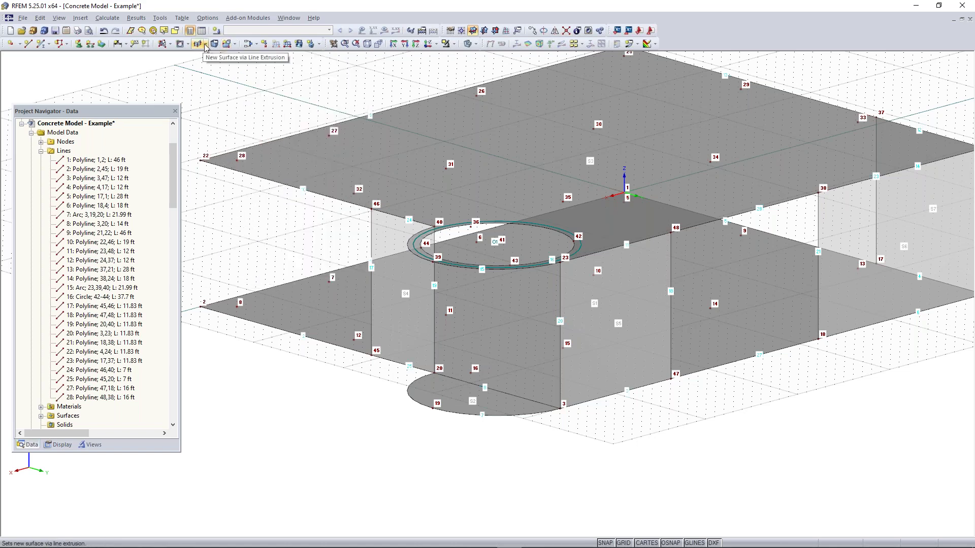
pyautogui.click(206, 46)
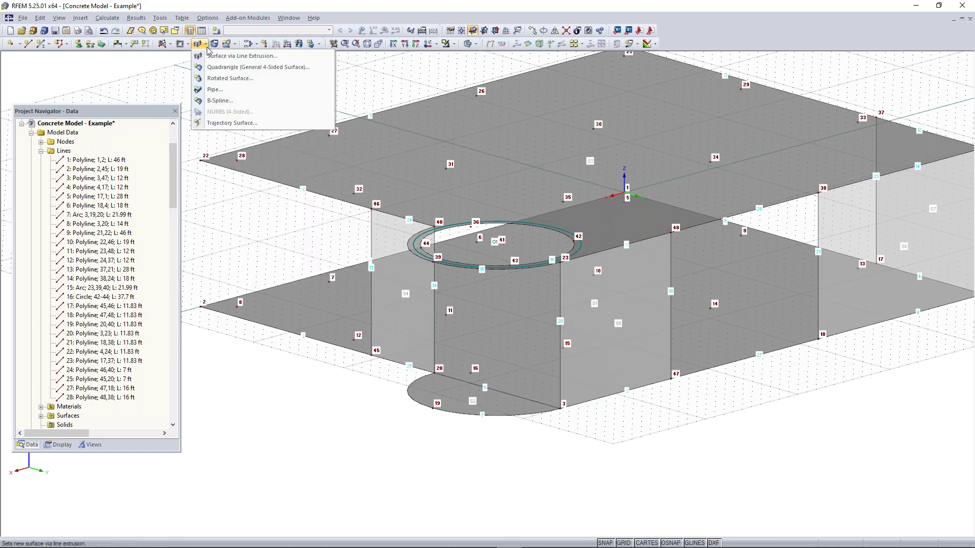
pyautogui.click(232, 68)
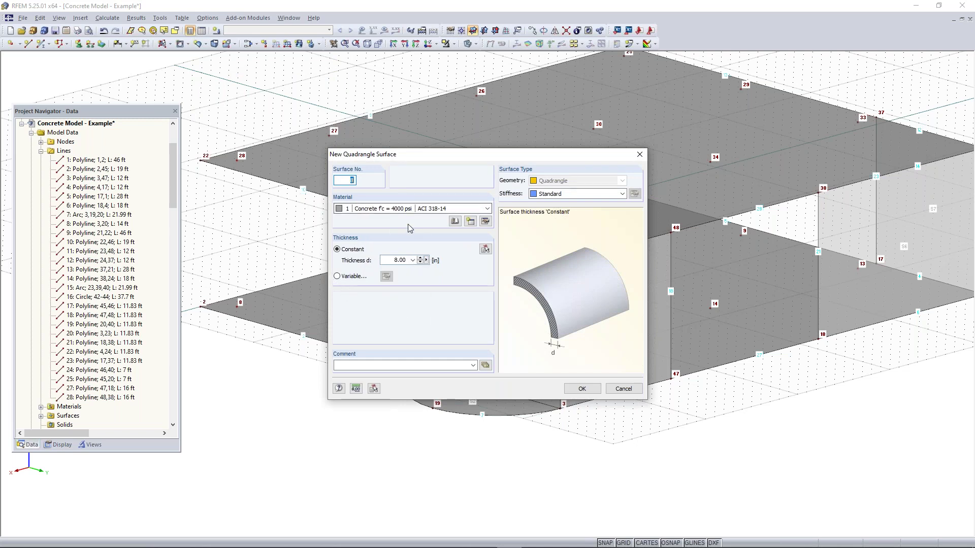
pyautogui.click(581, 389)
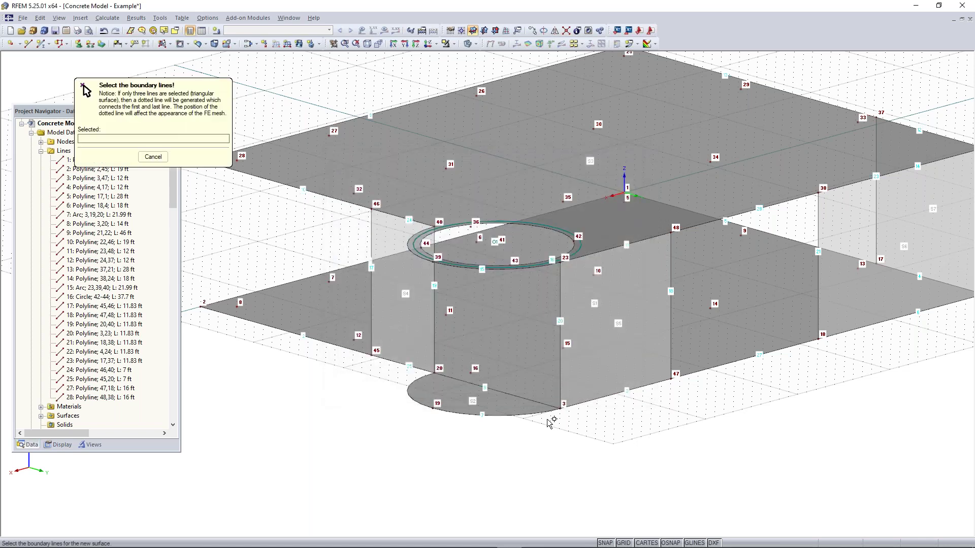
pyautogui.click(559, 382)
pyautogui.click(531, 265)
pyautogui.click(434, 331)
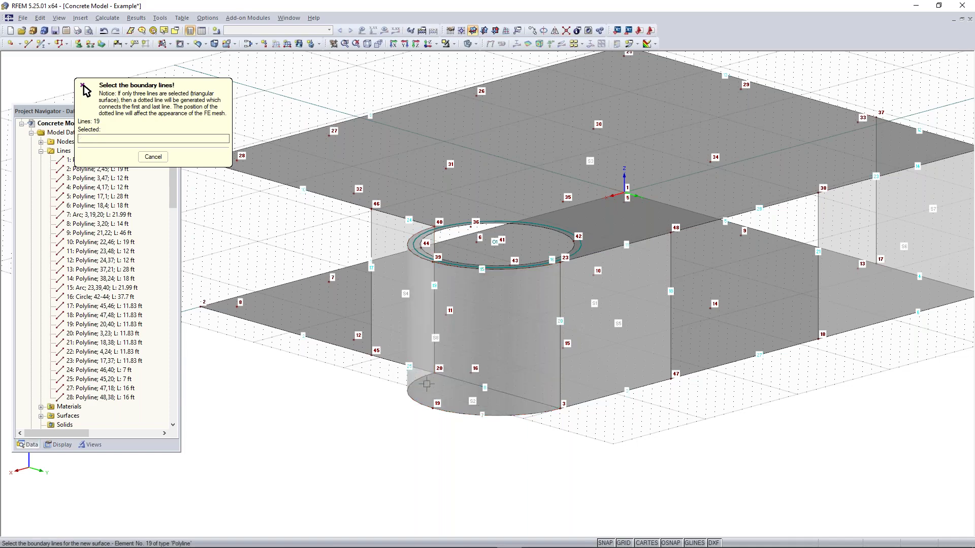
pyautogui.rightClick(485, 428)
# Examine the curved wall and the adjoining plane walls from several sides of the model
pyautogui.keyDown('ctrl'); pyautogui.moveTo(546, 297); pyautogui.dragTo(188, 366, button='middle'); pyautogui.keyUp('ctrl')
pyautogui.rightClick(188, 364)
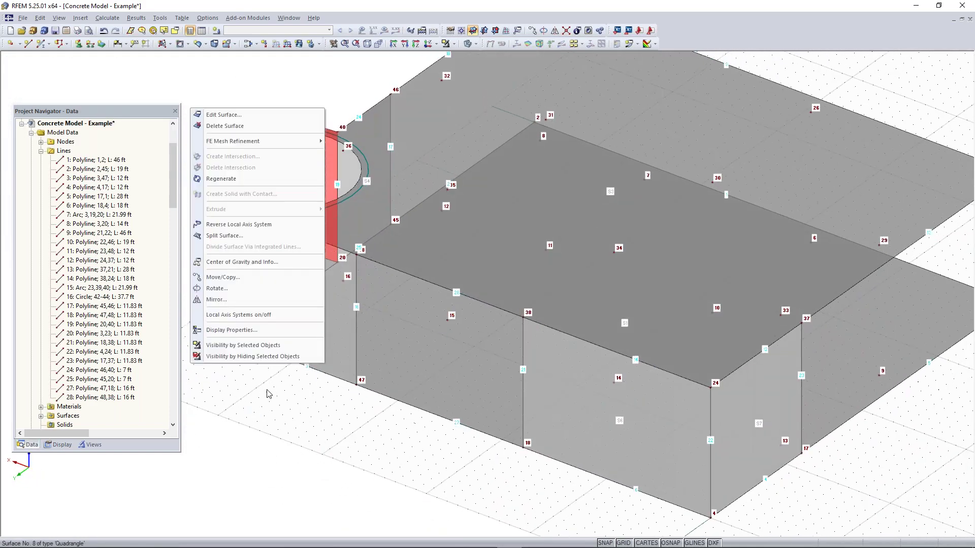
pyautogui.click(292, 401)
pyautogui.moveTo(295, 388); pyautogui.dragTo(392, 464, button='middle')
pyautogui.click(240, 266)
pyautogui.keyDown('ctrl'); pyautogui.moveTo(285, 350); pyautogui.dragTo(486, 348, button='middle'); pyautogui.keyUp('ctrl')
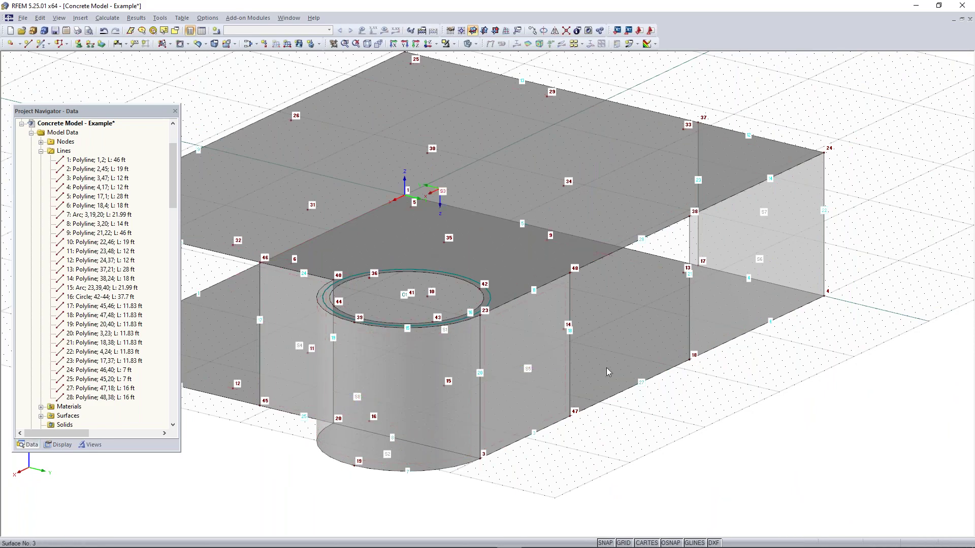
pyautogui.keyDown('ctrl'); pyautogui.moveTo(749, 386); pyautogui.dragTo(634, 404, button='middle'); pyautogui.keyUp('ctrl')
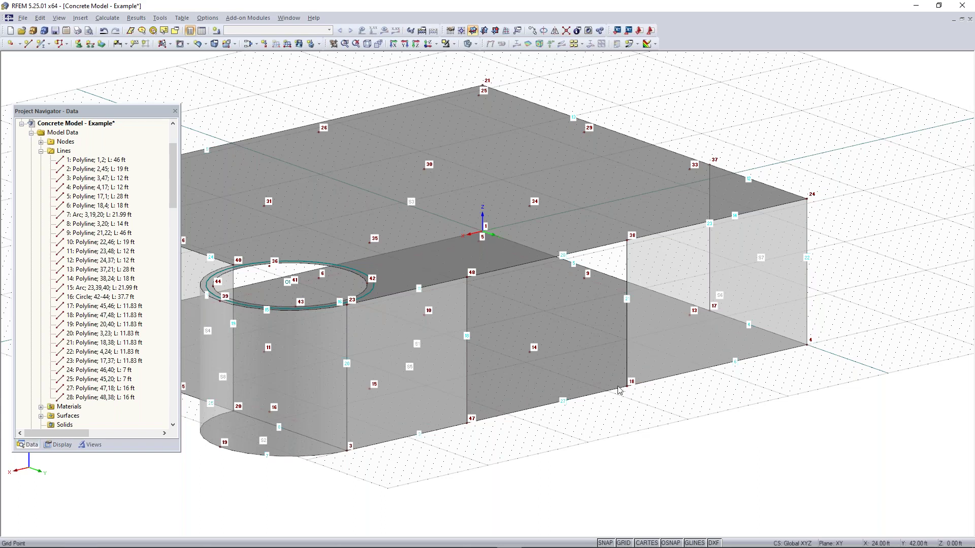
pyautogui.scroll(-1, 623, 320)
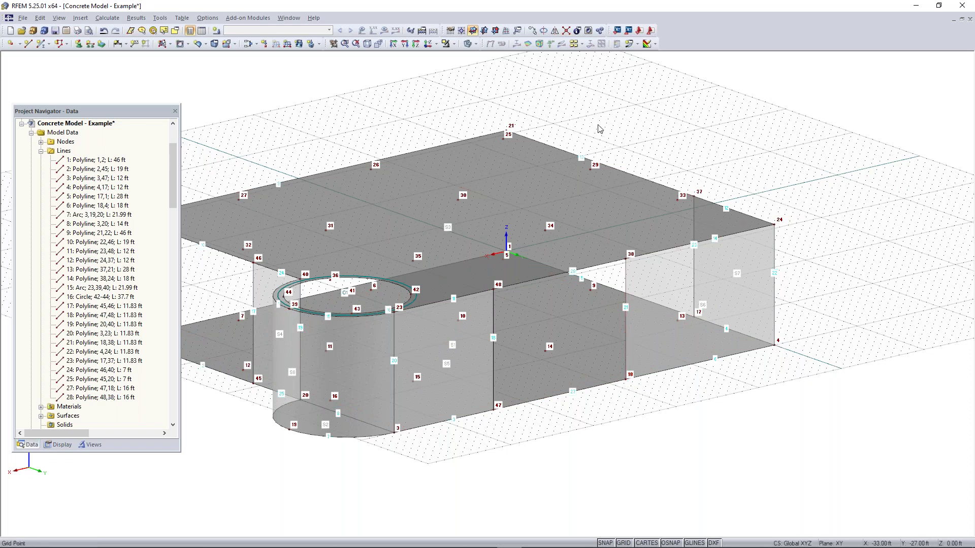
# Move the work plane origin to node 18 and switch the work plane to YZ
pyautogui.click(461, 32)
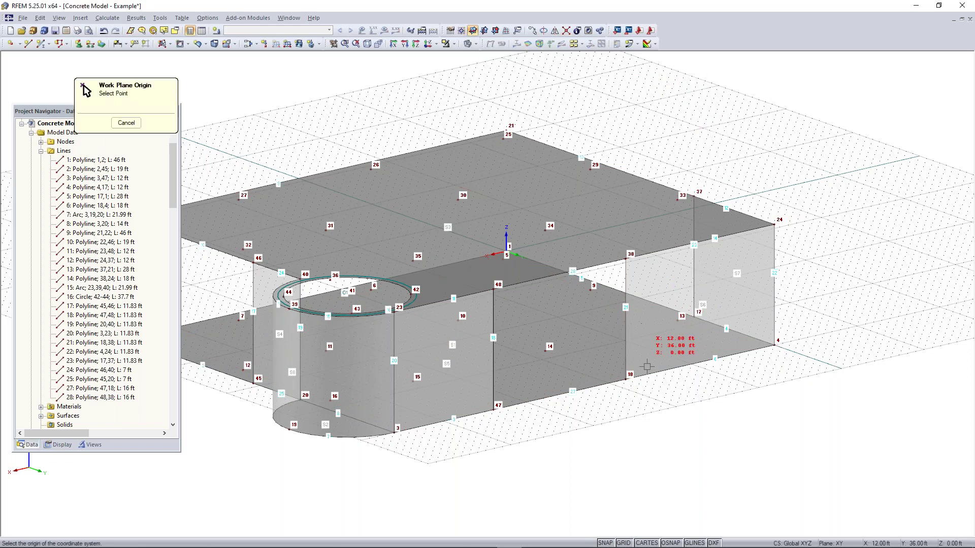
pyautogui.click(626, 379)
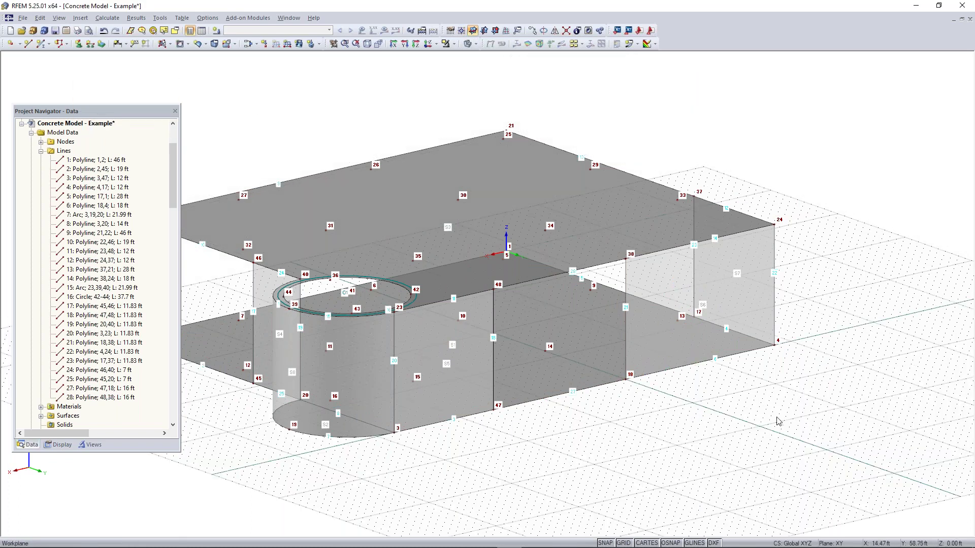
pyautogui.scroll(1, 679, 424)
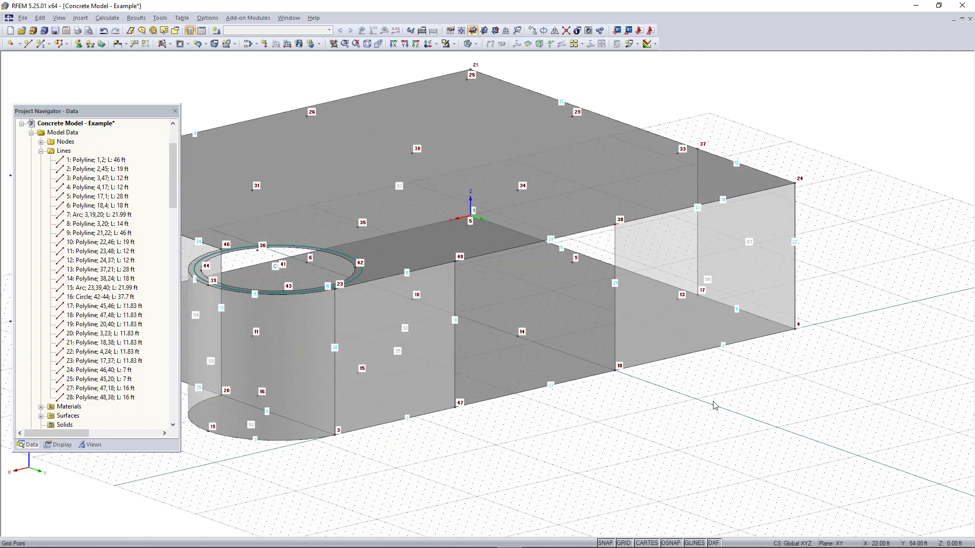
pyautogui.click(484, 31)
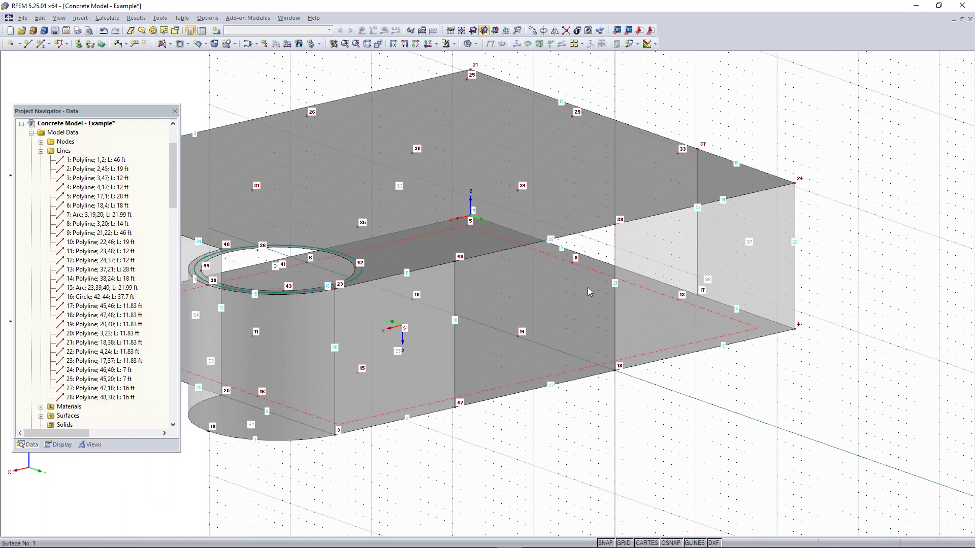
# Add a rectangular plane wall surface between node 18 and the opposite upper node 34, and set the work plane back to XY
pyautogui.click(171, 44)
pyautogui.click(172, 44)
pyautogui.click(172, 45)
pyautogui.click(174, 53)
pyautogui.click(584, 390)
pyautogui.click(614, 371)
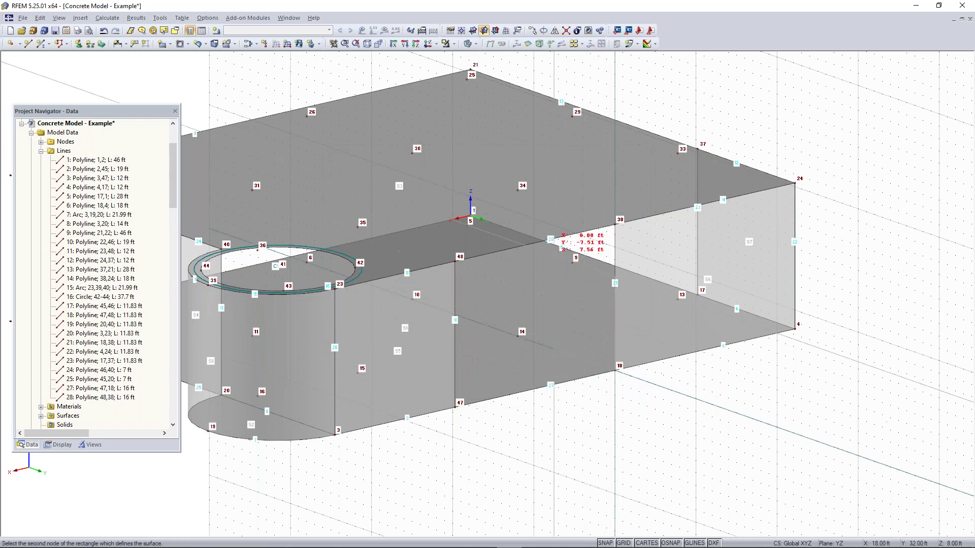
pyautogui.click(518, 189)
pyautogui.keyDown('ctrl'); pyautogui.moveTo(668, 435); pyautogui.dragTo(693, 414, button='middle'); pyautogui.keyUp('ctrl')
pyautogui.click(473, 31)
pyautogui.keyDown('ctrl'); pyautogui.moveTo(693, 413); pyautogui.dragTo(508, 488, button='middle'); pyautogui.keyUp('ctrl')
pyautogui.rightClick(673, 481)
pyautogui.click(639, 485)
# Draw a vertical line from node 5 up to node 25 at the slab corner and finish line creation
pyautogui.moveTo(639, 484); pyautogui.dragTo(674, 450, button='middle')
pyautogui.scroll(-2, 673, 449)
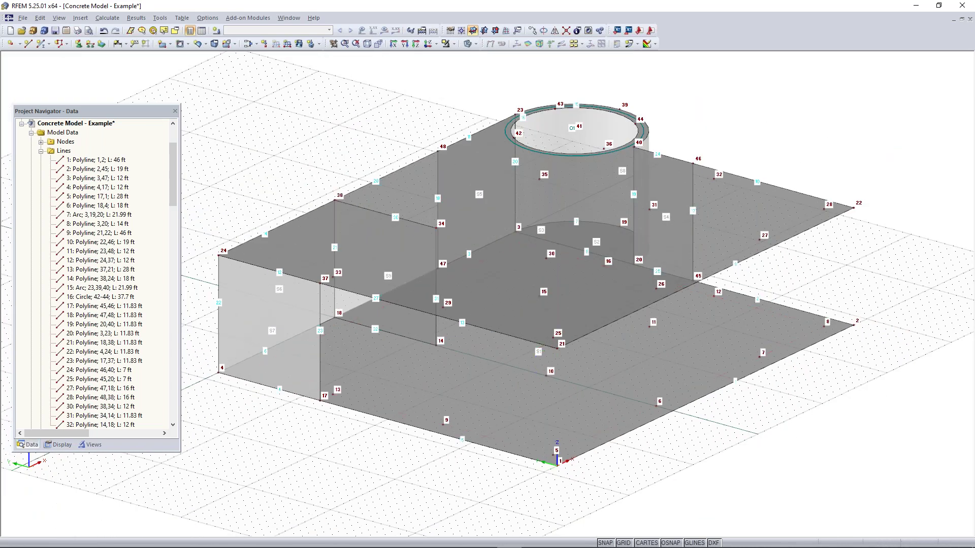
pyautogui.moveTo(548, 504); pyautogui.dragTo(546, 481, button='middle')
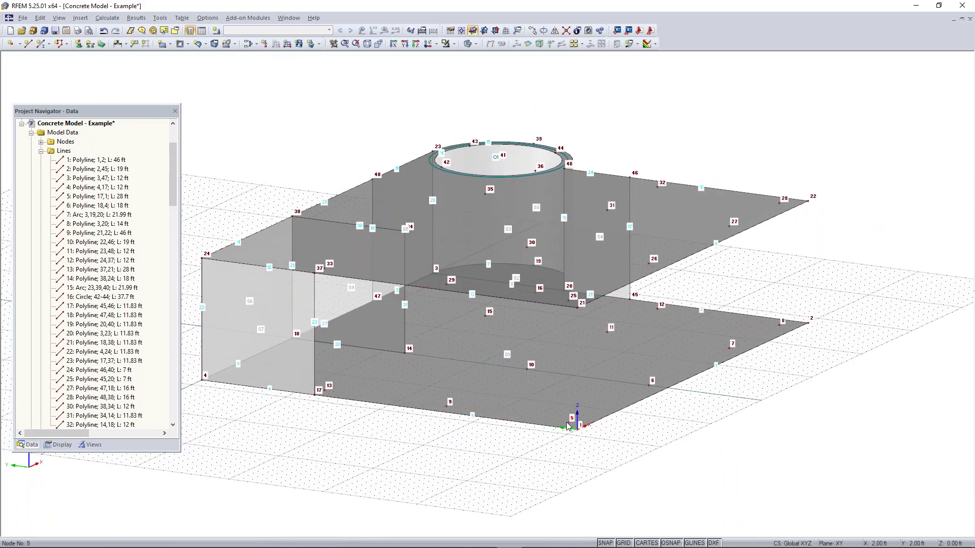
pyautogui.click(28, 47)
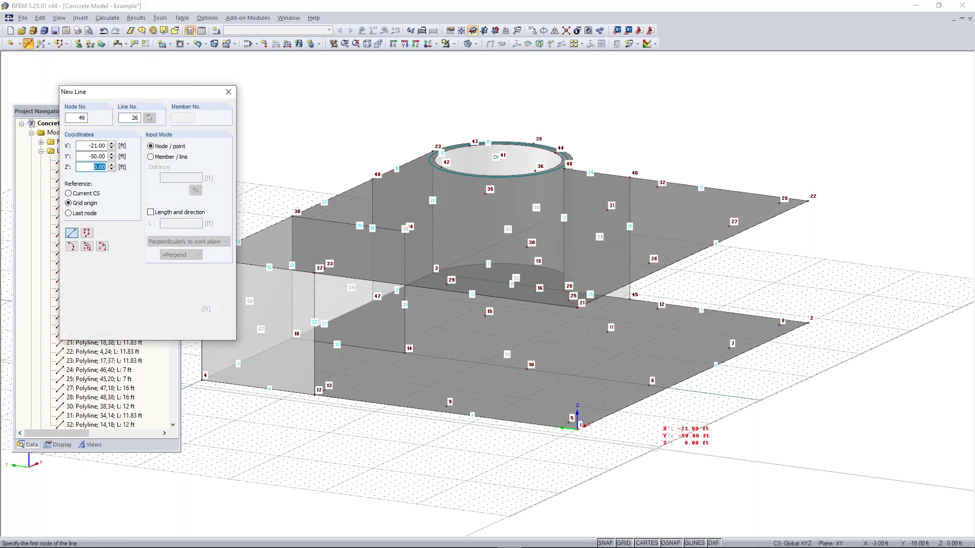
pyautogui.click(577, 424)
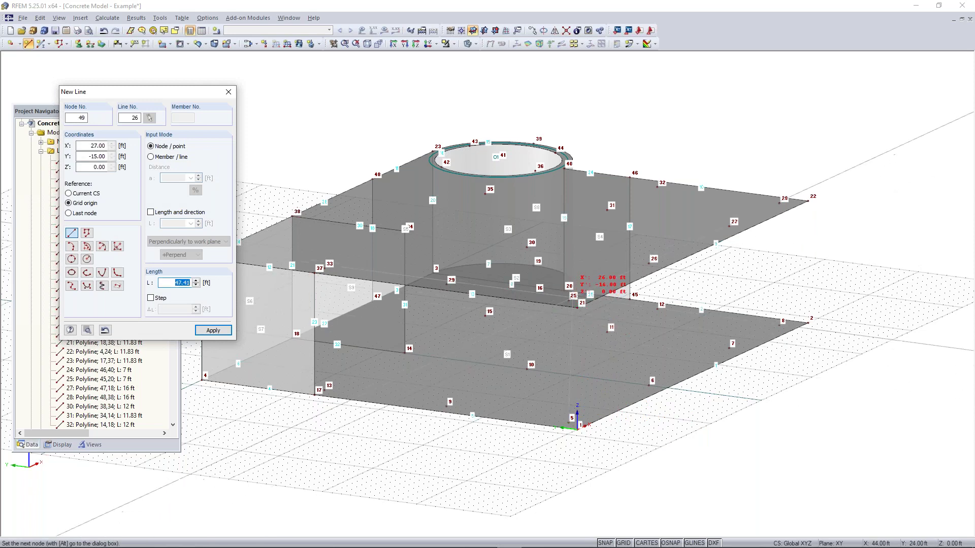
pyautogui.click(571, 300)
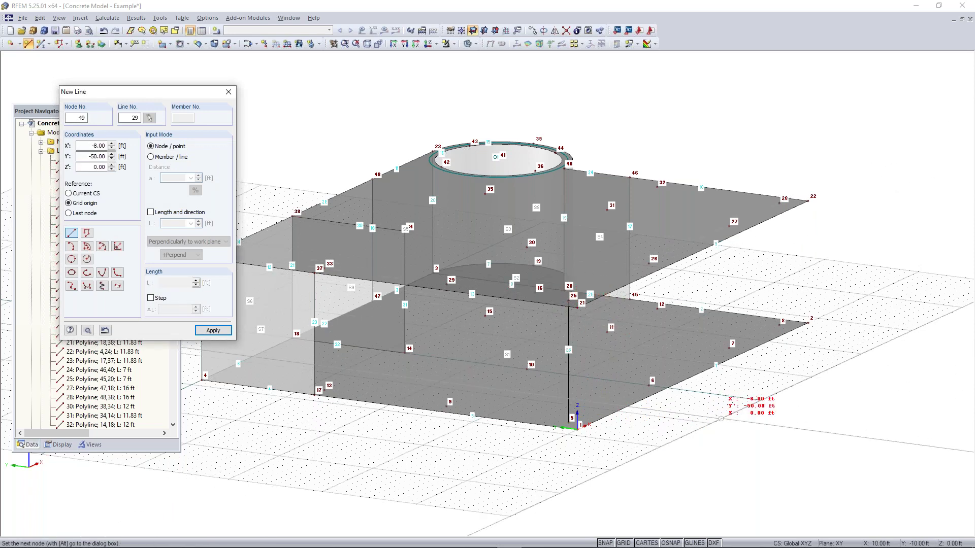
pyautogui.press('Escape')
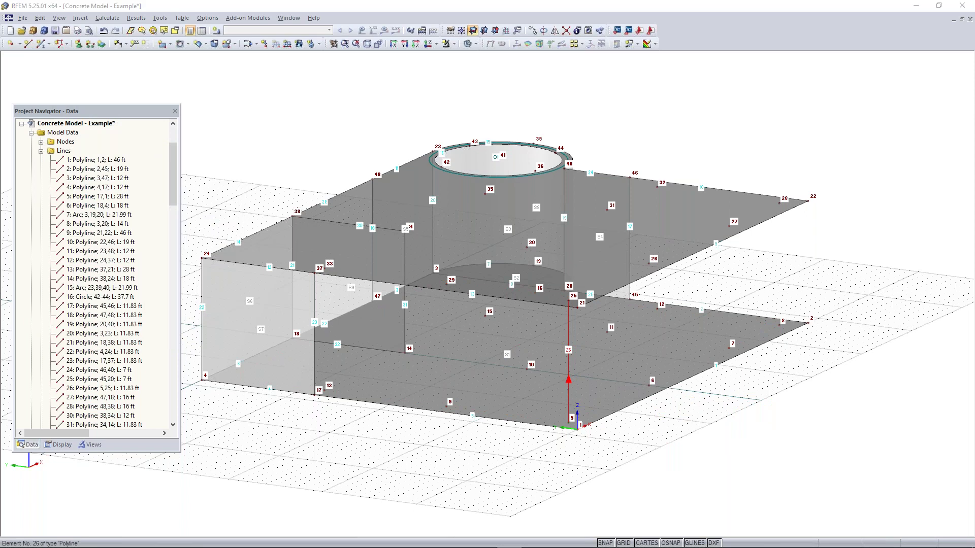
# Edit the vertical line between nodes 5 and 25 and enable a beam member on it
pyautogui.doubleClick(568, 350)
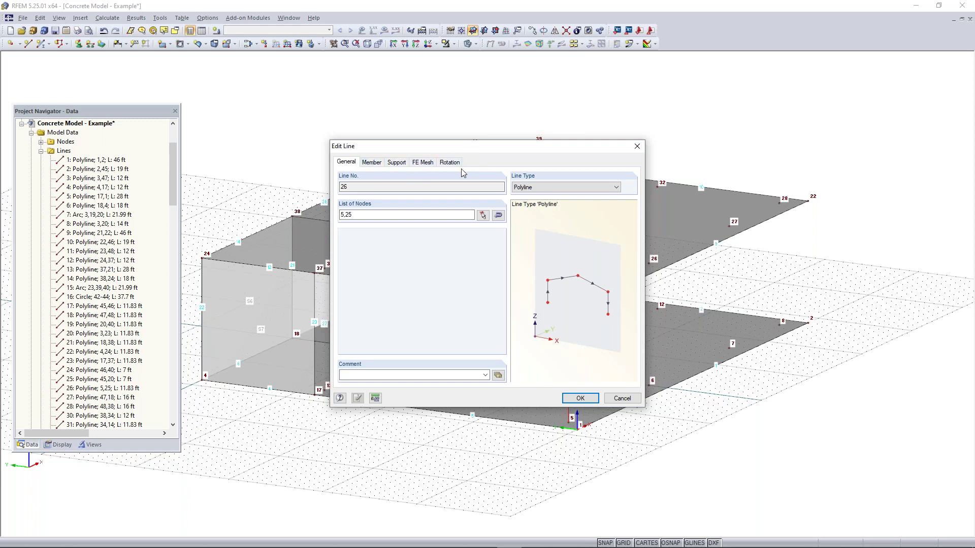
pyautogui.click(371, 163)
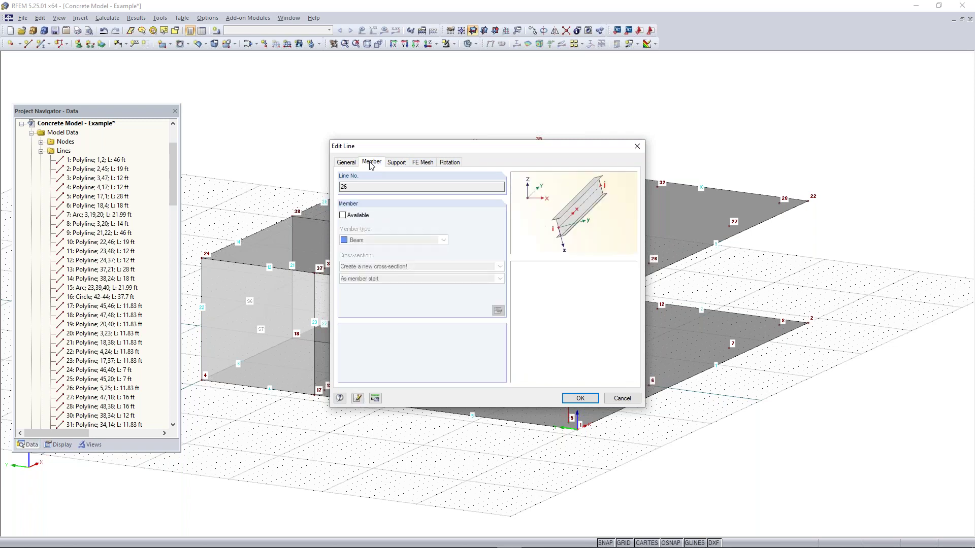
pyautogui.click(349, 219)
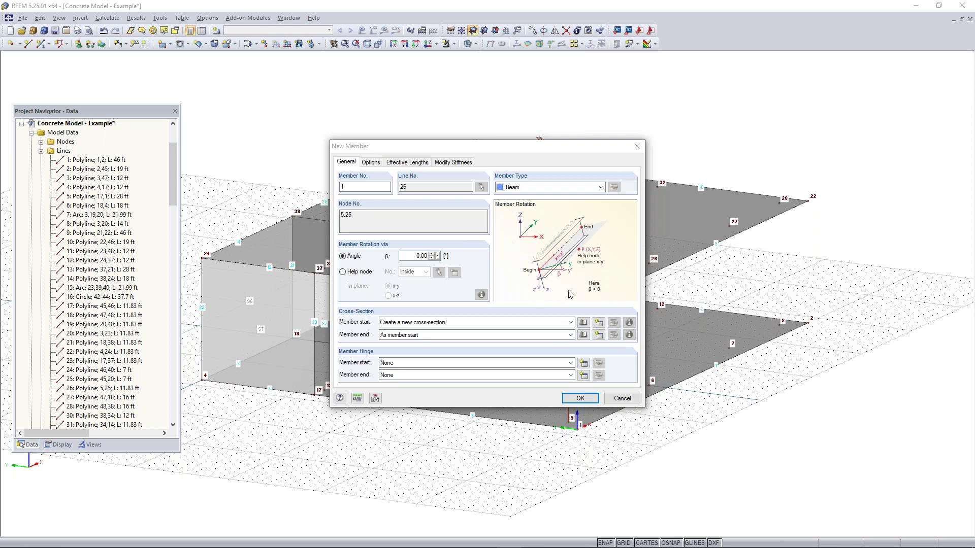
# Assign the member a solid rectangular cross-section, 12 in wide by 12 in high, in 4000 psi concrete, and confirm the member and line edits
pyautogui.click(583, 323)
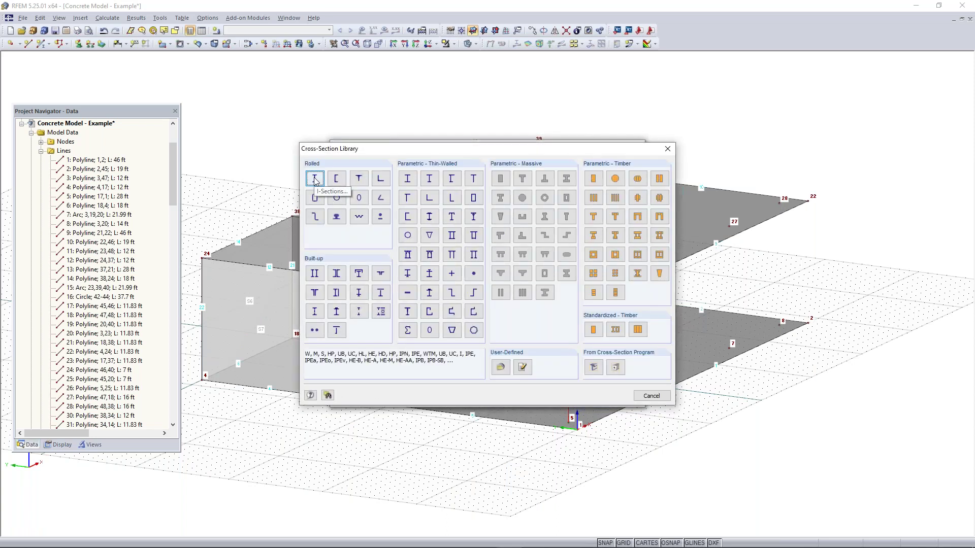
pyautogui.click(501, 184)
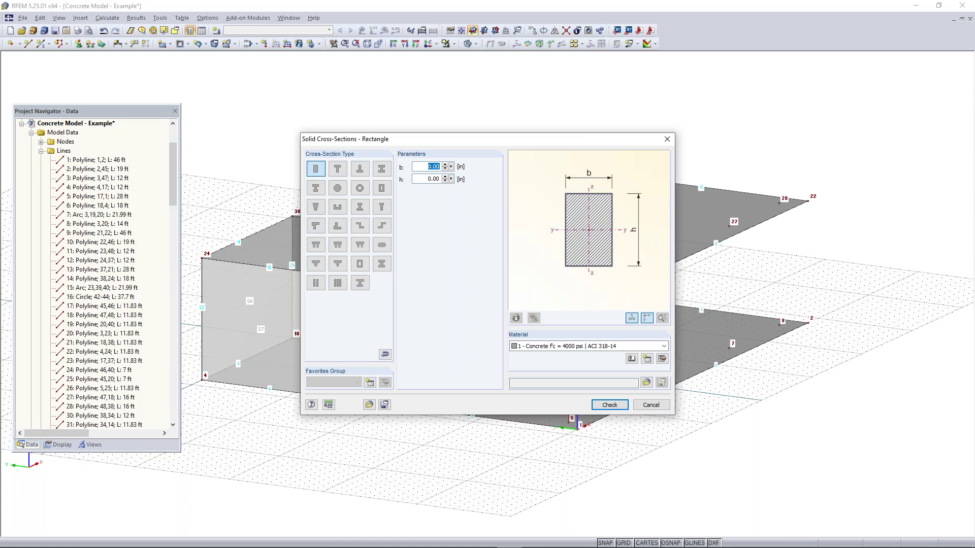
pyautogui.write('12')
pyautogui.press('Tab')
pyautogui.write('12')
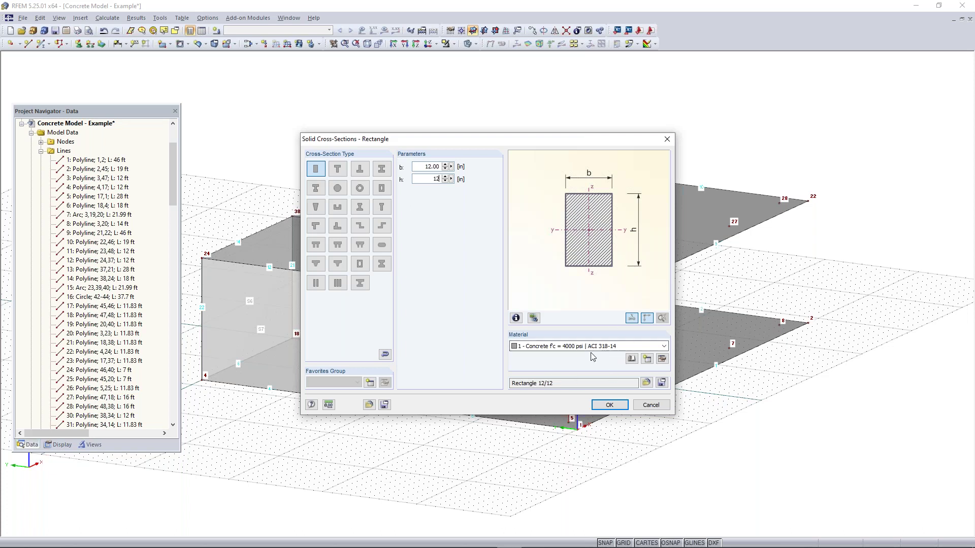
pyautogui.click(613, 407)
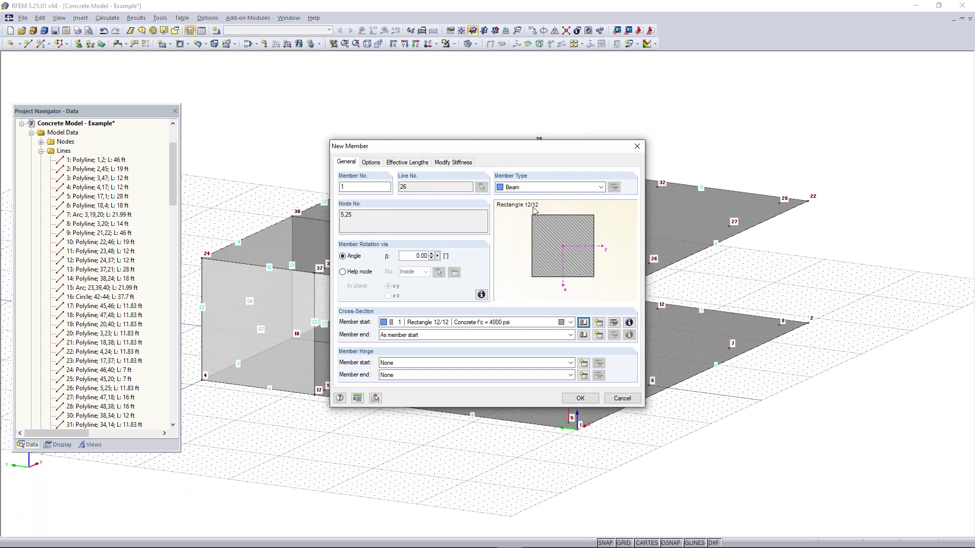
pyautogui.click(570, 399)
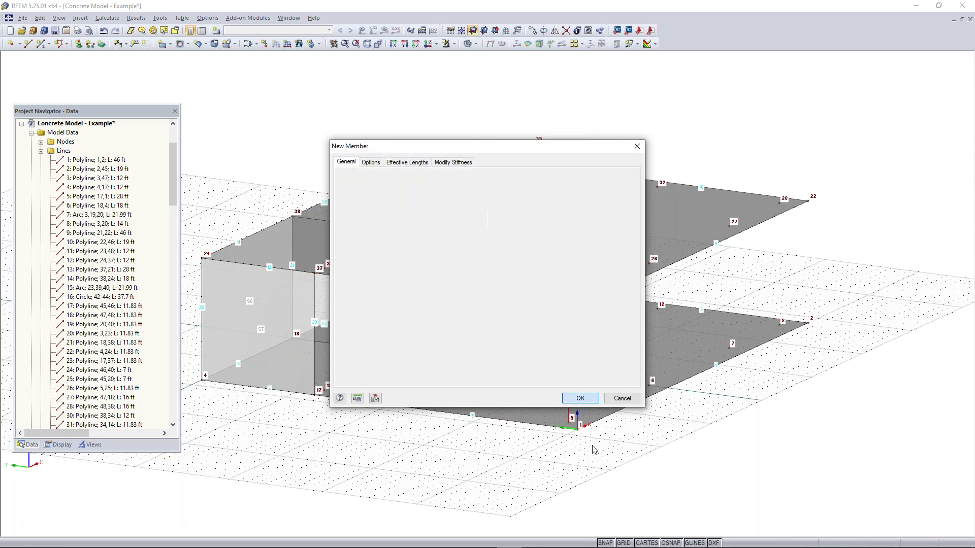
pyautogui.click(579, 398)
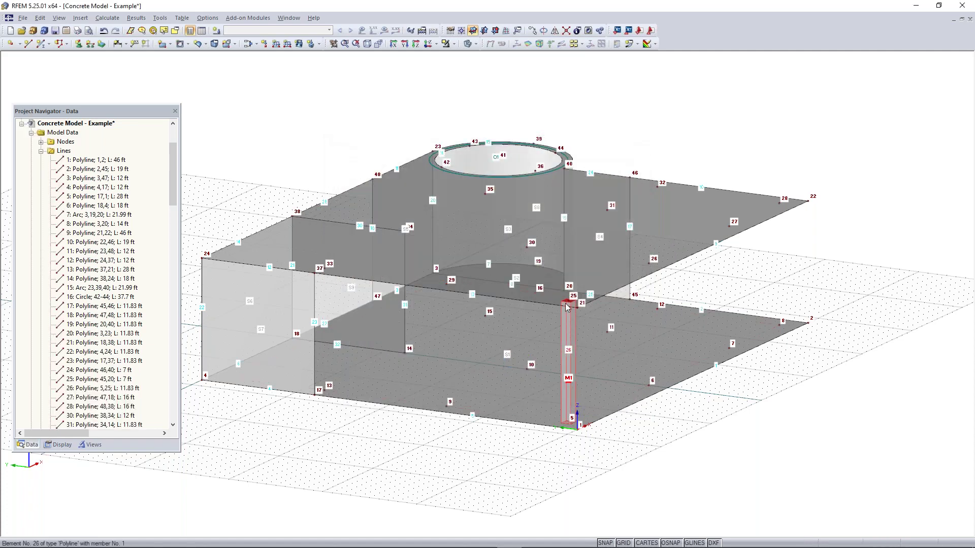
# Copy the corner column from node 5 to node 6
pyautogui.scroll(3, 566, 387)
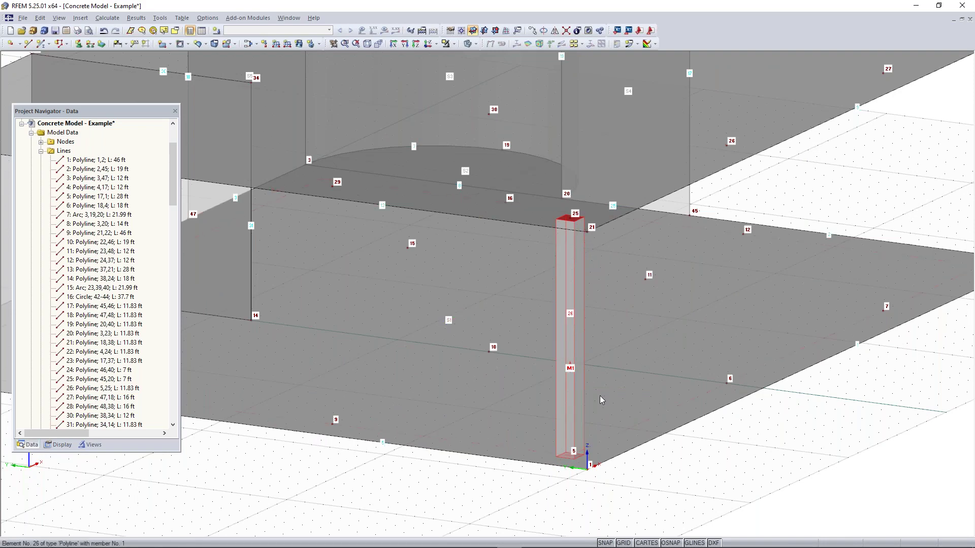
pyautogui.scroll(-1, 711, 442)
pyautogui.moveTo(680, 445); pyautogui.dragTo(312, 432, button='middle')
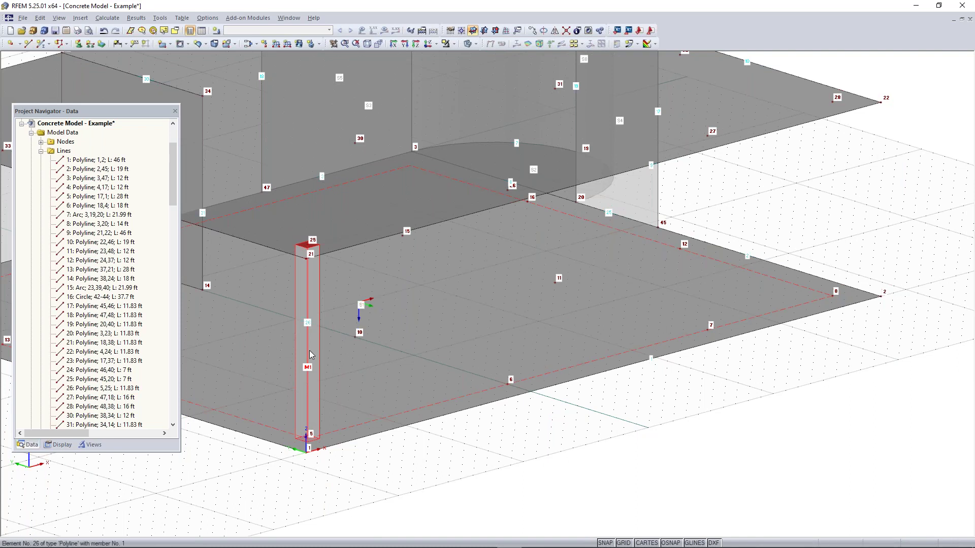
pyautogui.scroll(-2, 310, 350)
pyautogui.moveTo(283, 346); pyautogui.dragTo(368, 371, button='middle')
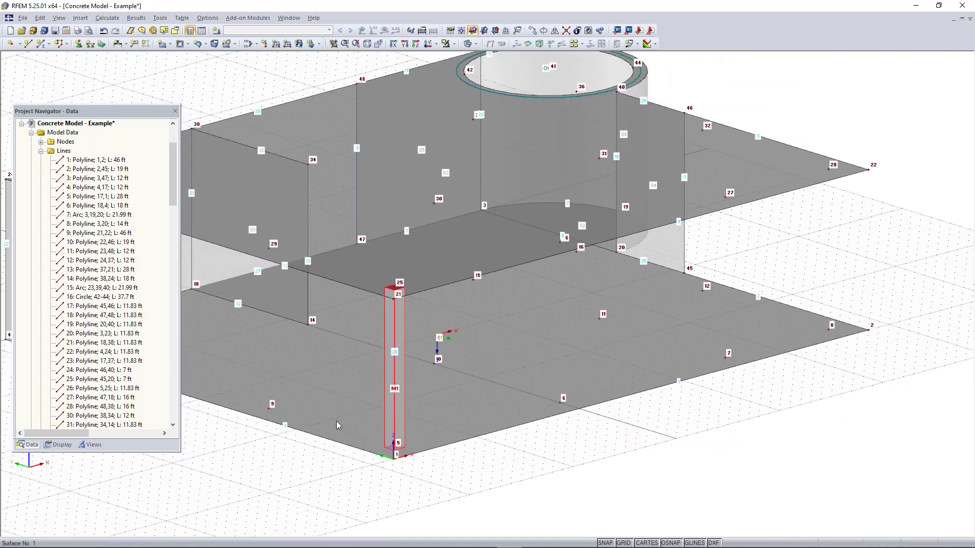
pyautogui.scroll(1, 430, 482)
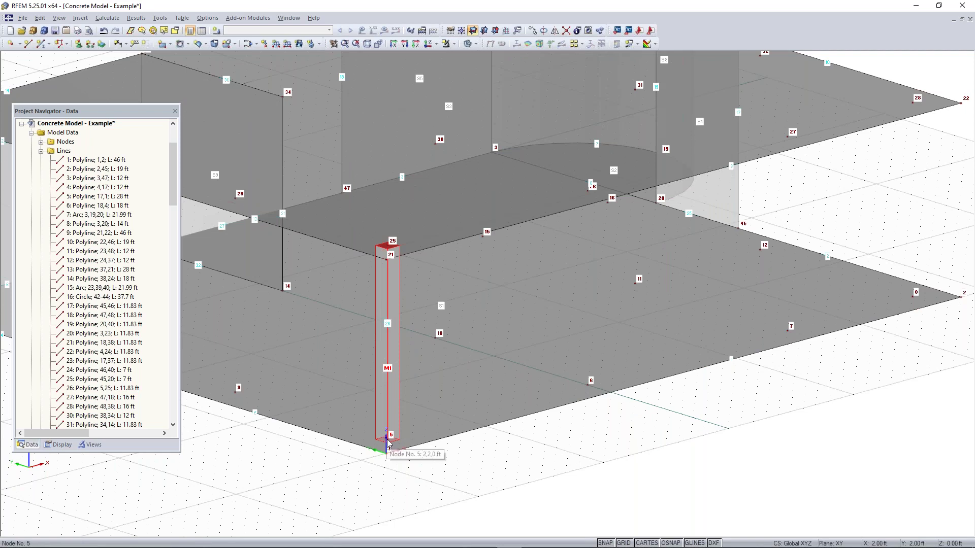
pyautogui.click(588, 386)
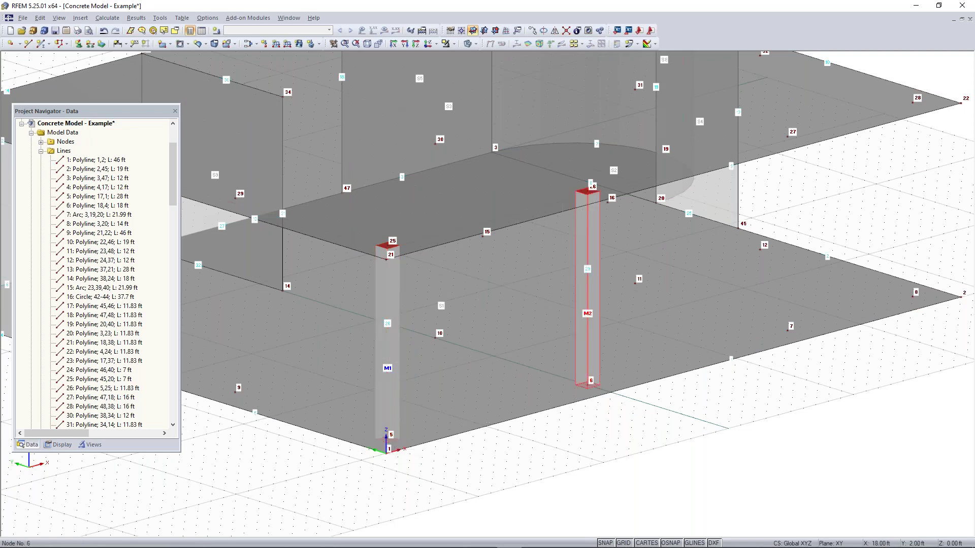
pyautogui.moveTo(690, 435); pyautogui.dragTo(545, 461, button='middle')
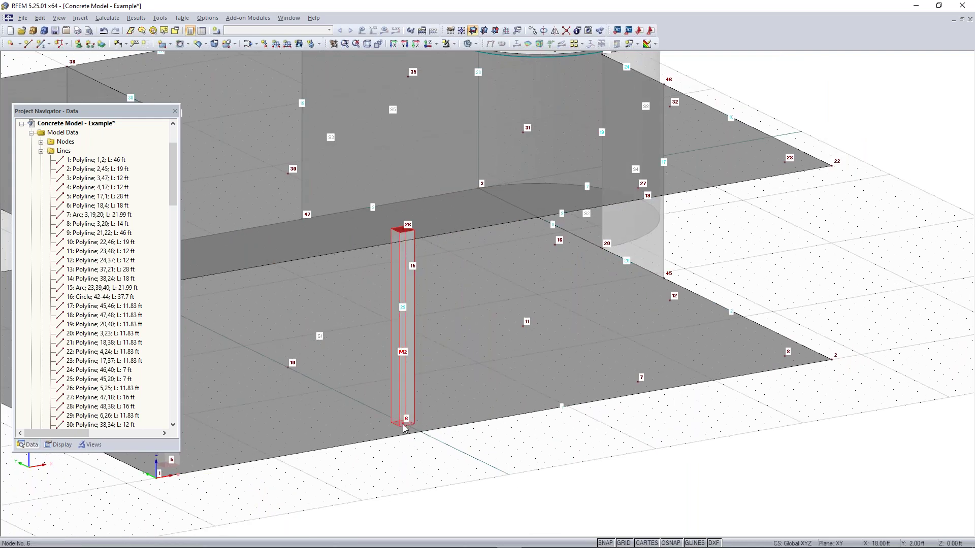
pyautogui.moveTo(403, 423); pyautogui.dragTo(638, 382)
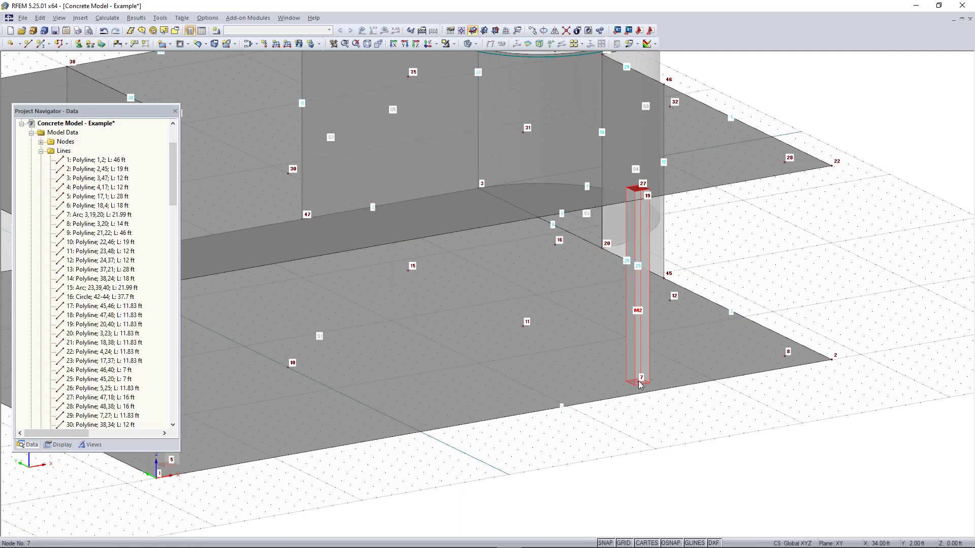
pyautogui.click(389, 418)
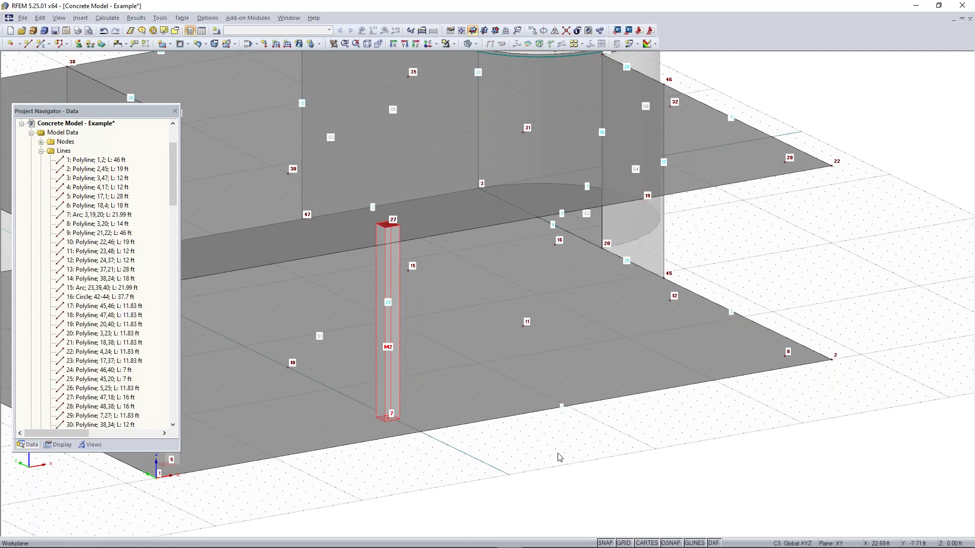
pyautogui.hotkey('ctrl', 'z')
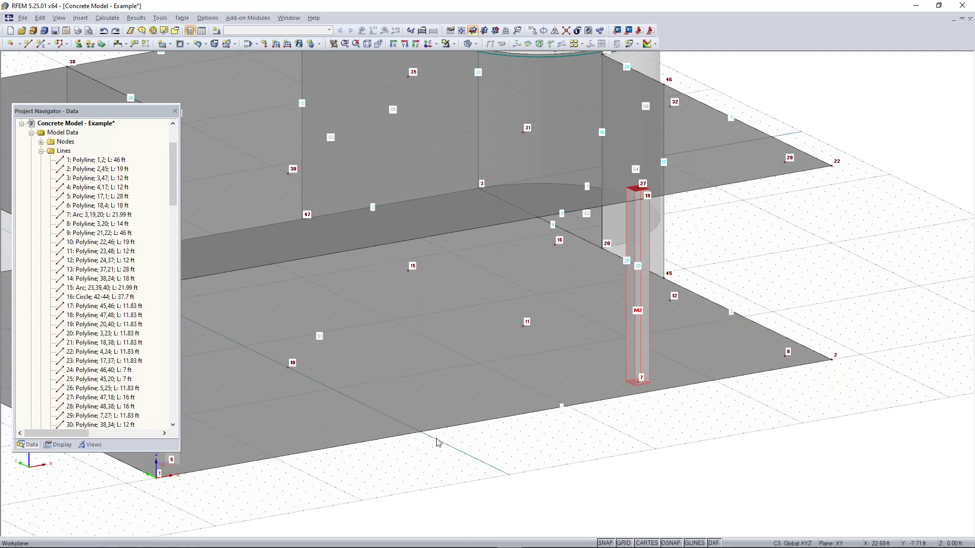
pyautogui.hotkey('ctrl', 'z')
pyautogui.moveTo(403, 424); pyautogui.dragTo(637, 382)
pyautogui.hotkey('ctrl', 'z')
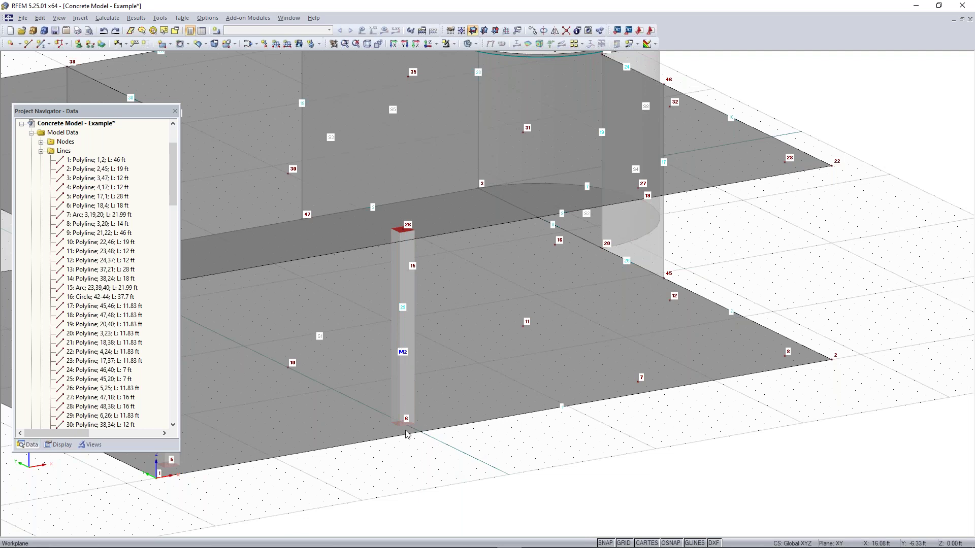
# Copy the column at node 6 to node 7
pyautogui.click(404, 427)
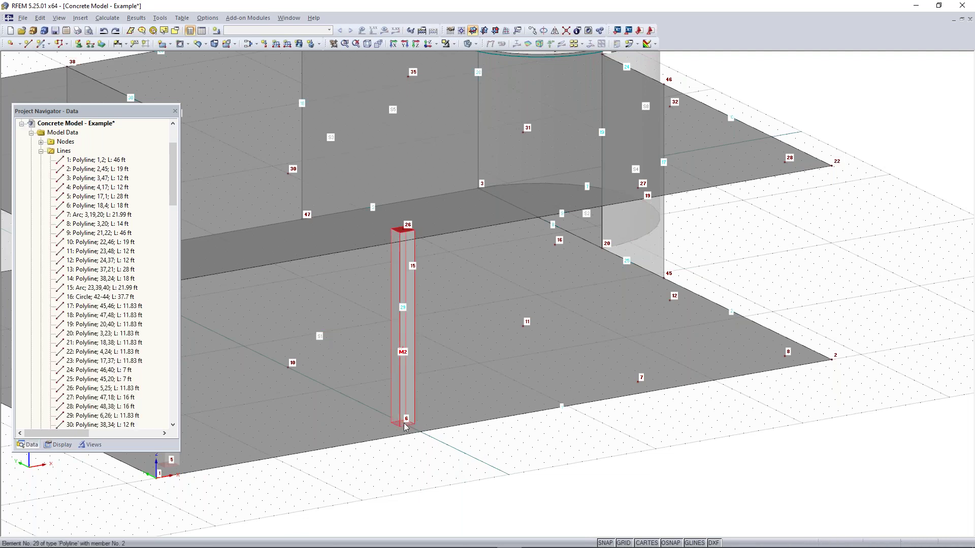
pyautogui.keyDown('ctrl'); pyautogui.moveTo(405, 427); pyautogui.dragTo(640, 382); pyautogui.keyUp('ctrl')
pyautogui.moveTo(640, 385); pyautogui.dragTo(468, 440, button='middle')
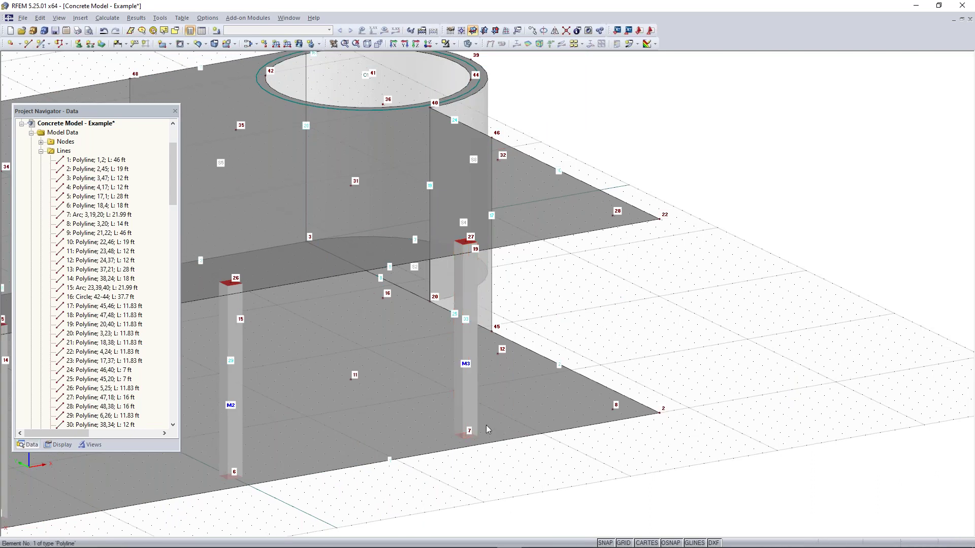
# Copy the column at node 7 to node 8 near the slab corner and clear the selection
pyautogui.moveTo(467, 440); pyautogui.dragTo(616, 409)
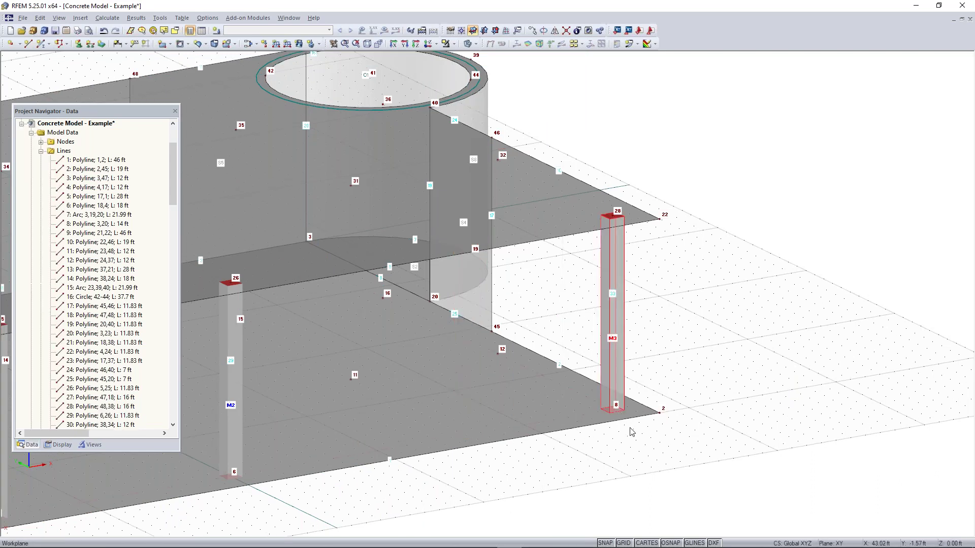
pyautogui.hotkey('ctrl', 'z')
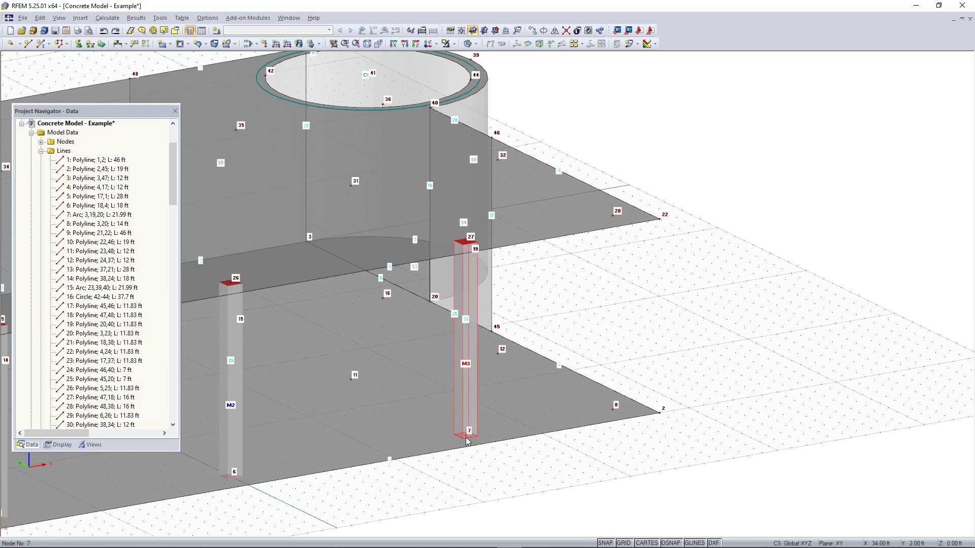
pyautogui.keyDown('ctrl'); pyautogui.moveTo(465, 438); pyautogui.dragTo(614, 409); pyautogui.keyUp('ctrl')
pyautogui.click(699, 395)
pyautogui.scroll(-3, 463, 458)
pyautogui.moveTo(419, 476); pyautogui.dragTo(559, 447, button='middle')
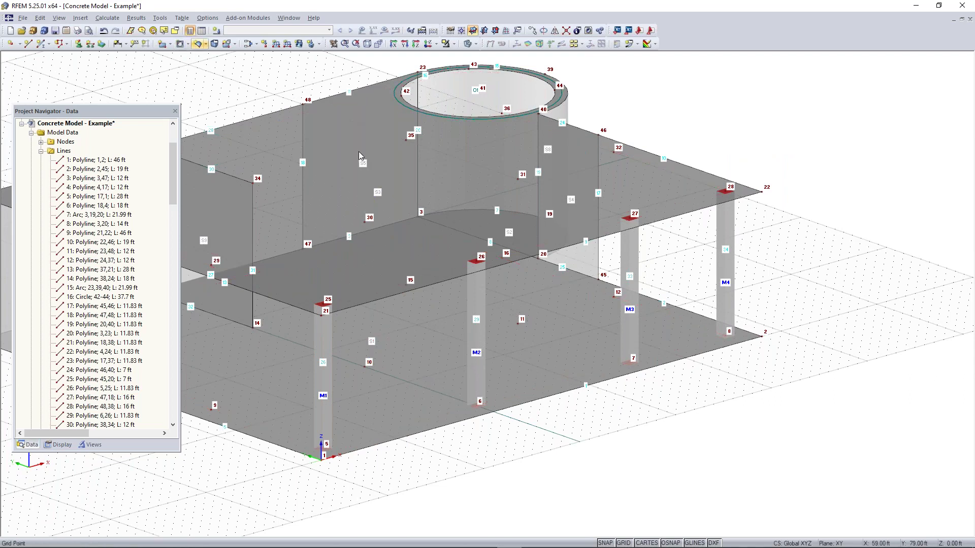
# Select all members that have the Rectangle 12/12 concrete cross-section using a special selection
pyautogui.keyDown('ctrl'); pyautogui.moveTo(424, 227); pyautogui.dragTo(657, 302, button='middle'); pyautogui.keyUp('ctrl')
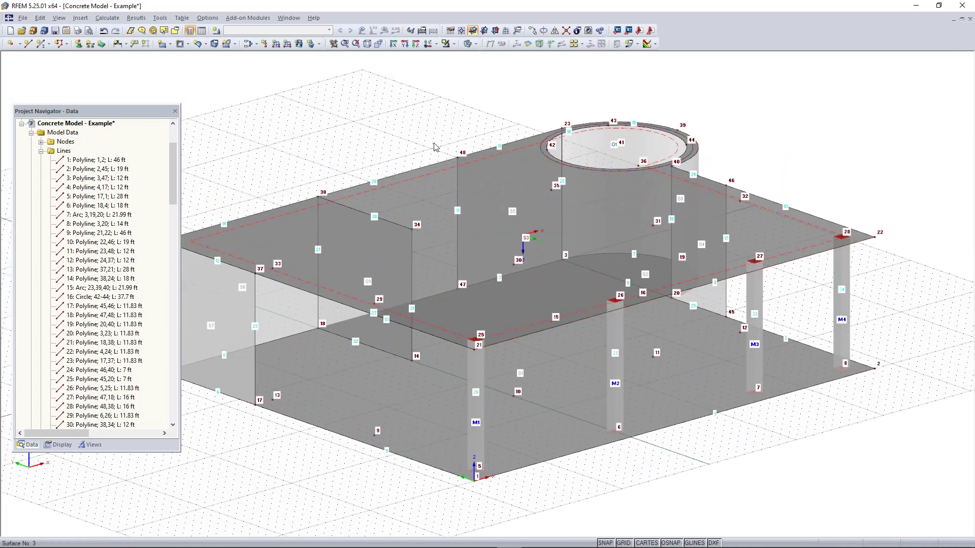
pyautogui.click(176, 32)
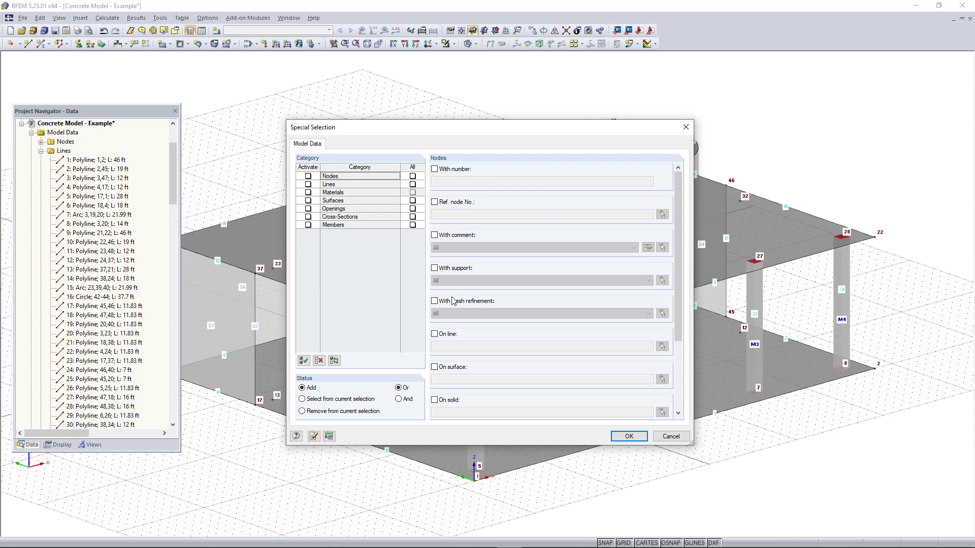
pyautogui.click(308, 226)
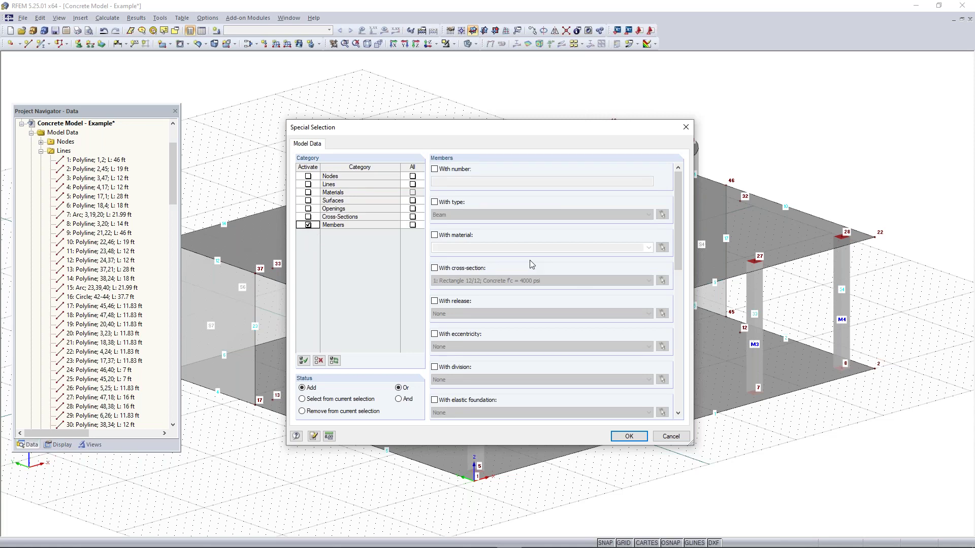
pyautogui.click(434, 268)
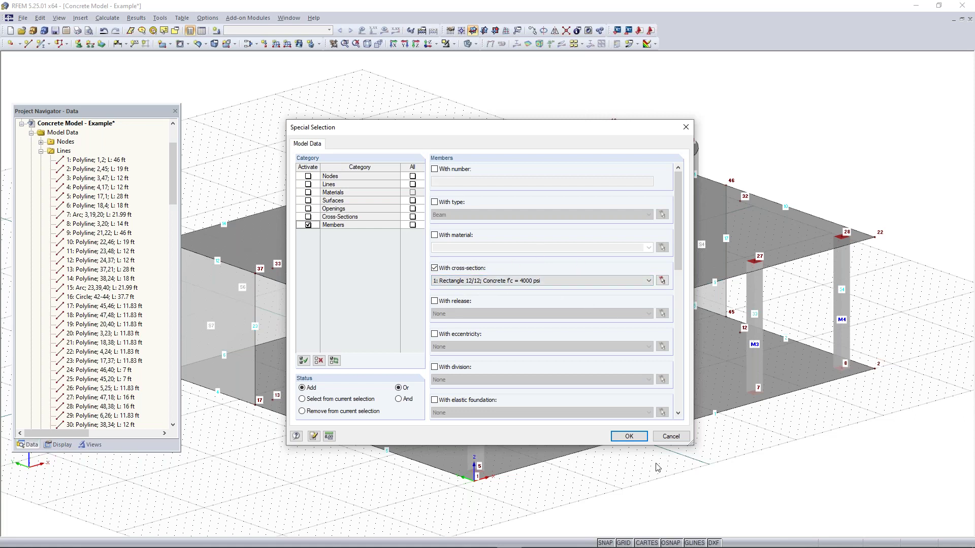
pyautogui.click(630, 436)
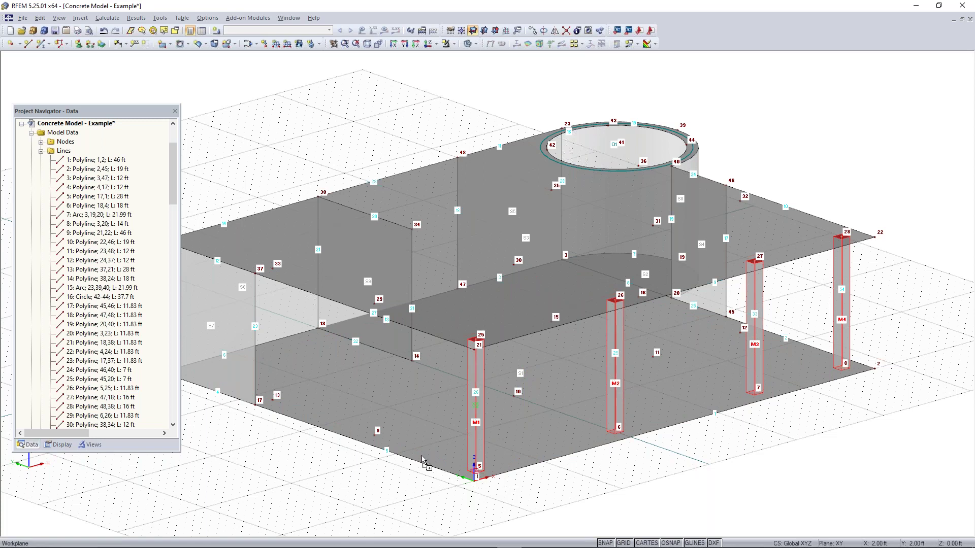
# Copy the four selected columns from node 5 to node 9 to form a second row, and clear the selection
pyautogui.keyDown('ctrl'); pyautogui.moveTo(476, 471); pyautogui.dragTo(374, 436); pyautogui.keyUp('ctrl')
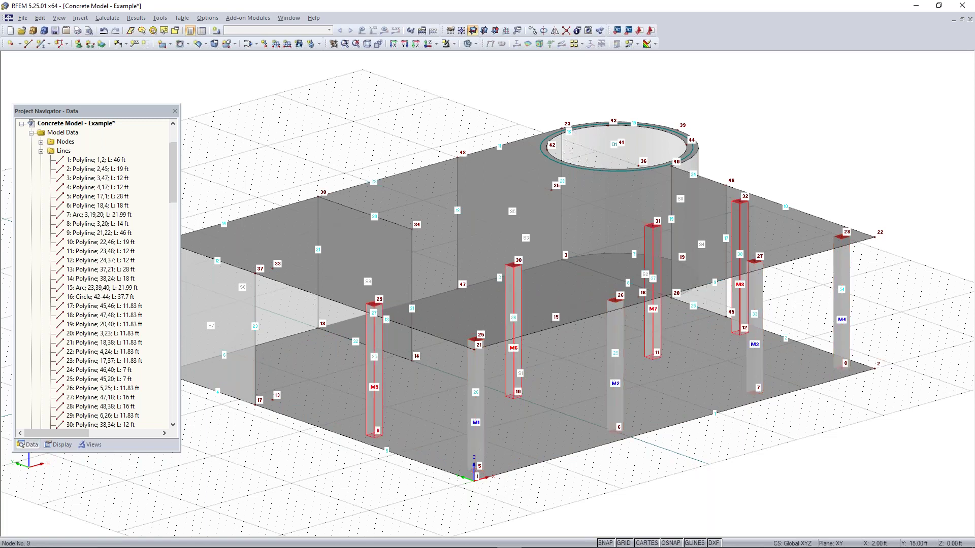
pyautogui.click(546, 499)
pyautogui.keyDown('ctrl'); pyautogui.moveTo(546, 499); pyautogui.dragTo(495, 489, button='middle'); pyautogui.keyUp('ctrl')
pyautogui.rightClick(495, 488)
pyautogui.click(762, 355)
pyautogui.keyDown('ctrl'); pyautogui.moveTo(772, 444); pyautogui.dragTo(740, 489, button='middle'); pyautogui.keyUp('ctrl')
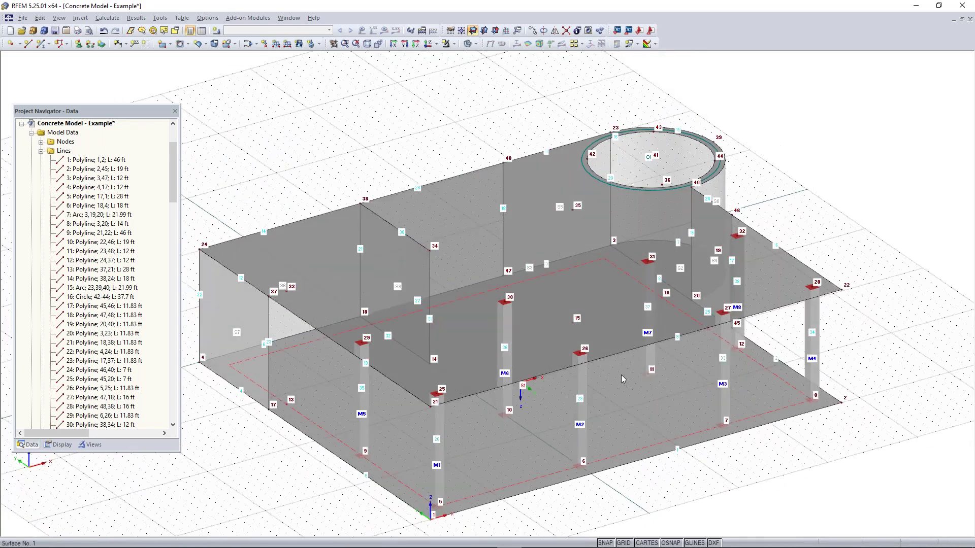
# Copy the column at node 11 to node 15 and clear the selection
pyautogui.click(658, 365)
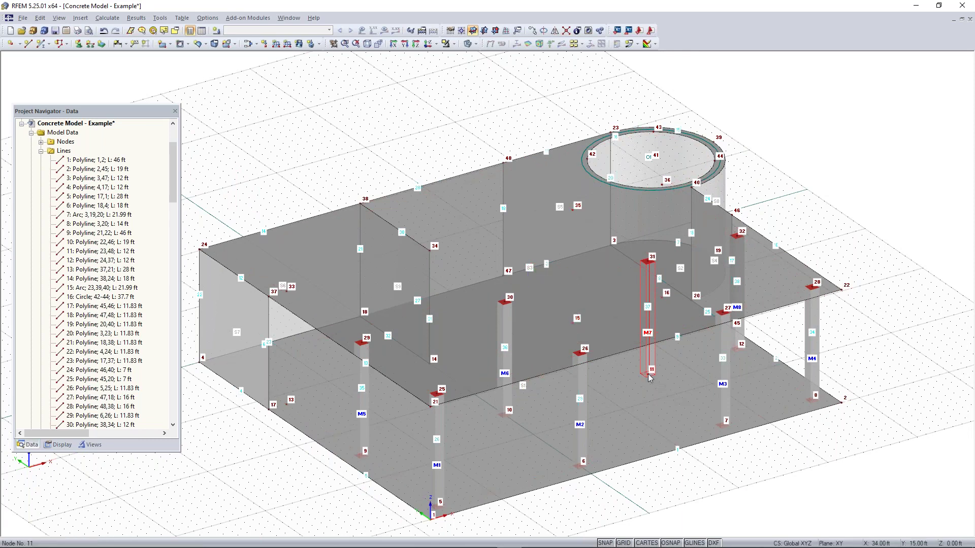
pyautogui.click(573, 321)
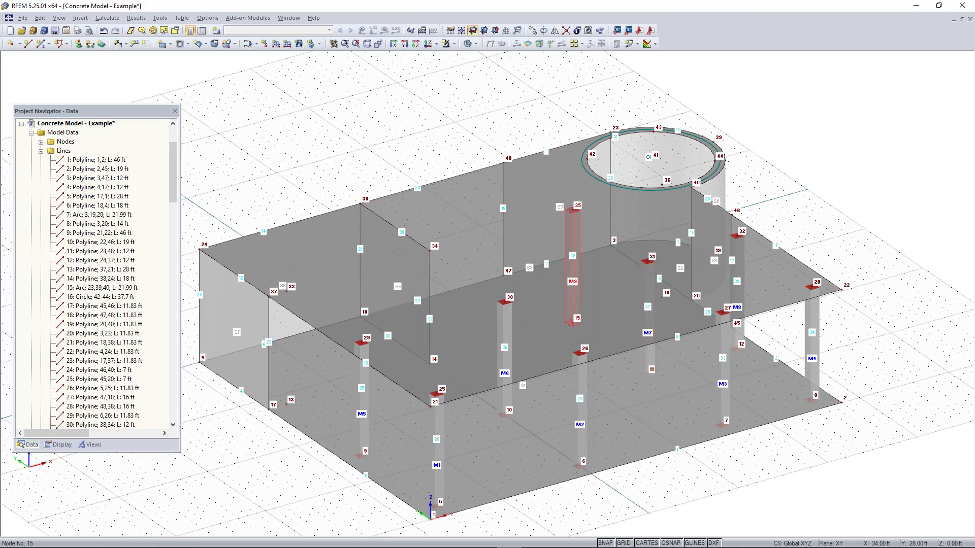
pyautogui.keyDown('ctrl'); pyautogui.moveTo(687, 504); pyautogui.dragTo(698, 457, button='middle'); pyautogui.keyUp('ctrl')
pyautogui.rightClick(698, 457)
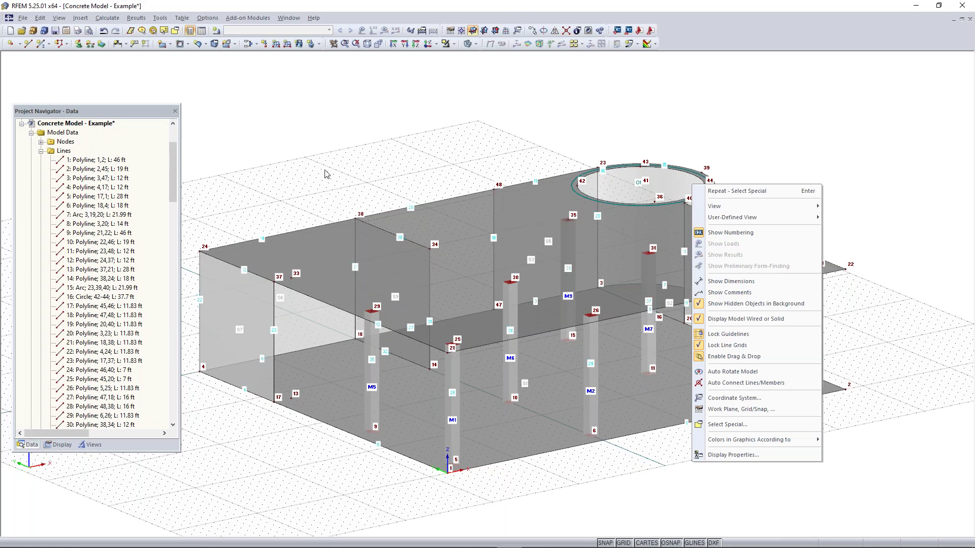
# Delete the spare node 33 beside node 37 on the upper slab
pyautogui.click(272, 289)
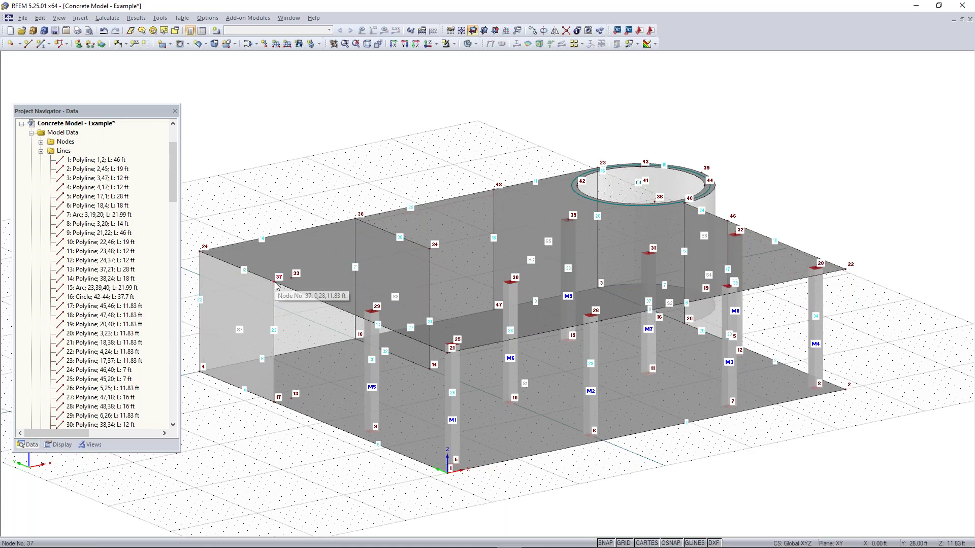
pyautogui.click(478, 231)
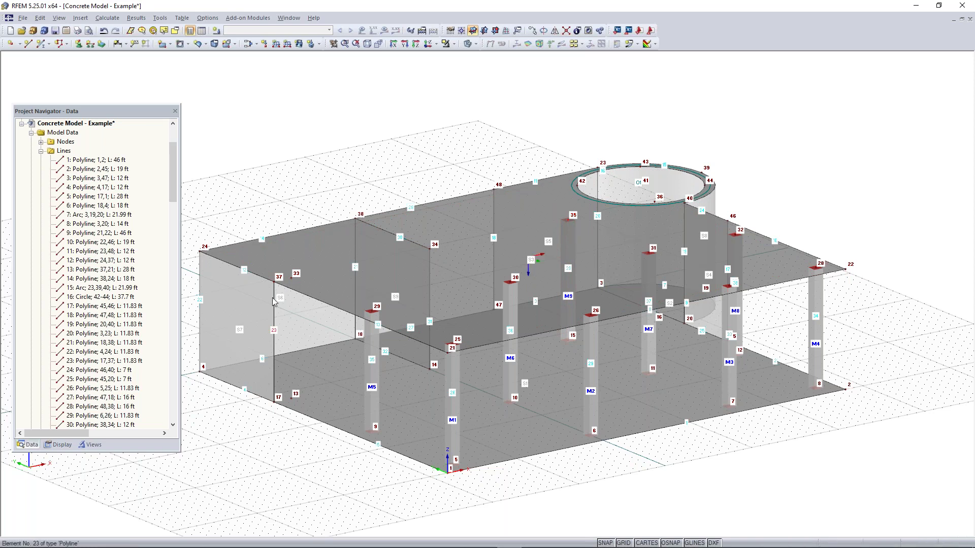
pyautogui.click(301, 206)
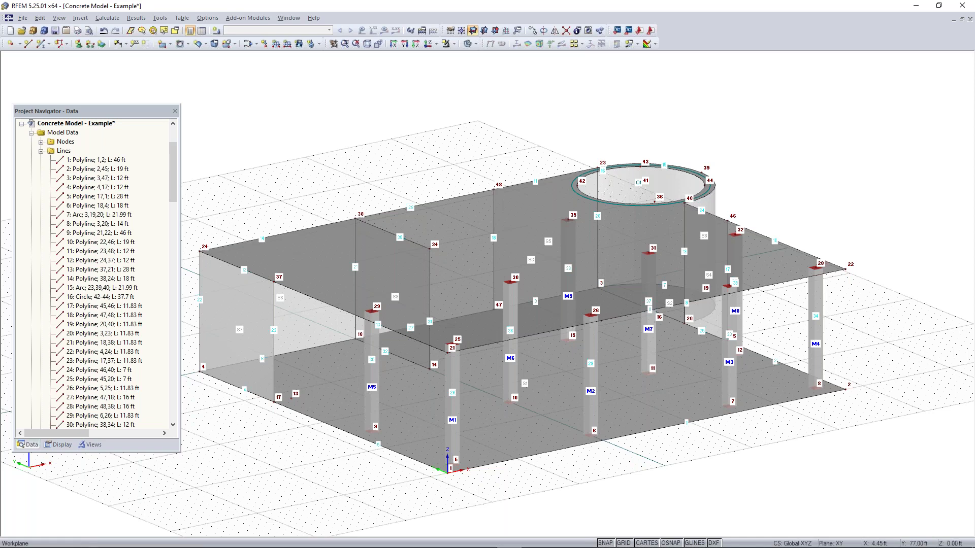
# Begin a new member with a solid rectangular cross-section, 12 in wide by 12 in high, in 4000 psi concrete
pyautogui.click(42, 45)
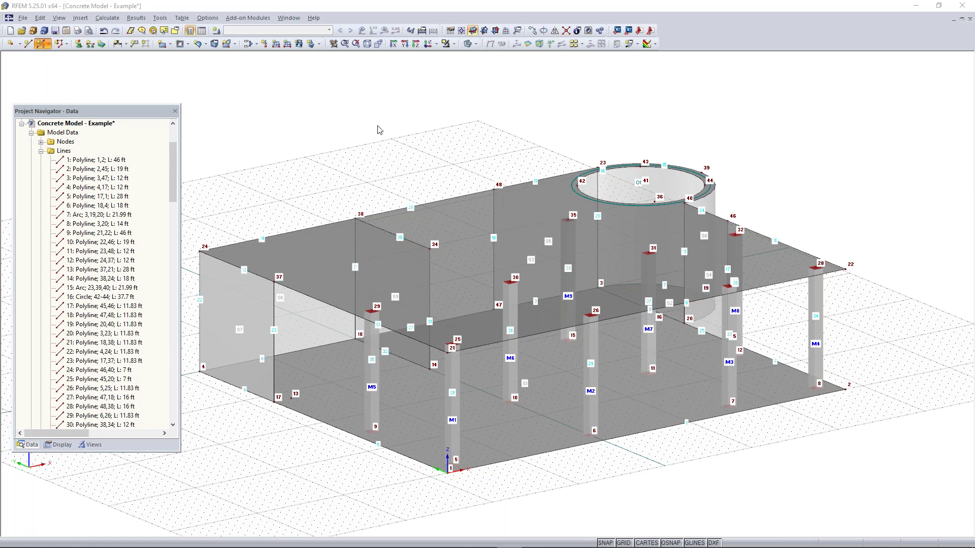
pyautogui.click(394, 124)
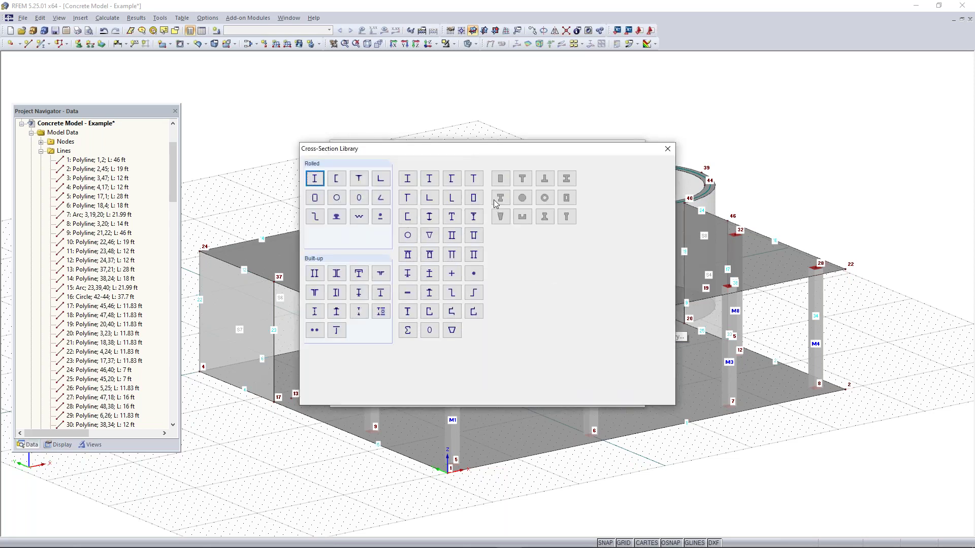
pyautogui.click(503, 181)
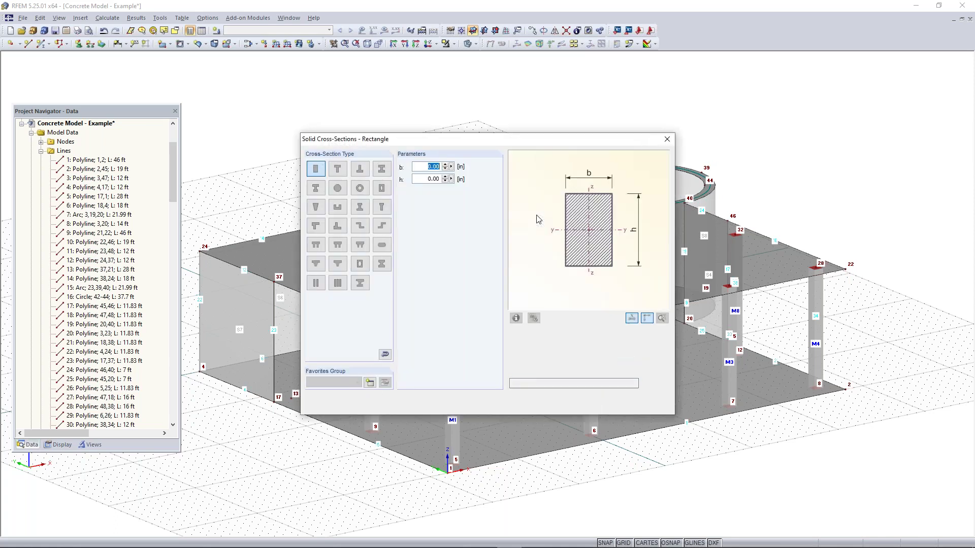
pyautogui.write('12')
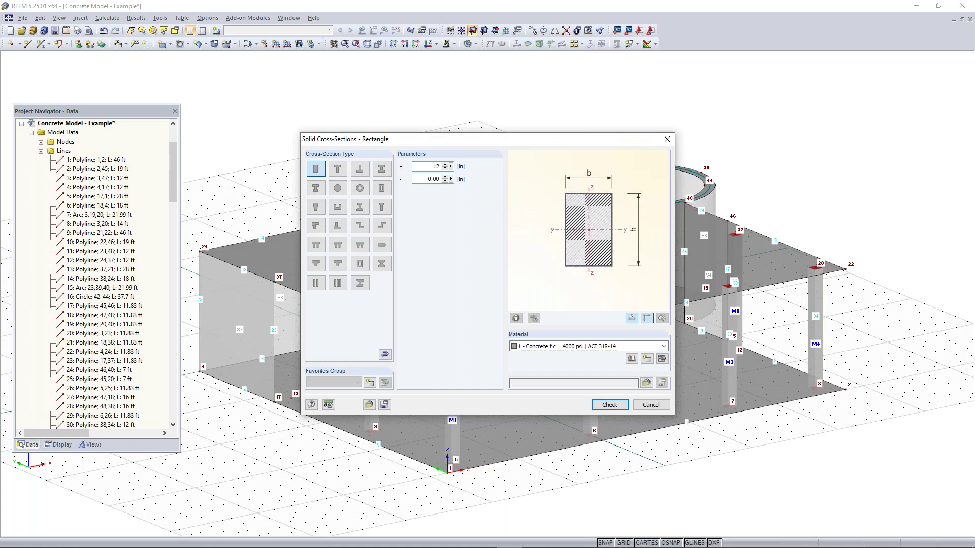
pyautogui.write('12')
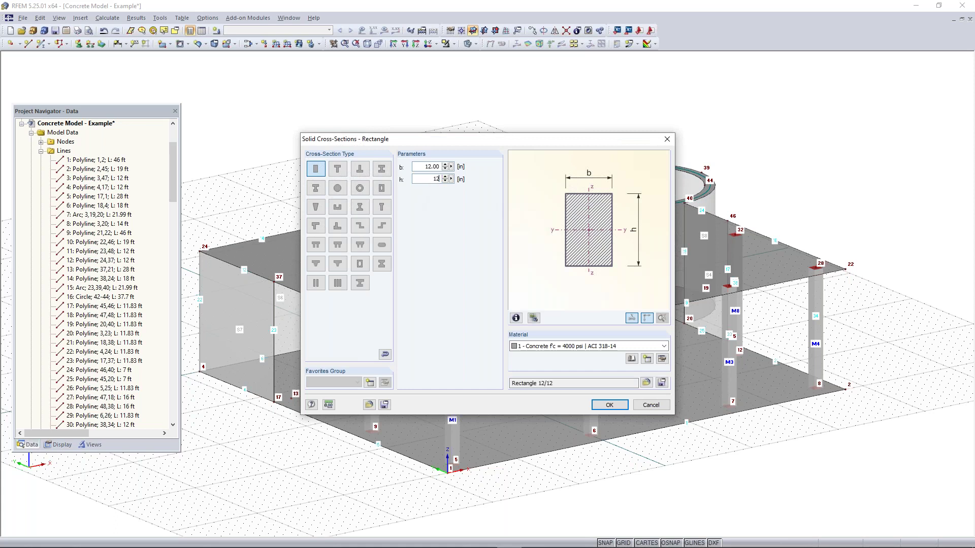
pyautogui.click(610, 404)
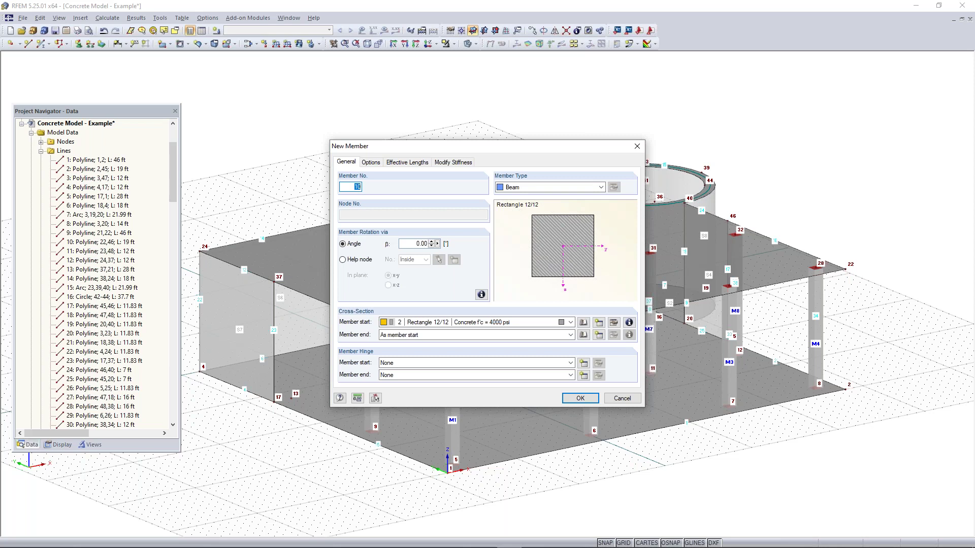
# Make the new member a rib on the +z side of the surface with L/8 integration widths on both sides, and confirm the member
pyautogui.click(561, 188)
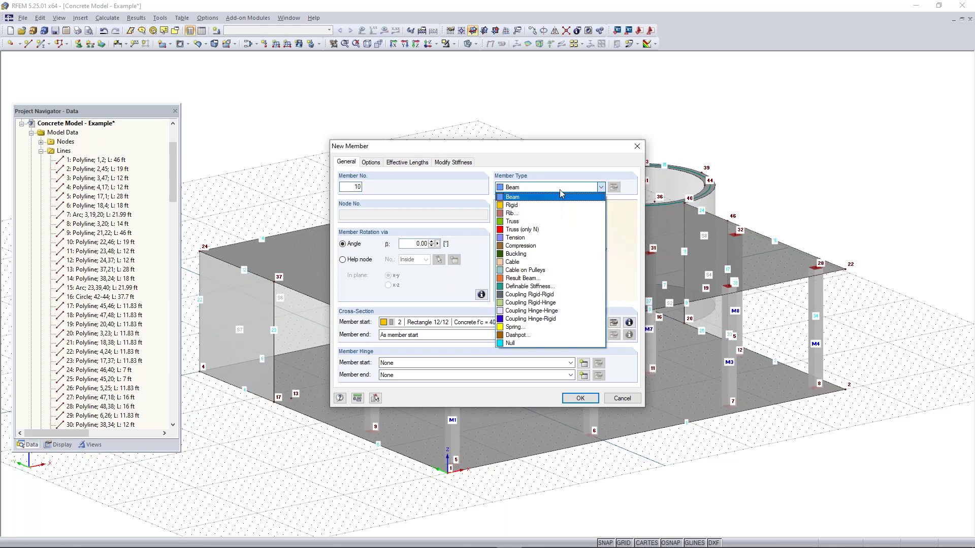
pyautogui.click(527, 214)
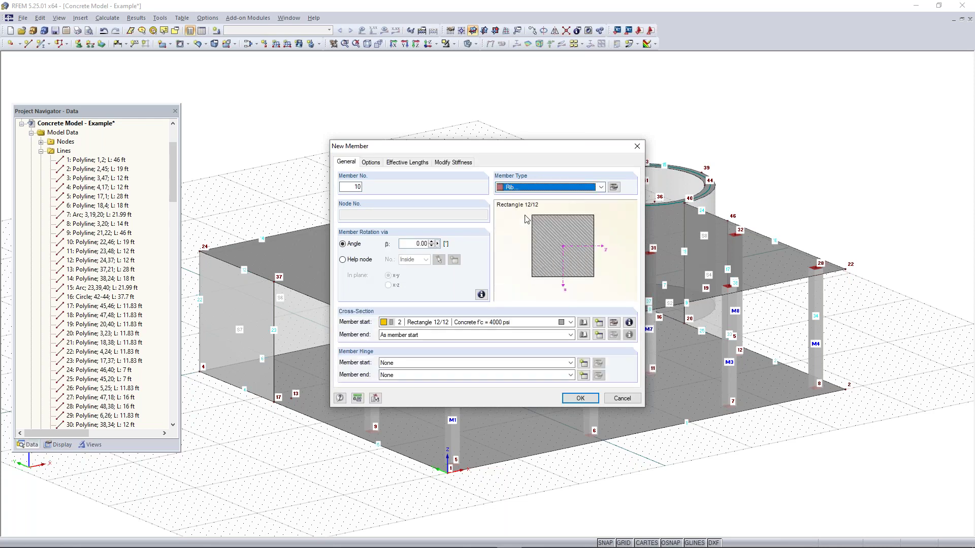
pyautogui.click(614, 188)
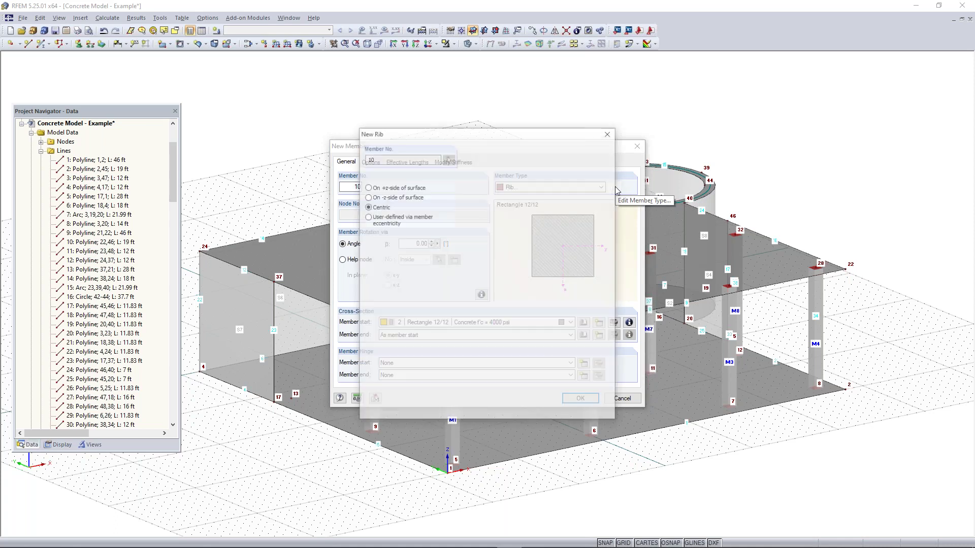
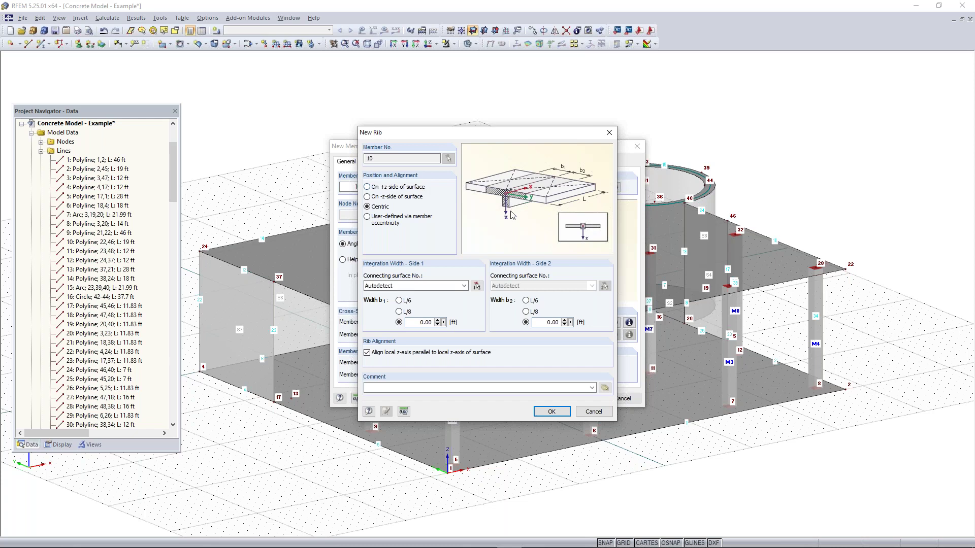
pyautogui.click(367, 186)
pyautogui.click(400, 311)
pyautogui.click(527, 312)
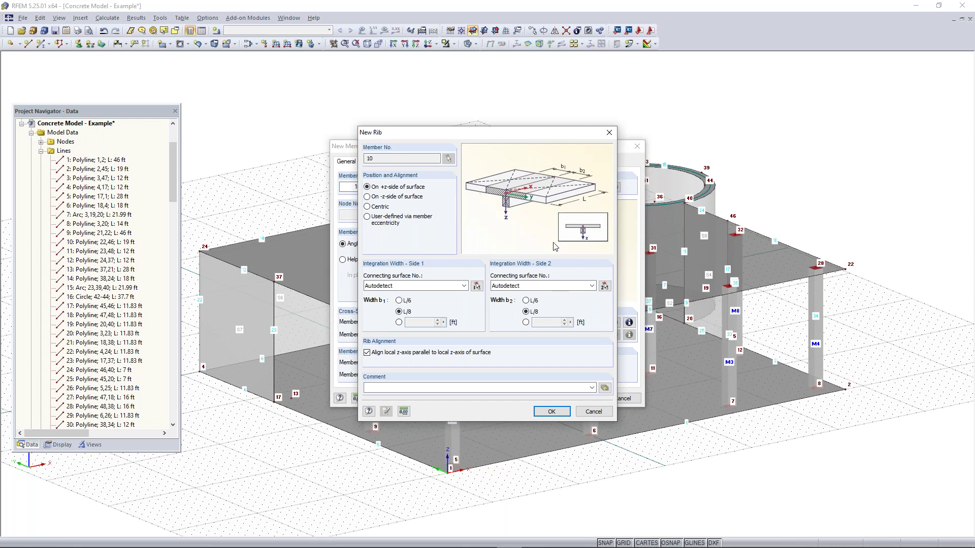
pyautogui.click(551, 411)
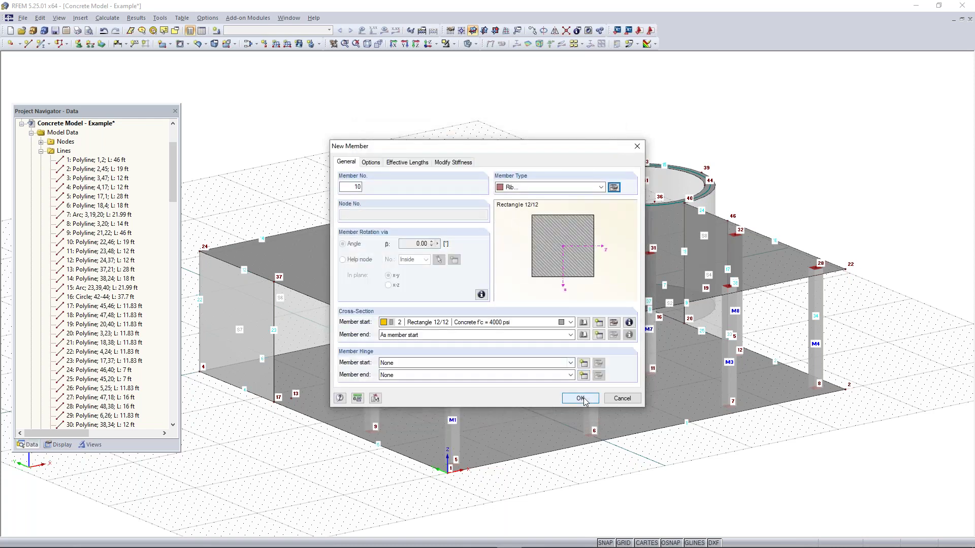
pyautogui.click(584, 401)
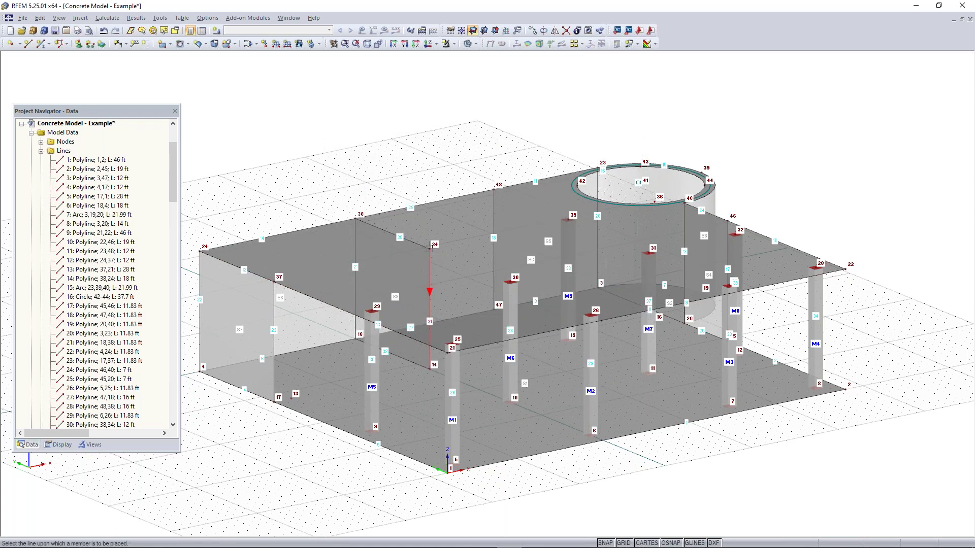
# Try placing the rib on the vertical wall line between nodes 34 and 14, and undo the placement
pyautogui.click(430, 249)
pyautogui.press('Escape')
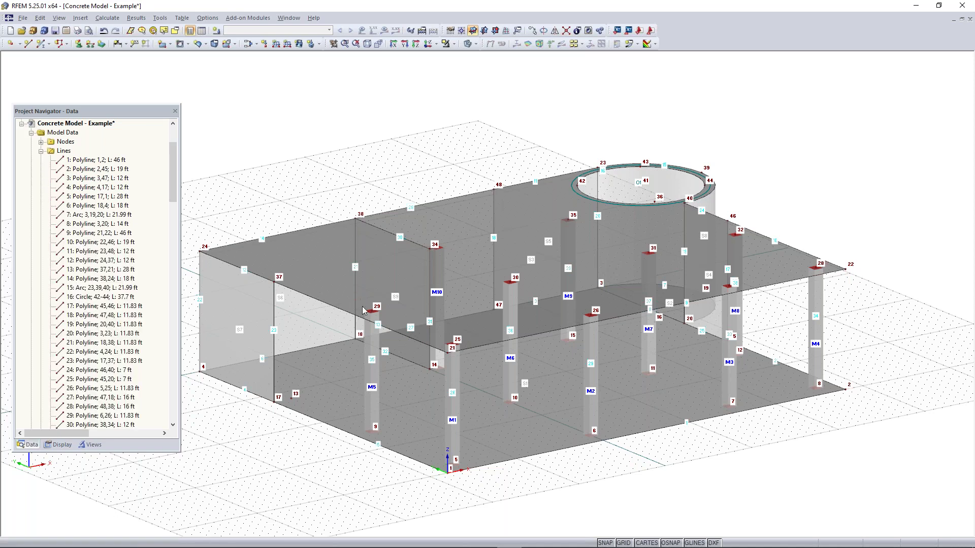
pyautogui.hotkey('ctrl', 'z')
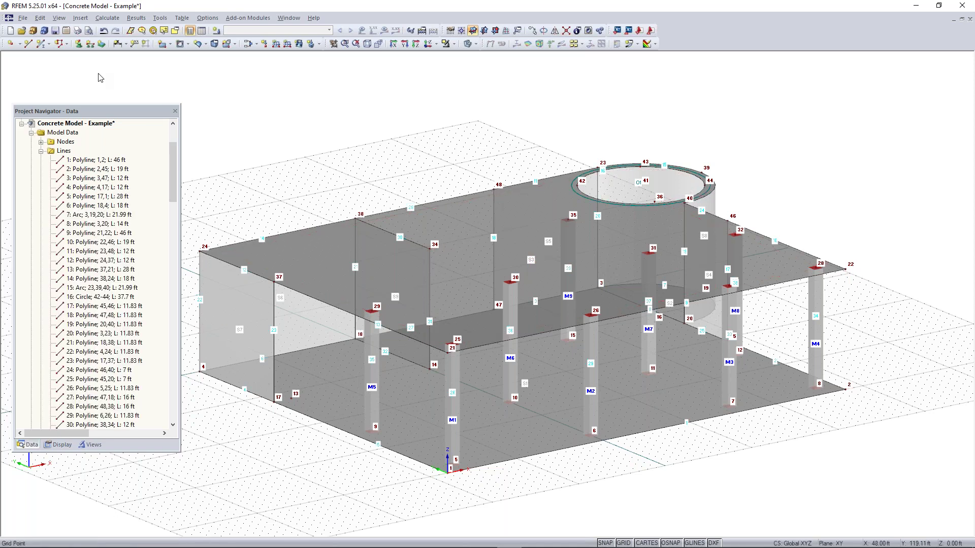
pyautogui.click(43, 44)
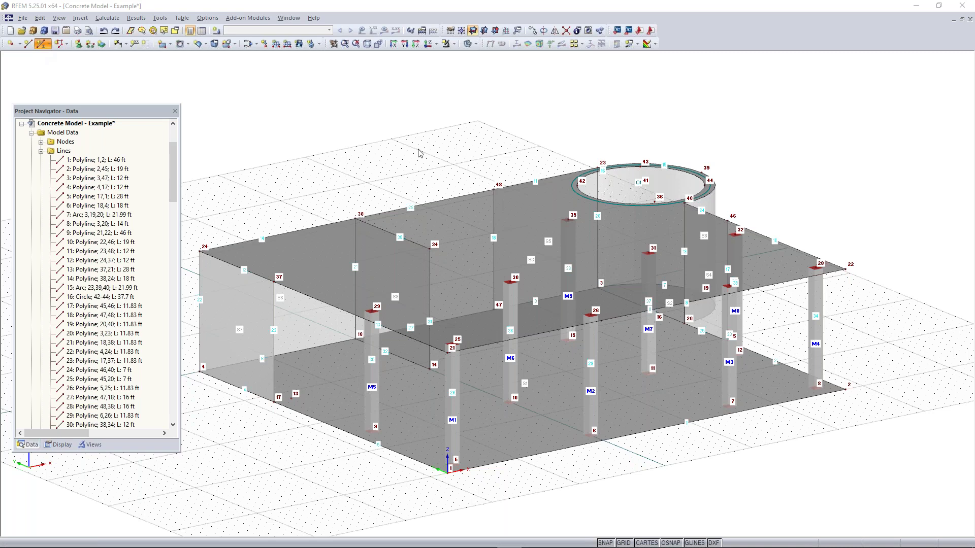
pyautogui.click(581, 164)
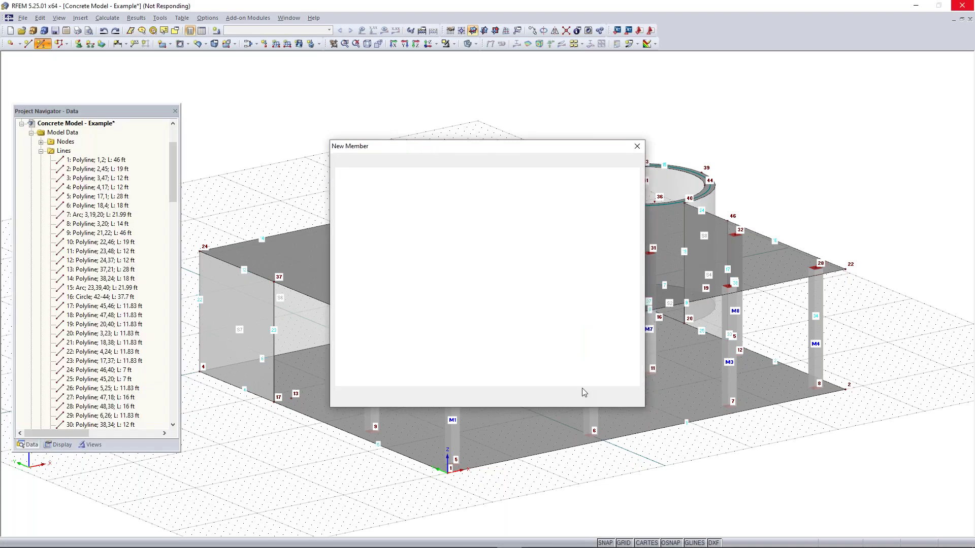
pyautogui.click(580, 398)
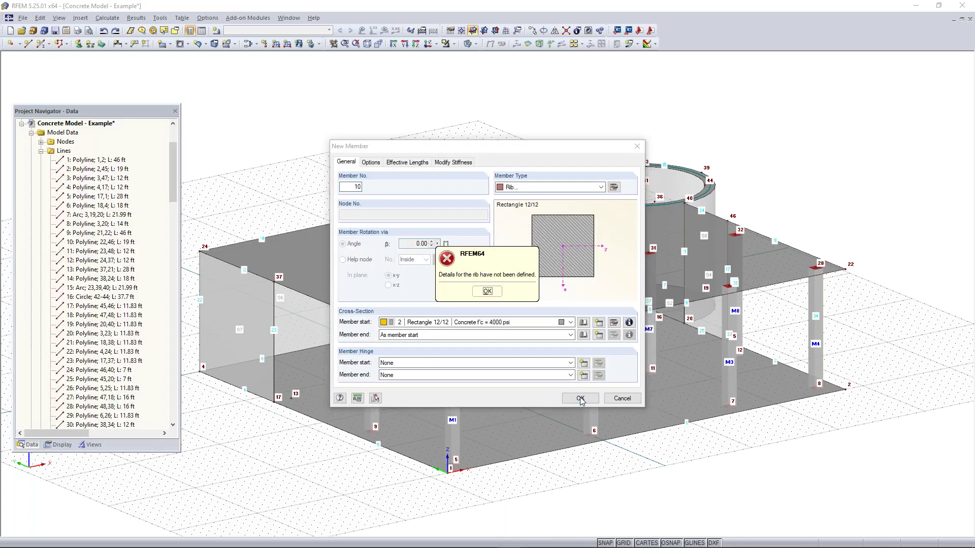
pyautogui.click(486, 292)
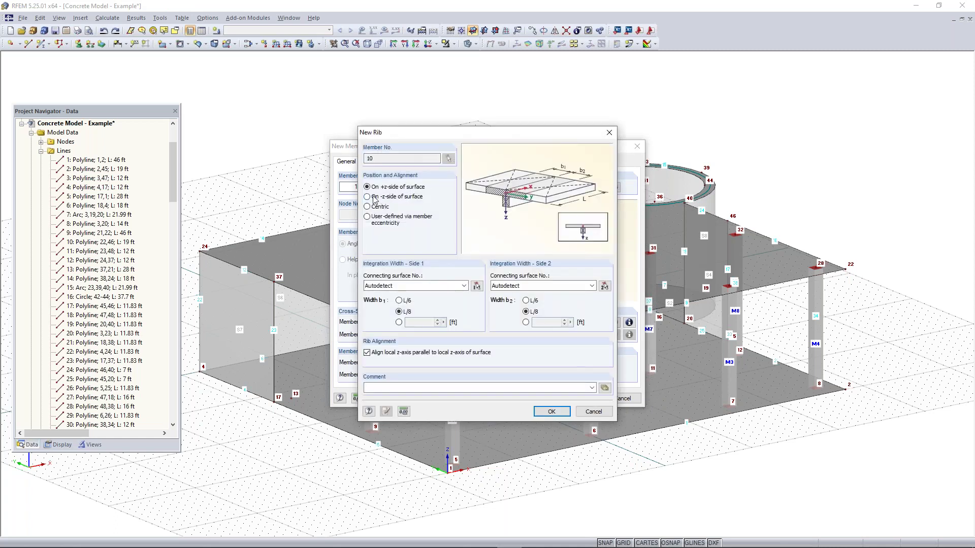
pyautogui.click(551, 411)
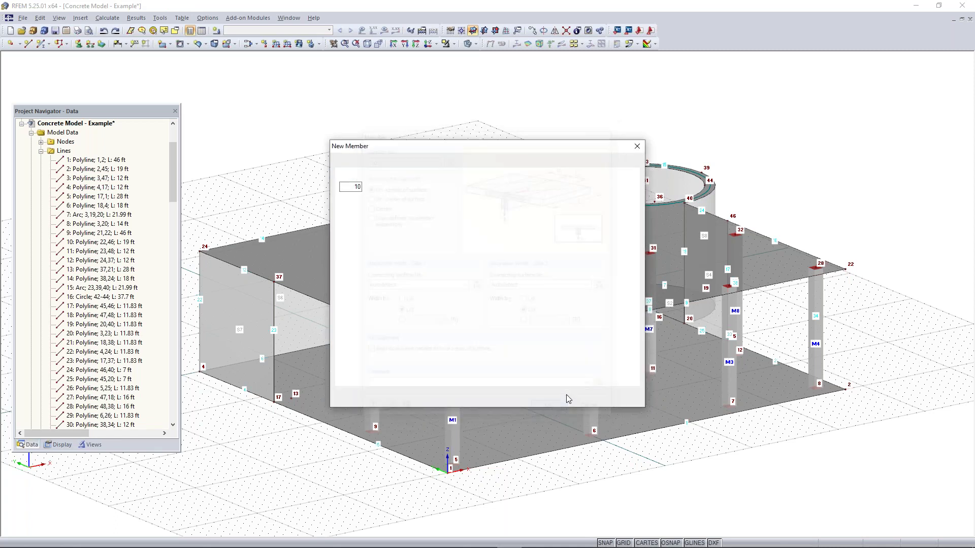
pyautogui.click(569, 403)
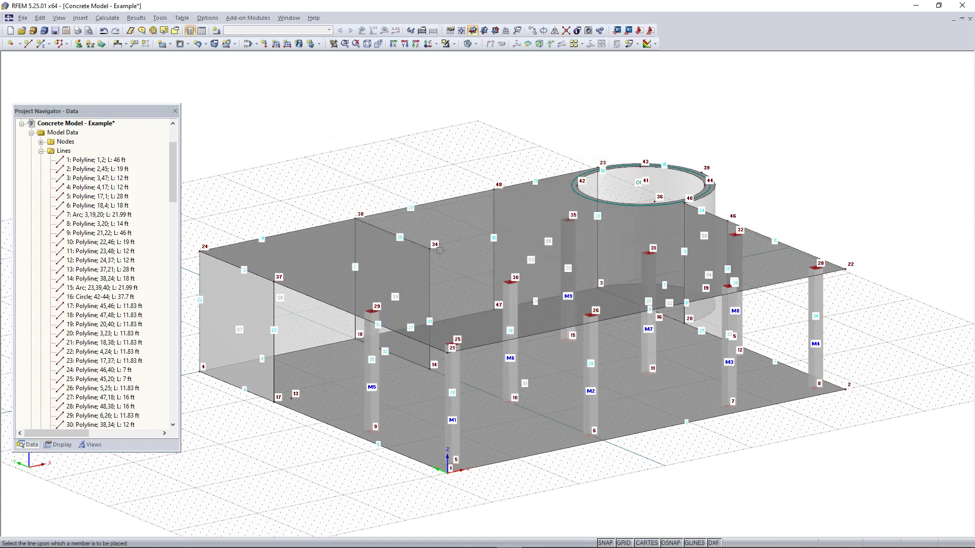
# Place 12 x 12 in beam members on the upper slab from node 37 to node 34 and between nodes 35 and 34
pyautogui.click(41, 43)
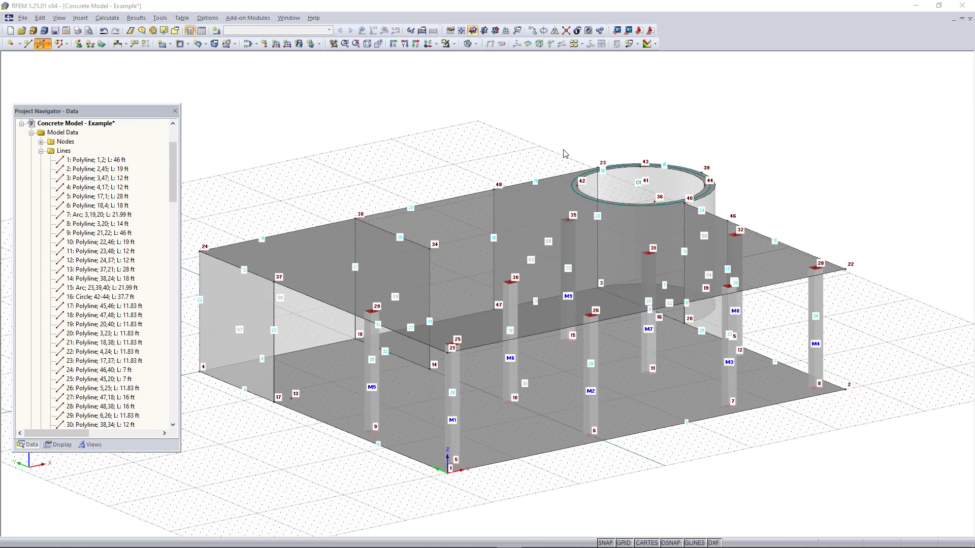
pyautogui.click(570, 187)
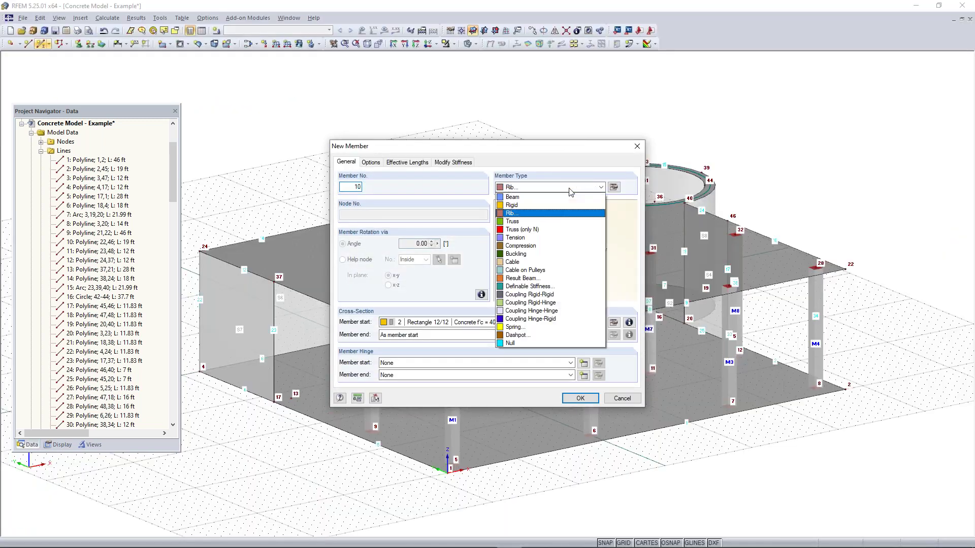
pyautogui.click(568, 197)
pyautogui.click(582, 400)
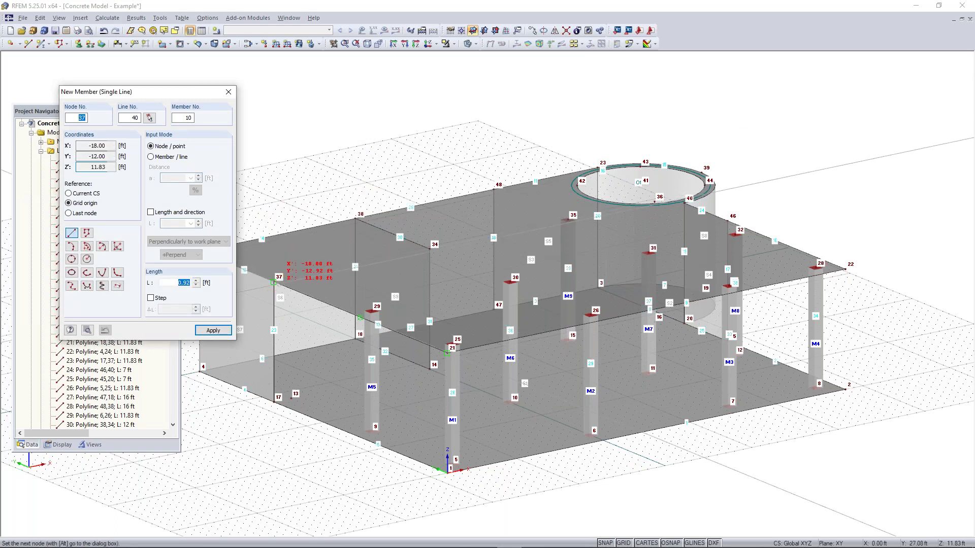
pyautogui.click(430, 247)
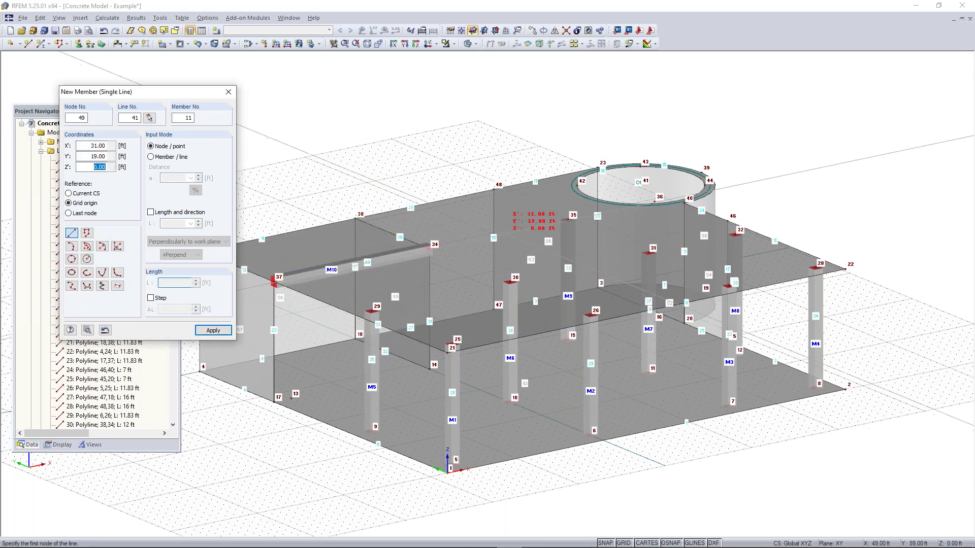
pyautogui.click(568, 220)
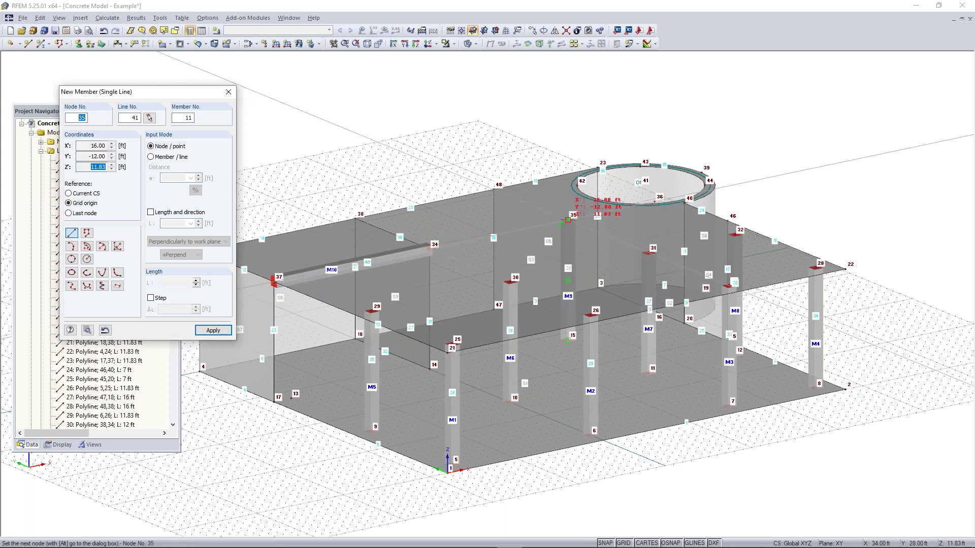
pyautogui.click(431, 246)
pyautogui.press('Escape')
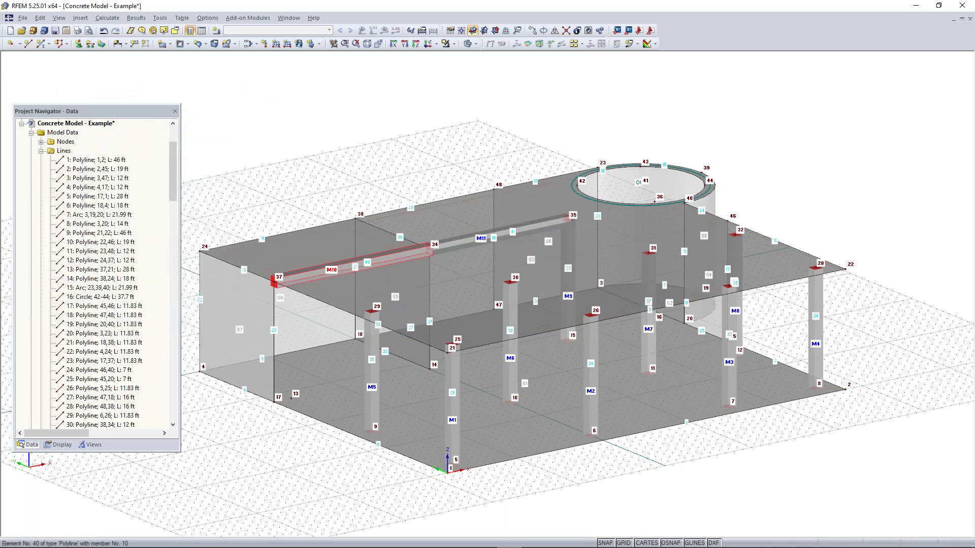
# Change members 10 and 11 to ribs on the +z side of the surface, with autodetected connecting surfaces and L/8 integration widths
pyautogui.doubleClick(455, 245)
pyautogui.click(601, 188)
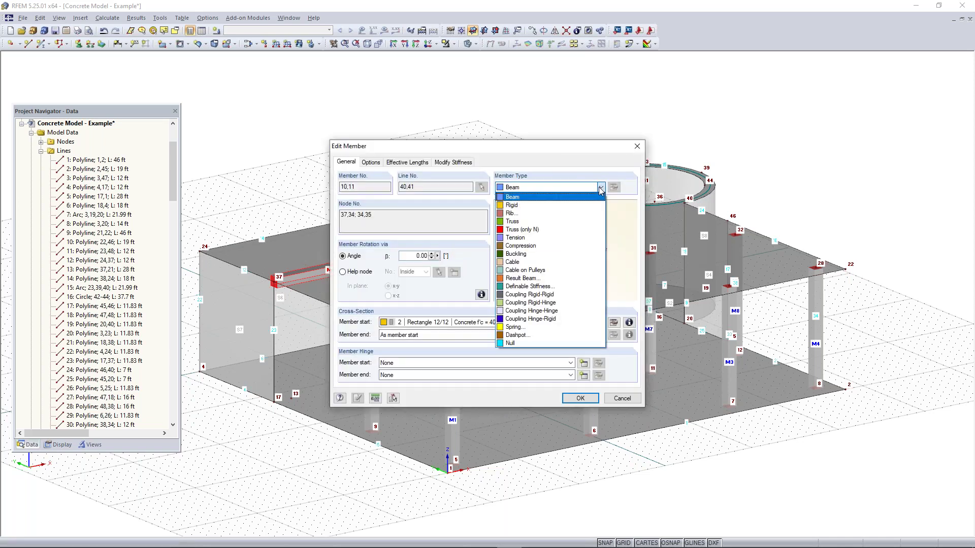
pyautogui.click(545, 217)
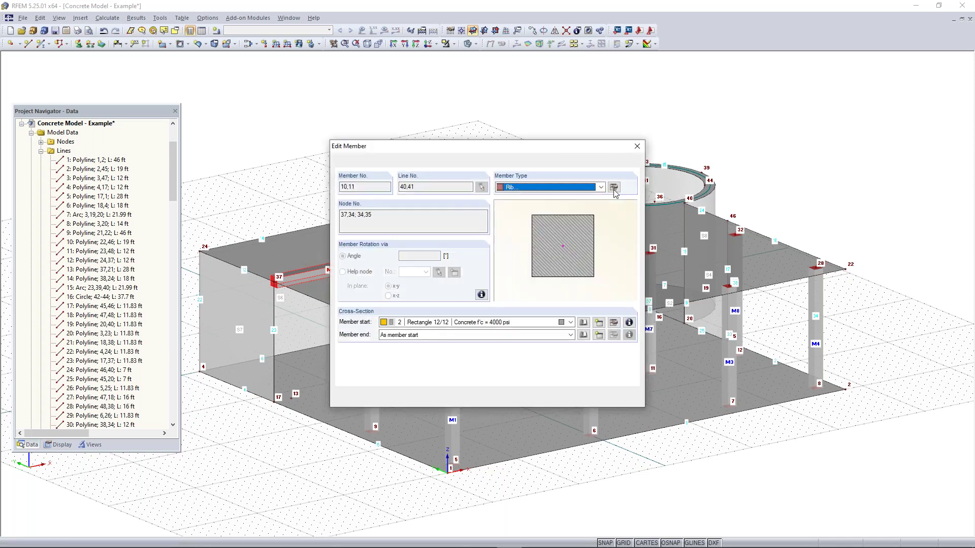
pyautogui.click(614, 189)
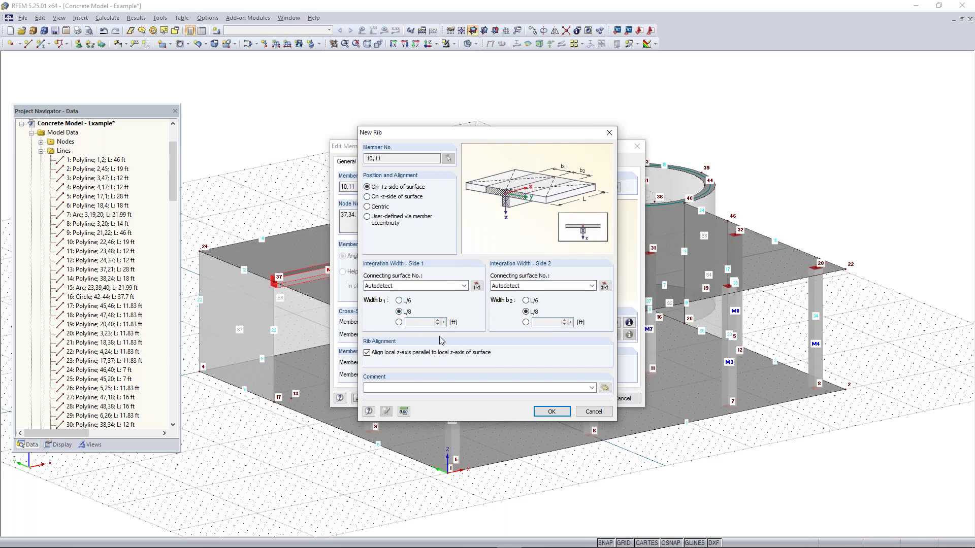
pyautogui.click(568, 411)
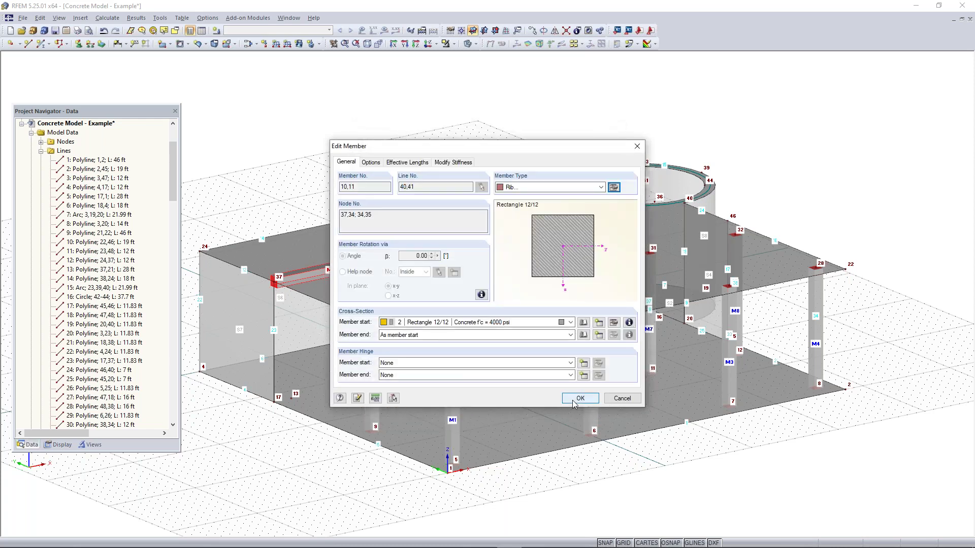
pyautogui.press('Return')
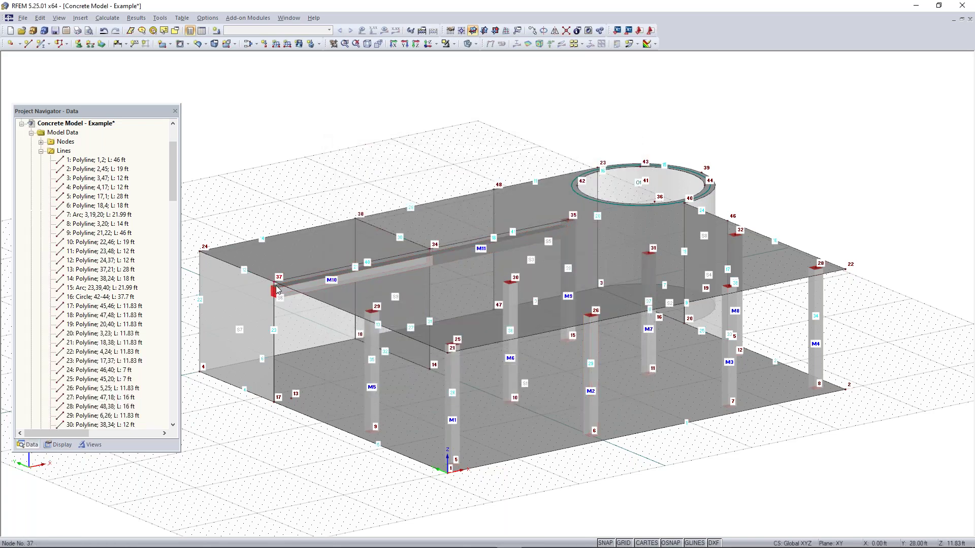
# Examine the rib beams below the upper slab and the wall surface between nodes 4 and 18
pyautogui.scroll(3, 291, 299)
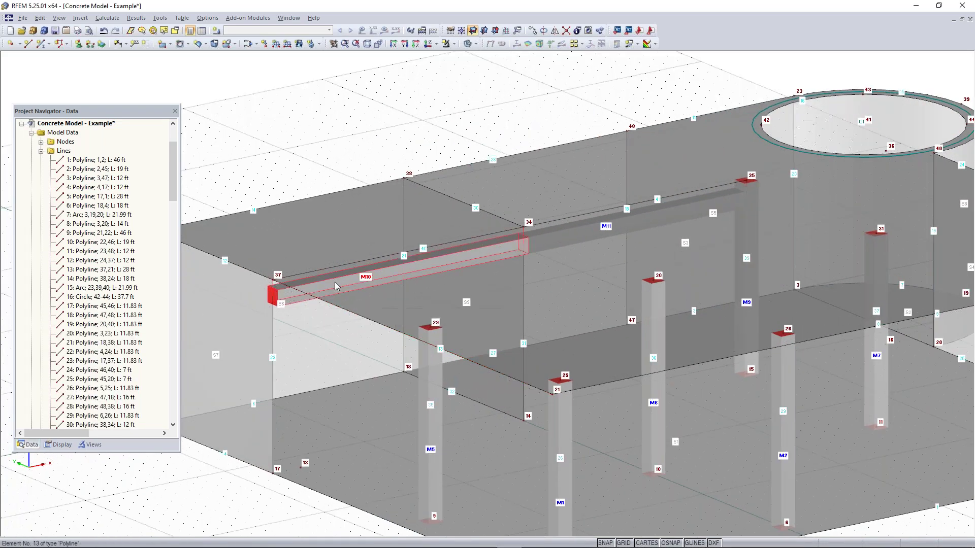
pyautogui.scroll(2, 273, 287)
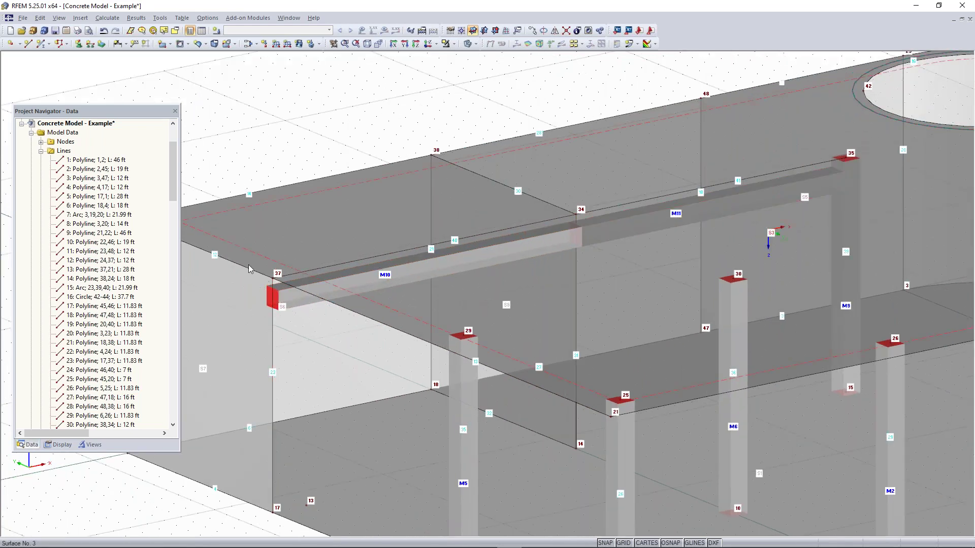
pyautogui.scroll(-1, 501, 304)
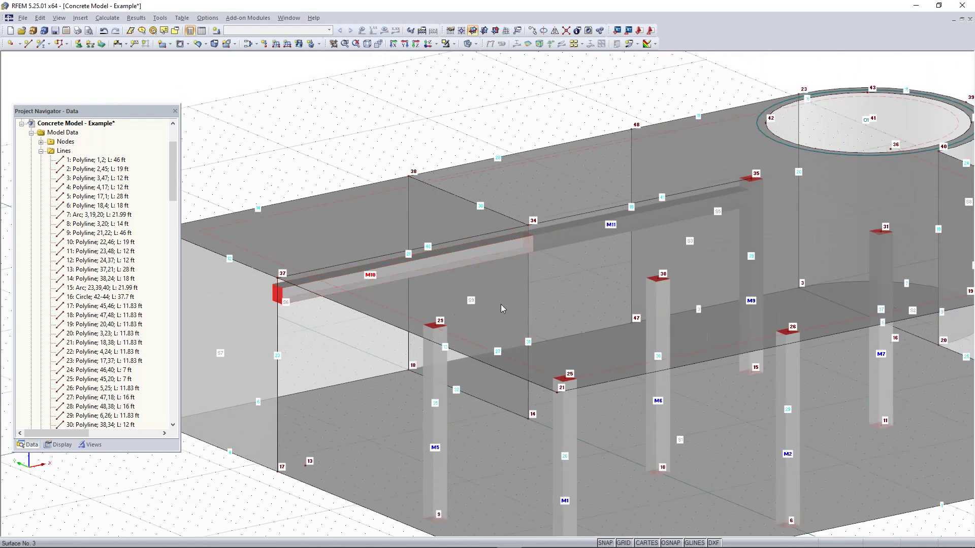
pyautogui.scroll(-1, 593, 263)
pyautogui.scroll(-1, 593, 263)
pyautogui.moveTo(627, 285); pyautogui.dragTo(550, 267, button='middle')
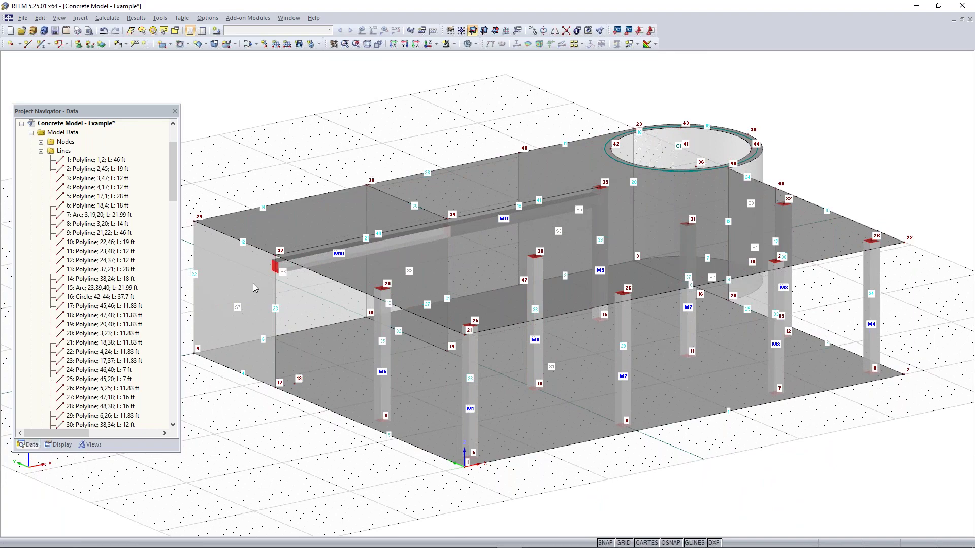
pyautogui.keyDown('ctrl'); pyautogui.moveTo(260, 385); pyautogui.dragTo(685, 319, button='middle'); pyautogui.keyUp('ctrl')
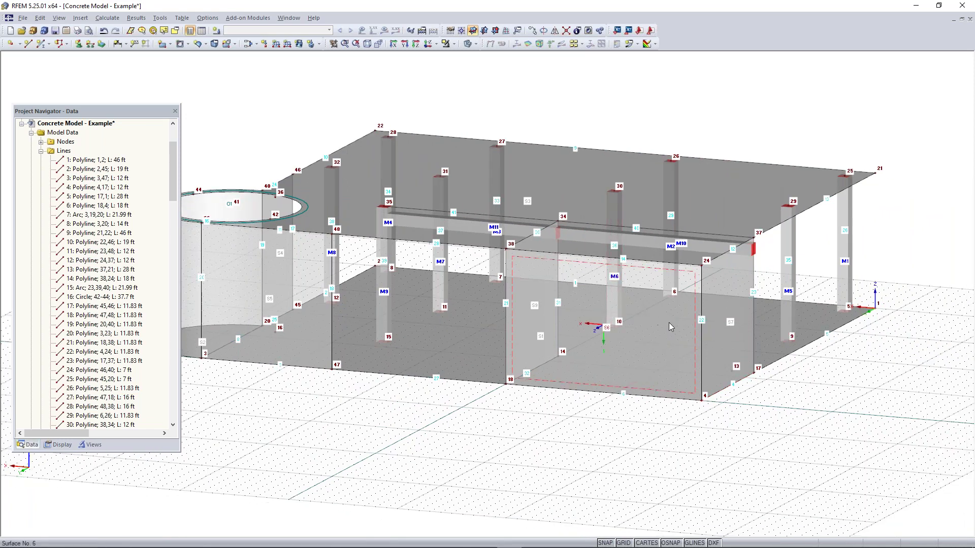
pyautogui.click(668, 322)
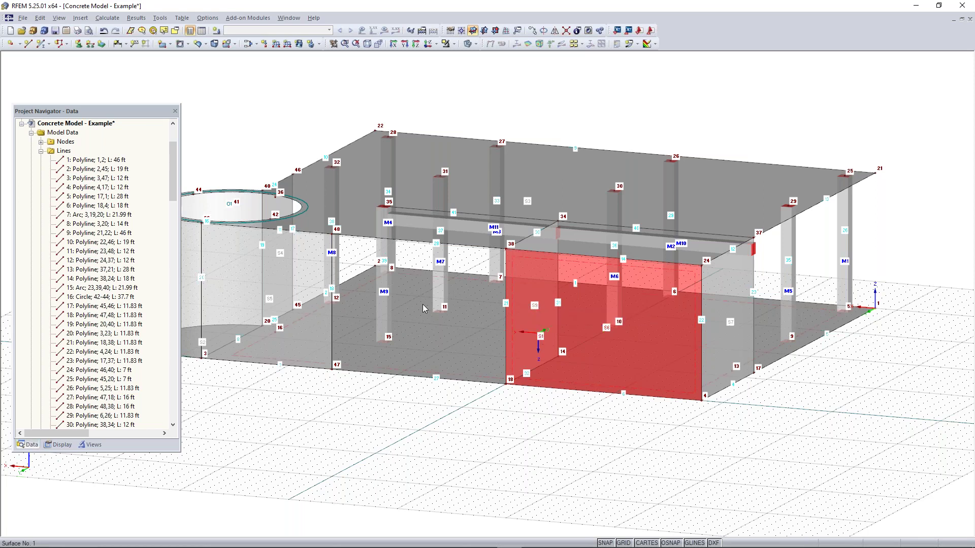
pyautogui.click(641, 447)
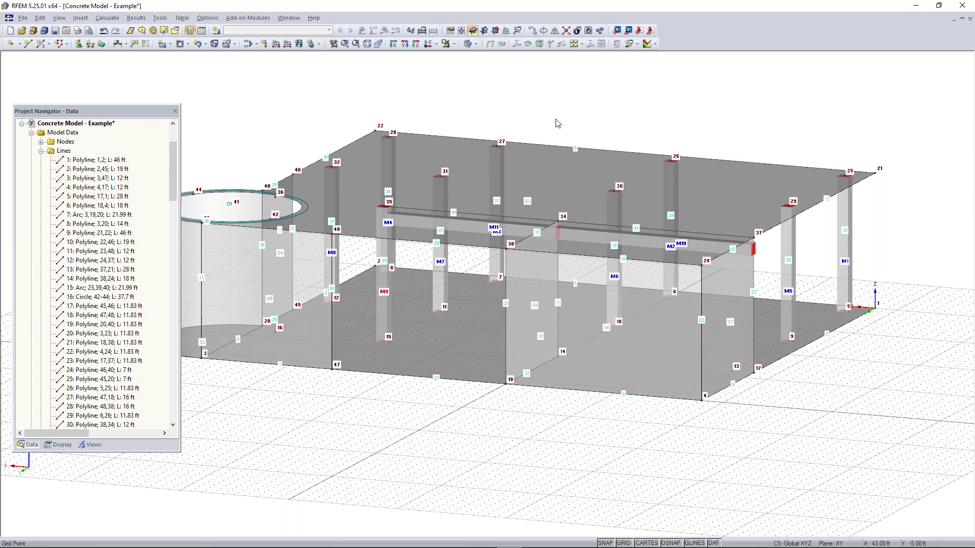
# Set the work plane to XZ with its origin at node 4
pyautogui.click(495, 30)
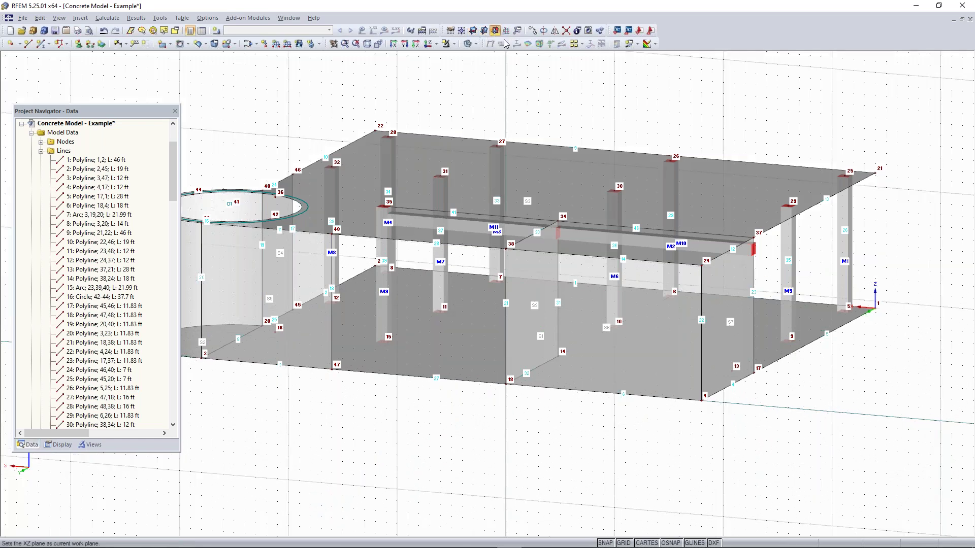
pyautogui.keyDown('ctrl'); pyautogui.moveTo(703, 421); pyautogui.dragTo(492, 404, button='middle'); pyautogui.keyUp('ctrl')
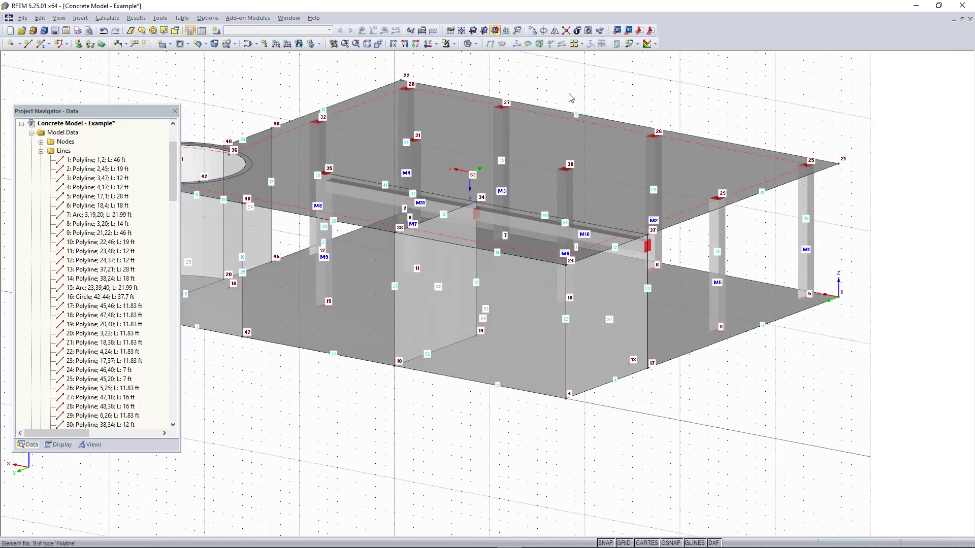
pyautogui.click(462, 32)
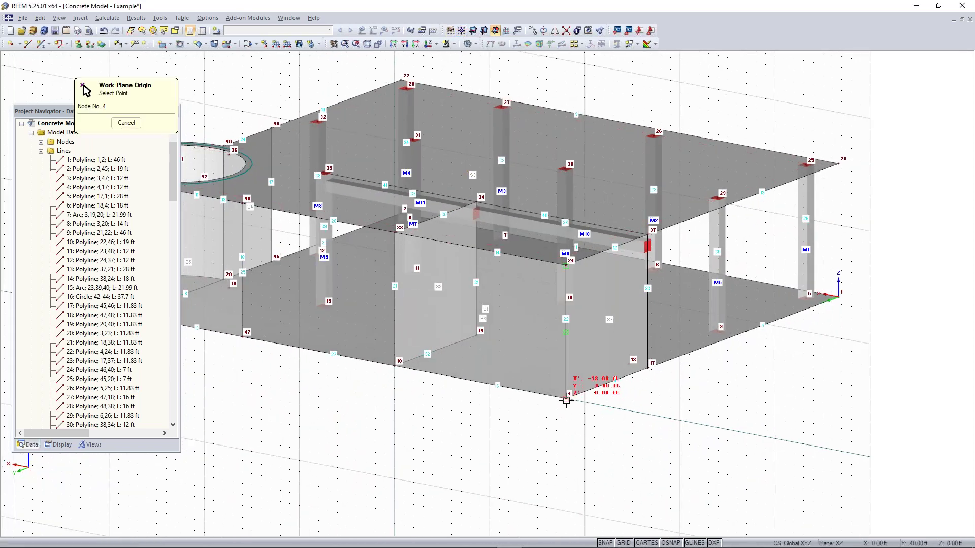
pyautogui.click(566, 398)
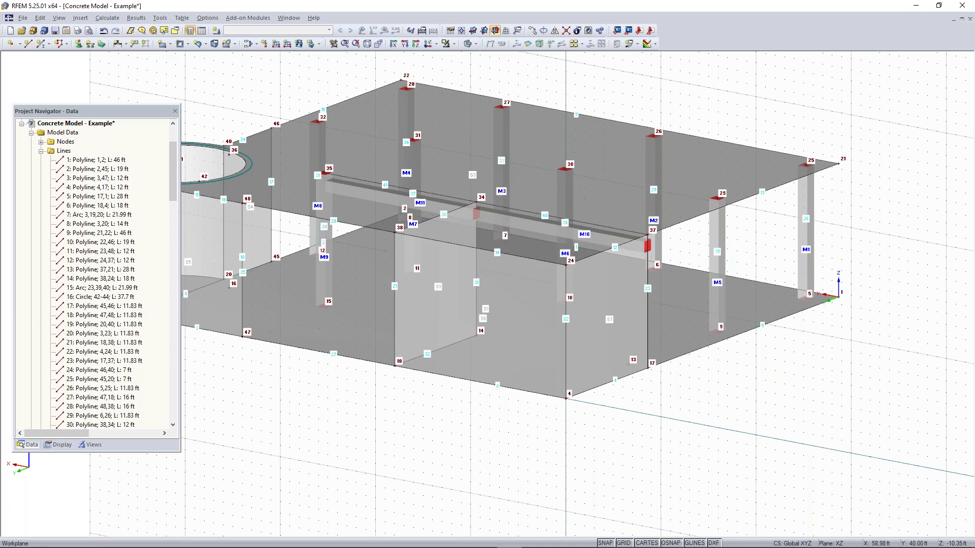
# Draw a rectangular opening in the wall between nodes 4 and 18, placing its second corner at X 14 ft, Z 8 ft
pyautogui.click(188, 45)
pyautogui.click(187, 47)
pyautogui.click(187, 47)
pyautogui.click(211, 56)
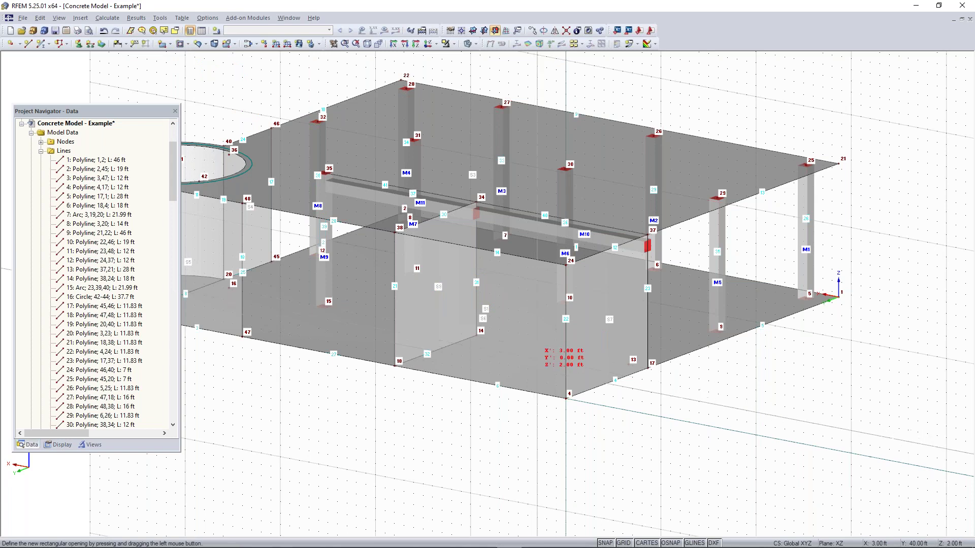
pyautogui.scroll(1, 537, 367)
pyautogui.scroll(1, 538, 366)
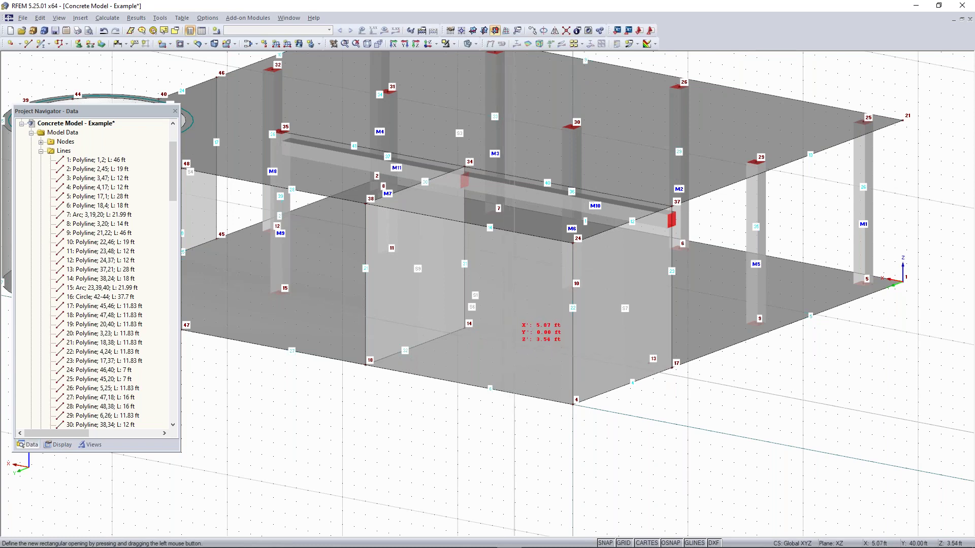
pyautogui.click(515, 353)
pyautogui.scroll(3, 416, 247)
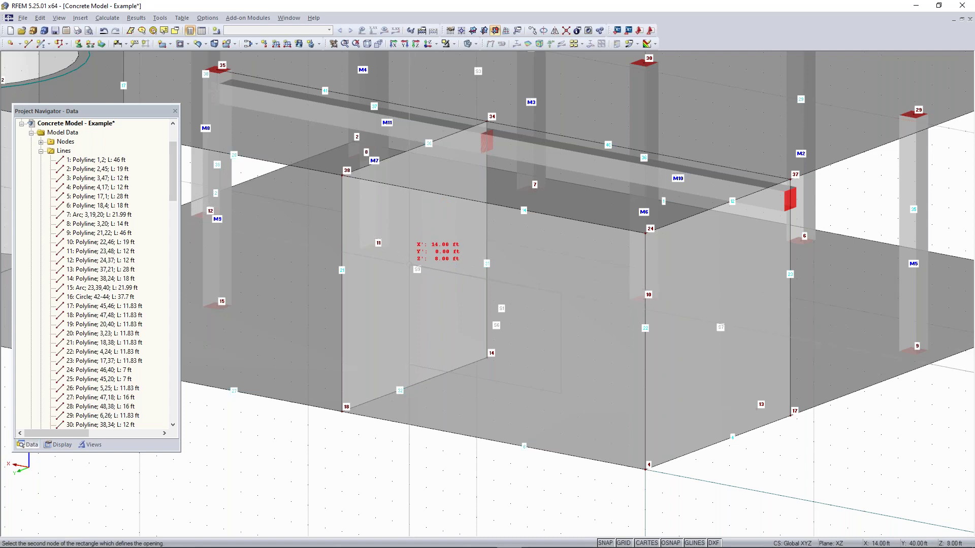
pyautogui.click(409, 265)
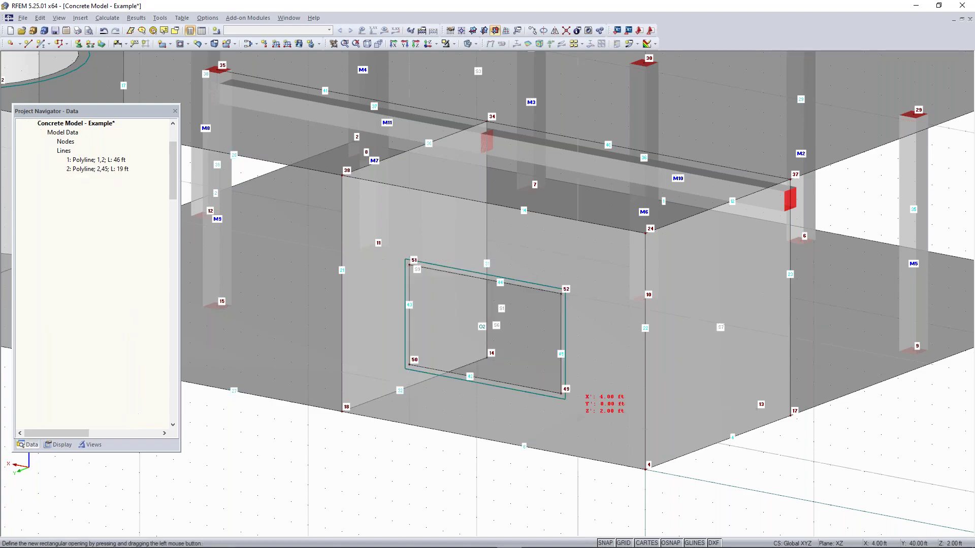
# Return the work plane to the XY plane
pyautogui.scroll(-3, 513, 467)
pyautogui.keyDown('ctrl'); pyautogui.moveTo(536, 440); pyautogui.dragTo(359, 435, button='middle'); pyautogui.keyUp('ctrl')
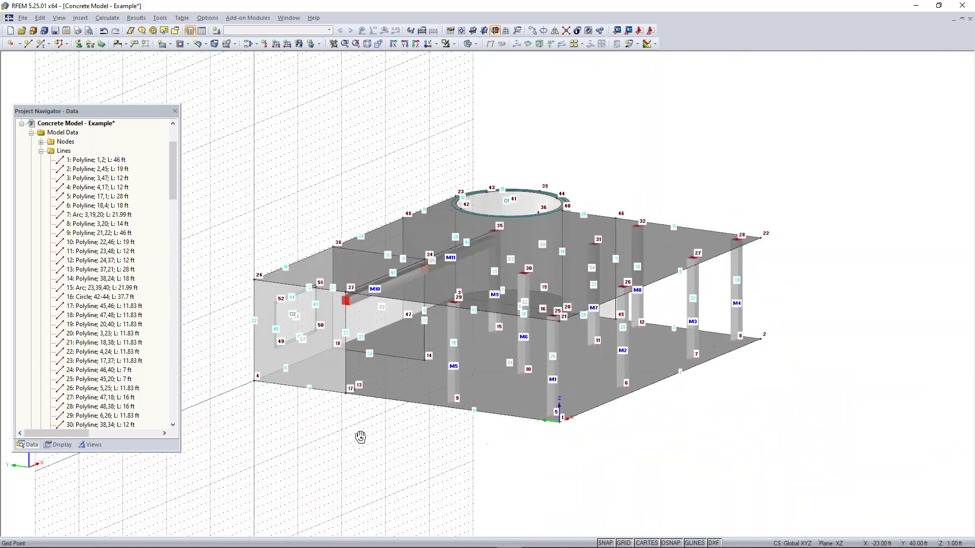
pyautogui.click(473, 30)
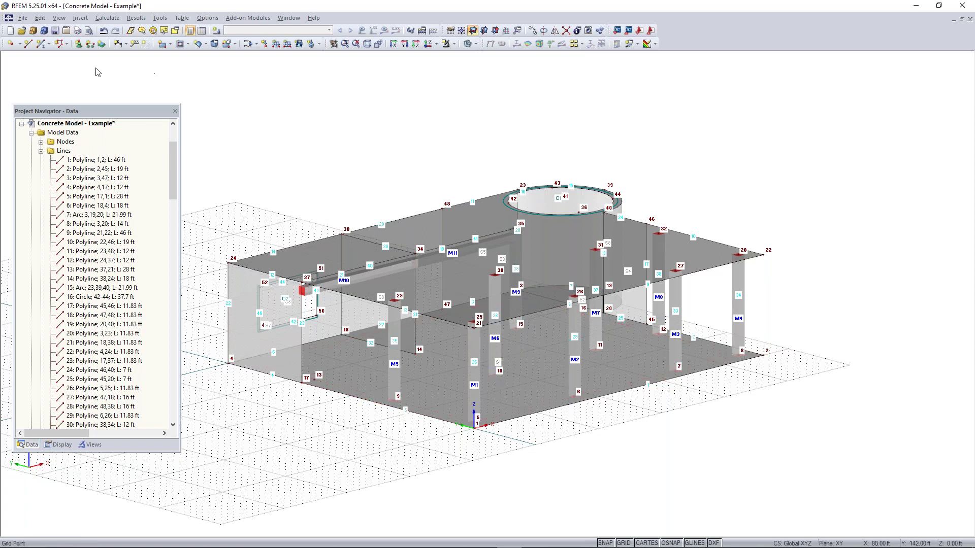
# Define a new line support in global axes that fixes only displacement in Z, leaving X, Y and all rotations free
pyautogui.click(90, 45)
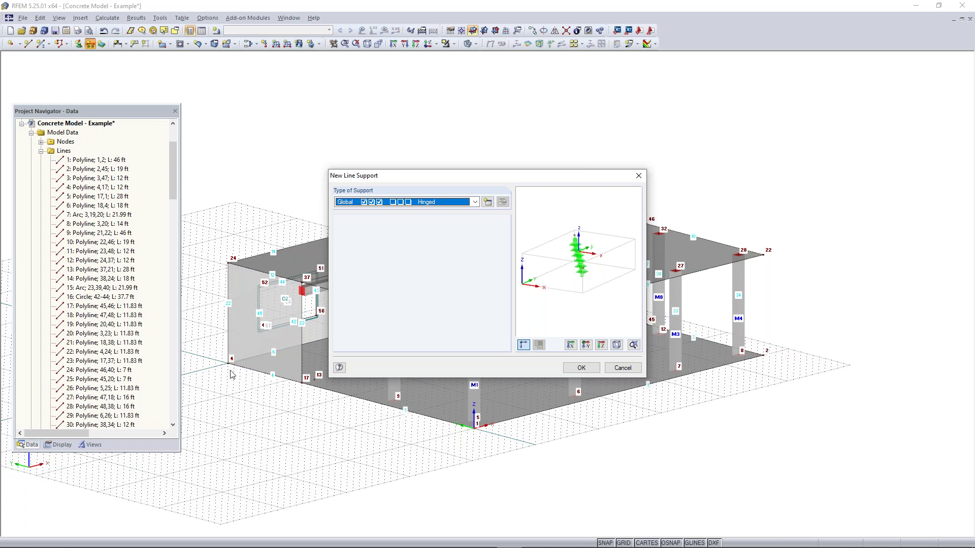
pyautogui.click(488, 202)
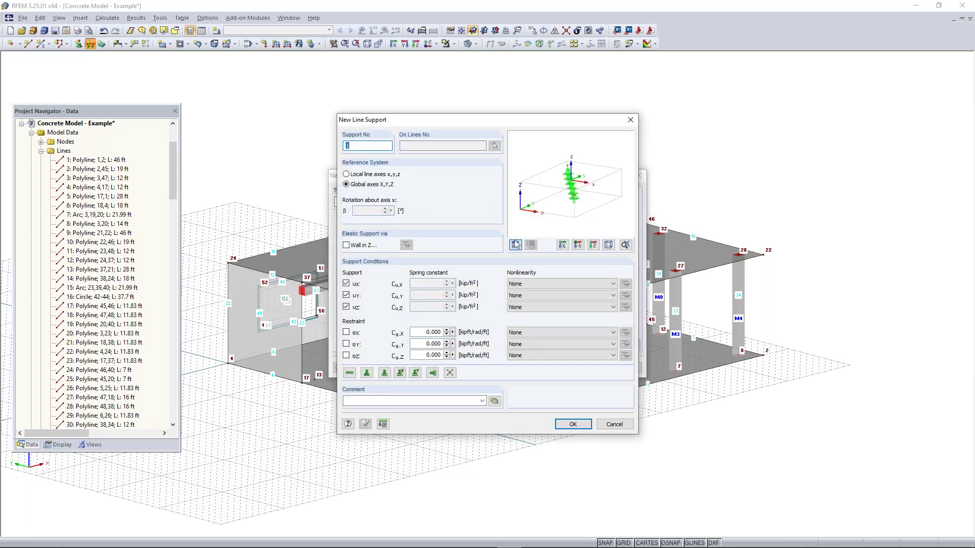
pyautogui.click(348, 356)
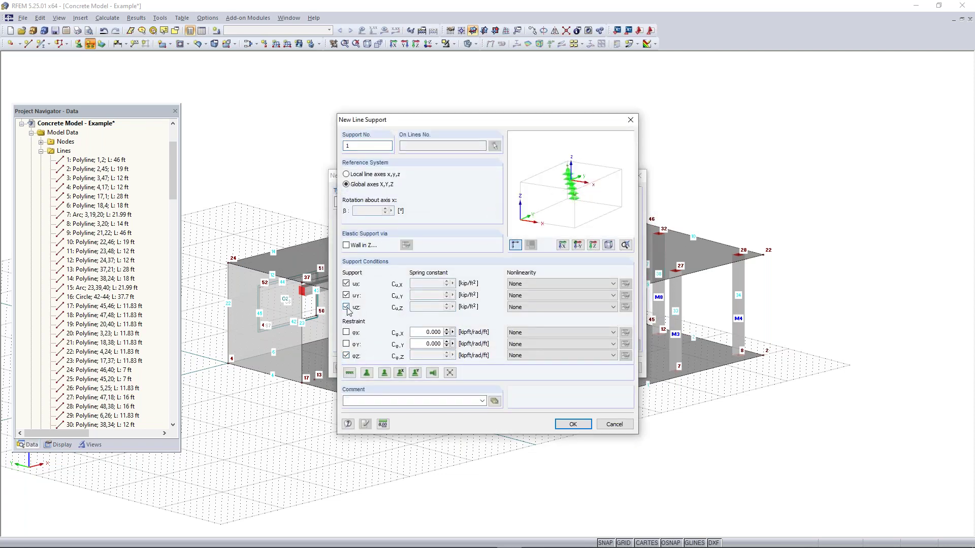
pyautogui.click(346, 355)
pyautogui.click(347, 295)
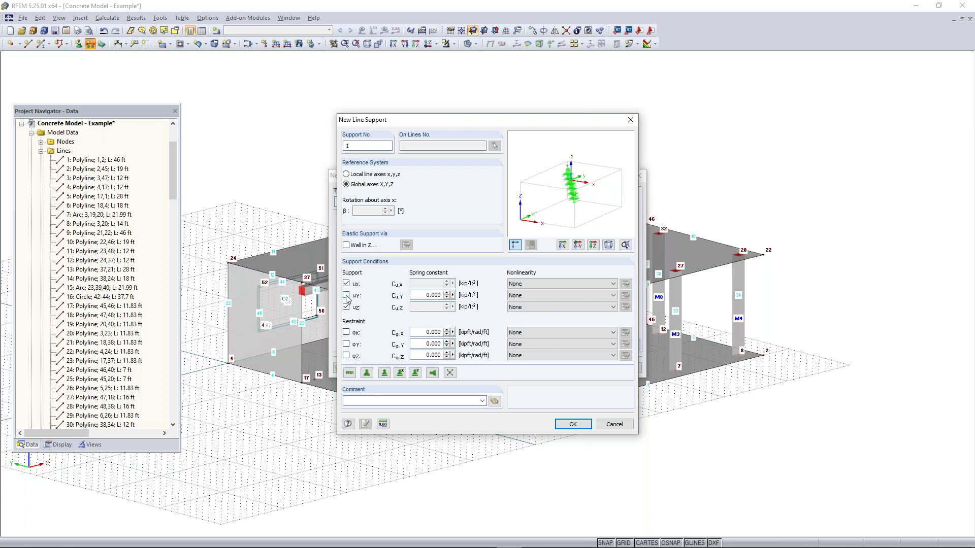
pyautogui.click(347, 285)
pyautogui.click(347, 285)
pyautogui.click(346, 284)
pyautogui.moveTo(422, 285); pyautogui.dragTo(476, 286)
pyautogui.click(428, 283)
pyautogui.click(572, 424)
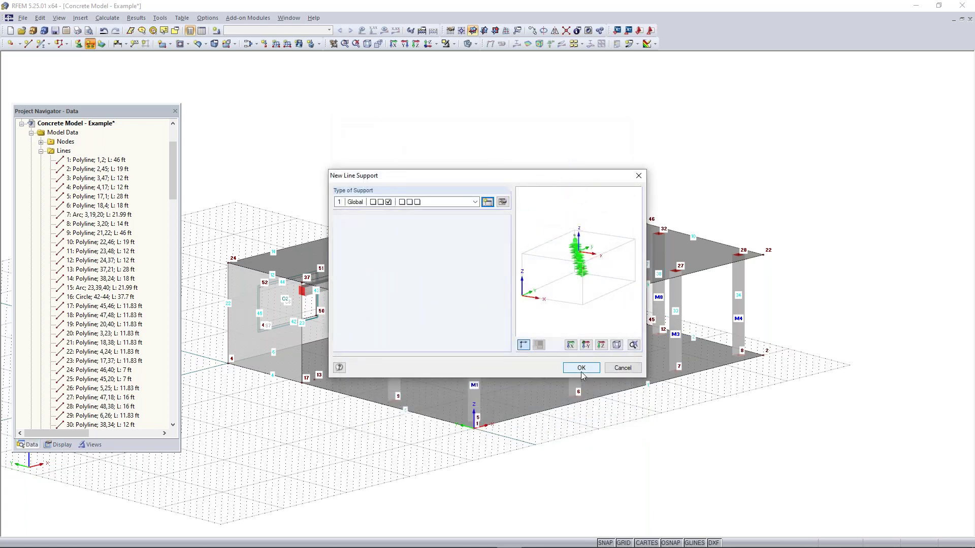
pyautogui.click(581, 369)
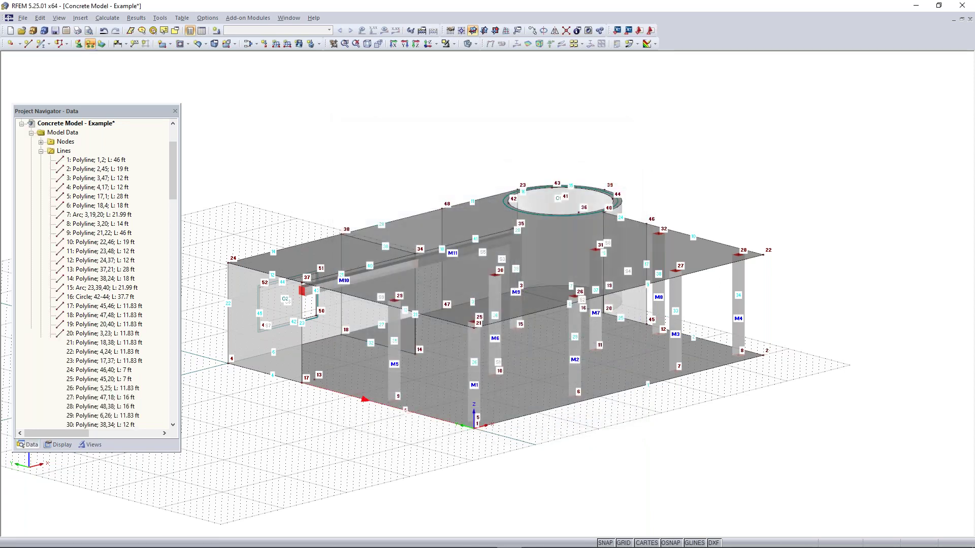
# Assign the line support to the lower slab's edge lines between nodes 17 and 1 and between nodes 4 and 17
pyautogui.click(324, 388)
pyautogui.click(276, 373)
pyautogui.press('Escape')
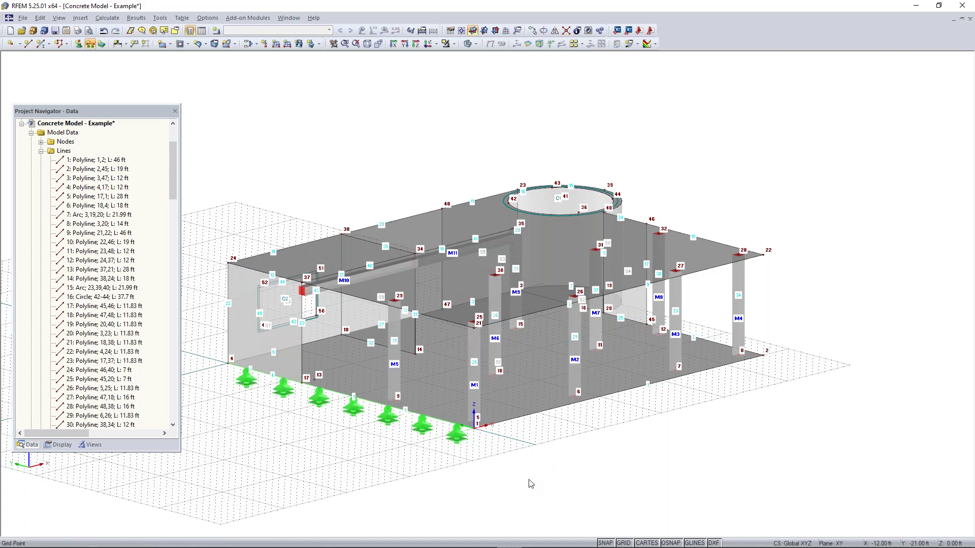
# Select lower slab surfaces 1 and 2 together and open both for editing
pyautogui.keyDown('ctrl'); pyautogui.moveTo(620, 428); pyautogui.dragTo(540, 443, button='middle'); pyautogui.keyUp('ctrl')
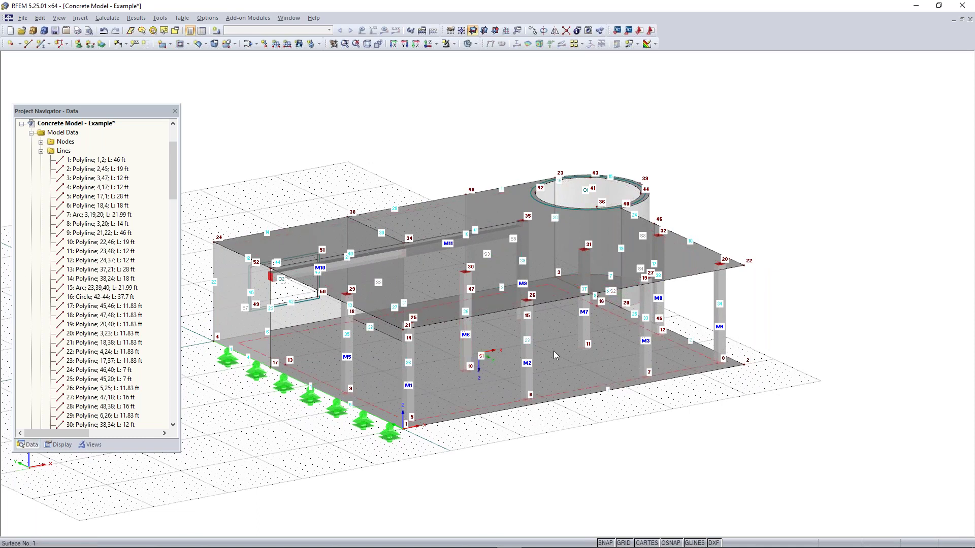
pyautogui.click(42, 151)
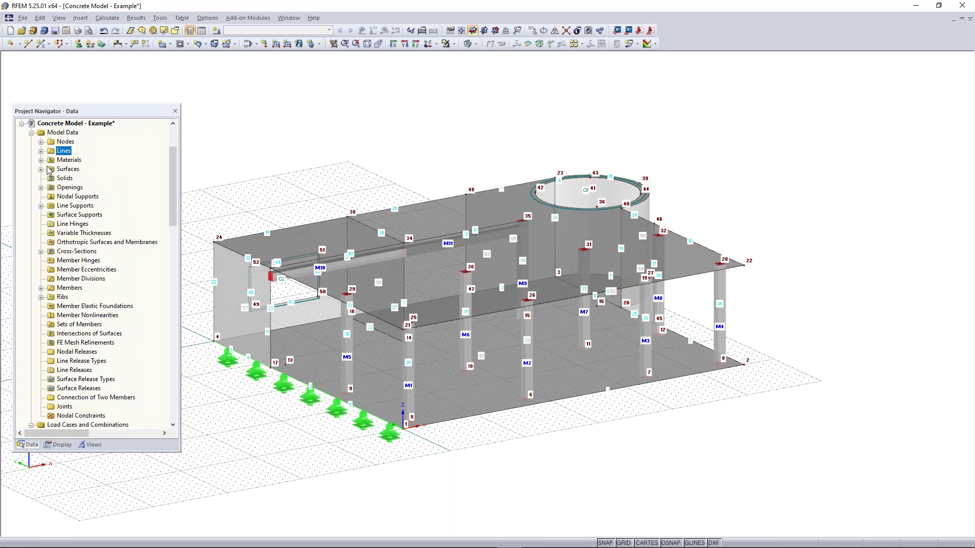
pyautogui.click(41, 170)
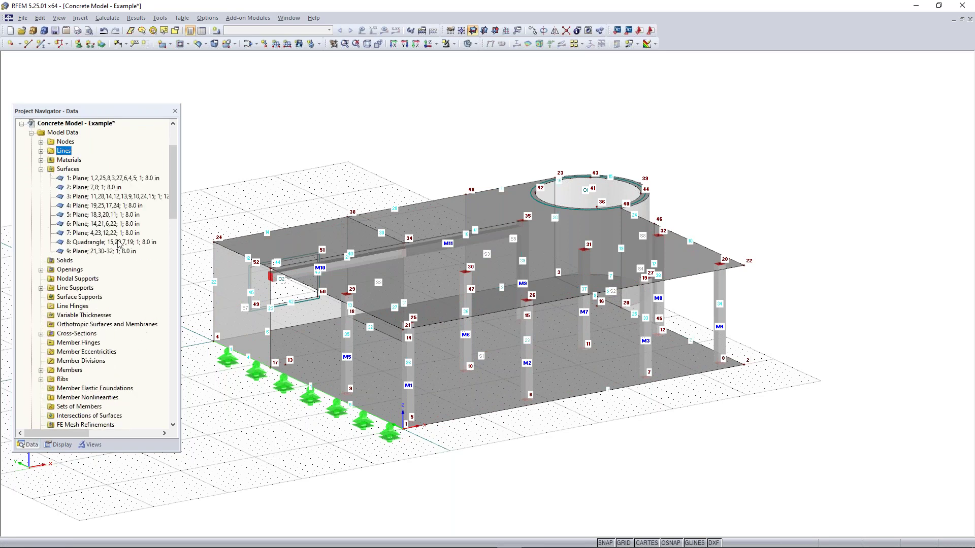
pyautogui.click(98, 181)
pyautogui.keyDown('ctrl'); pyautogui.click(97, 188); pyautogui.keyUp('ctrl')
pyautogui.rightClick(96, 181)
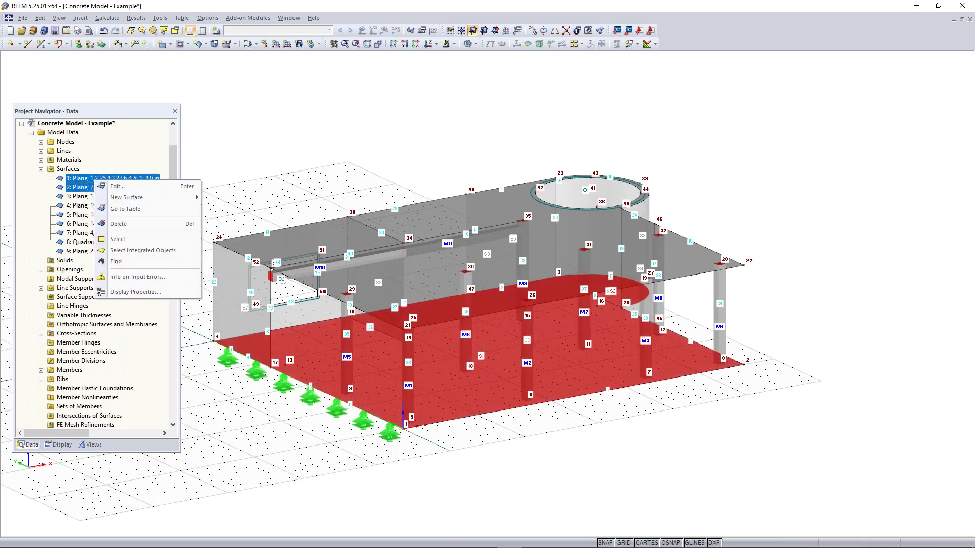
pyautogui.click(114, 187)
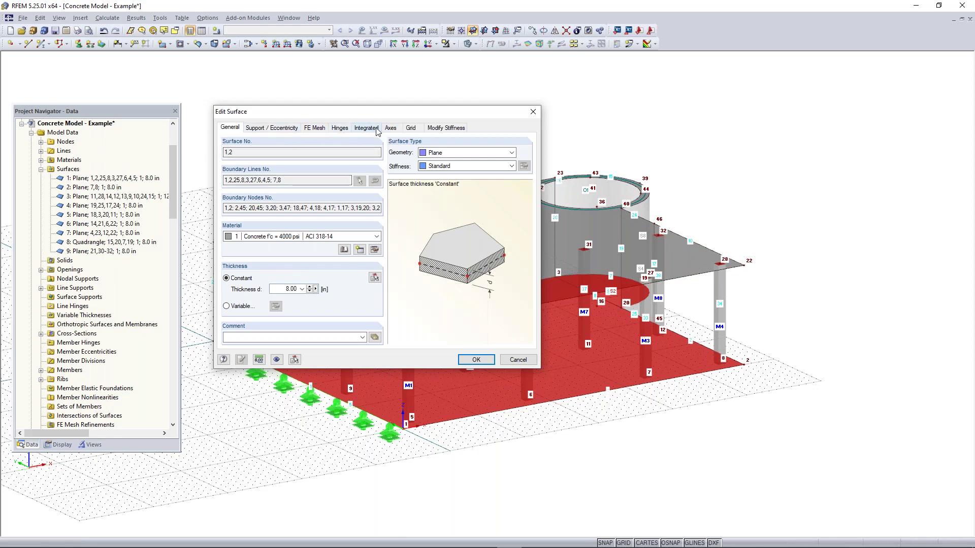
# Enable a support on surfaces 1 and 2 and create a new surface support with spring constant Cu,z of 640 kip/ft³
pyautogui.click(285, 131)
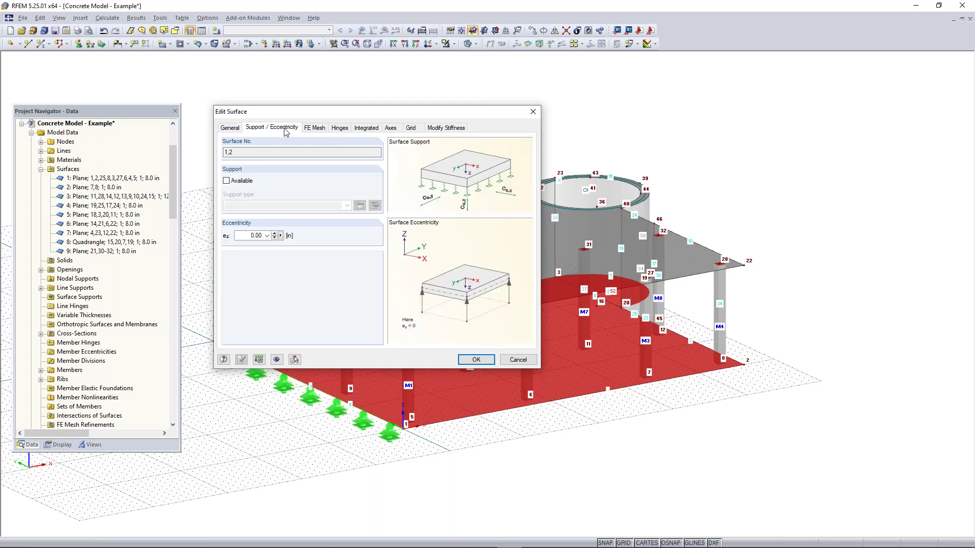
pyautogui.click(226, 182)
pyautogui.click(360, 205)
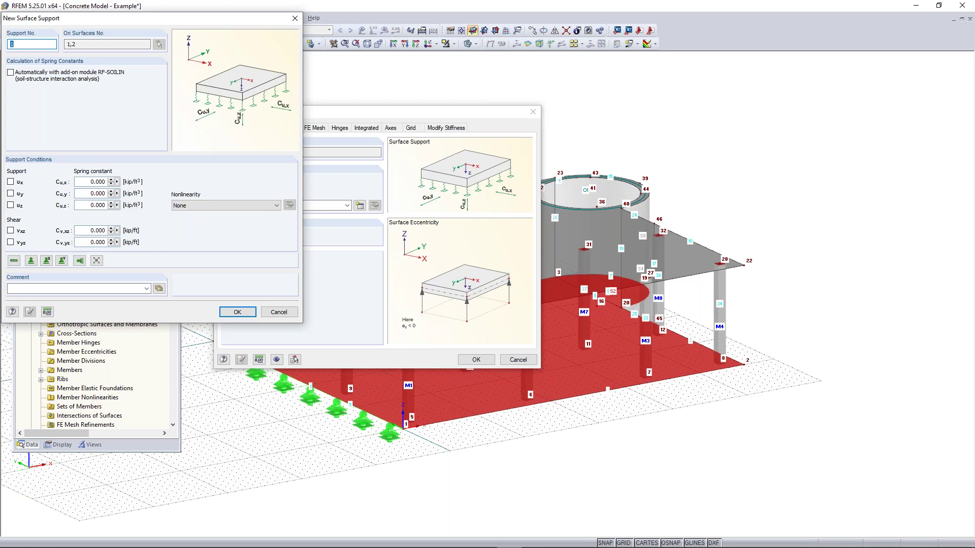
pyautogui.moveTo(125, 22); pyautogui.dragTo(393, 100)
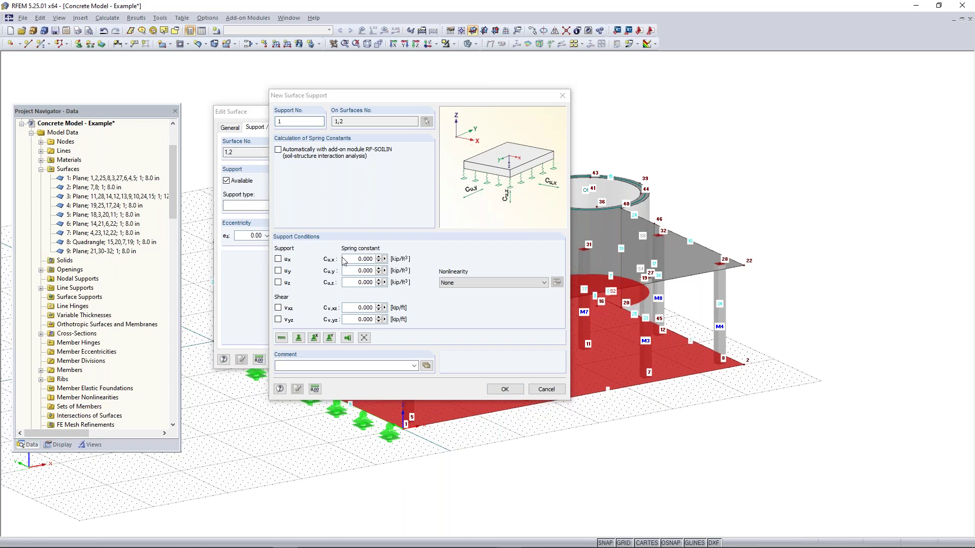
pyautogui.click(354, 283)
pyautogui.write('64')
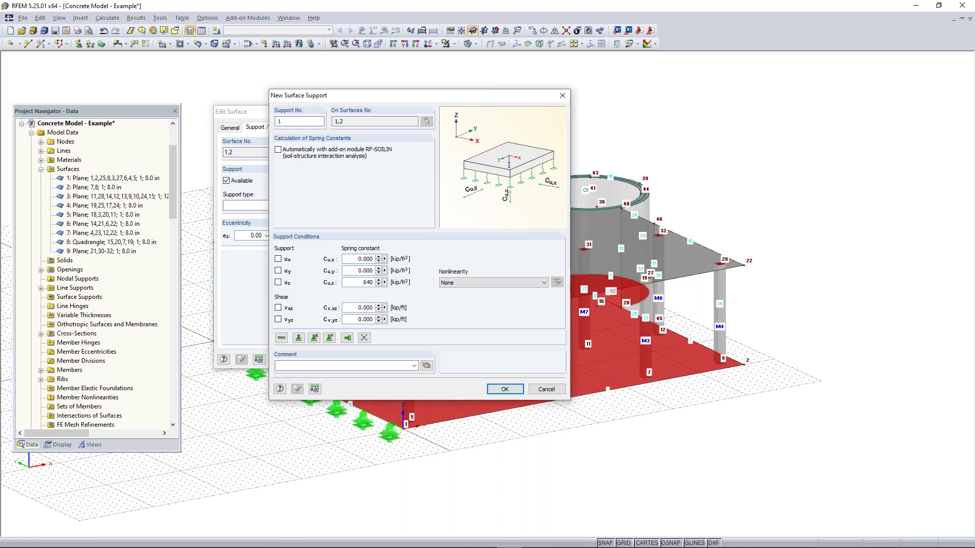
pyautogui.write('0')
# Set the surface support's nonlinearity to failure if negative contact stress in z
pyautogui.click(477, 283)
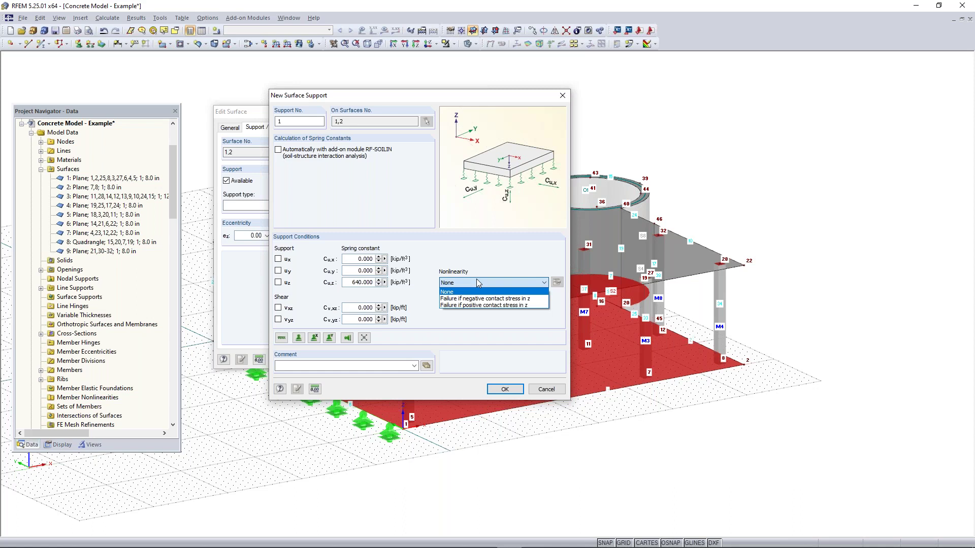
pyautogui.click(477, 282)
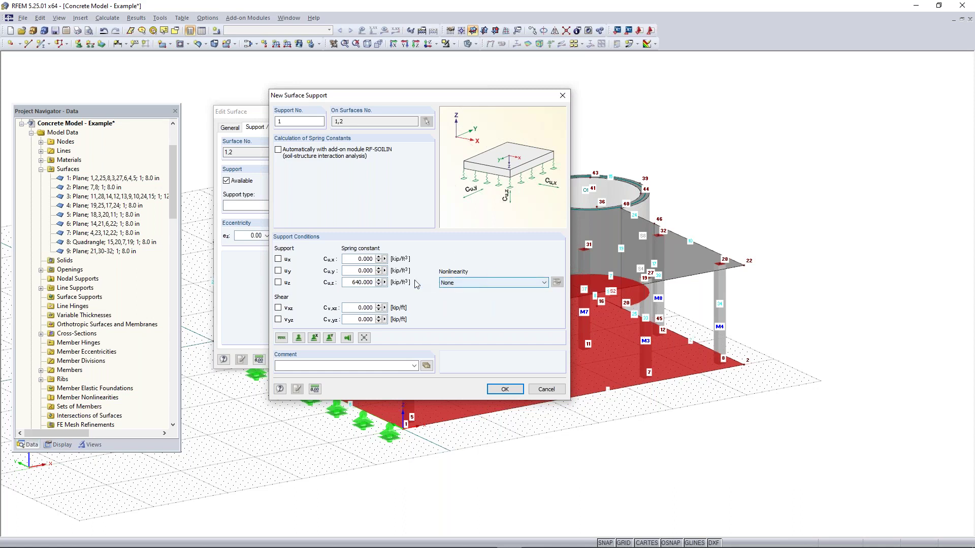
pyautogui.click(508, 283)
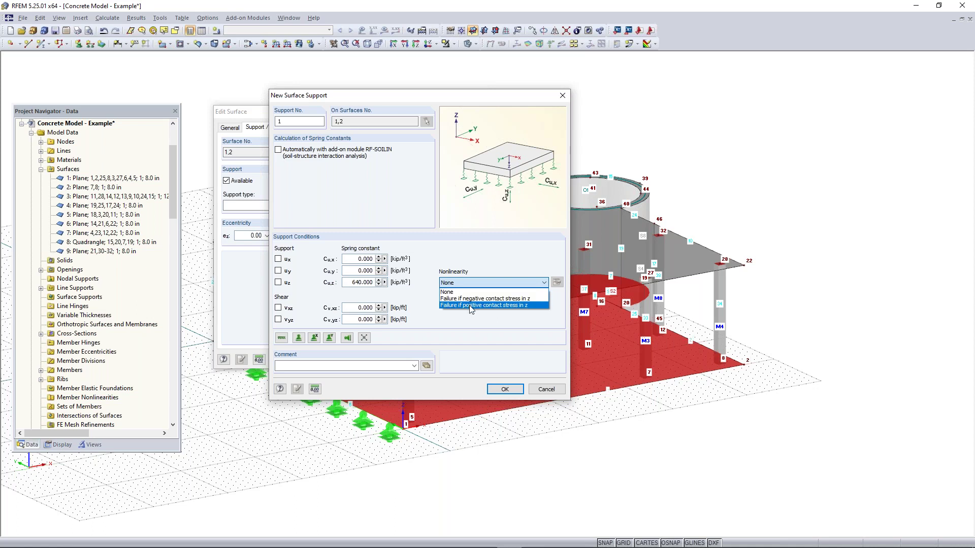
pyautogui.click(495, 300)
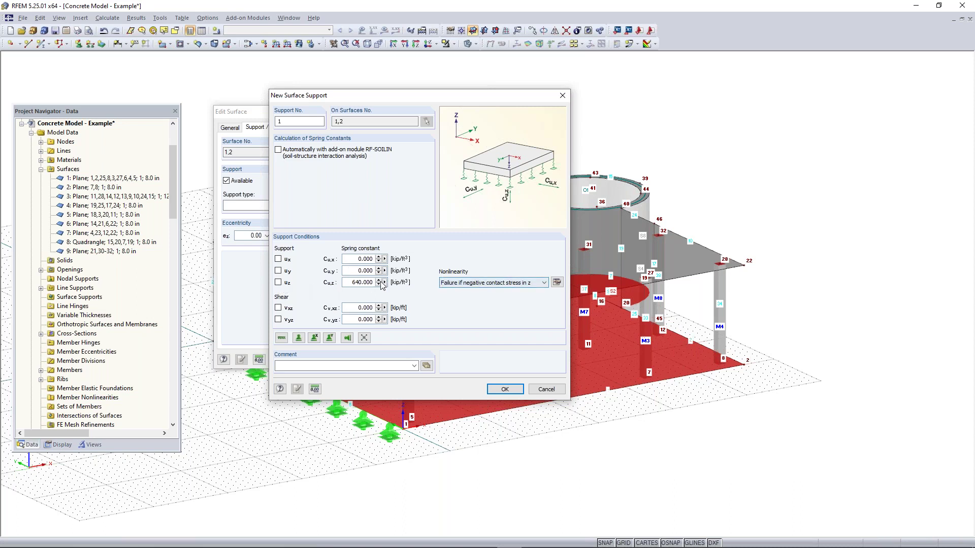
# Set Cu,x and Cu,y to 64 kip/ft³ and both shear spring constants to 32 kip/ft, applying the support to surfaces 1 and 2
pyautogui.doubleClick(366, 259)
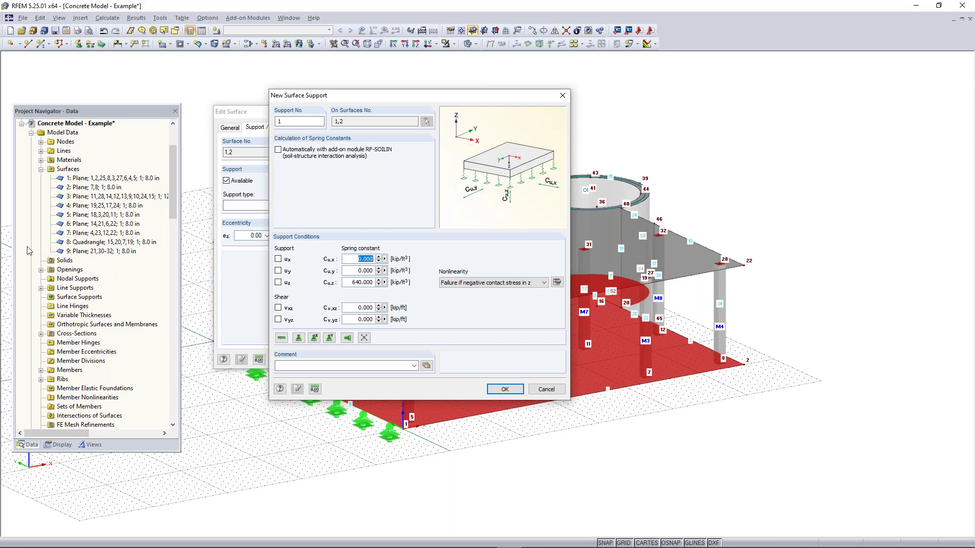
pyautogui.write('64')
pyautogui.doubleClick(354, 270)
pyautogui.write('64')
pyautogui.doubleClick(356, 306)
pyautogui.write('32')
pyautogui.press('Tab')
pyautogui.write('32')
pyautogui.click(505, 389)
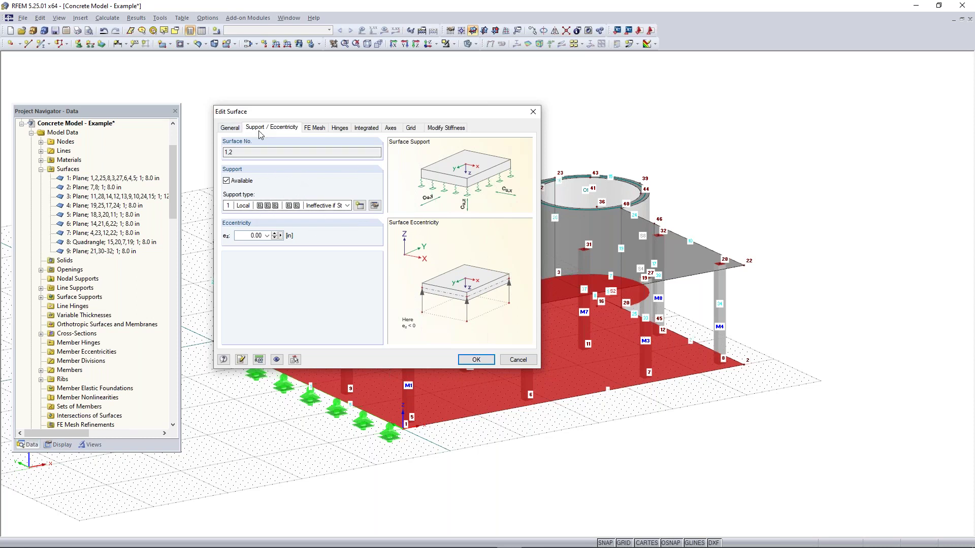
pyautogui.click(231, 128)
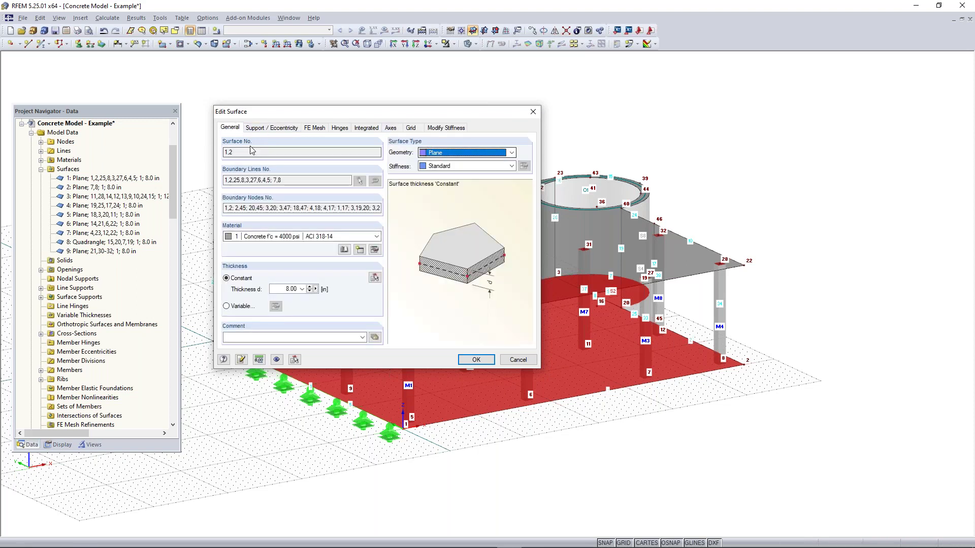
pyautogui.click(235, 151)
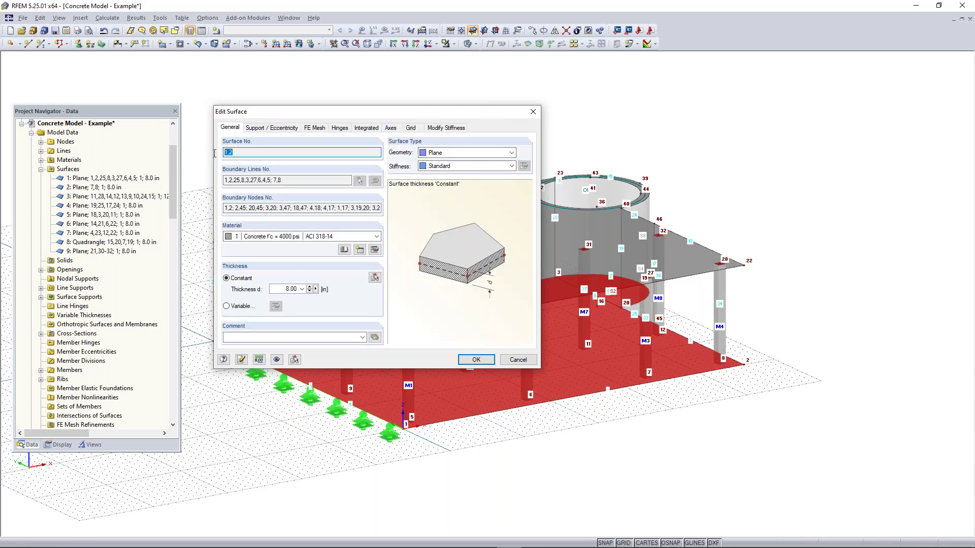
pyautogui.click(476, 360)
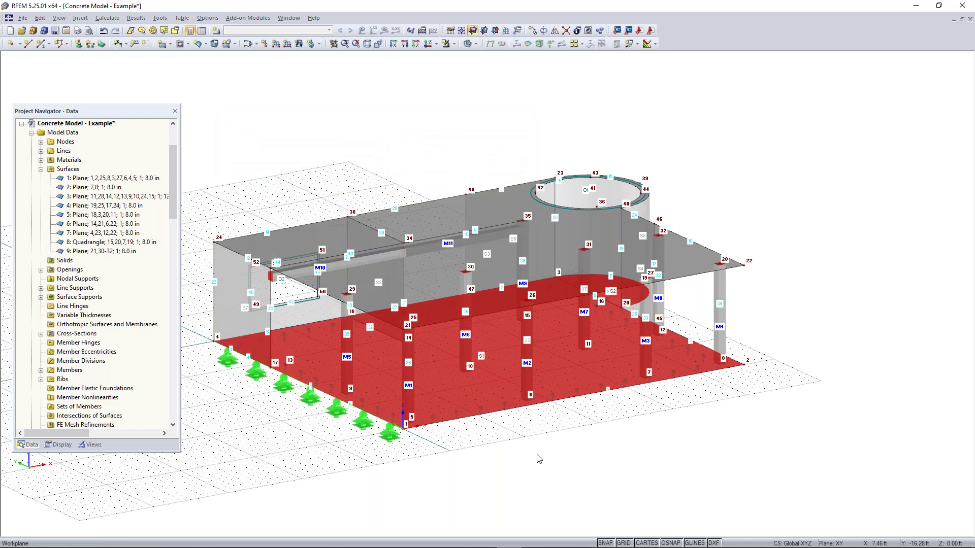
# Examine the surface support symbols beneath the lower slab and the circular area from several angles
pyautogui.scroll(3, 464, 392)
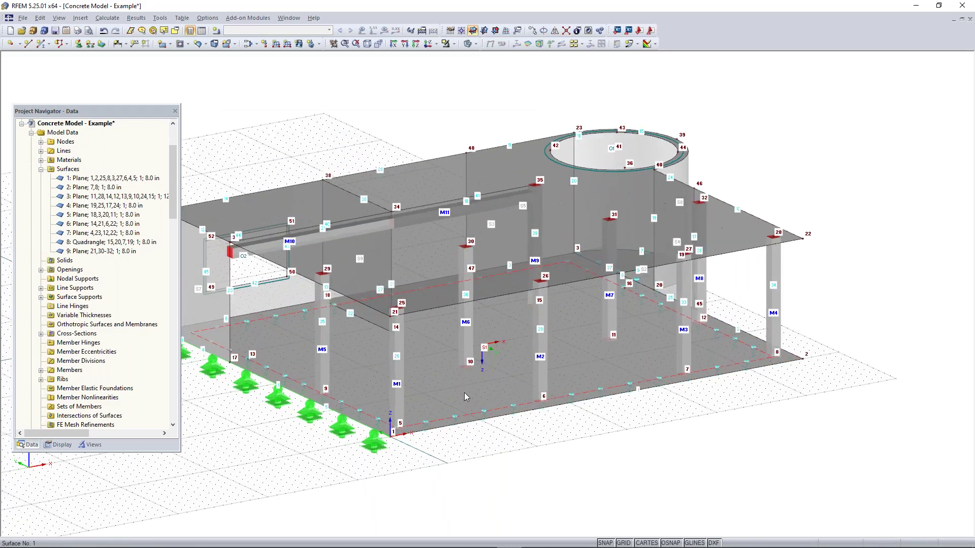
pyautogui.scroll(4, 469, 390)
pyautogui.scroll(-2, 689, 301)
pyautogui.moveTo(735, 295); pyautogui.dragTo(601, 355, button='middle')
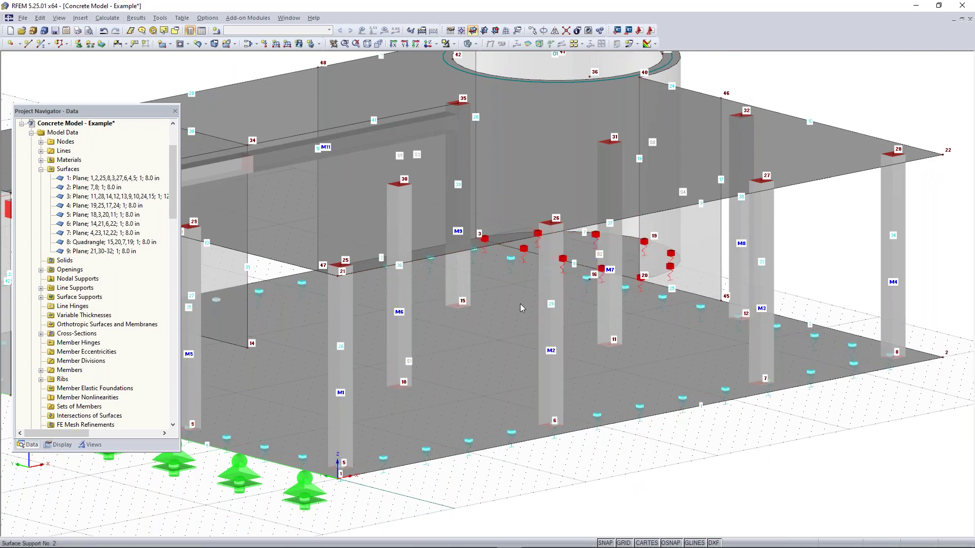
pyautogui.scroll(-3, 558, 407)
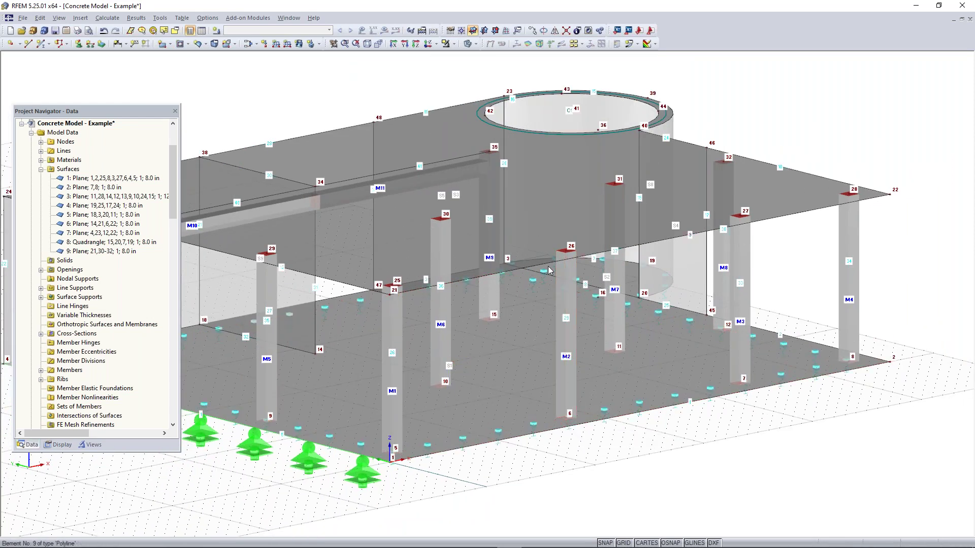
pyautogui.scroll(-1, 332, 467)
pyautogui.moveTo(332, 469); pyautogui.dragTo(553, 437, button='middle')
pyautogui.keyDown('ctrl'); pyautogui.moveTo(644, 435); pyautogui.dragTo(525, 437, button='middle'); pyautogui.keyUp('ctrl')
pyautogui.scroll(3, 525, 437)
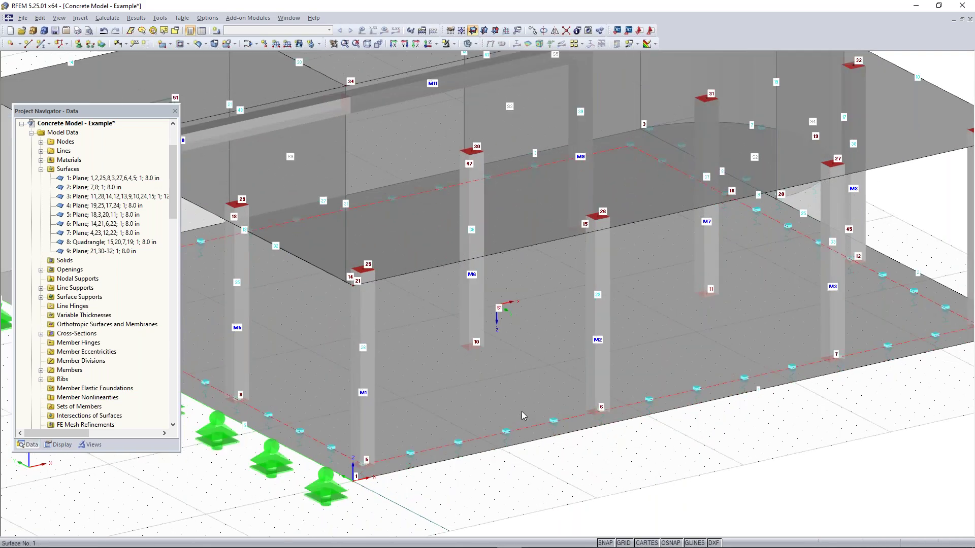
pyautogui.keyDown('ctrl'); pyautogui.moveTo(666, 325); pyautogui.dragTo(757, 336, button='middle'); pyautogui.keyUp('ctrl')
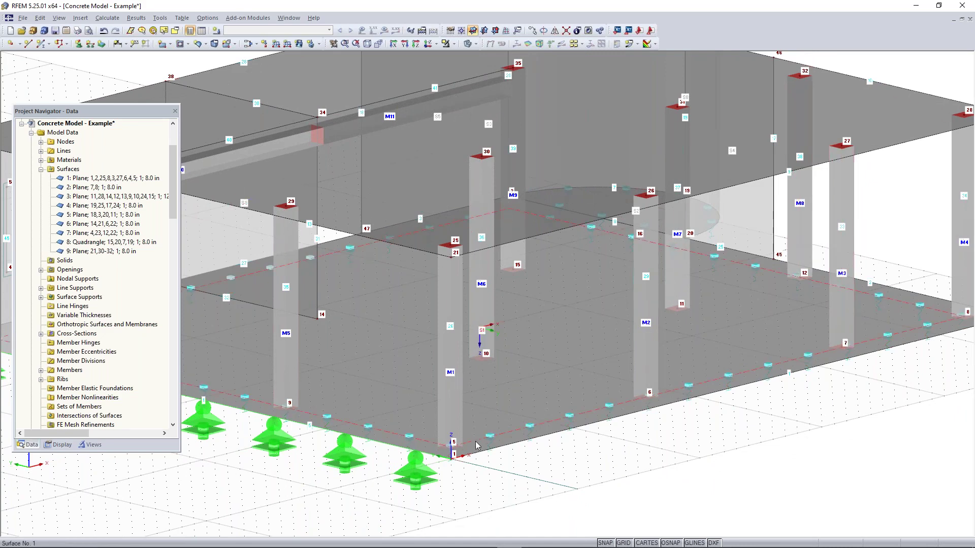
pyautogui.scroll(-2, 648, 414)
pyautogui.keyDown('ctrl'); pyautogui.moveTo(648, 414); pyautogui.dragTo(755, 409, button='middle'); pyautogui.keyUp('ctrl')
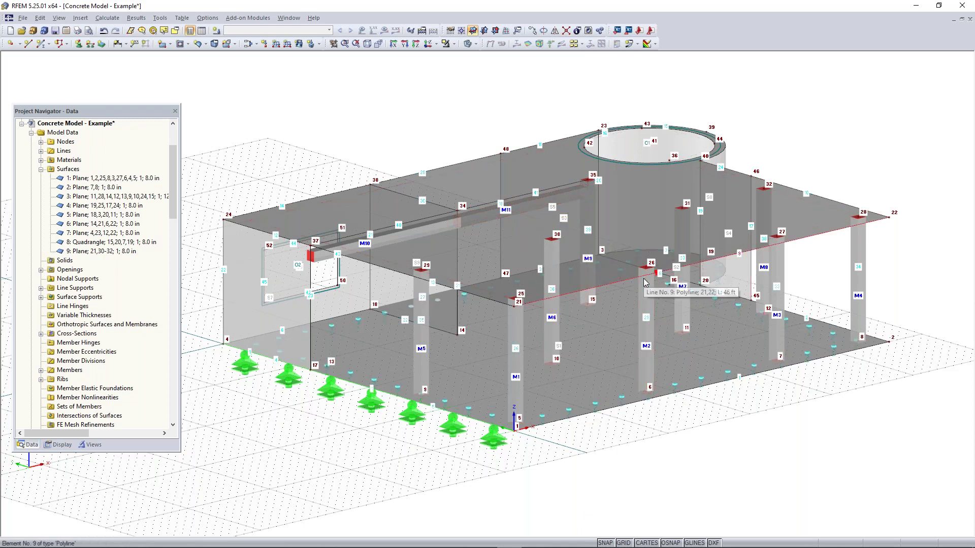
pyautogui.click(681, 270)
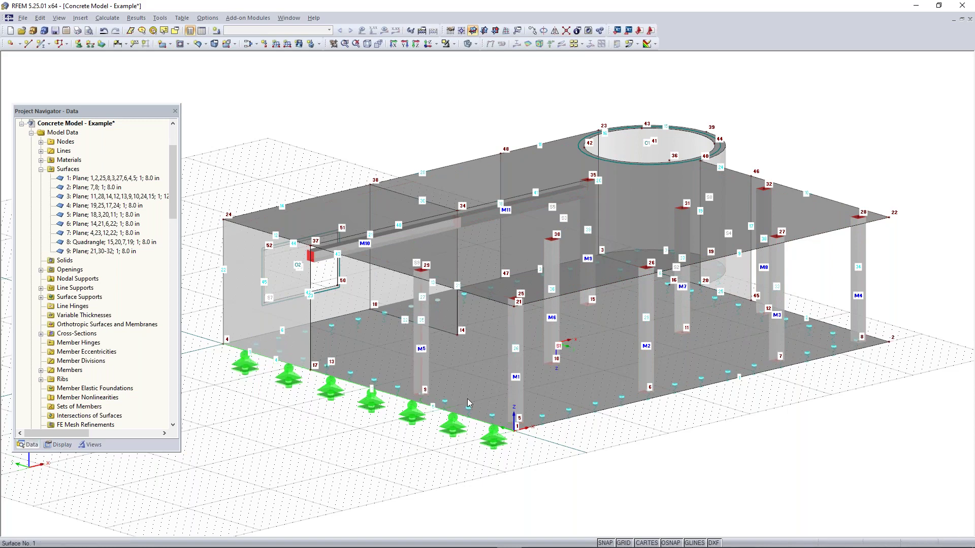
# Select the vertical elements between the two slabs and open column members 1-9 for editing
pyautogui.keyDown('ctrl'); pyautogui.moveTo(614, 456); pyautogui.dragTo(629, 398, button='middle'); pyautogui.keyUp('ctrl')
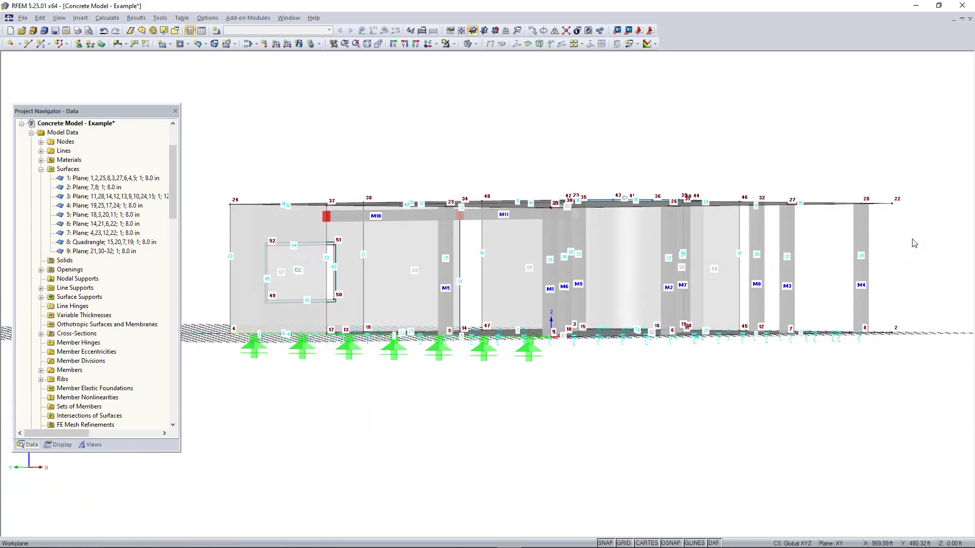
pyautogui.moveTo(909, 238); pyautogui.dragTo(279, 273)
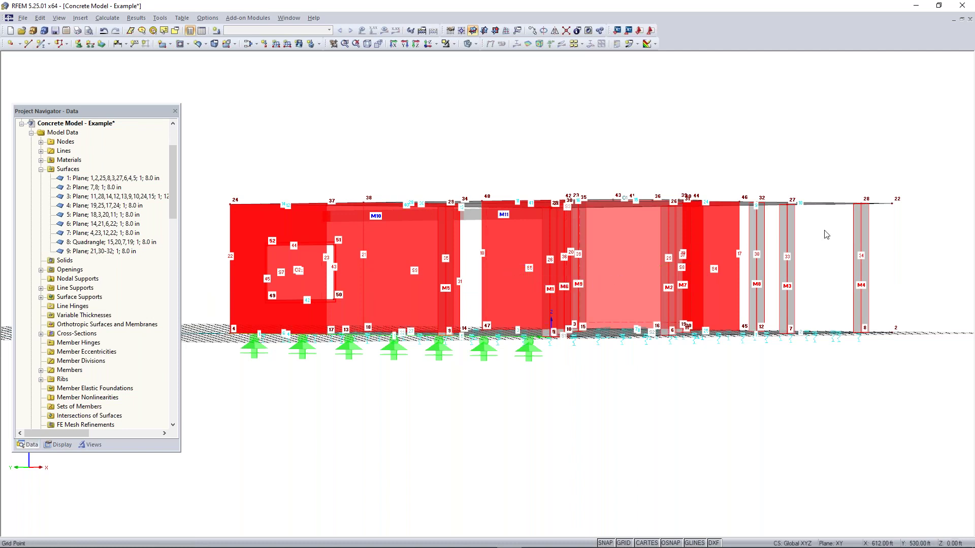
pyautogui.rightClick(759, 237)
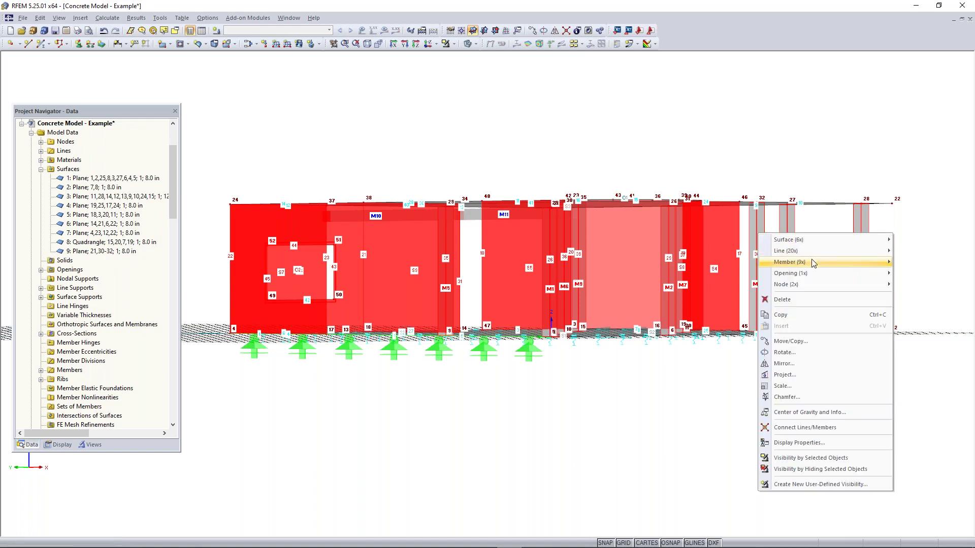
pyautogui.moveTo(812, 264)
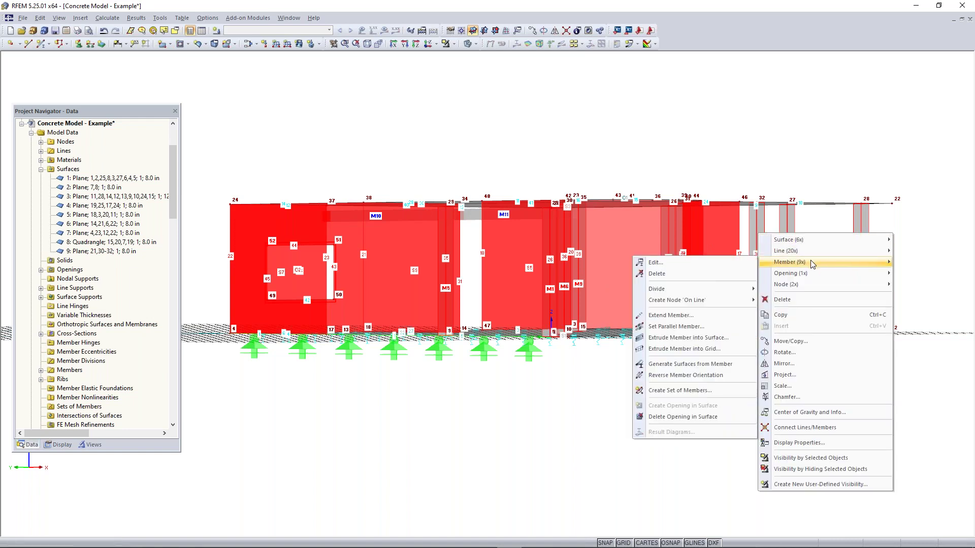
pyautogui.click(674, 265)
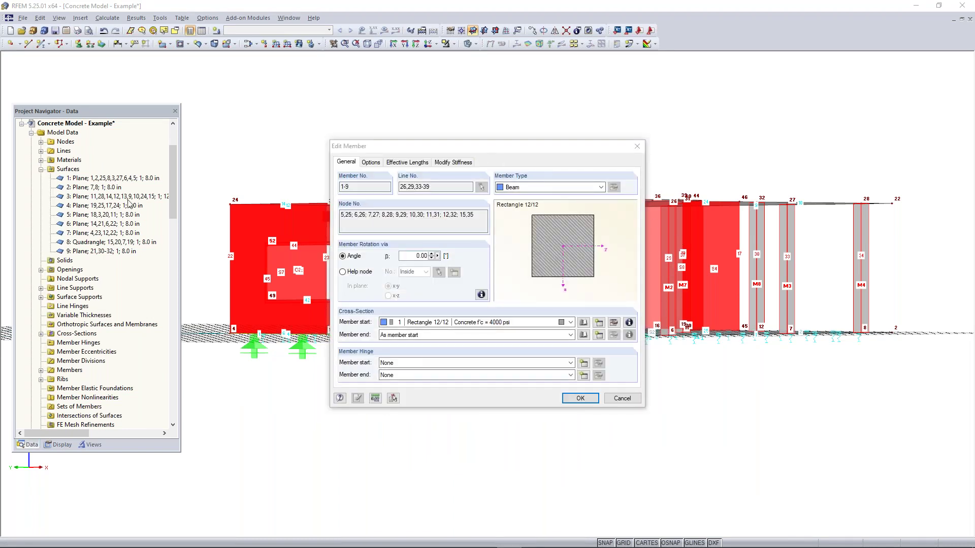
# Modify the stiffness of column members 1-9 according to ACI 318-19 Table 6.6.3.1.1(a) with component type Columns
pyautogui.click(455, 161)
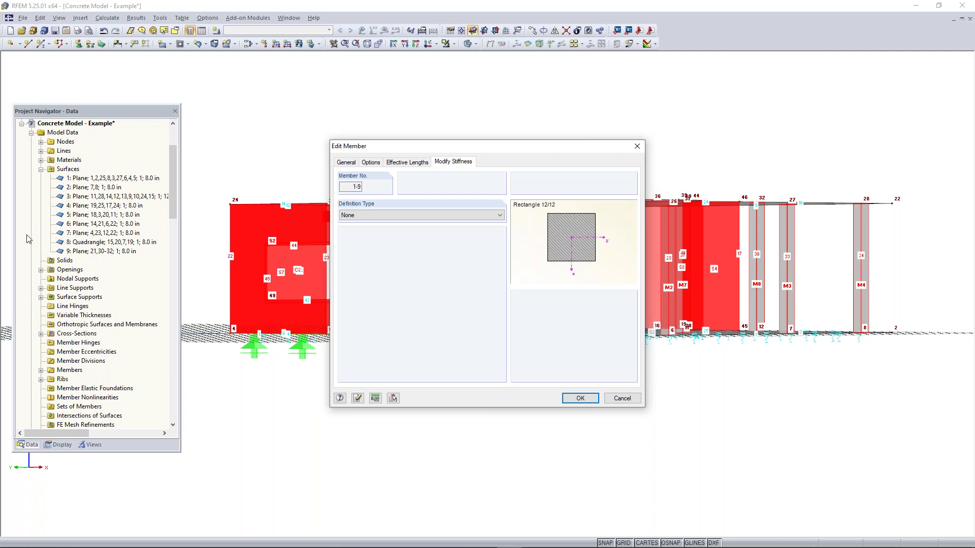
pyautogui.click(406, 218)
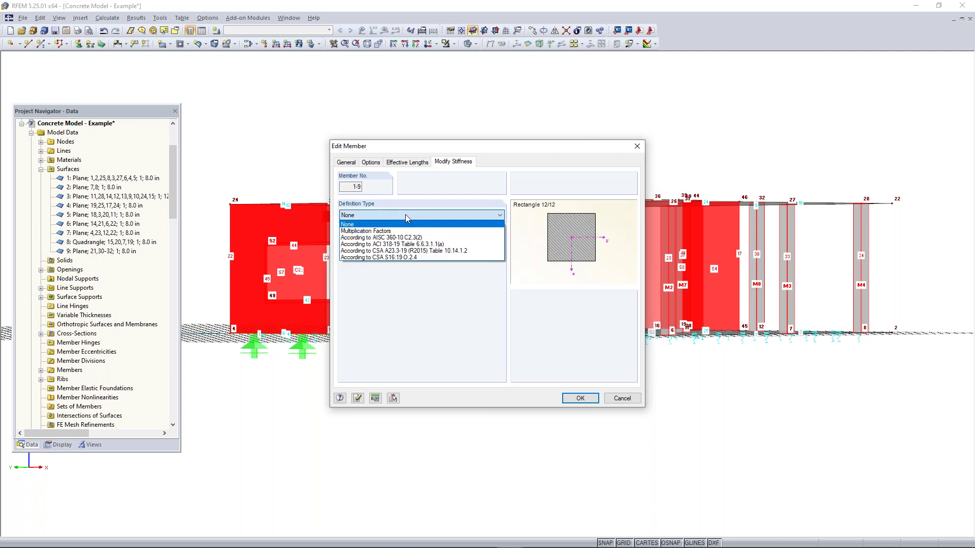
pyautogui.click(436, 232)
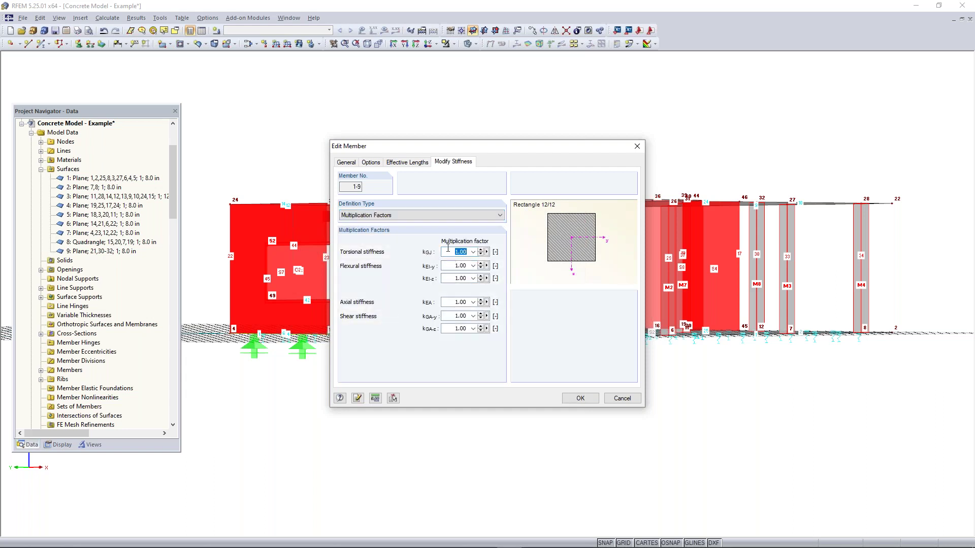
pyautogui.click(417, 219)
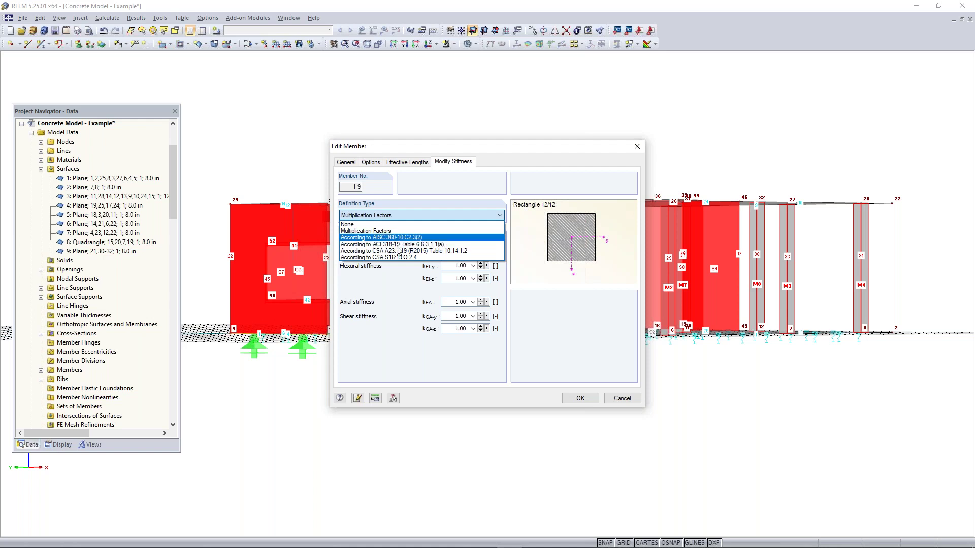
pyautogui.click(396, 245)
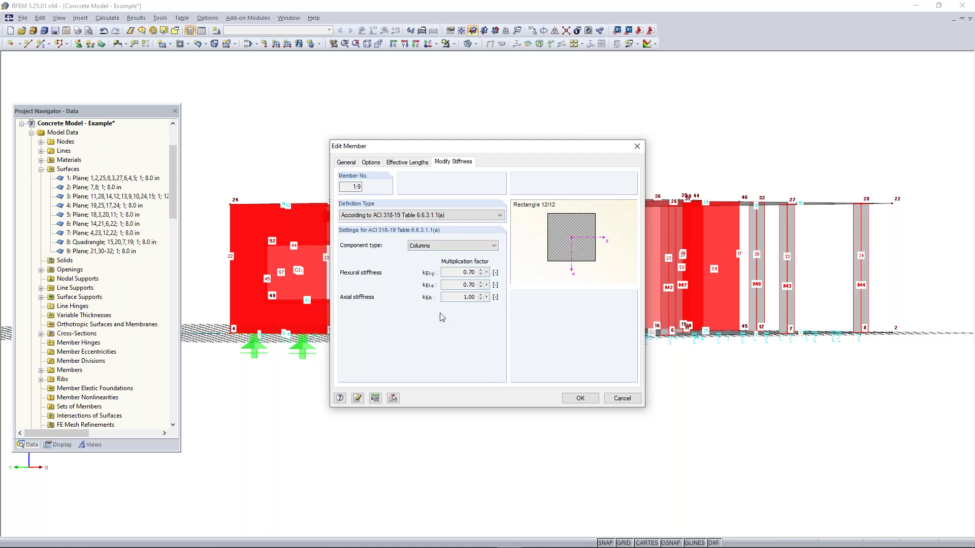
pyautogui.click(578, 398)
pyautogui.click(576, 394)
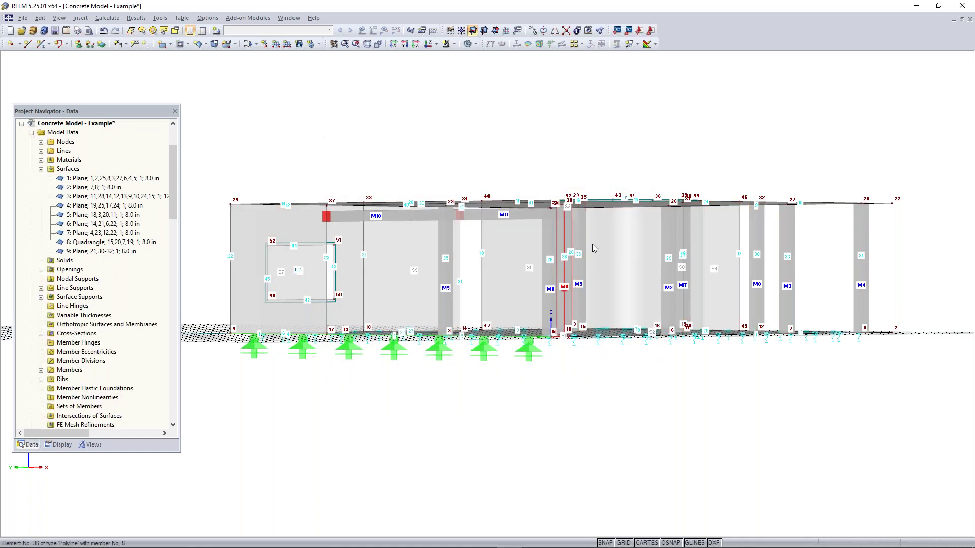
# Modify the stiffness of wall surfaces 4-9 according to ACI 318-19 Table 6.6.3.1.1(a) with component type Walls uncracked
pyautogui.moveTo(909, 234); pyautogui.dragTo(186, 291)
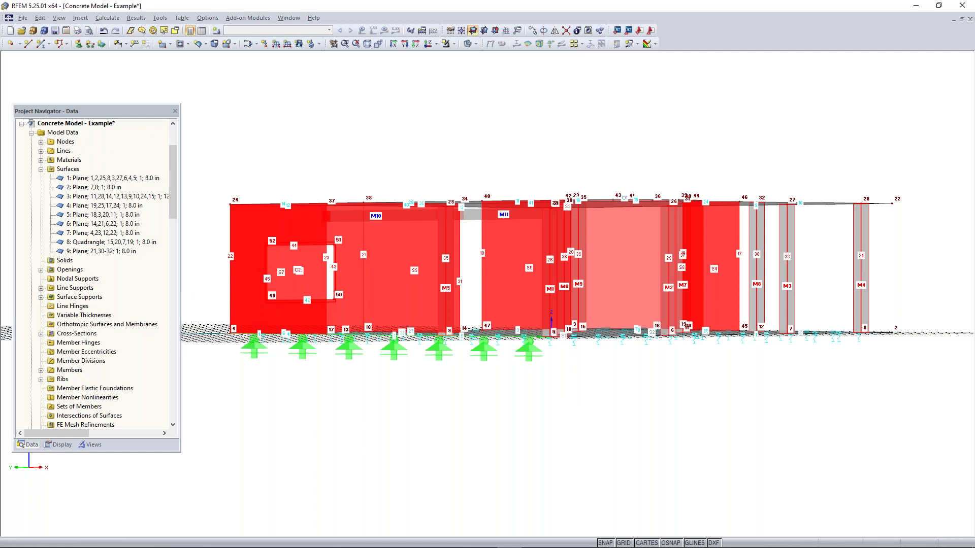
pyautogui.rightClick(243, 277)
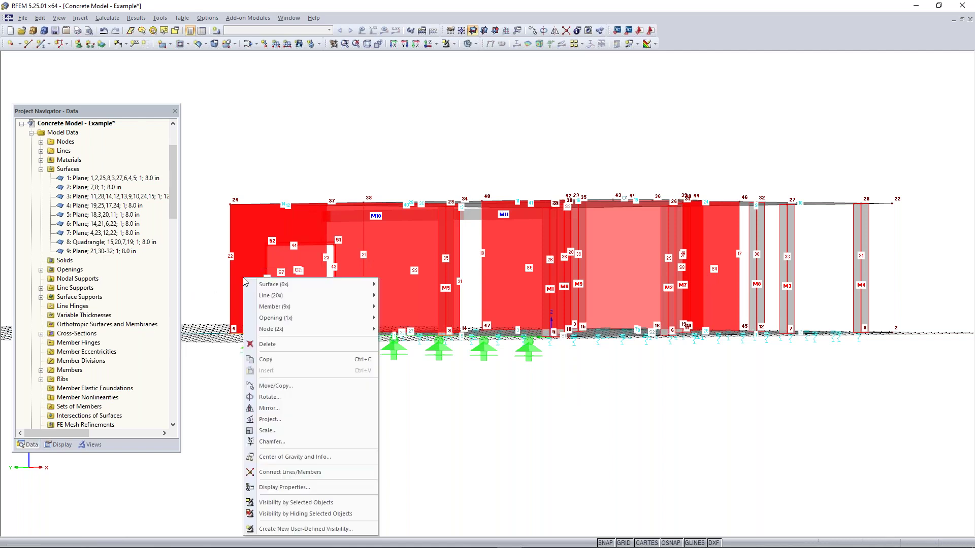
pyautogui.moveTo(296, 282)
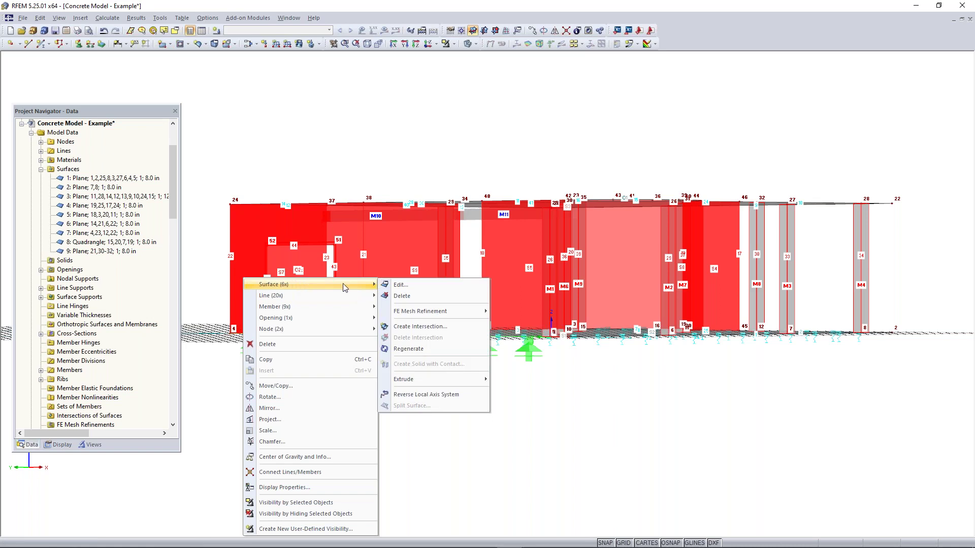
pyautogui.click(415, 287)
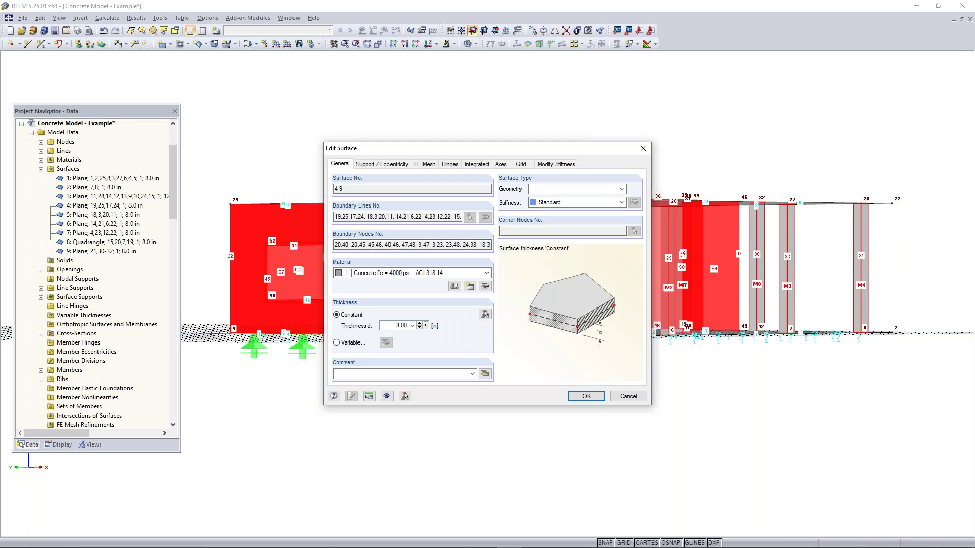
pyautogui.click(557, 167)
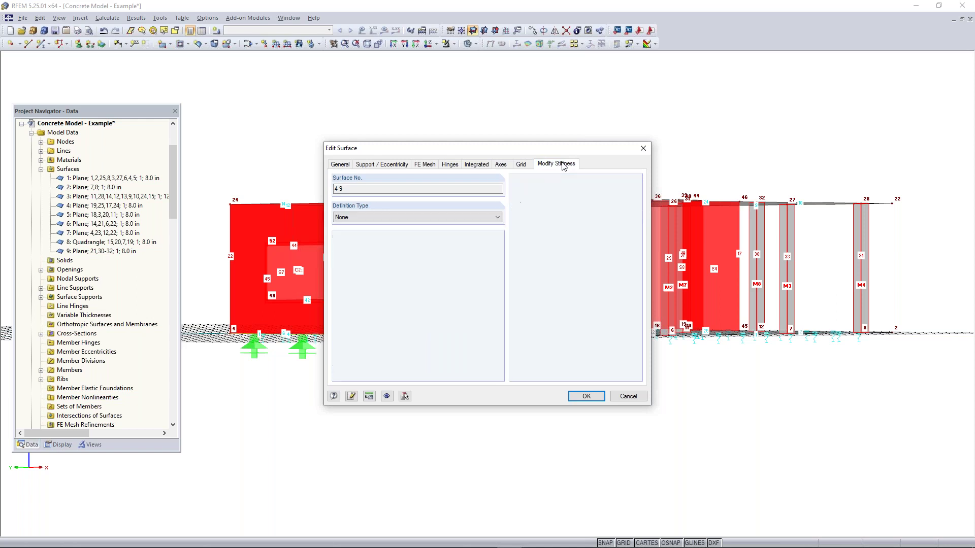
pyautogui.click(414, 217)
pyautogui.click(388, 239)
pyautogui.click(423, 249)
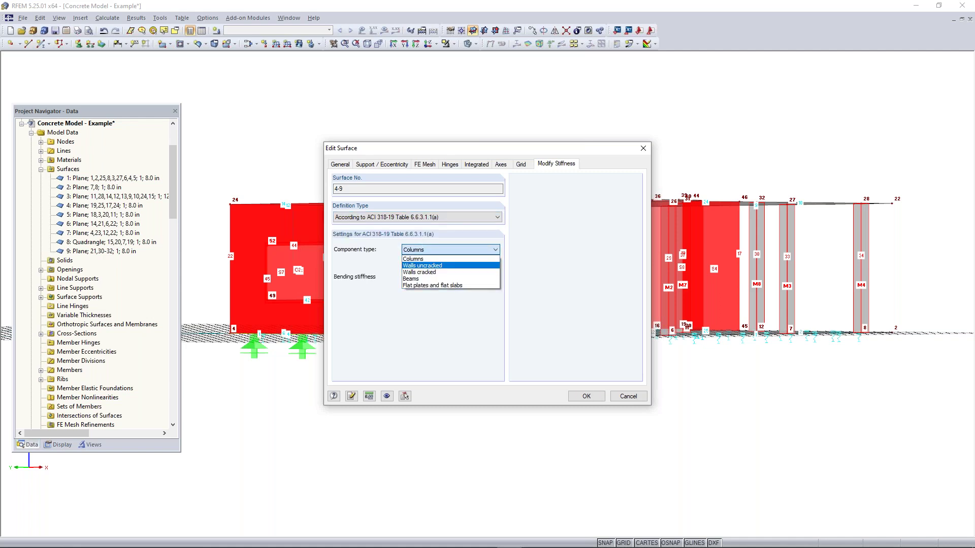
pyautogui.click(447, 266)
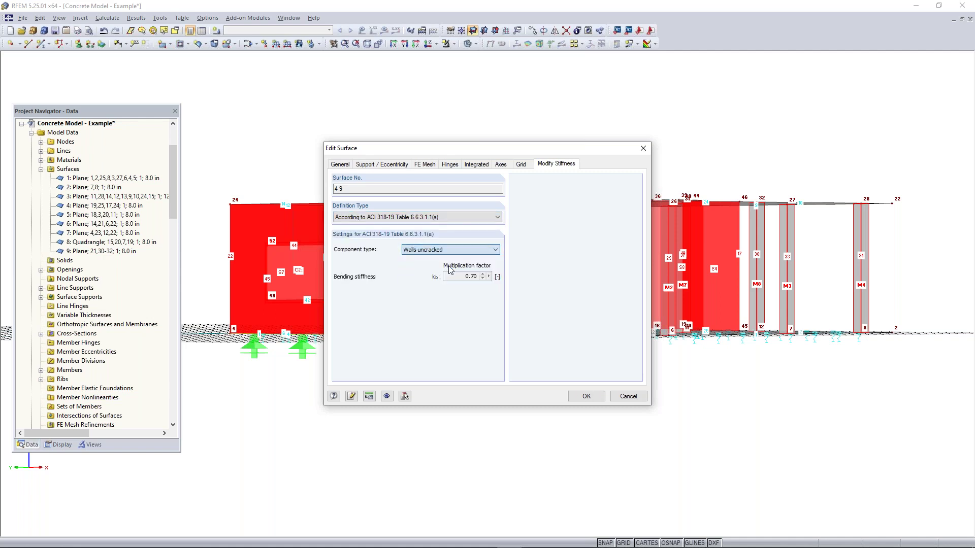
pyautogui.click(587, 396)
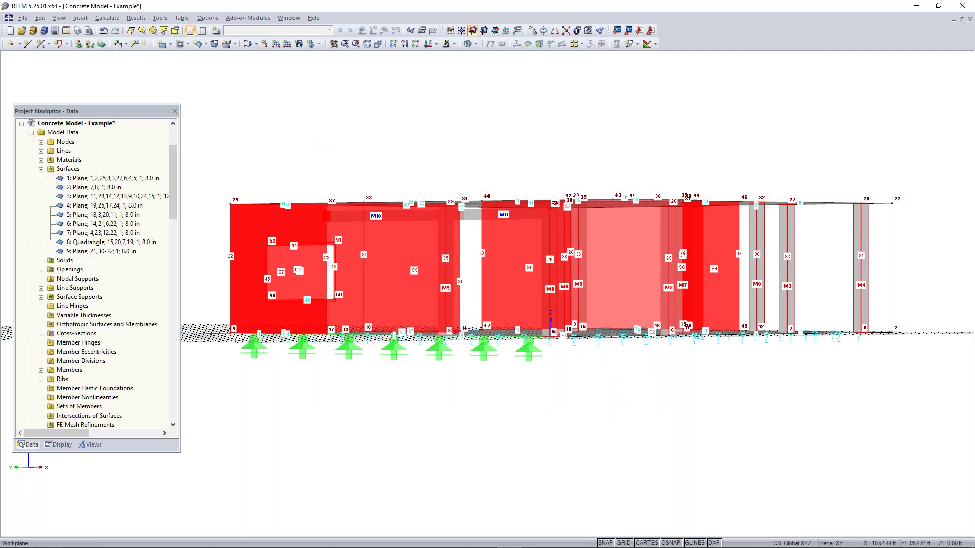
# Modify the stiffness of slab surfaces 1-3 according to ACI 318-19 Table 6.6.3.1.1(a) with component type Flat plates and flat slabs
pyautogui.keyDown('ctrl'); pyautogui.moveTo(651, 154); pyautogui.dragTo(631, 223, button='middle'); pyautogui.keyUp('ctrl')
pyautogui.click(592, 418)
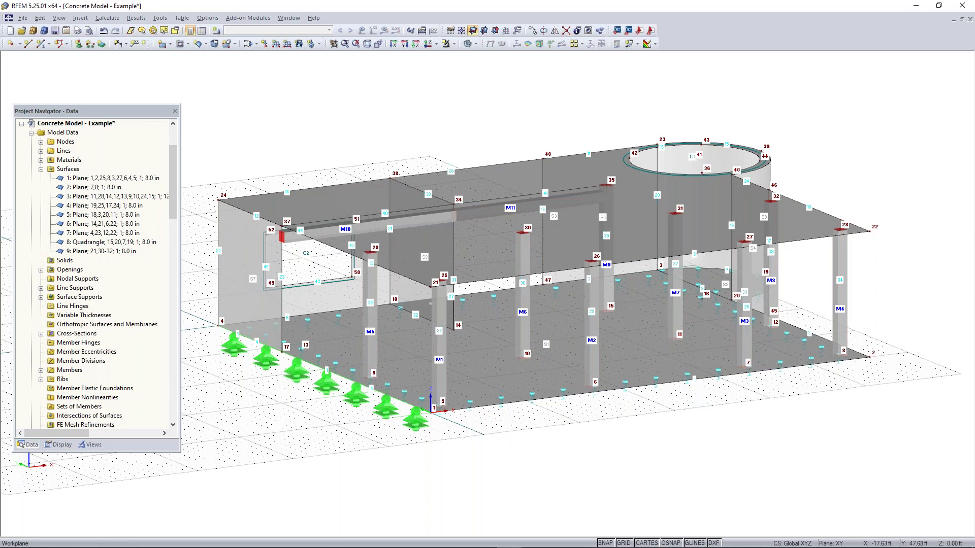
pyautogui.click(89, 180)
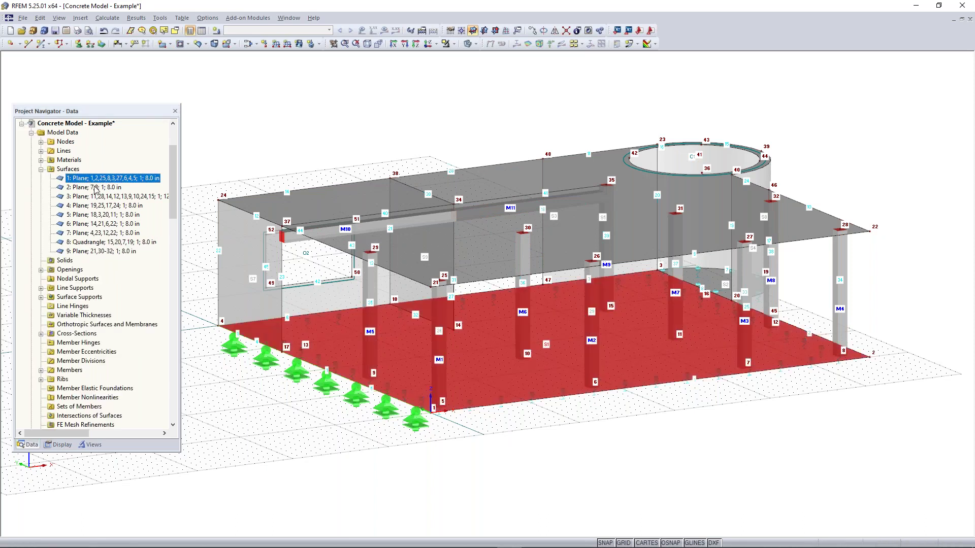
pyautogui.keyDown('ctrl'); pyautogui.click(94, 187); pyautogui.keyUp('ctrl')
pyautogui.keyDown('ctrl'); pyautogui.click(97, 196); pyautogui.keyUp('ctrl')
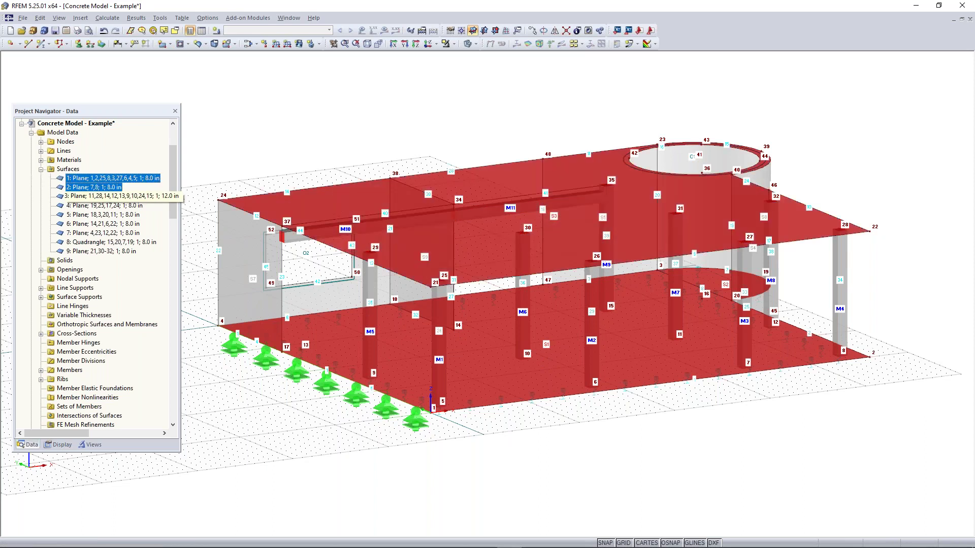
pyautogui.rightClick(314, 208)
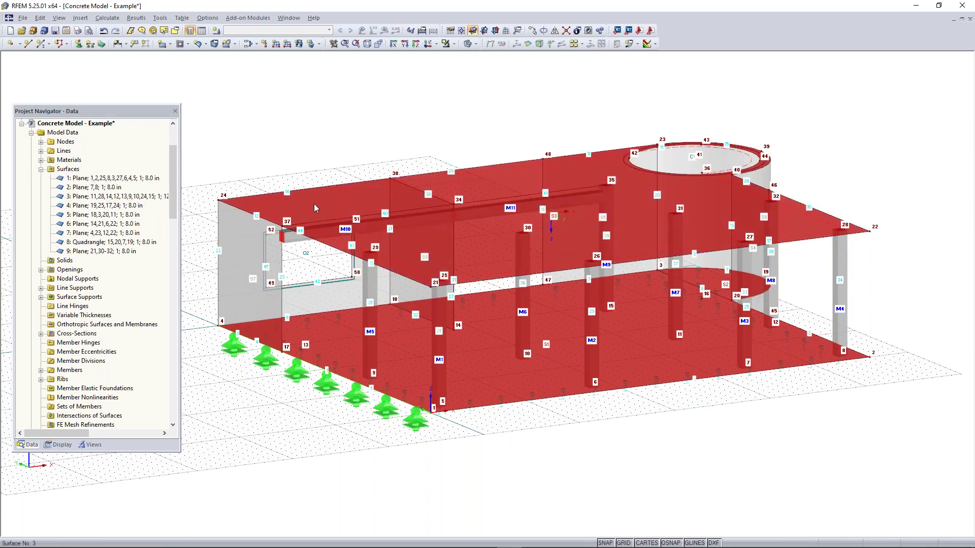
pyautogui.click(354, 212)
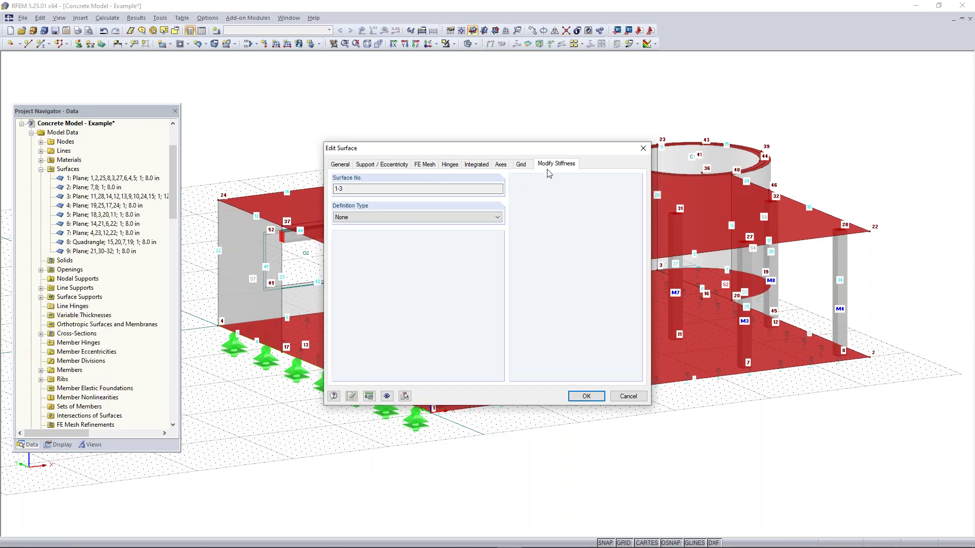
pyautogui.click(440, 217)
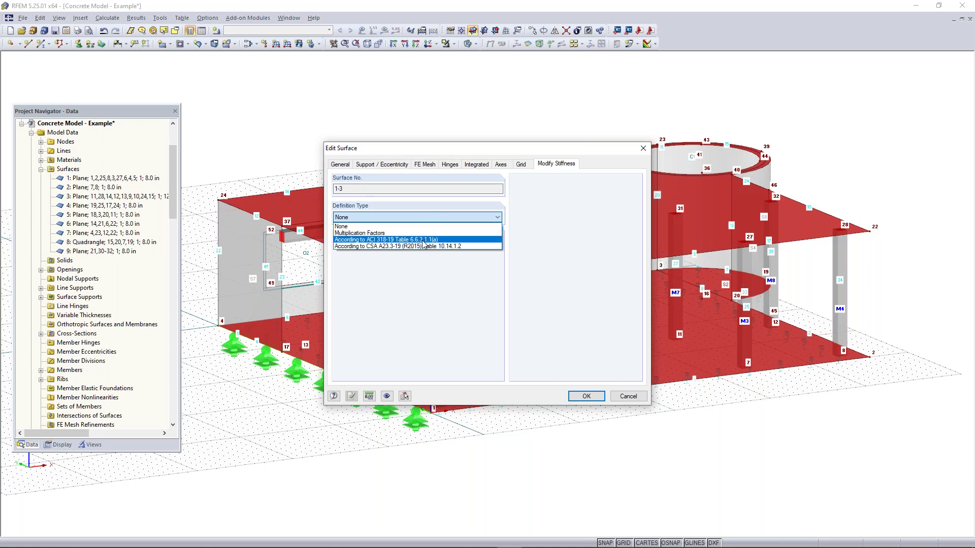
pyautogui.click(417, 240)
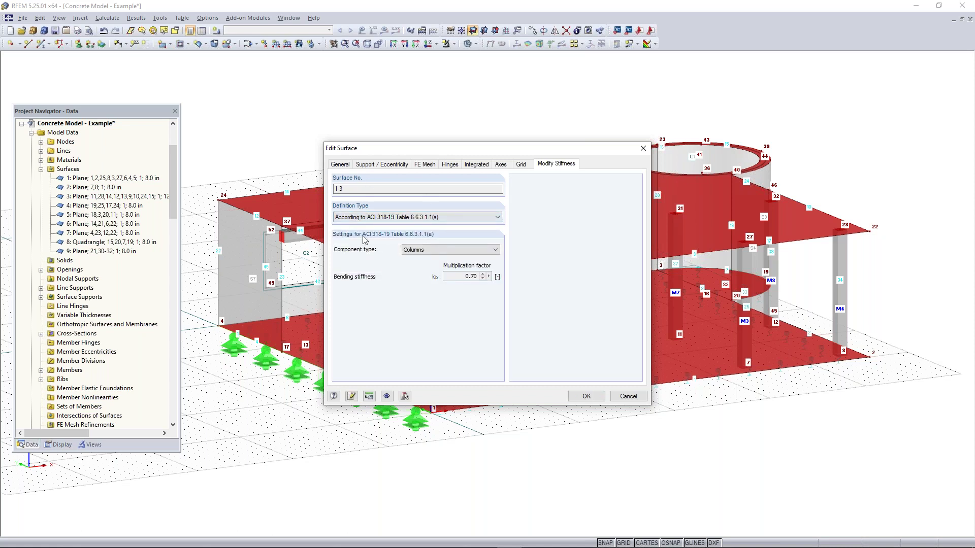
pyautogui.click(429, 251)
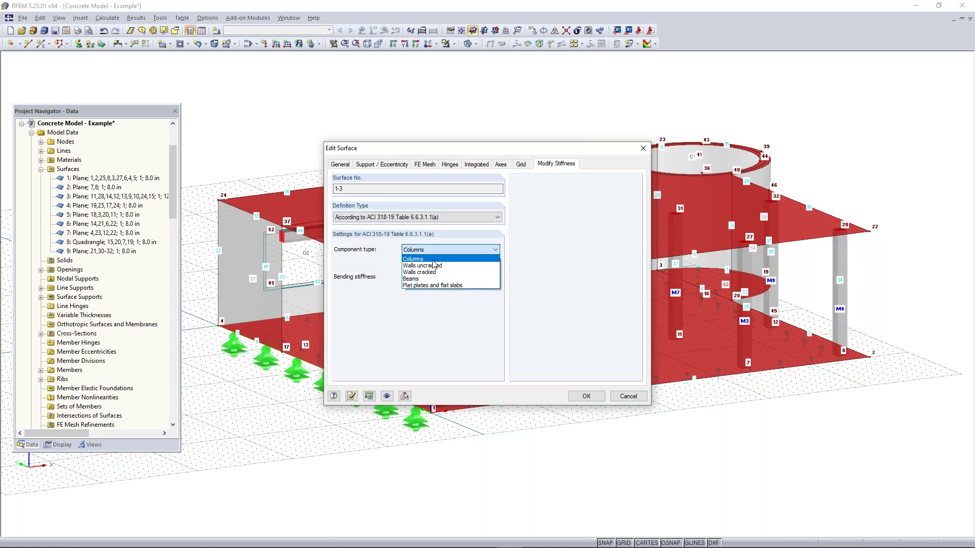
pyautogui.click(440, 285)
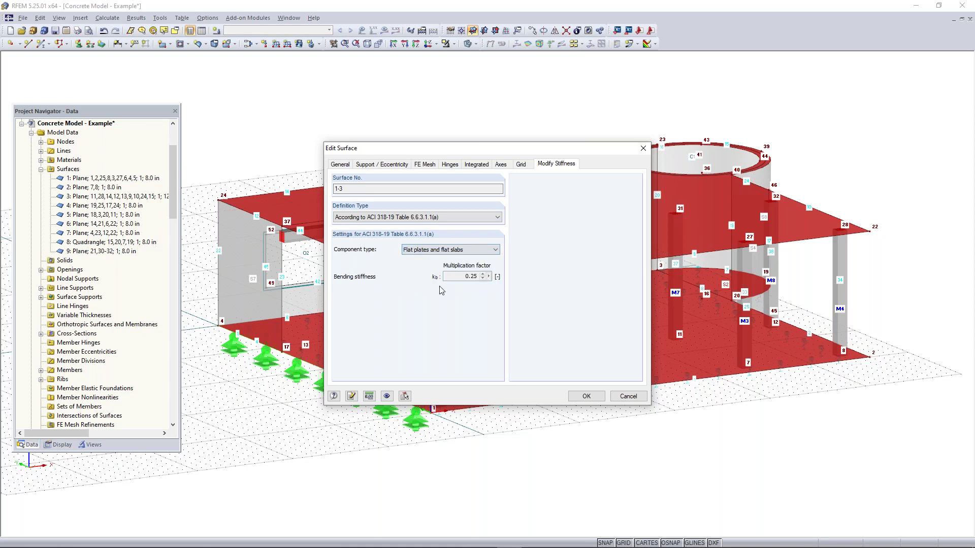
pyautogui.click(590, 397)
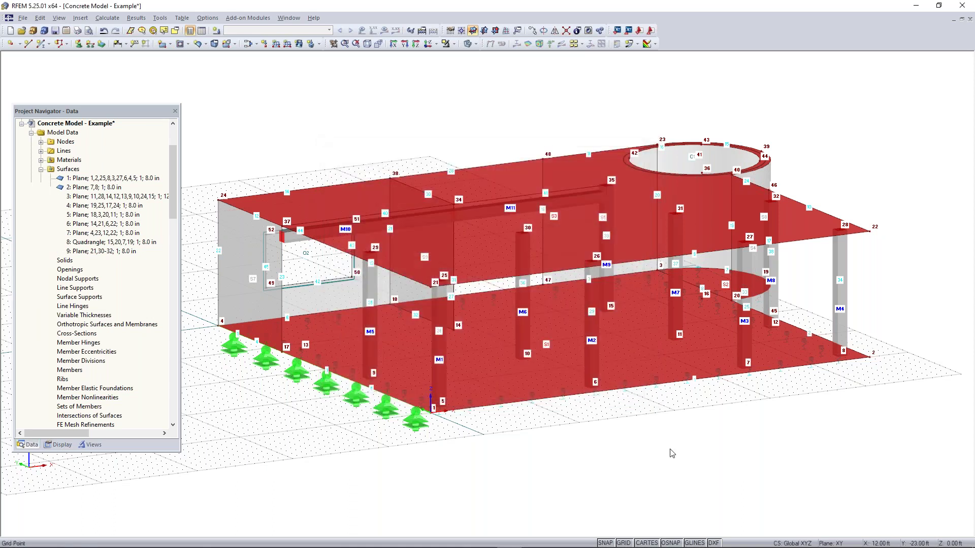
# Modify the stiffness of rib members 10 and 11 according to ACI 318-19 Table 6.6.3.1.1(a) with component type Beams
pyautogui.click(670, 450)
pyautogui.click(382, 226)
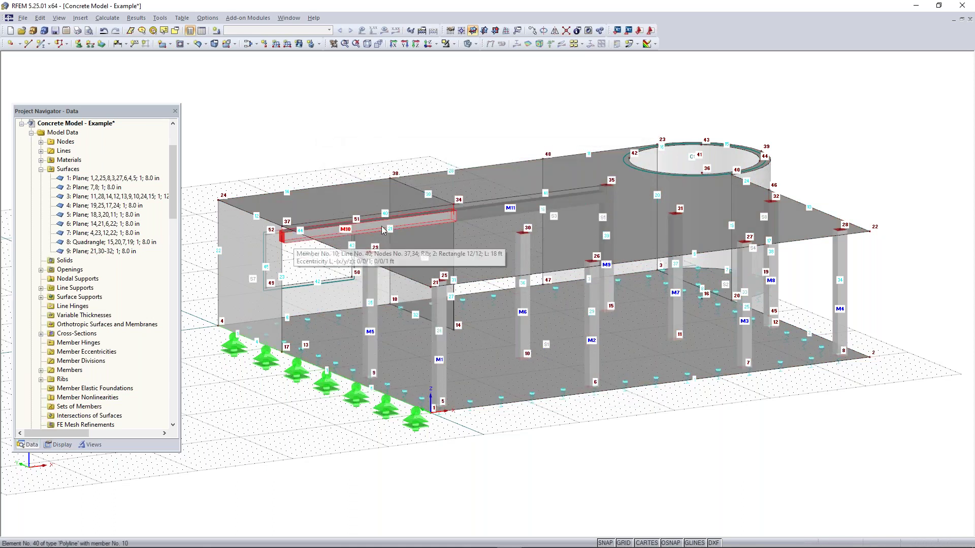
pyautogui.rightClick(470, 207)
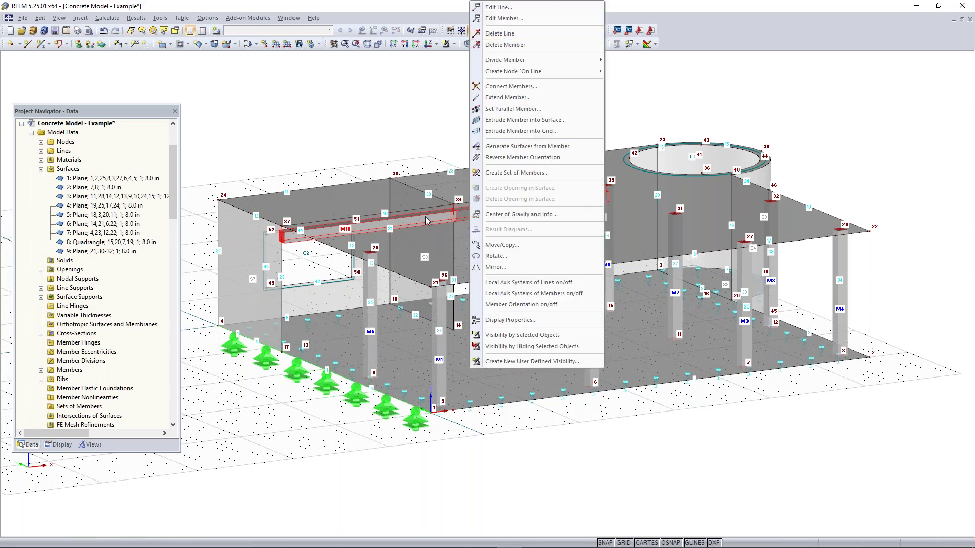
pyautogui.click(504, 18)
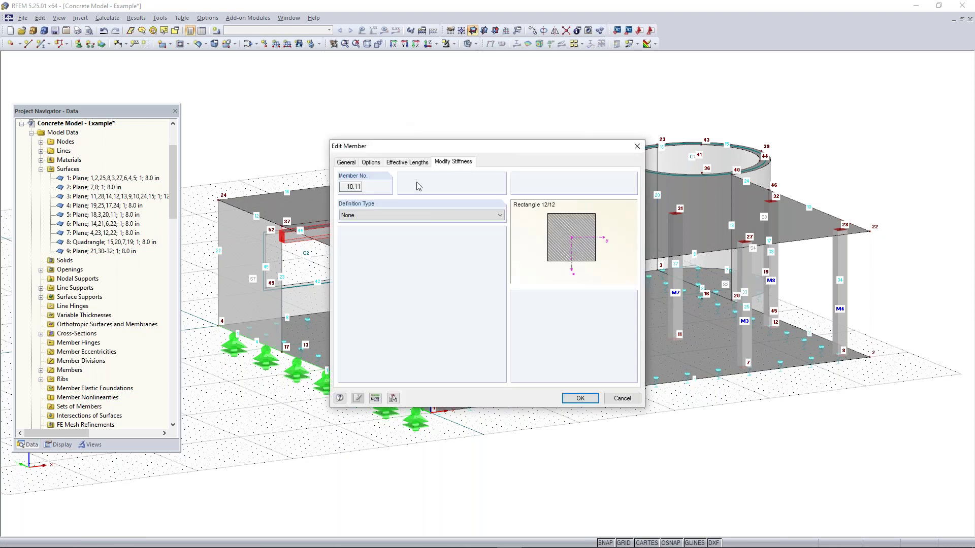
pyautogui.click(432, 217)
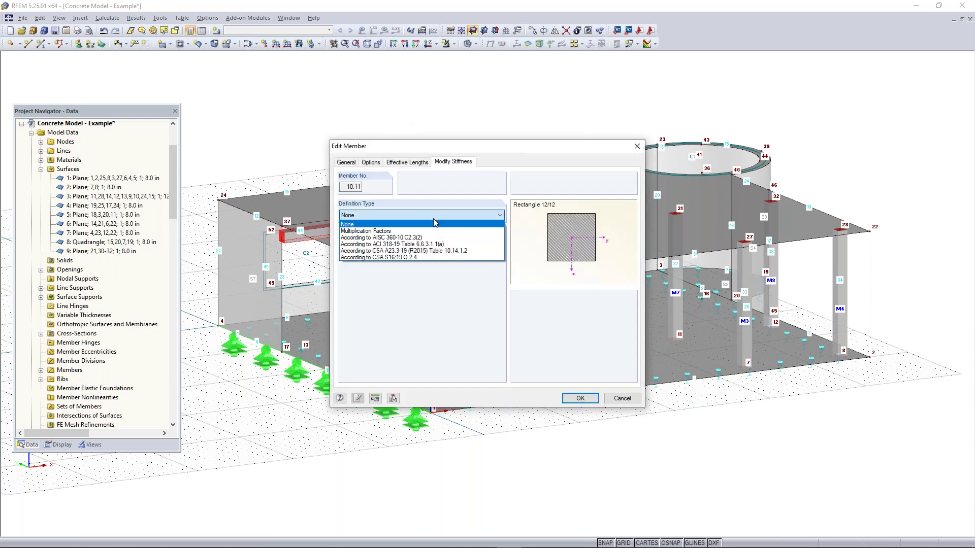
pyautogui.click(404, 244)
pyautogui.click(448, 246)
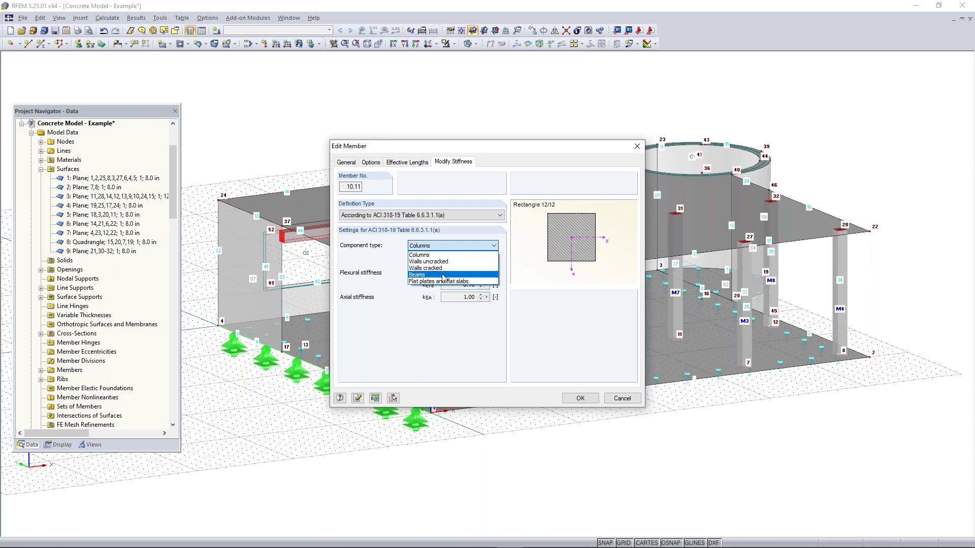
pyautogui.click(472, 275)
pyautogui.click(580, 398)
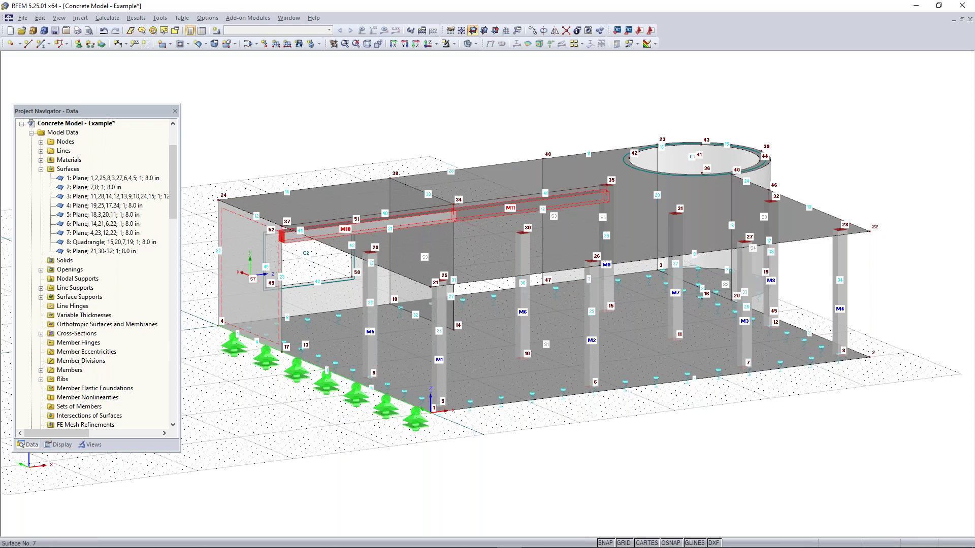
# Create a Dead load case with self-weight active at factor 1.000 in Z, and calculate the model to display its deformation results
pyautogui.moveTo(523, 330); pyautogui.dragTo(555, 362, button='right')
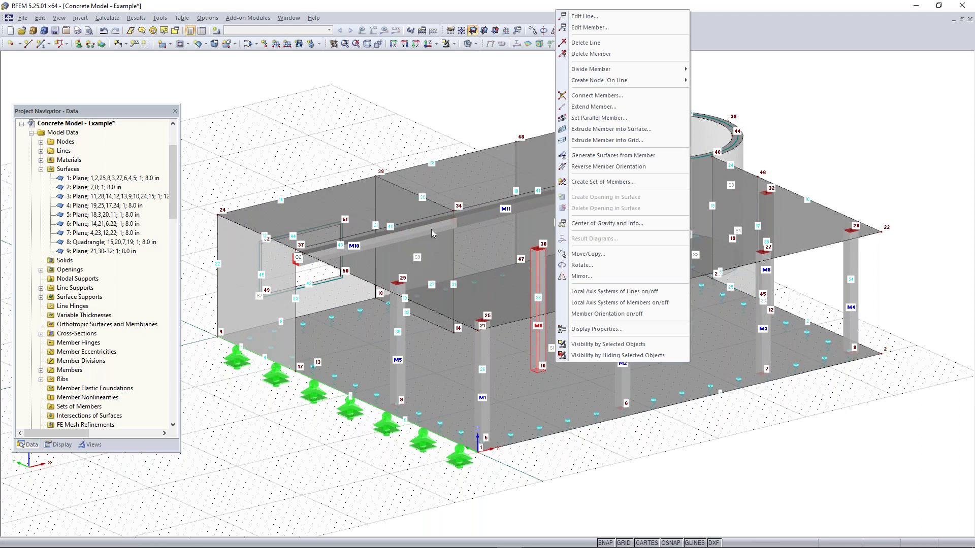
pyautogui.click(386, 142)
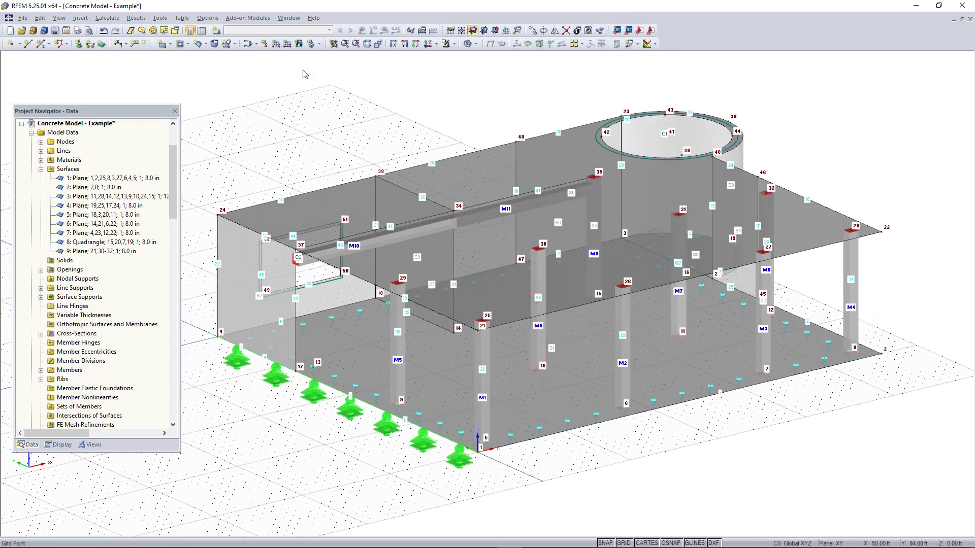
pyautogui.click(216, 31)
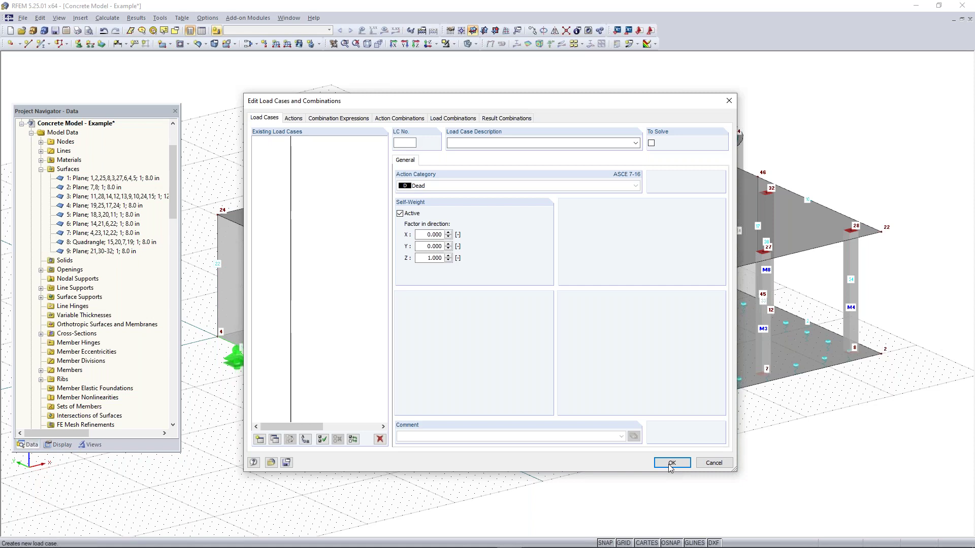
pyautogui.click(671, 463)
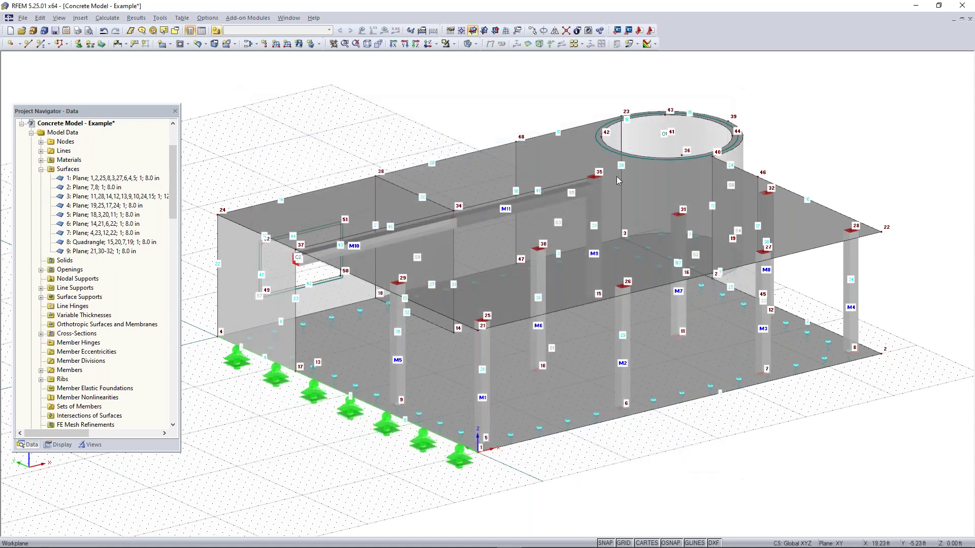
pyautogui.click(385, 31)
pyautogui.press('Return')
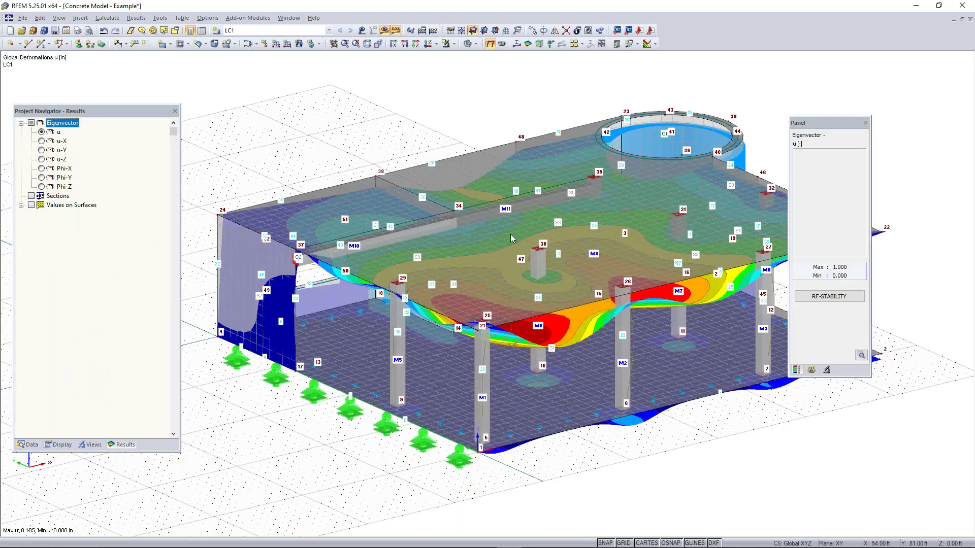
# Switch the model to wireframe display and view the deformed concrete structure from a lower angle
pyautogui.scroll(-1, 464, 113)
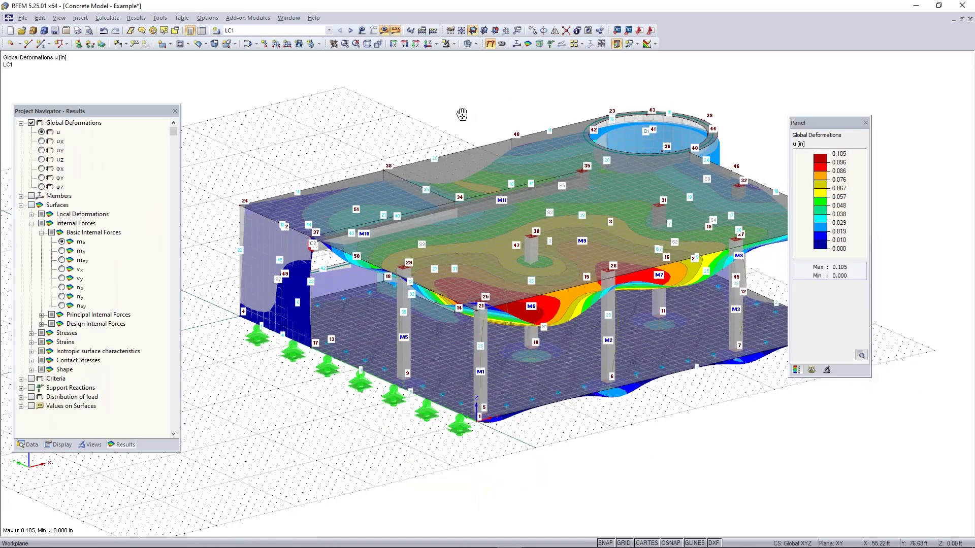
pyautogui.moveTo(462, 115); pyautogui.dragTo(418, 98, button='middle')
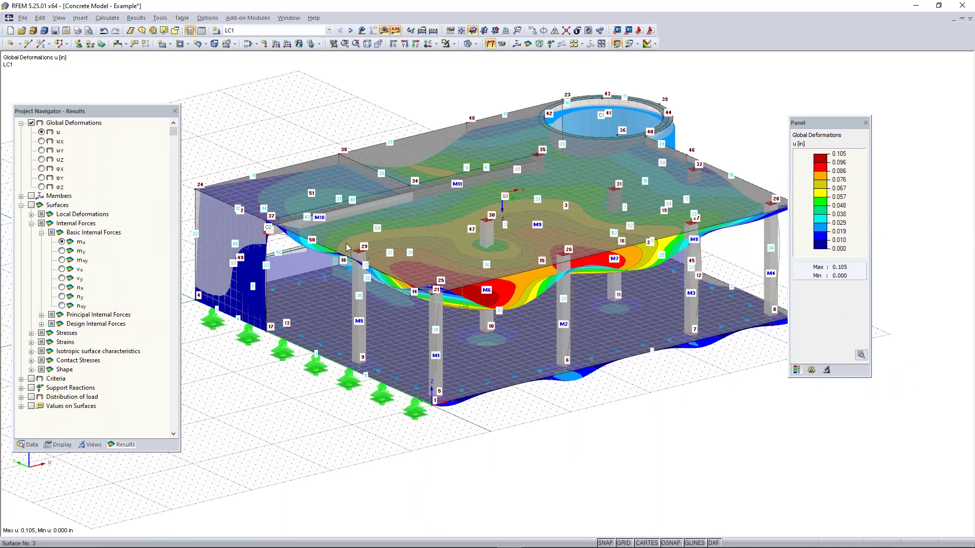
pyautogui.click(468, 43)
pyautogui.keyDown('ctrl'); pyautogui.moveTo(622, 428); pyautogui.dragTo(579, 387, button='middle'); pyautogui.keyUp('ctrl')
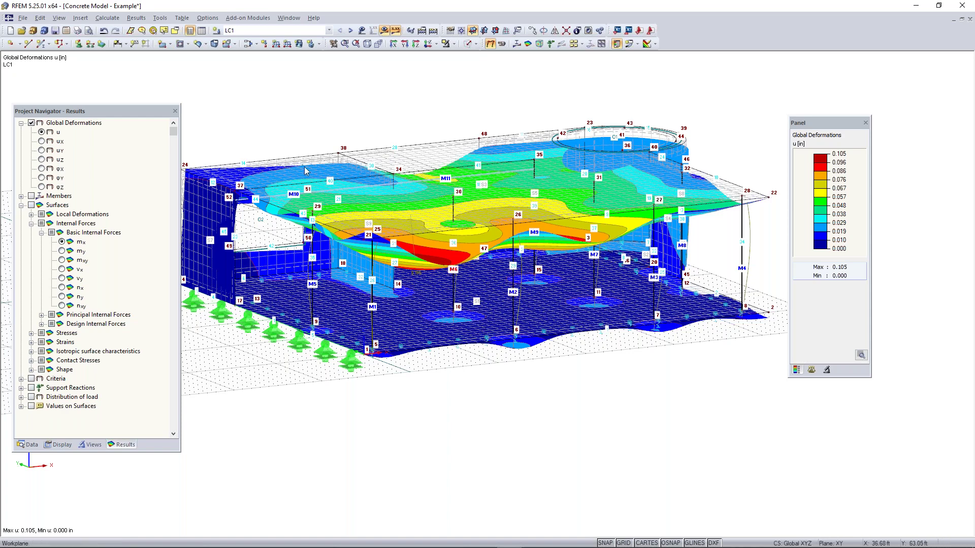
# Look through the available add-on modules in the project data, and return to the results list
pyautogui.click(28, 445)
pyautogui.scroll(-15, 152, 345)
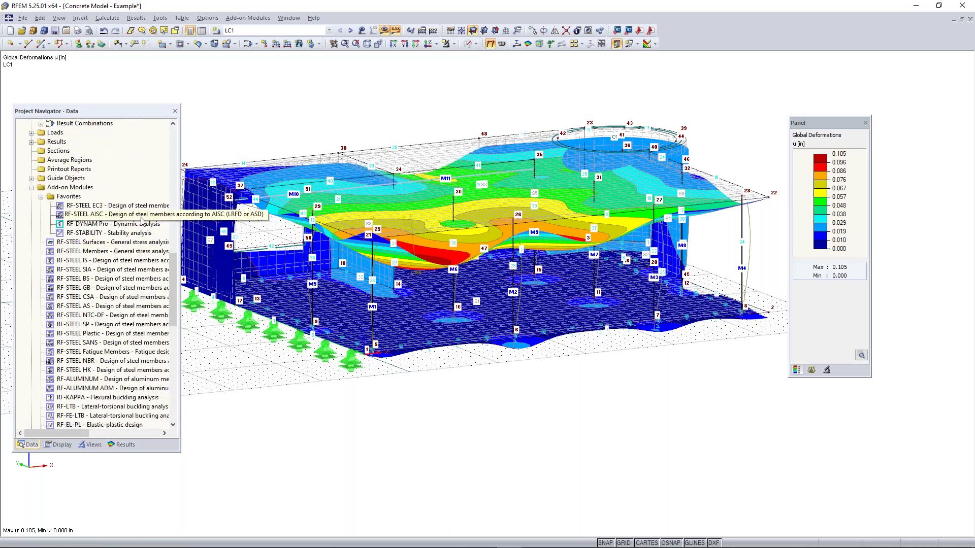
pyautogui.keyDown('ctrl'); pyautogui.moveTo(450, 370); pyautogui.dragTo(488, 401, button='middle'); pyautogui.keyUp('ctrl')
pyautogui.click(122, 445)
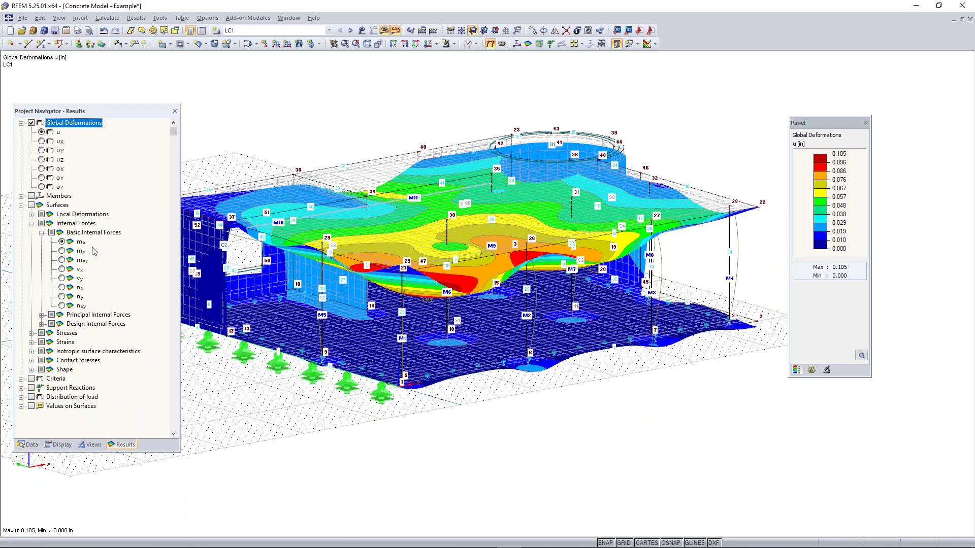
# Examine the display factors of the deformation results, and return to the color scale
pyautogui.click(811, 370)
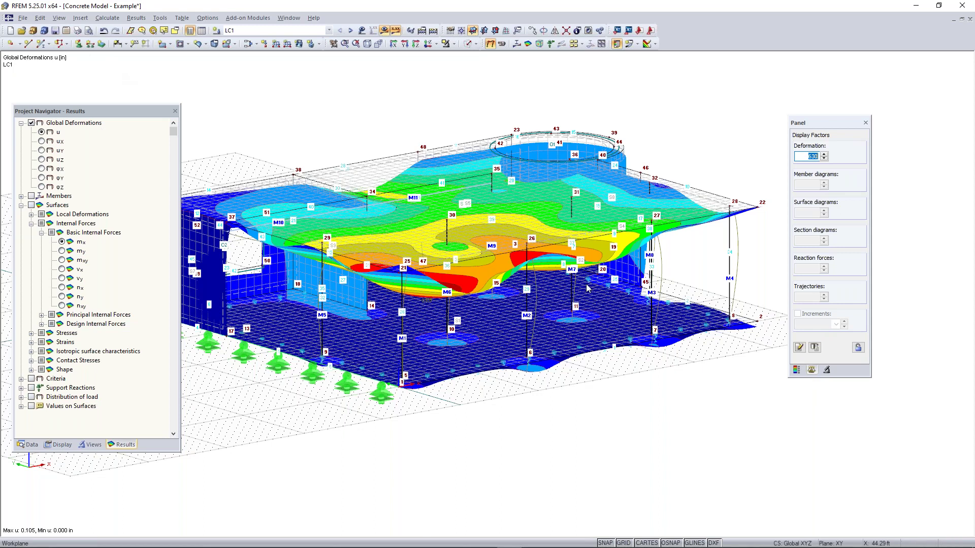
pyautogui.click(798, 371)
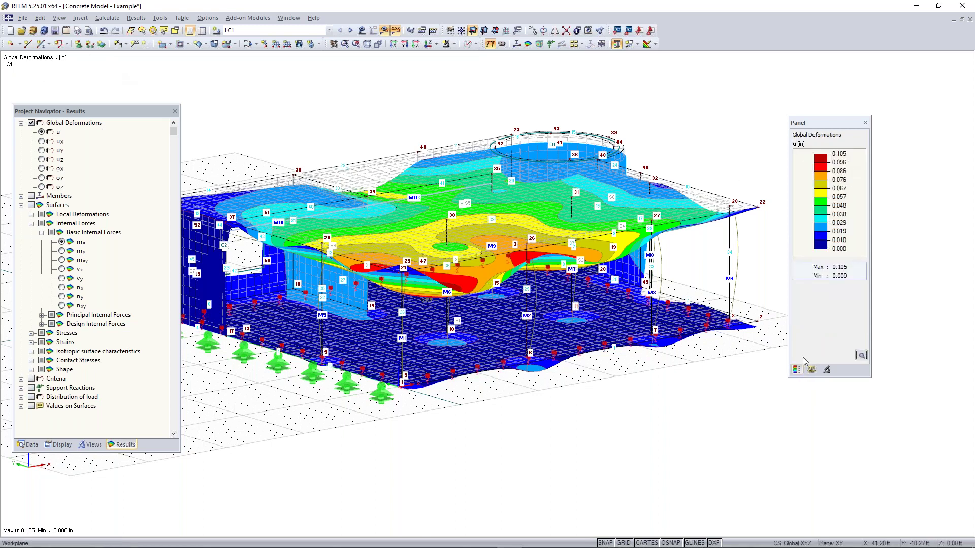
pyautogui.scroll(-1, 530, 397)
pyautogui.moveTo(531, 397); pyautogui.dragTo(544, 391, button='middle')
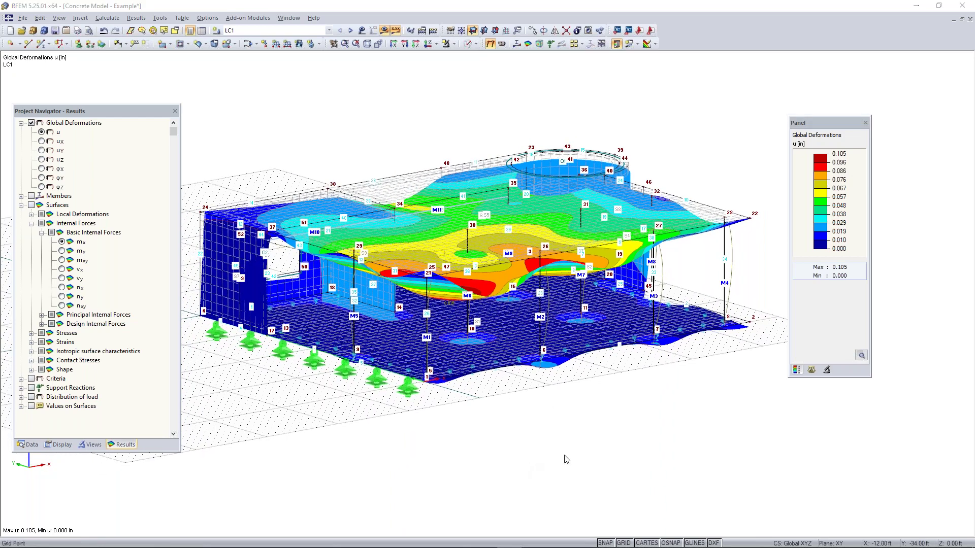
# Switch to the PowerPoint slide show and advance from the Concrete Model slide to the Any Questions slide
pyautogui.press('super')
pyautogui.moveTo(460, 538)
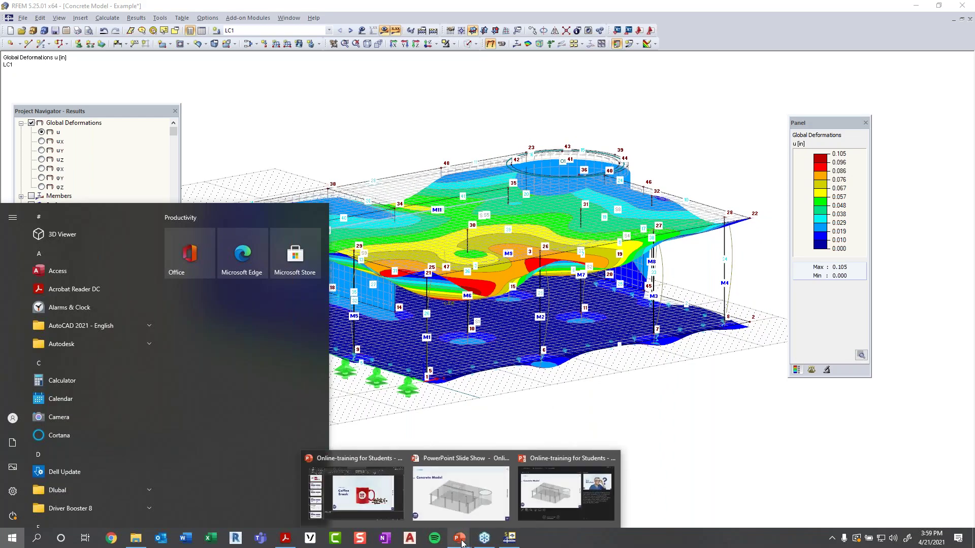
pyautogui.click(533, 515)
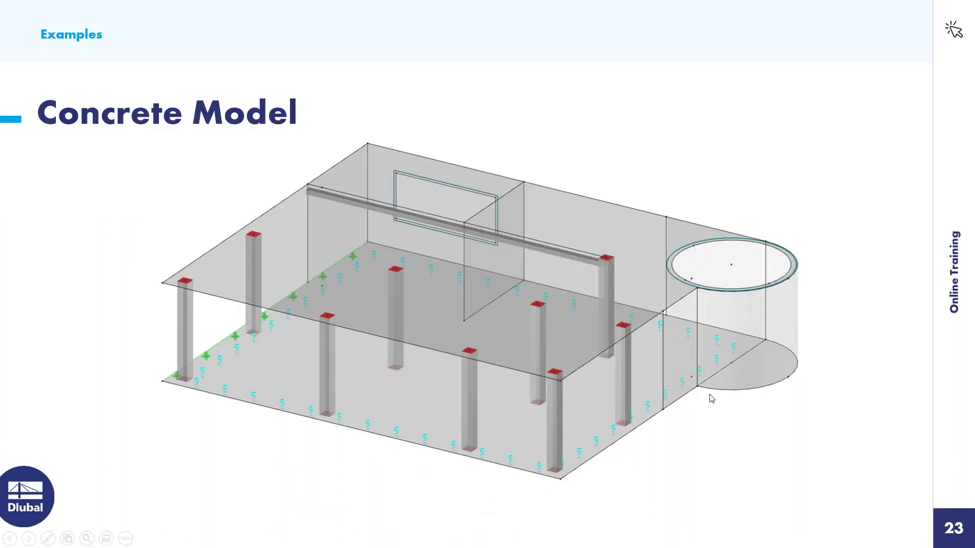
pyautogui.click(809, 383)
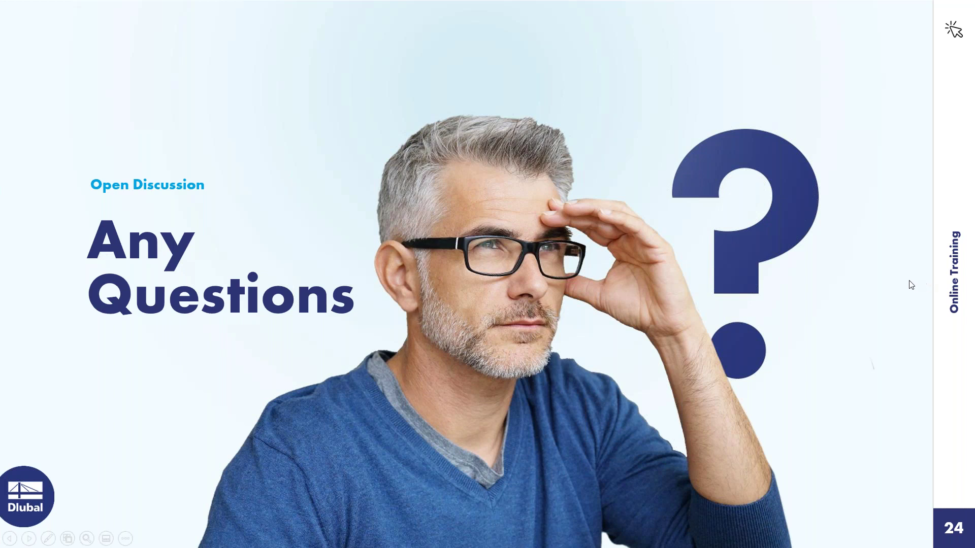
# Switch back to RFEM and find the RF-CONCRETE Members and RF-CONCRETE Surfaces modules among the add-on modules
pyautogui.press('super')
pyautogui.click(510, 537)
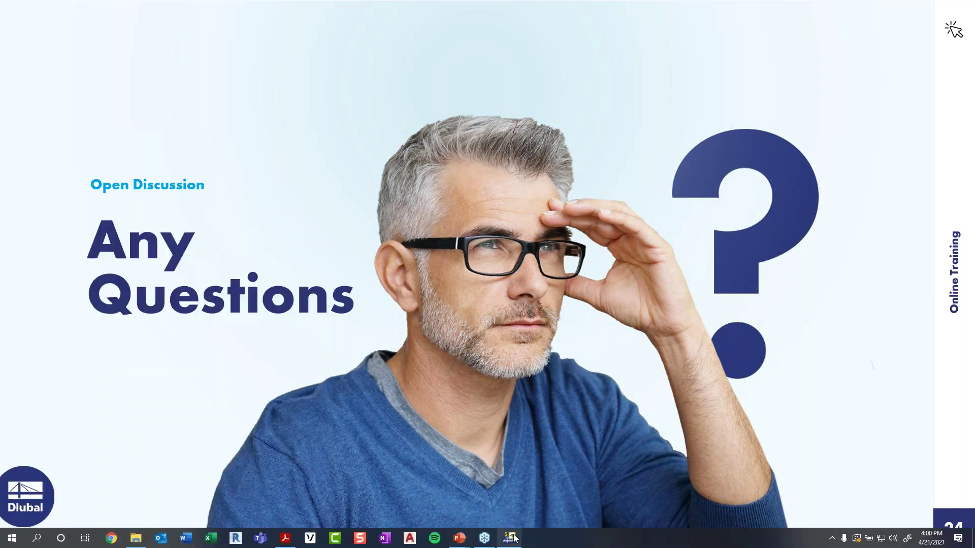
pyautogui.keyDown('ctrl'); pyautogui.moveTo(507, 297); pyautogui.dragTo(543, 316, button='middle'); pyautogui.keyUp('ctrl')
pyautogui.click(28, 444)
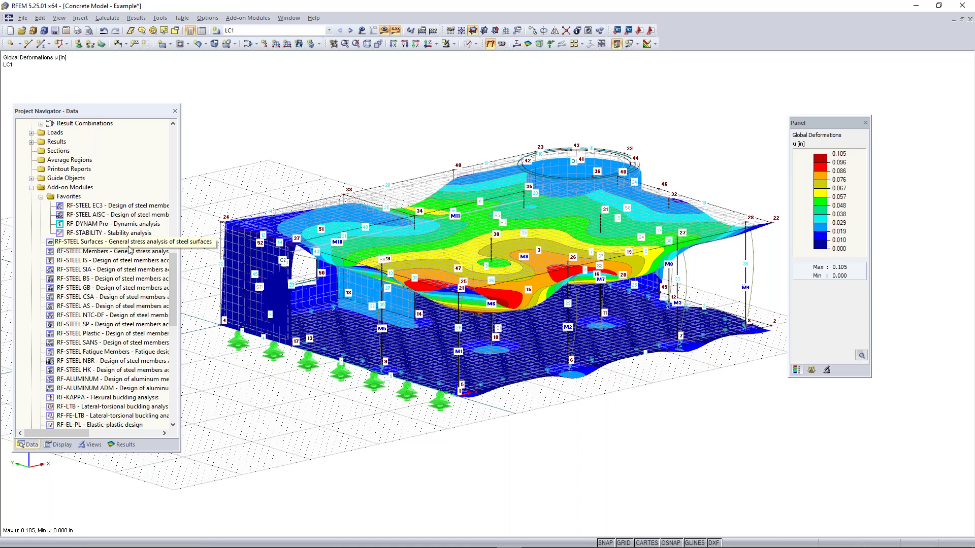
pyautogui.scroll(-11, 128, 249)
pyautogui.scroll(12, 128, 249)
pyautogui.scroll(3, 129, 249)
pyautogui.scroll(-16, 129, 249)
pyautogui.scroll(-2, 129, 249)
pyautogui.scroll(6, 137, 244)
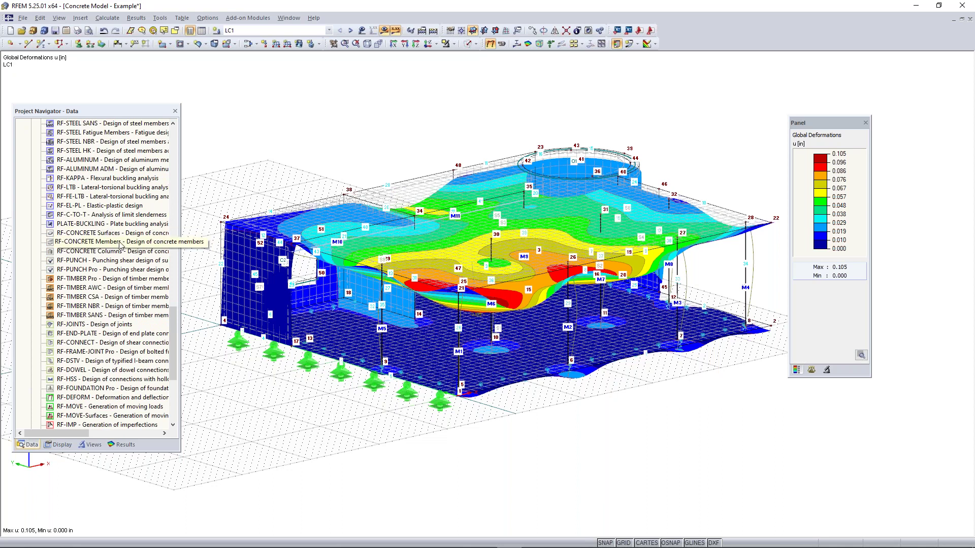
pyautogui.click(120, 244)
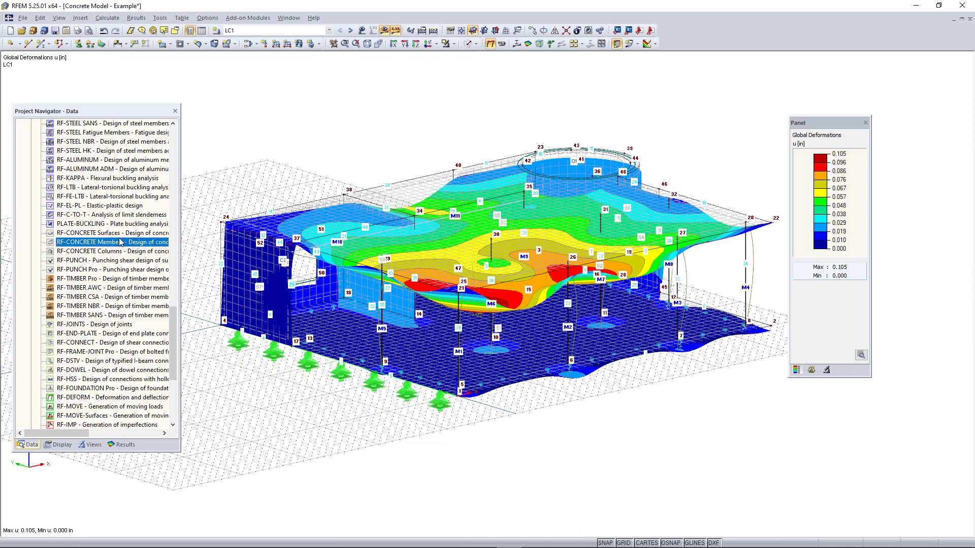
pyautogui.click(112, 234)
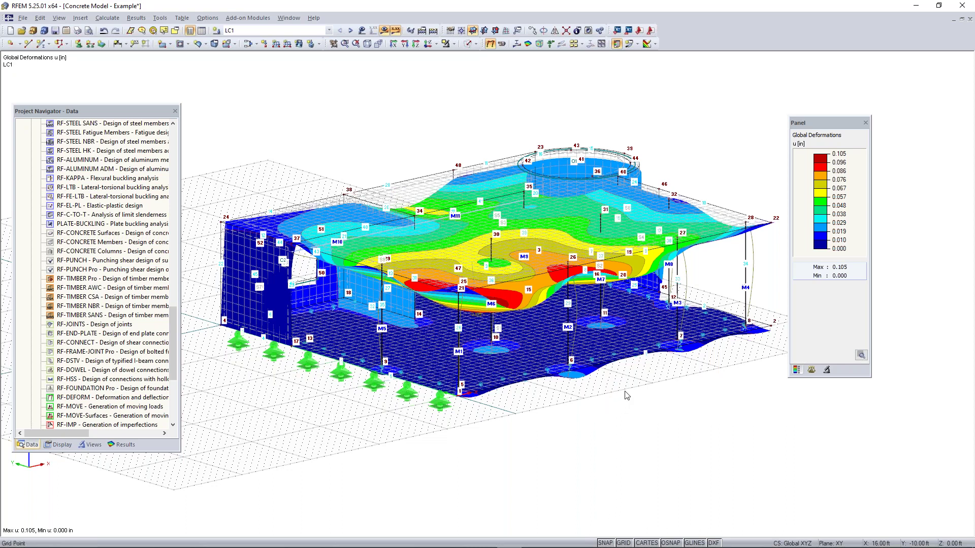
# Switch to the PowerPoint slide show and advance through the Free Online Services slides to the closing contact slide
pyautogui.press('super')
pyautogui.moveTo(468, 538)
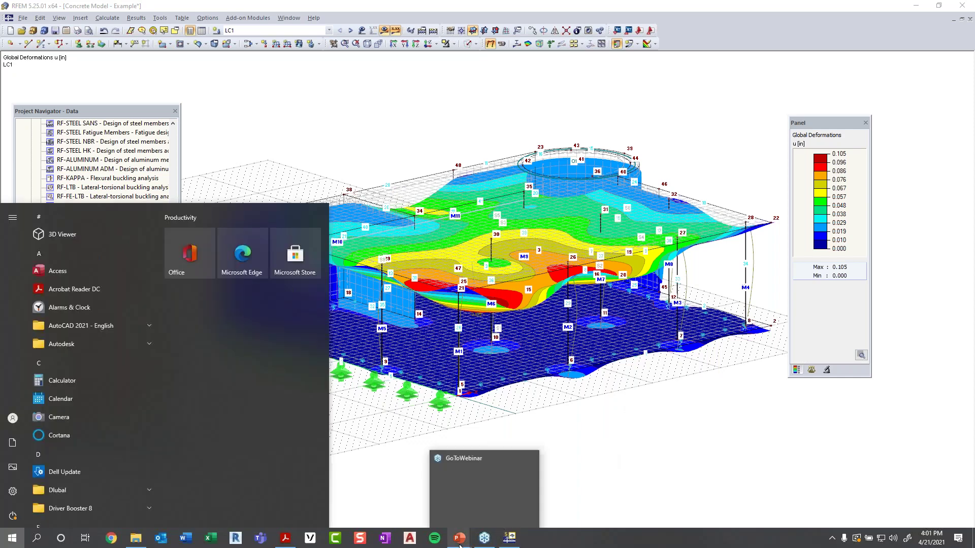
pyautogui.click(483, 519)
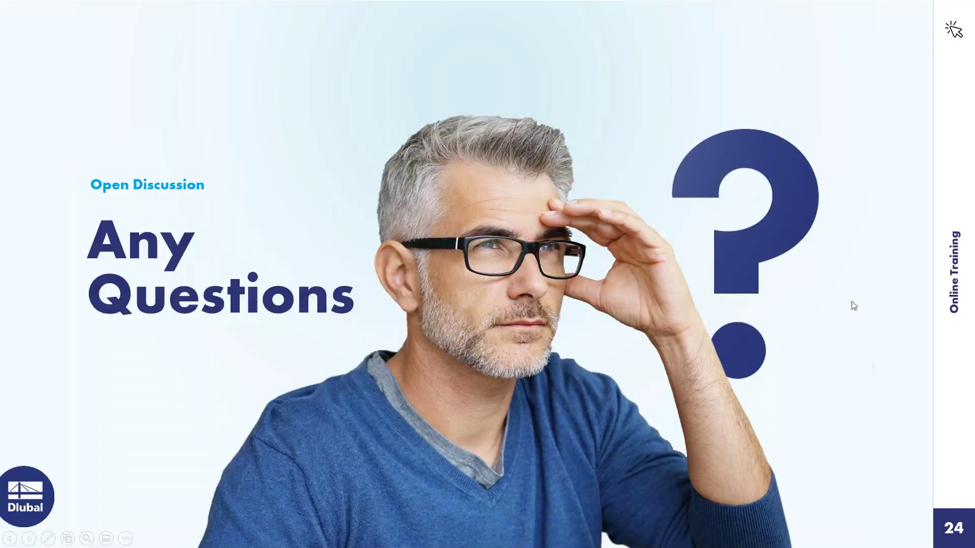
pyautogui.click(867, 303)
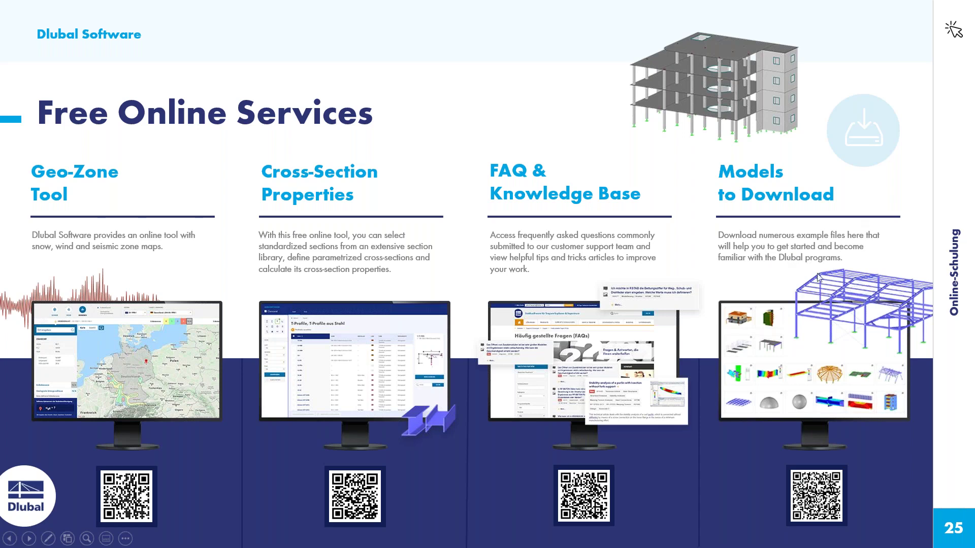
pyautogui.click(878, 287)
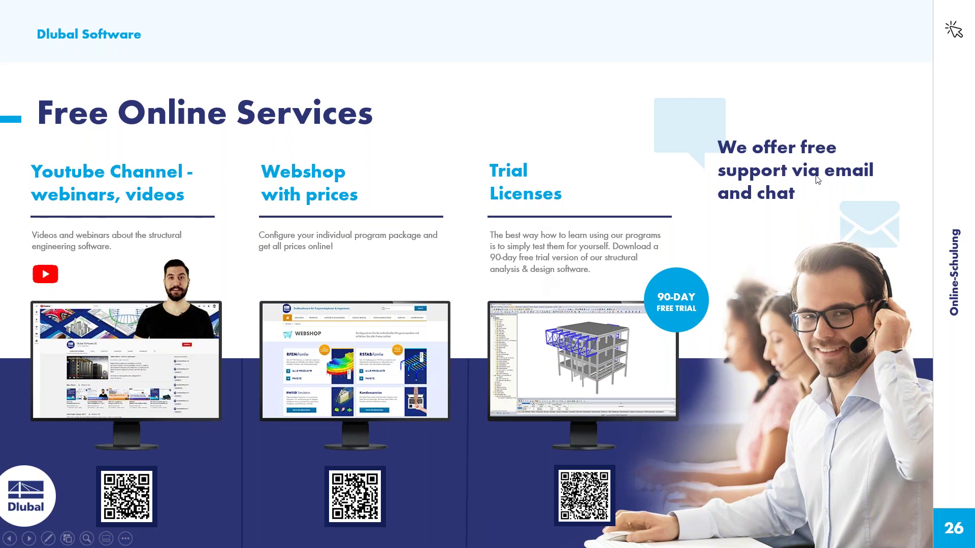
pyautogui.click(843, 199)
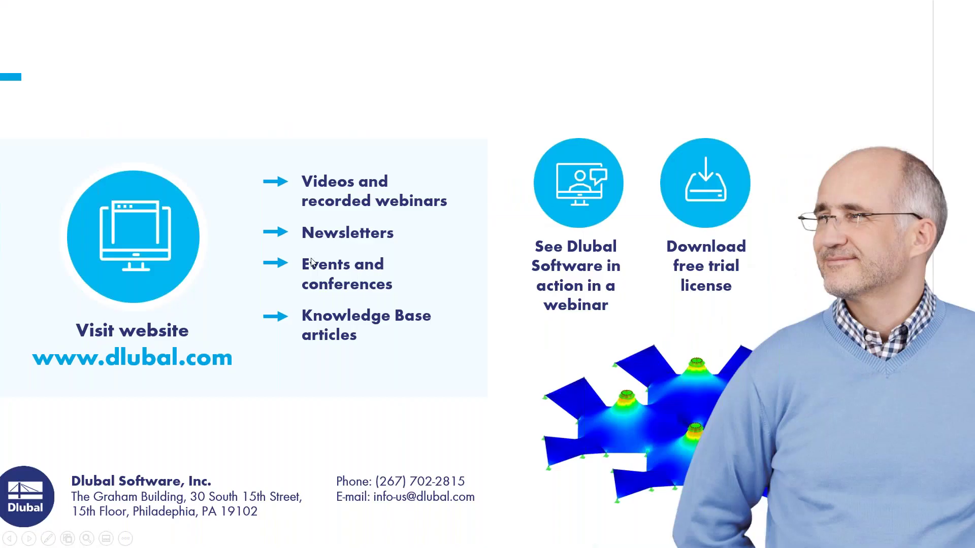